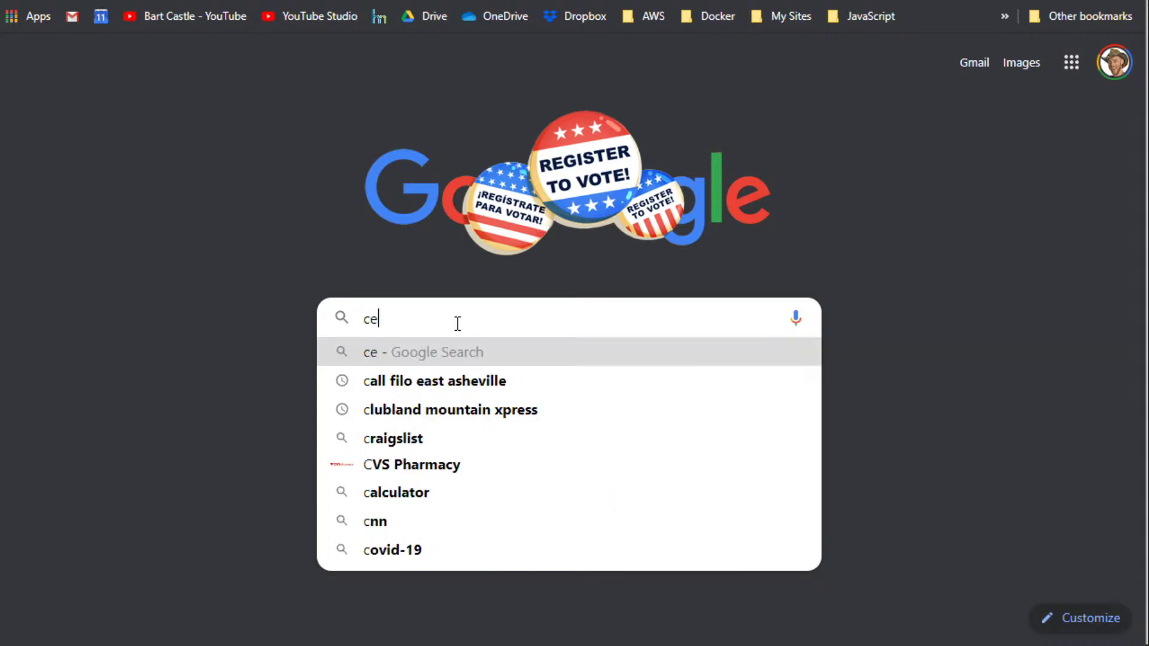
# - Search Google Images for "ceratosaurus" and preview the illustration comparing the male and female animals
pyautogui.write('saurus')
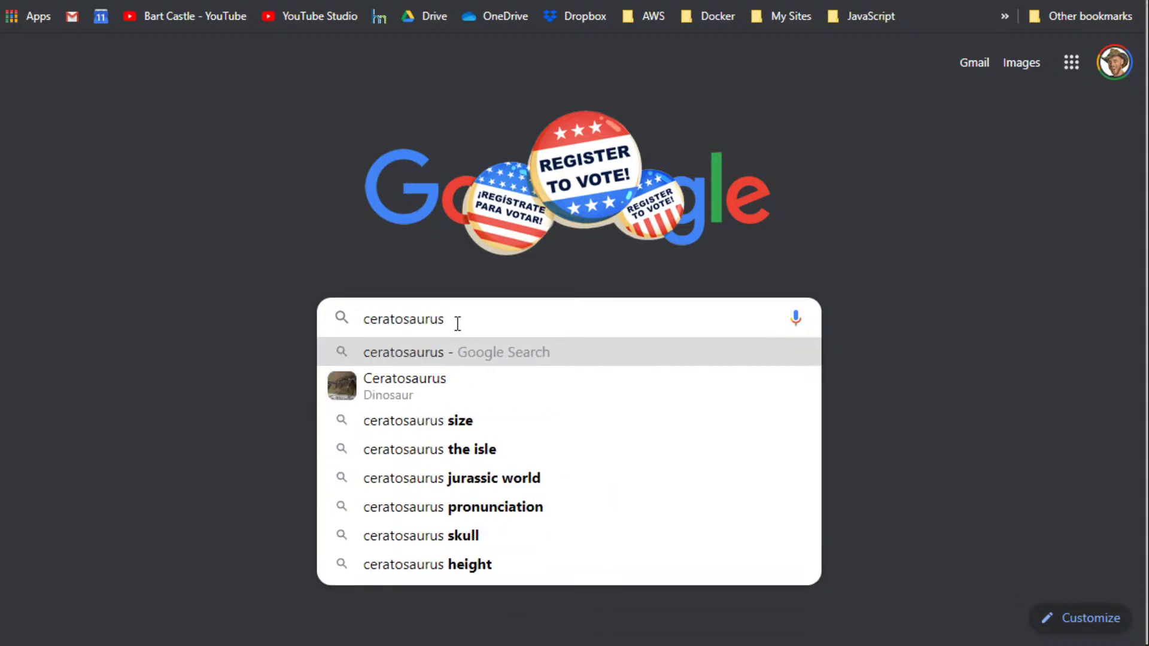
pyautogui.press('Return')
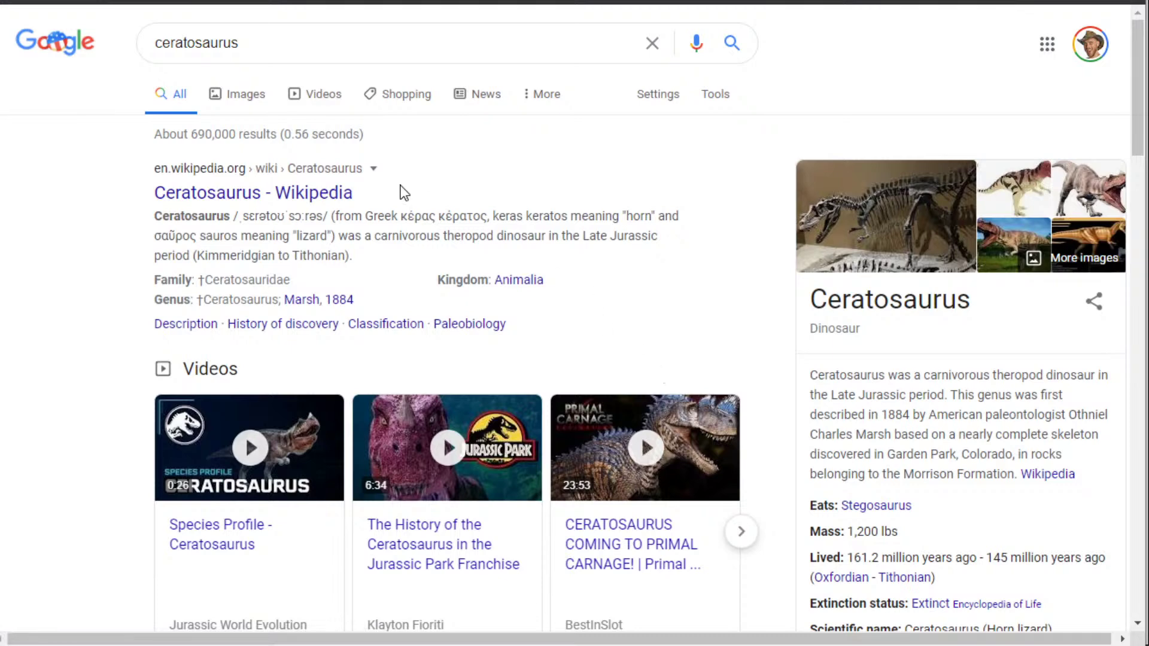
pyautogui.click(222, 92)
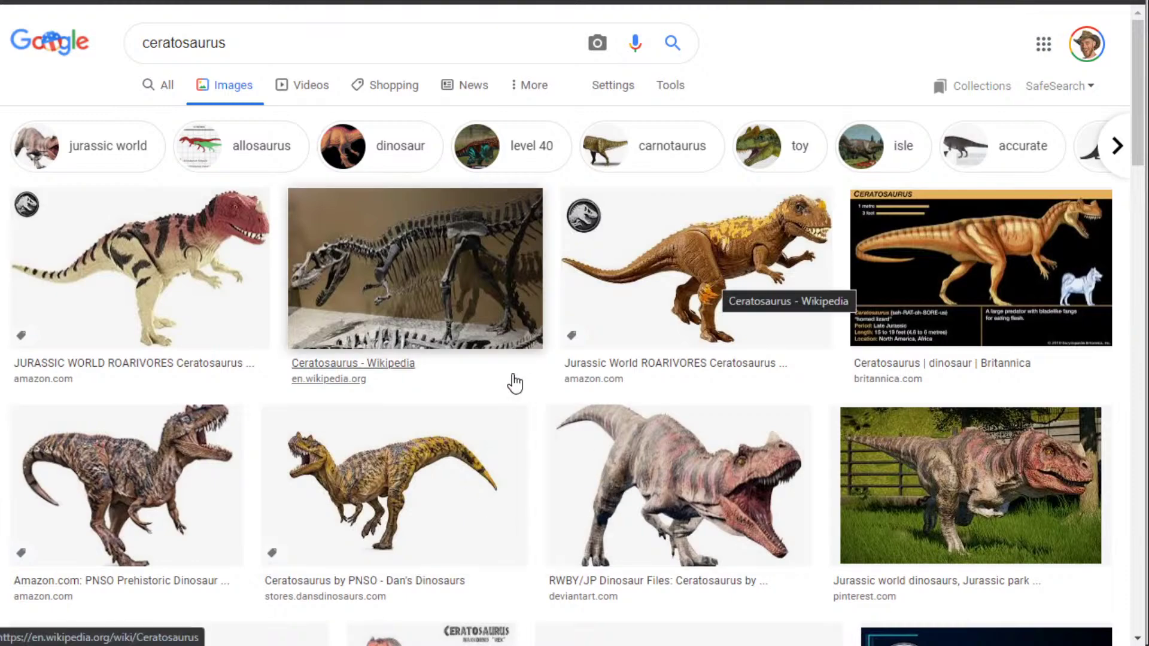
pyautogui.scroll(-2, 513, 381)
pyautogui.scroll(-3, 514, 384)
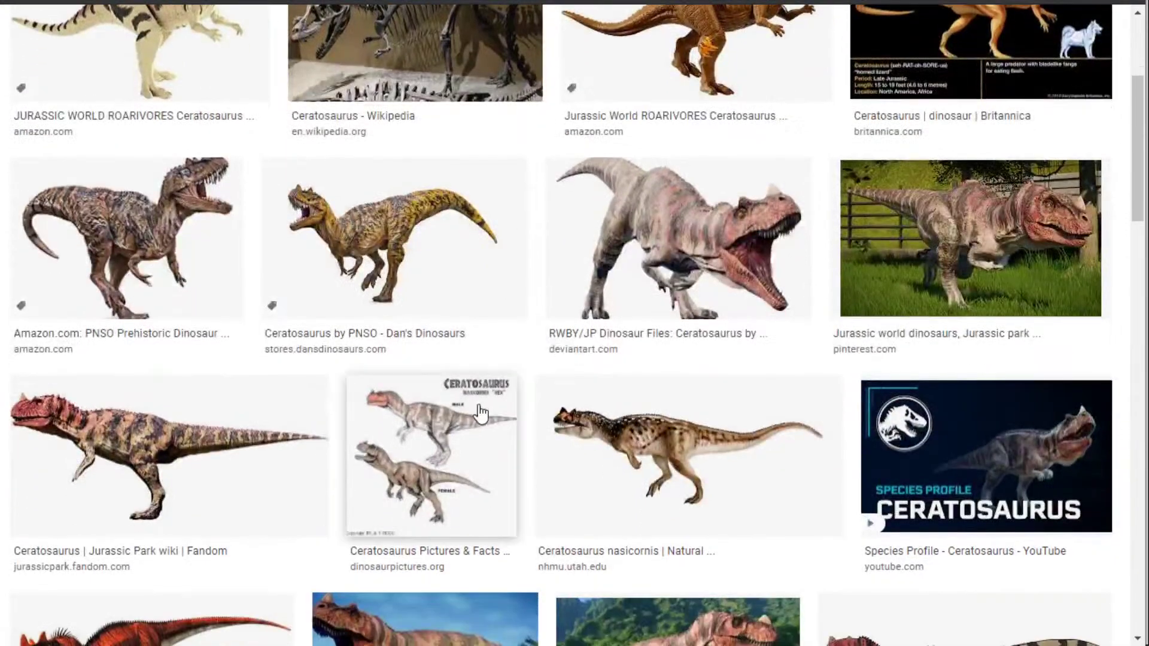
pyautogui.click(470, 436)
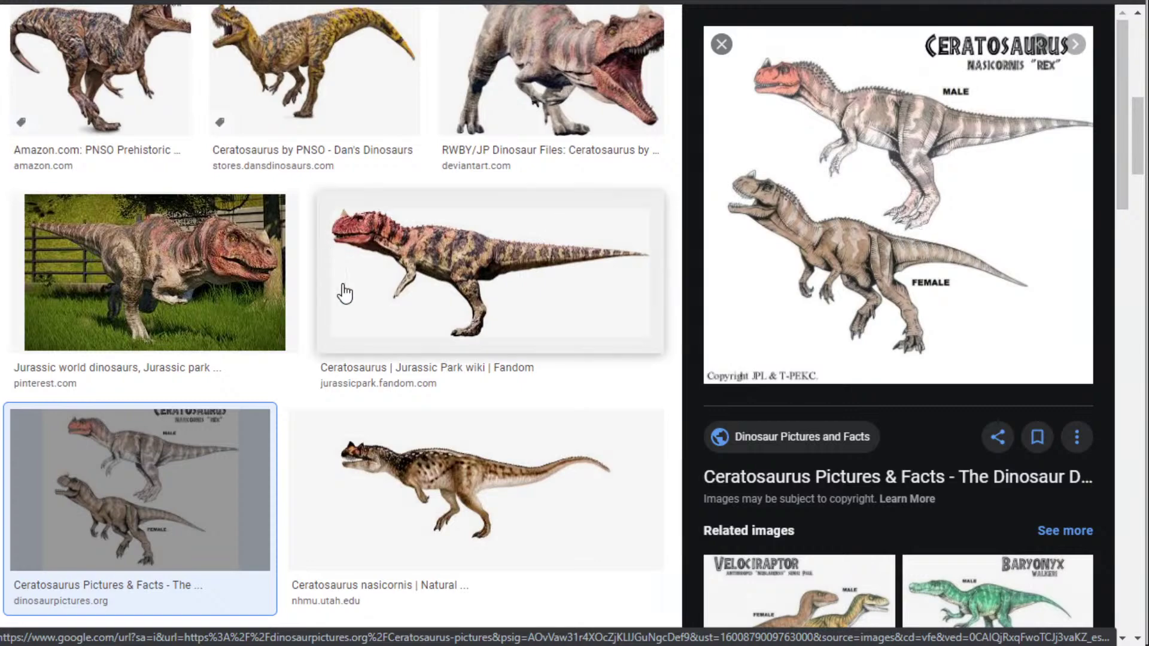
# - Open the Natural History Museum of Utah page on Ceratosaurus nasicornis and examine its illustration at a larger size
pyautogui.click(531, 497)
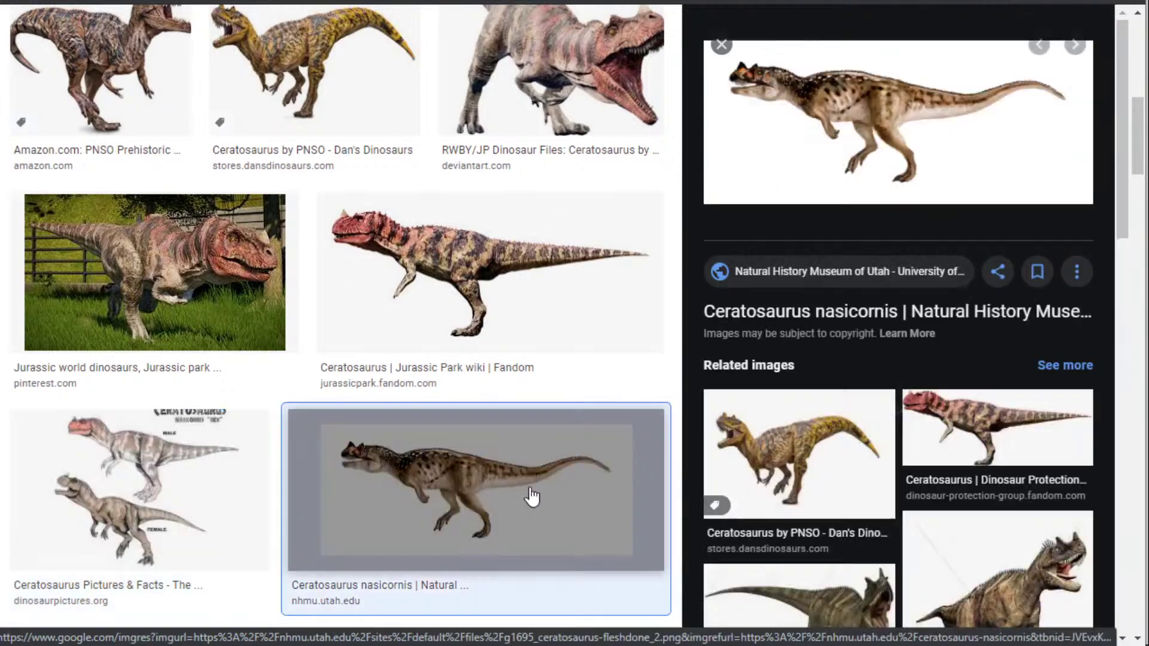
pyautogui.click(843, 144)
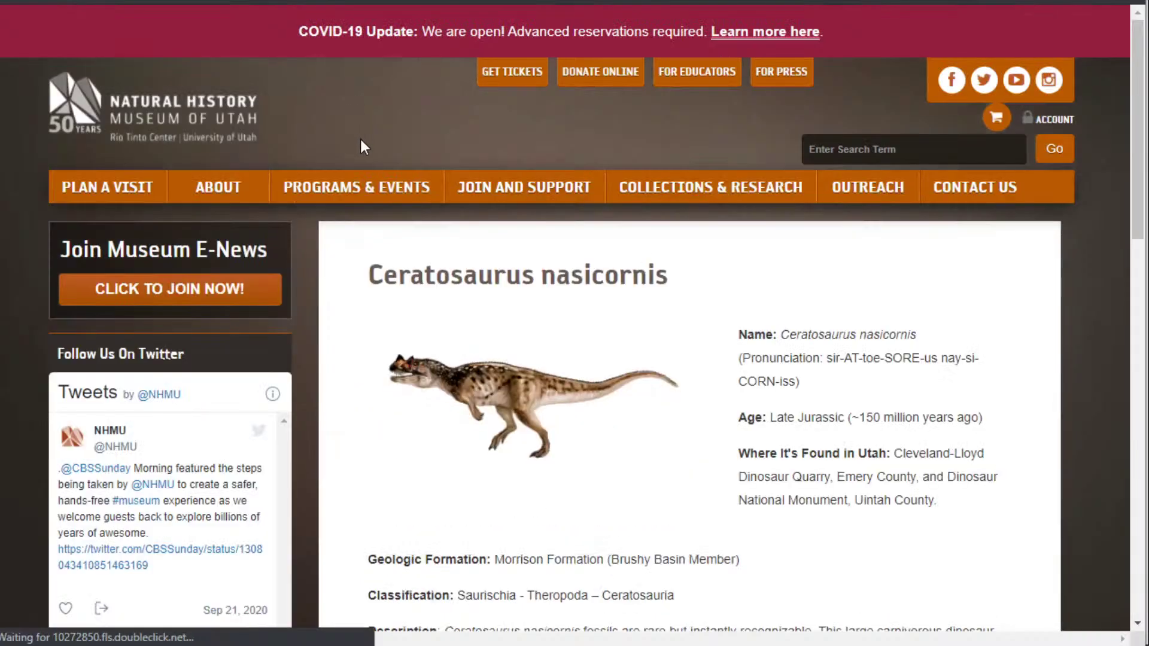
pyautogui.moveTo(466, 287)
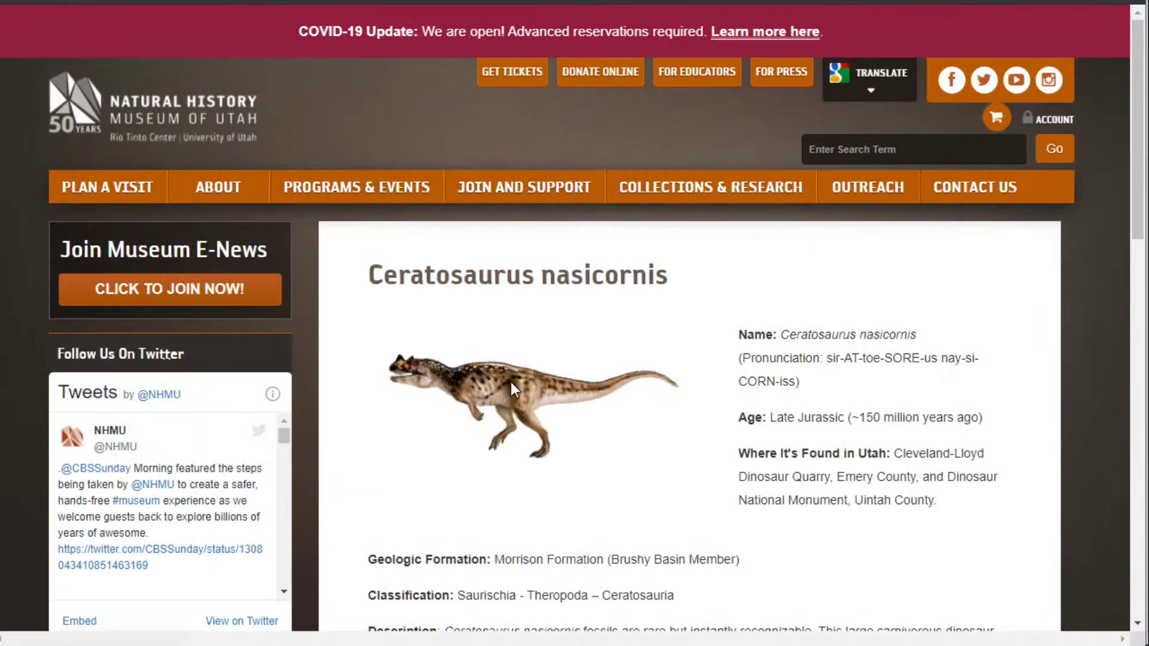
pyautogui.hotkey('ctrl', '+')
pyautogui.hotkey('ctrl', '+')
pyautogui.hotkey('ctrl', '+')
pyautogui.hotkey('ctrl', '+')
pyautogui.hotkey('ctrl', '0')
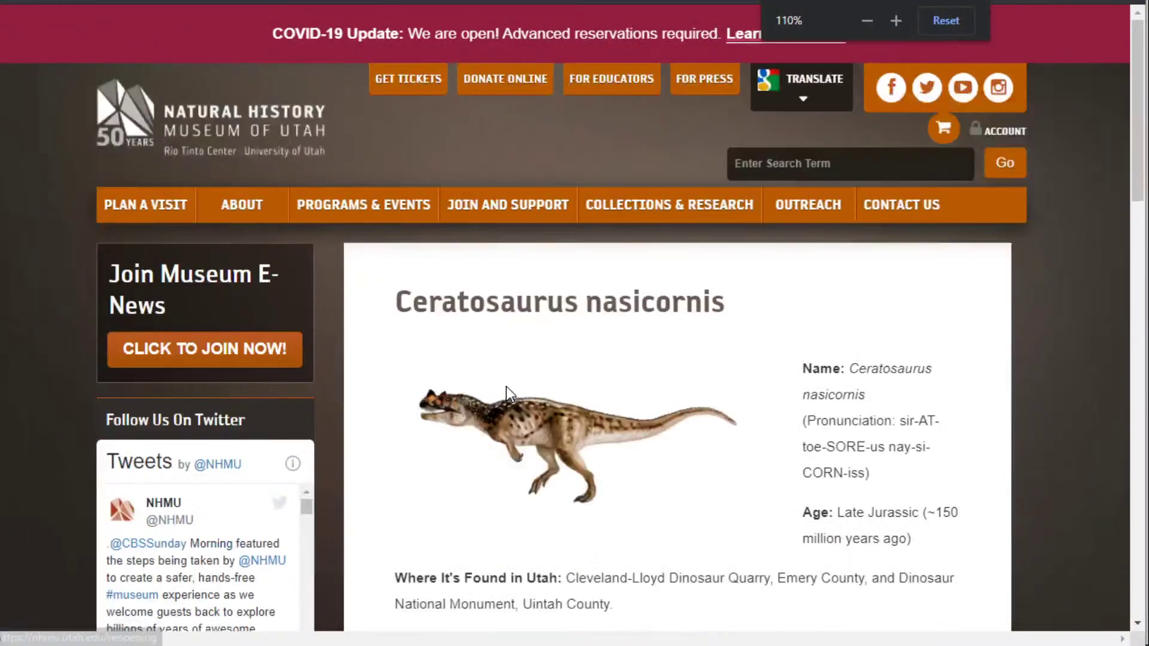
# - Return to the image results and open the Wikipedia skeleton photo of the Ceratosaurus as the original full-size image
pyautogui.hotkey('alt', 'Left')
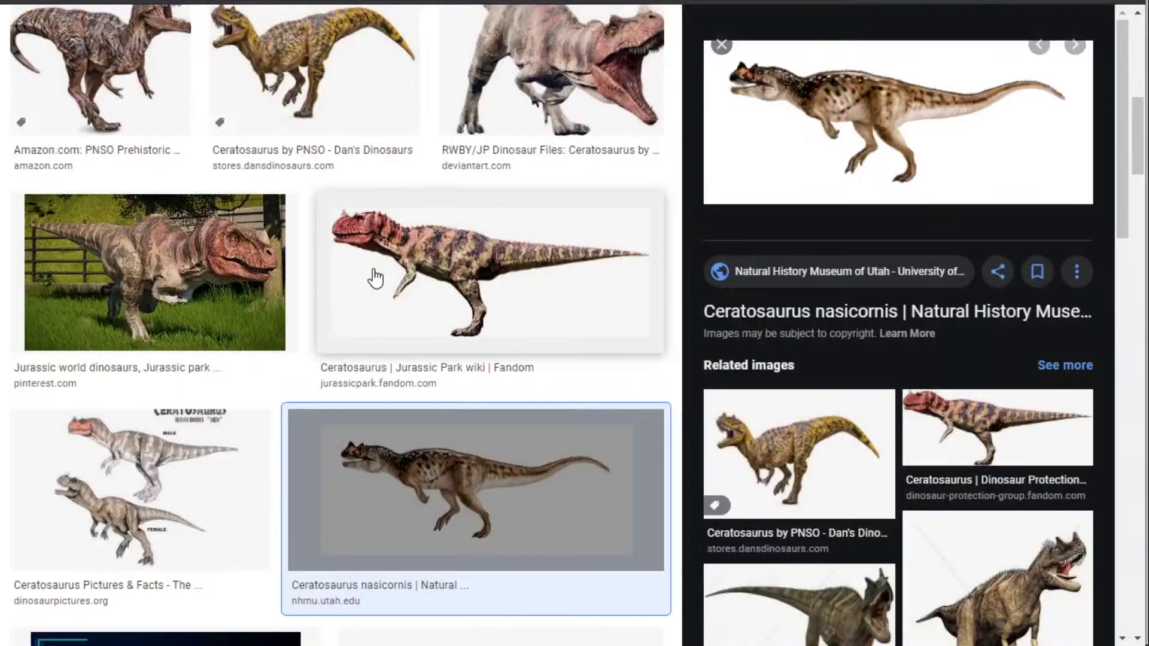
pyautogui.scroll(10, 374, 276)
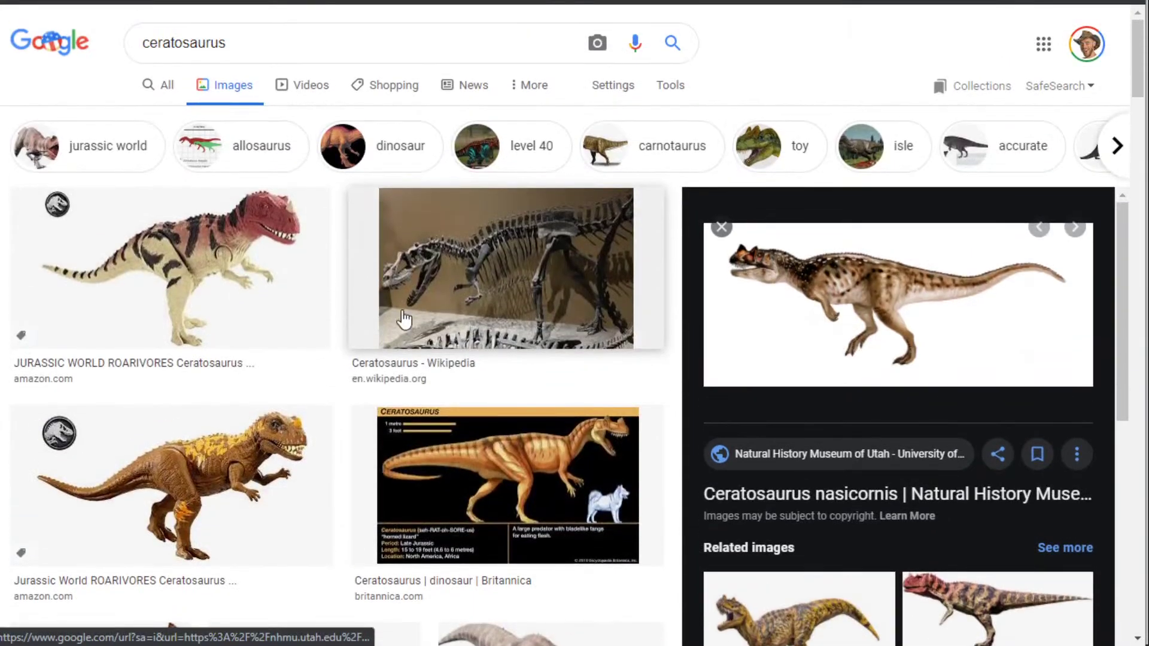
pyautogui.click(483, 292)
pyautogui.click(840, 171)
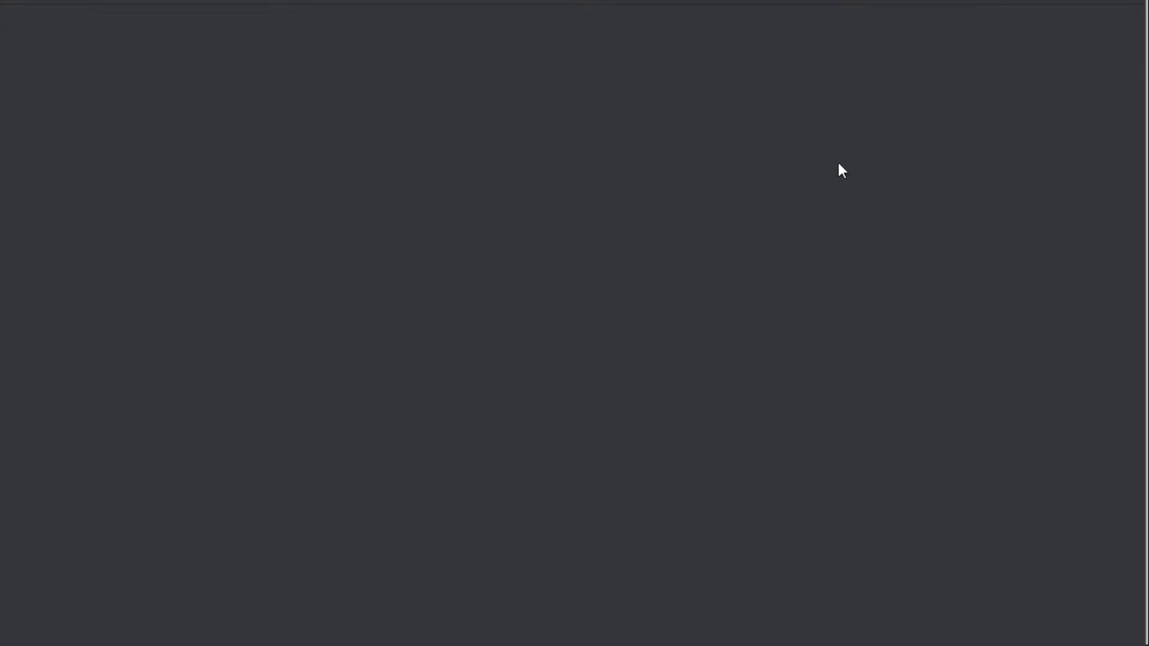
pyautogui.click(969, 336)
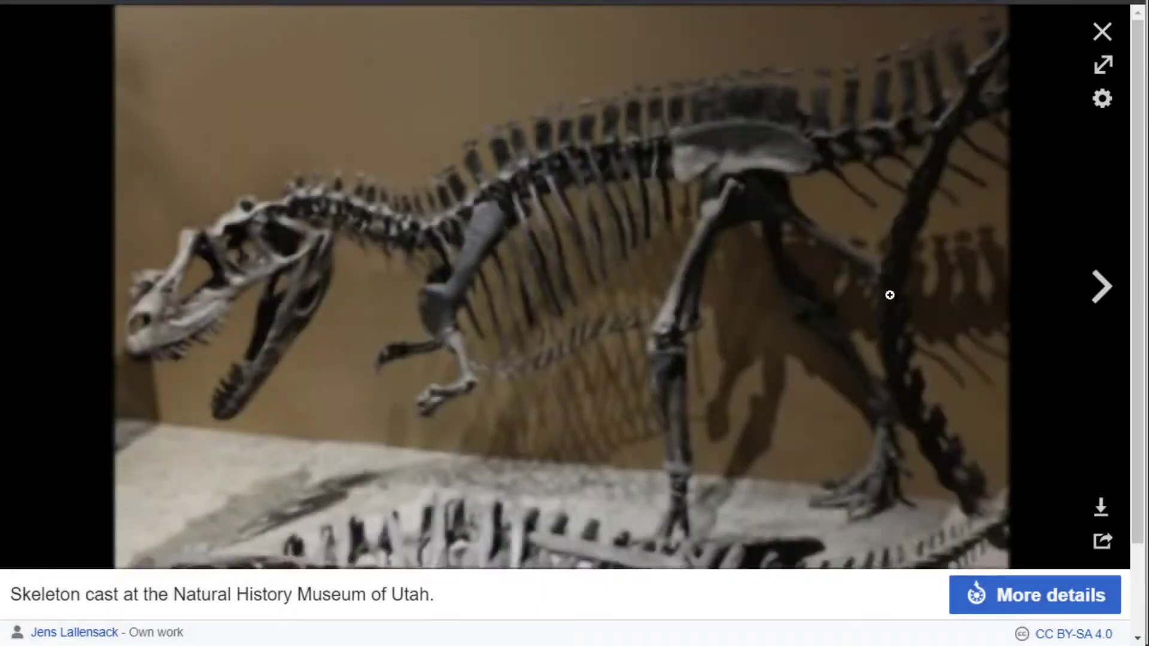
pyautogui.hotkey('ctrl', '+')
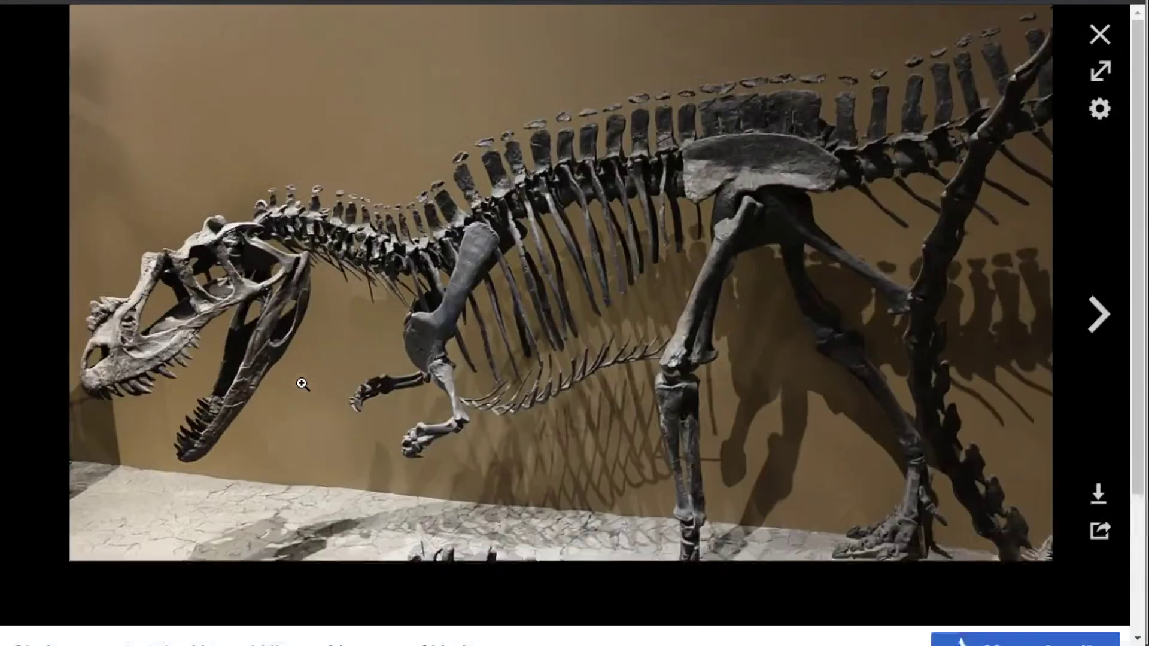
pyautogui.click(268, 329)
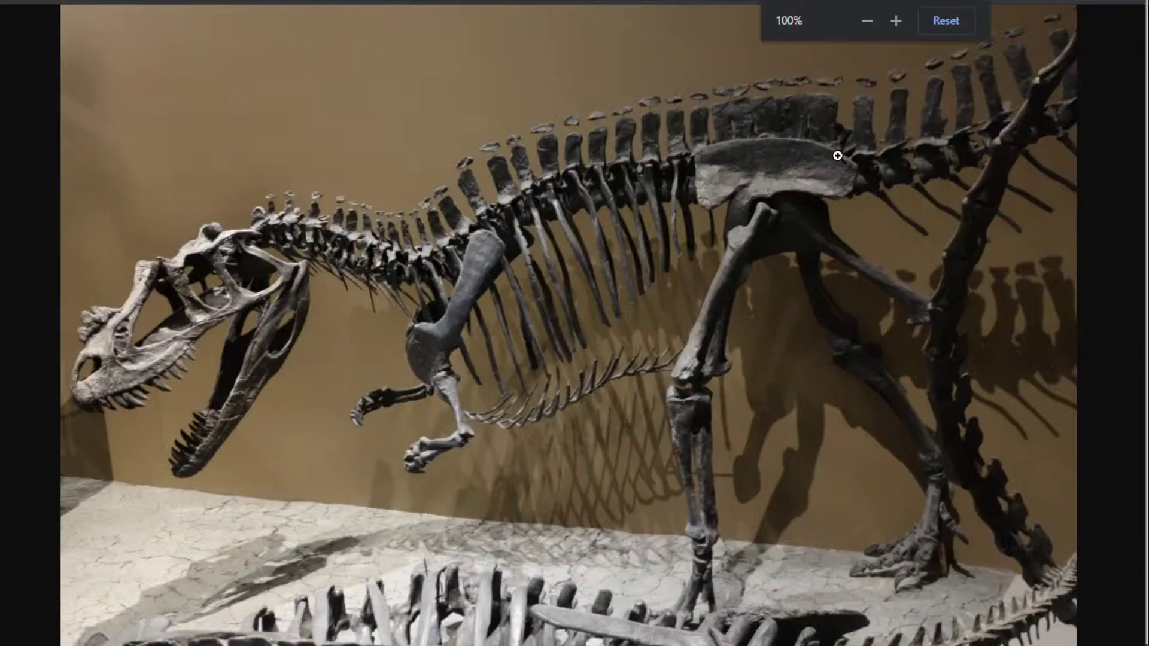
# - Examine the skull, teeth and forelimbs in the skeleton photo, framing them together in the window
pyautogui.click(161, 332)
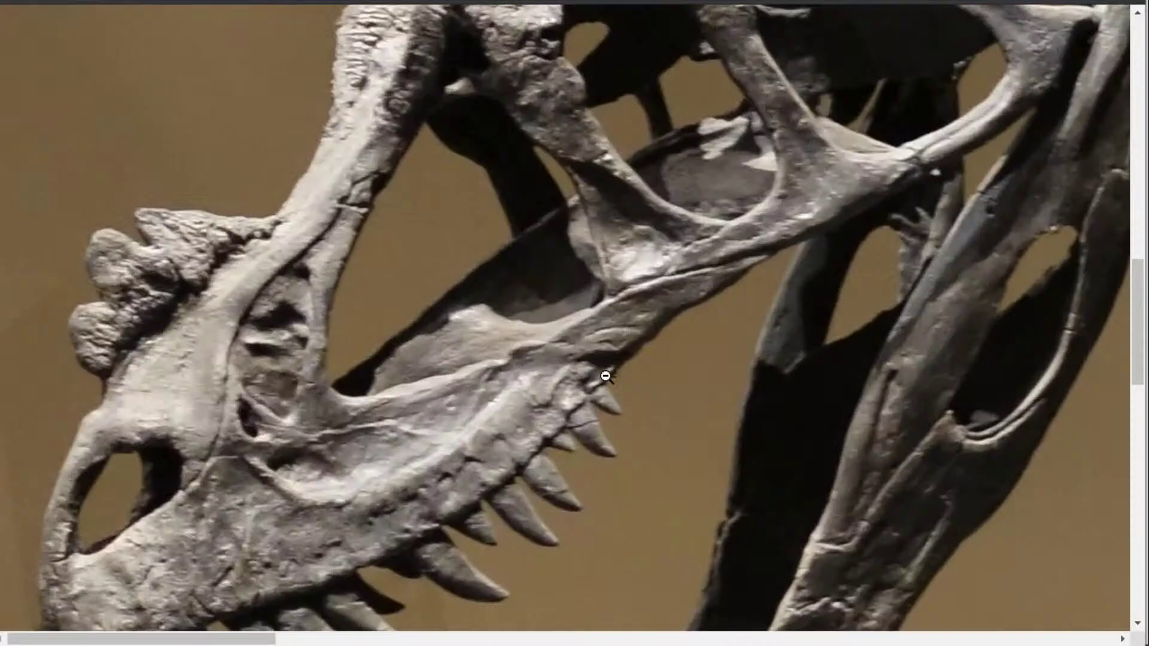
pyautogui.hotkey('ctrl', '-')
pyautogui.hotkey('ctrl', '-')
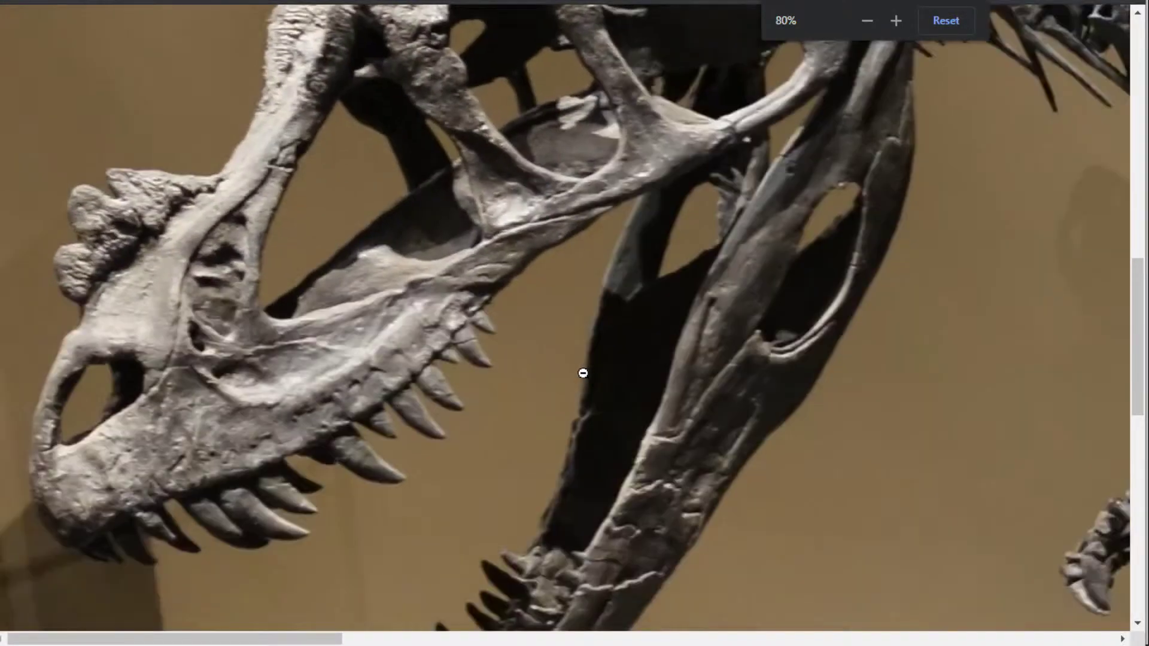
pyautogui.hotkey('ctrl', '-')
pyautogui.hotkey('ctrl', '-')
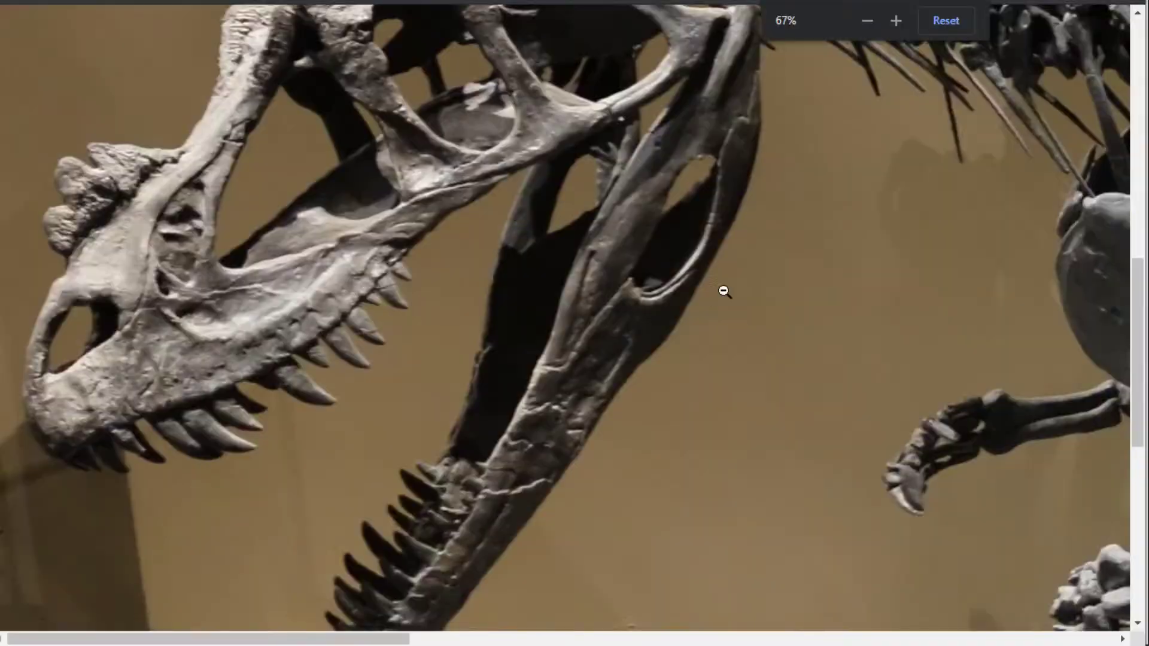
pyautogui.hotkey('ctrl', '-')
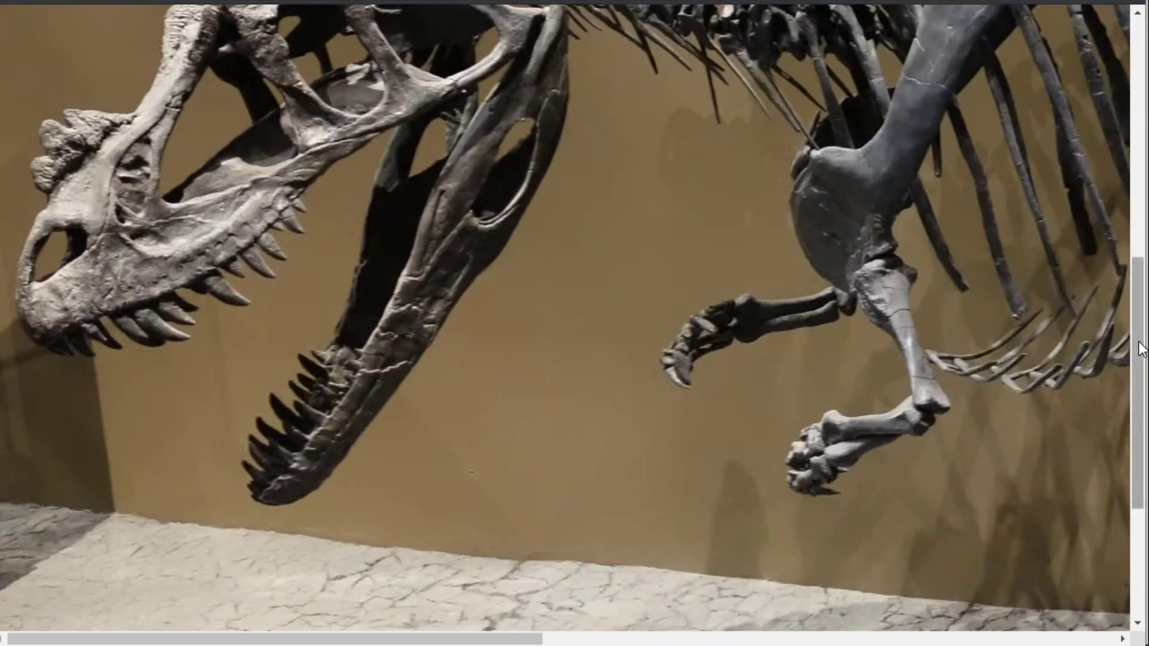
pyautogui.moveTo(1143, 349); pyautogui.dragTo(1143, 308)
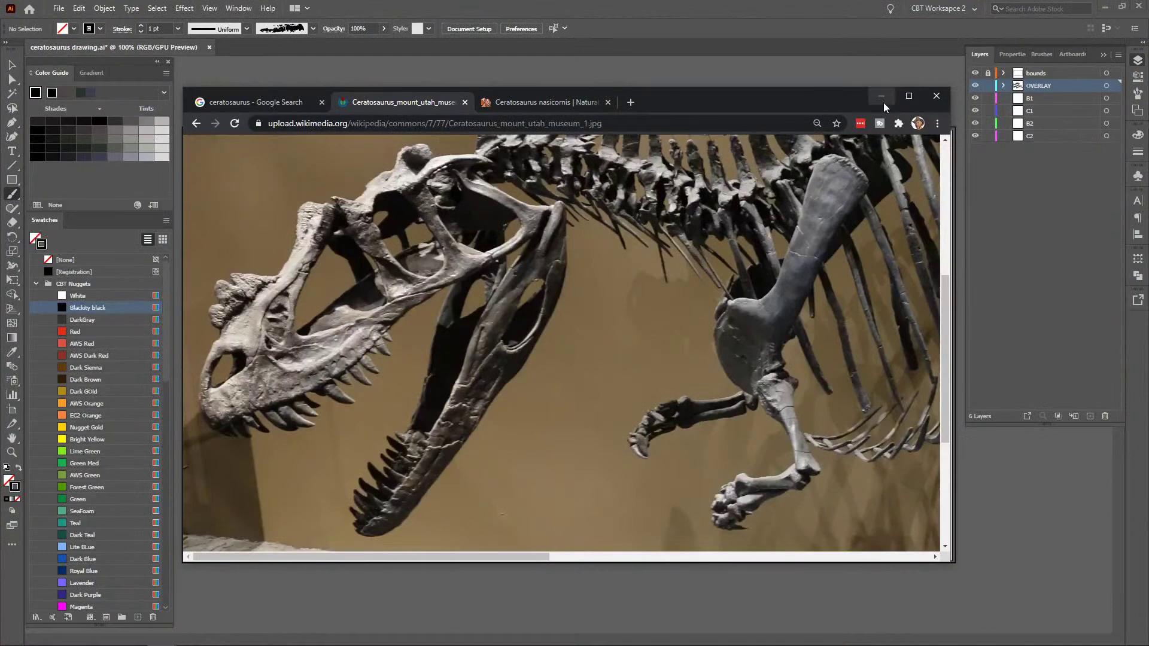
# - Minimize the browser to return to Illustrator and delete the "Getting Started Shortly" lettering from the artboard
pyautogui.click(883, 96)
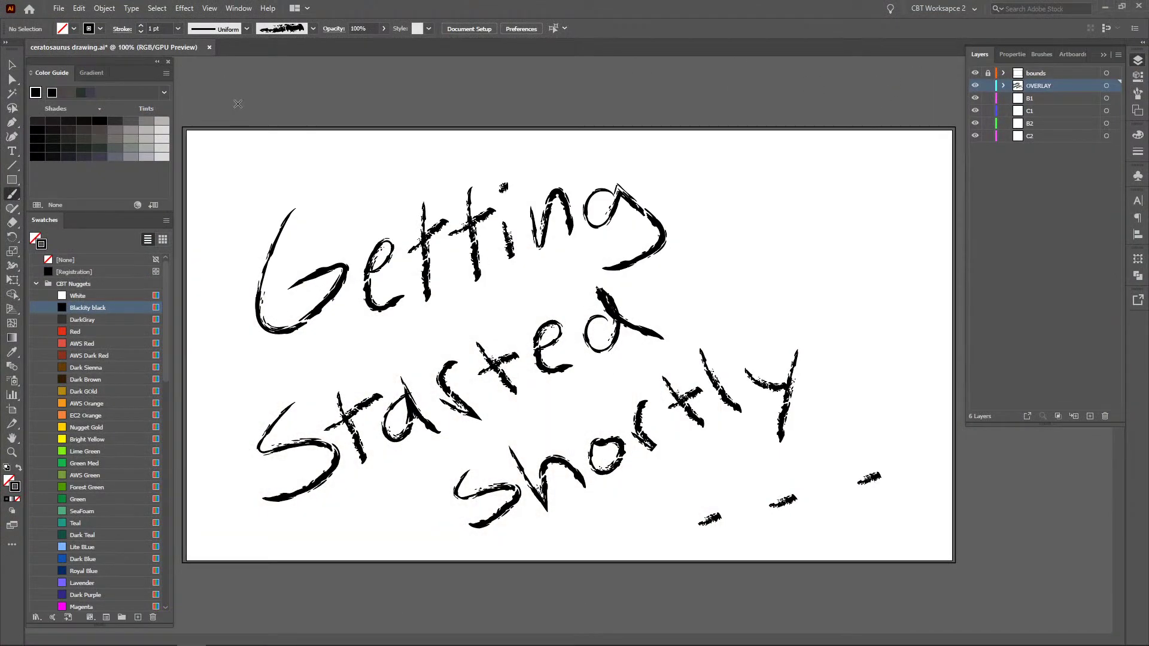
pyautogui.press('v')
pyautogui.moveTo(234, 96); pyautogui.dragTo(892, 543)
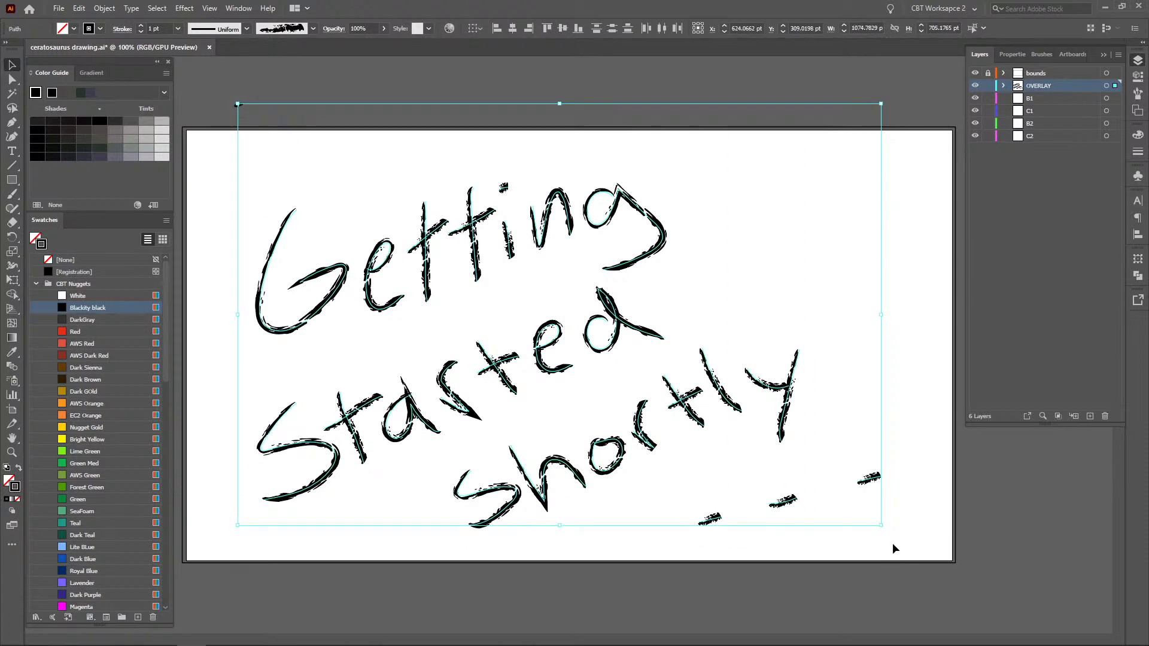
pyautogui.press('Delete')
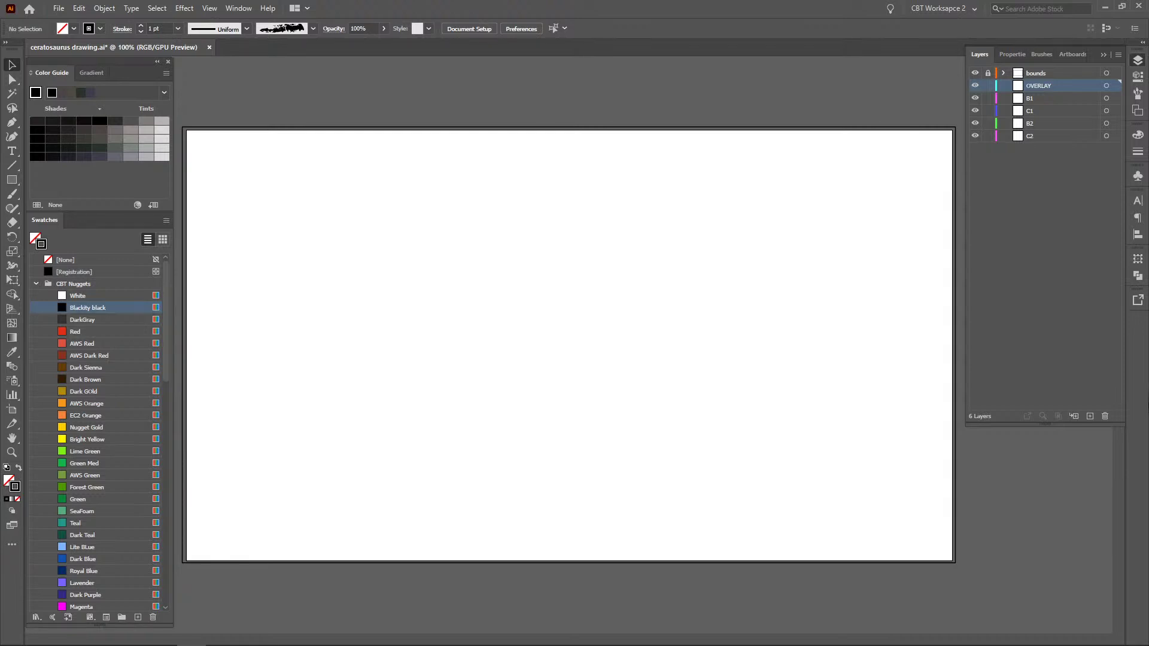
# - Paint a long wavy test stroke with the 4 pt round brush and hatch short lines along its first bend
pyautogui.click(1042, 54)
pyautogui.click(1000, 78)
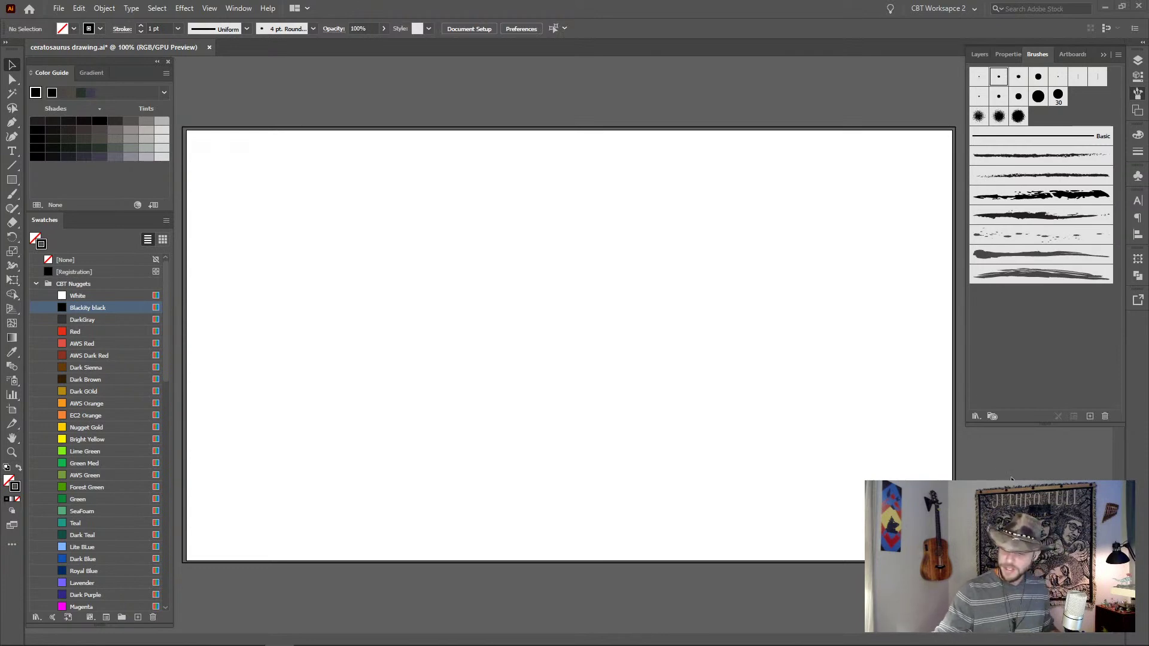
pyautogui.press('b')
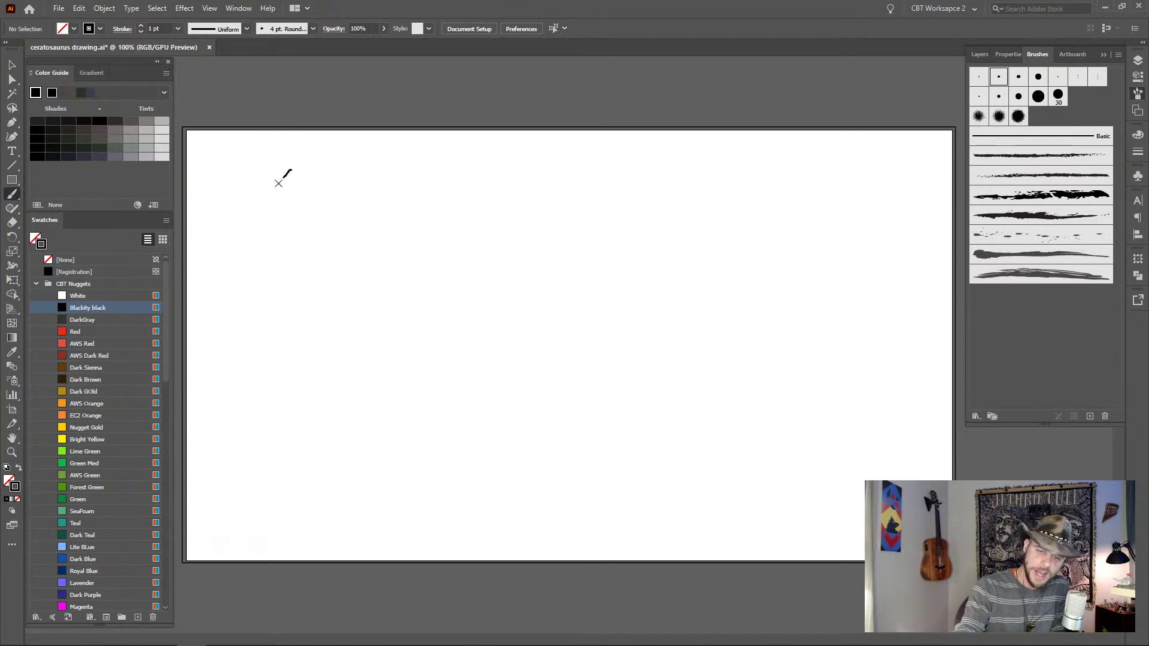
pyautogui.moveTo(290, 170)
pyautogui.mouseDown()
pyautogui.moveTo(239, 328)
pyautogui.moveTo(467, 257)
pyautogui.moveTo(499, 416)
pyautogui.moveTo(795, 397)
pyautogui.mouseUp()
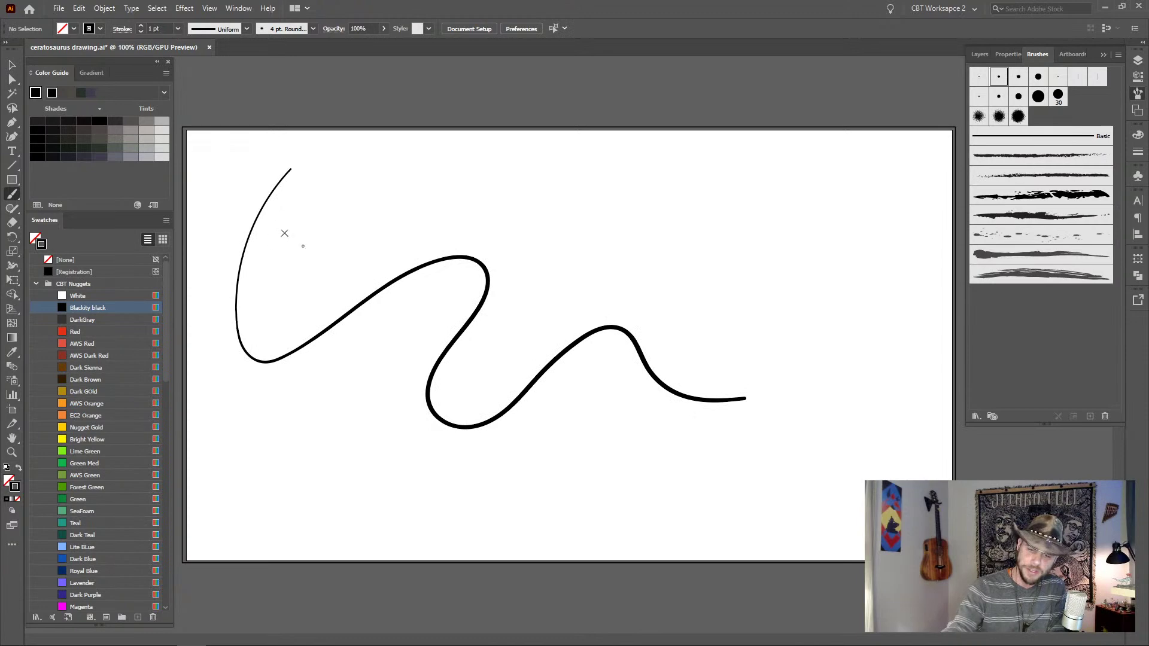
pyautogui.moveTo(290, 169); pyautogui.dragTo(280, 256)
pyautogui.moveTo(270, 192); pyautogui.dragTo(273, 257)
pyautogui.moveTo(262, 215); pyautogui.dragTo(259, 280)
pyautogui.moveTo(245, 247); pyautogui.dragTo(246, 307)
pyautogui.moveTo(237, 271); pyautogui.dragTo(242, 319)
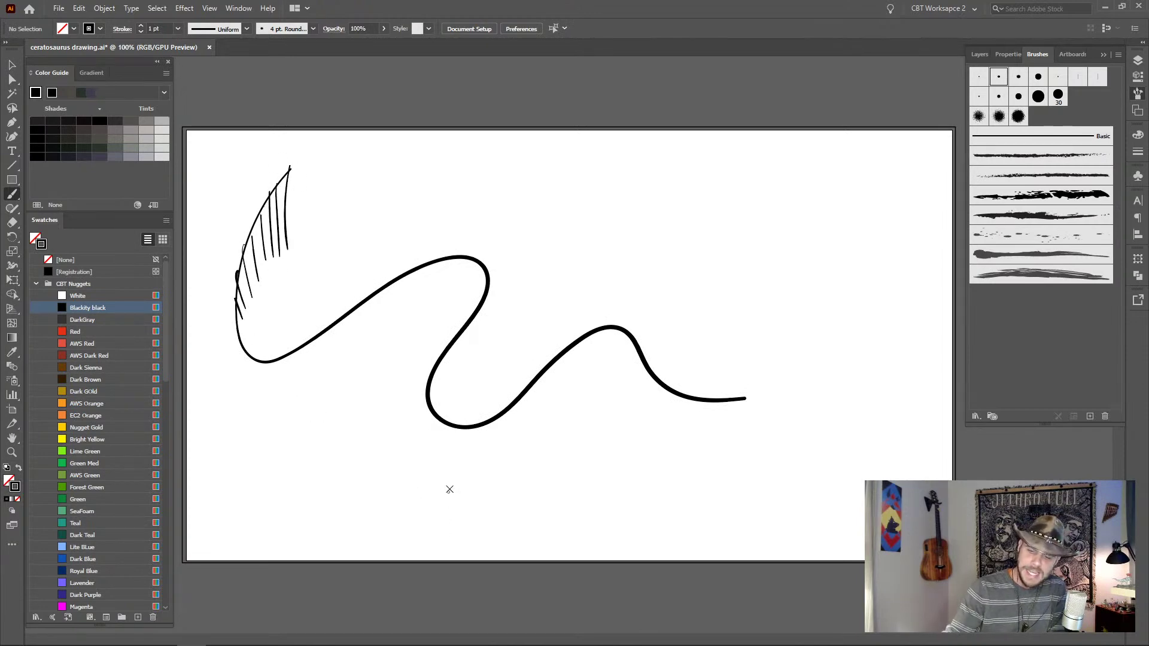
# - Try the 10 pt round brush with a wavy stroke and two short marks, and clear all test strokes
pyautogui.click(1038, 76)
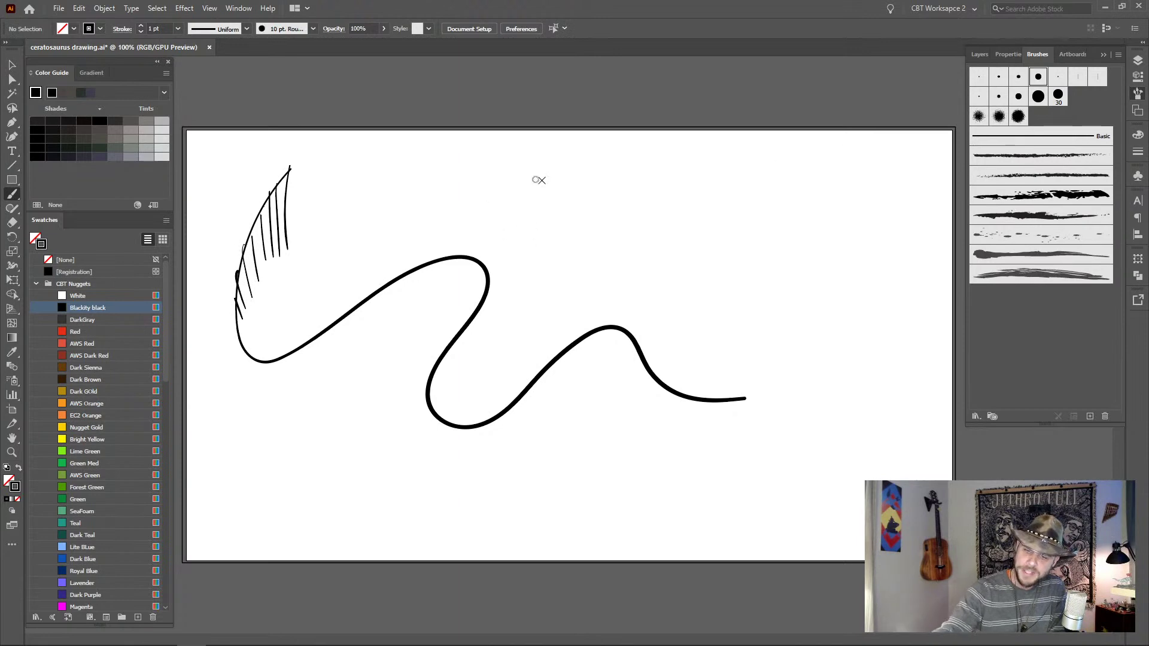
pyautogui.moveTo(542, 172)
pyautogui.mouseDown()
pyautogui.moveTo(521, 216)
pyautogui.moveTo(775, 270)
pyautogui.moveTo(789, 412)
pyautogui.moveTo(696, 522)
pyautogui.mouseUp()
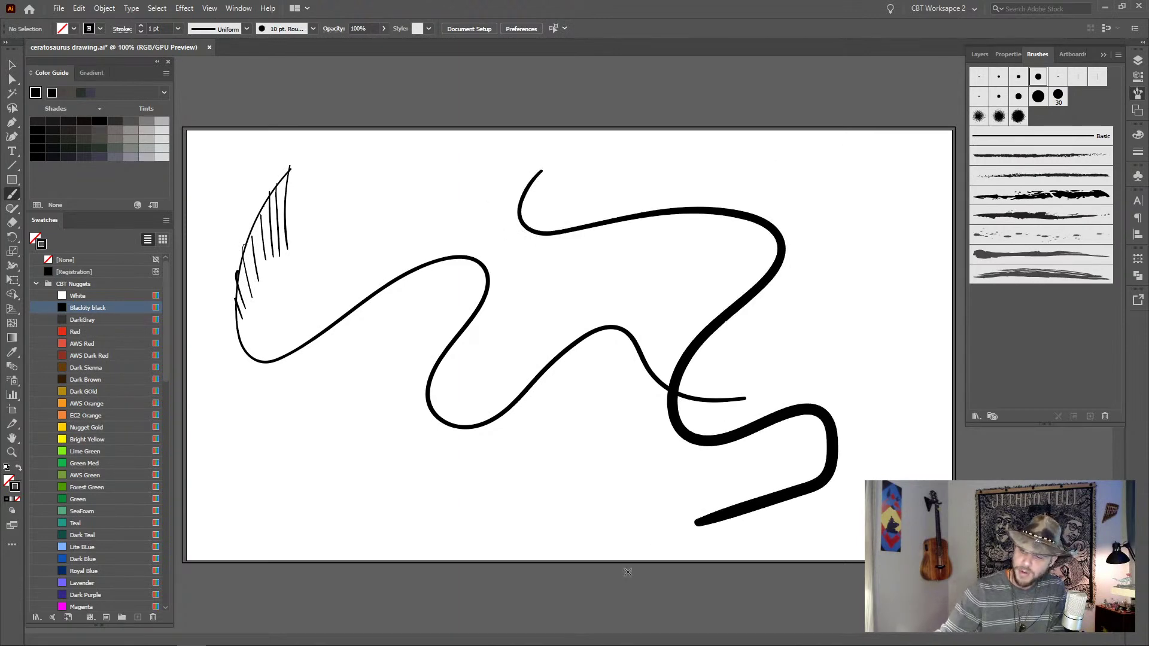
pyautogui.moveTo(503, 161); pyautogui.dragTo(484, 214)
pyautogui.moveTo(494, 202); pyautogui.dragTo(497, 239)
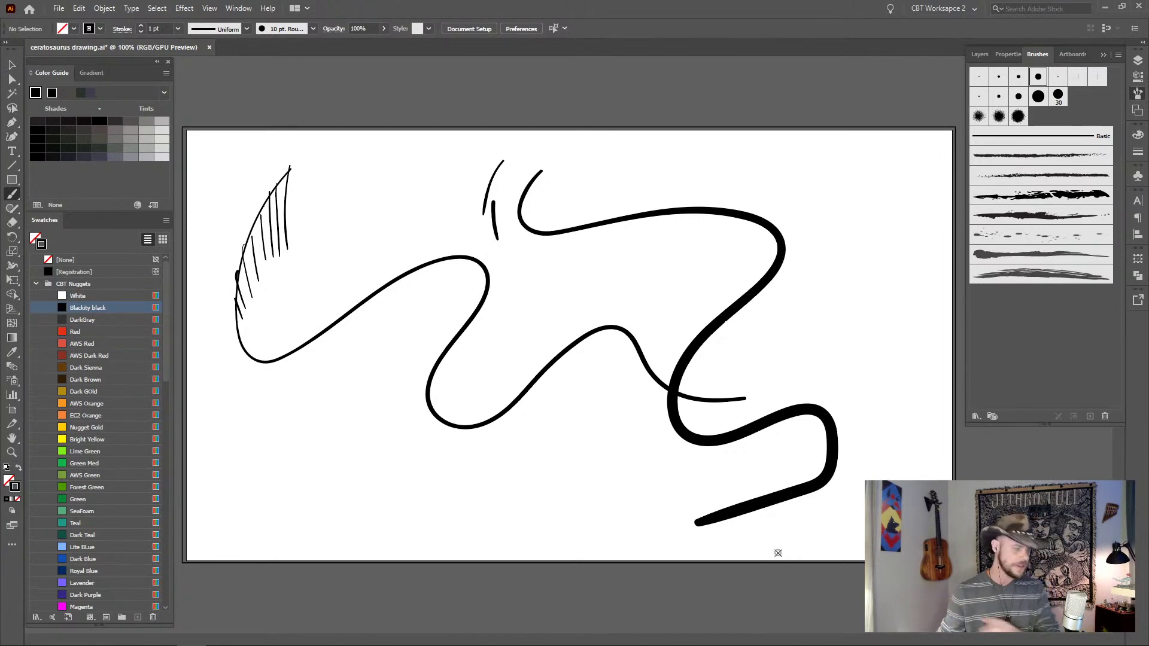
pyautogui.hotkey('ctrl', 'a')
pyautogui.press('Delete')
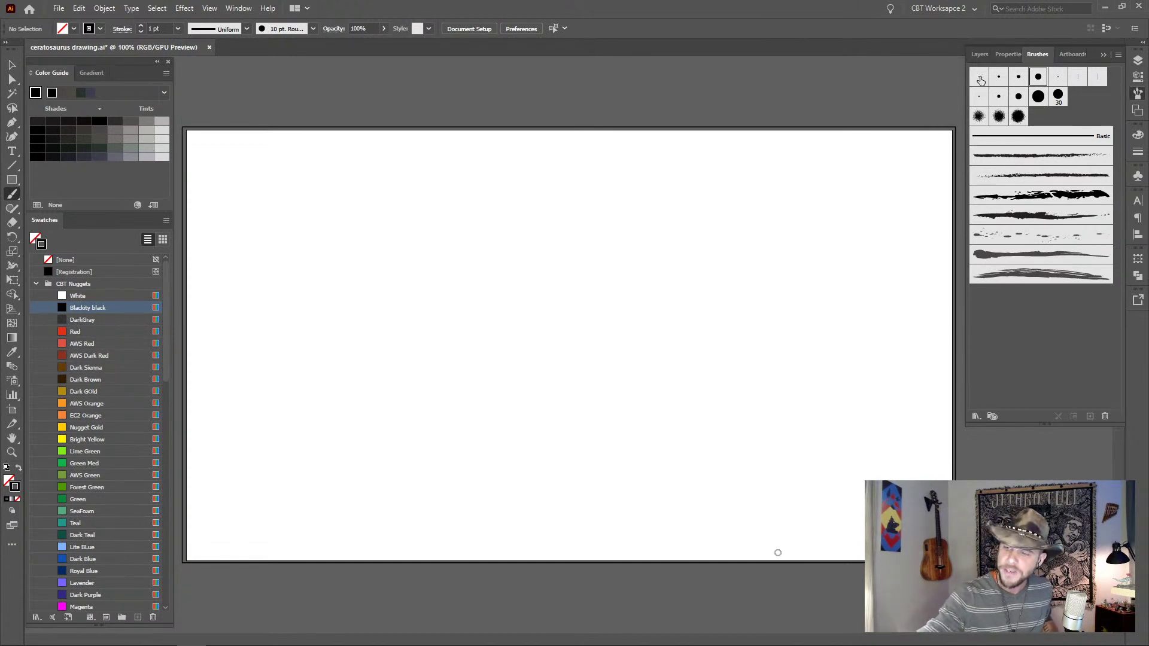
# - Choose the 2 pt round brush and make C2 the active layer
pyautogui.click(979, 76)
pyautogui.click(980, 54)
pyautogui.click(1045, 99)
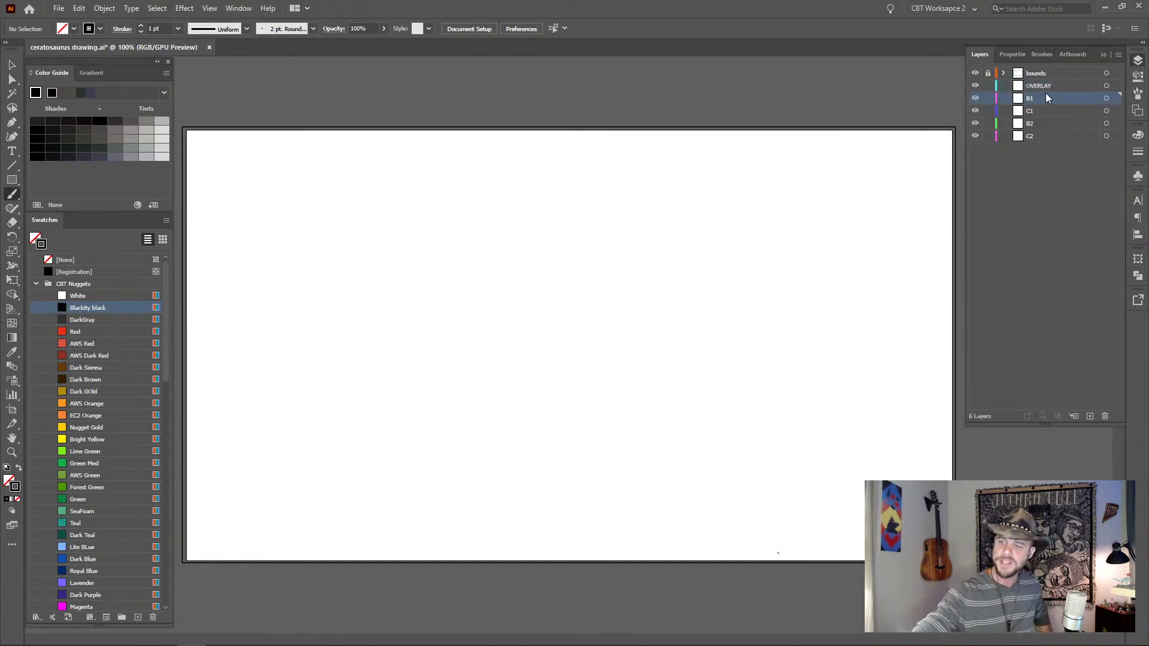
pyautogui.click(1047, 110)
pyautogui.click(1046, 124)
pyautogui.click(1048, 136)
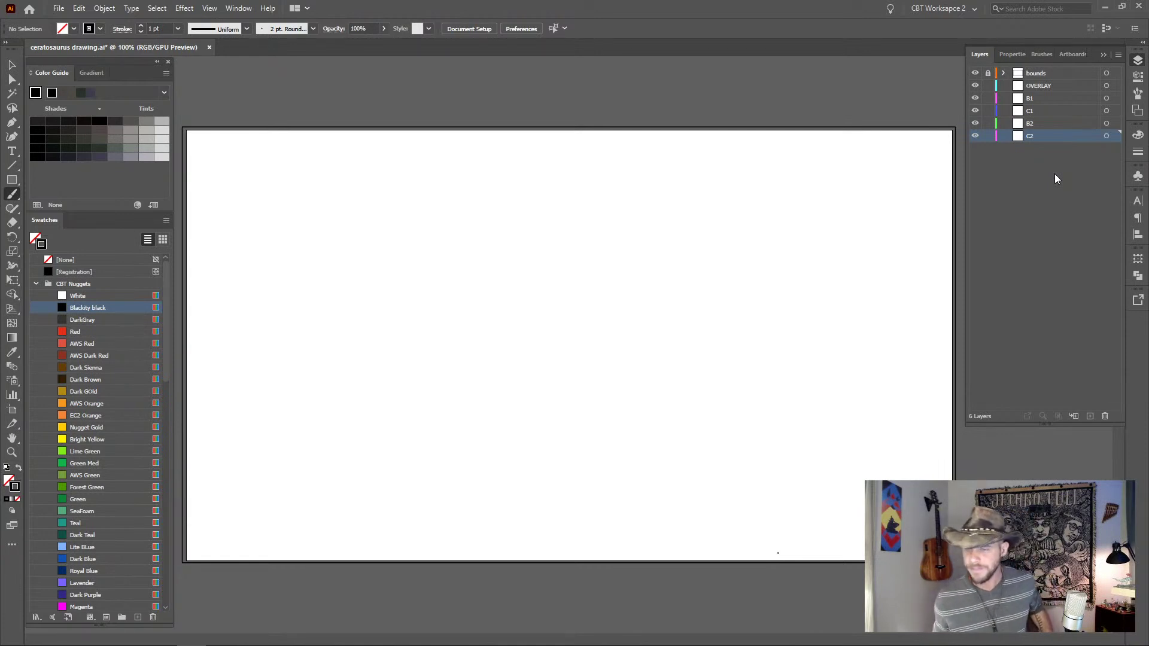
# - Add a new layer beneath C2 and name it "sketch"
pyautogui.click(1093, 417)
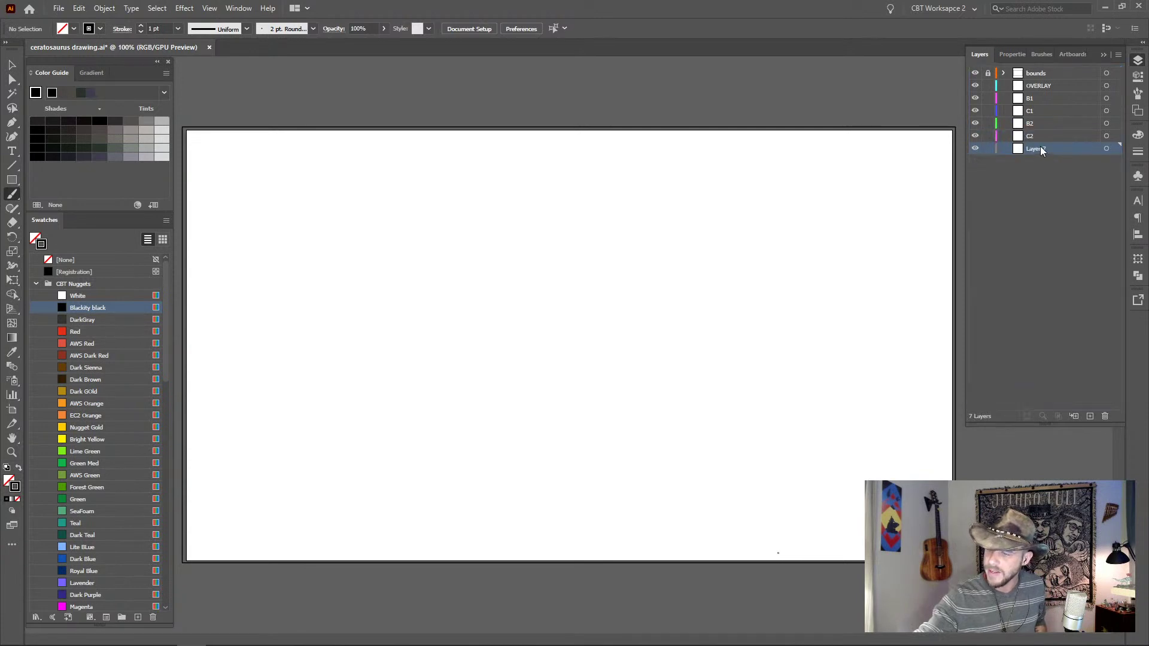
pyautogui.doubleClick(1046, 148)
pyautogui.write('sketch')
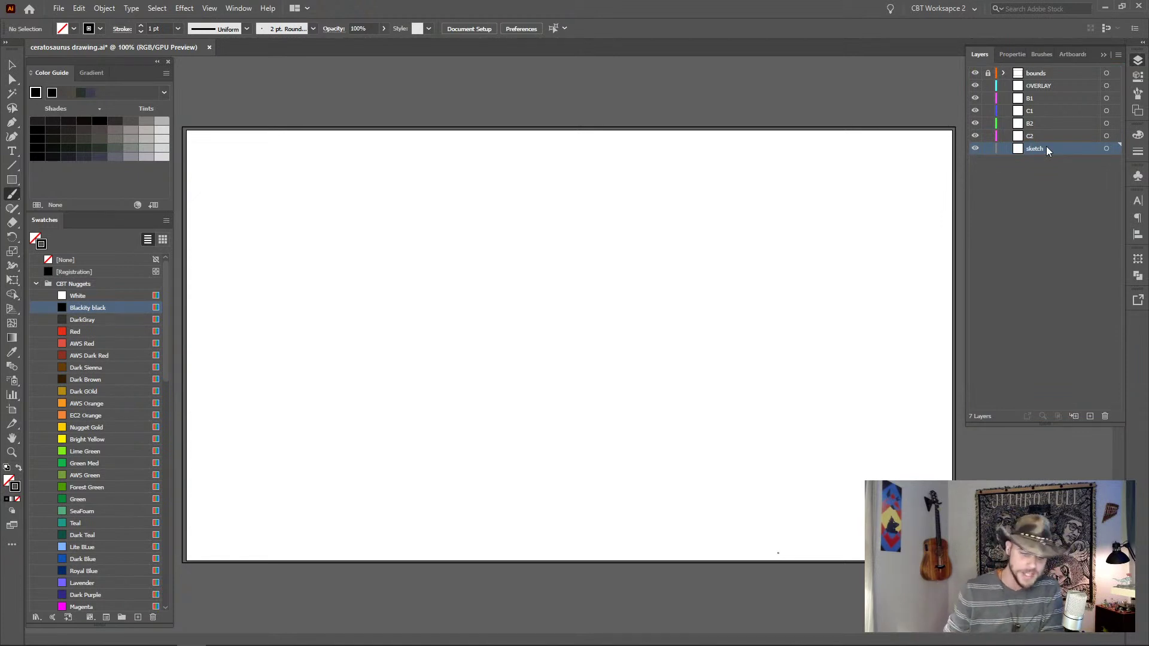
# - Set the brush colour to DarkGray and its opacity to 75%
pyautogui.click(79, 320)
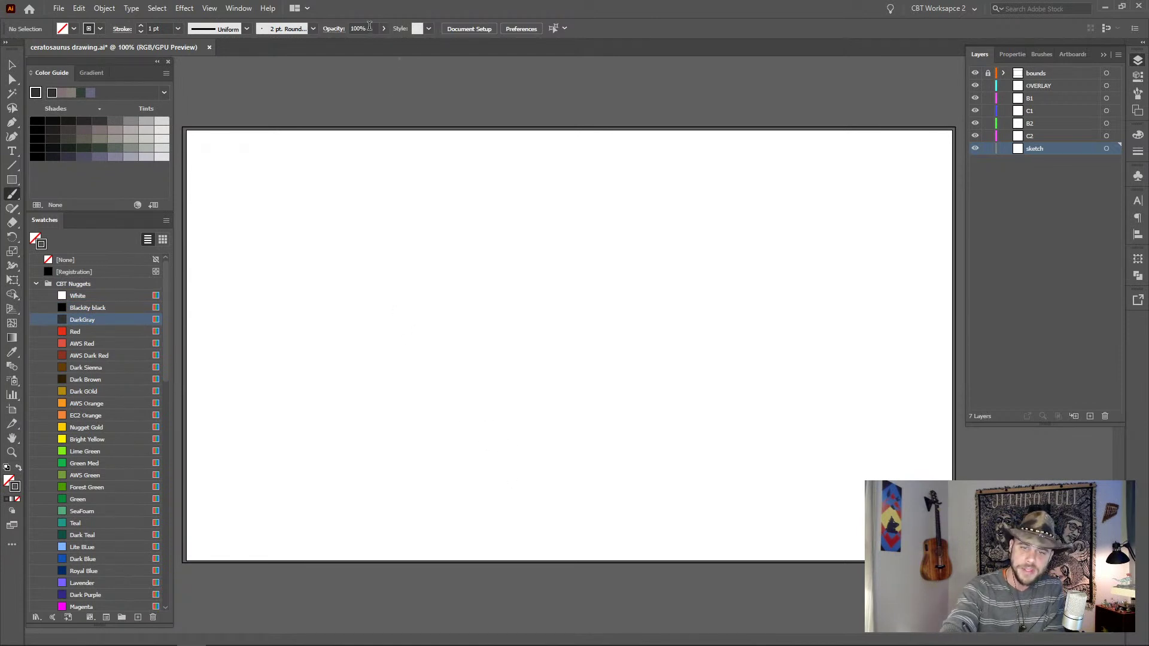
pyautogui.click(371, 27)
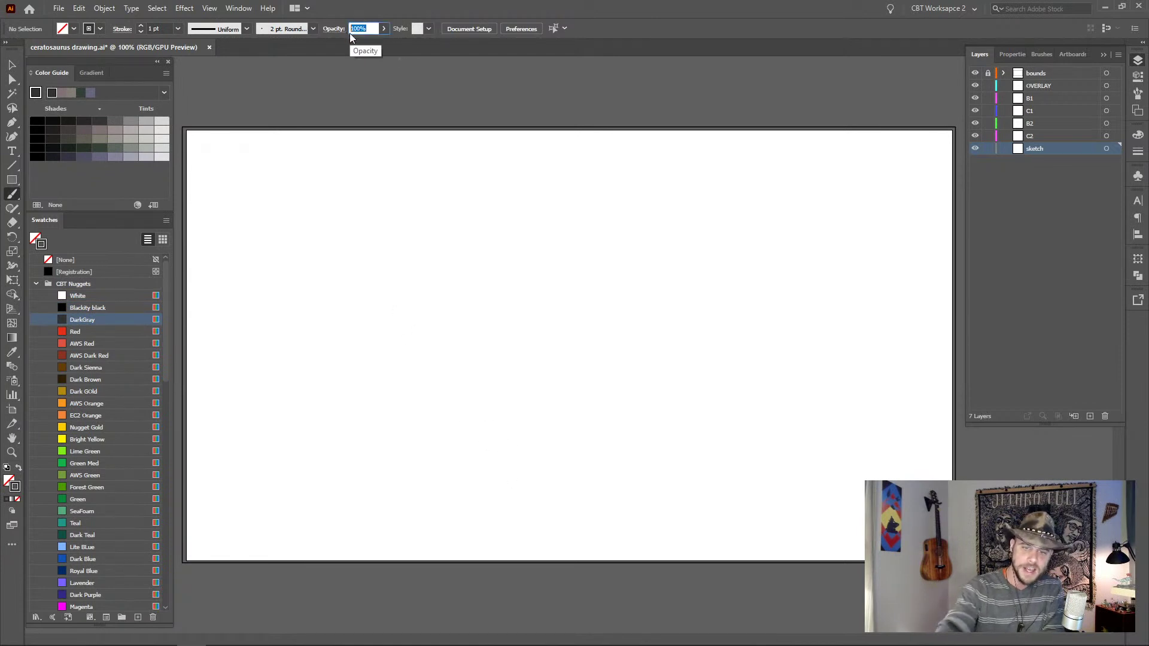
pyautogui.write('75')
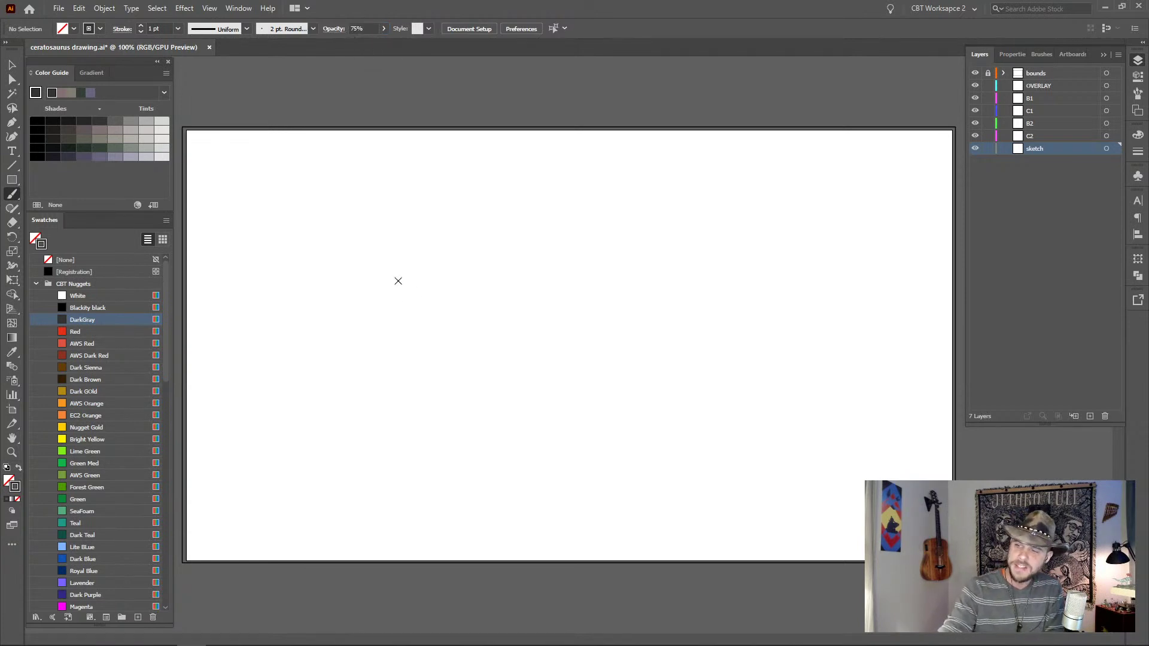
# - Try the 4 pt round brush on the sketch layer with curved parallel strokes and near-vertical hatching crossing their lower ends
pyautogui.click(1040, 55)
pyautogui.click(999, 76)
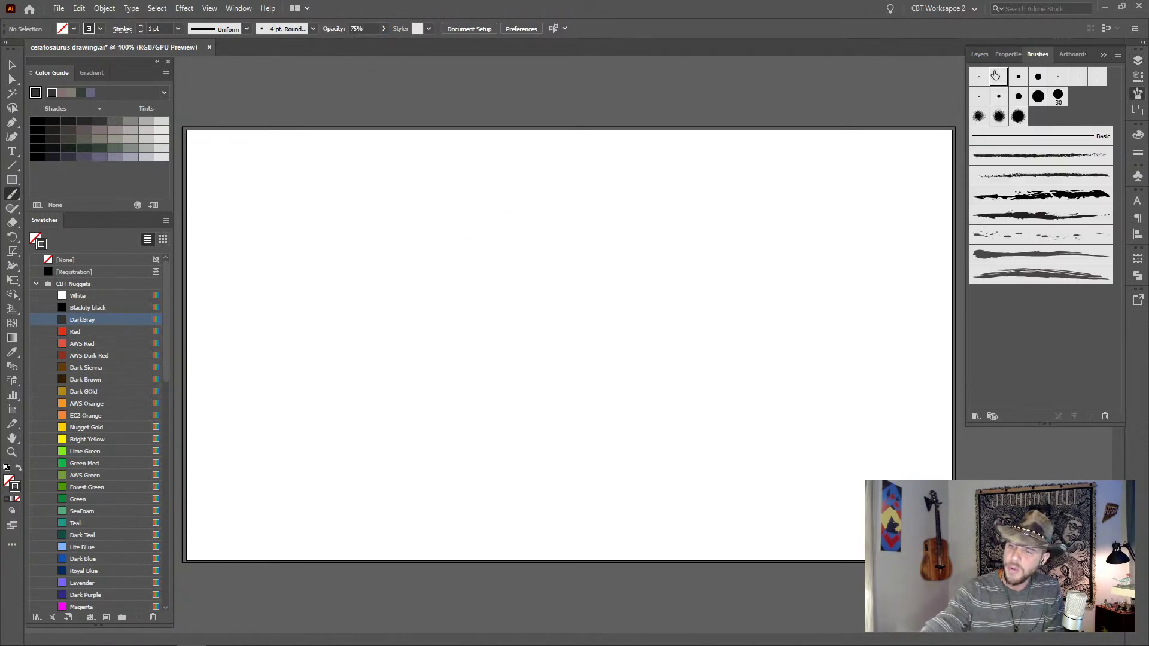
pyautogui.click(979, 54)
pyautogui.moveTo(419, 259); pyautogui.dragTo(360, 348)
pyautogui.moveTo(436, 253); pyautogui.dragTo(352, 374)
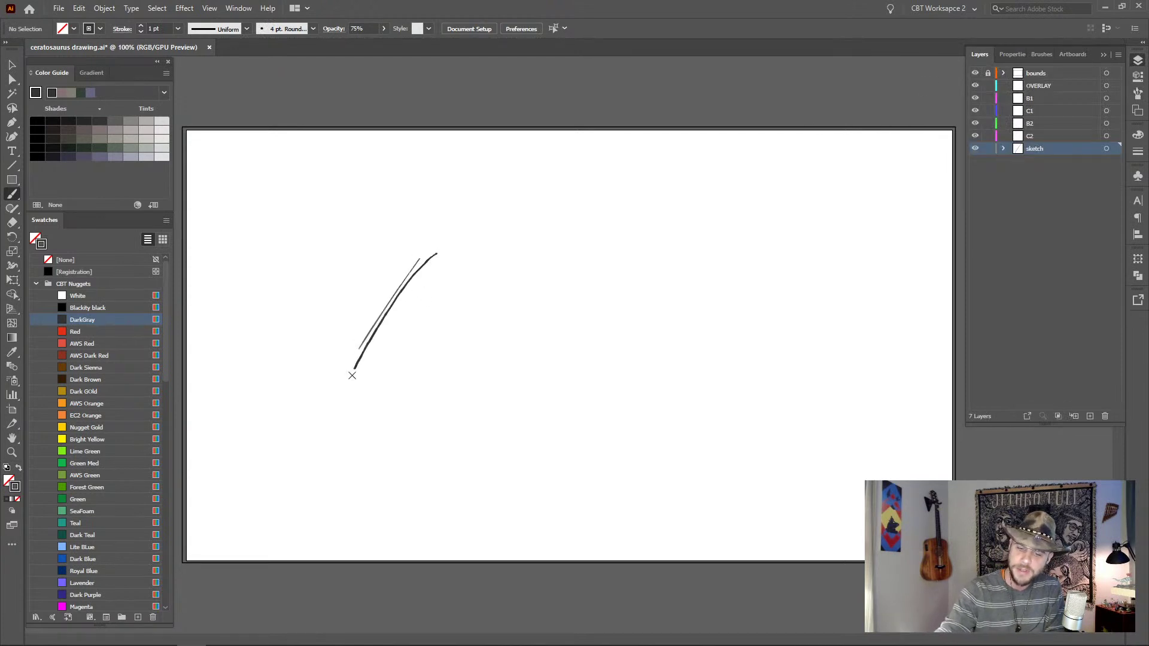
pyautogui.moveTo(435, 264)
pyautogui.mouseDown()
pyautogui.moveTo(353, 387)
pyautogui.moveTo(367, 413)
pyautogui.mouseUp()
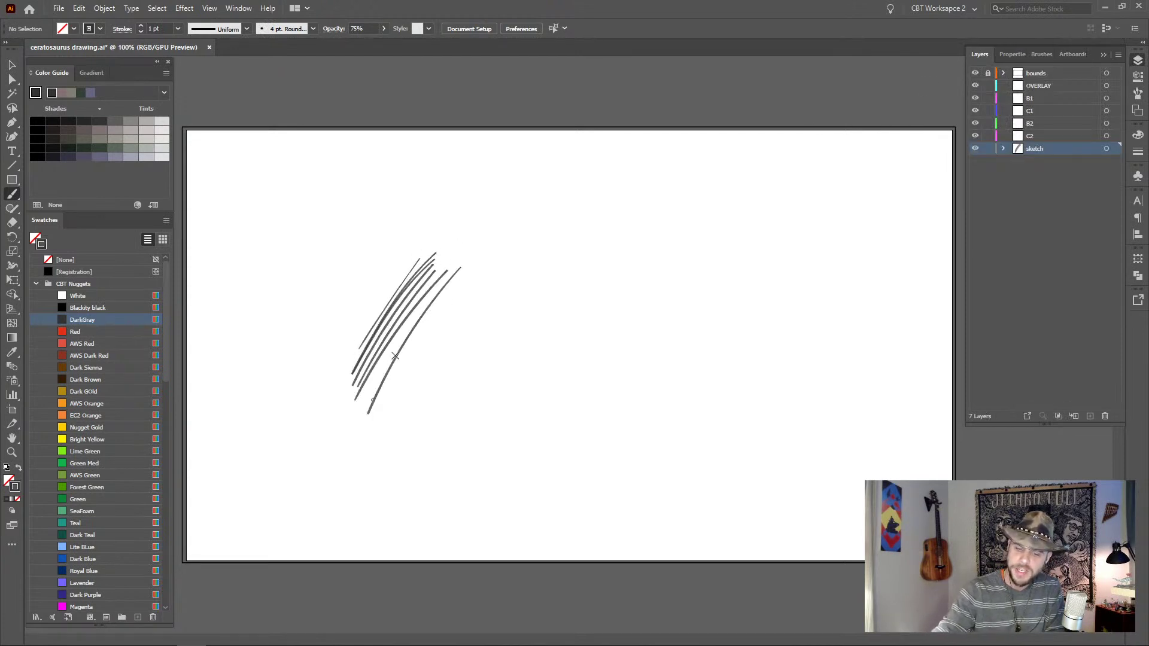
pyautogui.moveTo(470, 280); pyautogui.dragTo(374, 426)
pyautogui.moveTo(363, 338)
pyautogui.mouseDown()
pyautogui.moveTo(375, 415)
pyautogui.moveTo(379, 321)
pyautogui.moveTo(382, 426)
pyautogui.mouseUp()
pyautogui.moveTo(393, 330); pyautogui.dragTo(392, 422)
pyautogui.moveTo(404, 338); pyautogui.dragTo(404, 413)
pyautogui.moveTo(413, 346); pyautogui.dragTo(416, 393)
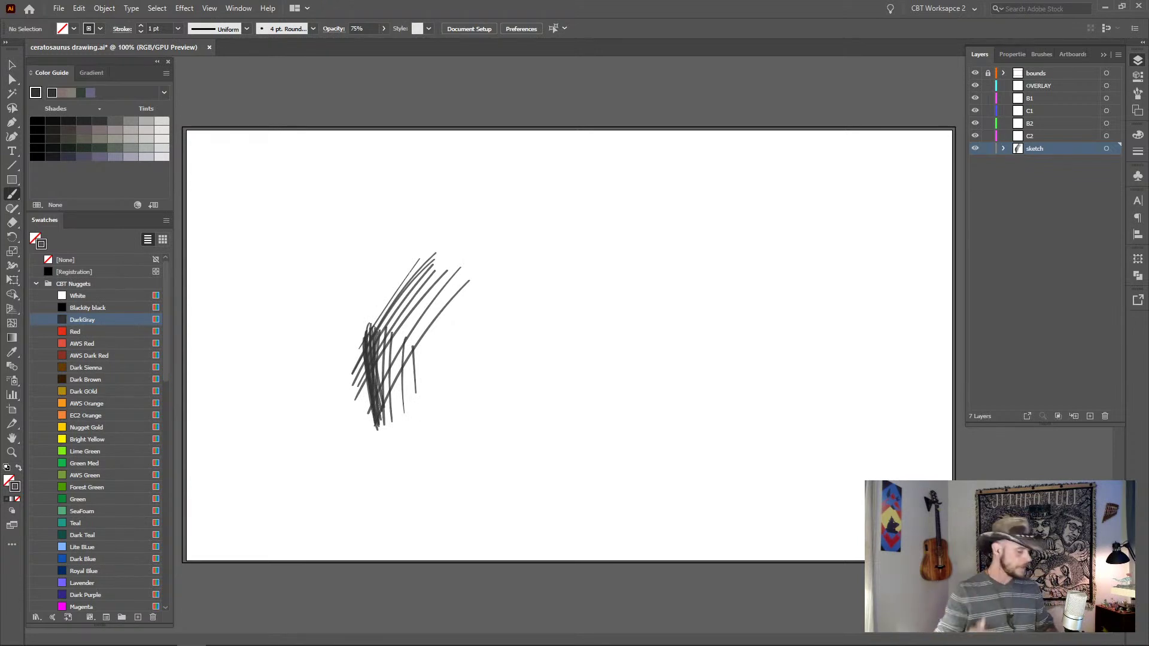
# - Undo all the hatching test strokes to leave the sketch layer empty
pyautogui.hotkey('ctrl', 'z')
pyautogui.hotkey('ctrl', 'z')
pyautogui.hotkey('ctrl', 'z')
pyautogui.hotkey('ctrl', 'z')
pyautogui.hotkey('ctrl', 'z')
pyautogui.hotkey('ctrl', 'z')
pyautogui.hotkey('ctrl', 'z')
pyautogui.hotkey('ctrl', 'z')
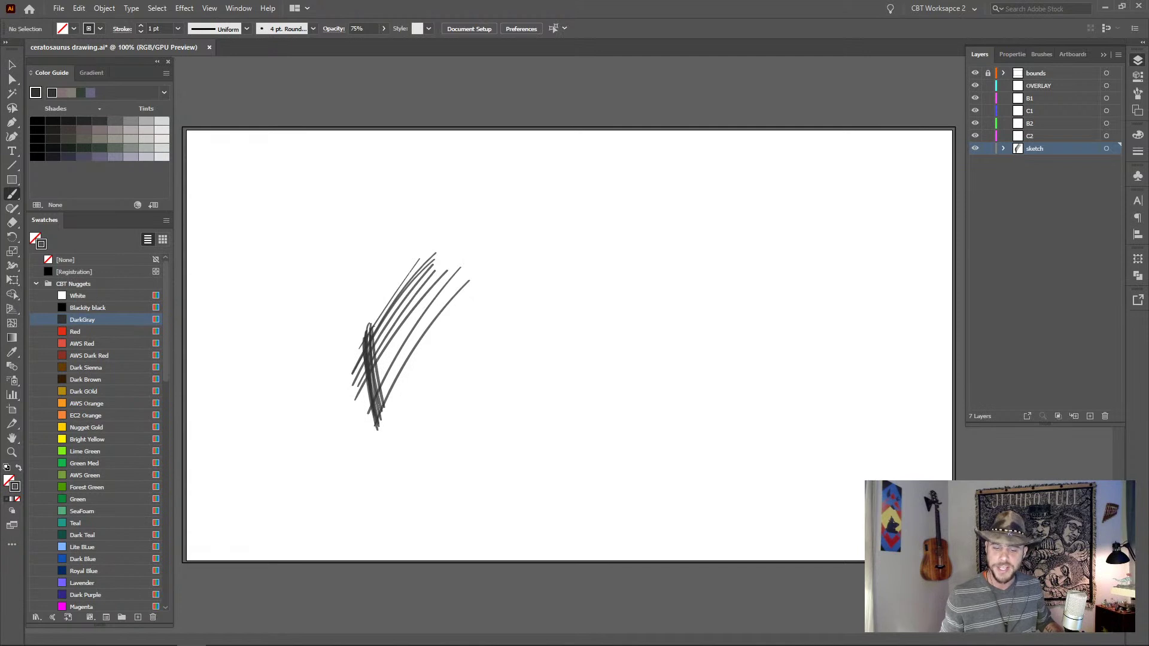
pyautogui.hotkey('ctrl', 'z')
pyautogui.hotkey('ctrl', 'z')
pyautogui.hotkey('ctrl', 'z')
pyautogui.hotkey('ctrl', 'z')
pyautogui.hotkey('ctrl', 'z')
pyautogui.hotkey('ctrl', 'z')
pyautogui.hotkey('ctrl', 'z')
pyautogui.hotkey('ctrl', 'z')
pyautogui.hotkey('ctrl', 'z')
pyautogui.hotkey('ctrl', 'z')
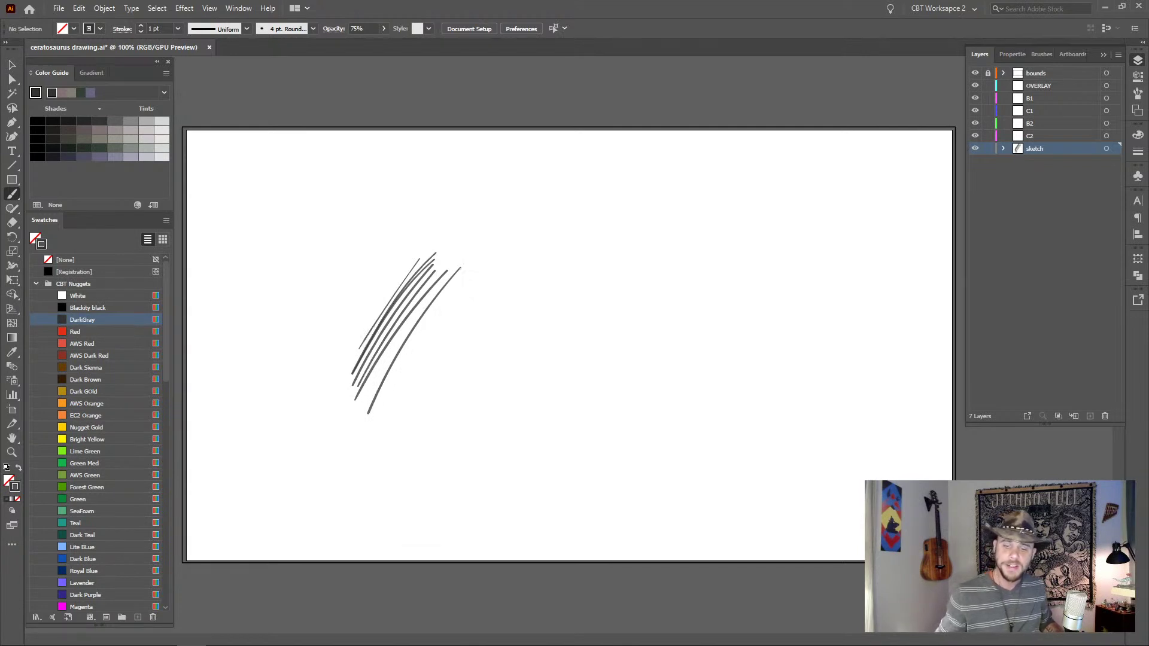
pyautogui.hotkey('ctrl', 'z')
pyautogui.hotkey('ctrl', 'z')
pyautogui.hotkey('ctrl', 'z')
pyautogui.hotkey('ctrl', 'z')
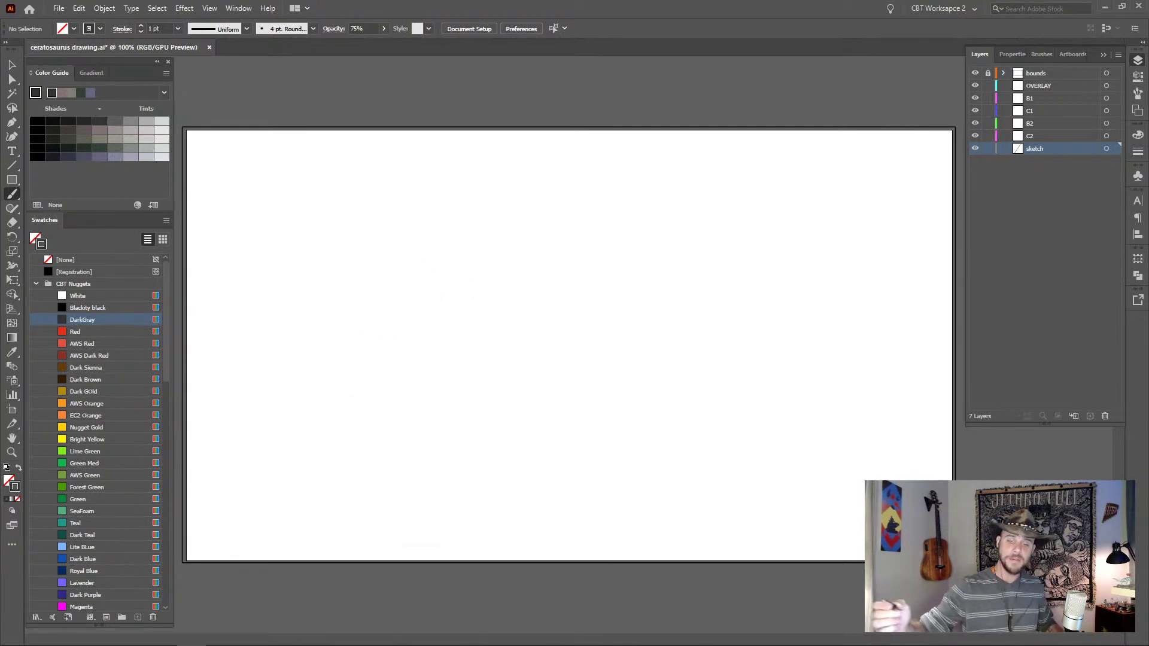
# - Choose the 2 pt round brush and return to the layer list
pyautogui.click(1039, 55)
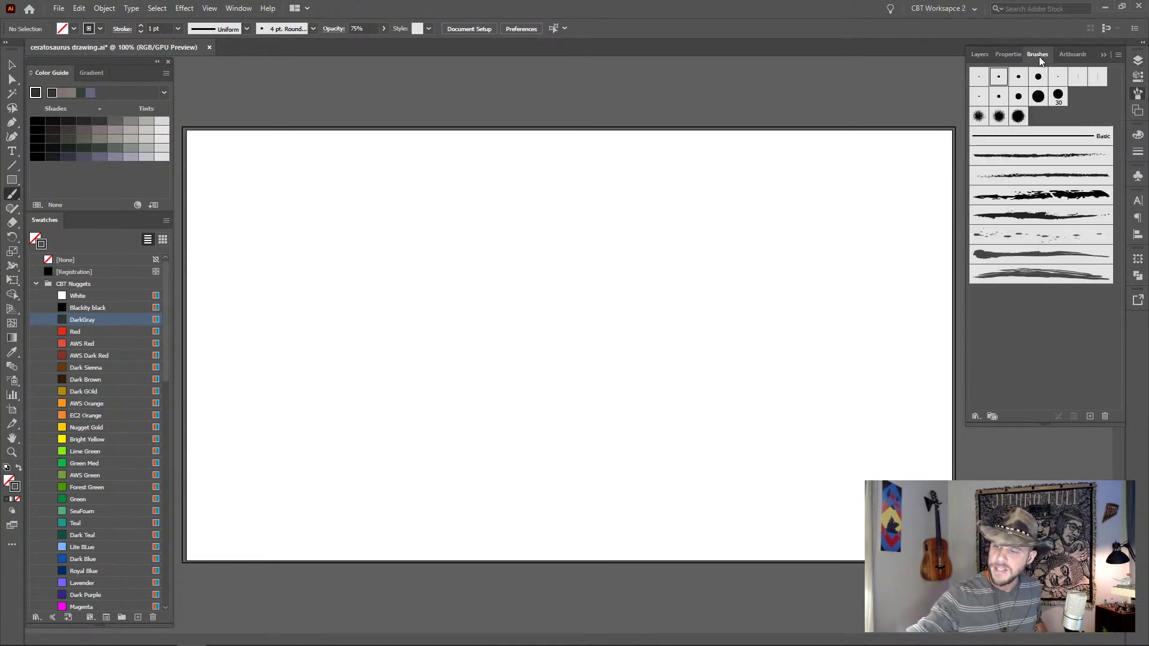
pyautogui.click(978, 80)
pyautogui.click(979, 55)
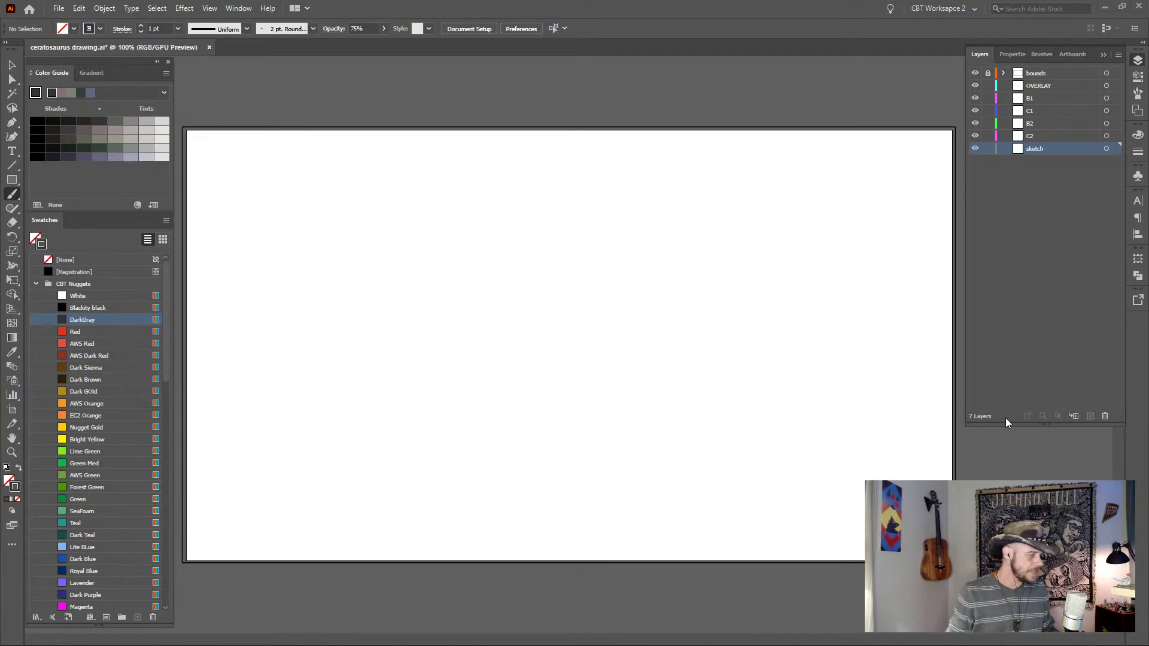
# - Check the Ceratosaurus skull photo and sketch the tilted upper head outline with a short mark across the mouth line
pyautogui.hotkey('alt', 'Tab')
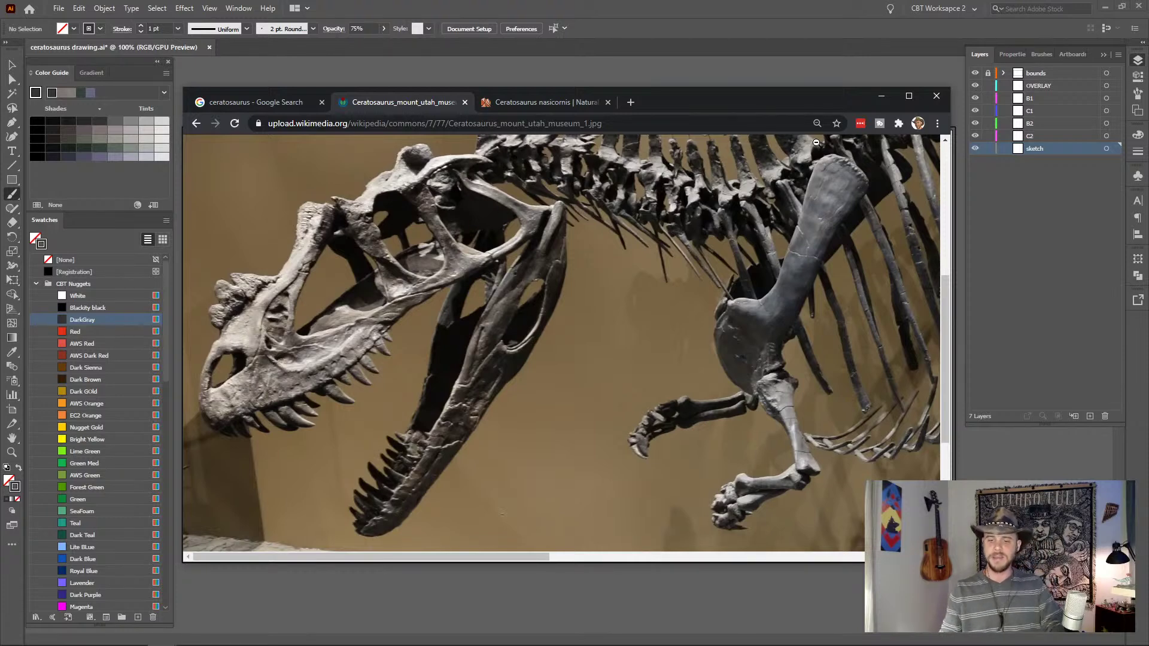
pyautogui.click(881, 97)
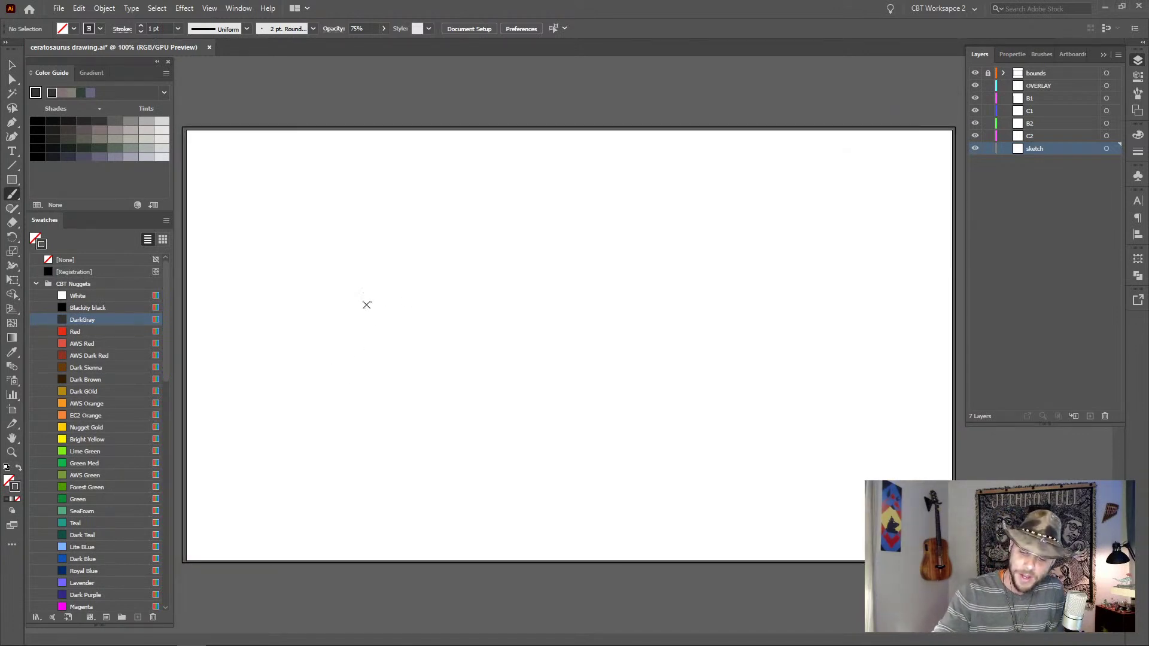
pyautogui.moveTo(336, 333)
pyautogui.mouseDown()
pyautogui.moveTo(331, 376)
pyautogui.moveTo(352, 416)
pyautogui.moveTo(539, 326)
pyautogui.moveTo(340, 333)
pyautogui.moveTo(363, 279)
pyautogui.moveTo(527, 165)
pyautogui.mouseUp()
pyautogui.moveTo(431, 231); pyautogui.dragTo(519, 191)
pyautogui.moveTo(550, 156); pyautogui.dragTo(638, 253)
pyautogui.moveTo(546, 320); pyautogui.dragTo(602, 280)
pyautogui.moveTo(565, 169); pyautogui.dragTo(616, 270)
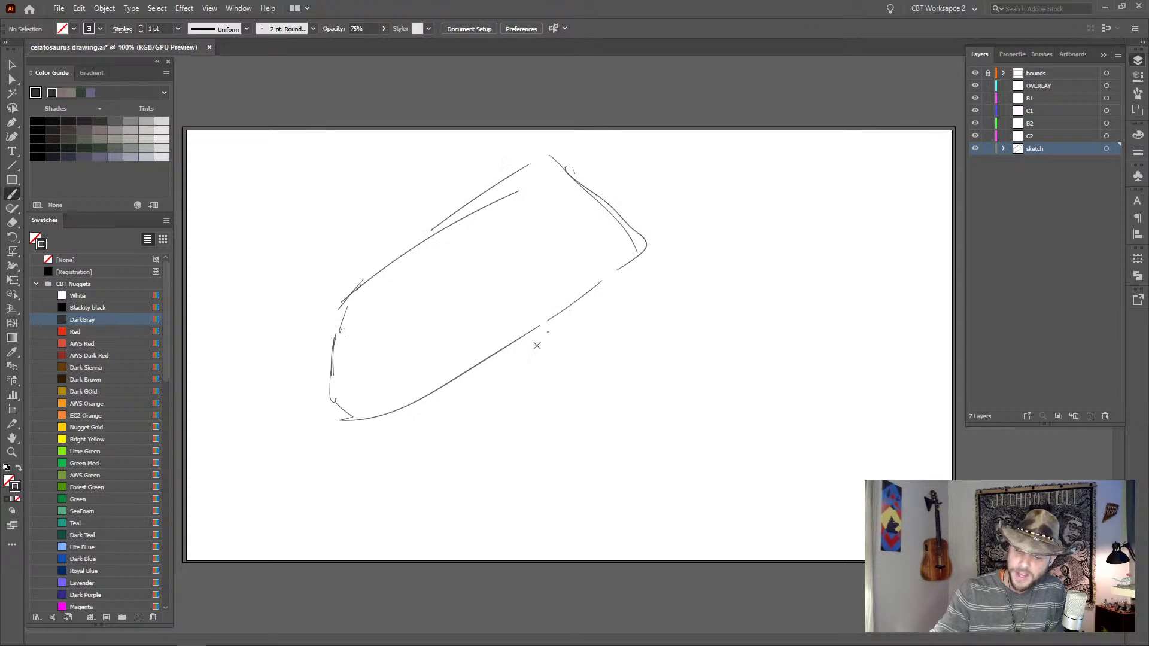
pyautogui.moveTo(496, 338); pyautogui.dragTo(507, 353)
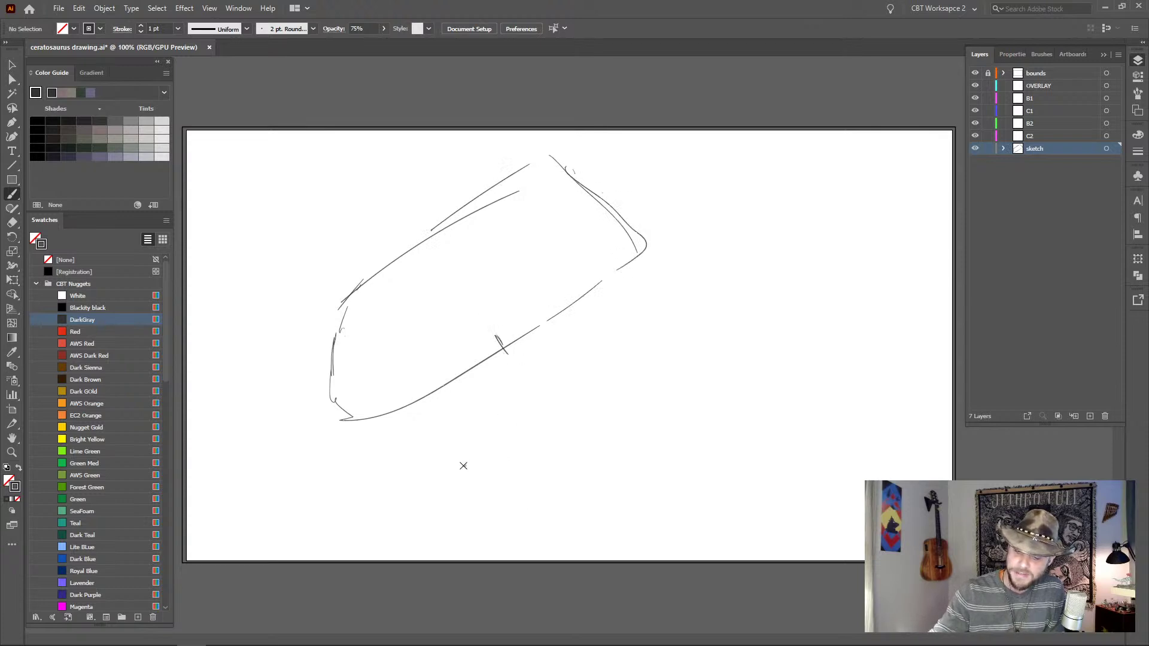
# - Sketch the open lower jaw as a curved narrow shape hinged at the back of the head
pyautogui.moveTo(463, 477)
pyautogui.mouseDown()
pyautogui.moveTo(502, 478)
pyautogui.moveTo(599, 370)
pyautogui.moveTo(651, 279)
pyautogui.moveTo(651, 254)
pyautogui.mouseUp()
pyautogui.moveTo(650, 256); pyautogui.dragTo(642, 304)
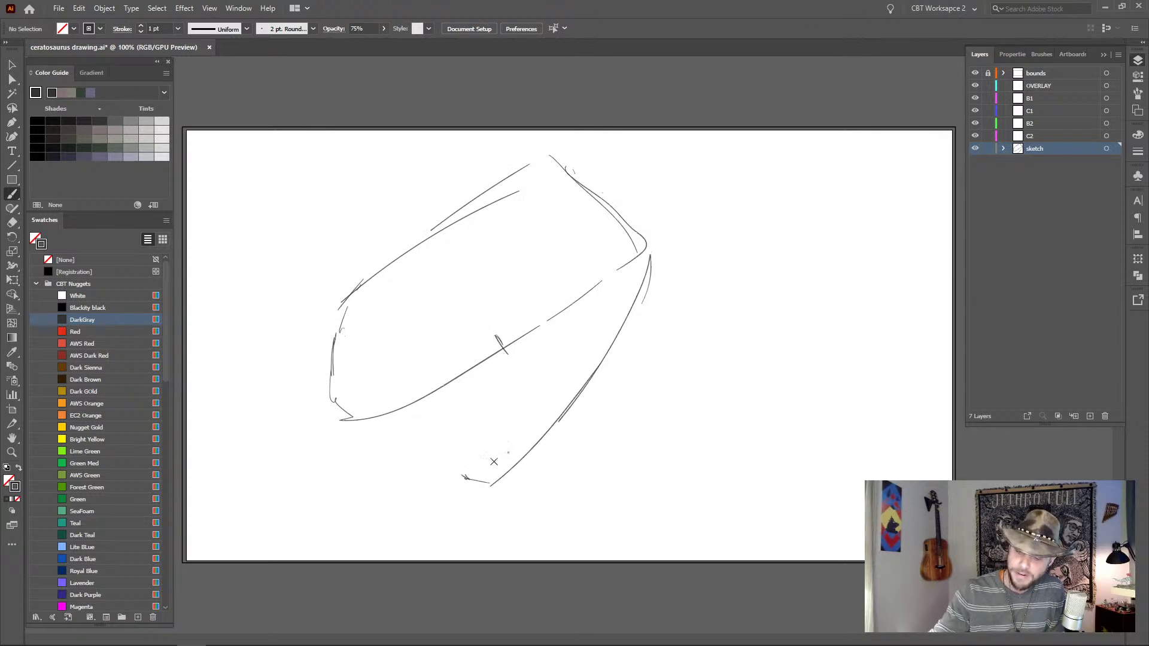
pyautogui.moveTo(469, 475)
pyautogui.mouseDown()
pyautogui.moveTo(564, 359)
pyautogui.moveTo(585, 295)
pyautogui.moveTo(626, 247)
pyautogui.moveTo(651, 280)
pyautogui.mouseUp()
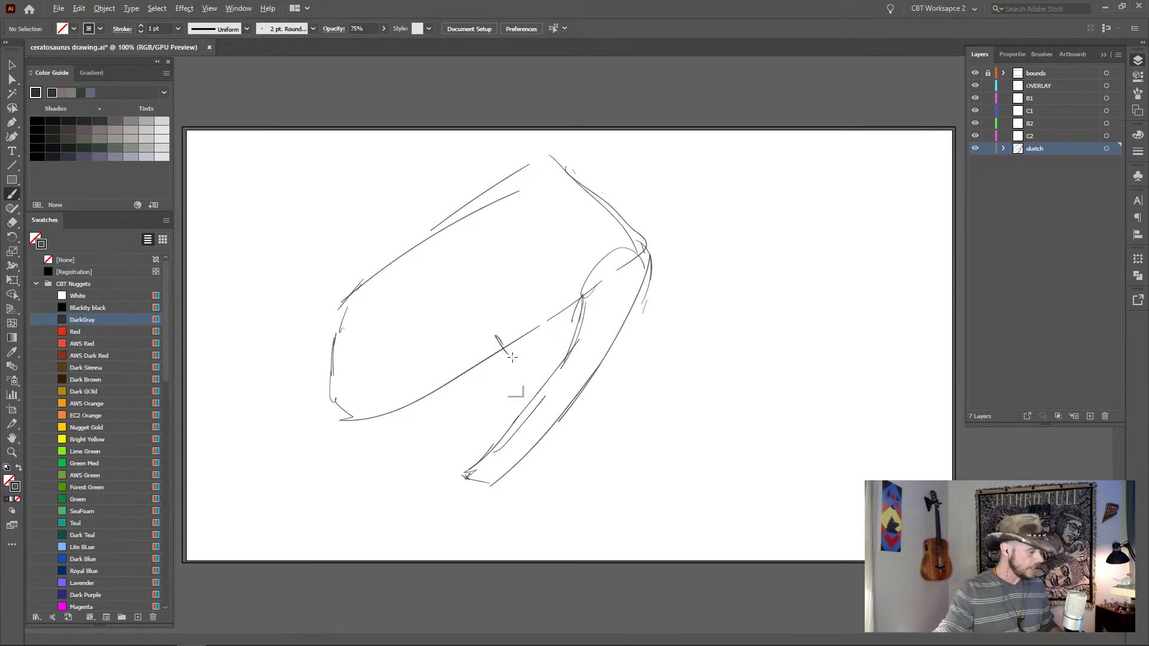
# - Recheck the reference and reinforce the front of the snout and the upper jaw line
pyautogui.hotkey('alt', 'Tab')
pyautogui.hotkey('alt', 'Tab')
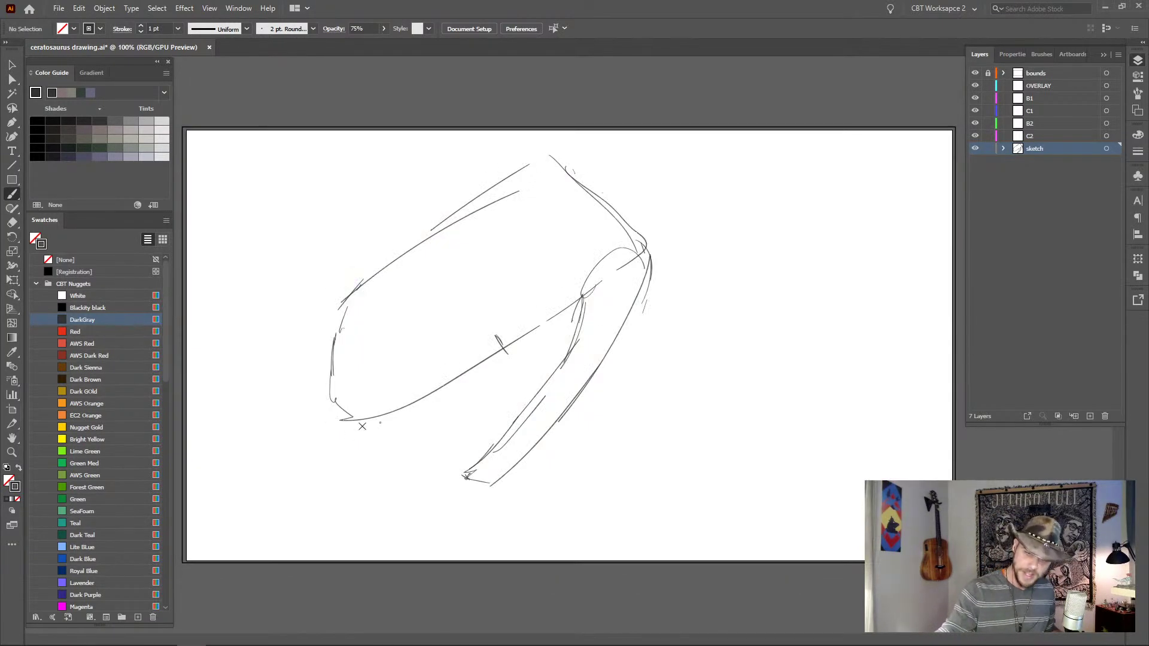
pyautogui.moveTo(343, 333)
pyautogui.mouseDown()
pyautogui.moveTo(338, 395)
pyautogui.moveTo(339, 377)
pyautogui.moveTo(357, 425)
pyautogui.moveTo(381, 423)
pyautogui.moveTo(536, 323)
pyautogui.mouseUp()
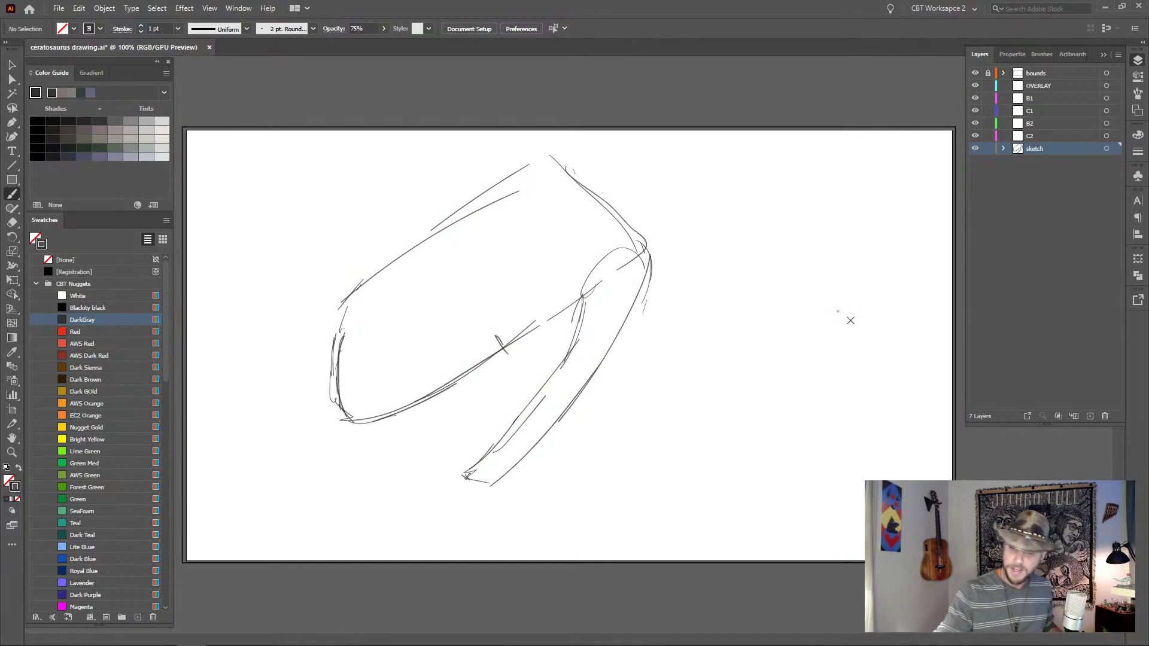
# - Set the brush opacity to 50% and sketch a round eye with a shaded pupil in the upper head
pyautogui.moveTo(366, 28); pyautogui.dragTo(346, 27)
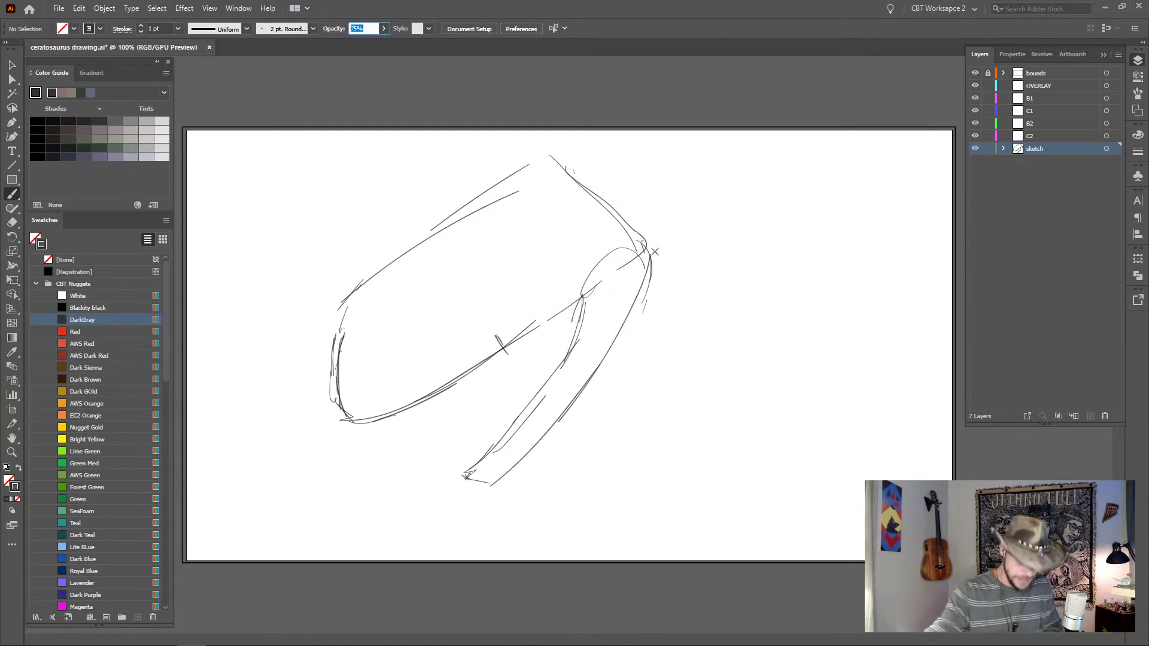
pyautogui.write('50')
pyautogui.press('Return')
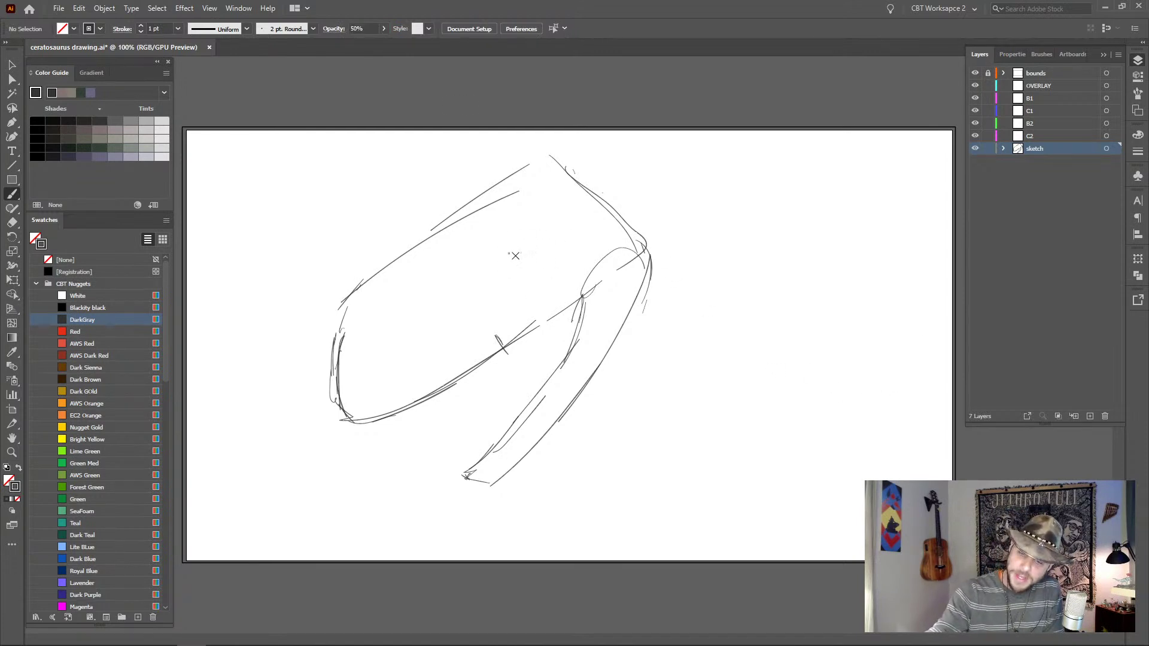
pyautogui.moveTo(513, 253)
pyautogui.mouseDown()
pyautogui.moveTo(527, 245)
pyautogui.moveTo(506, 258)
pyautogui.moveTo(517, 238)
pyautogui.mouseUp()
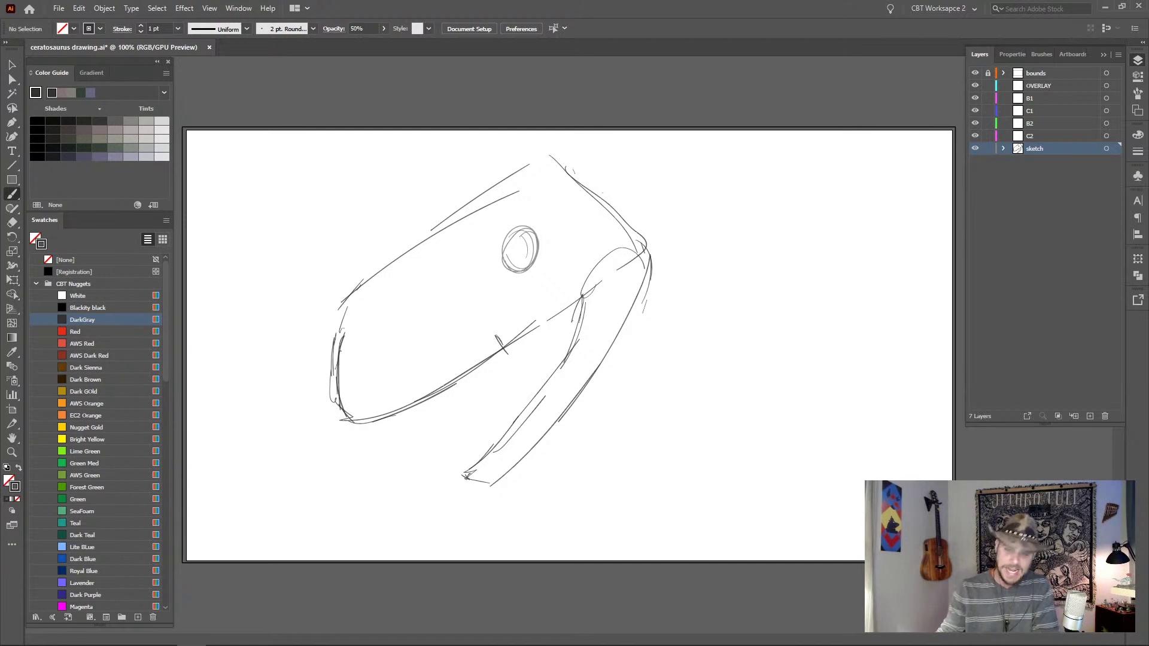
pyautogui.moveTo(514, 261)
pyautogui.mouseDown()
pyautogui.moveTo(505, 245)
pyautogui.moveTo(509, 266)
pyautogui.moveTo(529, 243)
pyautogui.moveTo(515, 254)
pyautogui.mouseUp()
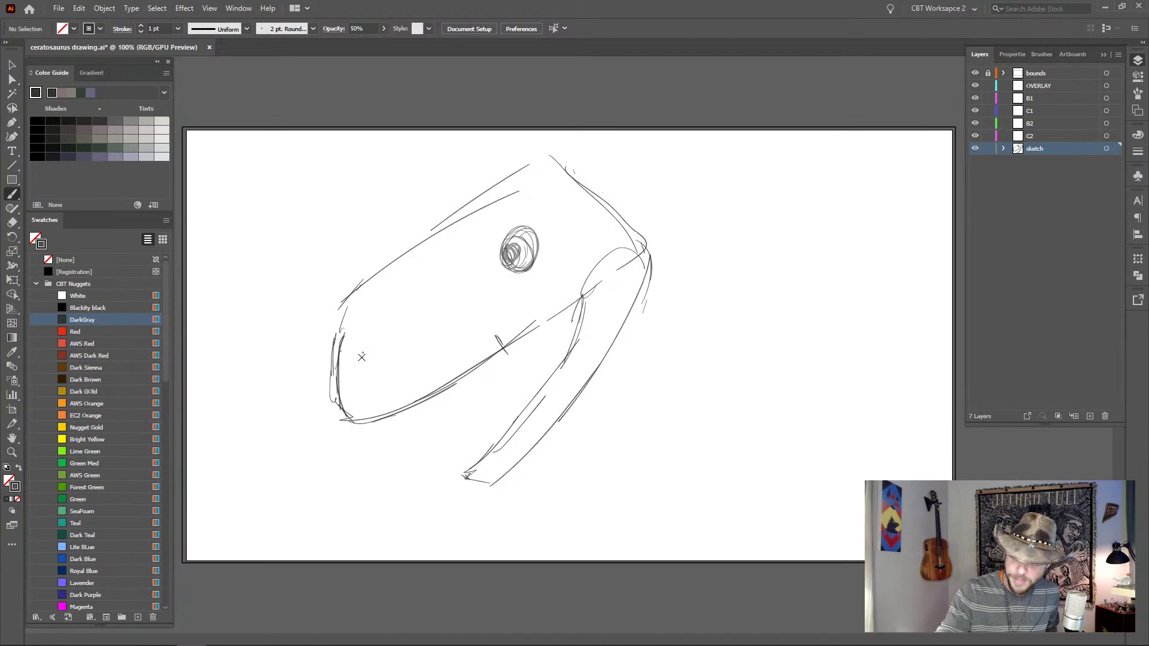
# - Sketch the skull openings at the nostril, in front of and behind the eye, and at the jaw hinge
pyautogui.moveTo(362, 357)
pyautogui.mouseDown()
pyautogui.moveTo(368, 389)
pyautogui.moveTo(393, 331)
pyautogui.moveTo(358, 369)
pyautogui.moveTo(397, 367)
pyautogui.mouseUp()
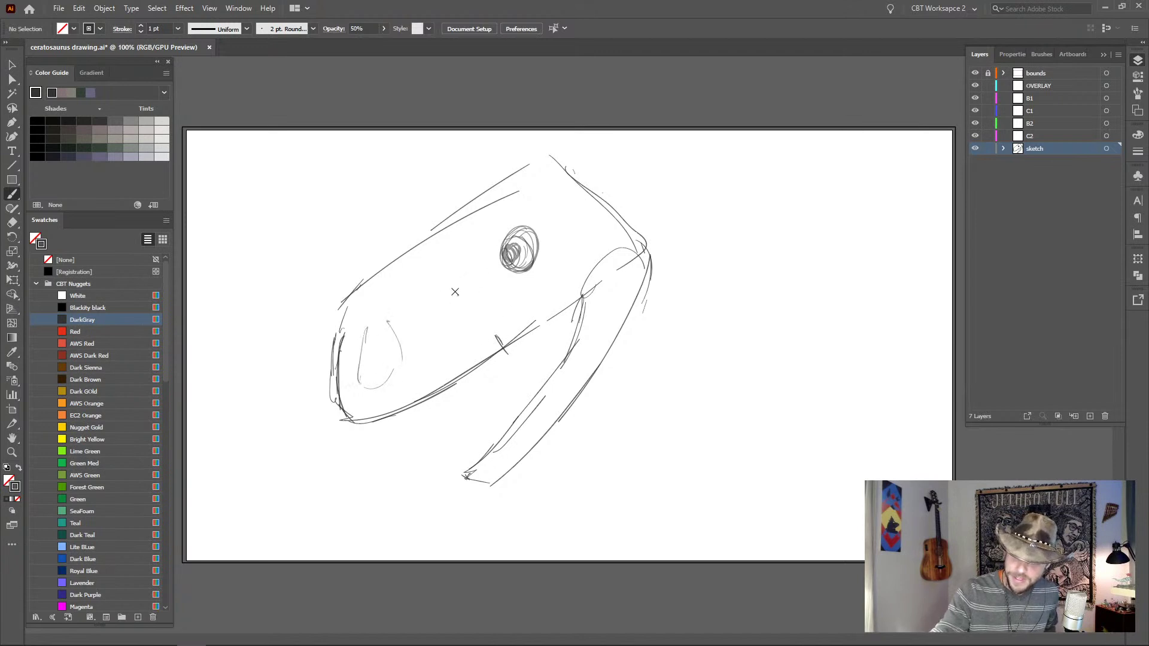
pyautogui.moveTo(457, 315)
pyautogui.mouseDown()
pyautogui.moveTo(453, 263)
pyautogui.moveTo(473, 317)
pyautogui.mouseUp()
pyautogui.moveTo(550, 214)
pyautogui.mouseDown()
pyautogui.moveTo(589, 256)
pyautogui.moveTo(601, 228)
pyautogui.moveTo(606, 241)
pyautogui.moveTo(580, 300)
pyautogui.moveTo(619, 265)
pyautogui.moveTo(617, 310)
pyautogui.moveTo(604, 273)
pyautogui.moveTo(643, 272)
pyautogui.moveTo(638, 299)
pyautogui.mouseUp()
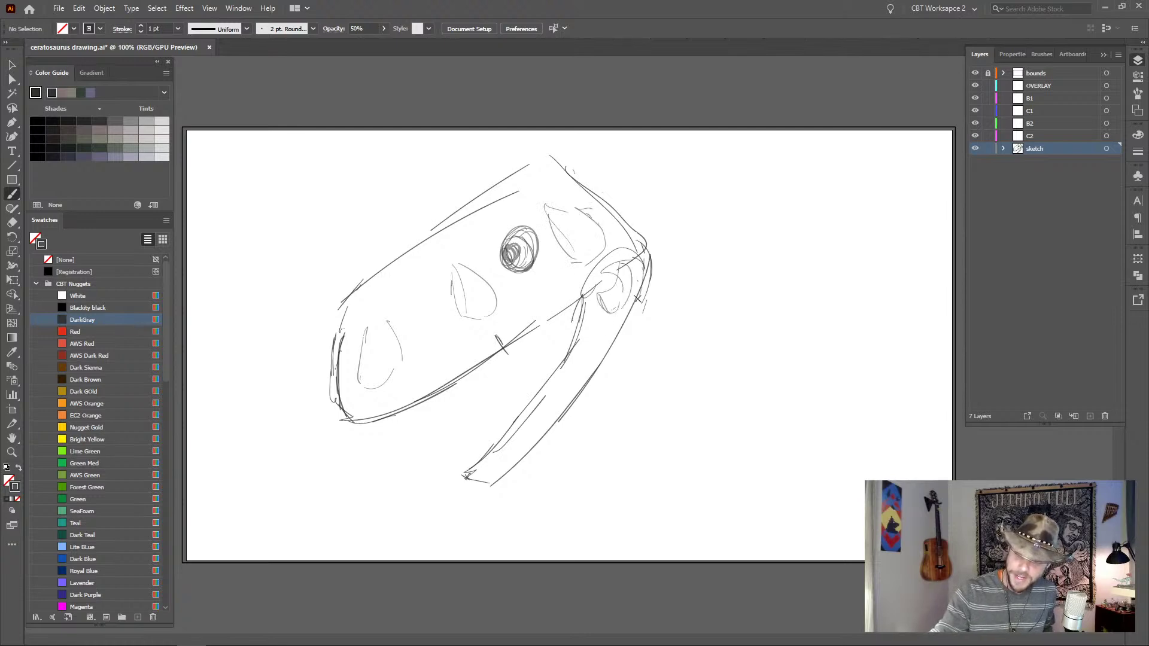
# - Compare with the skull photo, add the cheek line from mouth corner to jaw tip, and strengthen the lower jaw outline
pyautogui.hotkey('alt', 'Tab')
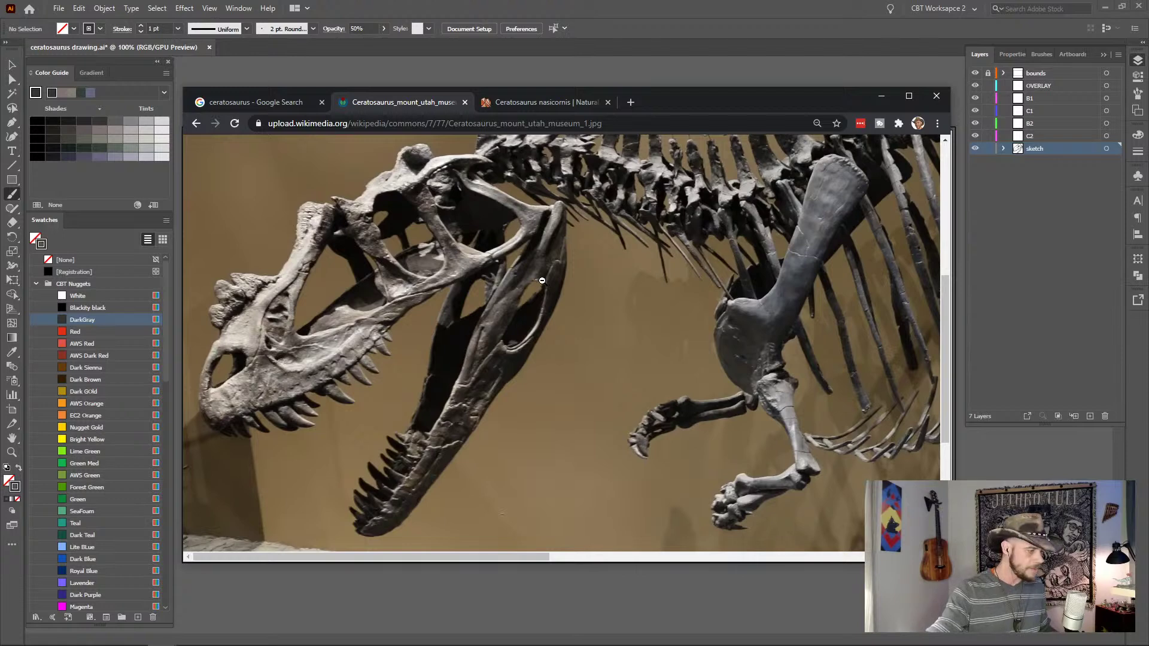
pyautogui.hotkey('alt', 'Tab')
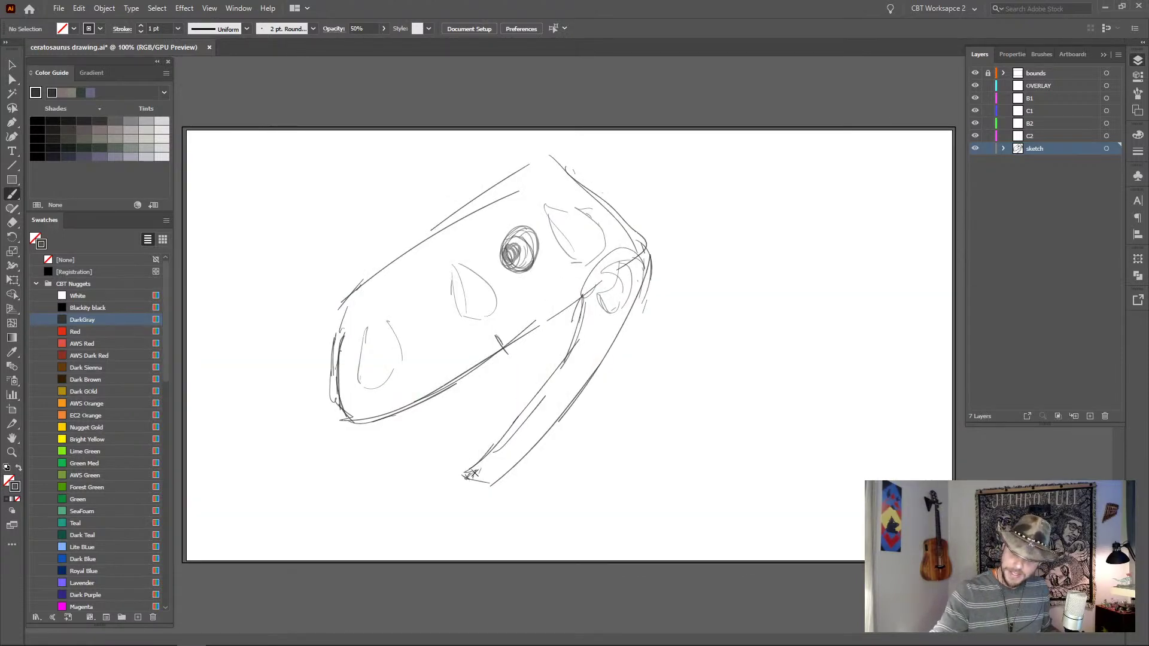
pyautogui.moveTo(473, 474)
pyautogui.mouseDown()
pyautogui.moveTo(492, 450)
pyautogui.moveTo(482, 455)
pyautogui.mouseUp()
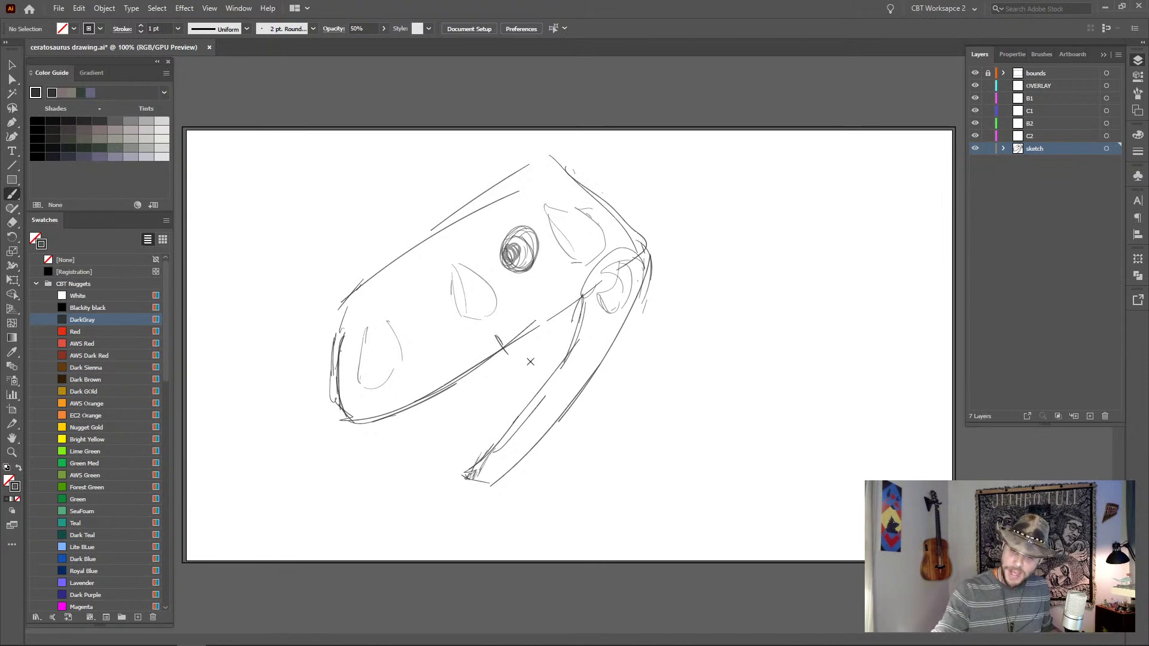
pyautogui.moveTo(530, 361)
pyautogui.mouseDown()
pyautogui.moveTo(484, 450)
pyautogui.moveTo(539, 347)
pyautogui.moveTo(519, 383)
pyautogui.mouseUp()
pyautogui.moveTo(543, 330); pyautogui.dragTo(514, 392)
pyautogui.moveTo(468, 482)
pyautogui.mouseDown()
pyautogui.moveTo(486, 454)
pyautogui.moveTo(465, 475)
pyautogui.moveTo(473, 481)
pyautogui.moveTo(562, 419)
pyautogui.moveTo(639, 307)
pyautogui.mouseUp()
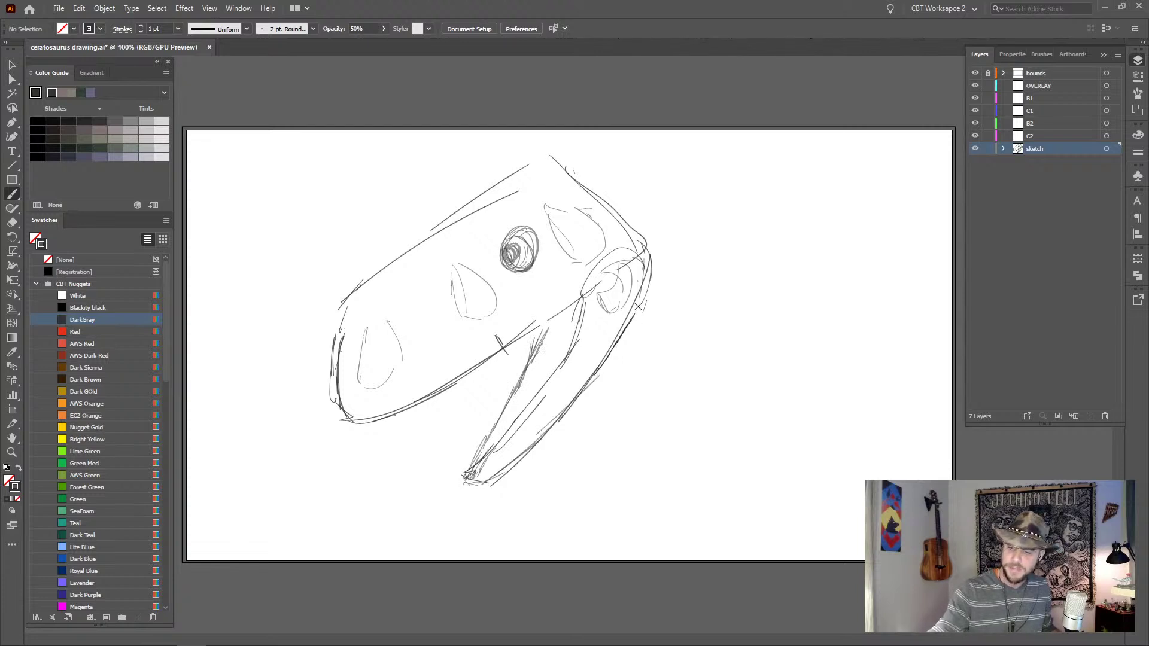
# - Build up the back and top contours of the head with layered strokes and darken the inner line at the jaw hinge
pyautogui.moveTo(604, 354)
pyautogui.mouseDown()
pyautogui.moveTo(649, 263)
pyautogui.moveTo(641, 298)
pyautogui.moveTo(633, 231)
pyautogui.moveTo(610, 195)
pyautogui.moveTo(653, 276)
pyautogui.moveTo(577, 194)
pyautogui.mouseUp()
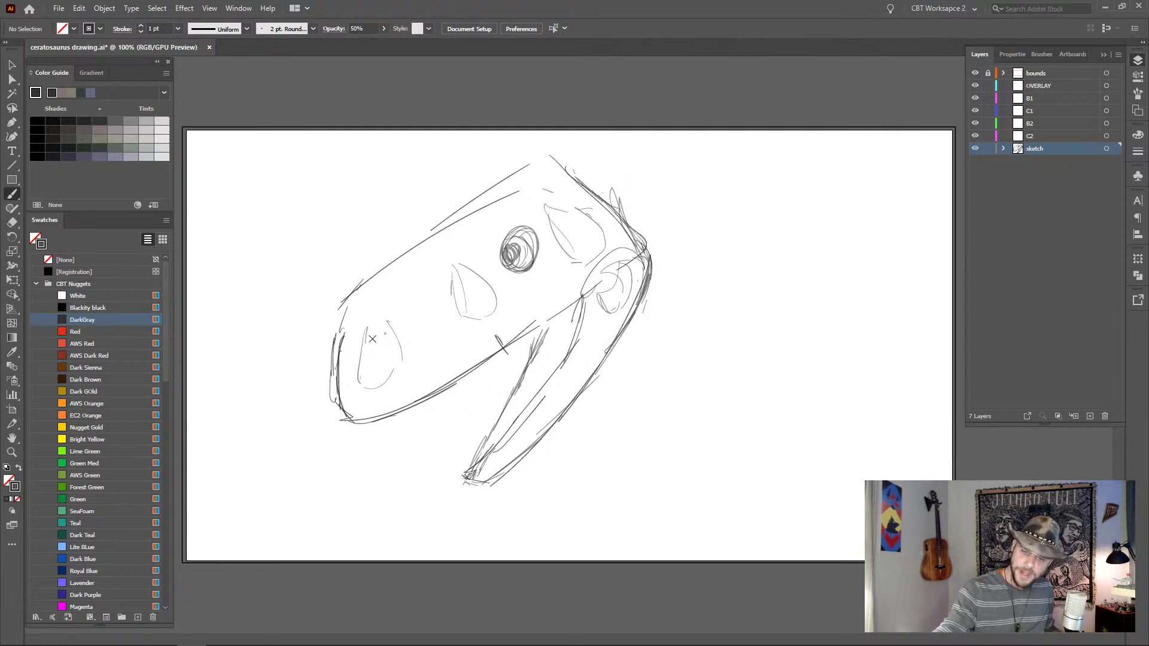
pyautogui.moveTo(346, 317)
pyautogui.mouseDown()
pyautogui.moveTo(443, 237)
pyautogui.moveTo(414, 264)
pyautogui.moveTo(549, 185)
pyautogui.moveTo(465, 226)
pyautogui.moveTo(504, 195)
pyautogui.moveTo(583, 185)
pyautogui.moveTo(522, 195)
pyautogui.moveTo(536, 178)
pyautogui.moveTo(599, 185)
pyautogui.moveTo(645, 243)
pyautogui.mouseUp()
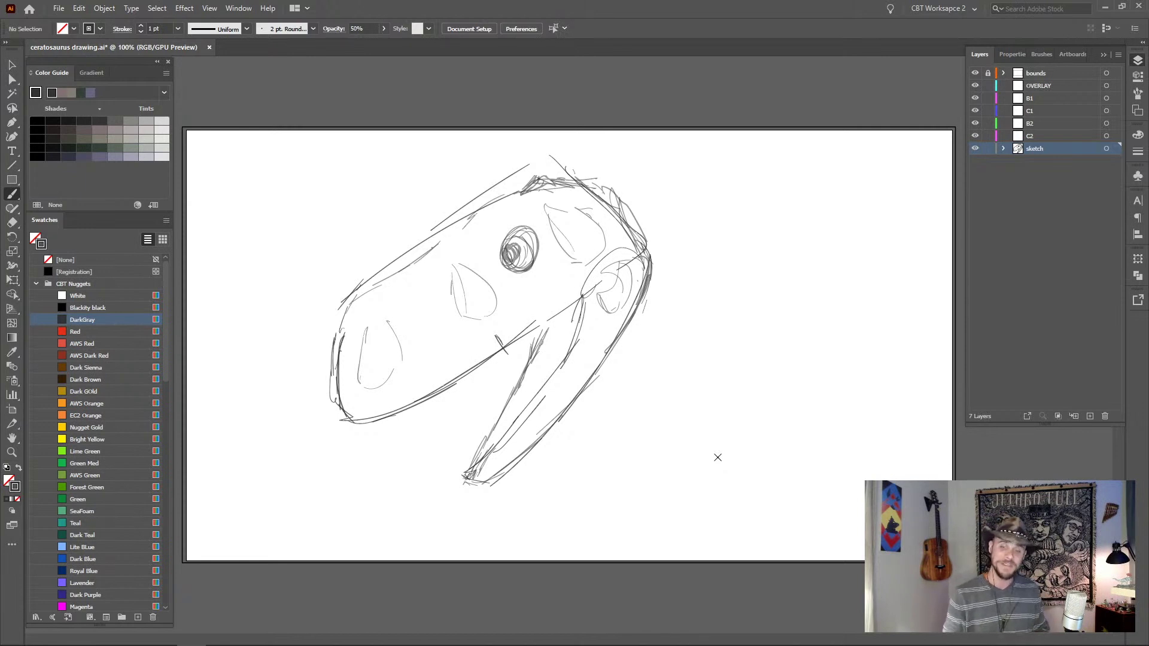
pyautogui.moveTo(574, 302)
pyautogui.mouseDown()
pyautogui.moveTo(584, 286)
pyautogui.moveTo(583, 318)
pyautogui.mouseUp()
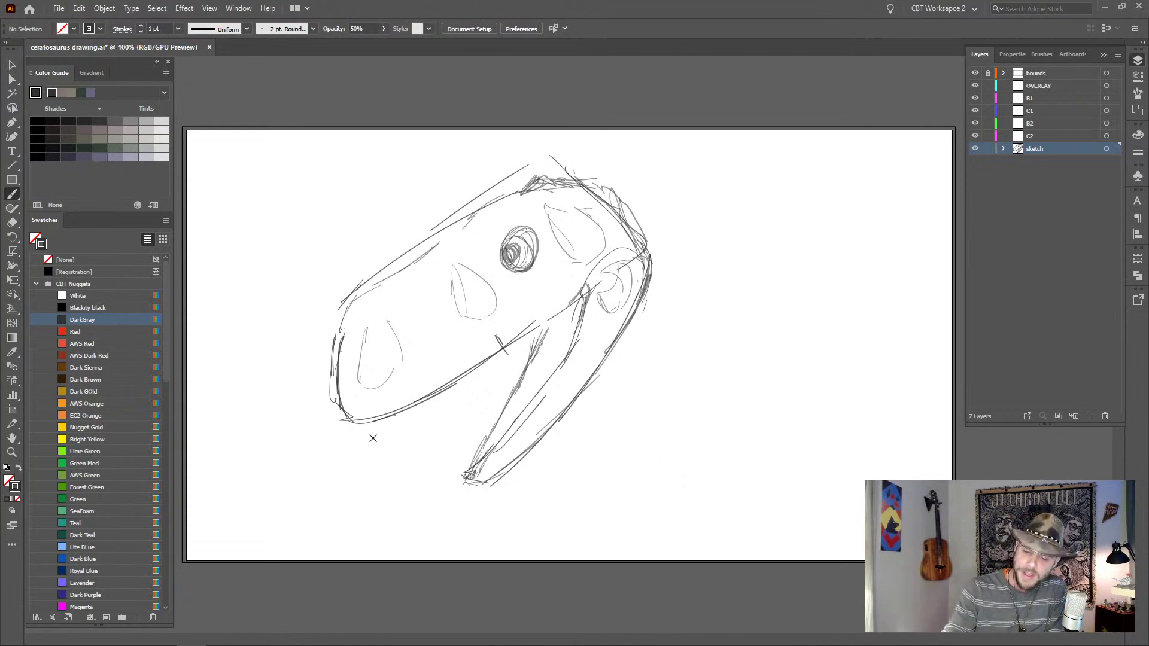
# - Firm up the snout contour and rough in jagged teeth along the upper and lower jaws
pyautogui.moveTo(345, 338)
pyautogui.mouseDown()
pyautogui.moveTo(361, 301)
pyautogui.moveTo(463, 226)
pyautogui.moveTo(377, 293)
pyautogui.moveTo(419, 270)
pyautogui.moveTo(346, 344)
pyautogui.moveTo(338, 407)
pyautogui.moveTo(413, 428)
pyautogui.mouseUp()
pyautogui.moveTo(440, 414); pyautogui.dragTo(512, 362)
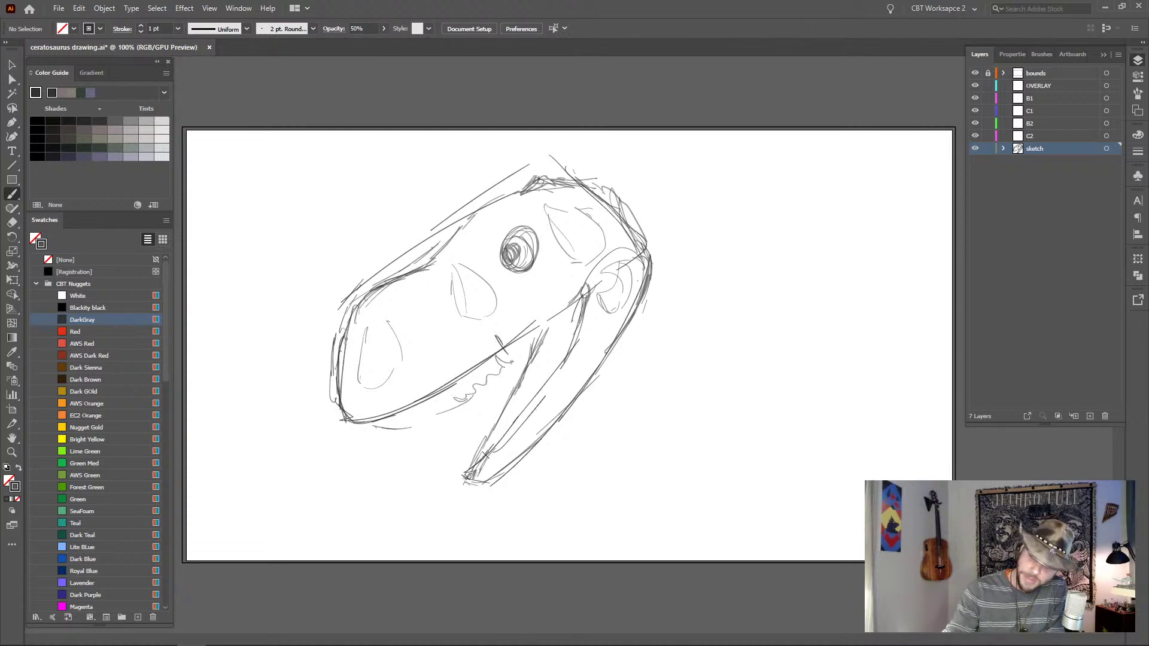
pyautogui.moveTo(468, 467)
pyautogui.mouseDown()
pyautogui.moveTo(476, 429)
pyautogui.moveTo(508, 405)
pyautogui.mouseUp()
pyautogui.moveTo(482, 454); pyautogui.dragTo(531, 387)
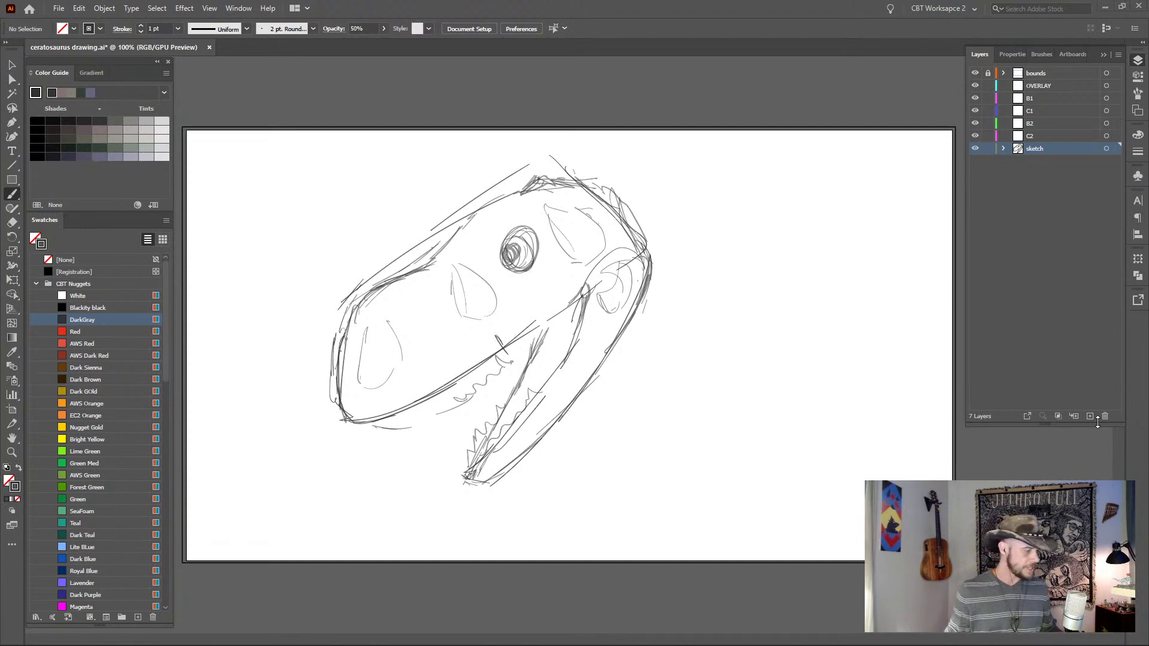
# - Compare with the skull reference and sketch the pointed brow horn in front of the eye, reinforcing its edges with layered strokes
pyautogui.hotkey('alt', 'Tab')
pyautogui.hotkey('alt', 'Tab')
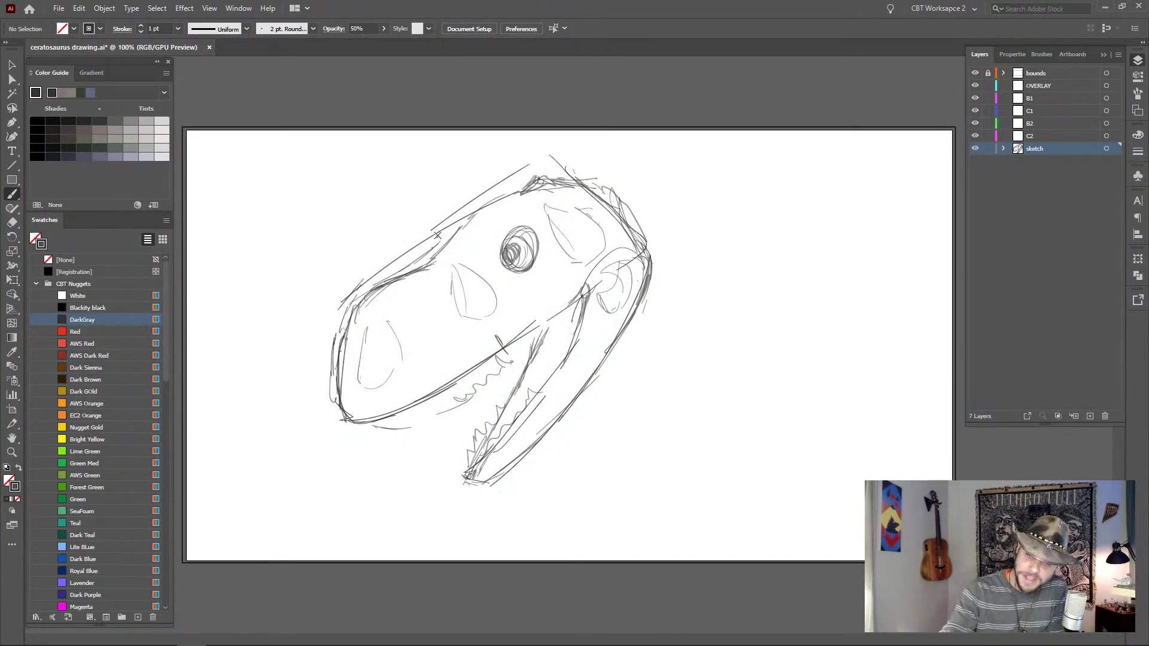
pyautogui.moveTo(429, 255)
pyautogui.mouseDown()
pyautogui.moveTo(436, 217)
pyautogui.moveTo(432, 239)
pyautogui.moveTo(451, 214)
pyautogui.moveTo(458, 249)
pyautogui.moveTo(483, 220)
pyautogui.moveTo(465, 227)
pyautogui.moveTo(454, 258)
pyautogui.mouseUp()
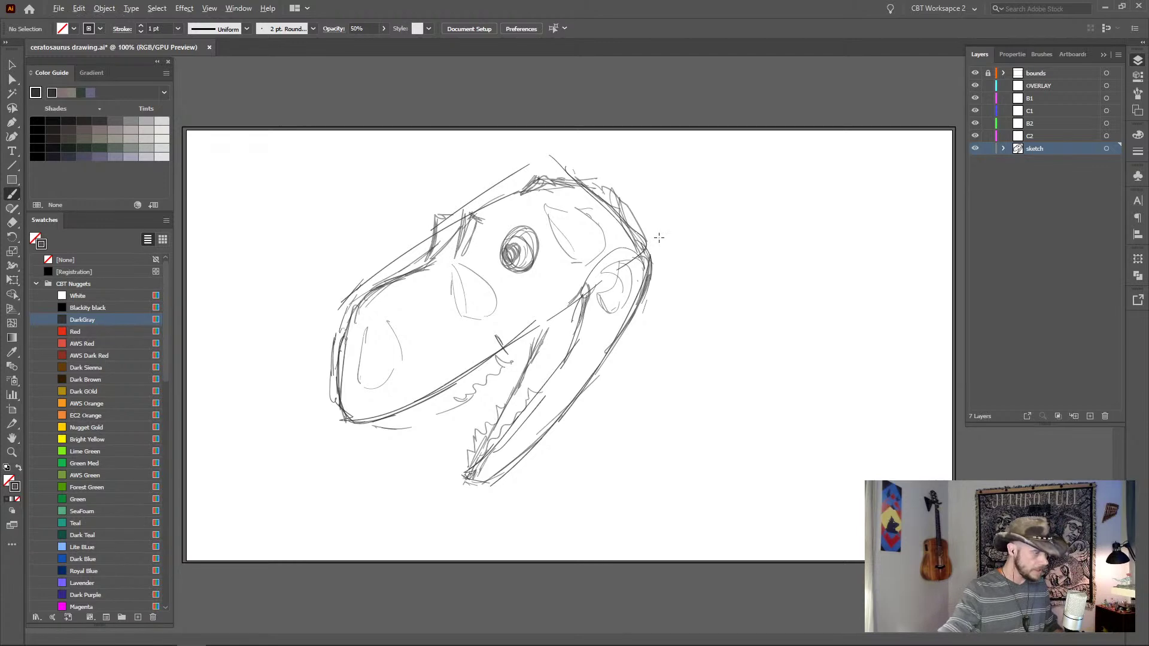
pyautogui.hotkey('alt', 'Tab')
pyautogui.hotkey('alt', 'Tab')
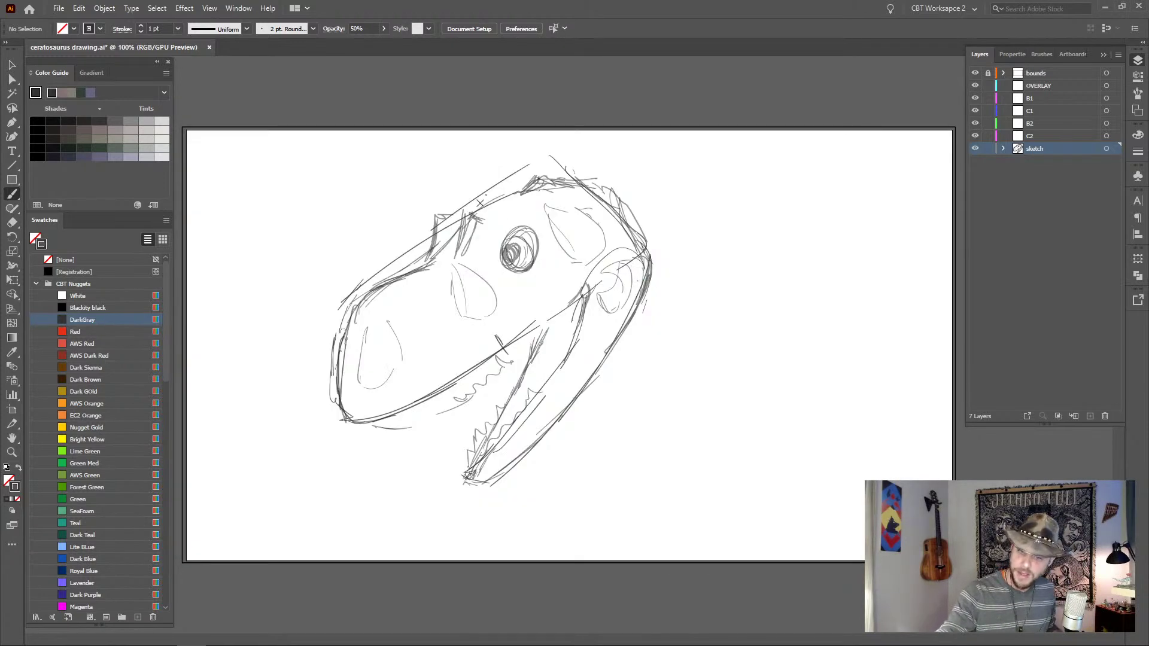
pyautogui.moveTo(465, 226)
pyautogui.mouseDown()
pyautogui.moveTo(470, 209)
pyautogui.moveTo(506, 214)
pyautogui.moveTo(491, 213)
pyautogui.moveTo(563, 198)
pyautogui.moveTo(470, 217)
pyautogui.moveTo(431, 277)
pyautogui.moveTo(448, 264)
pyautogui.mouseUp()
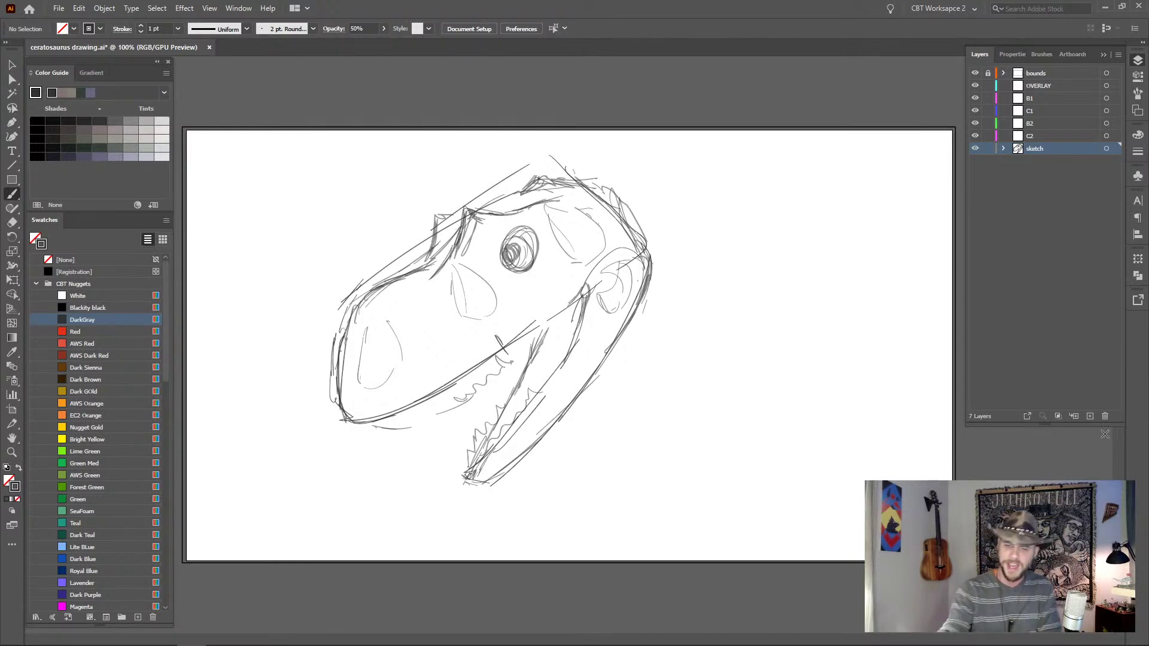
pyautogui.moveTo(439, 215); pyautogui.dragTo(455, 217)
pyautogui.moveTo(427, 263)
pyautogui.mouseDown()
pyautogui.moveTo(452, 242)
pyautogui.moveTo(412, 279)
pyautogui.mouseUp()
pyautogui.moveTo(461, 232); pyautogui.dragTo(424, 268)
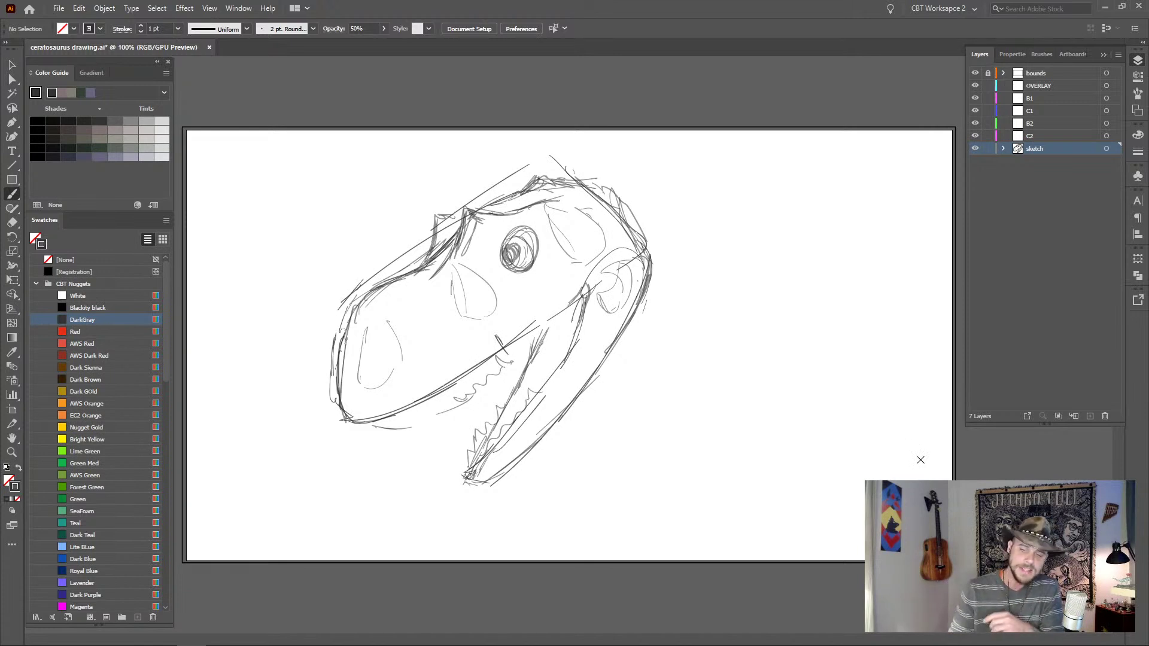
# - Sketch a triangular nose horn on top of the snout using the reference, and shade in a dark nostril below it
pyautogui.moveTo(356, 297)
pyautogui.mouseDown()
pyautogui.moveTo(360, 270)
pyautogui.moveTo(389, 272)
pyautogui.moveTo(376, 262)
pyautogui.moveTo(354, 294)
pyautogui.moveTo(383, 260)
pyautogui.mouseUp()
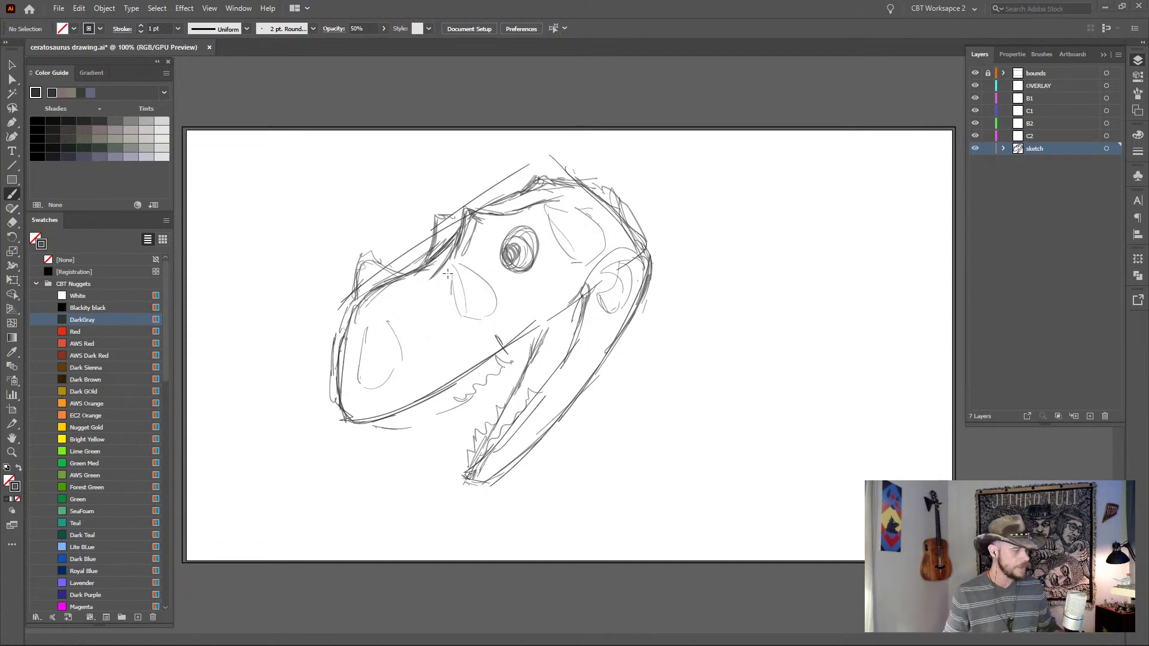
pyautogui.hotkey('alt', 'Tab')
pyautogui.hotkey('alt', 'Tab')
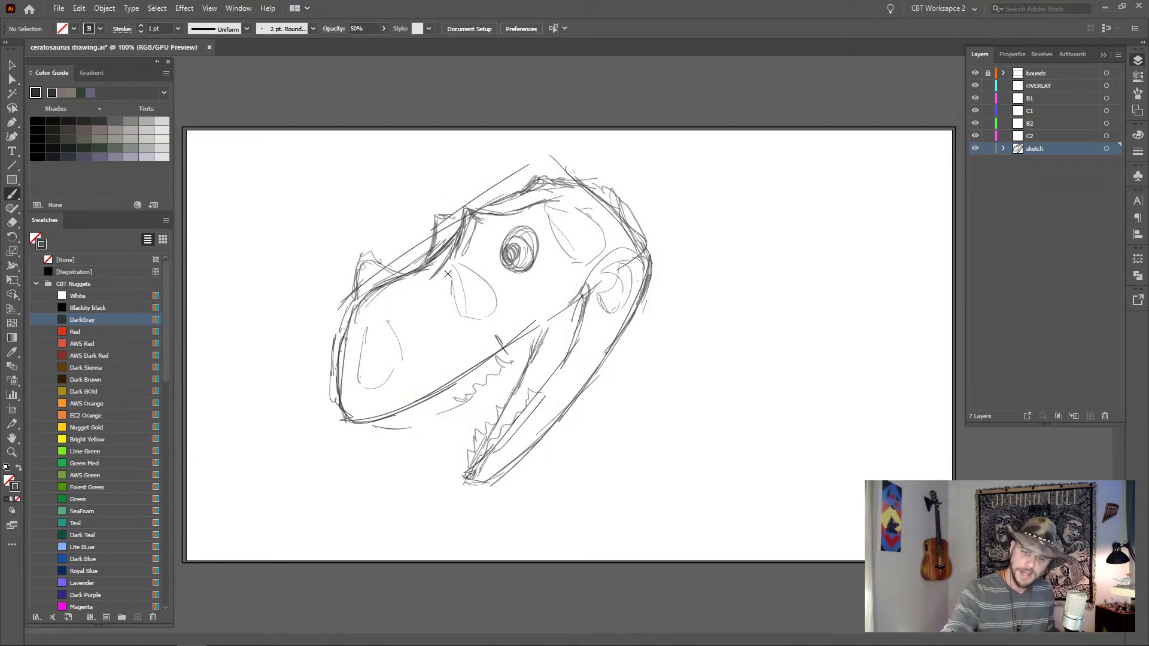
pyautogui.moveTo(353, 297)
pyautogui.mouseDown()
pyautogui.moveTo(352, 262)
pyautogui.moveTo(407, 273)
pyautogui.moveTo(353, 266)
pyautogui.moveTo(353, 290)
pyautogui.mouseUp()
pyautogui.moveTo(358, 249)
pyautogui.mouseDown()
pyautogui.moveTo(411, 279)
pyautogui.moveTo(371, 303)
pyautogui.moveTo(395, 286)
pyautogui.mouseUp()
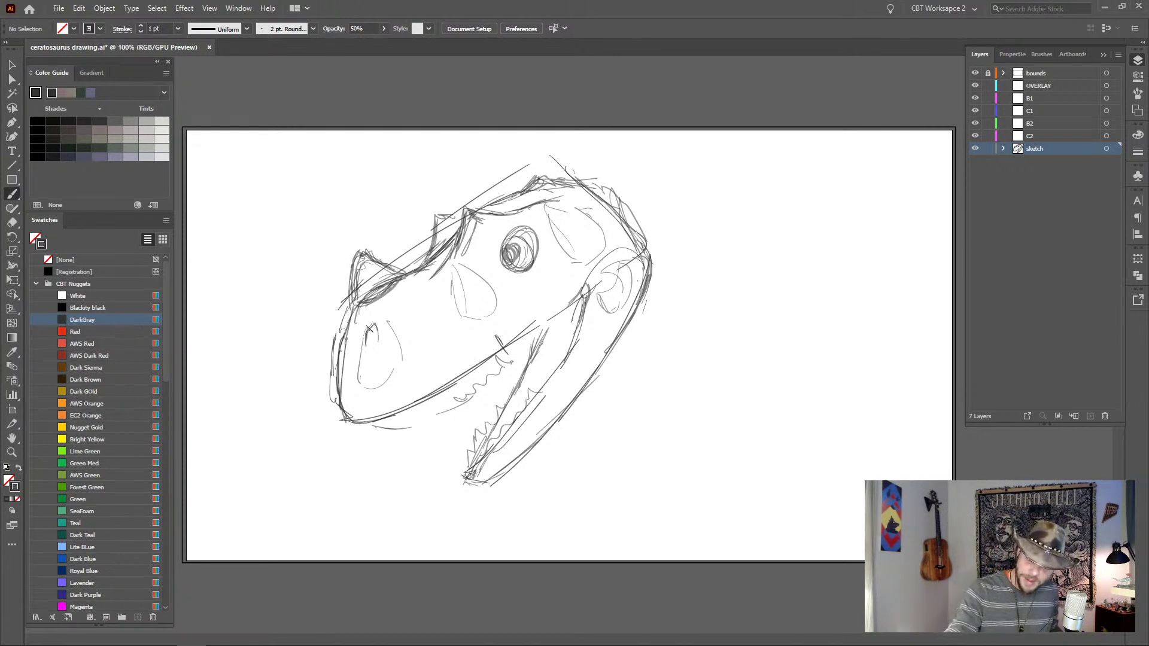
pyautogui.moveTo(369, 328)
pyautogui.mouseDown()
pyautogui.moveTo(367, 358)
pyautogui.moveTo(377, 338)
pyautogui.mouseUp()
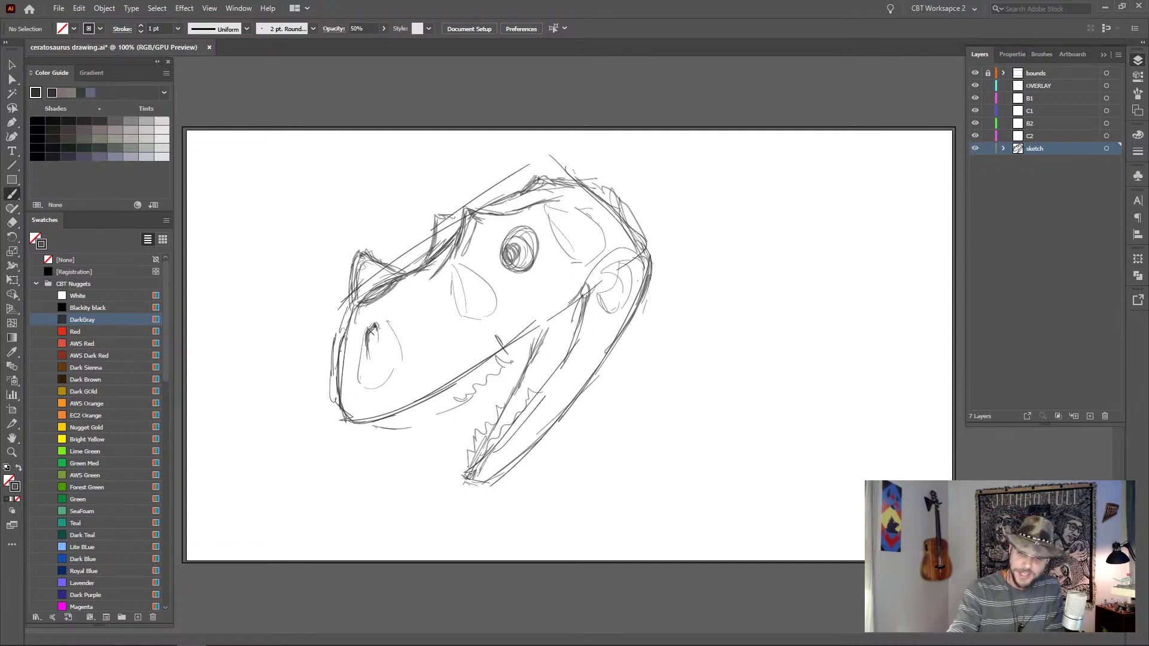
pyautogui.moveTo(375, 329)
pyautogui.mouseDown()
pyautogui.moveTo(370, 341)
pyautogui.moveTo(374, 325)
pyautogui.mouseUp()
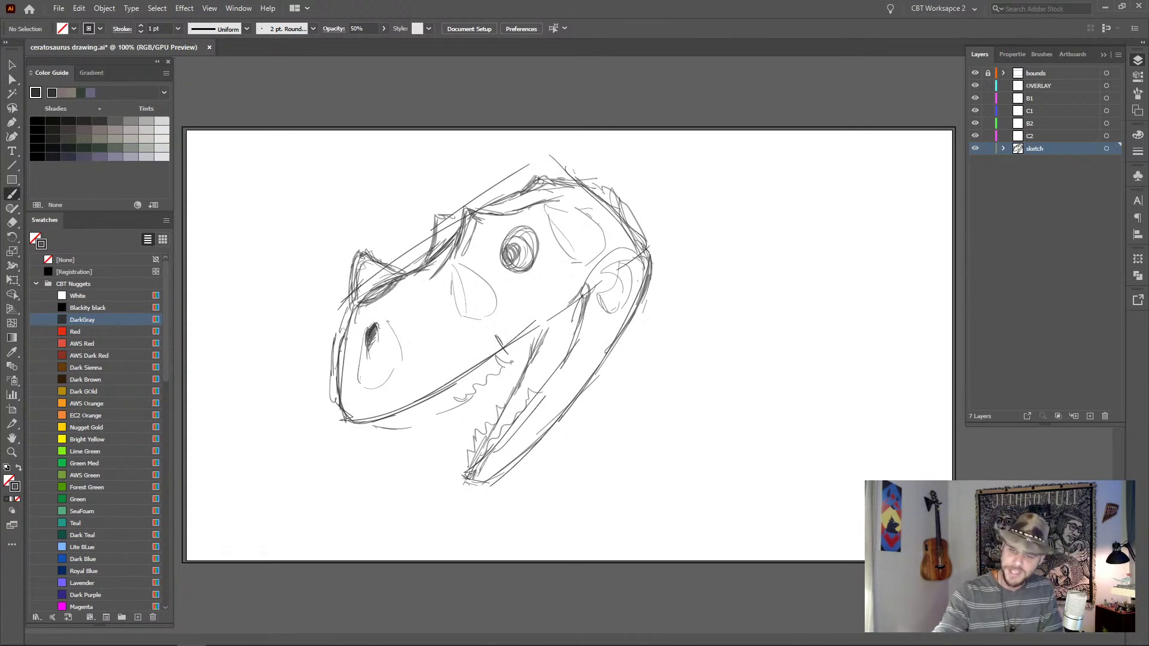
# - Thicken the outer edge of the lower jaw, hatch along its underside, and add skin fold lines at the mouth corner
pyautogui.moveTo(646, 247)
pyautogui.mouseDown()
pyautogui.moveTo(645, 292)
pyautogui.moveTo(582, 394)
pyautogui.mouseUp()
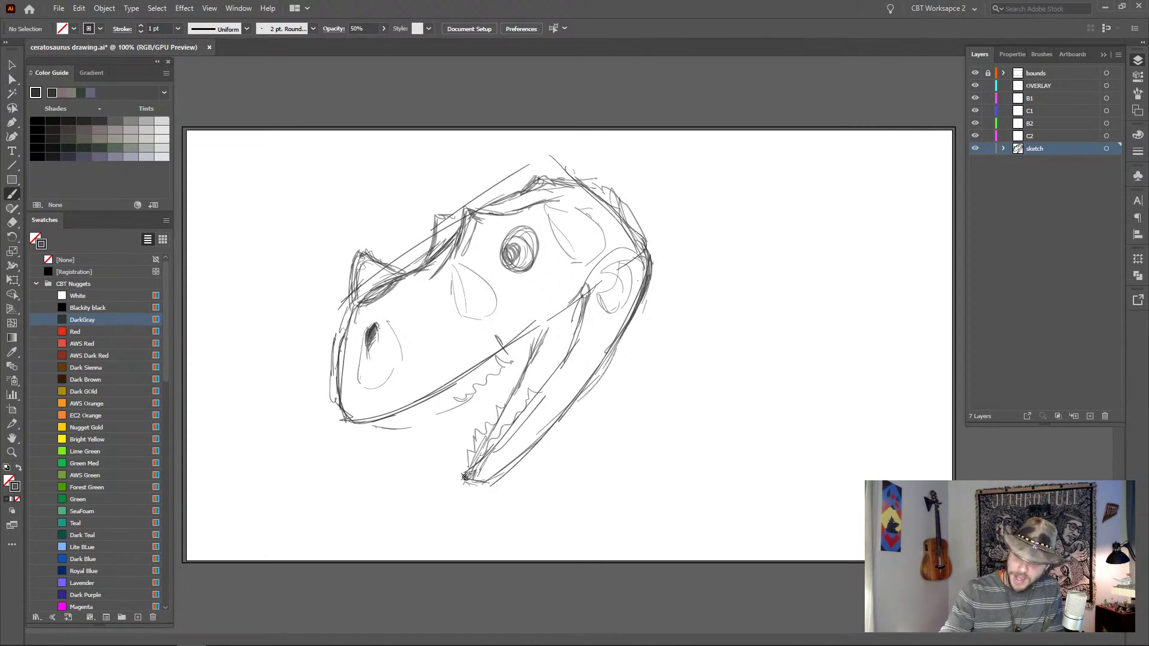
pyautogui.moveTo(466, 477)
pyautogui.mouseDown()
pyautogui.moveTo(492, 487)
pyautogui.moveTo(548, 431)
pyautogui.moveTo(474, 481)
pyautogui.moveTo(529, 448)
pyautogui.mouseUp()
pyautogui.moveTo(642, 257)
pyautogui.mouseDown()
pyautogui.moveTo(638, 290)
pyautogui.moveTo(589, 382)
pyautogui.moveTo(518, 458)
pyautogui.moveTo(604, 366)
pyautogui.moveTo(647, 262)
pyautogui.moveTo(623, 341)
pyautogui.moveTo(548, 331)
pyautogui.moveTo(572, 337)
pyautogui.moveTo(593, 293)
pyautogui.mouseUp()
pyautogui.moveTo(543, 321)
pyautogui.mouseDown()
pyautogui.moveTo(574, 301)
pyautogui.moveTo(551, 313)
pyautogui.mouseUp()
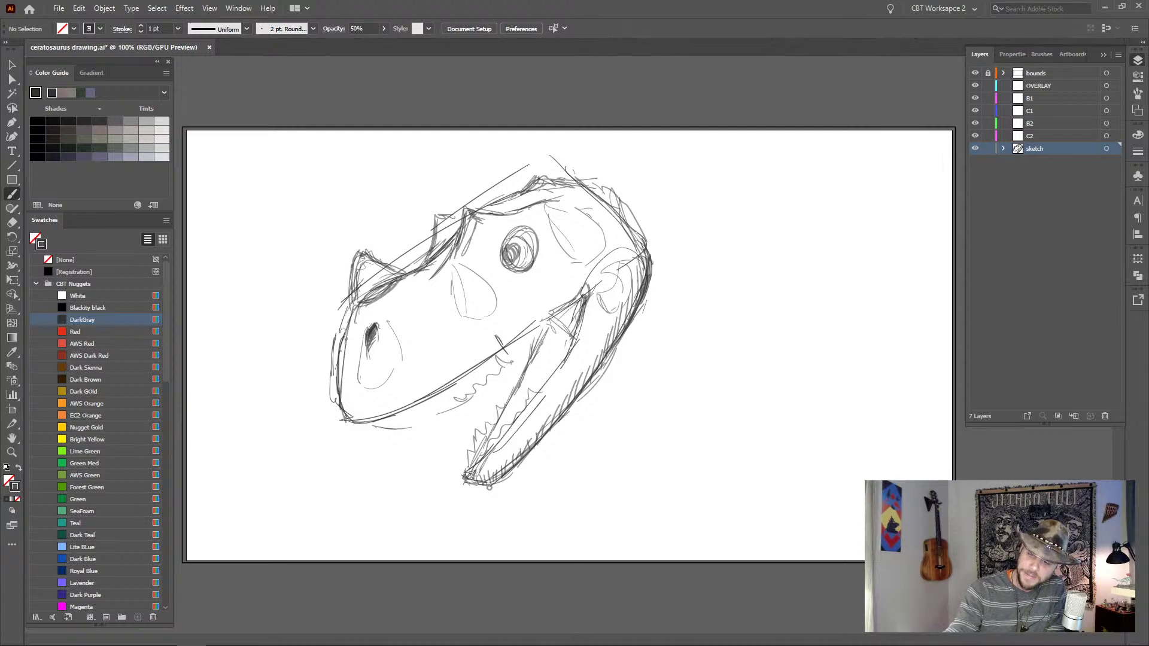
# - Shade the triangular skin fold at the mouth corner and strengthen the rear part of the upper lip line
pyautogui.moveTo(554, 372)
pyautogui.mouseDown()
pyautogui.moveTo(585, 301)
pyautogui.moveTo(565, 307)
pyautogui.moveTo(568, 333)
pyautogui.moveTo(578, 299)
pyautogui.moveTo(557, 313)
pyautogui.moveTo(584, 297)
pyautogui.mouseUp()
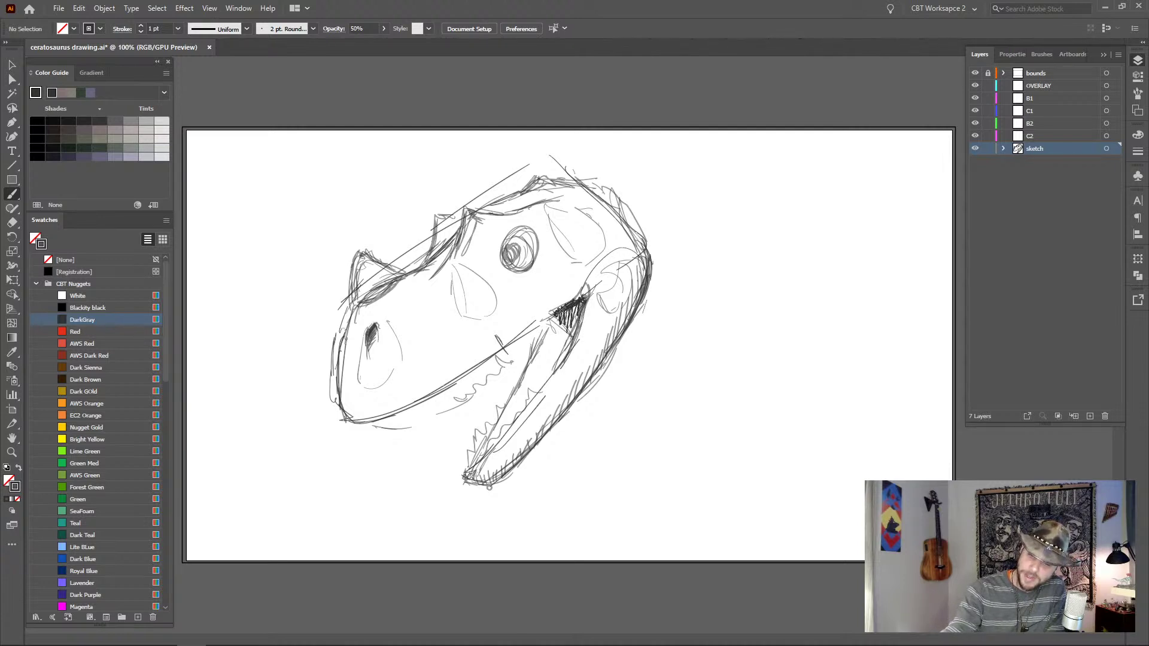
pyautogui.hotkey('ctrl', 'z')
pyautogui.moveTo(506, 347); pyautogui.dragTo(562, 313)
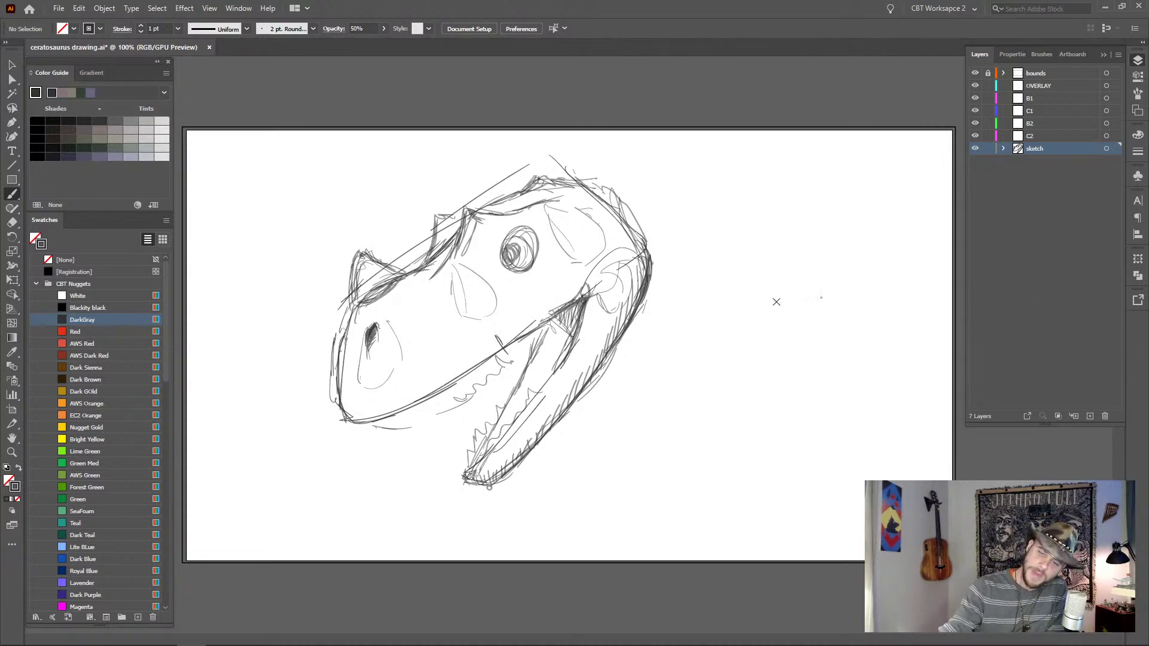
pyautogui.moveTo(496, 250); pyautogui.dragTo(507, 240)
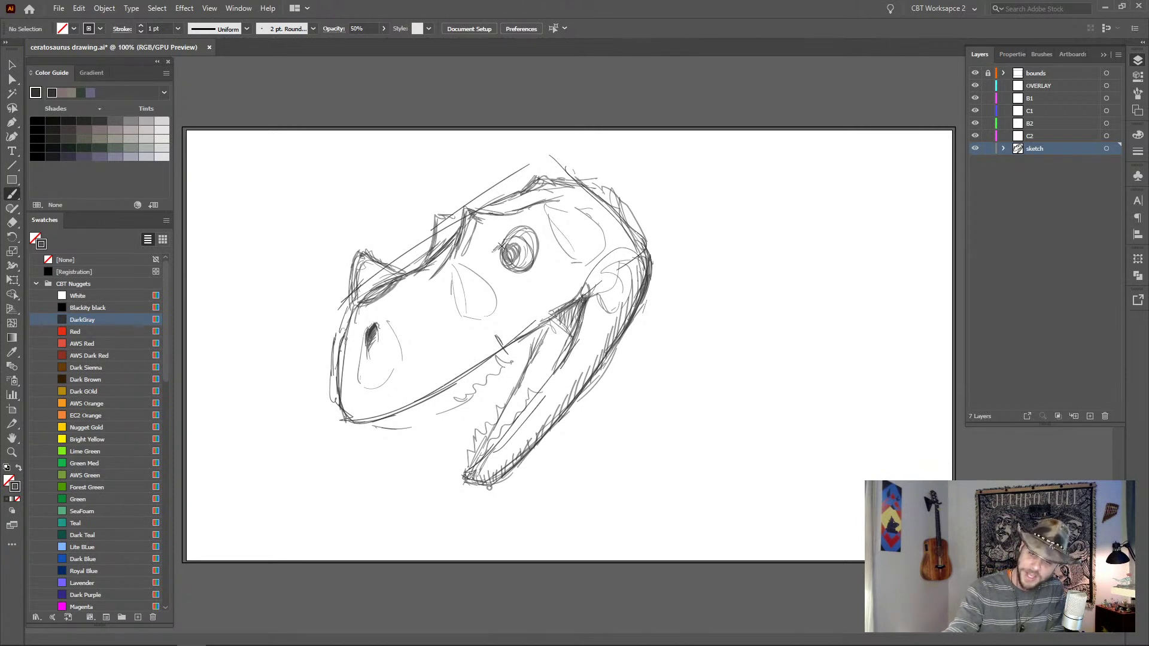
pyautogui.moveTo(498, 253)
pyautogui.mouseDown()
pyautogui.moveTo(524, 227)
pyautogui.moveTo(512, 257)
pyautogui.moveTo(523, 227)
pyautogui.moveTo(496, 254)
pyautogui.moveTo(526, 225)
pyautogui.moveTo(506, 256)
pyautogui.moveTo(522, 263)
pyautogui.moveTo(526, 239)
pyautogui.mouseUp()
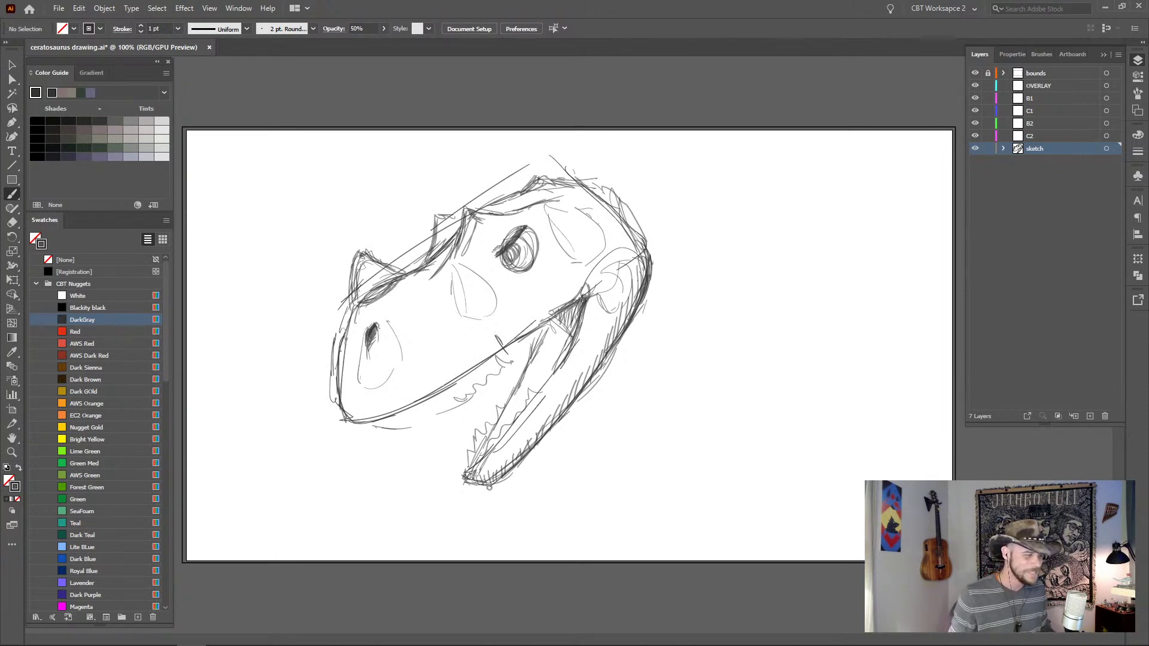
pyautogui.moveTo(518, 226); pyautogui.dragTo(527, 239)
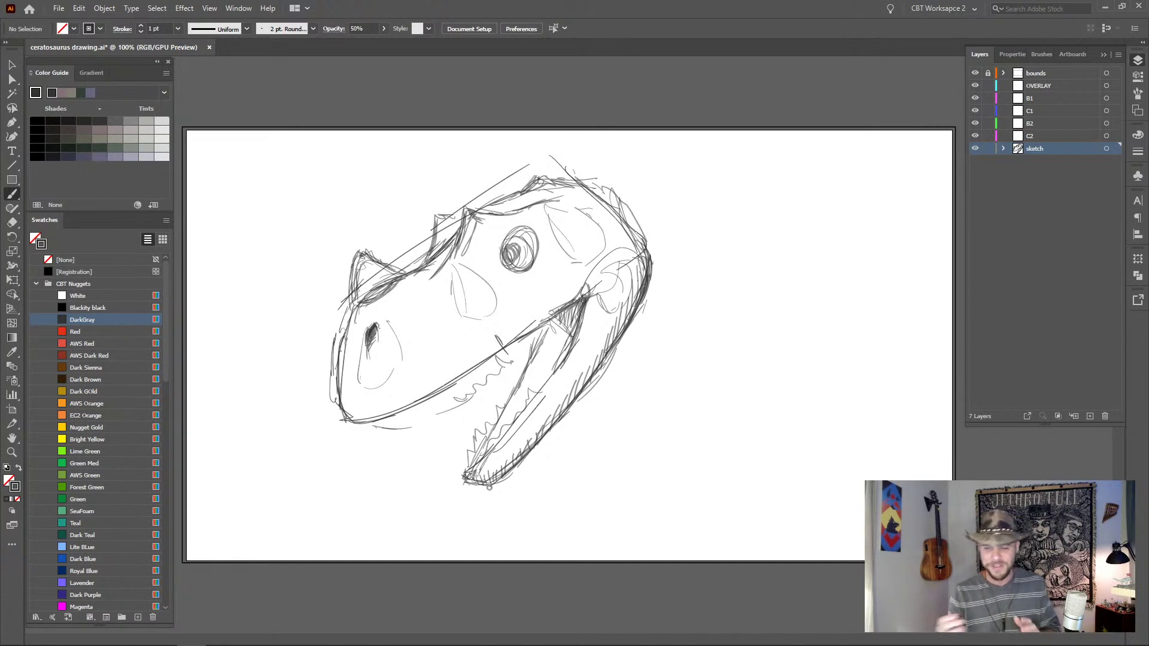
pyautogui.moveTo(500, 241)
pyautogui.mouseDown()
pyautogui.moveTo(538, 231)
pyautogui.moveTo(500, 241)
pyautogui.moveTo(507, 264)
pyautogui.moveTo(531, 251)
pyautogui.mouseUp()
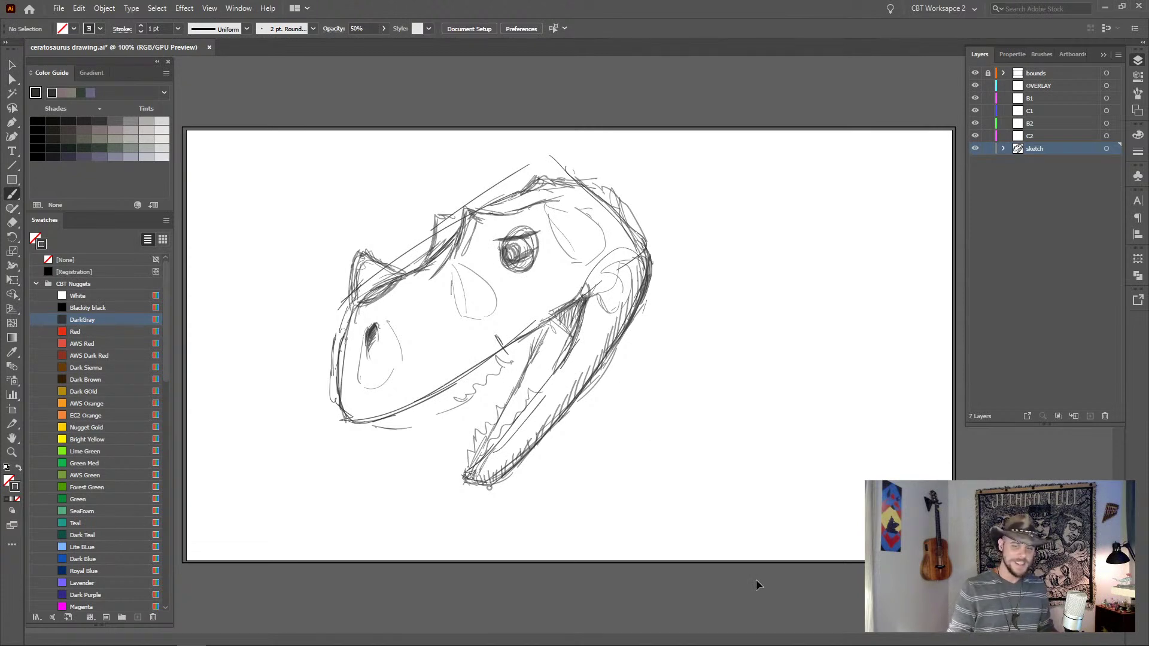
pyautogui.hotkey('ctrl', 'z')
pyautogui.hotkey('ctrl', 'z')
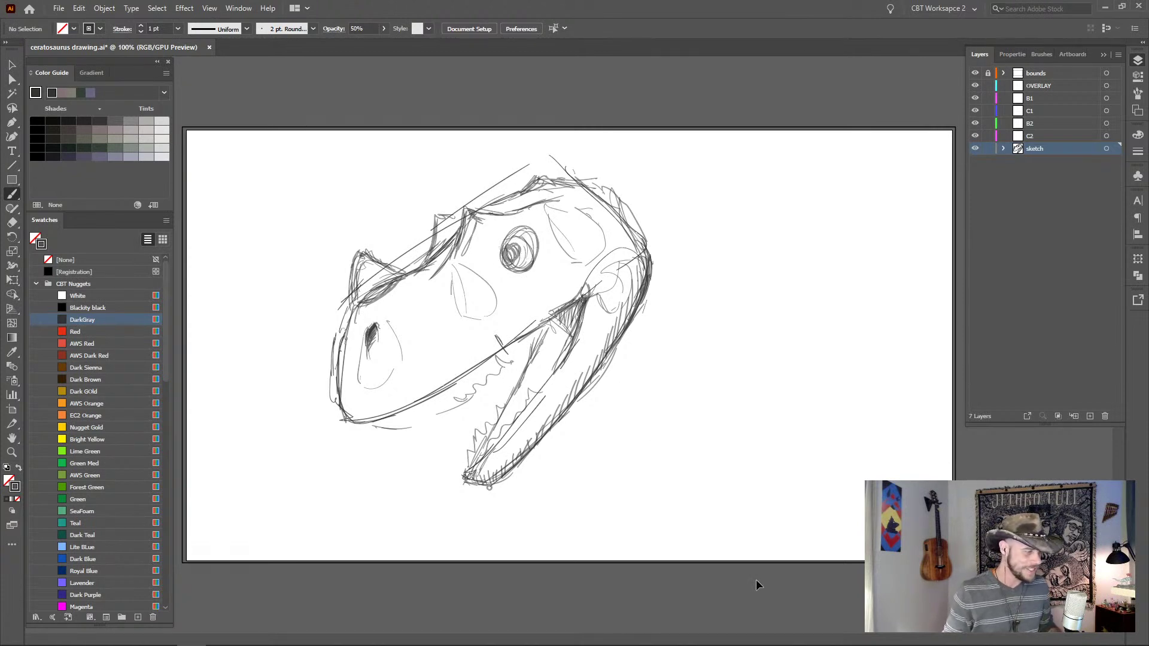
# - Darken the pupil and rim of the eye, and reinforce the nose horn's outline and shaded base
pyautogui.moveTo(501, 245)
pyautogui.mouseDown()
pyautogui.moveTo(526, 232)
pyautogui.moveTo(516, 266)
pyautogui.moveTo(530, 239)
pyautogui.moveTo(524, 257)
pyautogui.mouseUp()
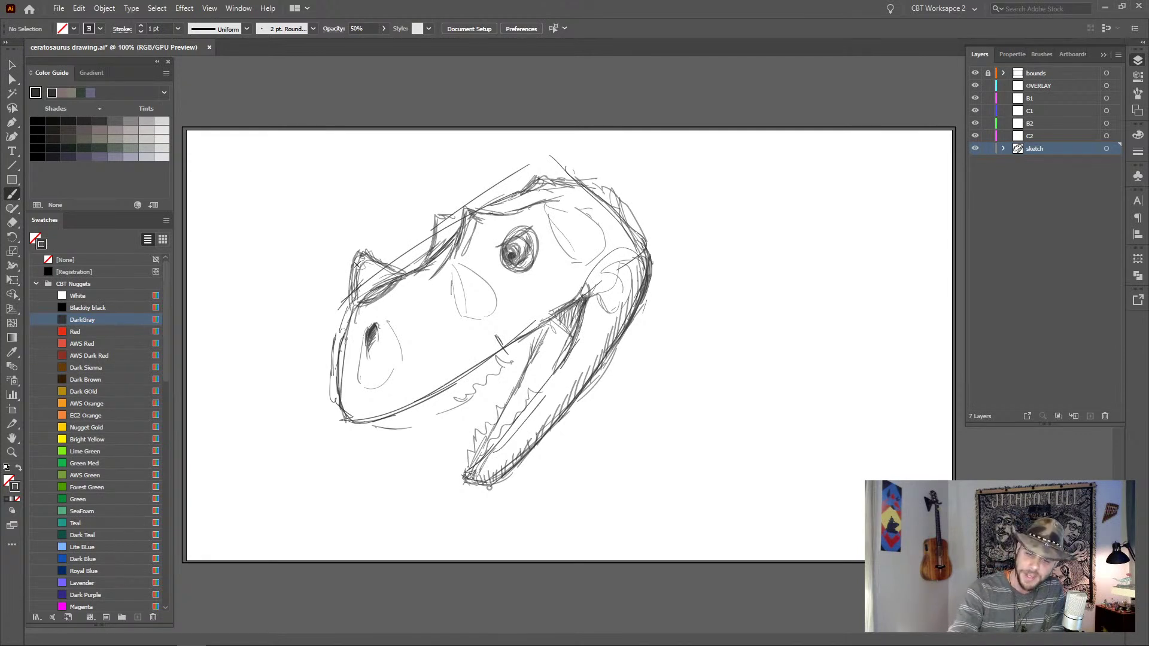
pyautogui.moveTo(357, 264)
pyautogui.mouseDown()
pyautogui.moveTo(354, 304)
pyautogui.moveTo(359, 254)
pyautogui.moveTo(398, 271)
pyautogui.moveTo(367, 305)
pyautogui.moveTo(398, 274)
pyautogui.mouseUp()
pyautogui.hotkey('ctrl', 'z')
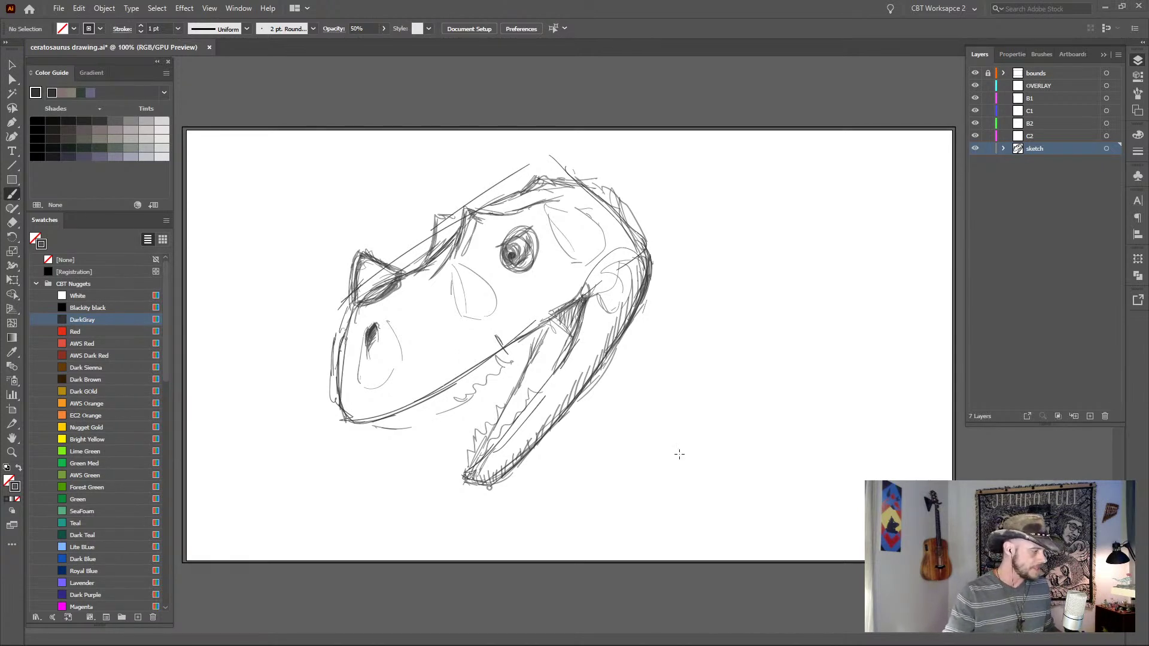
# - Check the Ceratosaurus skull photo, and add a row of short hatch marks above the upper lip along the snout
pyautogui.hotkey('alt', 'Tab')
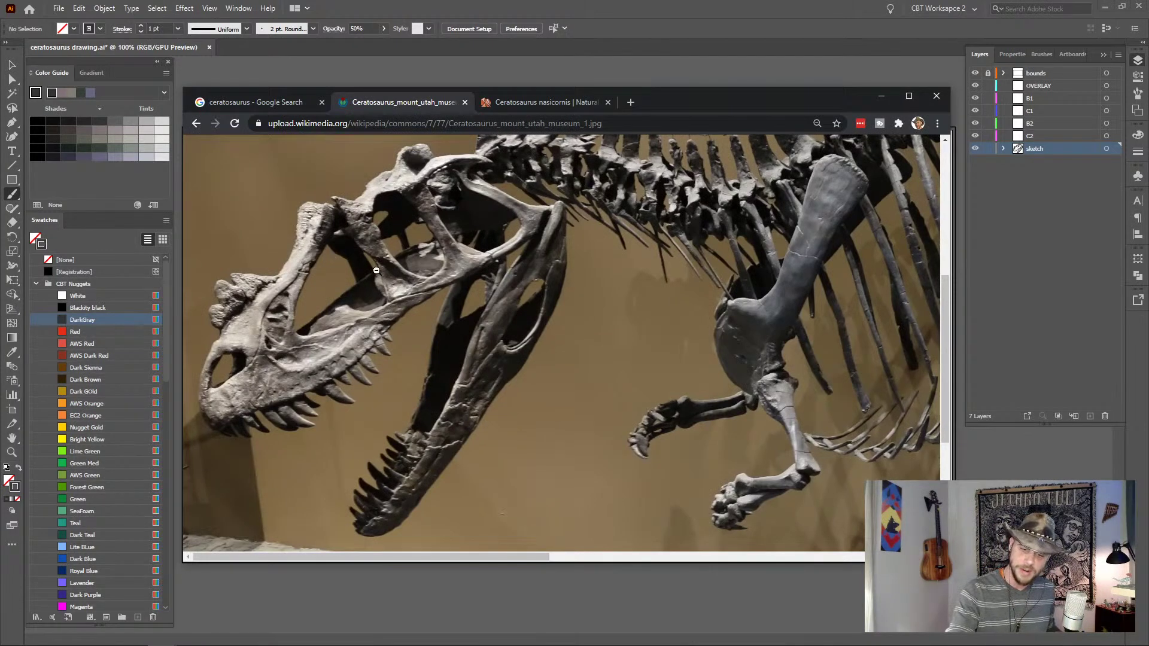
pyautogui.hotkey('alt', 'Tab')
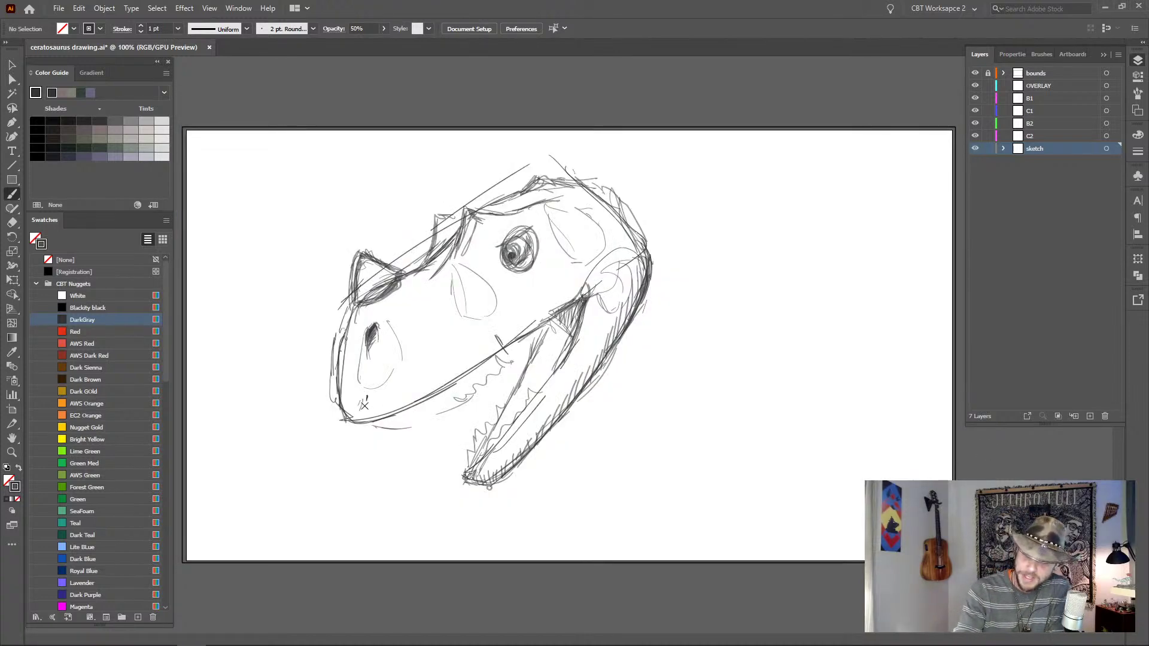
pyautogui.moveTo(366, 395); pyautogui.dragTo(363, 409)
pyautogui.moveTo(382, 386)
pyautogui.mouseDown()
pyautogui.moveTo(378, 402)
pyautogui.moveTo(392, 396)
pyautogui.mouseUp()
pyautogui.moveTo(404, 376)
pyautogui.mouseDown()
pyautogui.moveTo(402, 393)
pyautogui.moveTo(415, 384)
pyautogui.mouseUp()
pyautogui.moveTo(432, 371); pyautogui.dragTo(431, 378)
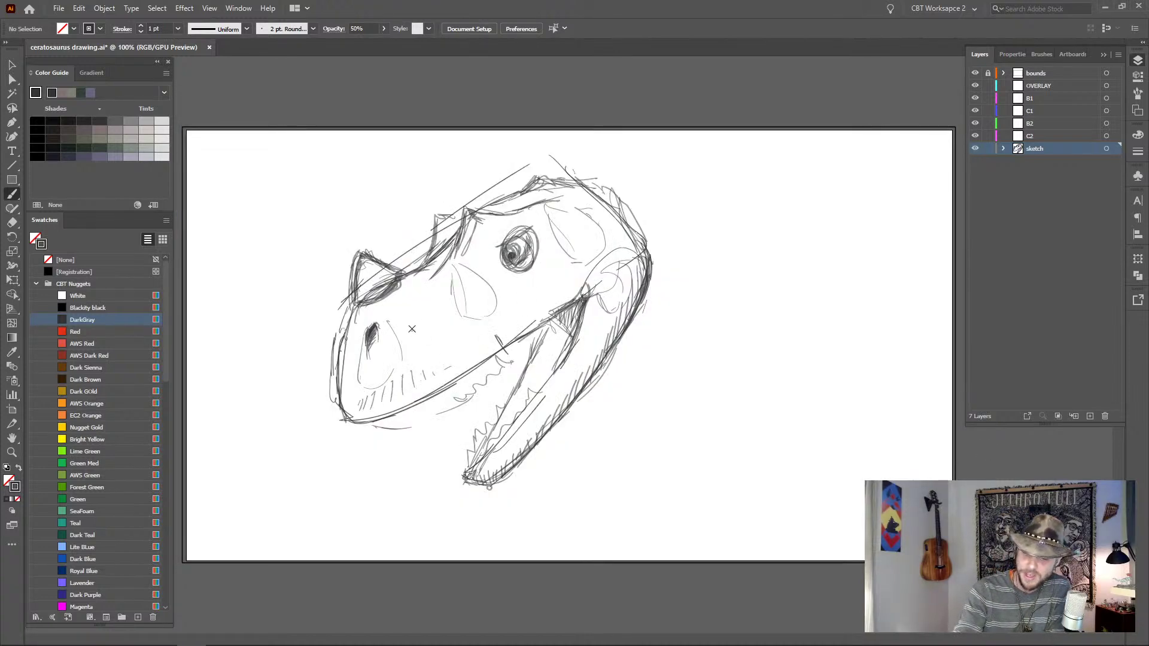
# - Hatch a rounded hollow around the skull opening in front of the eye
pyautogui.moveTo(409, 311); pyautogui.dragTo(409, 330)
pyautogui.moveTo(490, 269); pyautogui.dragTo(496, 314)
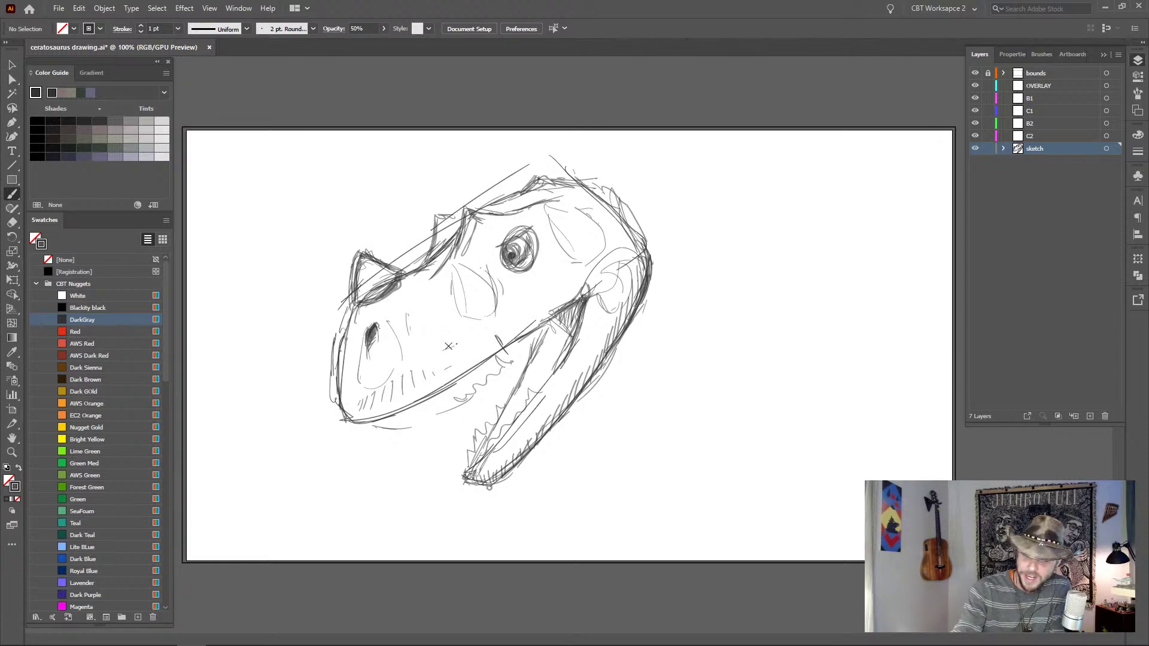
pyautogui.moveTo(449, 346)
pyautogui.mouseDown()
pyautogui.moveTo(433, 290)
pyautogui.moveTo(473, 348)
pyautogui.mouseUp()
pyautogui.moveTo(487, 271)
pyautogui.mouseDown()
pyautogui.moveTo(496, 298)
pyautogui.moveTo(476, 332)
pyautogui.mouseUp()
pyautogui.moveTo(491, 292)
pyautogui.mouseDown()
pyautogui.moveTo(431, 352)
pyautogui.moveTo(413, 338)
pyautogui.moveTo(418, 353)
pyautogui.moveTo(438, 357)
pyautogui.moveTo(449, 333)
pyautogui.moveTo(477, 337)
pyautogui.moveTo(491, 313)
pyautogui.mouseUp()
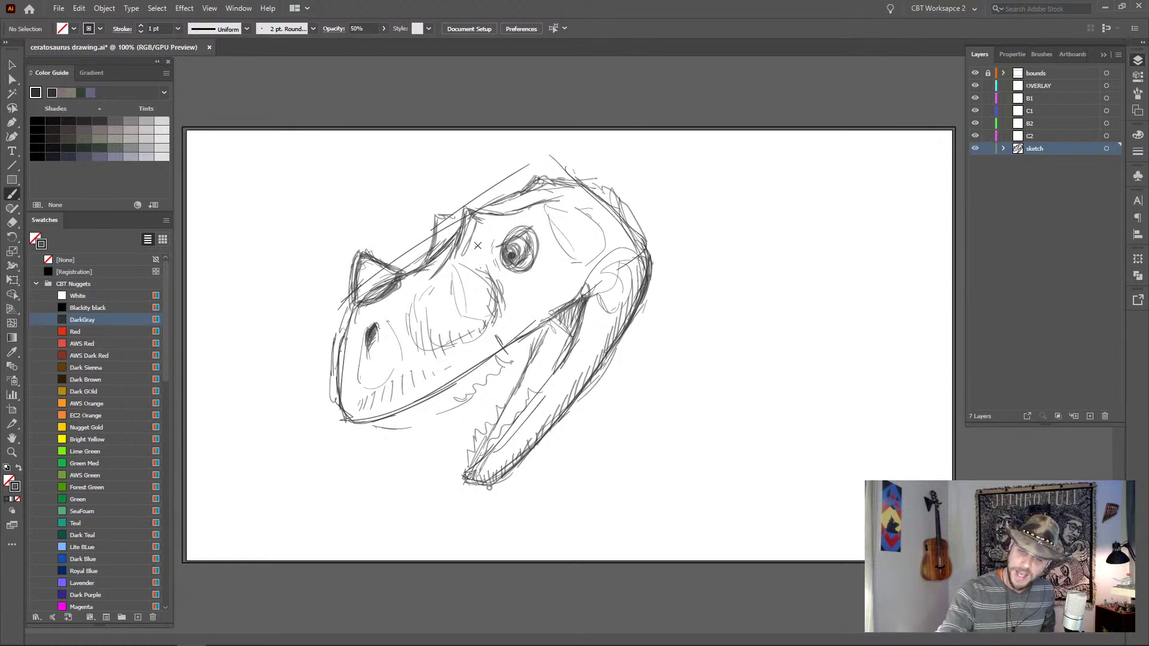
# - Hatch shading under the brow ridge and build up the socket lines around the eye
pyautogui.moveTo(466, 240)
pyautogui.mouseDown()
pyautogui.moveTo(493, 270)
pyautogui.moveTo(516, 214)
pyautogui.moveTo(551, 207)
pyautogui.moveTo(563, 222)
pyautogui.moveTo(584, 204)
pyautogui.mouseUp()
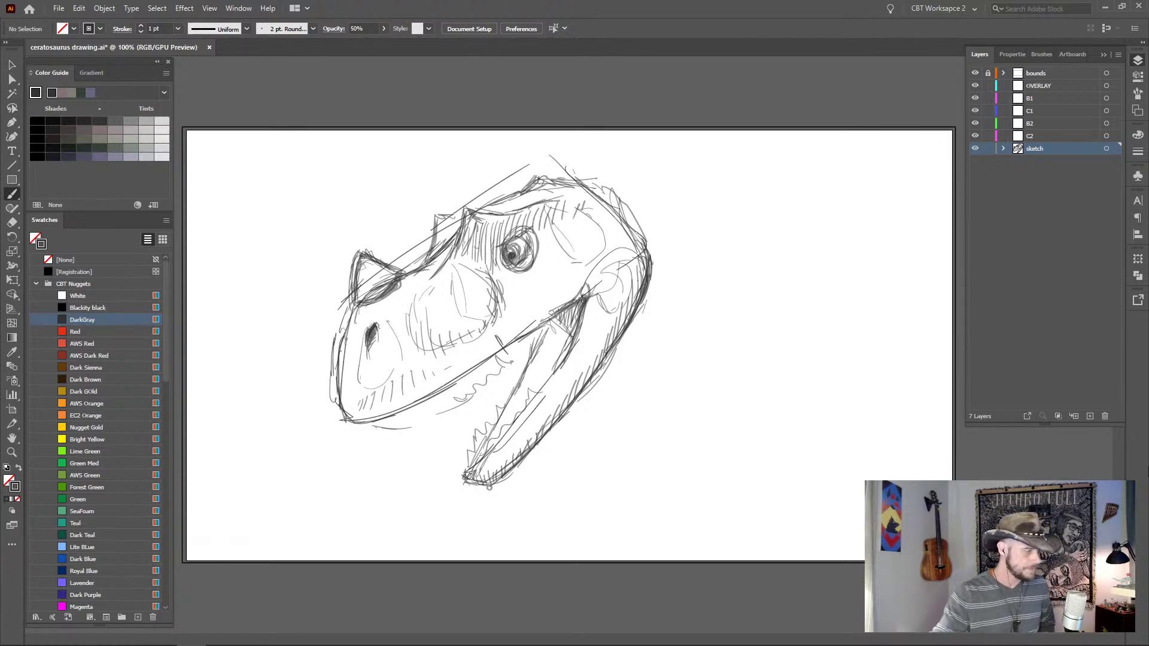
pyautogui.moveTo(477, 235)
pyautogui.mouseDown()
pyautogui.moveTo(544, 227)
pyautogui.moveTo(537, 277)
pyautogui.moveTo(491, 265)
pyautogui.moveTo(524, 282)
pyautogui.moveTo(515, 281)
pyautogui.moveTo(544, 261)
pyautogui.moveTo(548, 241)
pyautogui.moveTo(503, 279)
pyautogui.moveTo(555, 269)
pyautogui.moveTo(557, 231)
pyautogui.moveTo(558, 251)
pyautogui.moveTo(543, 221)
pyautogui.moveTo(530, 222)
pyautogui.moveTo(547, 220)
pyautogui.moveTo(551, 270)
pyautogui.mouseUp()
pyautogui.moveTo(506, 224)
pyautogui.mouseDown()
pyautogui.moveTo(500, 245)
pyautogui.moveTo(514, 222)
pyautogui.moveTo(546, 234)
pyautogui.mouseUp()
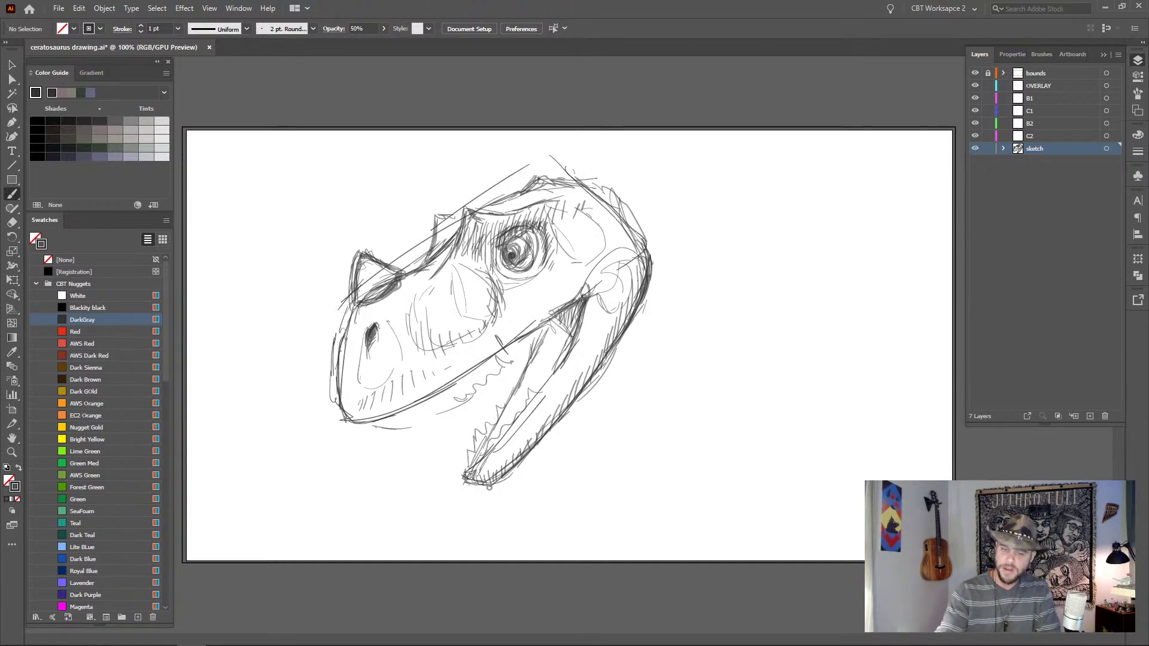
# - Draw pointed teeth along the front of the upper jaw and shade the inside of the mouth near the jaw corner
pyautogui.moveTo(376, 428)
pyautogui.mouseDown()
pyautogui.moveTo(420, 429)
pyautogui.moveTo(396, 421)
pyautogui.moveTo(454, 393)
pyautogui.mouseUp()
pyautogui.moveTo(540, 331)
pyautogui.mouseDown()
pyautogui.moveTo(504, 416)
pyautogui.moveTo(527, 358)
pyautogui.moveTo(553, 352)
pyautogui.moveTo(530, 385)
pyautogui.moveTo(566, 332)
pyautogui.moveTo(547, 365)
pyautogui.mouseUp()
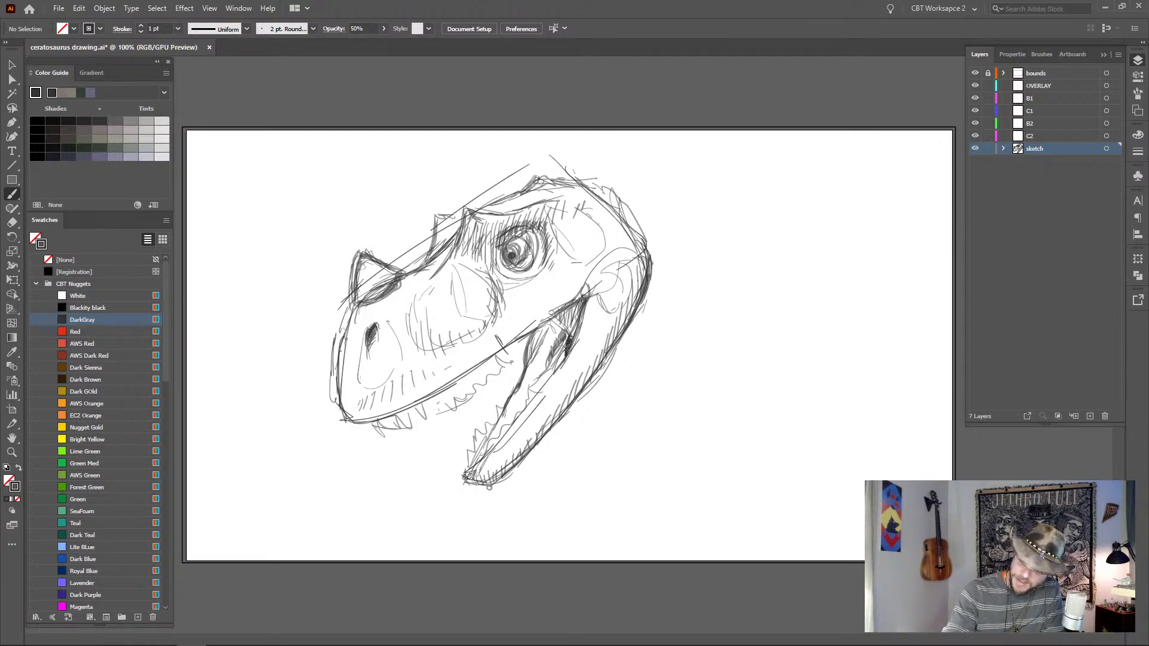
pyautogui.moveTo(543, 383); pyautogui.dragTo(536, 392)
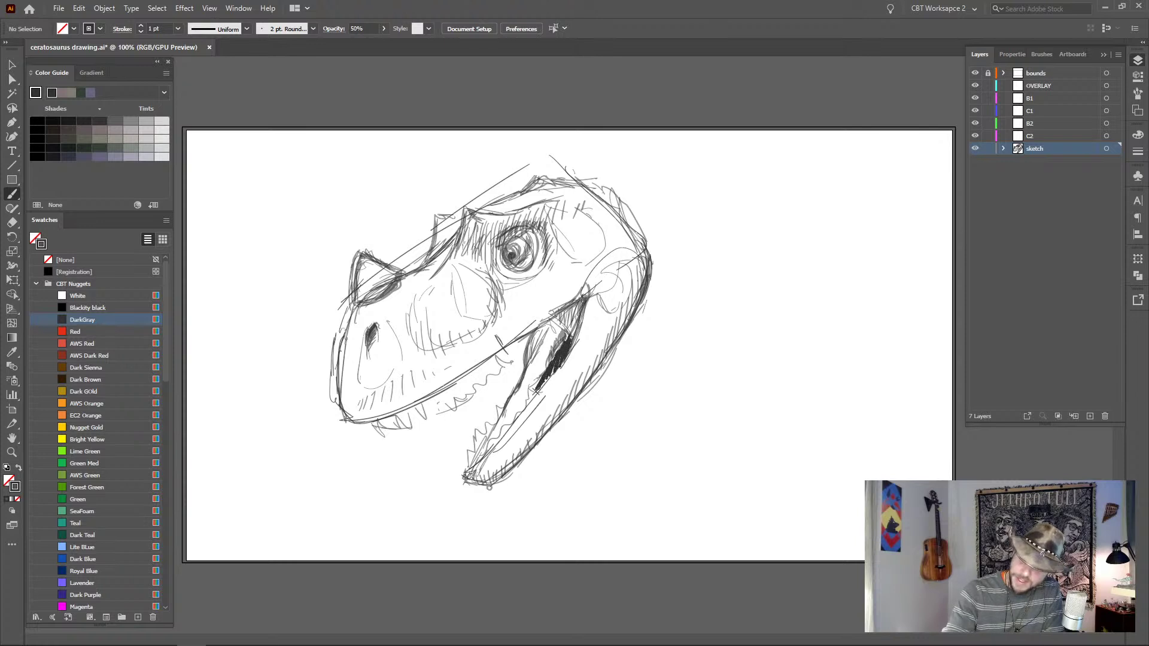
pyautogui.hotkey('ctrl', 'z')
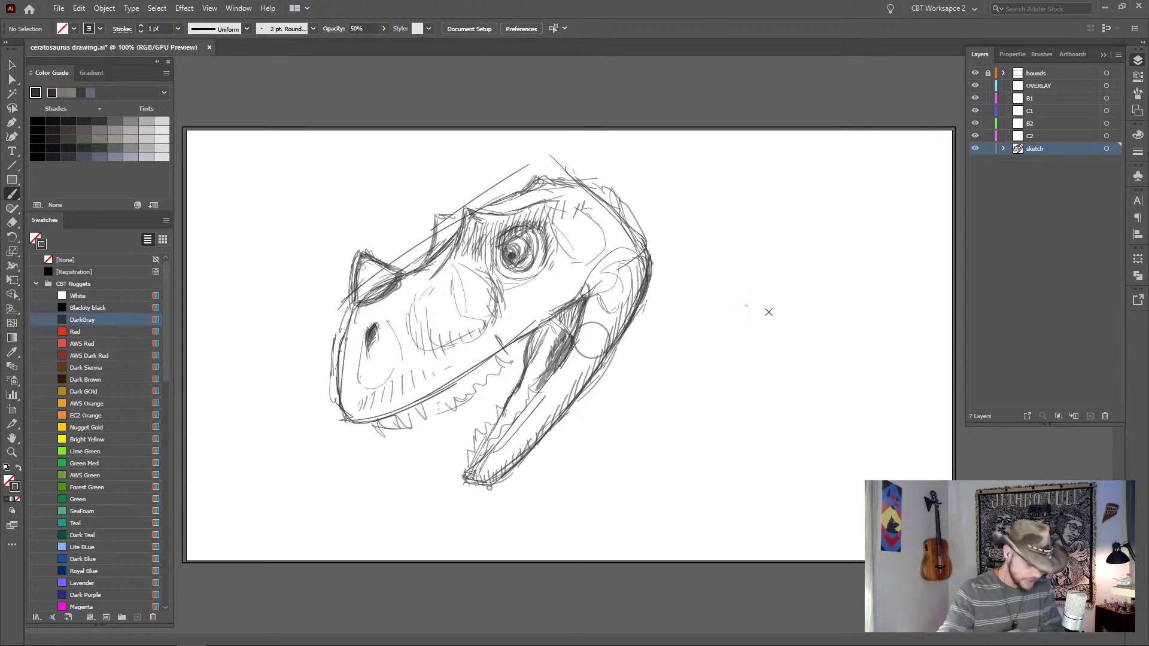
pyautogui.hotkey('ctrl', 'z')
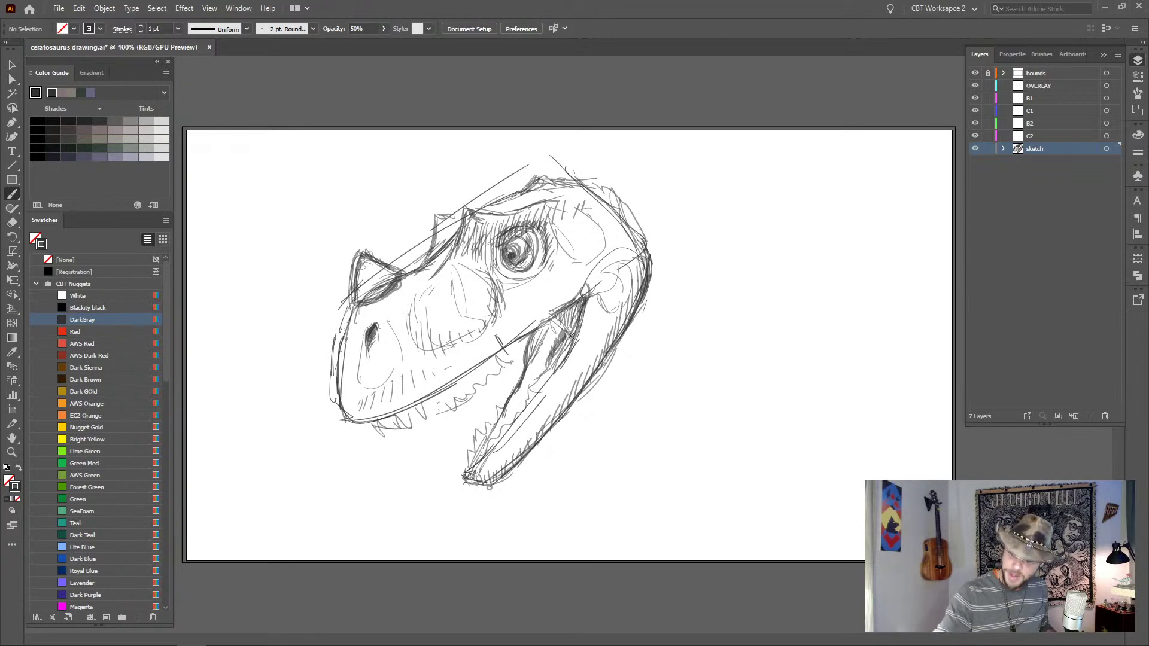
# - Shade the inner mouth behind the lower teeth with layered strokes and thicken the upper lip line toward the jaw hinge
pyautogui.moveTo(570, 345); pyautogui.dragTo(537, 389)
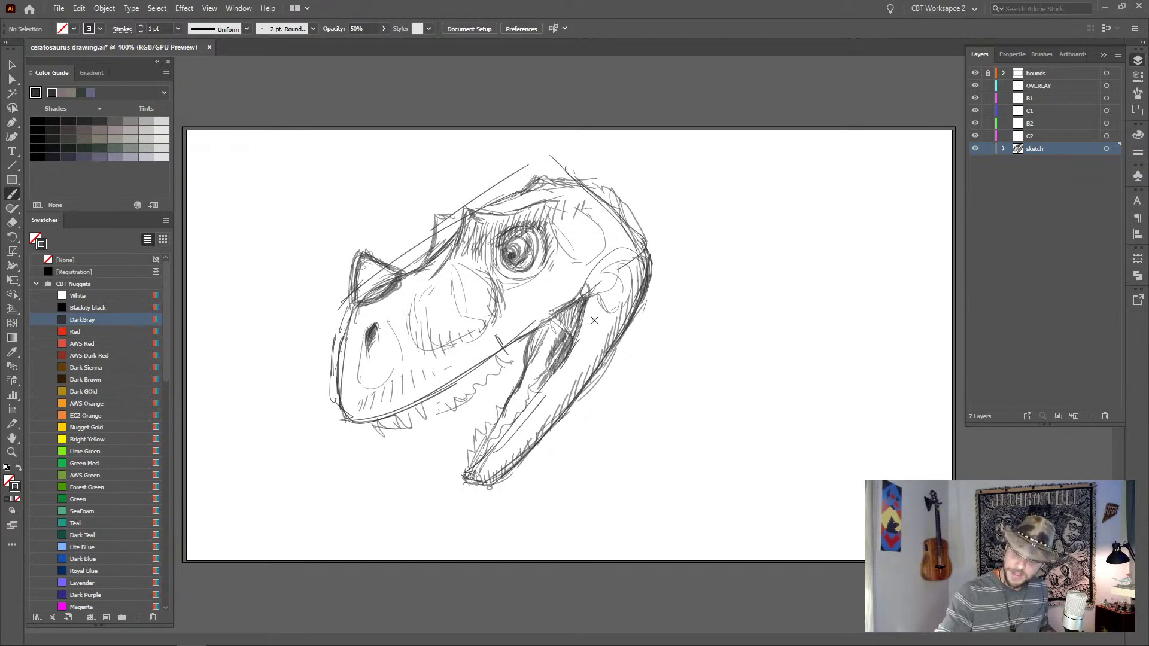
pyautogui.moveTo(572, 340); pyautogui.dragTo(537, 391)
pyautogui.moveTo(568, 344)
pyautogui.mouseDown()
pyautogui.moveTo(583, 301)
pyautogui.moveTo(535, 340)
pyautogui.moveTo(580, 301)
pyautogui.moveTo(526, 336)
pyautogui.mouseUp()
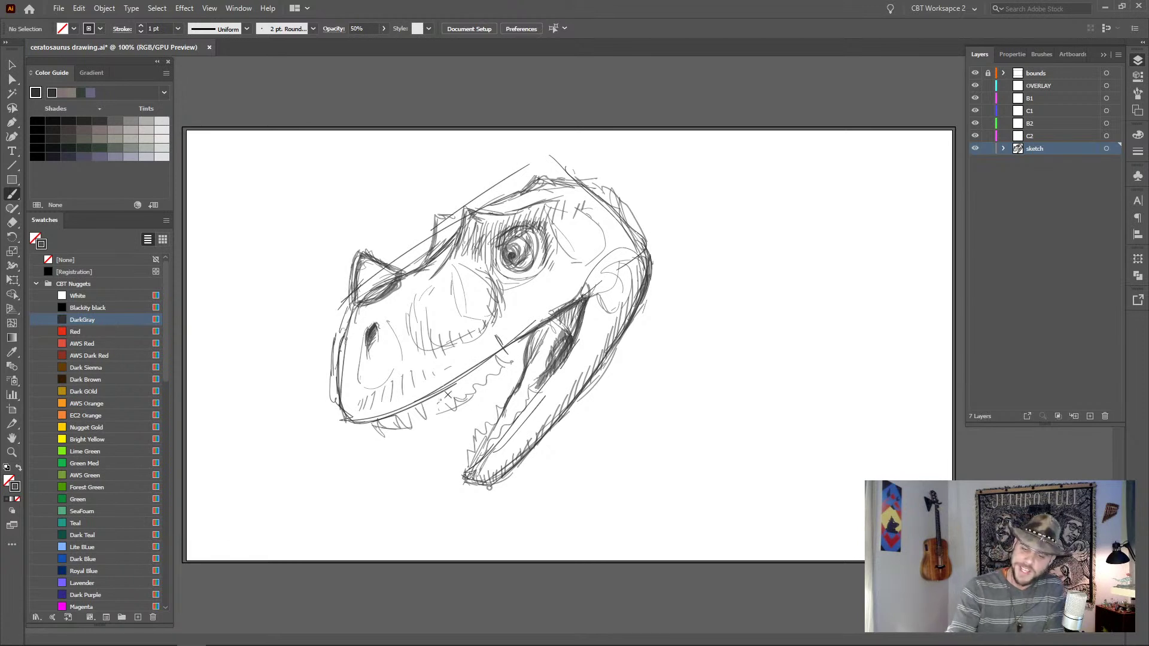
pyautogui.moveTo(474, 371); pyautogui.dragTo(555, 316)
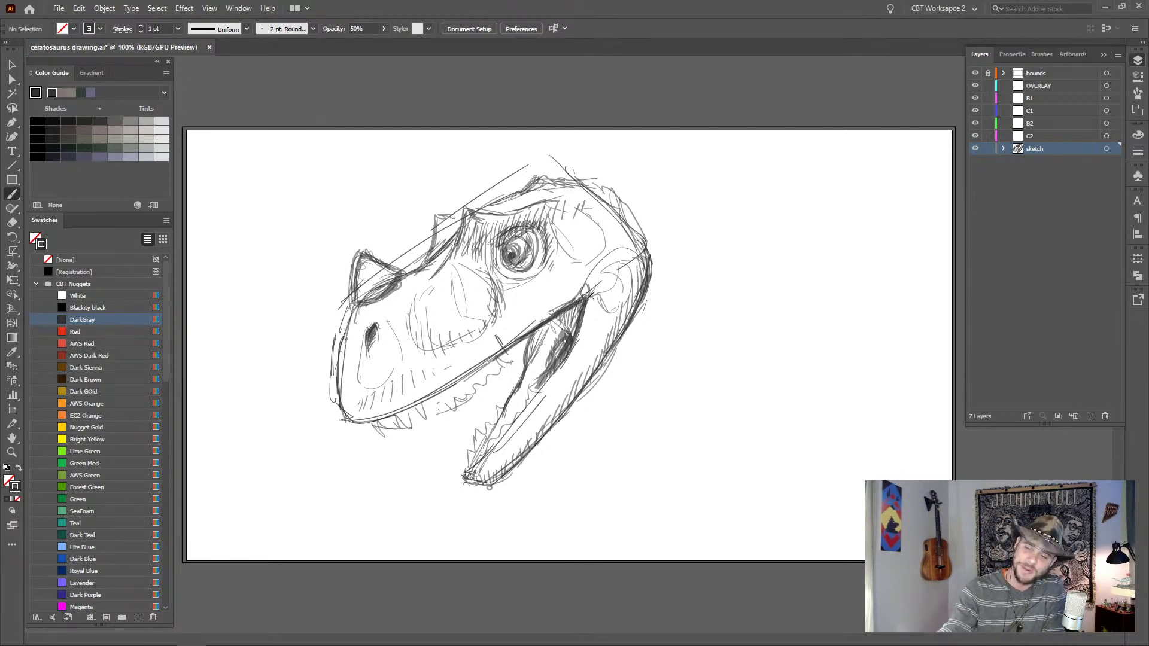
# - Sketch the arched upper neck line from the back of the head down behind it
pyautogui.moveTo(586, 295); pyautogui.dragTo(649, 304)
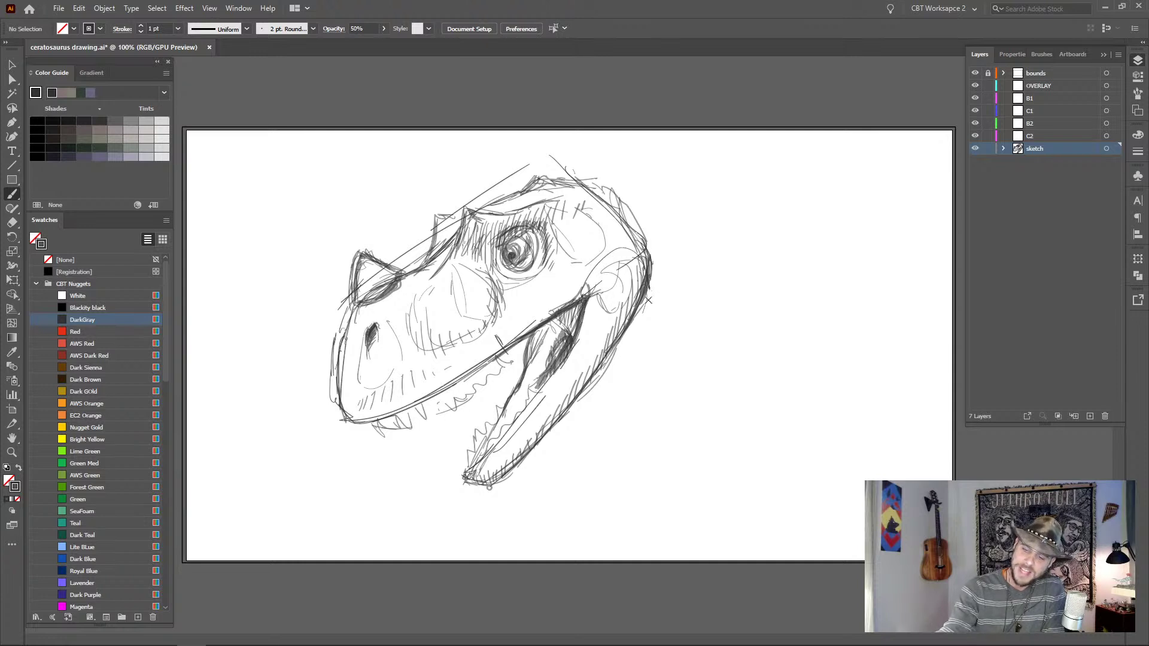
pyautogui.moveTo(607, 162)
pyautogui.mouseDown()
pyautogui.moveTo(563, 174)
pyautogui.moveTo(637, 146)
pyautogui.moveTo(666, 149)
pyautogui.moveTo(741, 190)
pyautogui.moveTo(787, 281)
pyautogui.mouseUp()
pyautogui.moveTo(791, 306); pyautogui.dragTo(794, 325)
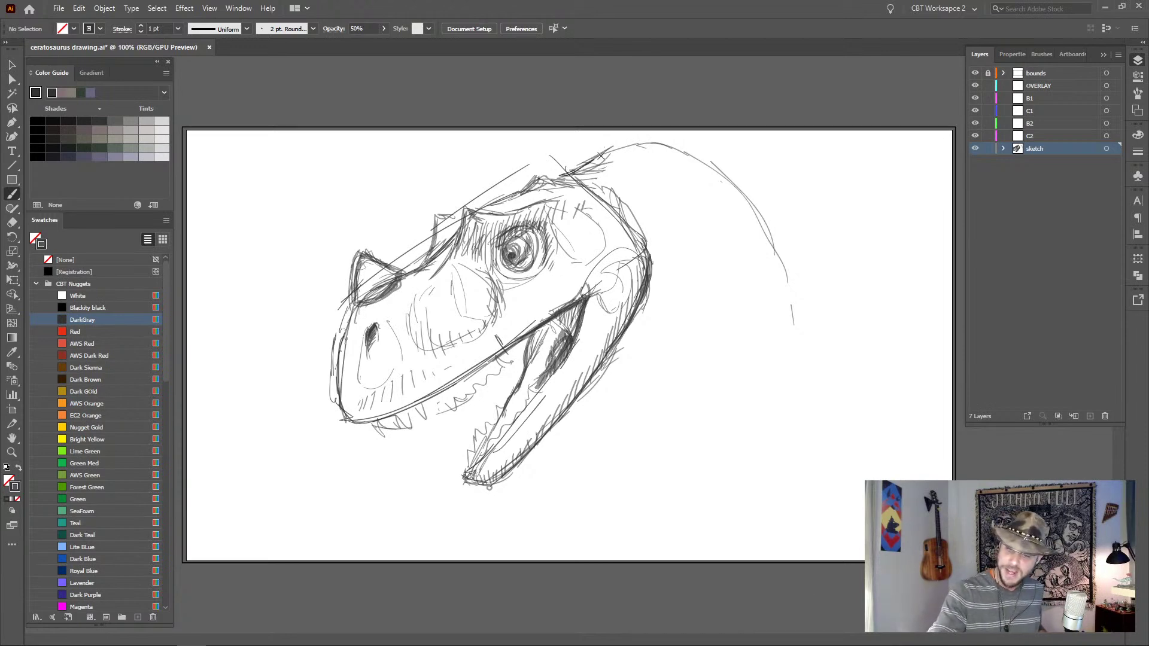
pyautogui.moveTo(639, 141); pyautogui.dragTo(701, 136)
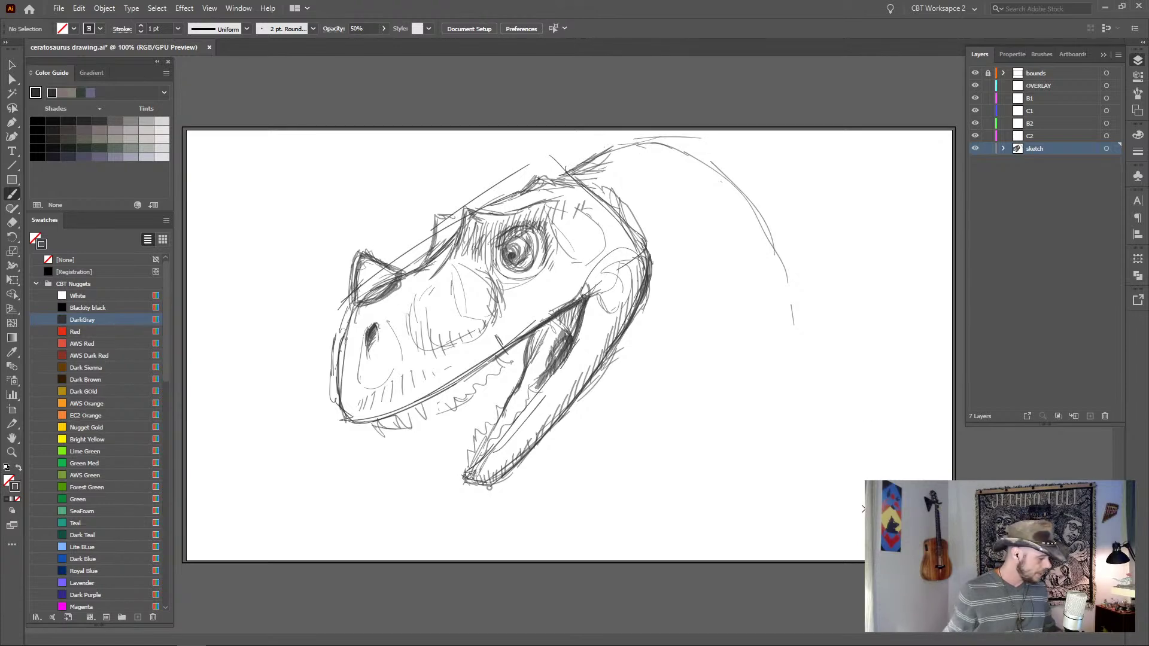
# - Check the neck on the skeleton reference photo in the browser, return to Illustrator and extend the back of the neck down toward the shoulder
pyautogui.hotkey('alt', 'Tab')
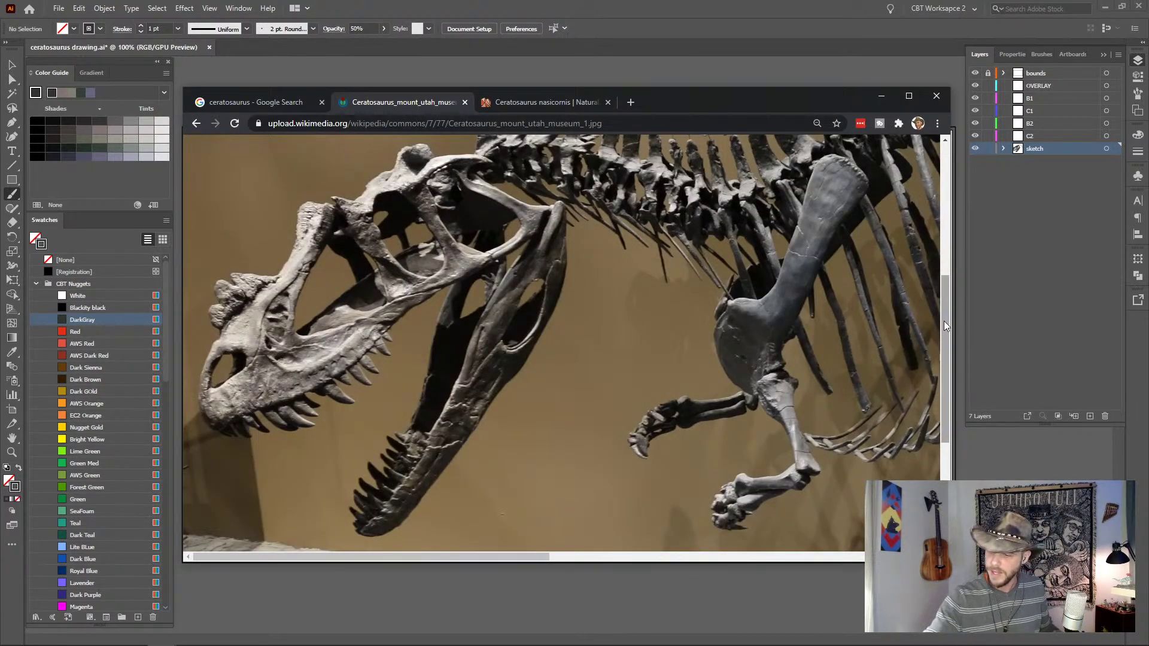
pyautogui.scroll(2, 951, 289)
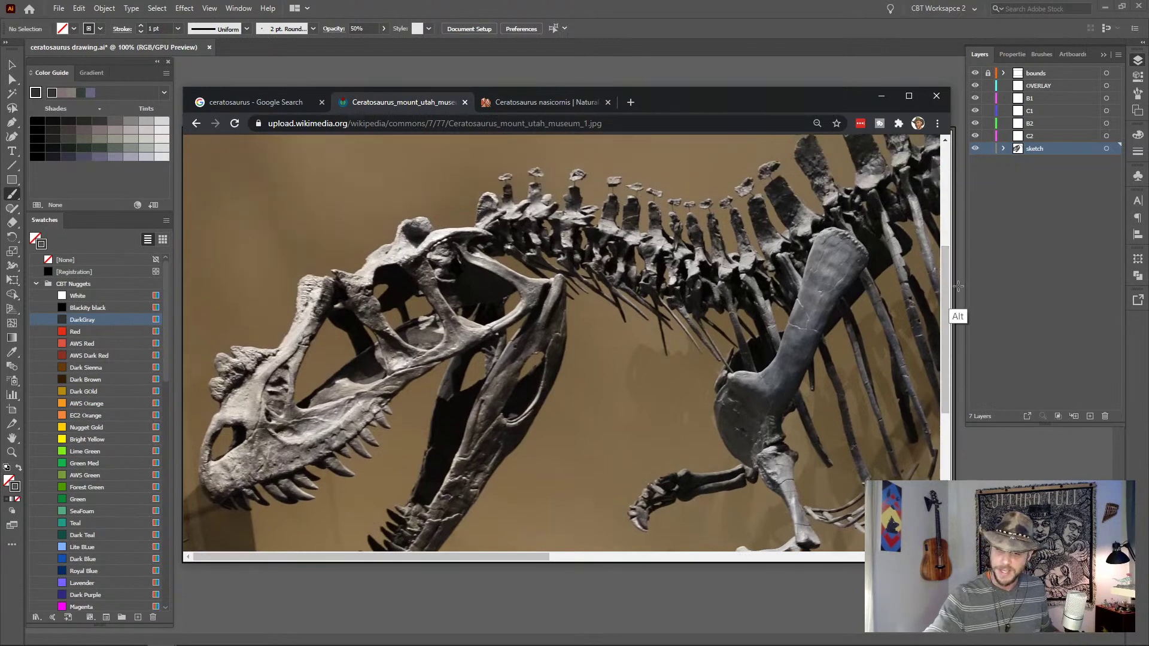
pyautogui.hotkey('alt', 'Tab')
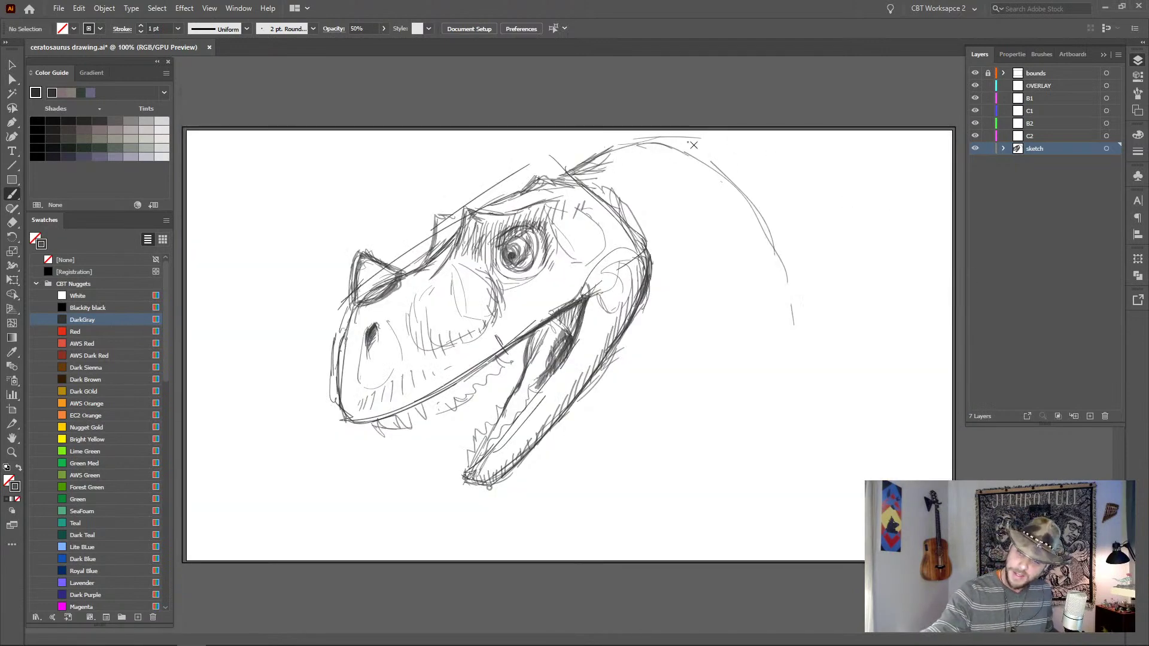
pyautogui.moveTo(687, 144); pyautogui.dragTo(732, 164)
pyautogui.moveTo(597, 154)
pyautogui.mouseDown()
pyautogui.moveTo(770, 221)
pyautogui.moveTo(783, 381)
pyautogui.moveTo(729, 494)
pyautogui.mouseUp()
pyautogui.moveTo(808, 313); pyautogui.dragTo(748, 486)
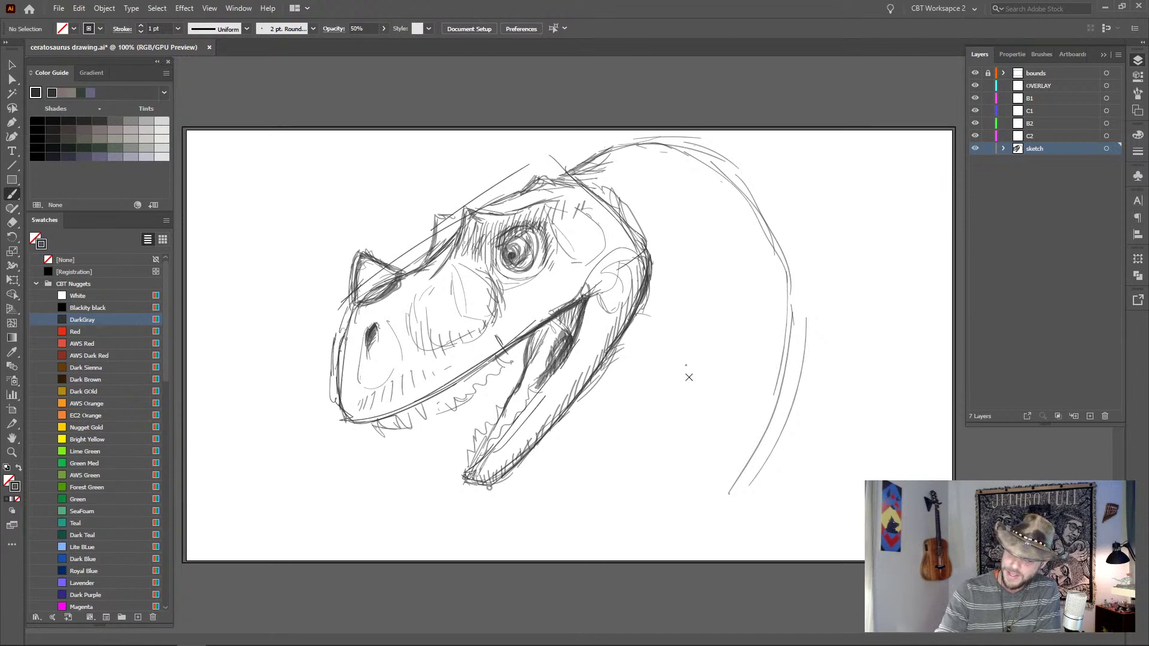
# - Sketch the front line of the neck and a short throat curve below the lower jaw, reinforcing the lower back of the neck
pyautogui.moveTo(705, 333); pyautogui.dragTo(728, 484)
pyautogui.moveTo(738, 373); pyautogui.dragTo(714, 516)
pyautogui.moveTo(786, 383)
pyautogui.mouseDown()
pyautogui.moveTo(782, 248)
pyautogui.moveTo(796, 377)
pyautogui.mouseUp()
pyautogui.moveTo(793, 289); pyautogui.dragTo(774, 473)
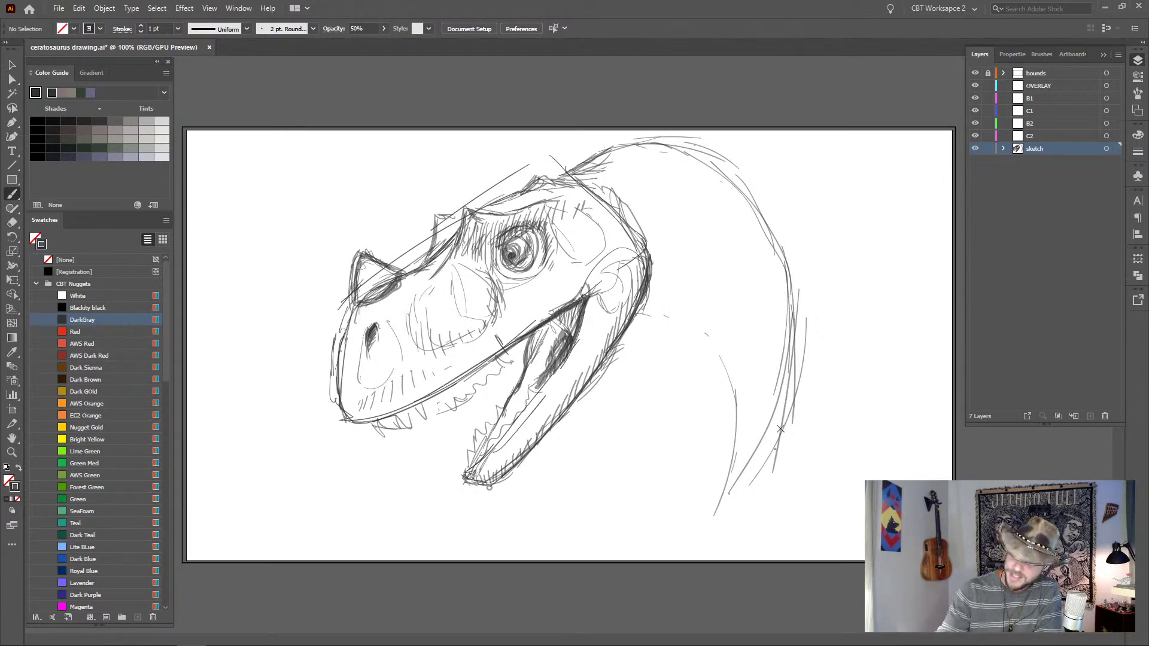
pyautogui.moveTo(804, 339); pyautogui.dragTo(776, 453)
pyautogui.moveTo(601, 383)
pyautogui.mouseDown()
pyautogui.moveTo(633, 377)
pyautogui.moveTo(645, 412)
pyautogui.moveTo(648, 397)
pyautogui.moveTo(648, 440)
pyautogui.mouseUp()
pyautogui.moveTo(644, 380); pyautogui.dragTo(617, 415)
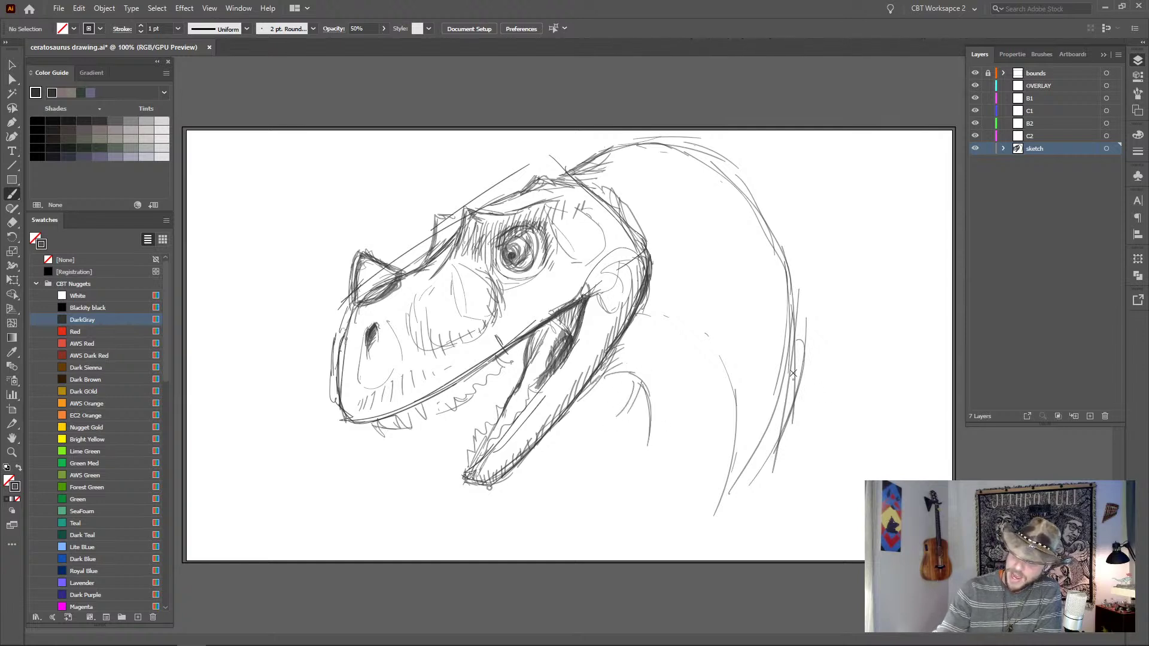
# - Build up the back of the neck with a second outer contour running down from the top of the arch
pyautogui.moveTo(800, 326); pyautogui.dragTo(790, 419)
pyautogui.moveTo(766, 226); pyautogui.dragTo(775, 246)
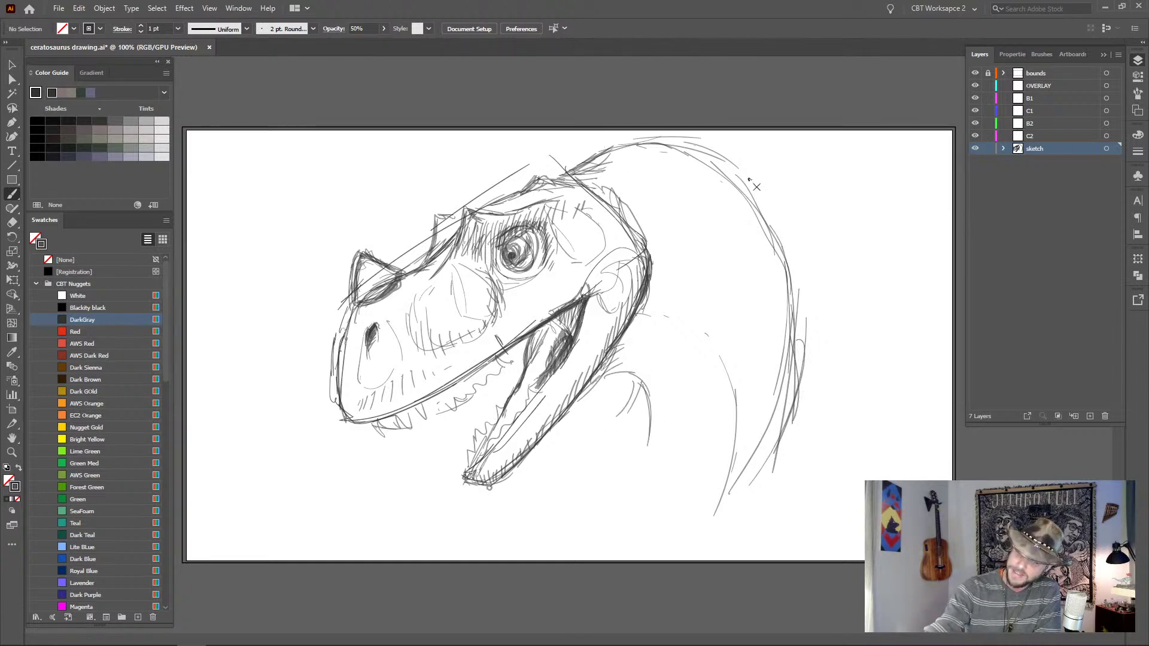
pyautogui.moveTo(712, 160); pyautogui.dragTo(814, 332)
pyautogui.moveTo(778, 230)
pyautogui.mouseDown()
pyautogui.moveTo(827, 417)
pyautogui.moveTo(780, 236)
pyautogui.moveTo(822, 340)
pyautogui.mouseUp()
pyautogui.moveTo(819, 298); pyautogui.dragTo(717, 169)
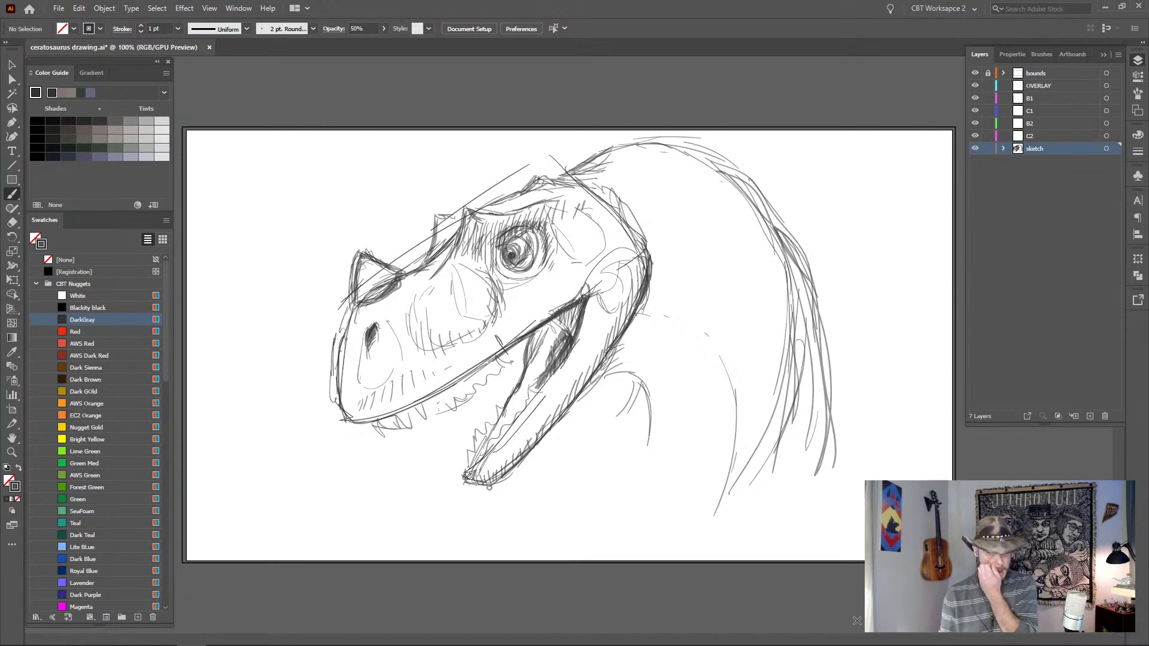
# - Draw the throat line curving from the lower jaw into the front of the neck and hatch shading beneath it
pyautogui.moveTo(598, 376); pyautogui.dragTo(703, 349)
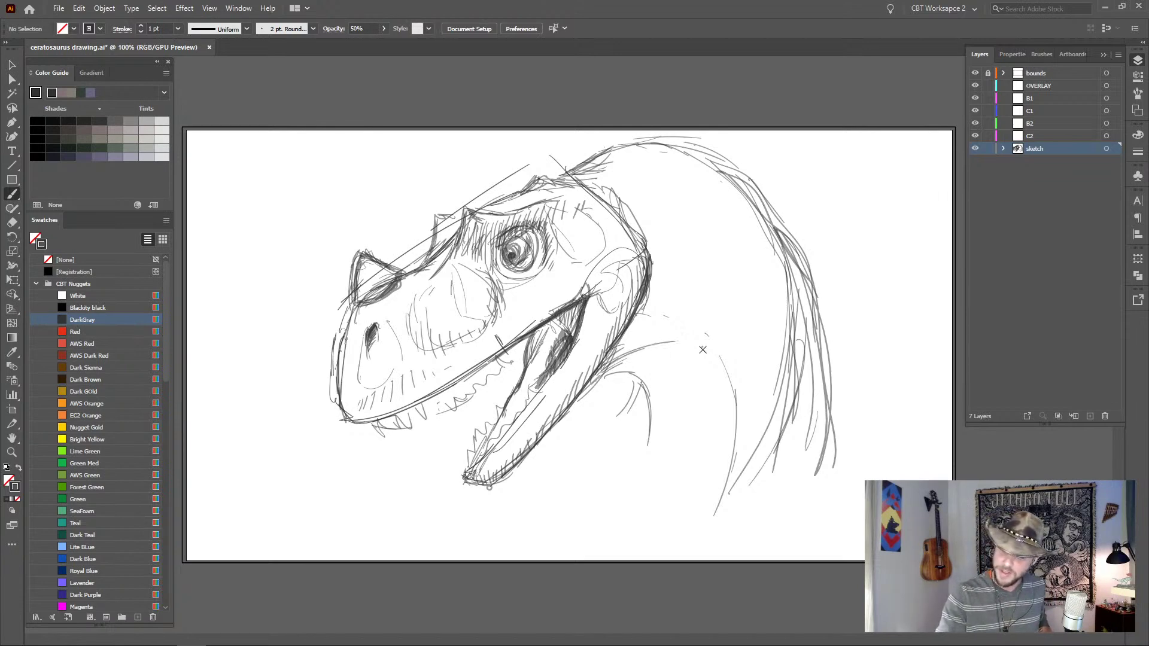
pyautogui.moveTo(625, 359); pyautogui.dragTo(725, 373)
pyautogui.moveTo(661, 343); pyautogui.dragTo(721, 374)
pyautogui.moveTo(651, 347); pyautogui.dragTo(729, 414)
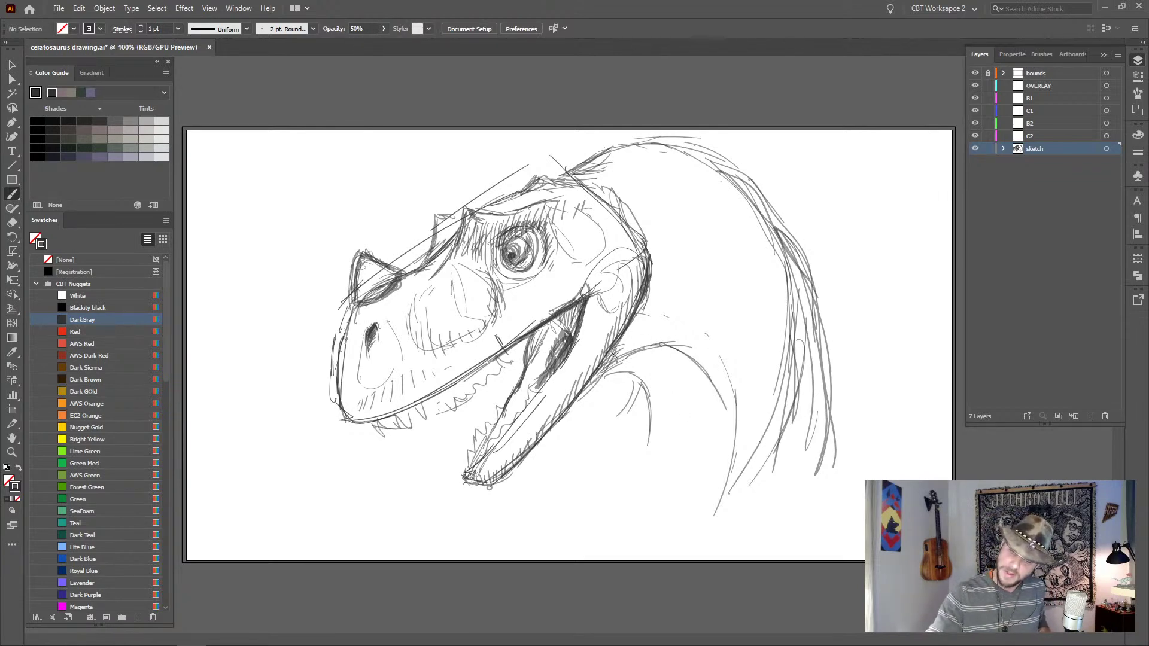
pyautogui.moveTo(605, 363)
pyautogui.mouseDown()
pyautogui.moveTo(630, 352)
pyautogui.moveTo(632, 364)
pyautogui.moveTo(664, 357)
pyautogui.mouseUp()
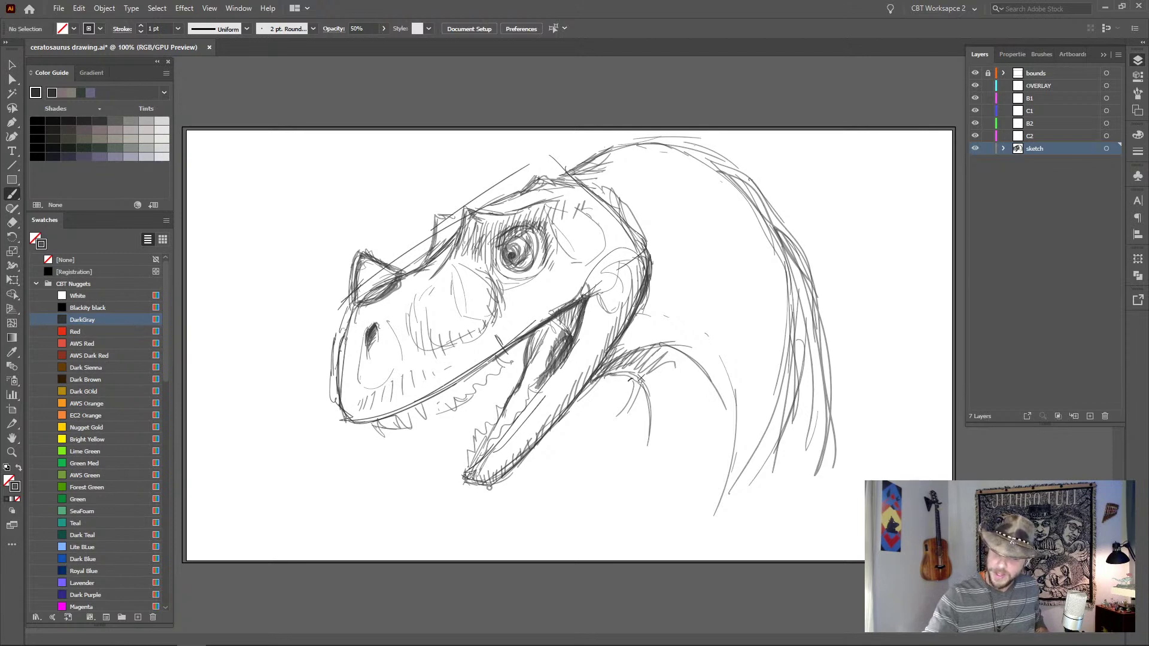
# - Add a small bump behind the brow and short guide marks behind the jaw and along the upper neck
pyautogui.moveTo(657, 284); pyautogui.dragTo(677, 275)
pyautogui.moveTo(632, 179); pyautogui.dragTo(636, 173)
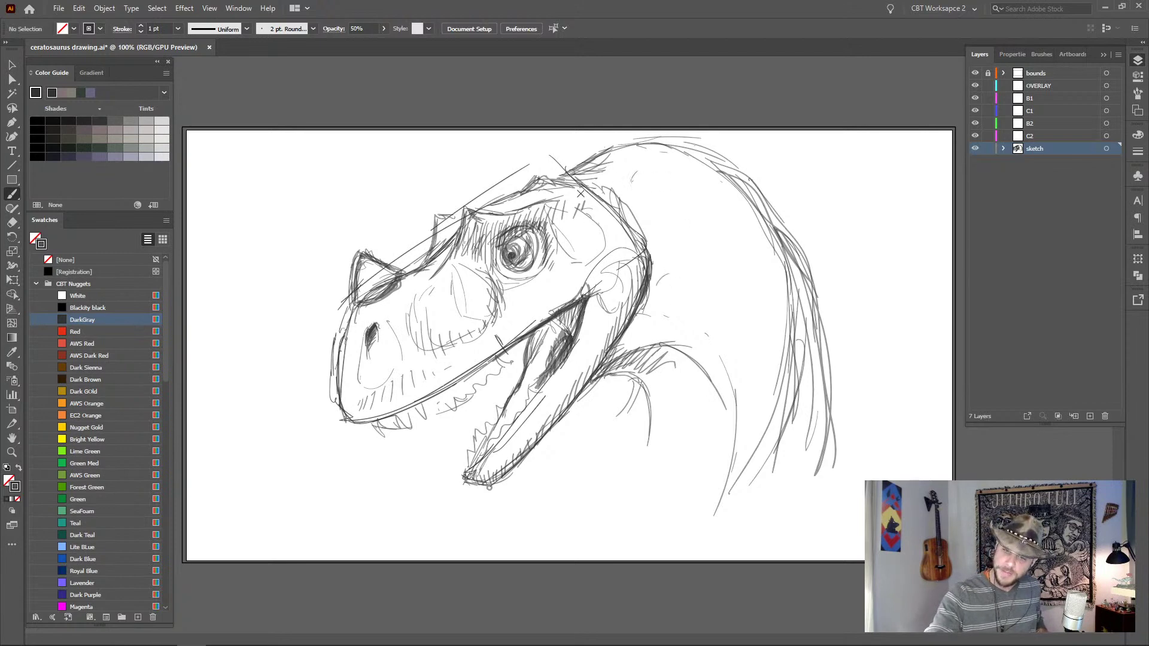
pyautogui.moveTo(567, 204)
pyautogui.mouseDown()
pyautogui.moveTo(576, 192)
pyautogui.moveTo(585, 207)
pyautogui.moveTo(567, 199)
pyautogui.moveTo(582, 211)
pyautogui.moveTo(641, 236)
pyautogui.mouseUp()
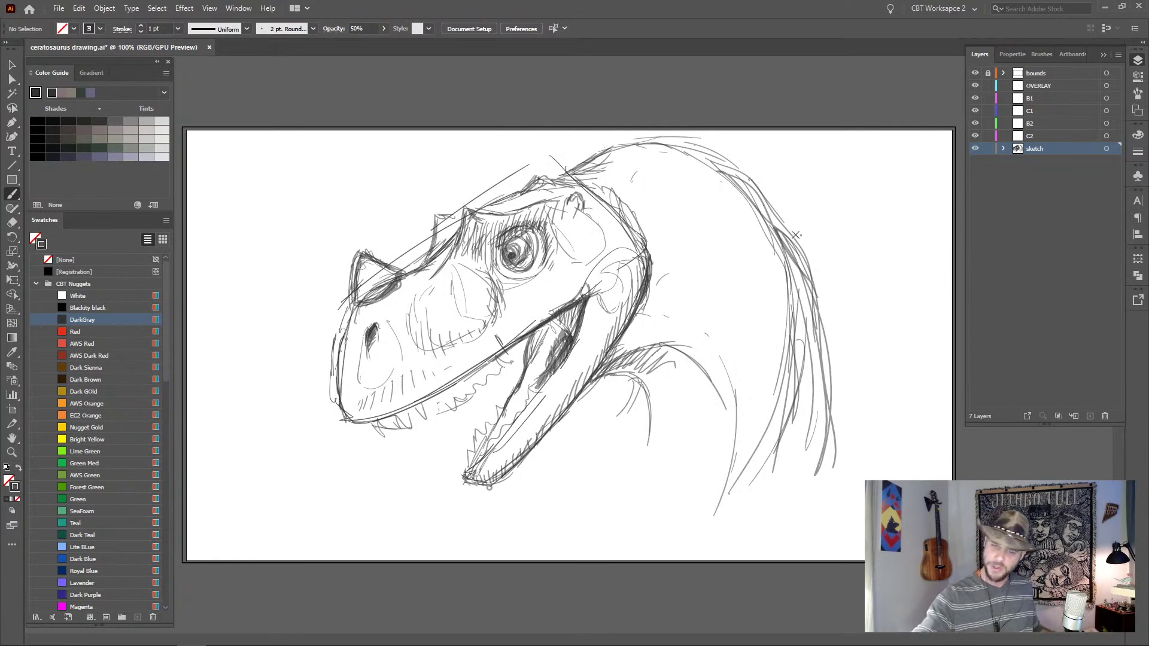
pyautogui.moveTo(651, 161); pyautogui.dragTo(704, 179)
pyautogui.moveTo(741, 219); pyautogui.dragTo(748, 228)
pyautogui.click(767, 260)
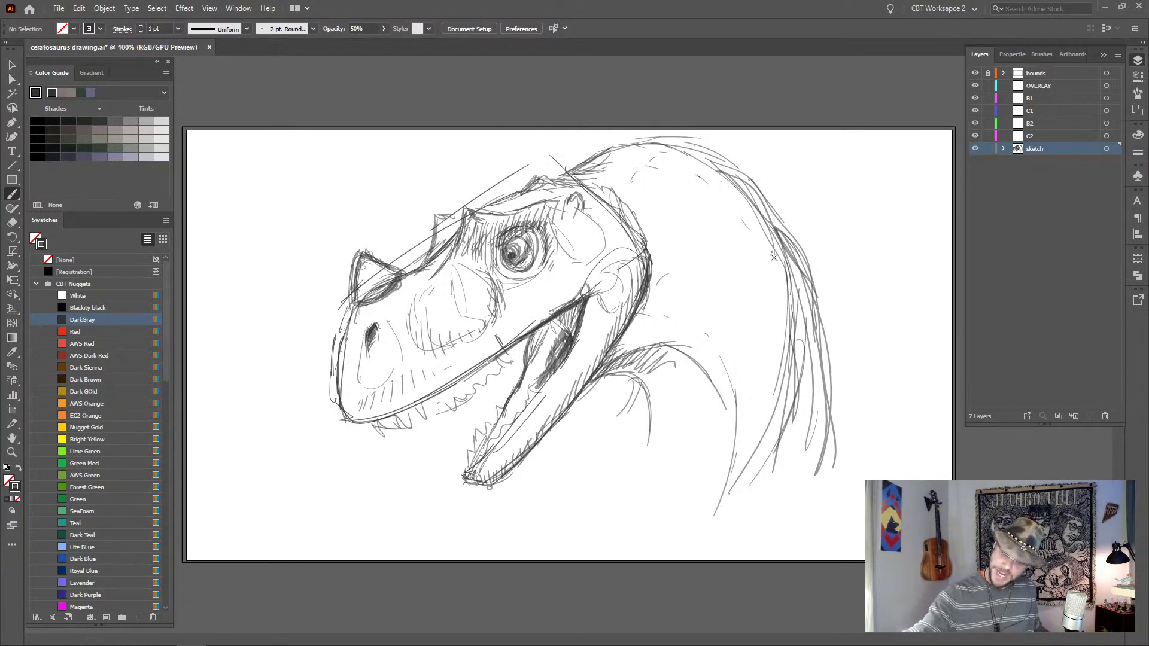
# - Darken the contour along the back of the neck and hatch a shaded band following its arch
pyautogui.moveTo(749, 213); pyautogui.dragTo(810, 340)
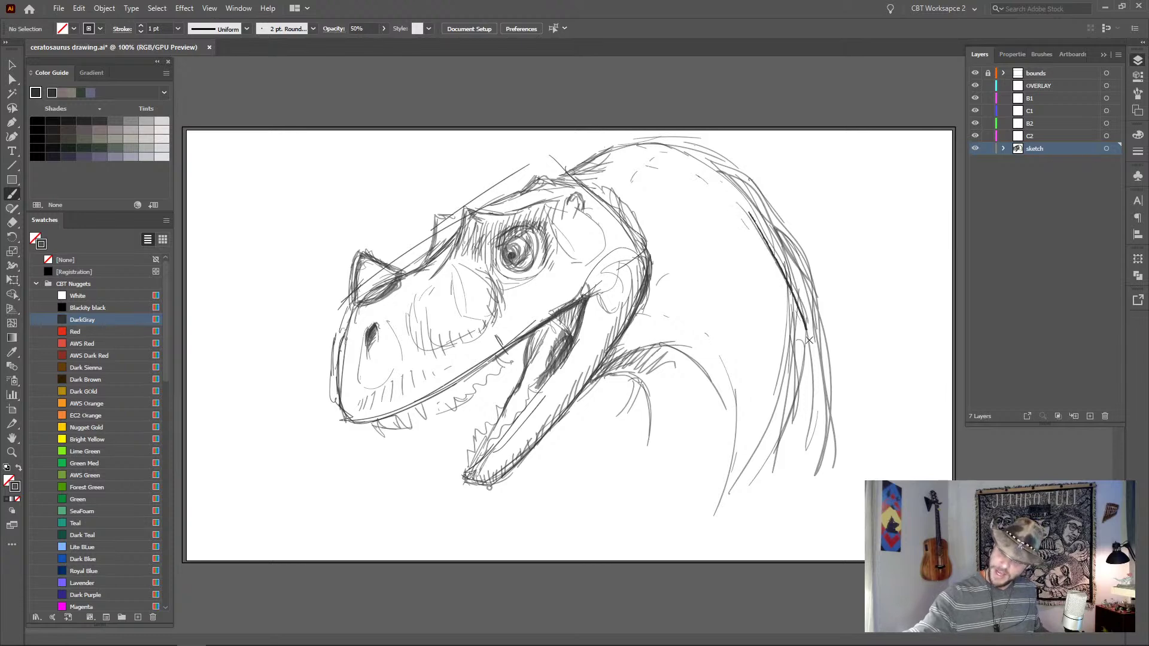
pyautogui.moveTo(783, 271); pyautogui.dragTo(828, 453)
pyautogui.moveTo(770, 250); pyautogui.dragTo(826, 402)
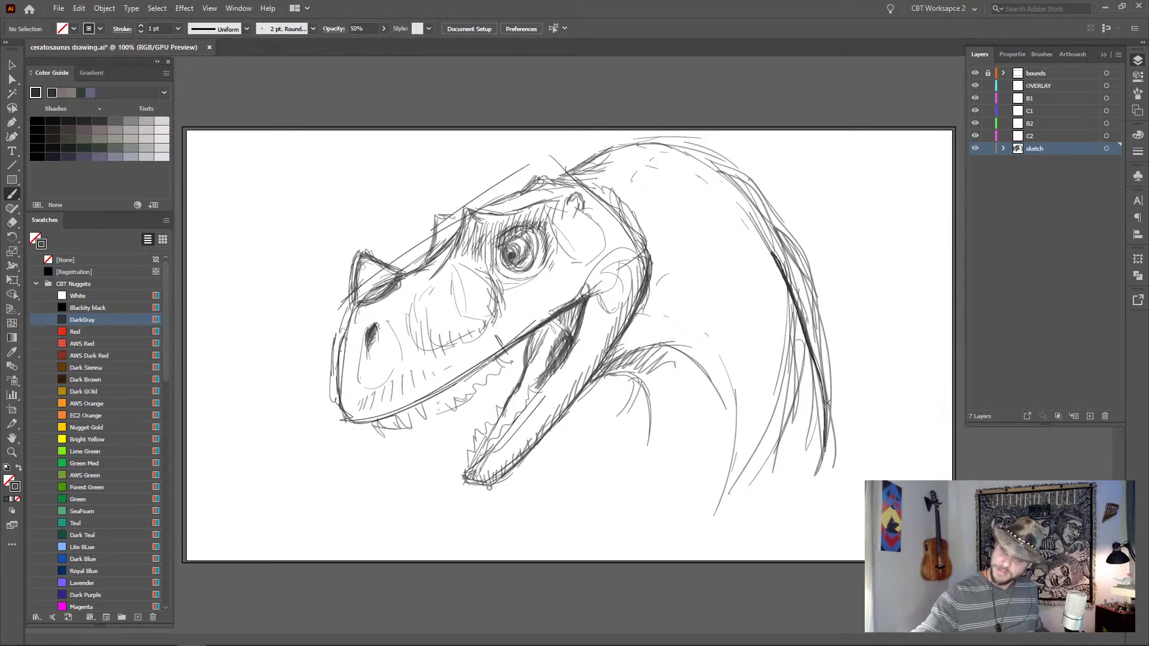
pyautogui.moveTo(742, 222)
pyautogui.mouseDown()
pyautogui.moveTo(709, 184)
pyautogui.moveTo(652, 172)
pyautogui.moveTo(656, 160)
pyautogui.moveTo(674, 156)
pyautogui.moveTo(723, 182)
pyautogui.moveTo(764, 238)
pyautogui.moveTo(781, 241)
pyautogui.moveTo(791, 269)
pyautogui.mouseUp()
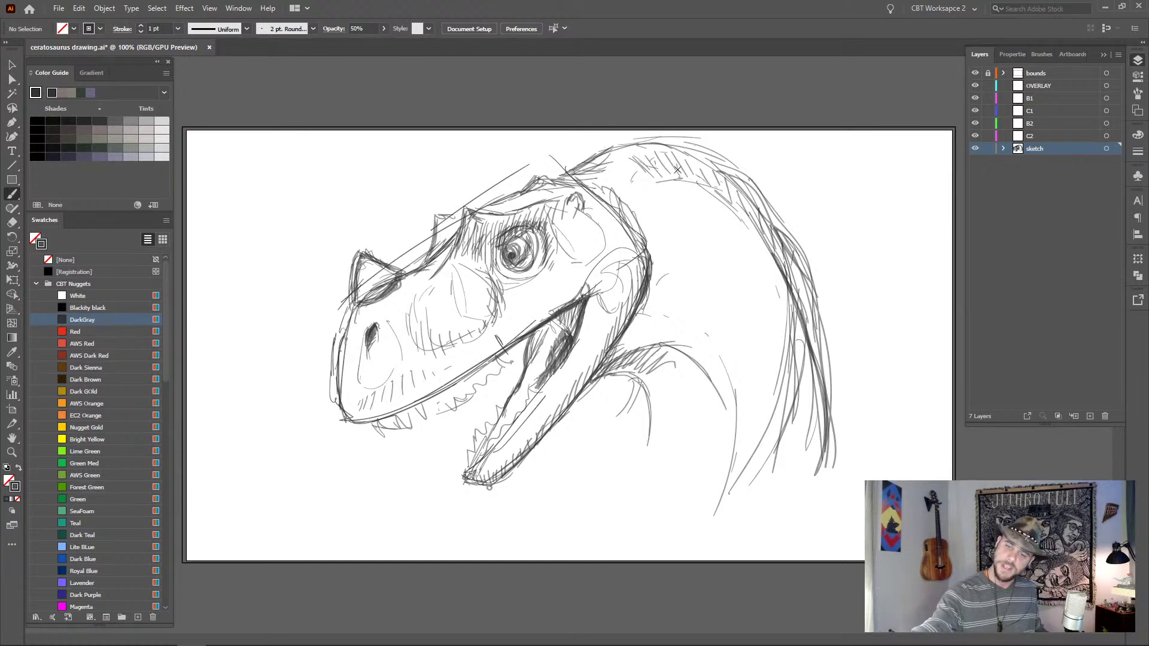
pyautogui.moveTo(677, 170)
pyautogui.mouseDown()
pyautogui.moveTo(753, 211)
pyautogui.moveTo(775, 247)
pyautogui.moveTo(802, 304)
pyautogui.moveTo(808, 383)
pyautogui.mouseUp()
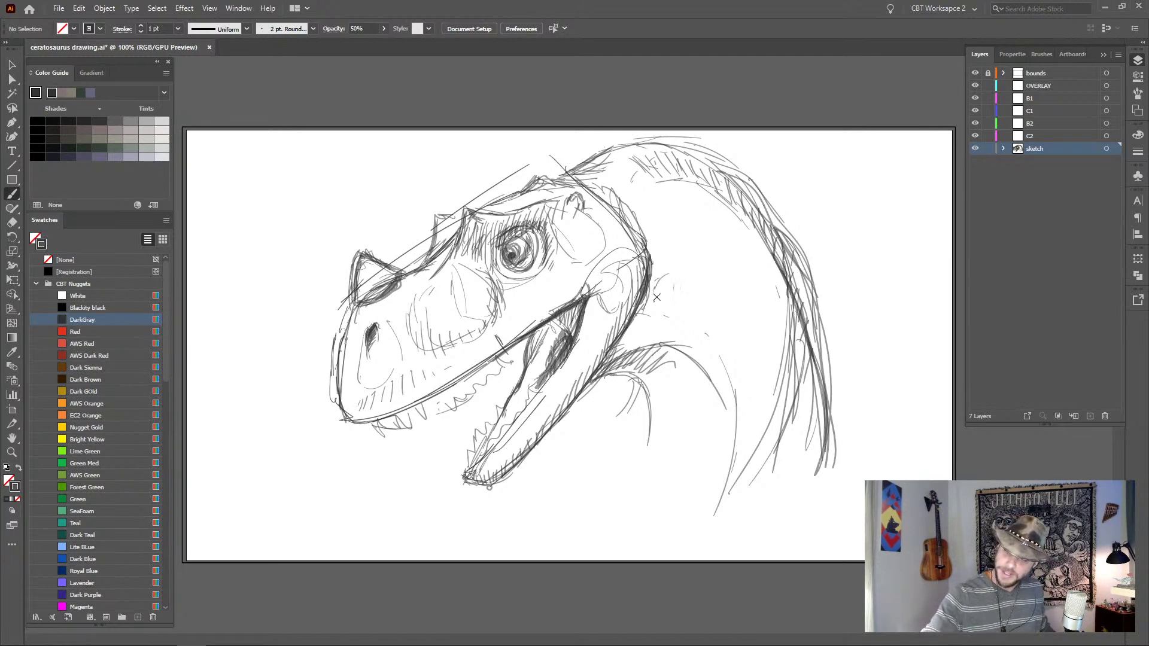
# - Sketch a curved muscle line from behind the jaw across the neck and cross it with short hatch strokes
pyautogui.moveTo(657, 298)
pyautogui.mouseDown()
pyautogui.moveTo(699, 307)
pyautogui.moveTo(757, 367)
pyautogui.mouseUp()
pyautogui.moveTo(704, 310); pyautogui.dragTo(760, 384)
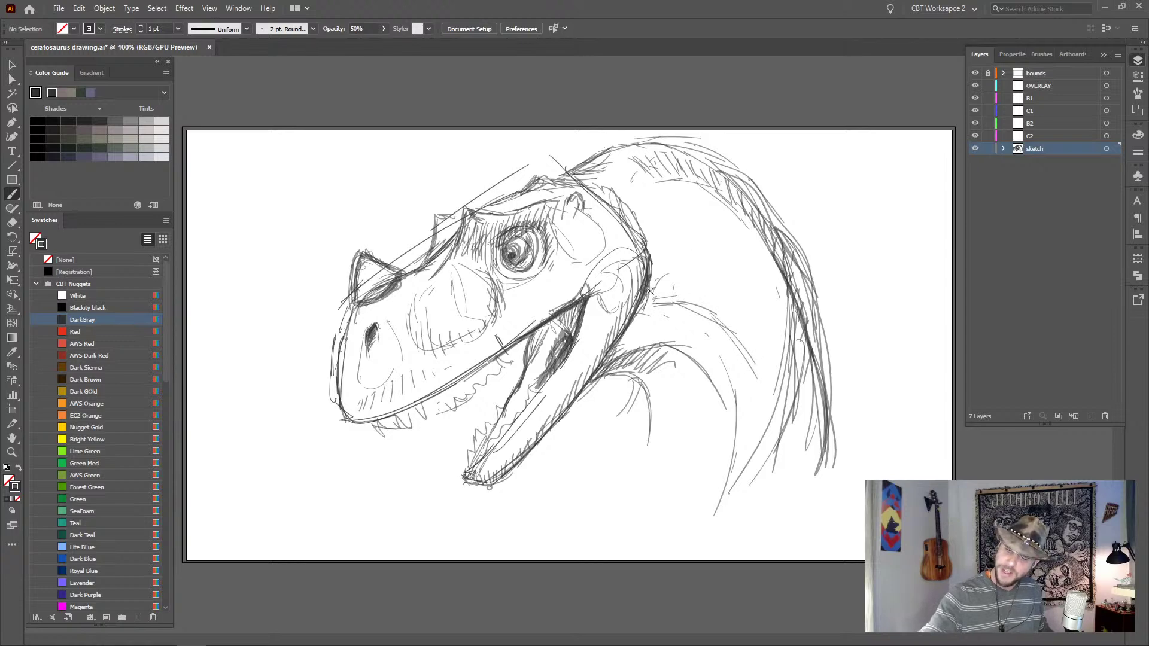
pyautogui.moveTo(650, 291)
pyautogui.mouseDown()
pyautogui.moveTo(659, 320)
pyautogui.moveTo(714, 301)
pyautogui.moveTo(787, 436)
pyautogui.mouseUp()
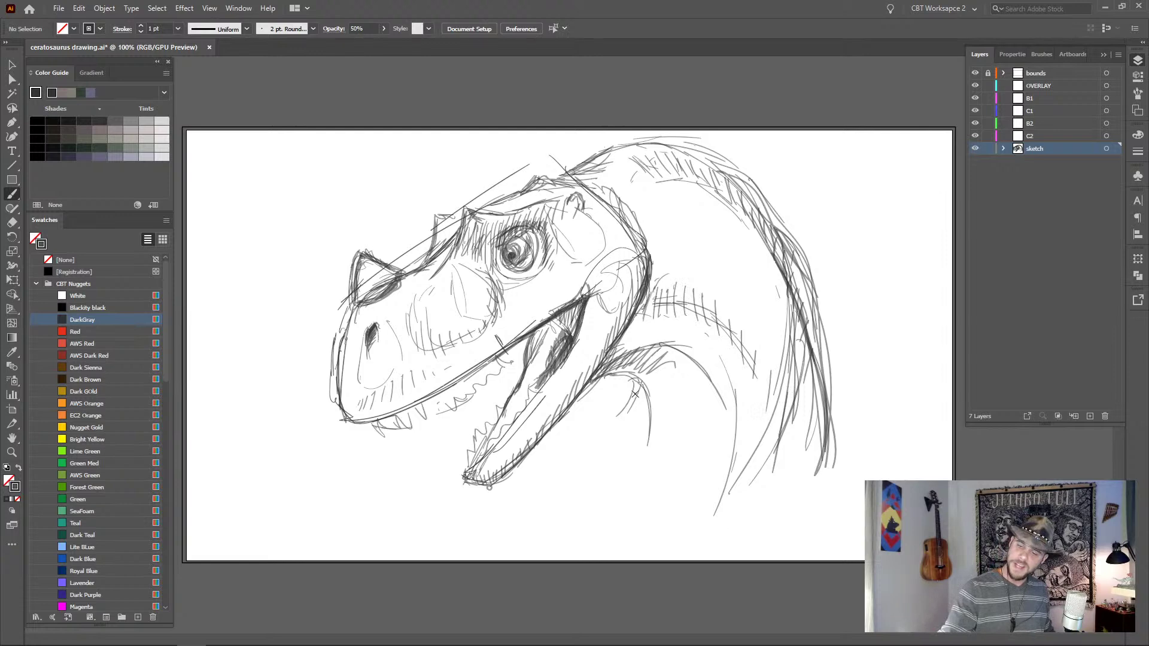
# - Sketch skin folds under the throat curve, touch up the back of the neck and thicken the snout's front edge
pyautogui.moveTo(634, 395)
pyautogui.mouseDown()
pyautogui.moveTo(590, 476)
pyautogui.moveTo(572, 467)
pyautogui.mouseUp()
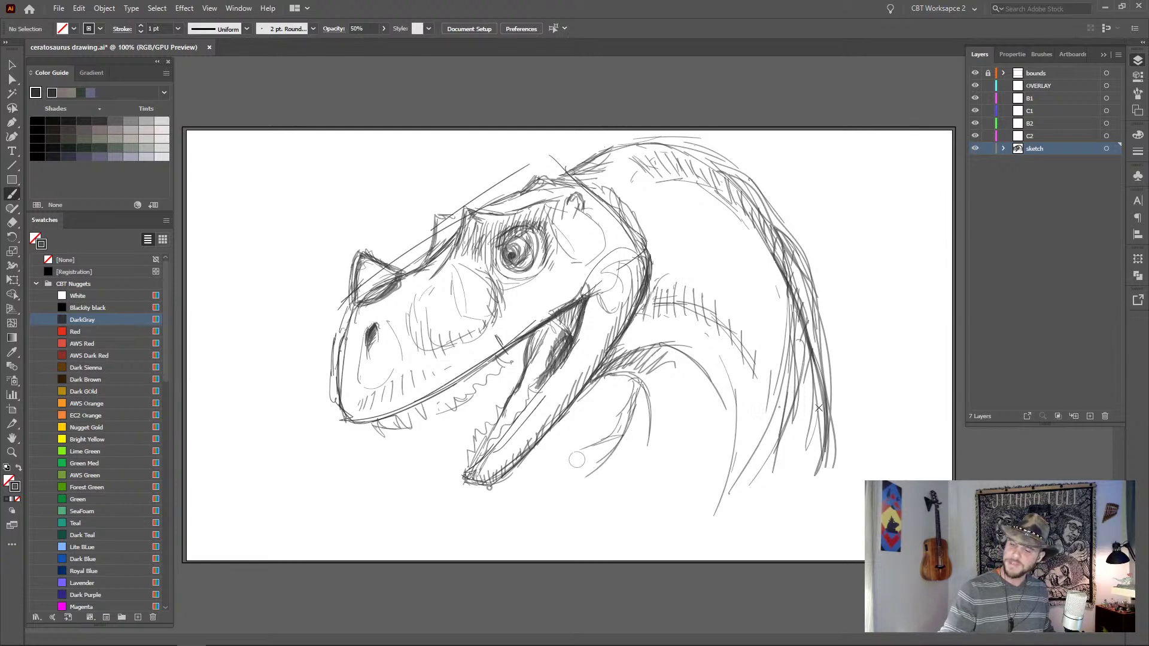
pyautogui.moveTo(833, 378); pyautogui.dragTo(837, 446)
pyautogui.moveTo(628, 389)
pyautogui.mouseDown()
pyautogui.moveTo(602, 428)
pyautogui.moveTo(602, 418)
pyautogui.mouseUp()
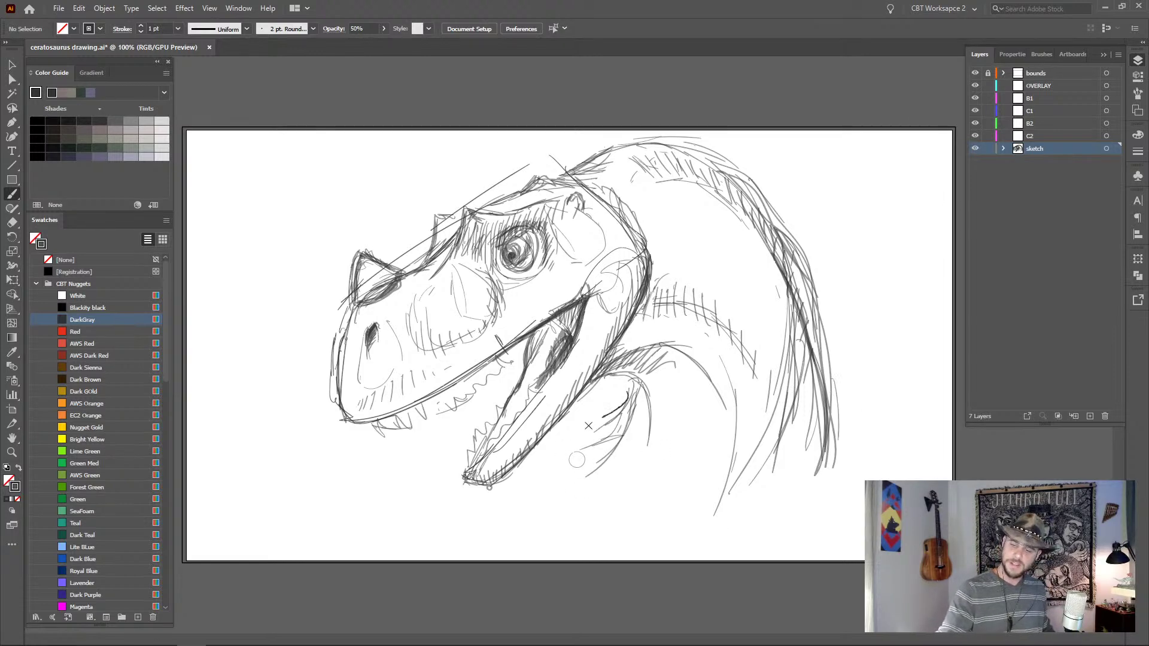
pyautogui.hotkey('ctrl', 'z')
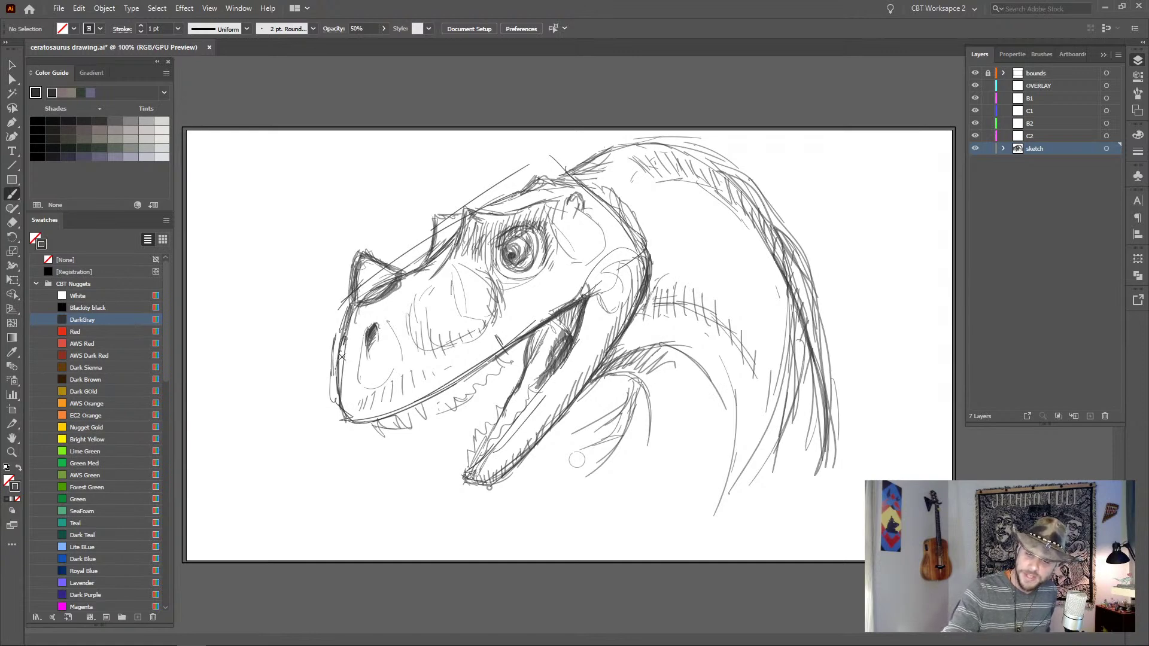
pyautogui.moveTo(341, 357)
pyautogui.mouseDown()
pyautogui.moveTo(338, 419)
pyautogui.moveTo(358, 420)
pyautogui.mouseUp()
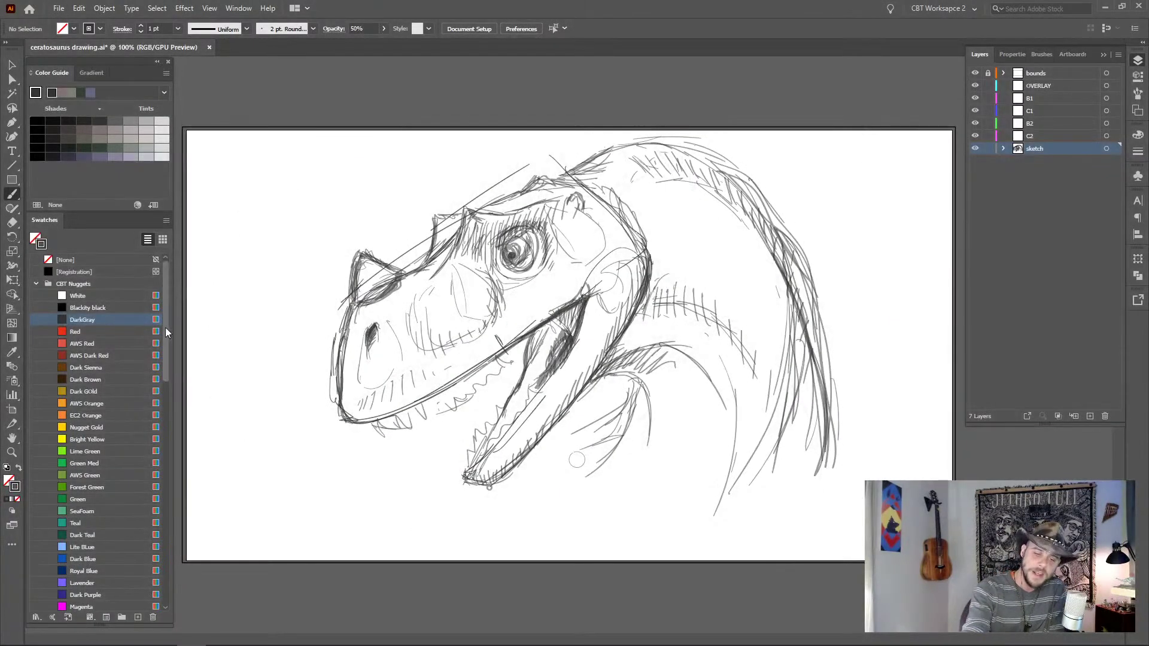
# - Set the stroke color to Lite Blue and choose the 20 pt fixed round brush
pyautogui.moveTo(163, 336)
pyautogui.mouseDown()
pyautogui.moveTo(167, 397)
pyautogui.moveTo(164, 335)
pyautogui.mouseUp()
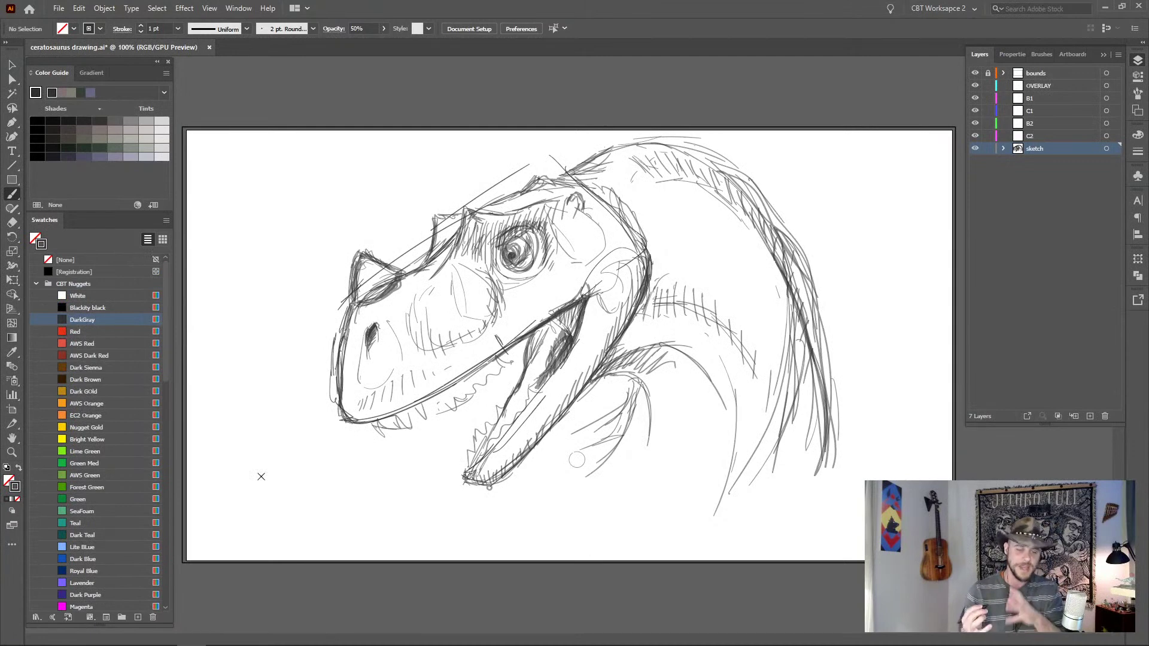
pyautogui.click(108, 427)
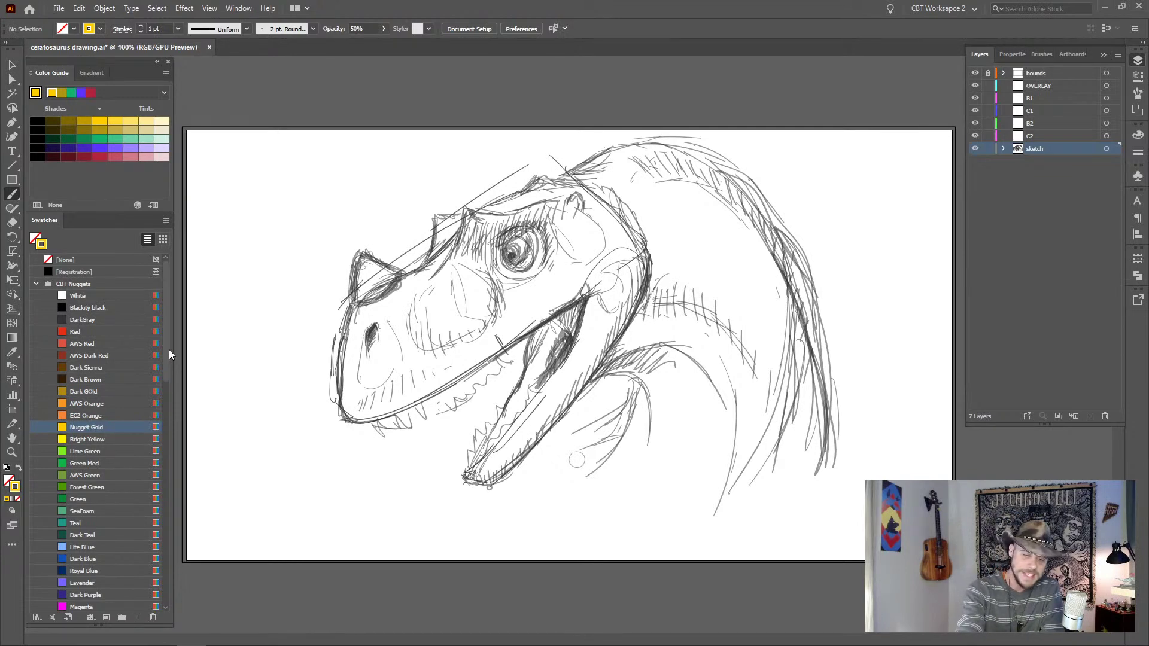
pyautogui.scroll(-5, 164, 371)
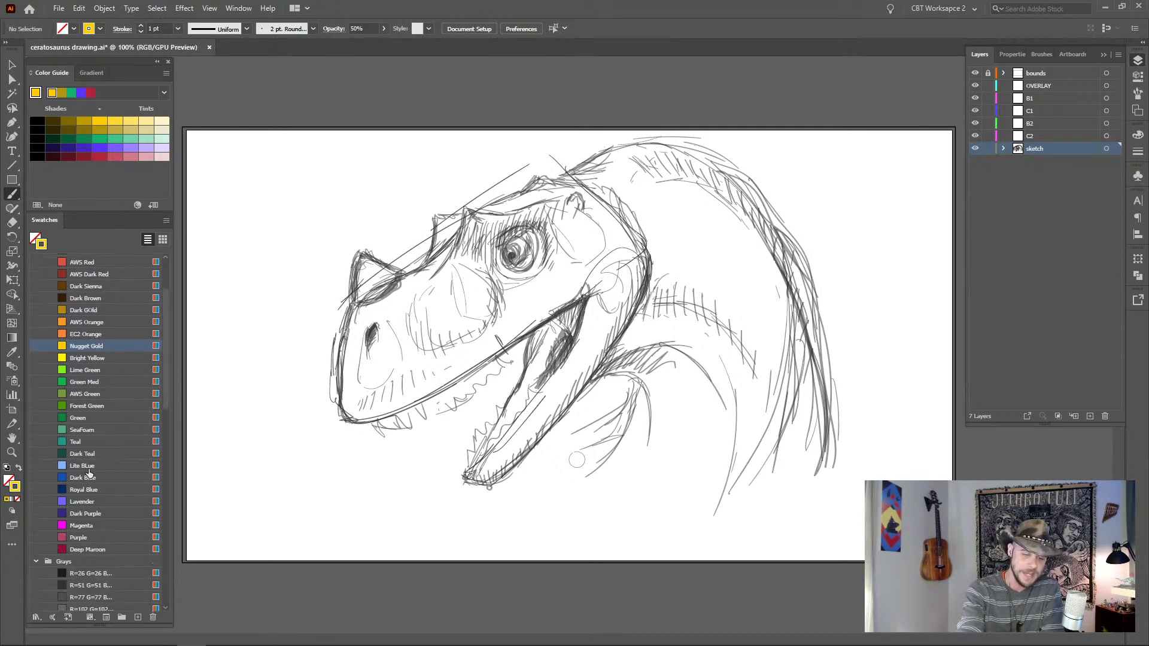
pyautogui.click(96, 465)
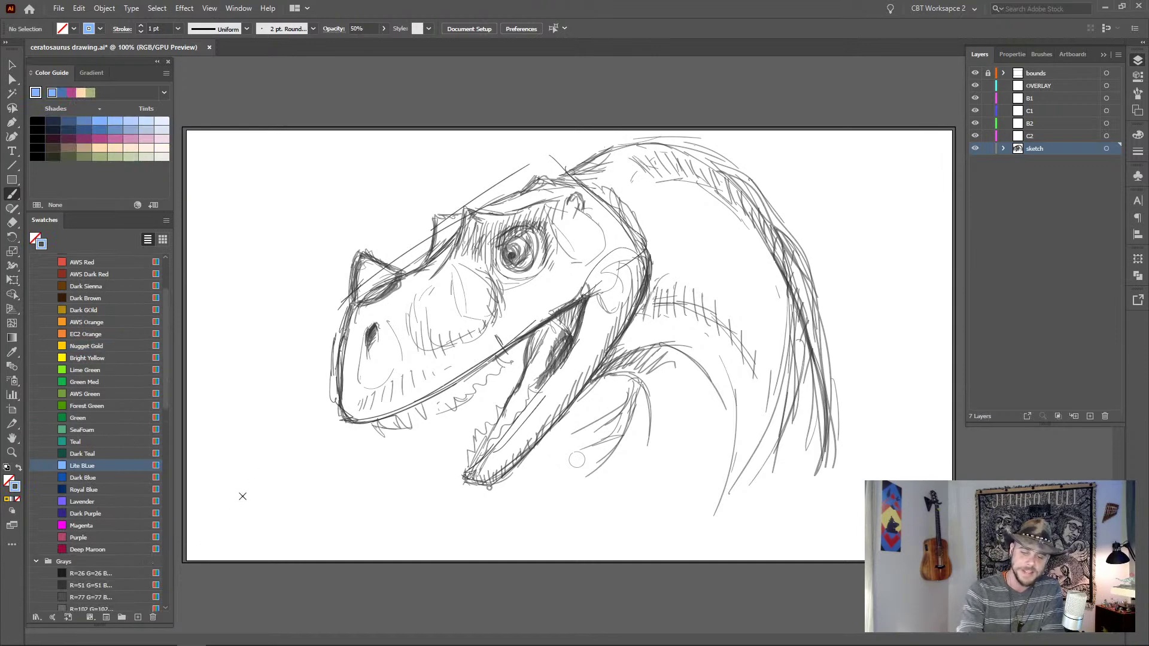
pyautogui.click(1042, 54)
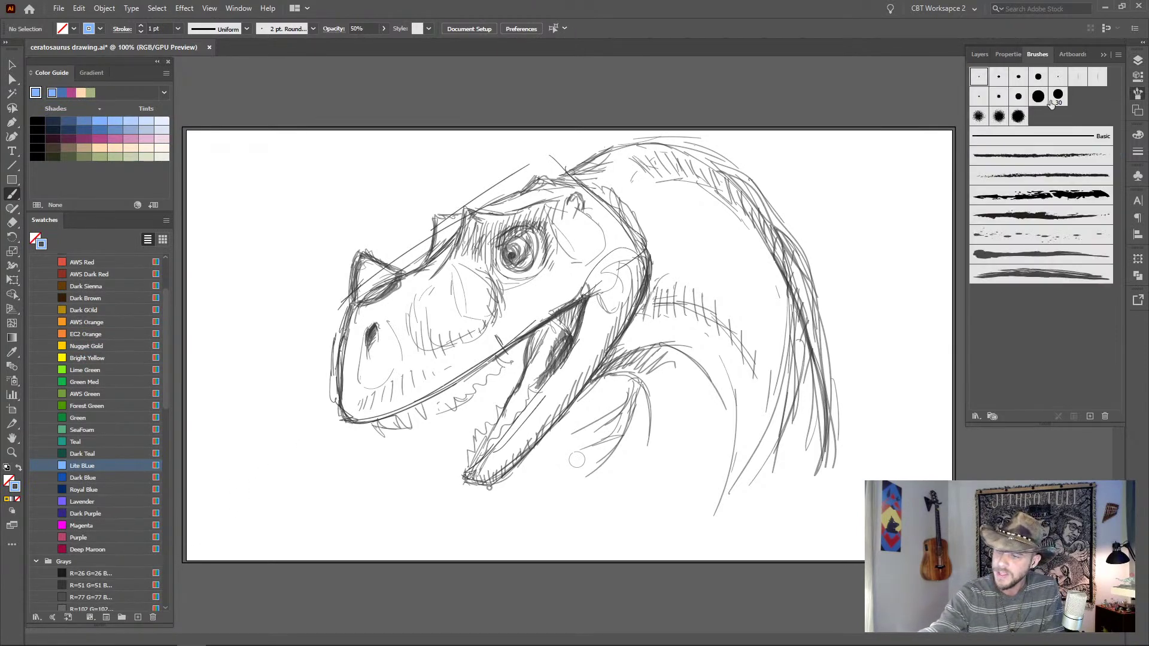
pyautogui.click(1038, 96)
pyautogui.click(980, 55)
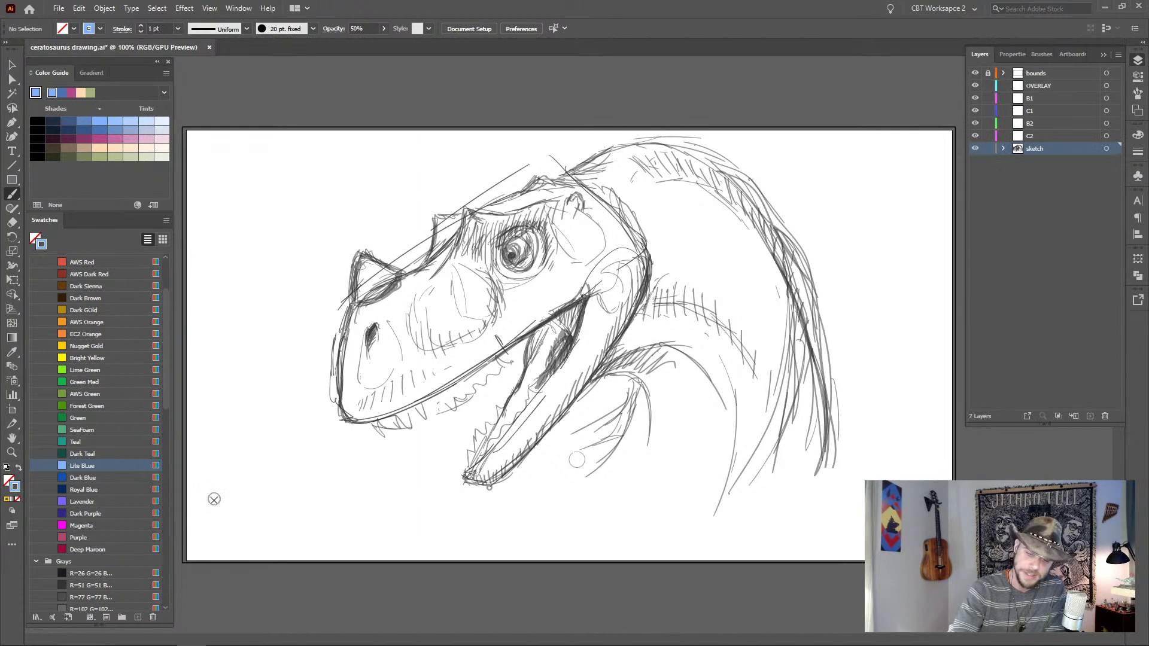
# - Paint a Lite Blue test patch in the empty area below the snout and overlap it with an AWS Dark Red patch
pyautogui.moveTo(215, 499)
pyautogui.mouseDown()
pyautogui.moveTo(257, 466)
pyautogui.moveTo(308, 509)
pyautogui.moveTo(303, 526)
pyautogui.mouseUp()
pyautogui.click(93, 276)
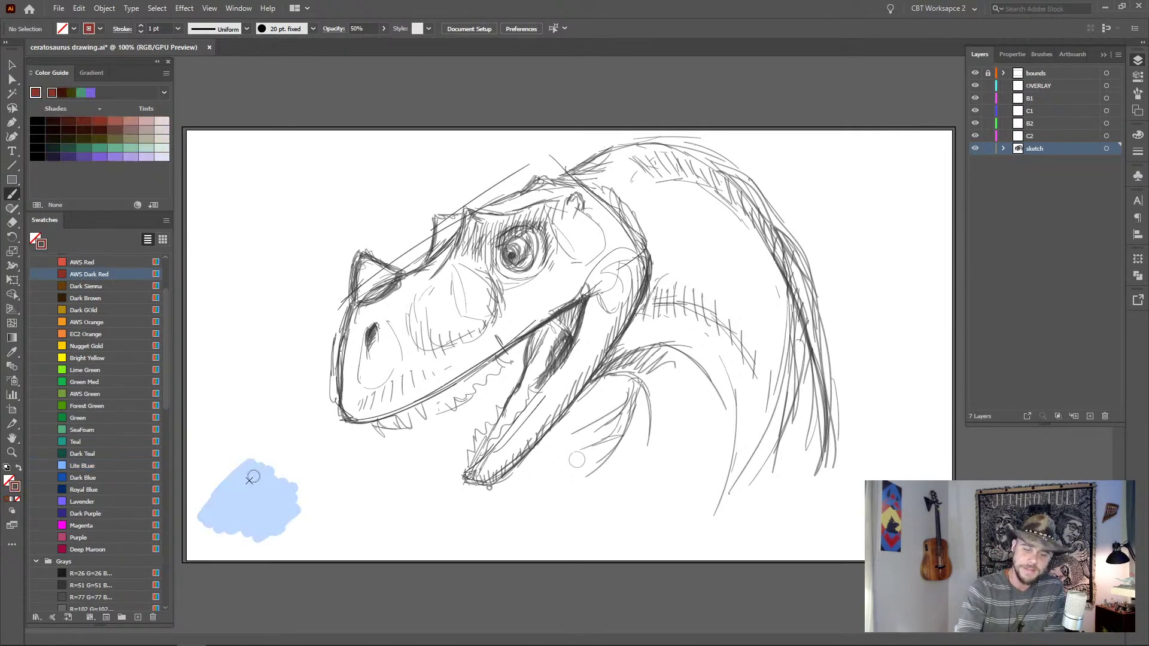
pyautogui.moveTo(236, 464)
pyautogui.mouseDown()
pyautogui.moveTo(266, 452)
pyautogui.moveTo(266, 476)
pyautogui.moveTo(302, 474)
pyautogui.moveTo(311, 501)
pyautogui.mouseUp()
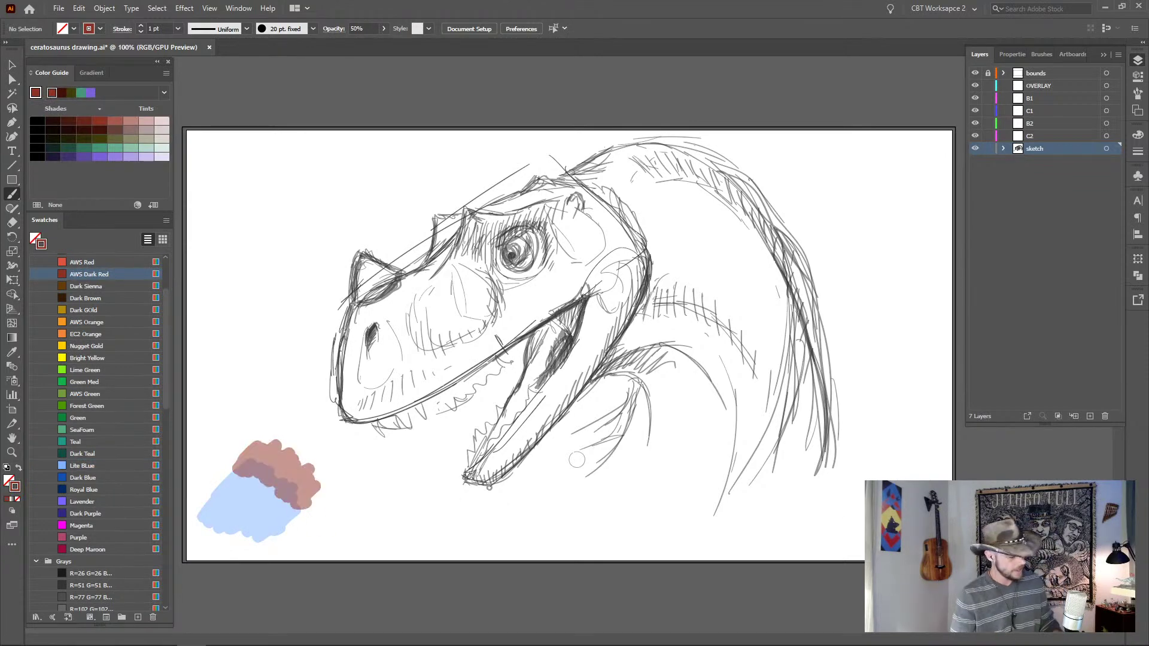
# - Undo the semi-transparent color test patches and set the brush opacity to 100%
pyautogui.hotkey('ctrl', 'z')
pyautogui.hotkey('ctrl', 'z')
pyautogui.hotkey('ctrl', 'z')
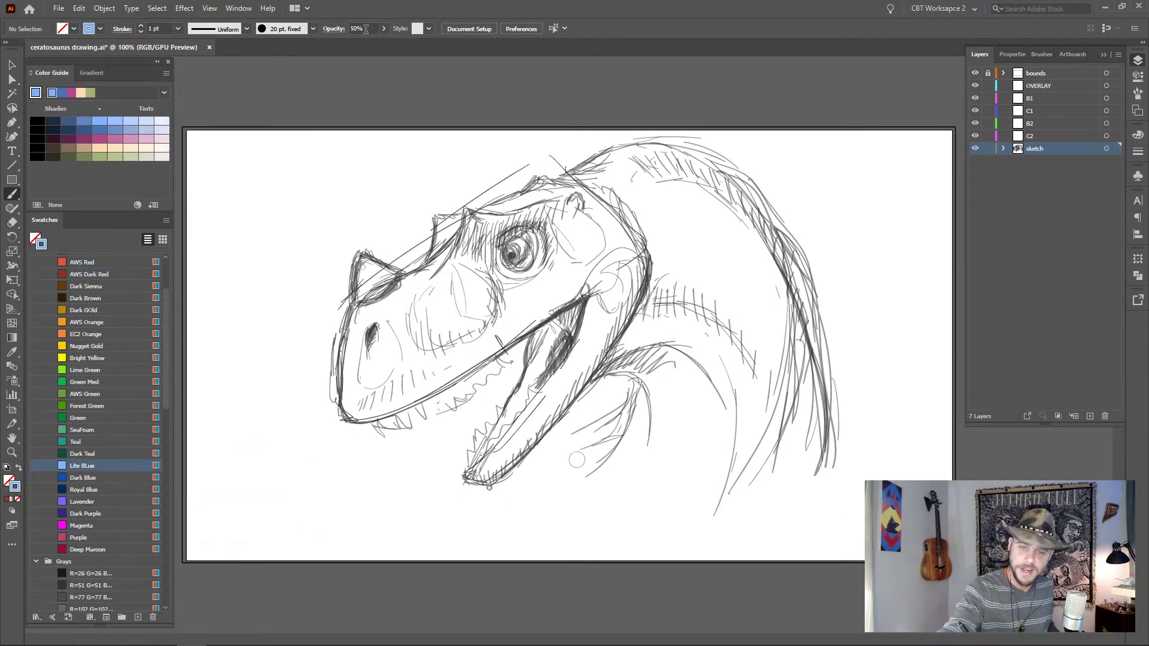
pyautogui.click(367, 29)
pyautogui.write('100')
pyautogui.press('Return')
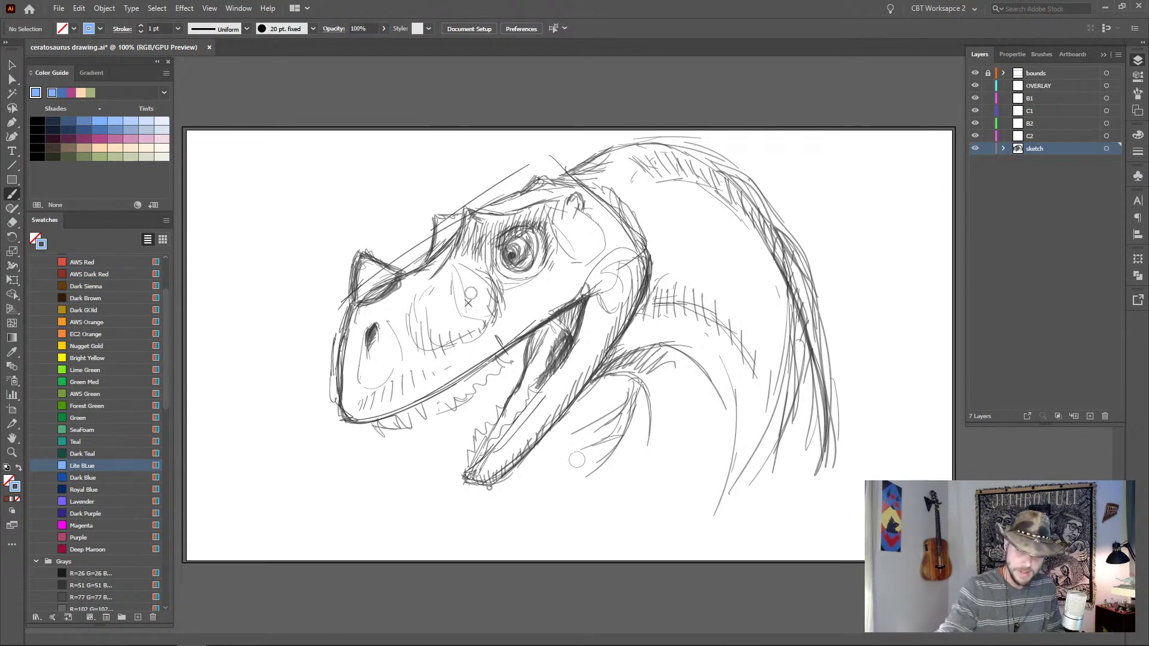
# - Paint a Lite Blue test patch at full opacity below the snout and overlap it with an AWS Dark Red patch
pyautogui.click(84, 477)
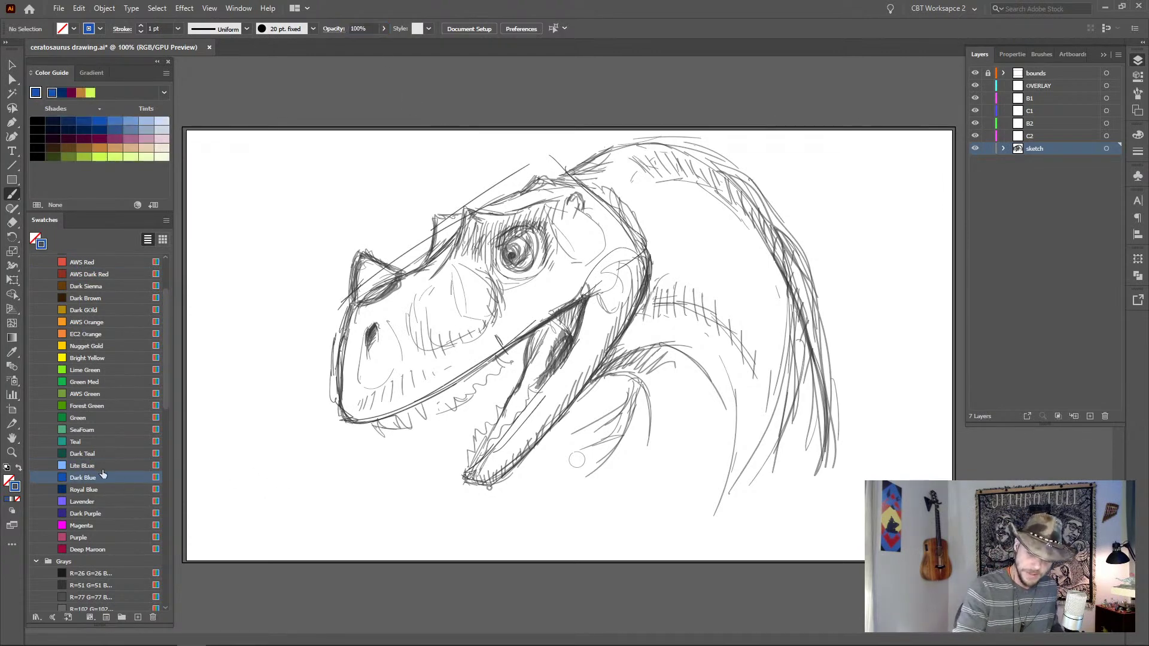
pyautogui.click(84, 466)
pyautogui.moveTo(226, 485)
pyautogui.mouseDown()
pyautogui.moveTo(216, 495)
pyautogui.moveTo(263, 472)
pyautogui.moveTo(236, 538)
pyautogui.moveTo(290, 521)
pyautogui.moveTo(264, 497)
pyautogui.mouseUp()
pyautogui.click(84, 274)
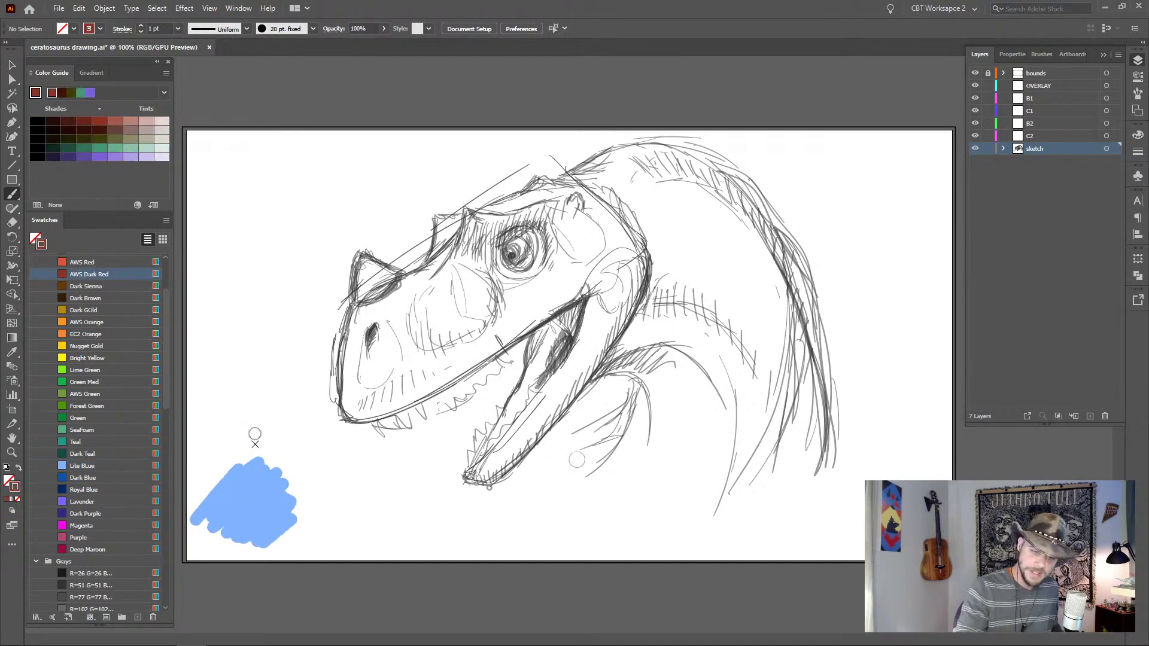
pyautogui.moveTo(246, 458)
pyautogui.mouseDown()
pyautogui.moveTo(279, 455)
pyautogui.moveTo(265, 484)
pyautogui.moveTo(303, 482)
pyautogui.moveTo(284, 513)
pyautogui.moveTo(306, 519)
pyautogui.mouseUp()
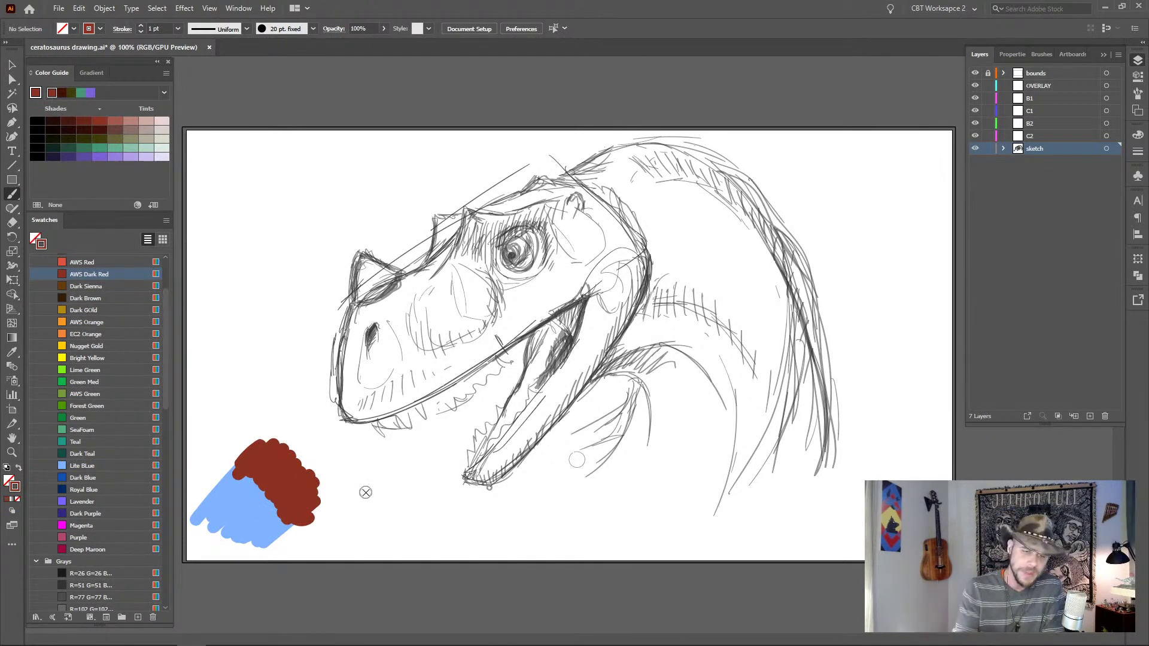
pyautogui.click(148, 122)
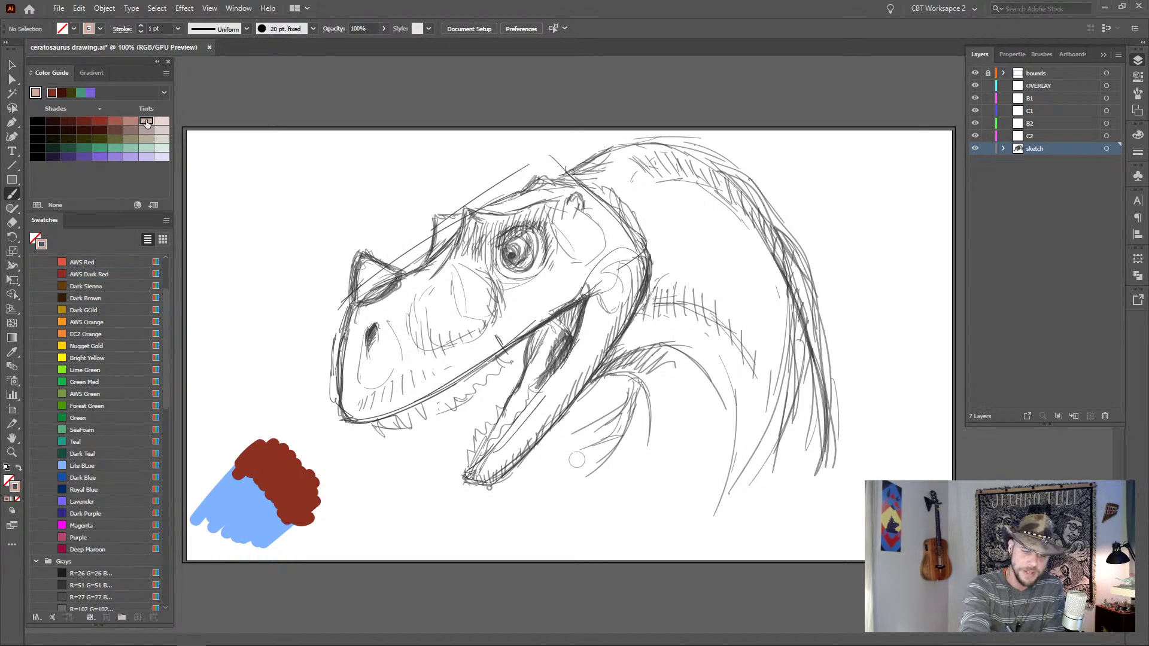
pyautogui.moveTo(278, 441); pyautogui.dragTo(263, 446)
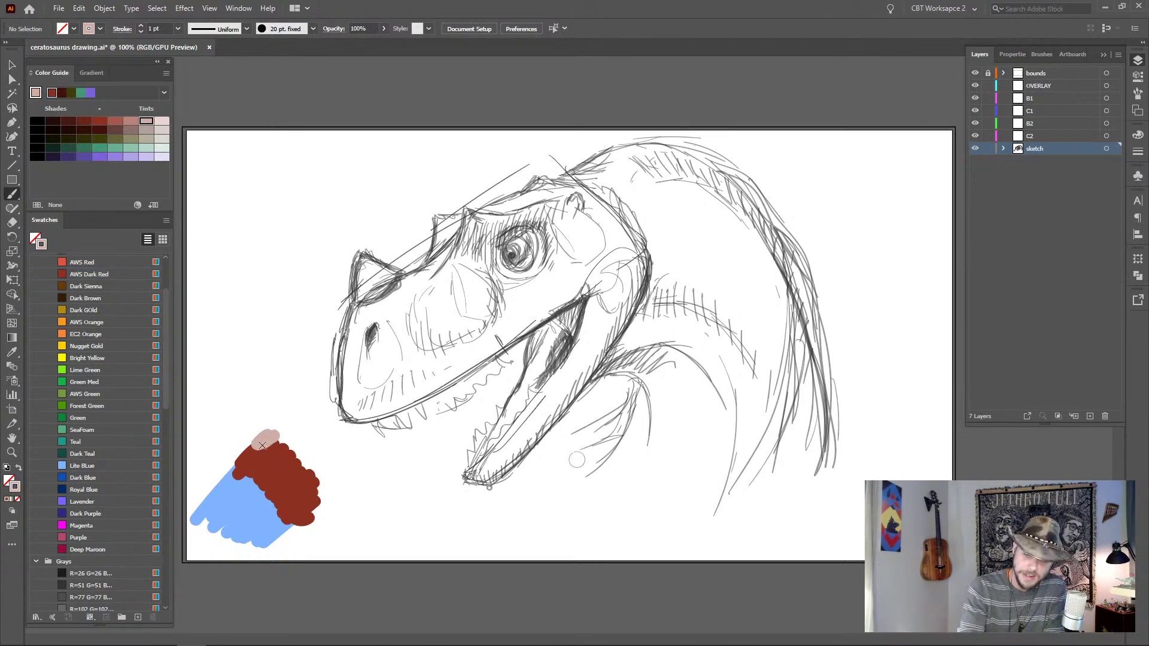
pyautogui.hotkey('ctrl', 'z')
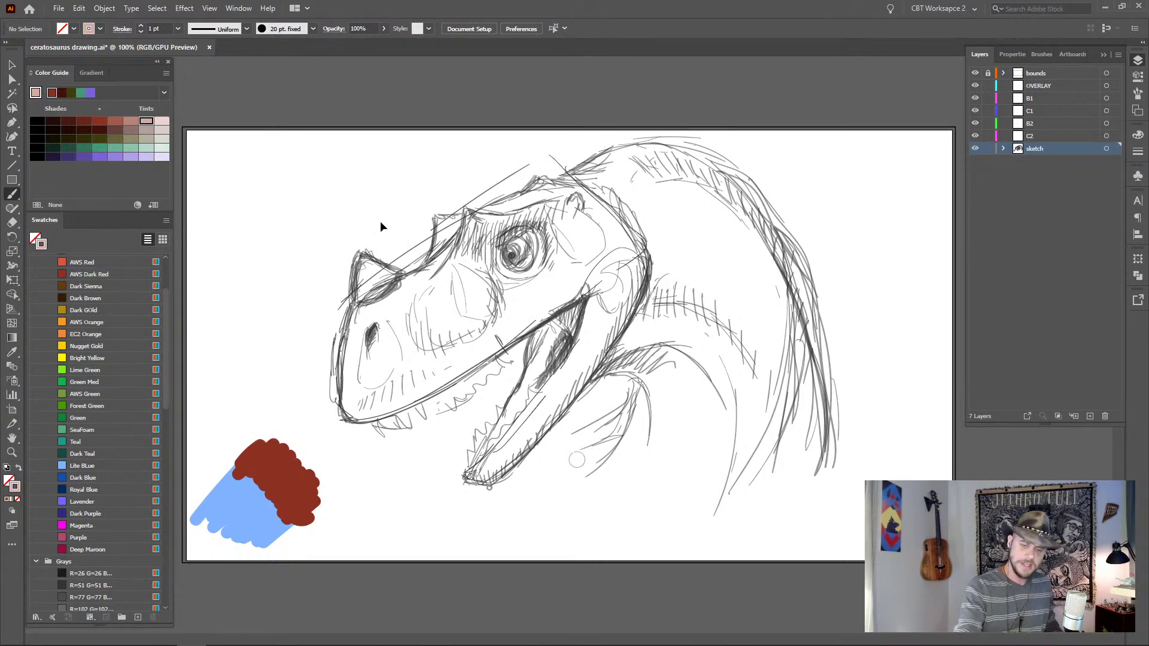
pyautogui.click(161, 122)
pyautogui.moveTo(278, 450)
pyautogui.mouseDown()
pyautogui.moveTo(250, 448)
pyautogui.moveTo(286, 438)
pyautogui.mouseUp()
pyautogui.hotkey('ctrl', 'z')
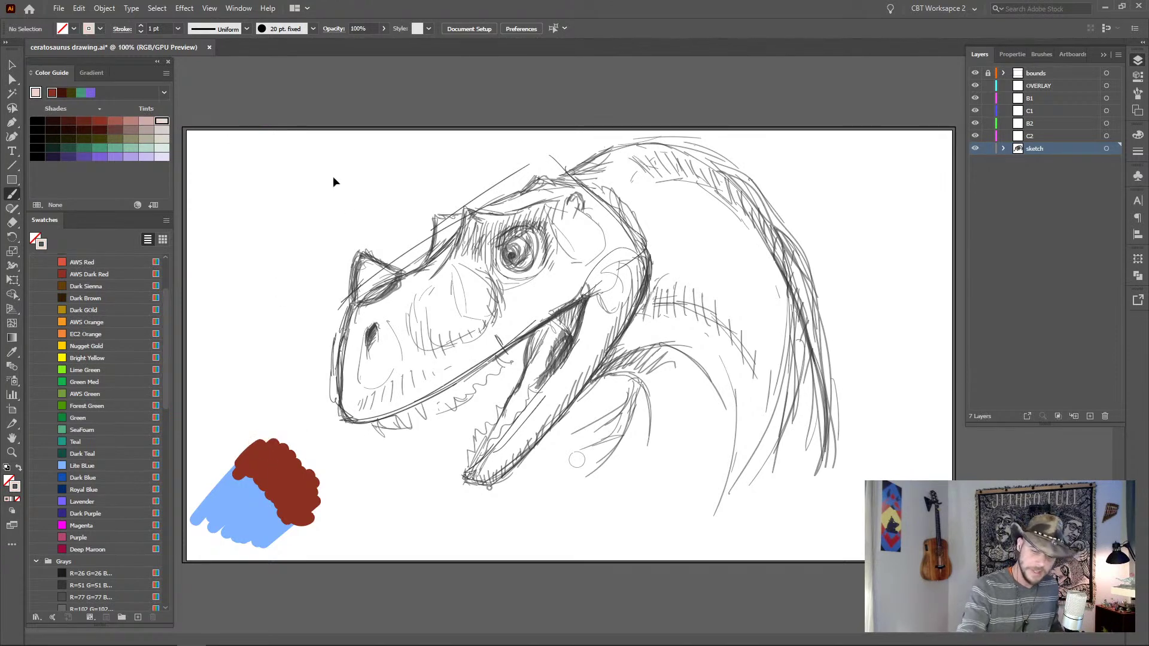
# - Paint a medium red tint along the red patch's upper edge and a very dark red shade down its outer side
pyautogui.click(131, 121)
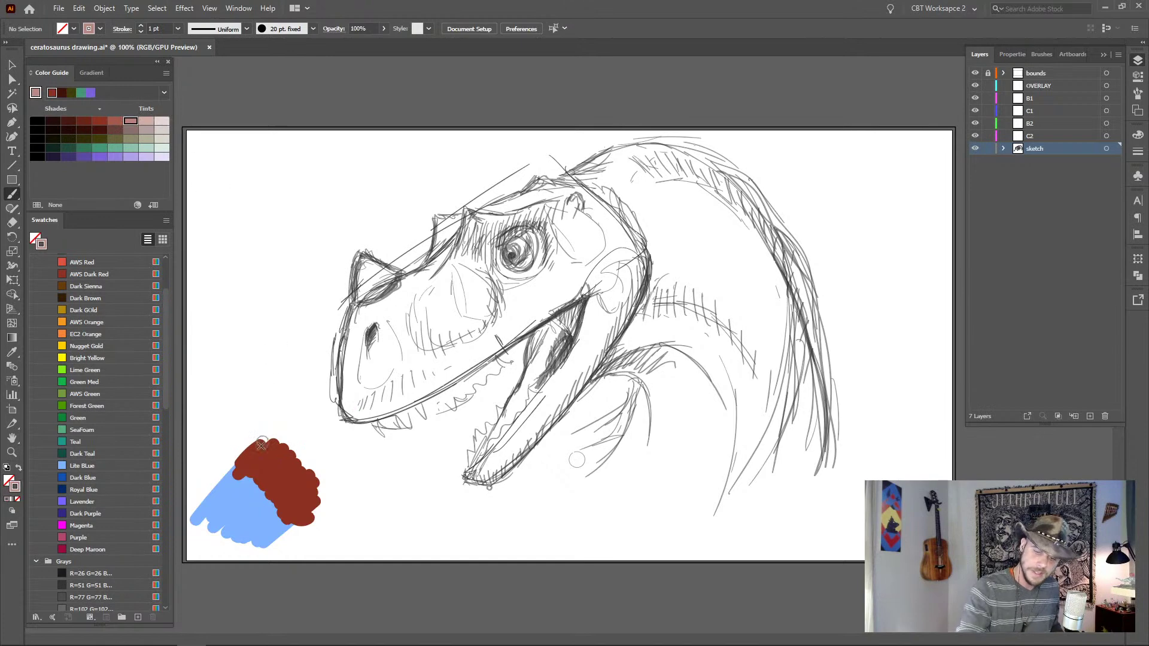
pyautogui.moveTo(257, 443)
pyautogui.mouseDown()
pyautogui.moveTo(293, 450)
pyautogui.moveTo(228, 480)
pyautogui.mouseUp()
pyautogui.click(68, 122)
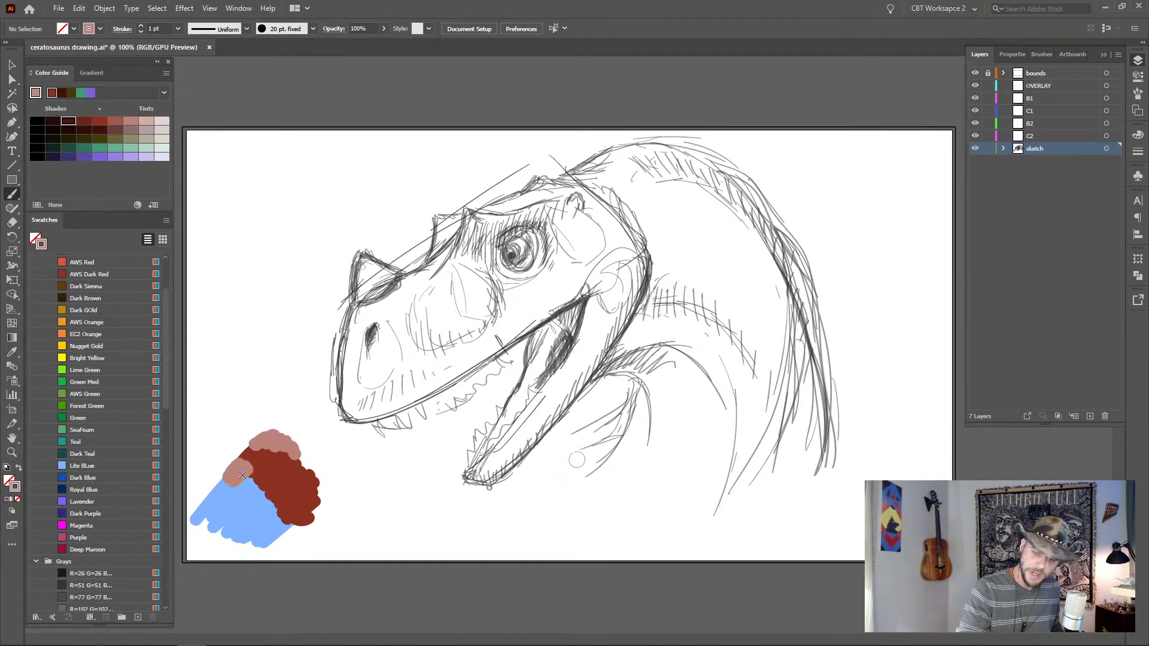
pyautogui.hotkey('ctrl', 'z')
pyautogui.click(69, 121)
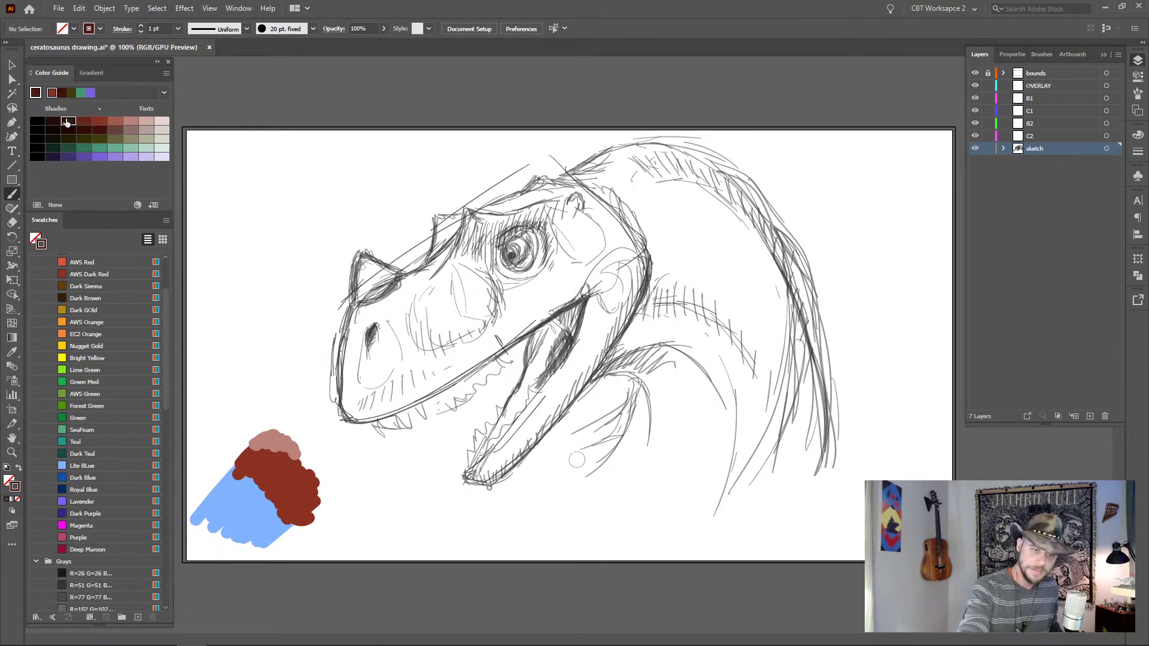
pyautogui.moveTo(300, 470)
pyautogui.mouseDown()
pyautogui.moveTo(315, 471)
pyautogui.moveTo(326, 497)
pyautogui.moveTo(317, 508)
pyautogui.mouseUp()
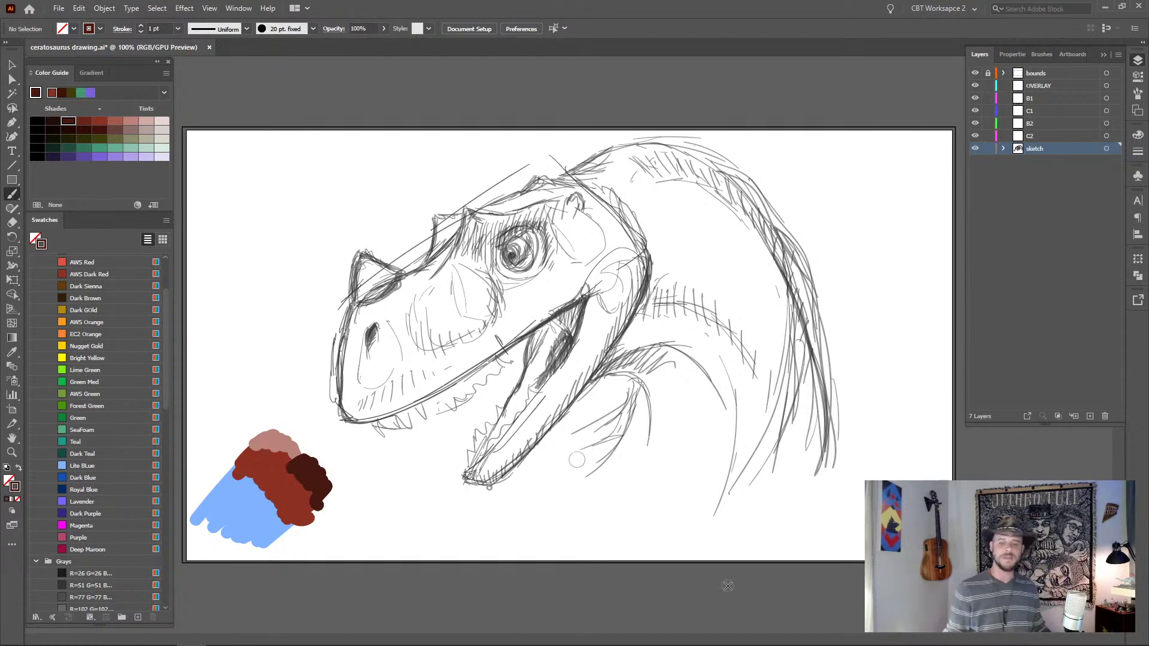
# - Paint a darker shade of Lite Blue along the lower edge of the blue test patch
pyautogui.click(82, 467)
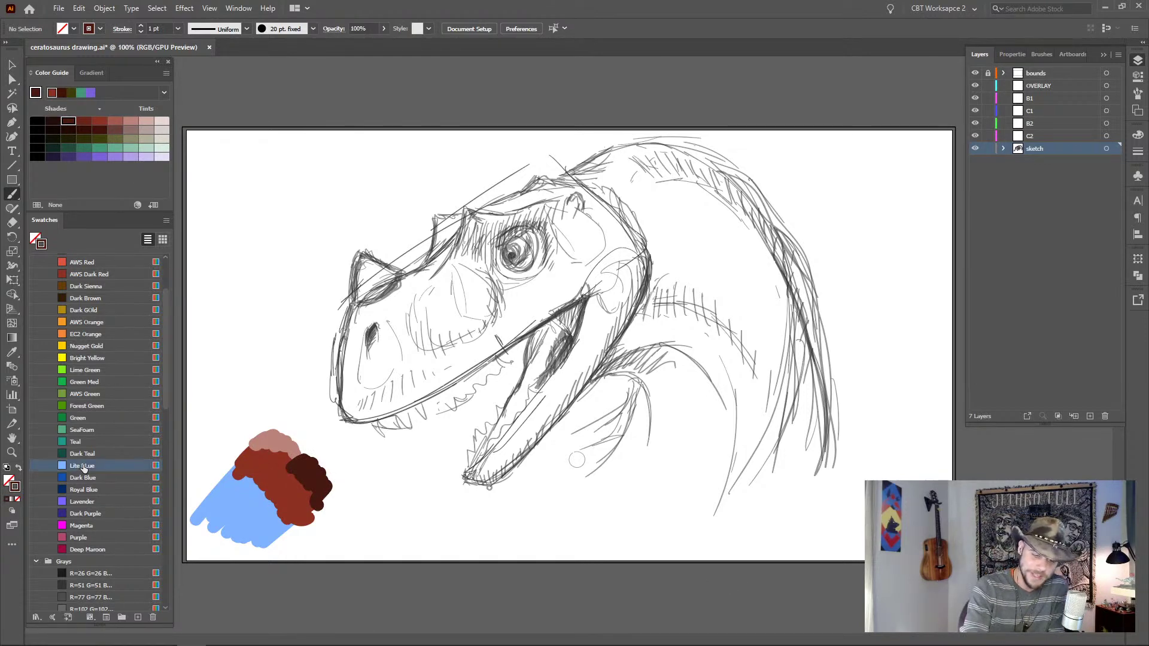
pyautogui.click(89, 122)
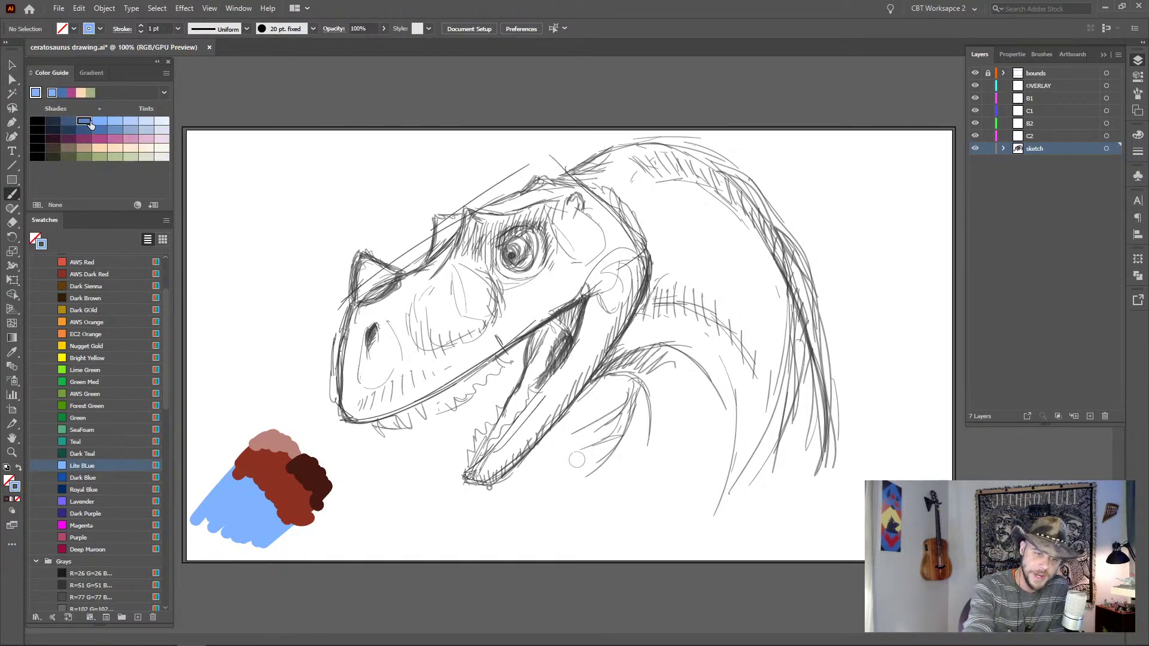
pyautogui.click(69, 122)
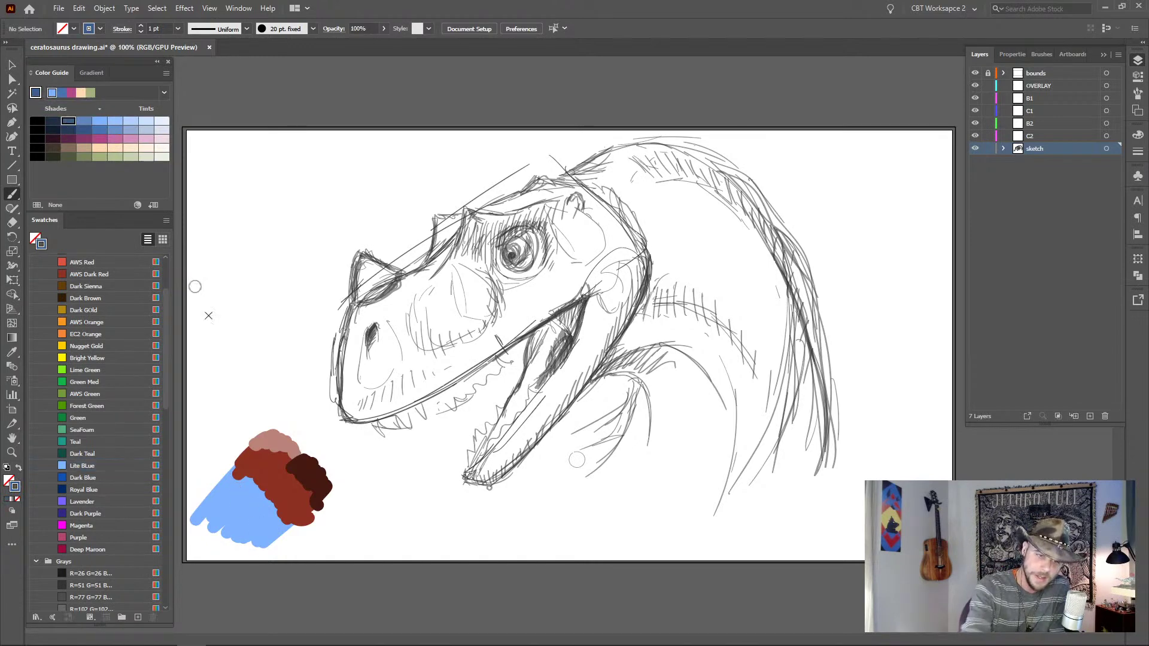
pyautogui.moveTo(227, 537)
pyautogui.mouseDown()
pyautogui.moveTo(264, 544)
pyautogui.moveTo(295, 530)
pyautogui.mouseUp()
# - Paint the palest tint of Lite Blue over the outer side of the blue test patch
pyautogui.click(162, 121)
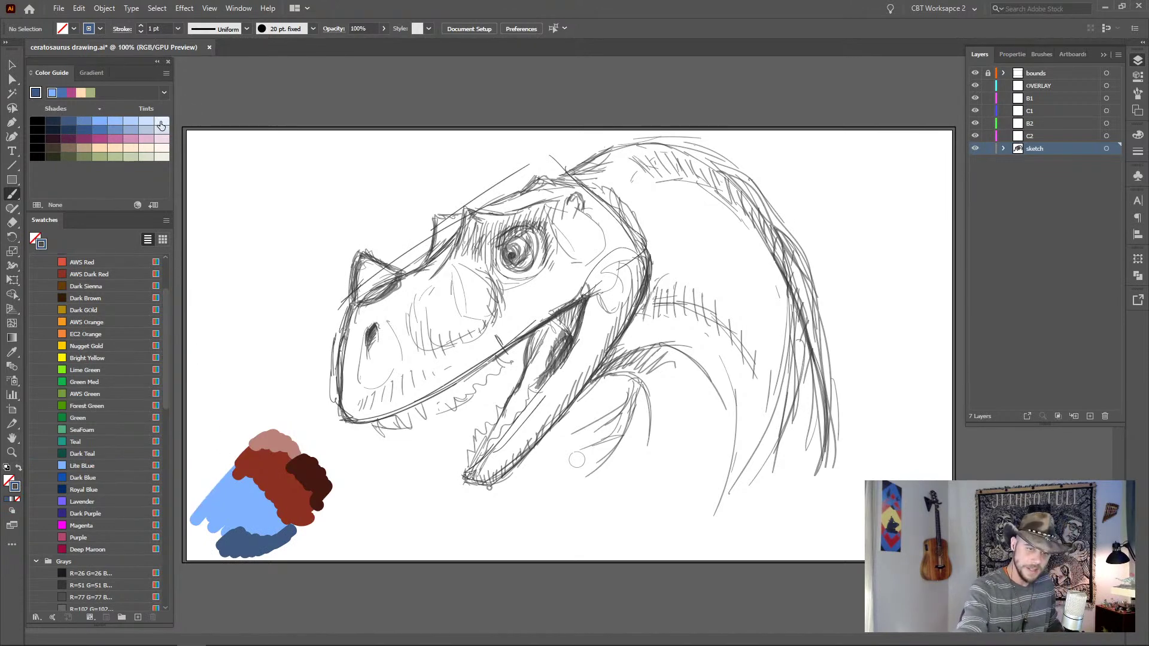
pyautogui.click(161, 122)
pyautogui.moveTo(243, 494)
pyautogui.mouseDown()
pyautogui.moveTo(197, 510)
pyautogui.moveTo(221, 485)
pyautogui.mouseUp()
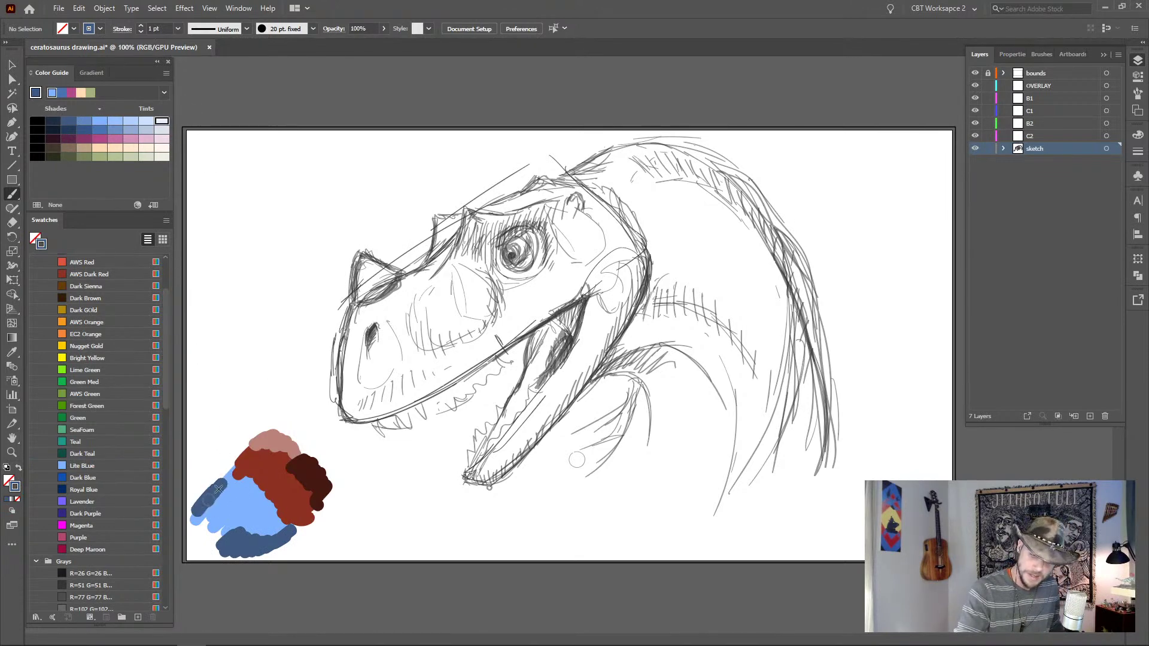
pyautogui.click(162, 121)
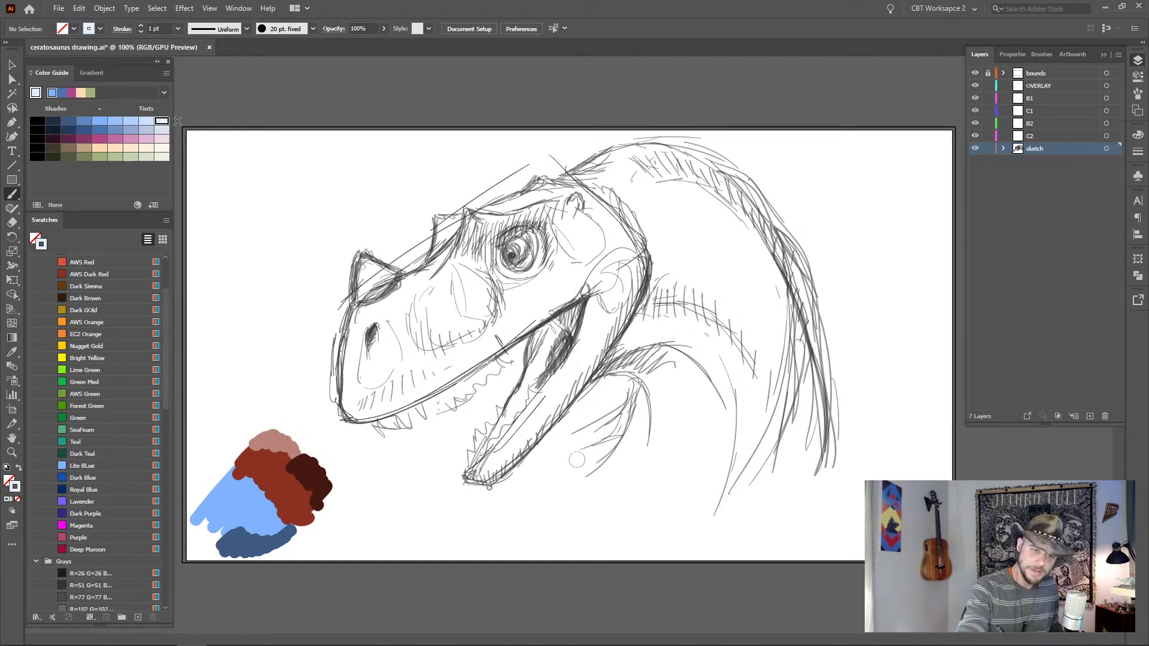
pyautogui.moveTo(203, 510)
pyautogui.mouseDown()
pyautogui.moveTo(225, 487)
pyautogui.moveTo(214, 507)
pyautogui.moveTo(231, 547)
pyautogui.mouseUp()
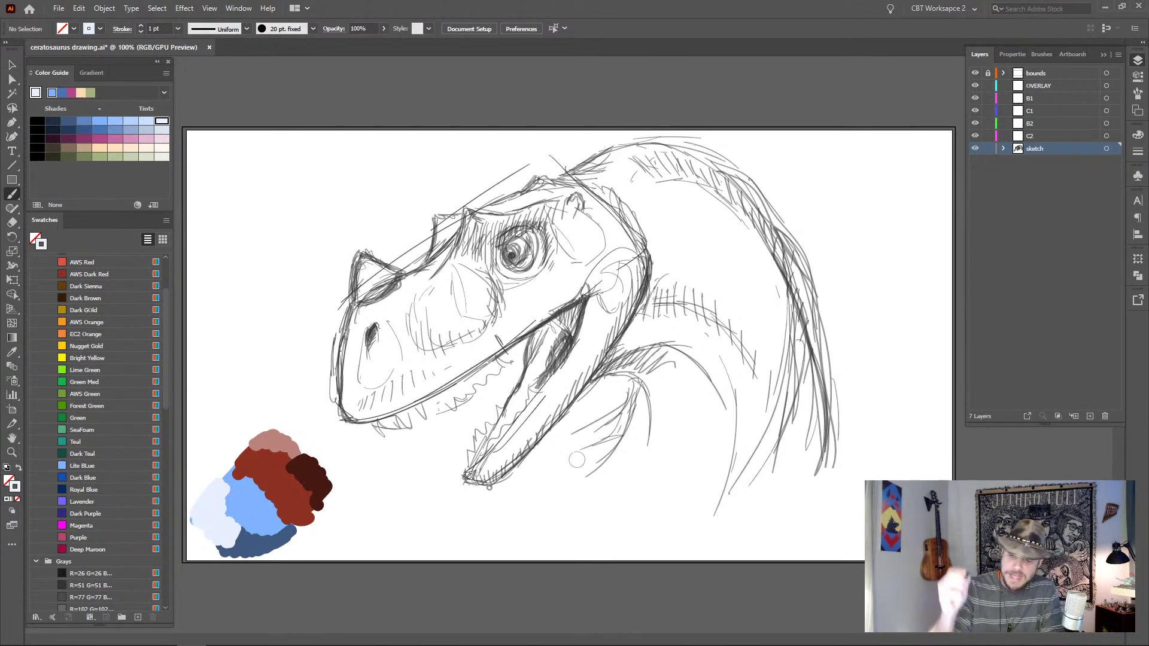
# - Switch back to the 2 pt round brush with a DarkGray stroke at 50% opacity
pyautogui.click(1044, 54)
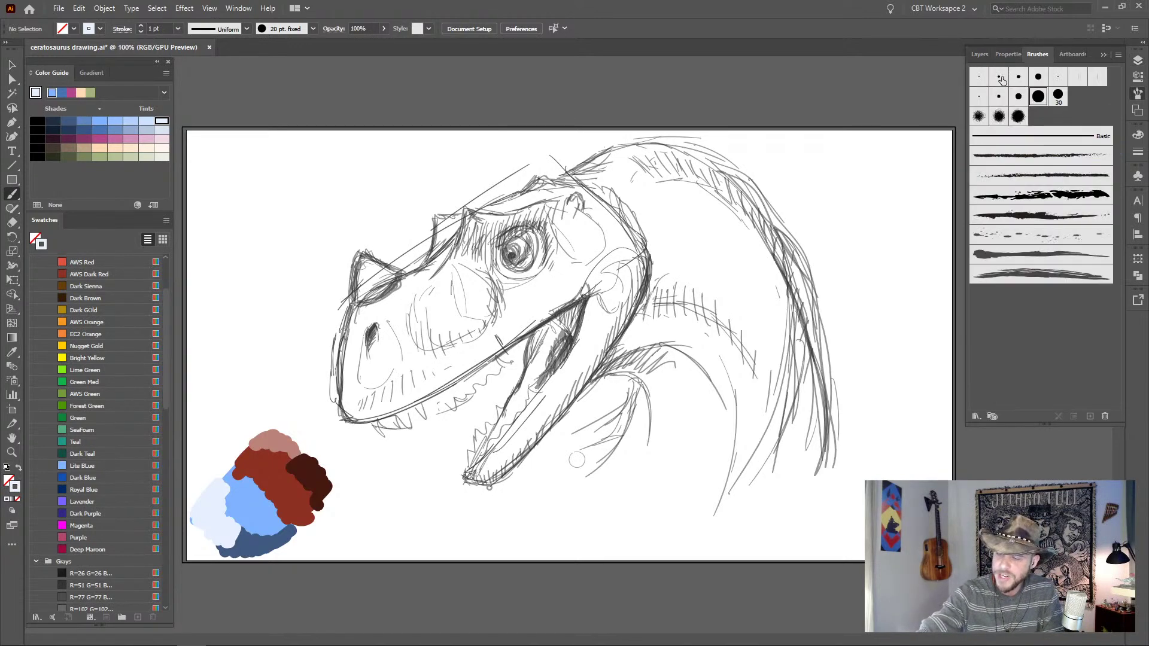
pyautogui.click(980, 77)
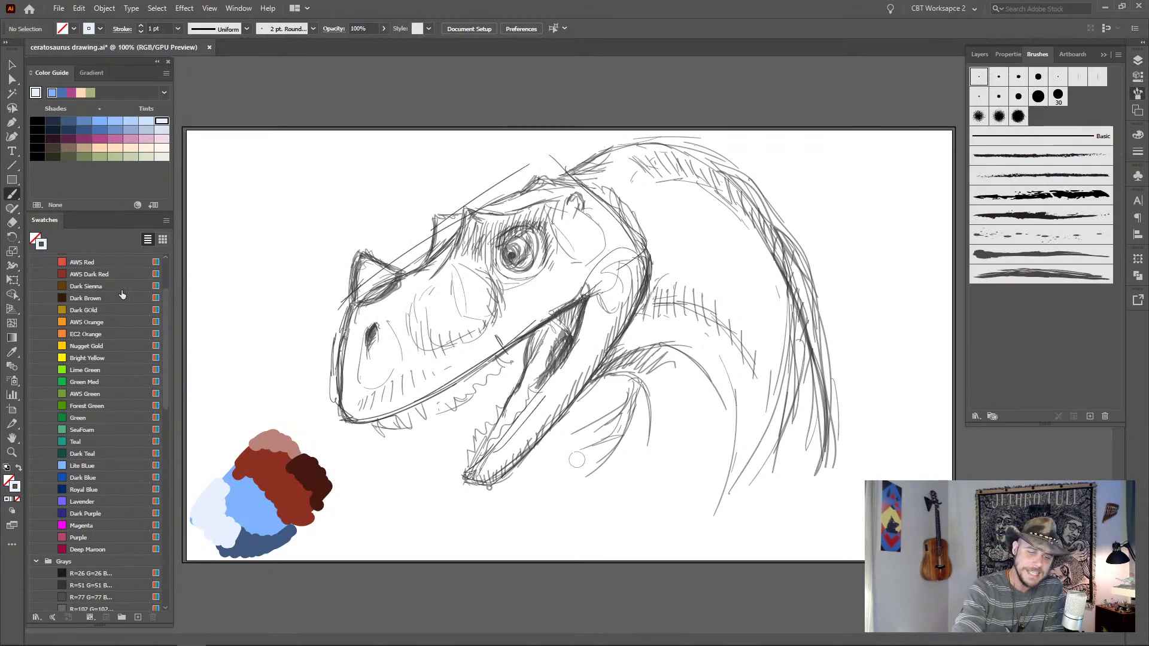
pyautogui.moveTo(164, 301); pyautogui.dragTo(166, 272)
pyautogui.click(97, 318)
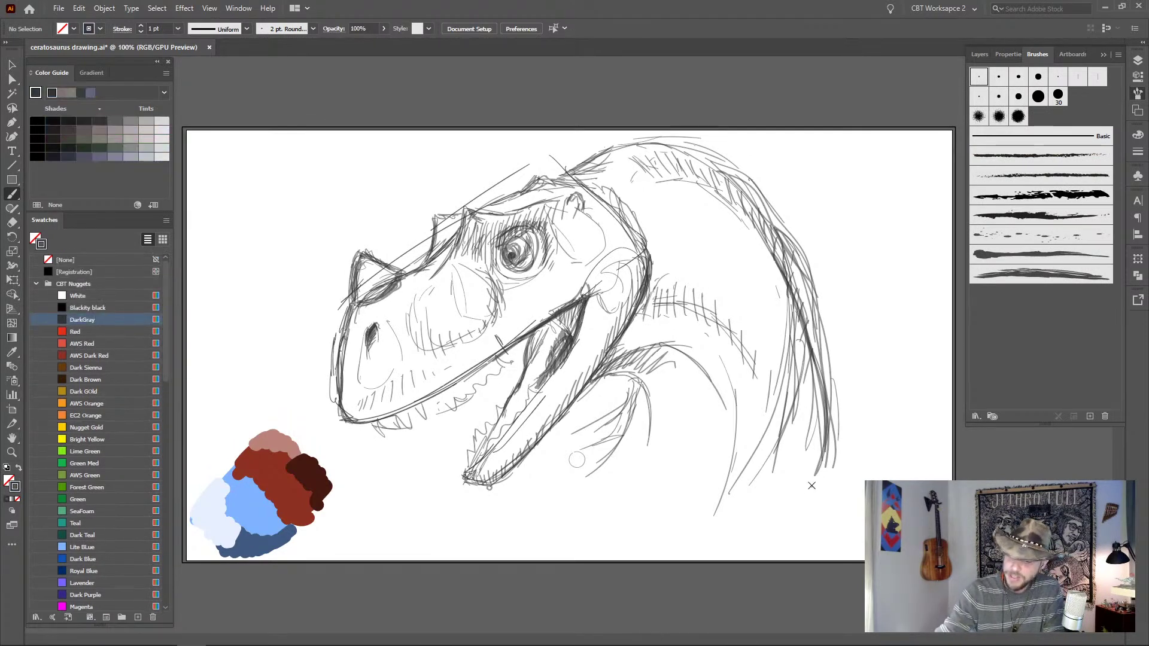
pyautogui.click(371, 25)
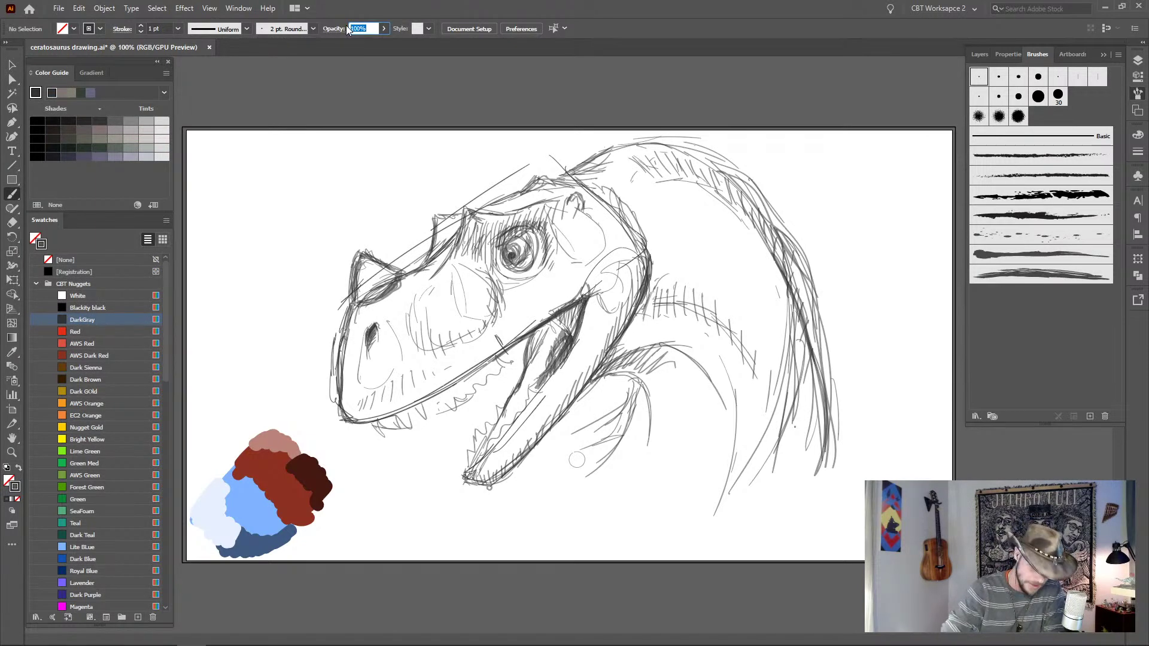
pyautogui.write('50')
pyautogui.press('Return')
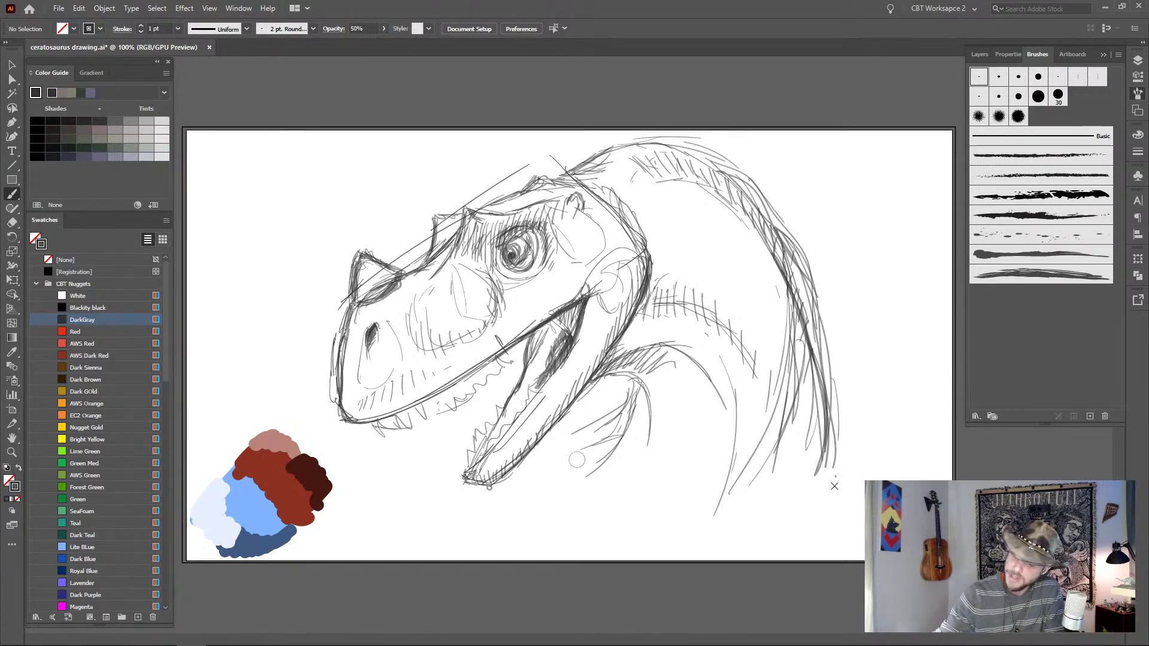
# - Extend the back-of-neck line down toward the artboard's lower edge and add short hatch strokes beneath the throat
pyautogui.moveTo(809, 507)
pyautogui.mouseDown()
pyautogui.moveTo(832, 407)
pyautogui.moveTo(805, 536)
pyautogui.moveTo(835, 399)
pyautogui.moveTo(805, 530)
pyautogui.mouseUp()
pyautogui.moveTo(829, 426); pyautogui.dragTo(781, 546)
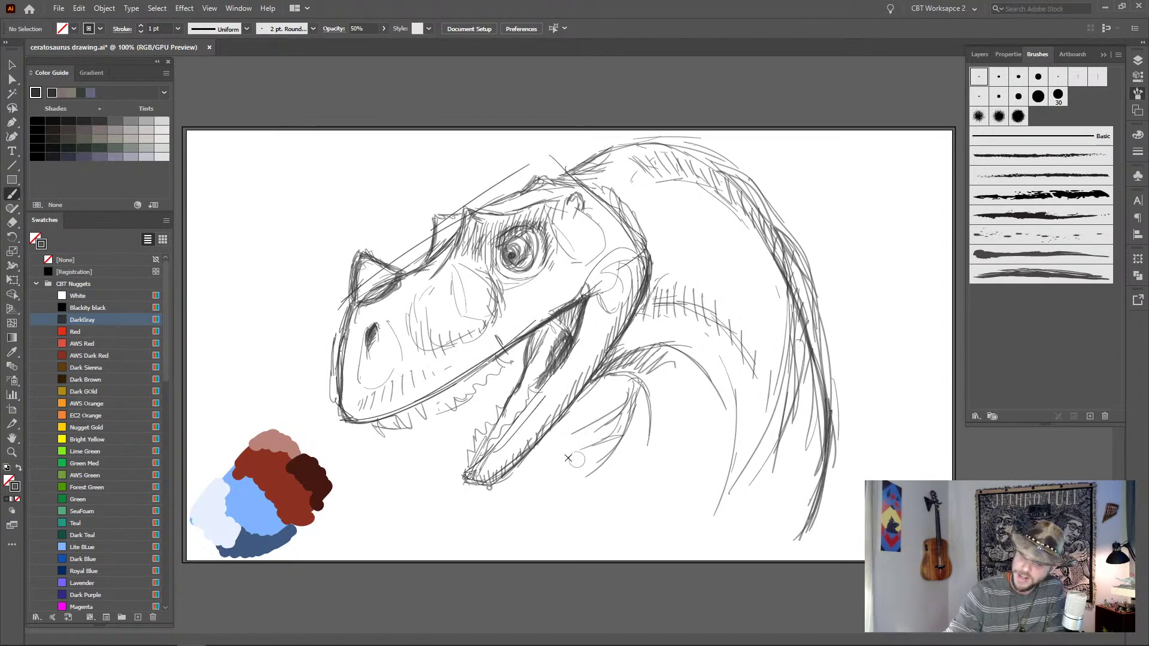
pyautogui.moveTo(573, 457)
pyautogui.mouseDown()
pyautogui.moveTo(611, 429)
pyautogui.moveTo(562, 479)
pyautogui.mouseUp()
pyautogui.moveTo(610, 419); pyautogui.dragTo(579, 444)
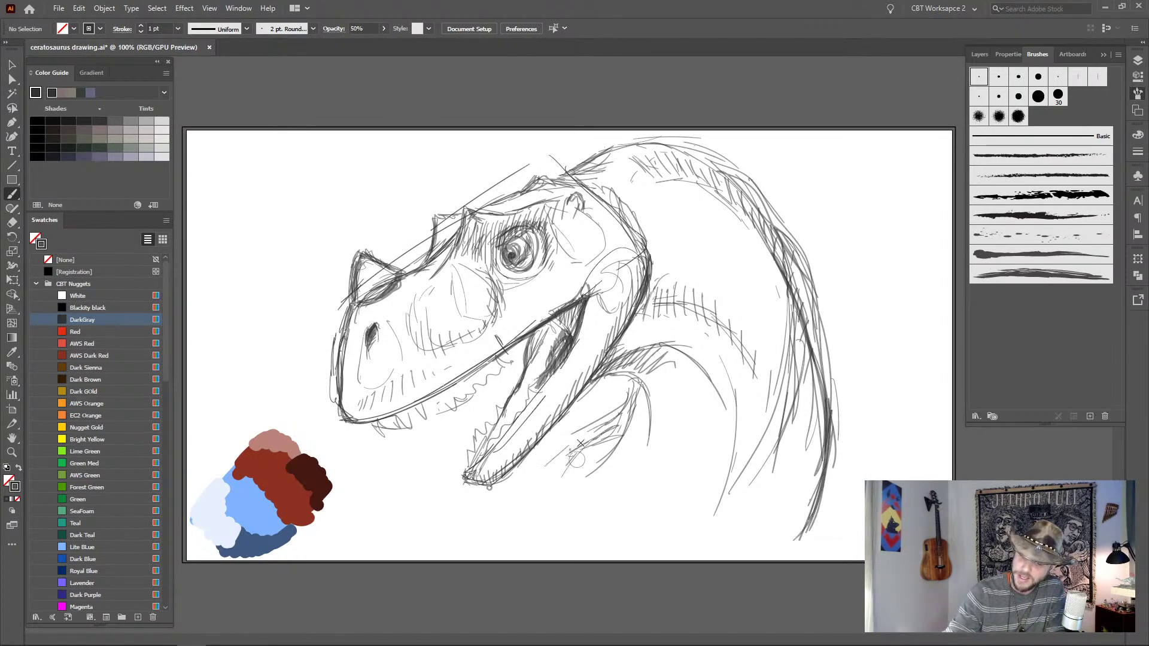
pyautogui.moveTo(398, 492)
pyautogui.mouseDown()
pyautogui.moveTo(443, 477)
pyautogui.moveTo(357, 518)
pyautogui.mouseUp()
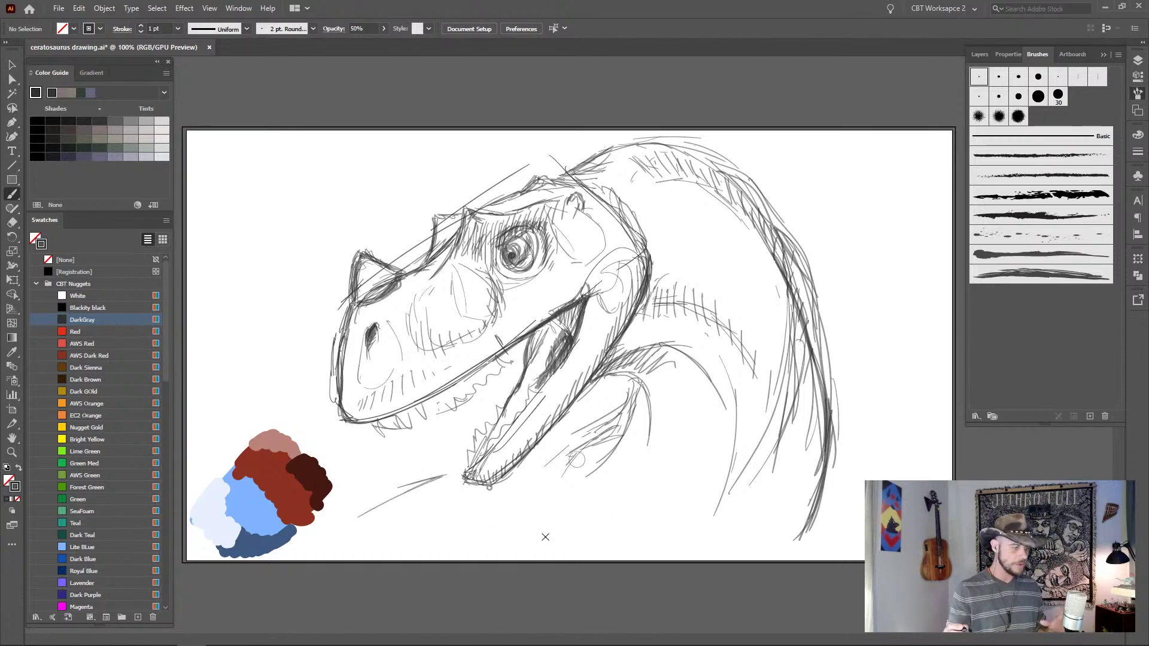
pyautogui.hotkey('ctrl', 'z')
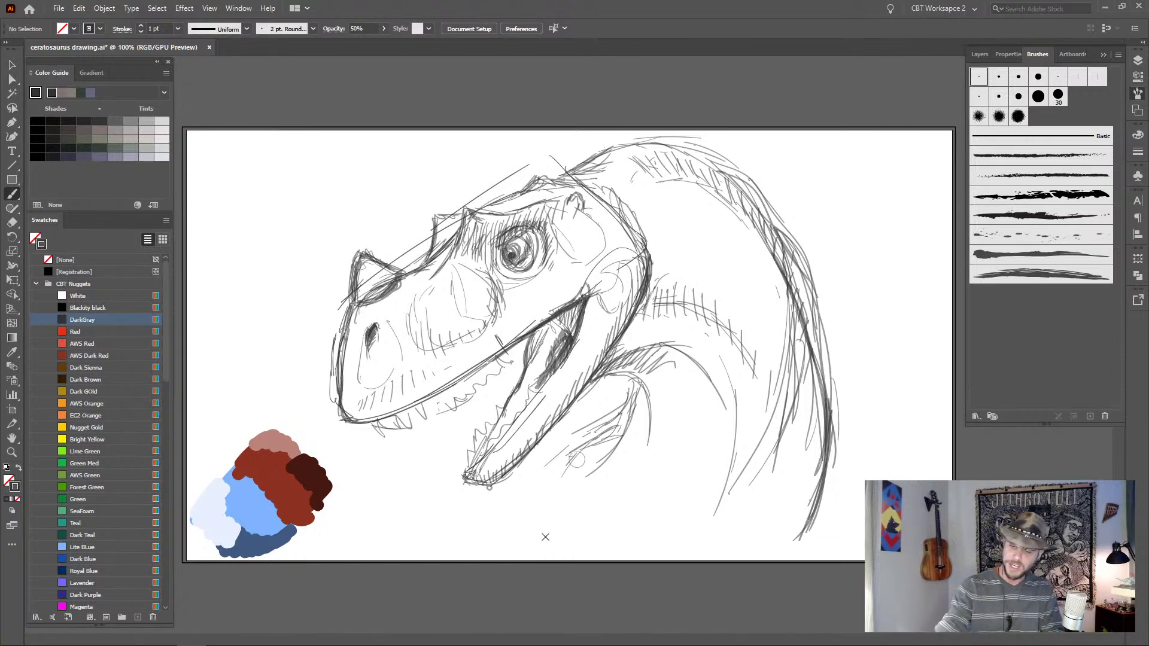
# - Darken the throat curve below the jaw with long, dense strokes and shade the fold at its upper end
pyautogui.moveTo(577, 477)
pyautogui.mouseDown()
pyautogui.moveTo(628, 410)
pyautogui.moveTo(633, 376)
pyautogui.mouseUp()
pyautogui.moveTo(572, 498)
pyautogui.mouseDown()
pyautogui.moveTo(629, 408)
pyautogui.moveTo(570, 484)
pyautogui.moveTo(622, 413)
pyautogui.moveTo(573, 463)
pyautogui.moveTo(599, 446)
pyautogui.moveTo(629, 382)
pyautogui.moveTo(632, 395)
pyautogui.moveTo(617, 374)
pyautogui.moveTo(637, 380)
pyautogui.moveTo(632, 373)
pyautogui.moveTo(636, 402)
pyautogui.mouseUp()
pyautogui.moveTo(653, 362); pyautogui.dragTo(644, 426)
pyautogui.moveTo(644, 383); pyautogui.dragTo(595, 466)
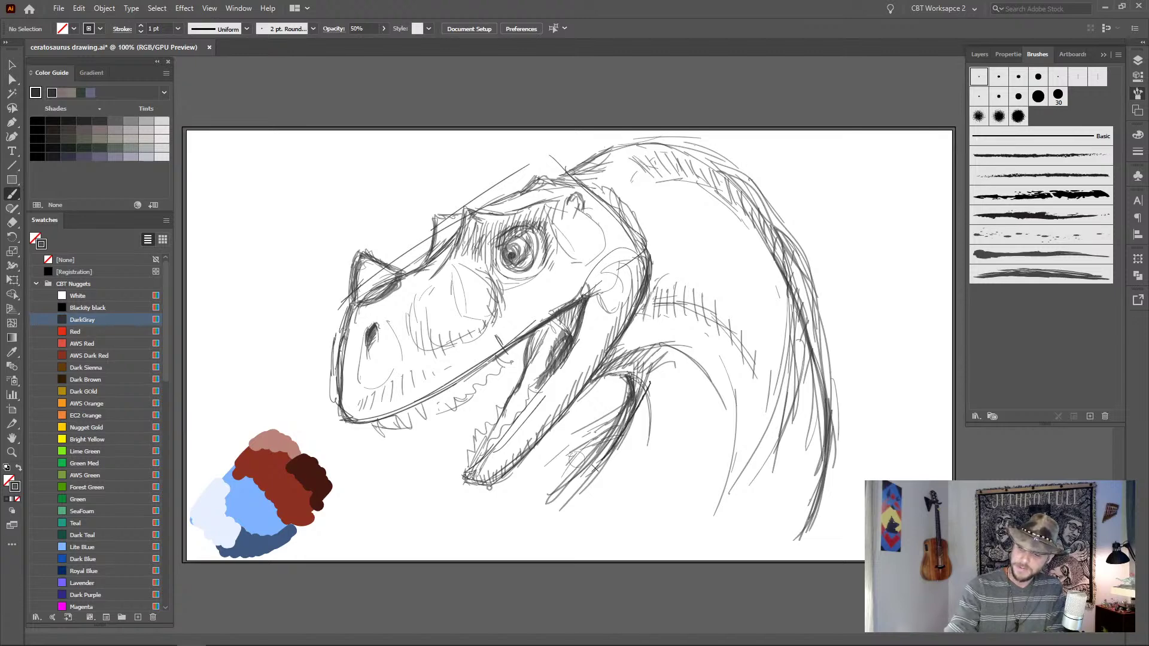
pyautogui.moveTo(647, 407); pyautogui.dragTo(629, 447)
pyautogui.moveTo(616, 366)
pyautogui.mouseDown()
pyautogui.moveTo(604, 377)
pyautogui.moveTo(655, 366)
pyautogui.moveTo(640, 392)
pyautogui.mouseUp()
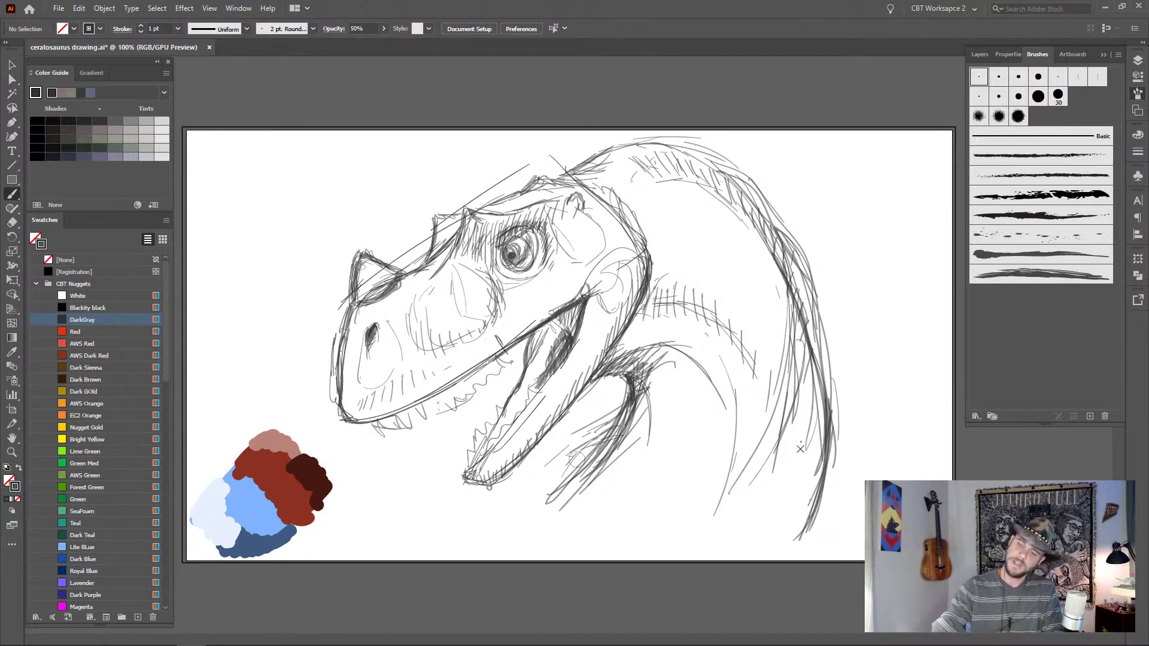
# - Thicken the back-of-neck outline down to its lower end and extend the front neck line downward
pyautogui.moveTo(819, 361)
pyautogui.mouseDown()
pyautogui.moveTo(789, 261)
pyautogui.moveTo(795, 254)
pyautogui.moveTo(819, 358)
pyautogui.moveTo(796, 244)
pyautogui.moveTo(740, 177)
pyautogui.moveTo(794, 254)
pyautogui.moveTo(826, 415)
pyautogui.mouseUp()
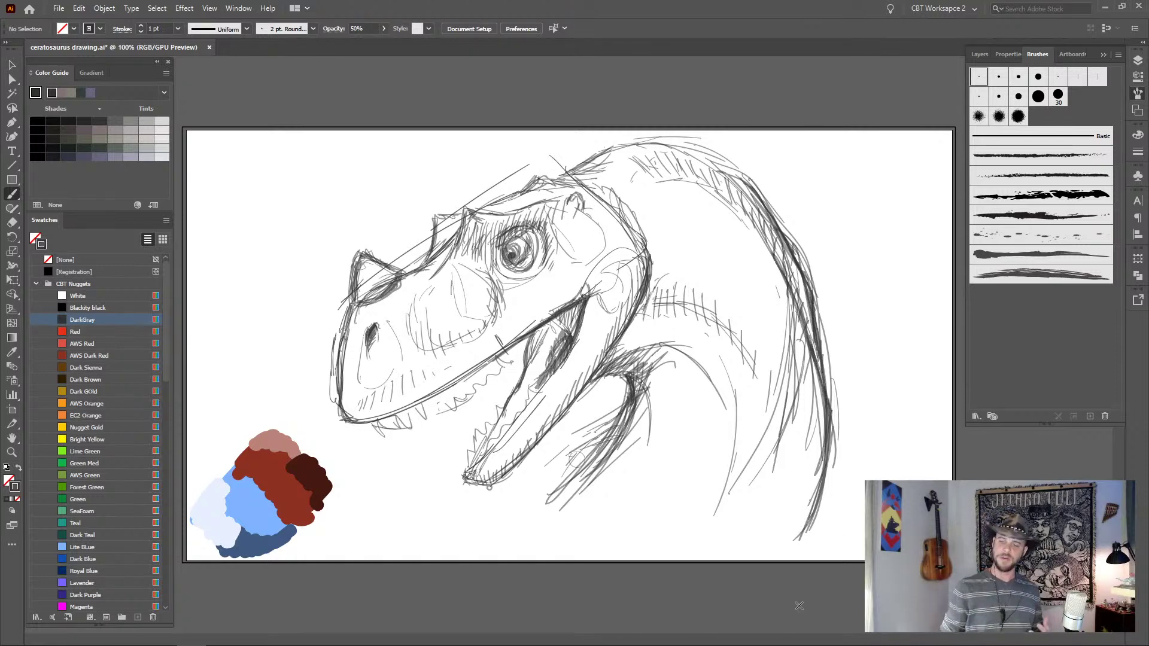
pyautogui.moveTo(802, 541); pyautogui.dragTo(831, 478)
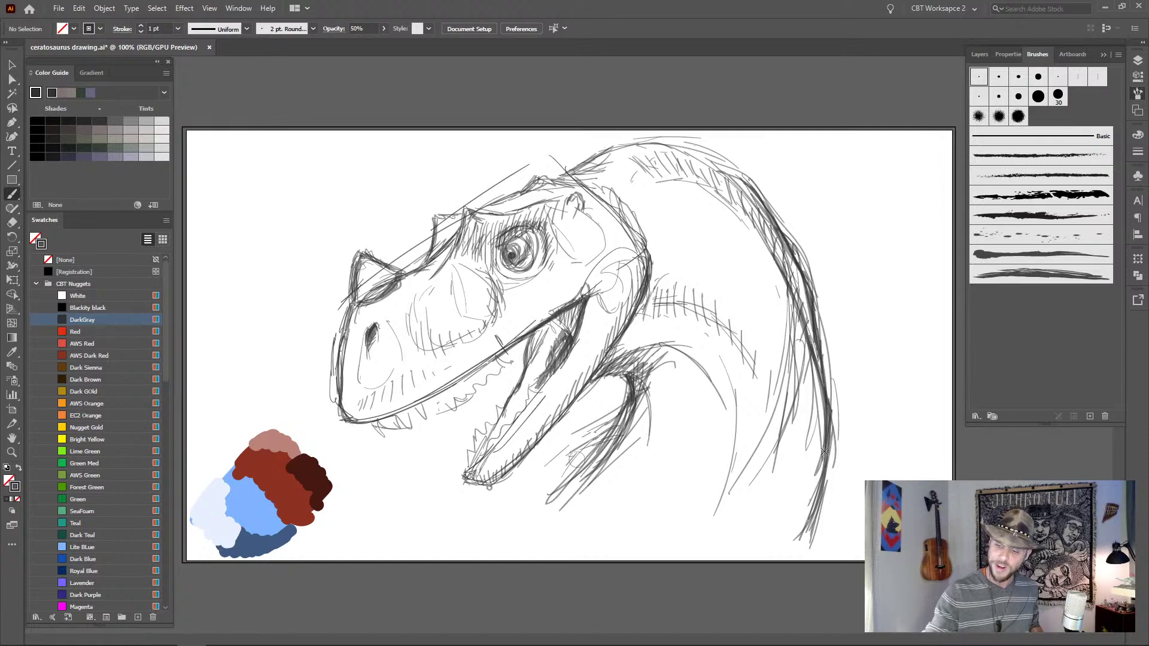
pyautogui.moveTo(823, 520)
pyautogui.mouseDown()
pyautogui.moveTo(825, 418)
pyautogui.moveTo(819, 525)
pyautogui.mouseUp()
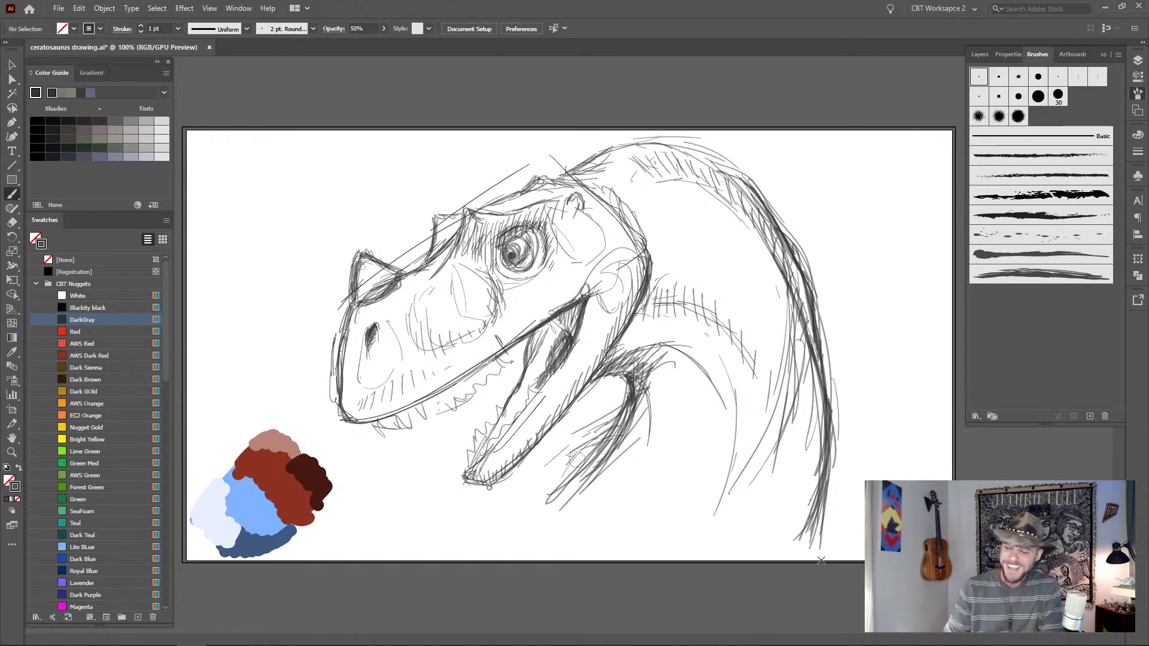
pyautogui.moveTo(709, 374)
pyautogui.mouseDown()
pyautogui.moveTo(723, 475)
pyautogui.moveTo(683, 544)
pyautogui.moveTo(718, 391)
pyautogui.moveTo(675, 534)
pyautogui.mouseUp()
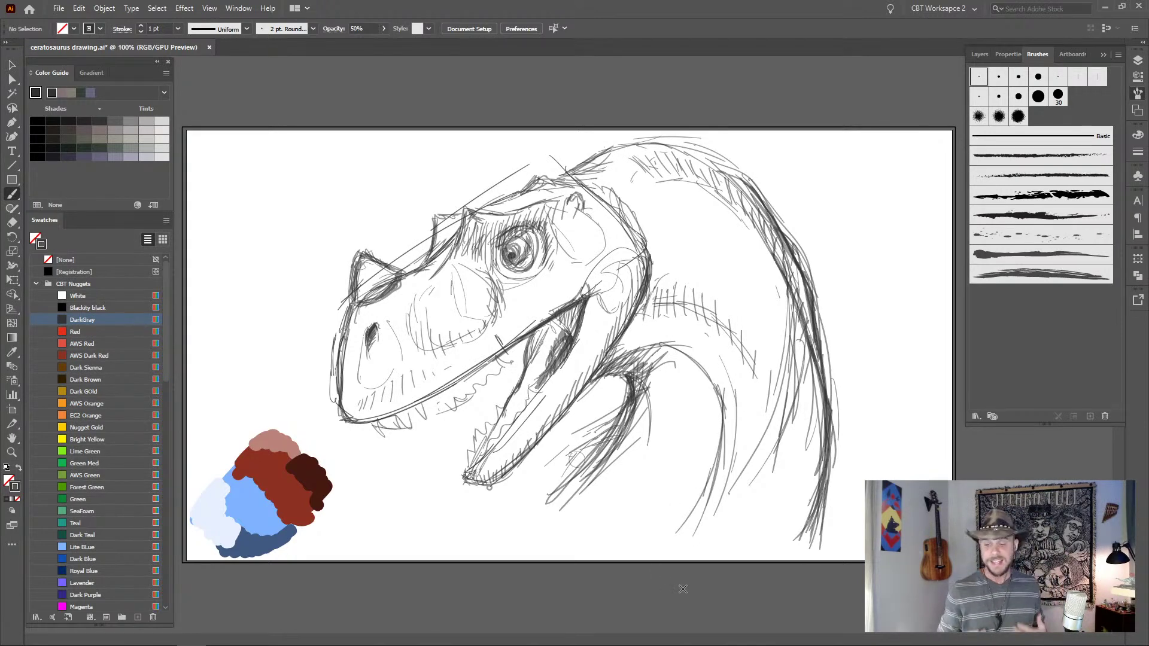
# - Extend the front-neck, throat and back-of-neck sketch lines downward and hatch the front of the neck between throat fold and outline
pyautogui.moveTo(728, 456)
pyautogui.mouseDown()
pyautogui.moveTo(710, 547)
pyautogui.moveTo(720, 398)
pyautogui.moveTo(727, 471)
pyautogui.mouseUp()
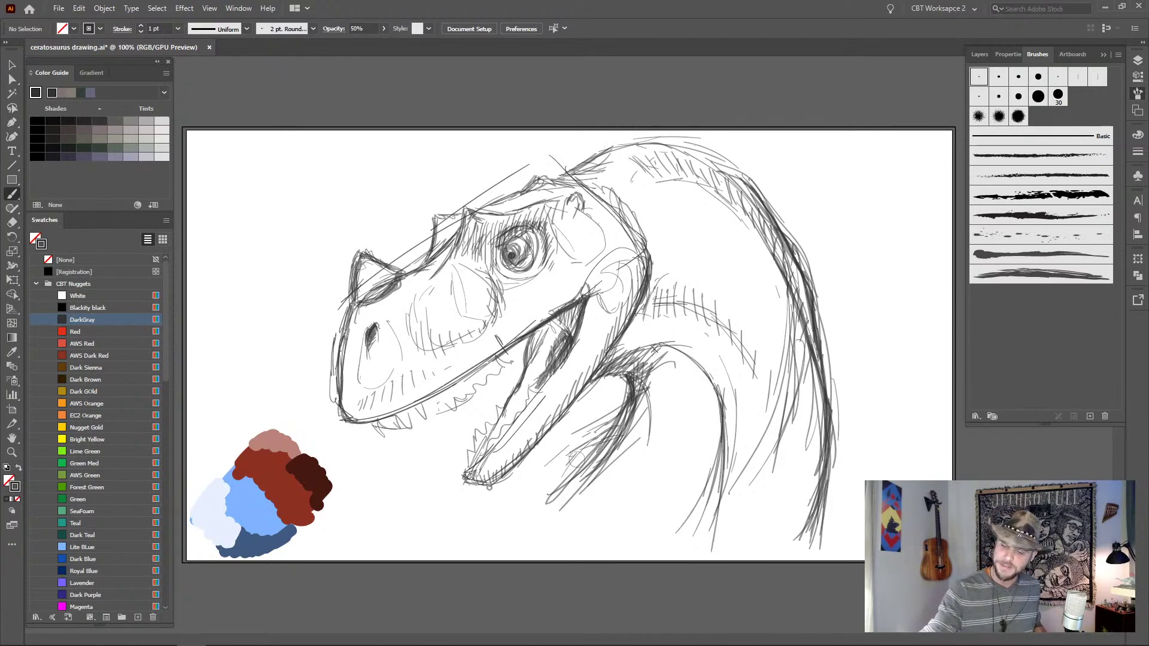
pyautogui.moveTo(657, 350)
pyautogui.mouseDown()
pyautogui.moveTo(653, 389)
pyautogui.moveTo(673, 416)
pyautogui.moveTo(684, 384)
pyautogui.moveTo(714, 457)
pyautogui.moveTo(681, 361)
pyautogui.moveTo(663, 346)
pyautogui.moveTo(715, 443)
pyautogui.moveTo(714, 516)
pyautogui.mouseUp()
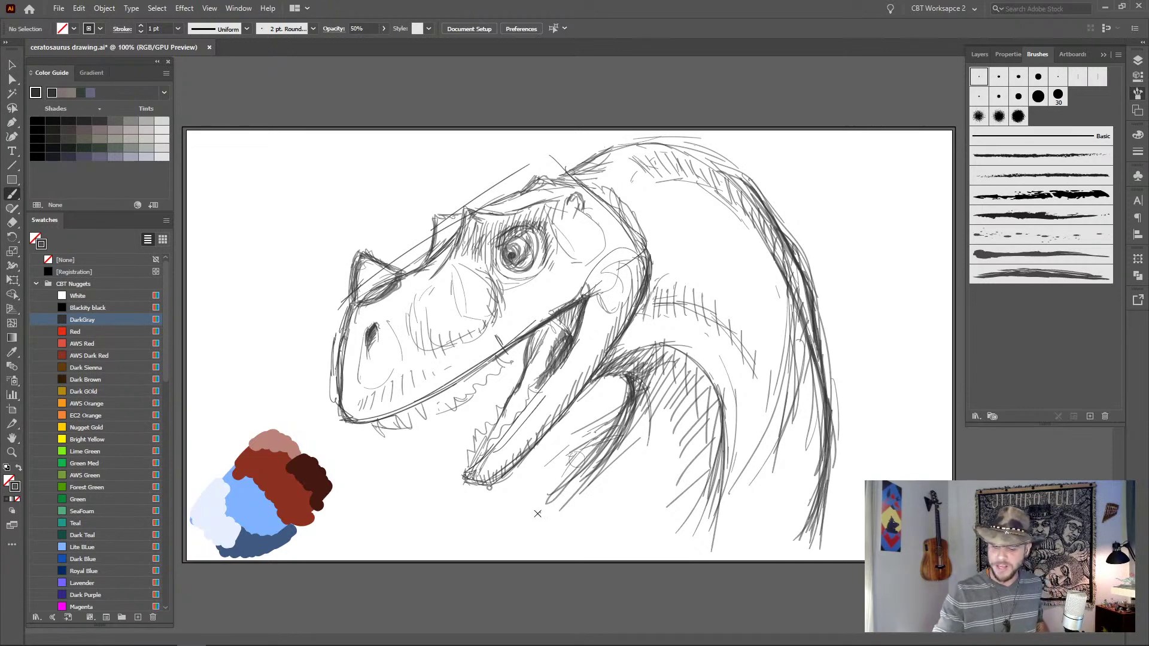
pyautogui.moveTo(537, 513)
pyautogui.mouseDown()
pyautogui.moveTo(518, 525)
pyautogui.moveTo(604, 438)
pyautogui.mouseUp()
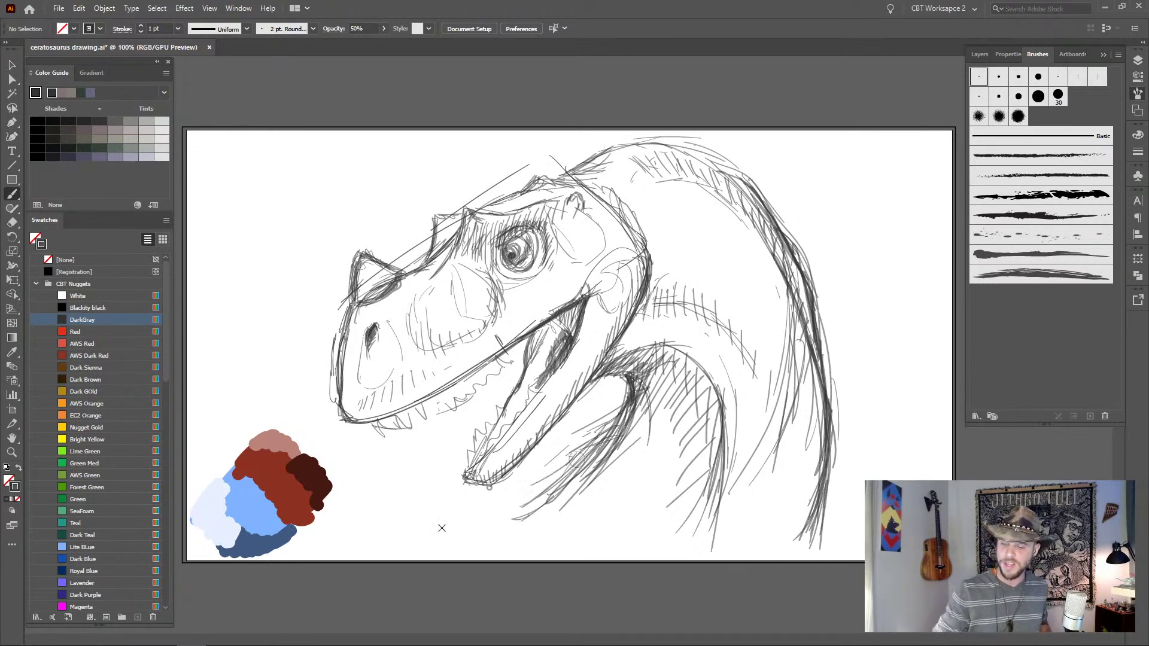
pyautogui.moveTo(832, 445); pyautogui.dragTo(836, 509)
pyautogui.moveTo(831, 443); pyautogui.dragTo(841, 518)
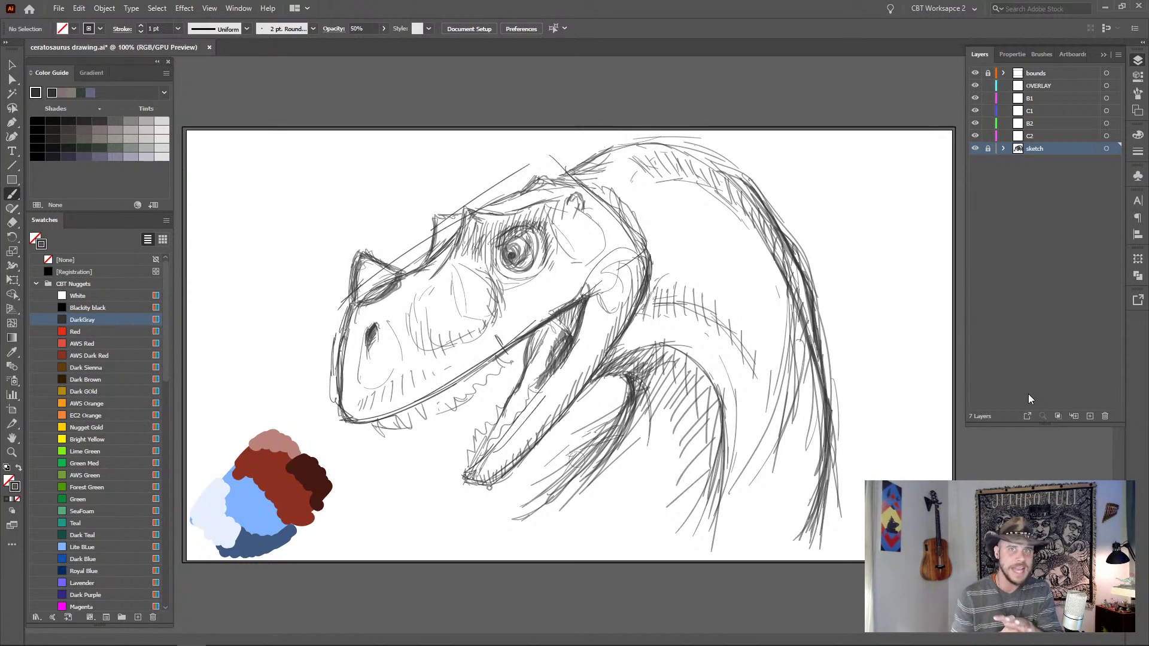
# - Make B1 the active layer and choose the 6 pt round brush with a Blackity black stroke
pyautogui.click(1038, 98)
pyautogui.click(1041, 54)
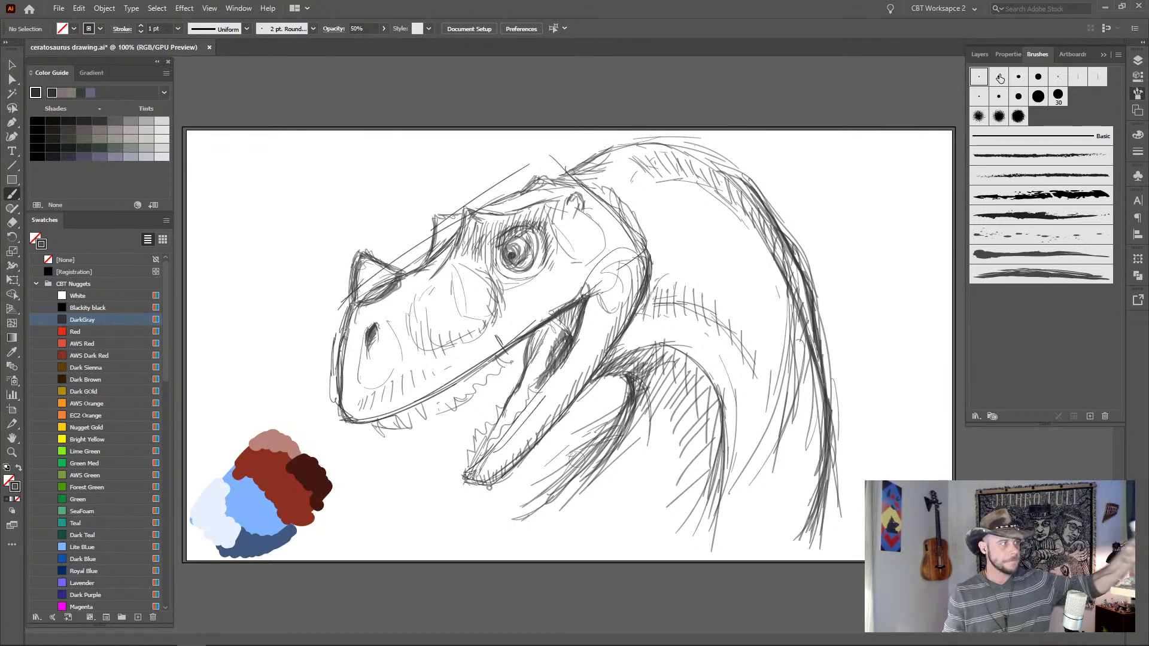
pyautogui.click(1020, 77)
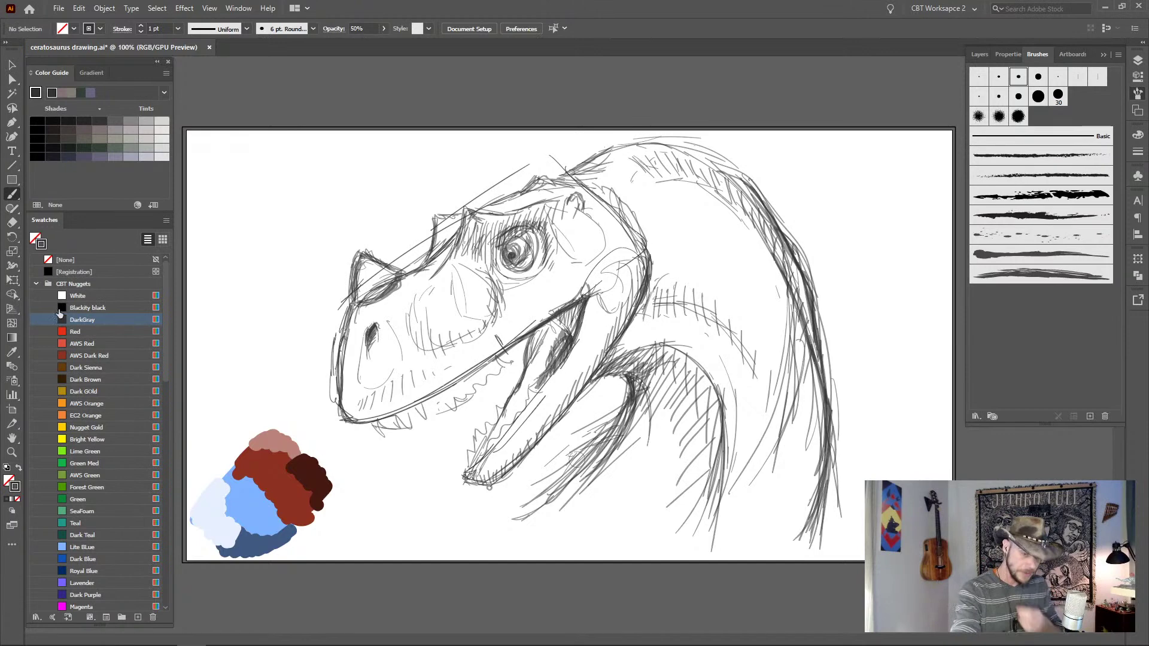
pyautogui.click(96, 306)
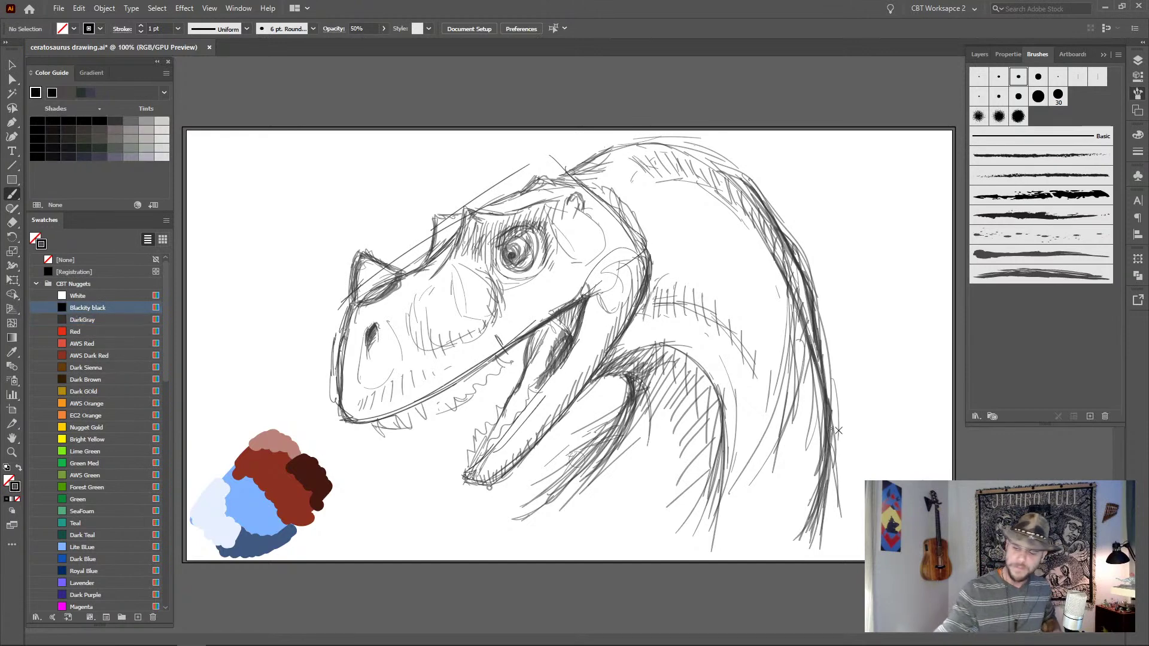
pyautogui.moveTo(864, 290); pyautogui.dragTo(880, 476)
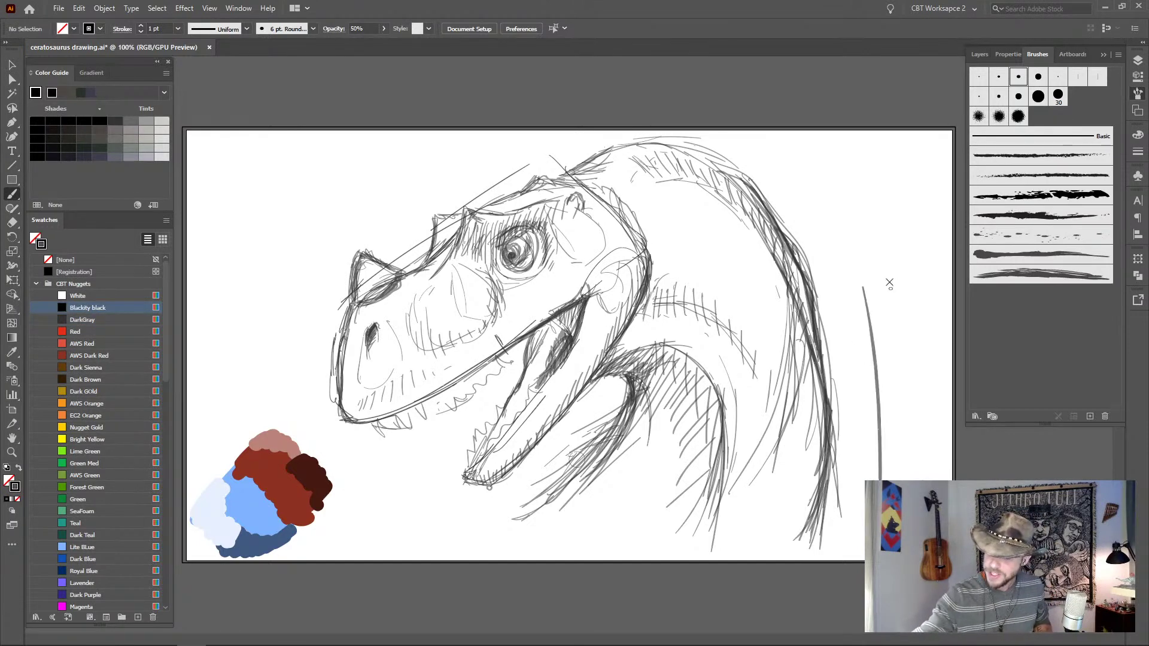
pyautogui.hotkey('ctrl', 'z')
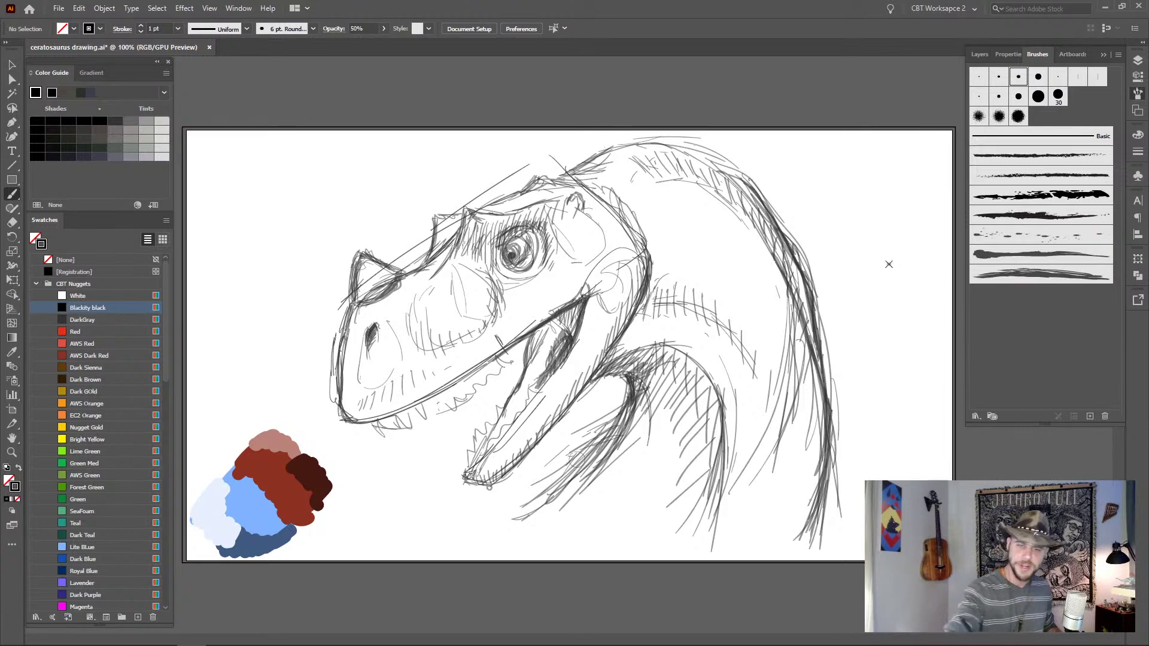
# - Set the brush opacity to 100% and try a long stroke in the empty area behind the neck
pyautogui.click(359, 29)
pyautogui.write('100')
pyautogui.press('Return')
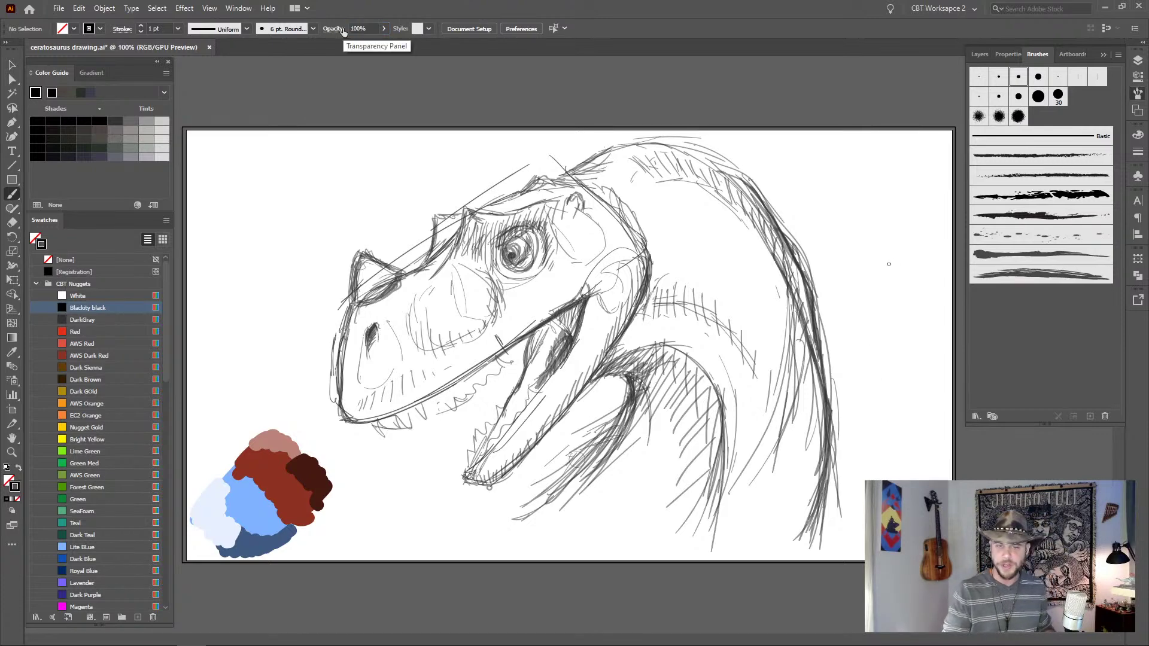
pyautogui.moveTo(850, 214); pyautogui.dragTo(899, 491)
pyautogui.hotkey('ctrl', 'z')
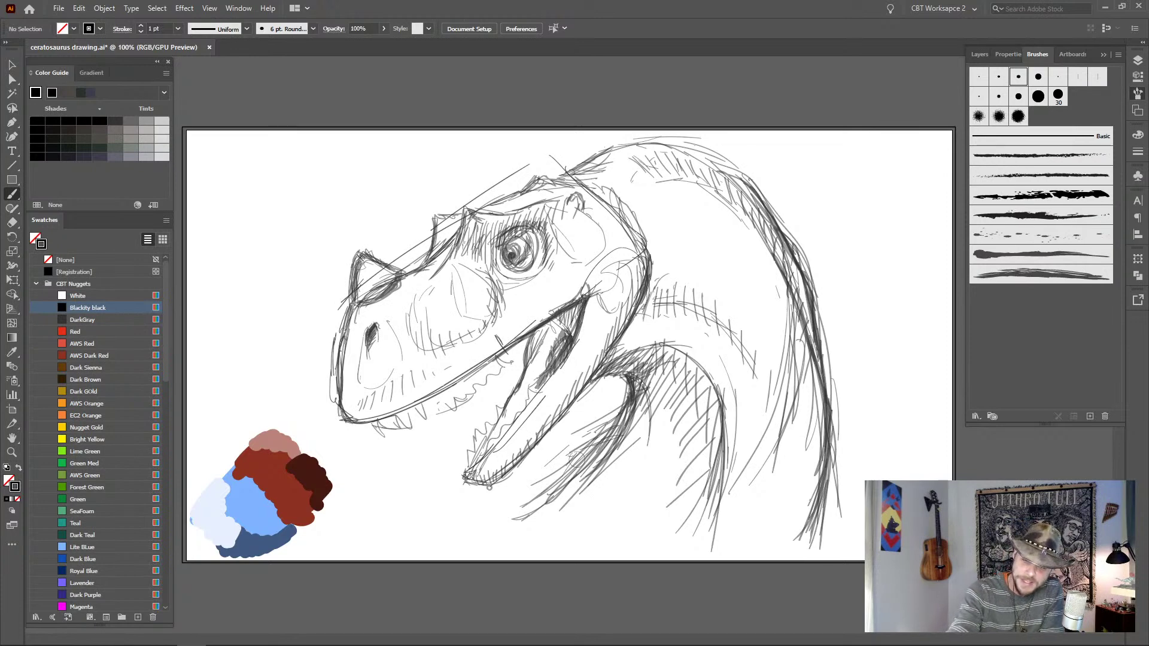
# - Ink the nose horn, the front of the snout, the upper jaw line and the upper edge of the lower jaw
pyautogui.moveTo(361, 254); pyautogui.dragTo(354, 295)
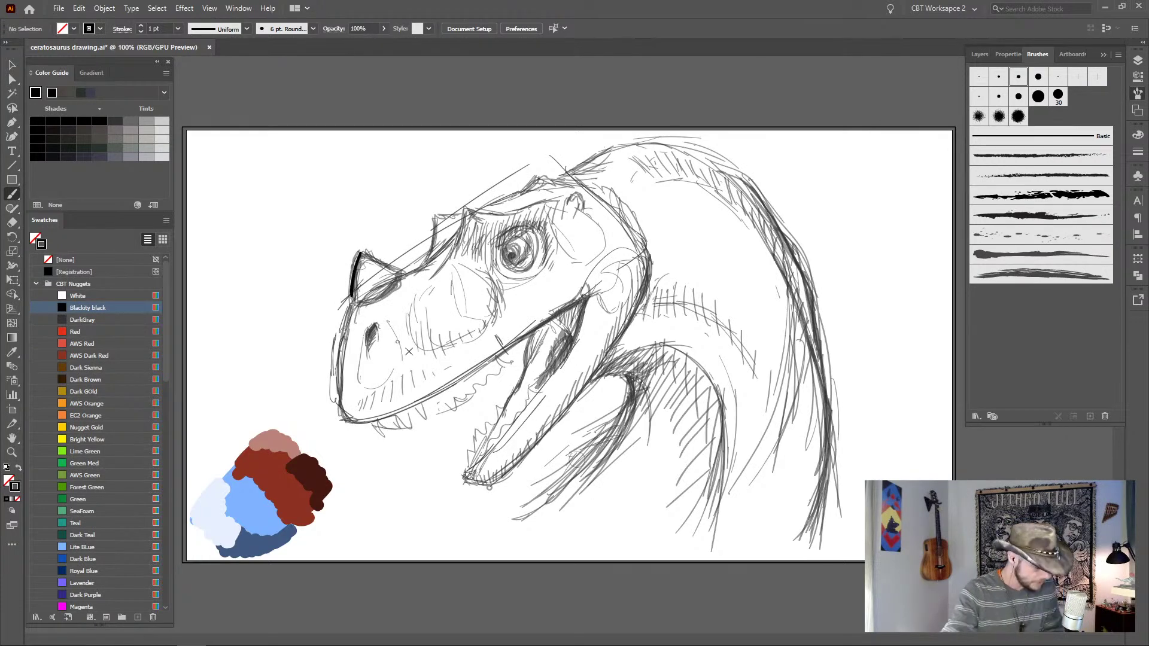
pyautogui.hotkey('ctrl', 'z')
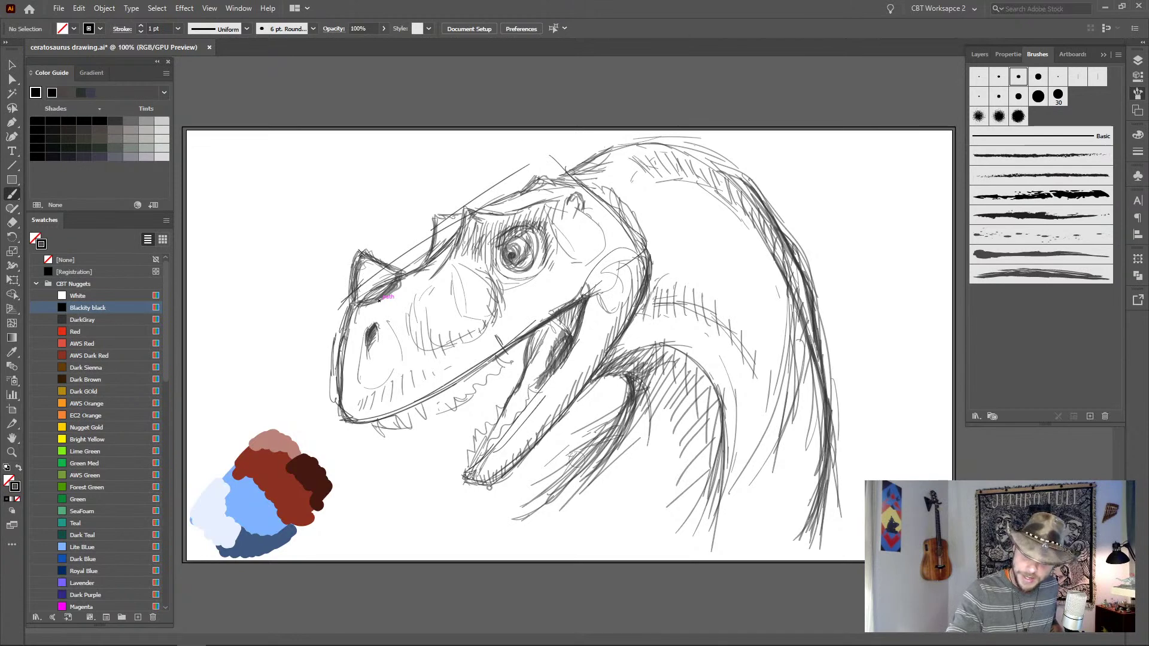
pyautogui.moveTo(360, 253)
pyautogui.mouseDown()
pyautogui.moveTo(357, 305)
pyautogui.moveTo(391, 288)
pyautogui.moveTo(366, 256)
pyautogui.moveTo(402, 272)
pyautogui.moveTo(342, 341)
pyautogui.moveTo(341, 384)
pyautogui.moveTo(368, 427)
pyautogui.moveTo(437, 399)
pyautogui.moveTo(519, 334)
pyautogui.moveTo(597, 295)
pyautogui.mouseUp()
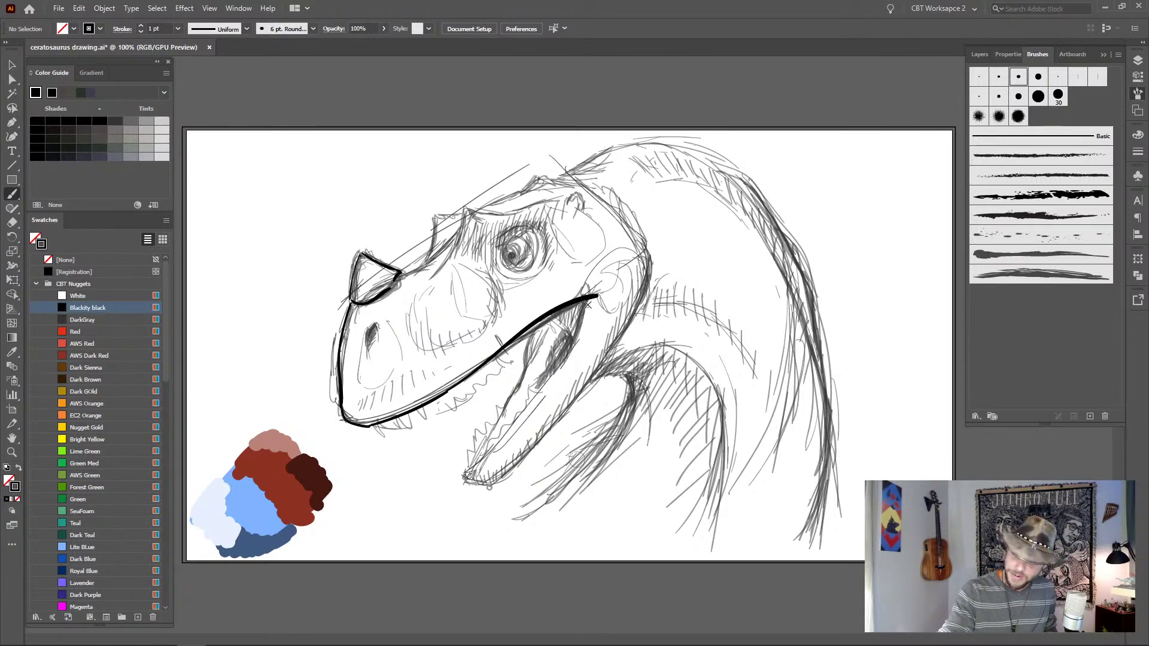
pyautogui.moveTo(589, 297)
pyautogui.mouseDown()
pyautogui.moveTo(543, 389)
pyautogui.moveTo(467, 474)
pyautogui.moveTo(508, 482)
pyautogui.mouseUp()
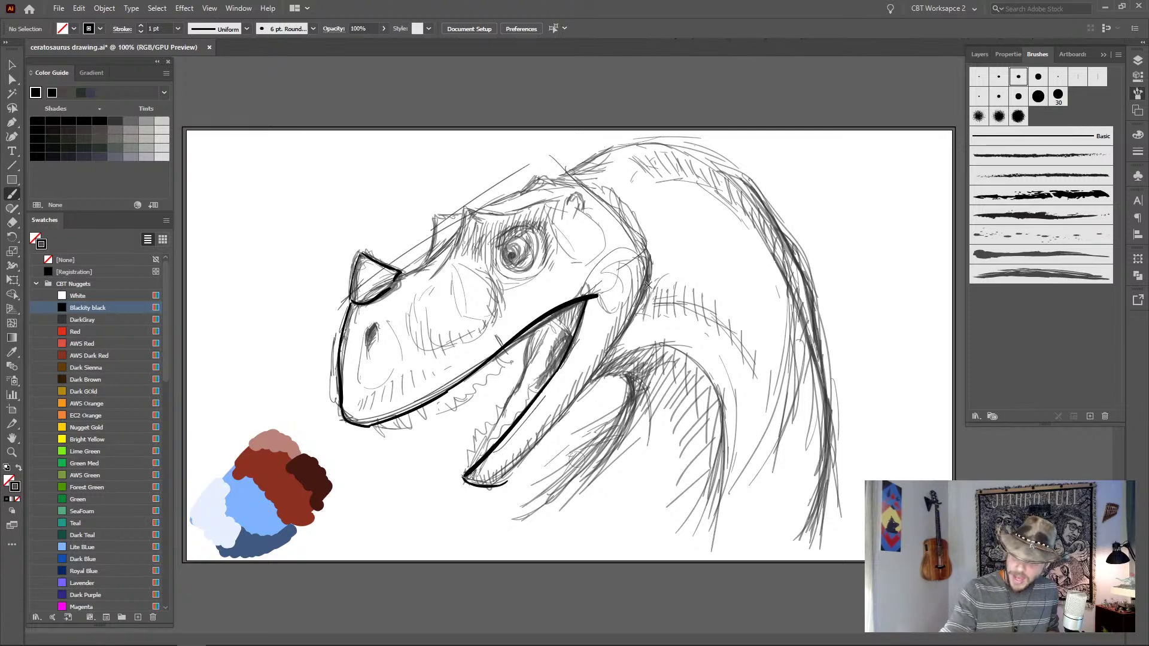
pyautogui.moveTo(651, 272)
pyautogui.mouseDown()
pyautogui.moveTo(626, 335)
pyautogui.moveTo(506, 481)
pyautogui.mouseUp()
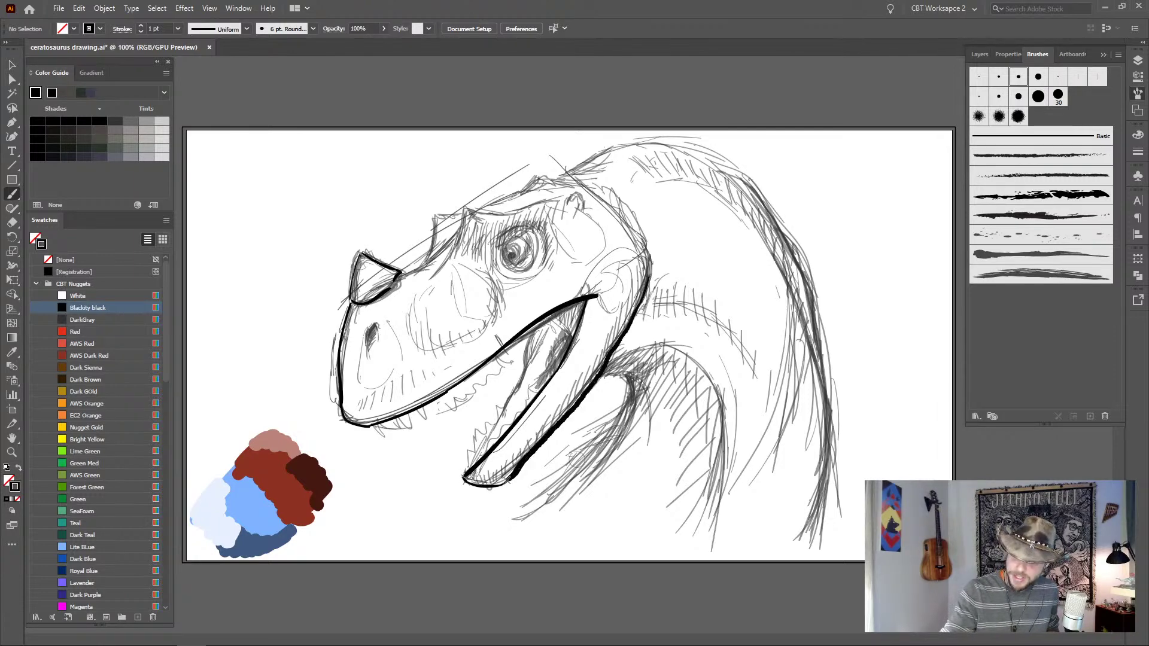
pyautogui.hotkey('ctrl', 'z')
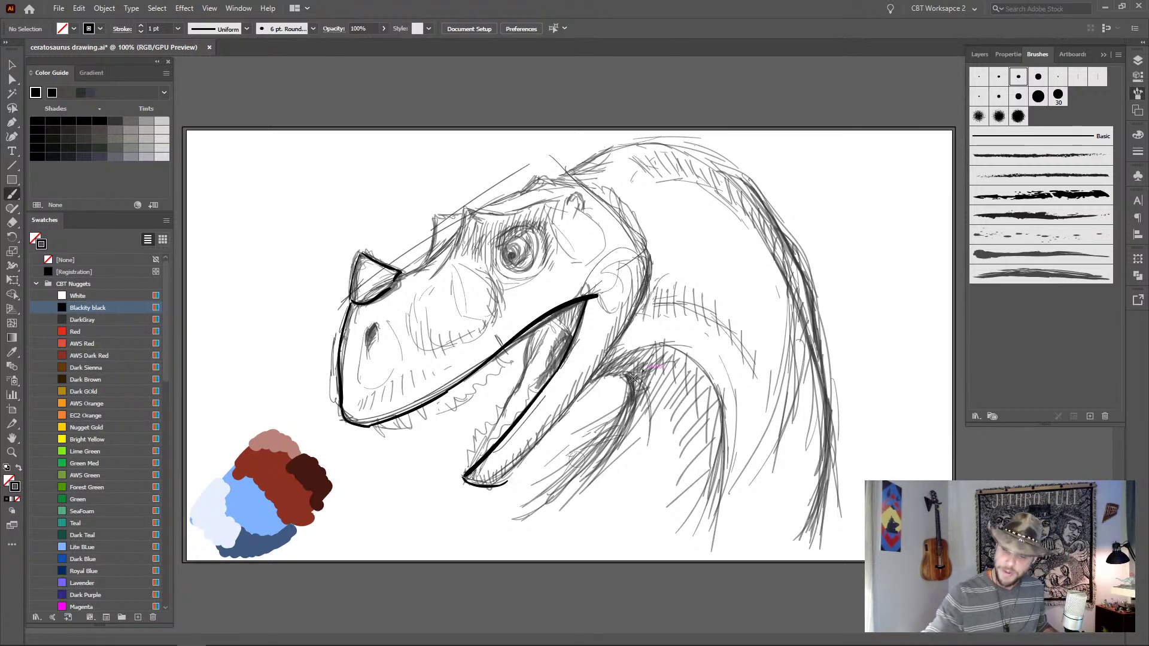
pyautogui.moveTo(507, 482); pyautogui.dragTo(568, 413)
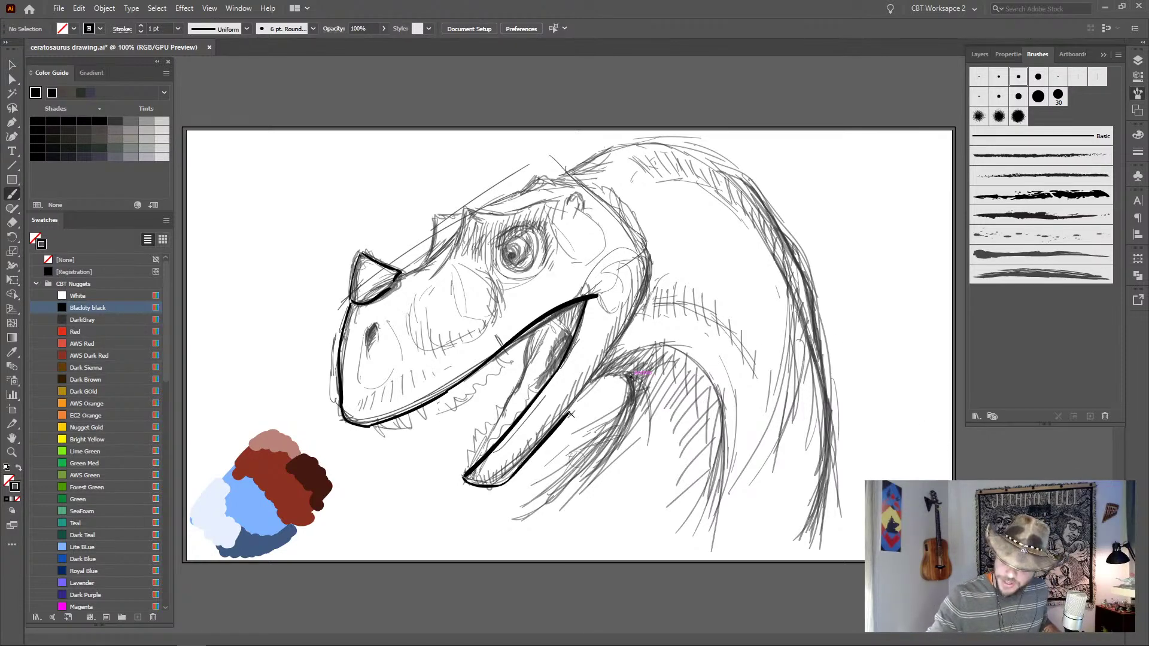
pyautogui.hotkey('ctrl', 'z')
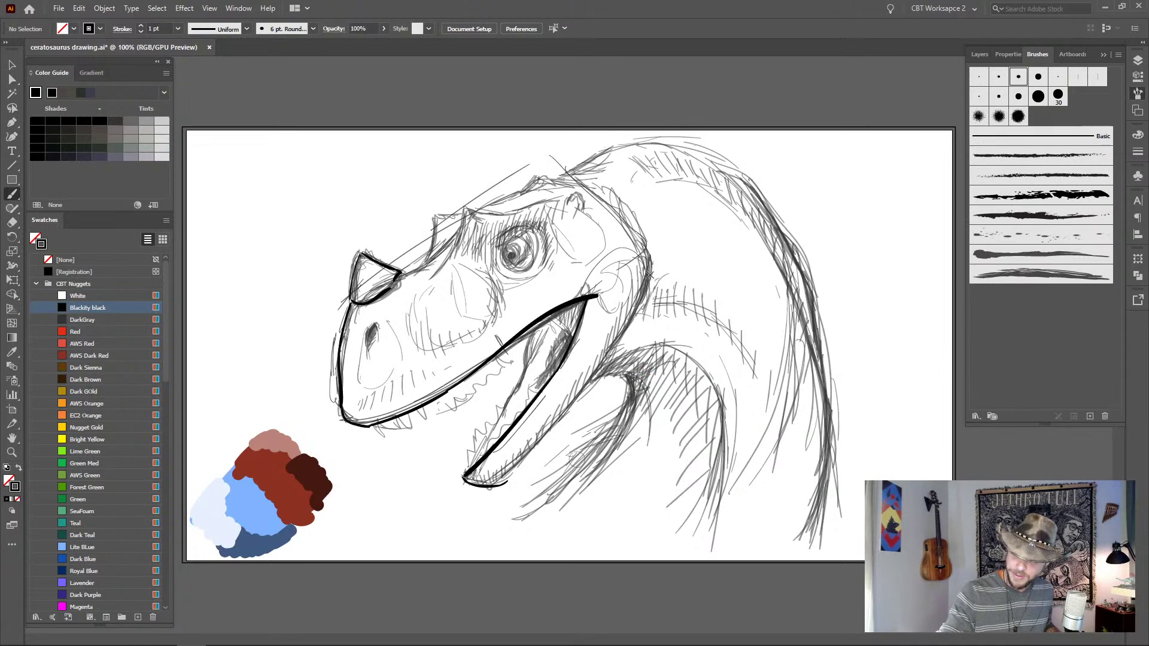
pyautogui.moveTo(654, 273)
pyautogui.mouseDown()
pyautogui.moveTo(607, 362)
pyautogui.moveTo(528, 458)
pyautogui.moveTo(487, 486)
pyautogui.mouseUp()
pyautogui.hotkey('ctrl', 'z')
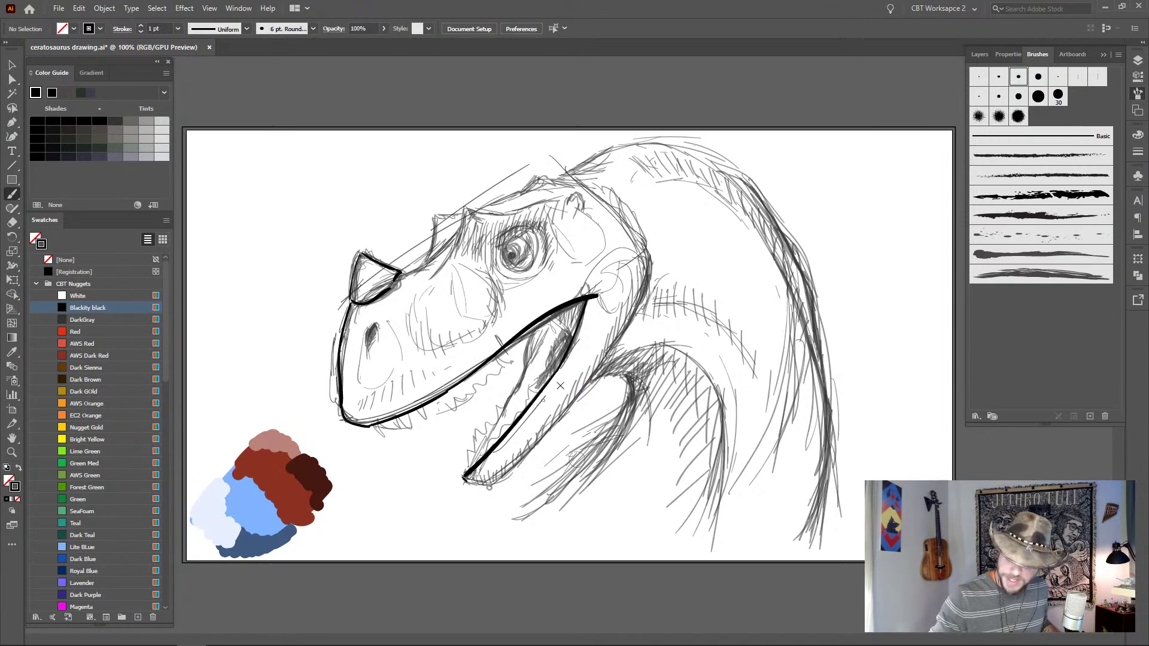
pyautogui.moveTo(466, 478)
pyautogui.mouseDown()
pyautogui.moveTo(510, 480)
pyautogui.moveTo(658, 291)
pyautogui.mouseUp()
pyautogui.hotkey('ctrl', 'z')
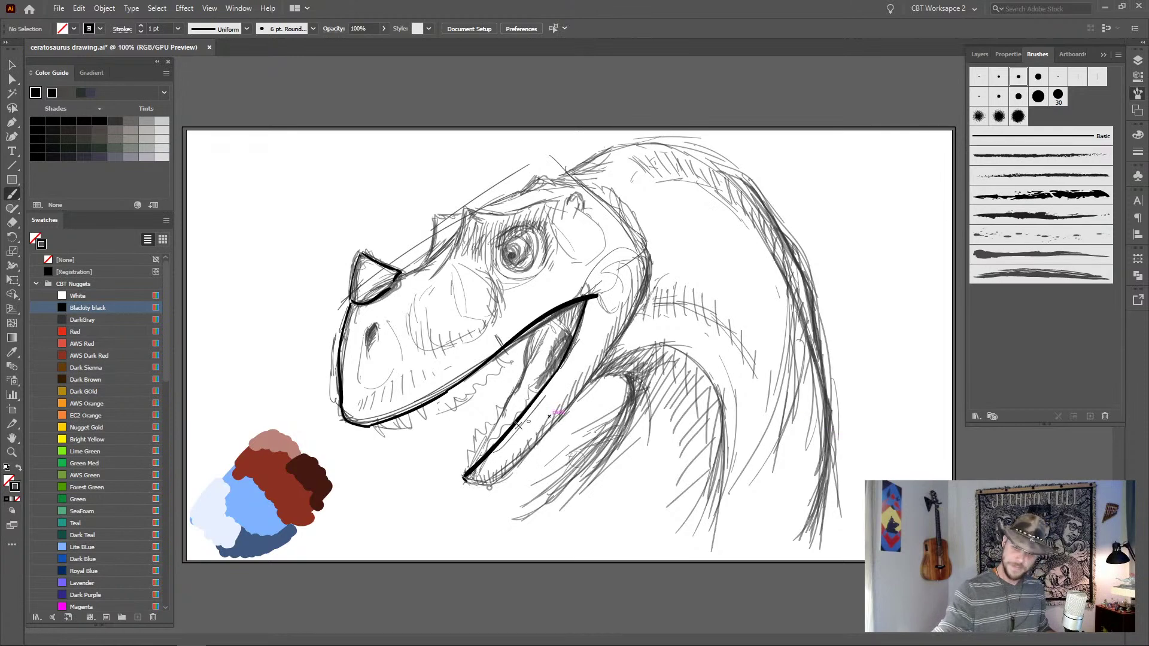
# - Ink the underside of the lower jaw up behind the cheek, two overlapping back-of-neck lines, the front-neck curve and the throat fold
pyautogui.moveTo(465, 478)
pyautogui.mouseDown()
pyautogui.moveTo(492, 486)
pyautogui.moveTo(576, 393)
pyautogui.moveTo(654, 262)
pyautogui.mouseUp()
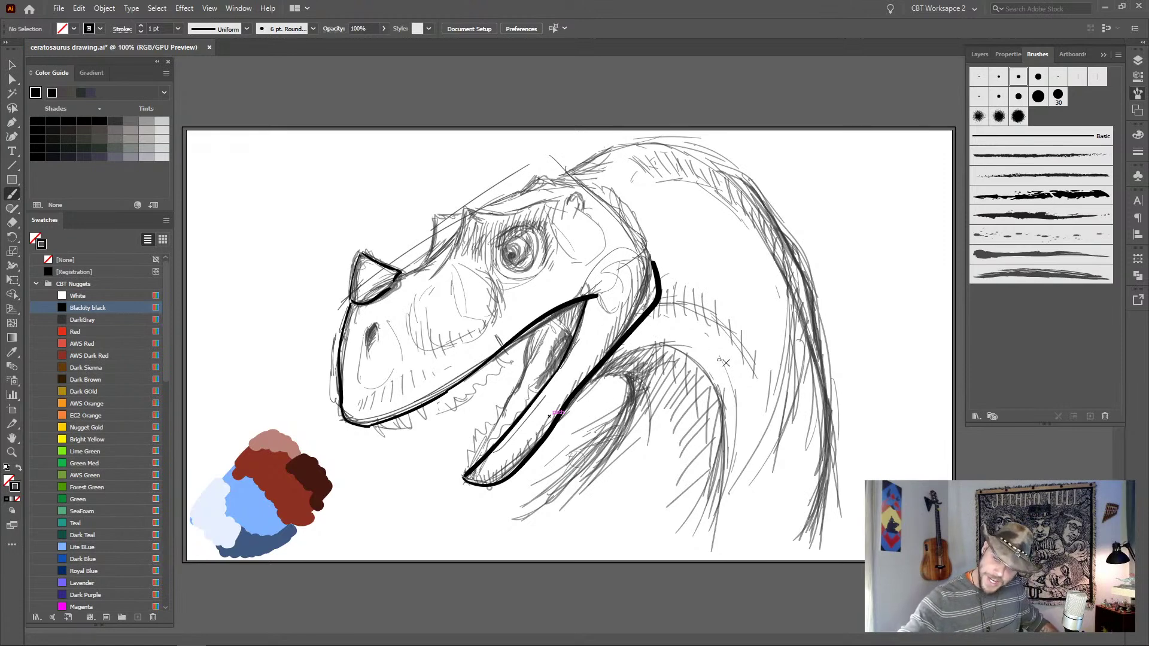
pyautogui.moveTo(763, 229)
pyautogui.mouseDown()
pyautogui.moveTo(827, 373)
pyautogui.moveTo(830, 447)
pyautogui.moveTo(801, 536)
pyautogui.mouseUp()
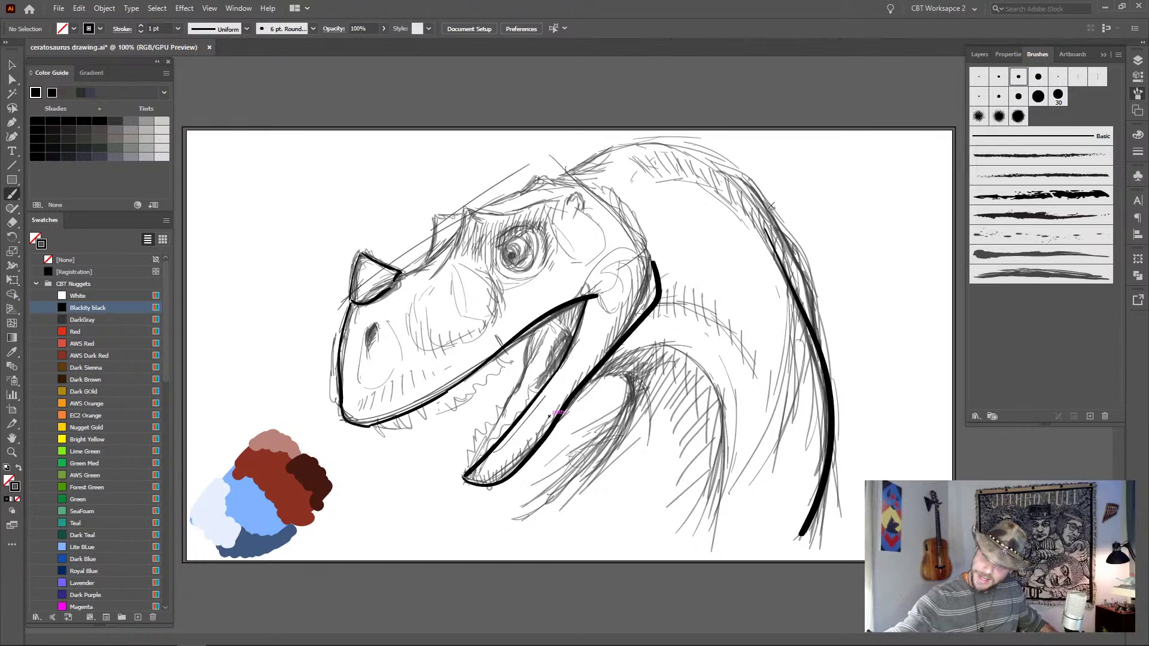
pyautogui.moveTo(765, 199)
pyautogui.mouseDown()
pyautogui.moveTo(807, 280)
pyautogui.moveTo(821, 363)
pyautogui.mouseUp()
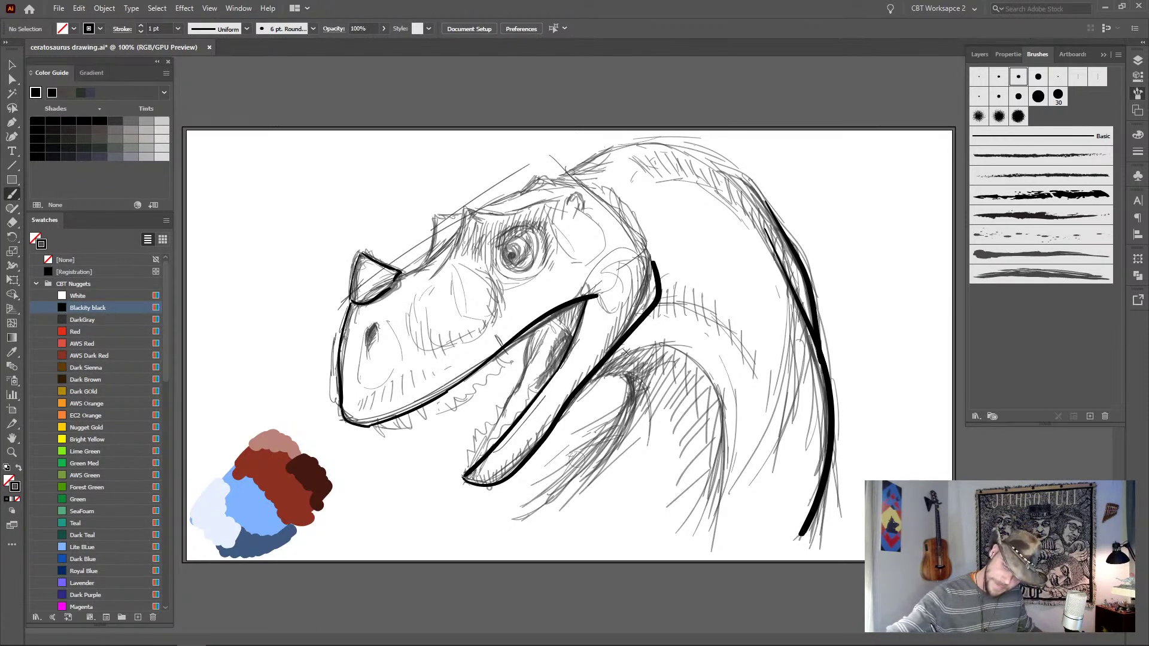
pyautogui.moveTo(618, 358)
pyautogui.mouseDown()
pyautogui.moveTo(639, 347)
pyautogui.moveTo(701, 372)
pyautogui.moveTo(705, 542)
pyautogui.mouseUp()
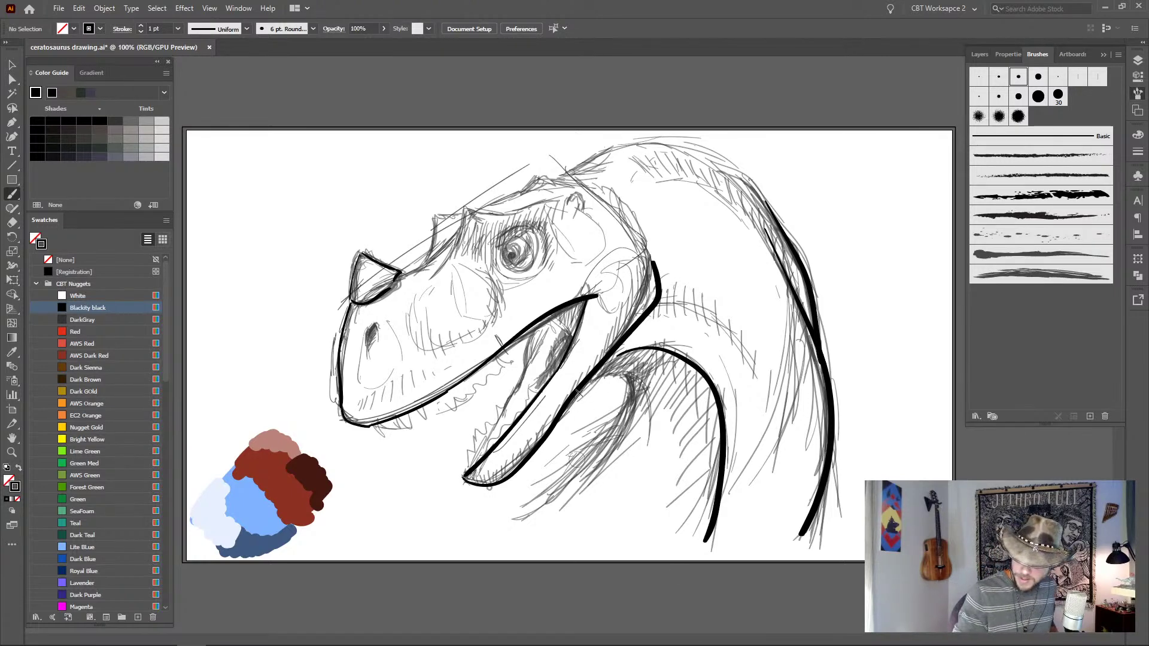
pyautogui.moveTo(578, 392)
pyautogui.mouseDown()
pyautogui.moveTo(631, 377)
pyautogui.moveTo(629, 422)
pyautogui.moveTo(534, 520)
pyautogui.mouseUp()
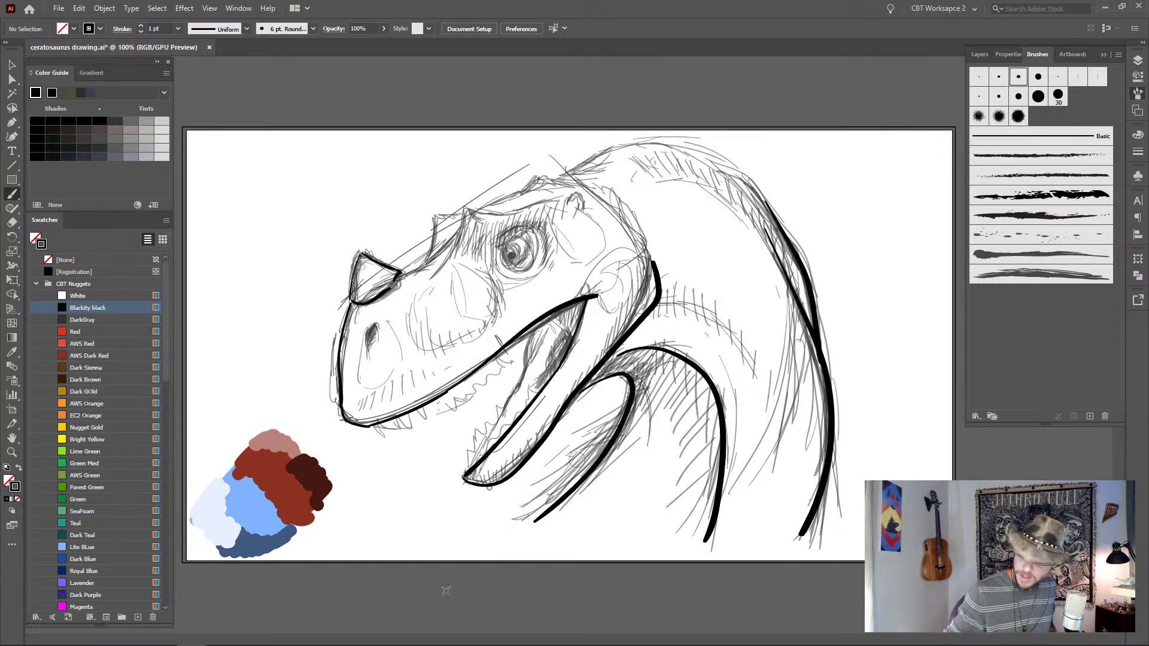
# - Hide the sketch layer to examine the inked lines alone, and show it again
pyautogui.click(980, 54)
pyautogui.click(975, 148)
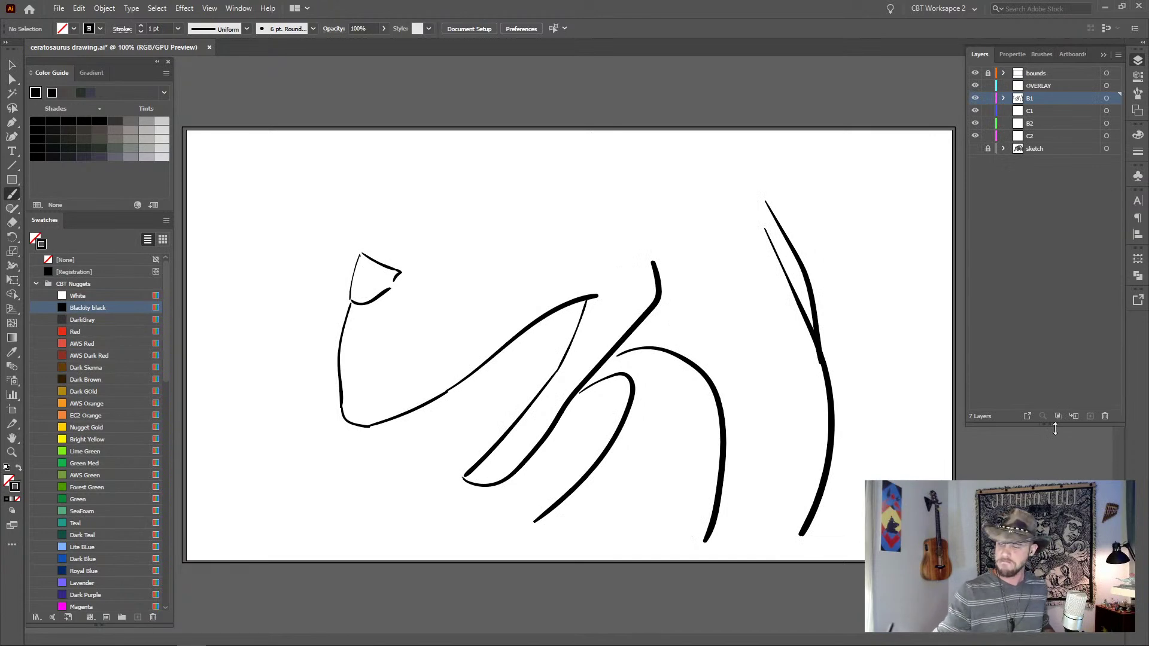
pyautogui.click(975, 148)
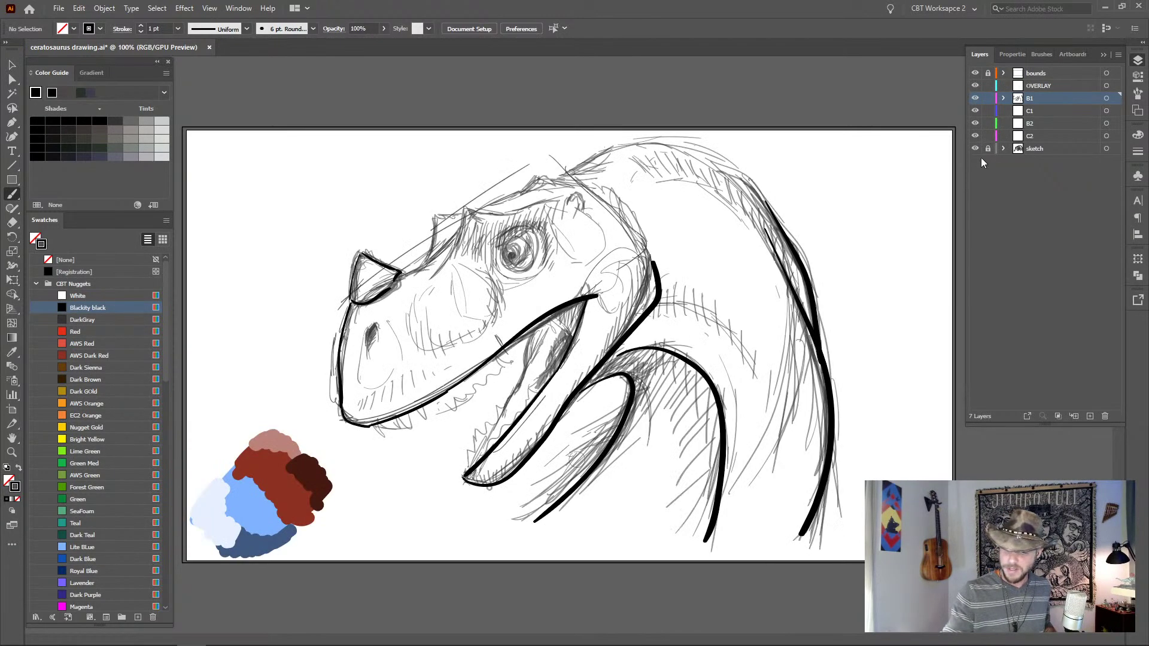
pyautogui.moveTo(465, 476); pyautogui.dragTo(534, 343)
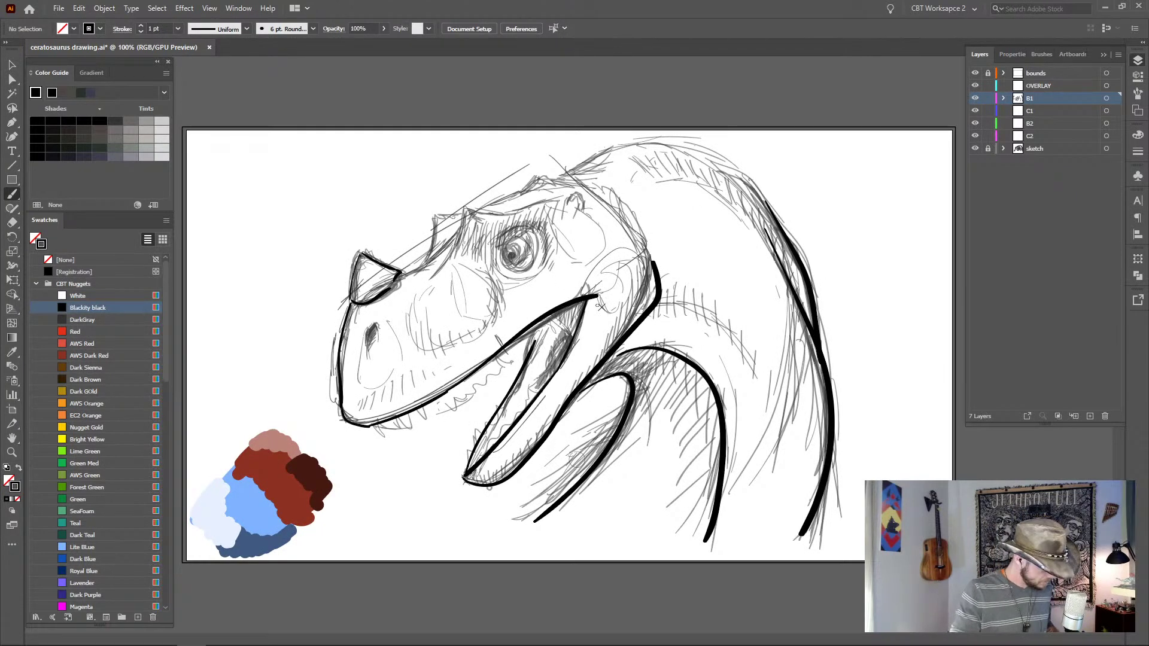
pyautogui.hotkey('ctrl', 'z')
pyautogui.hotkey('ctrl', 'z')
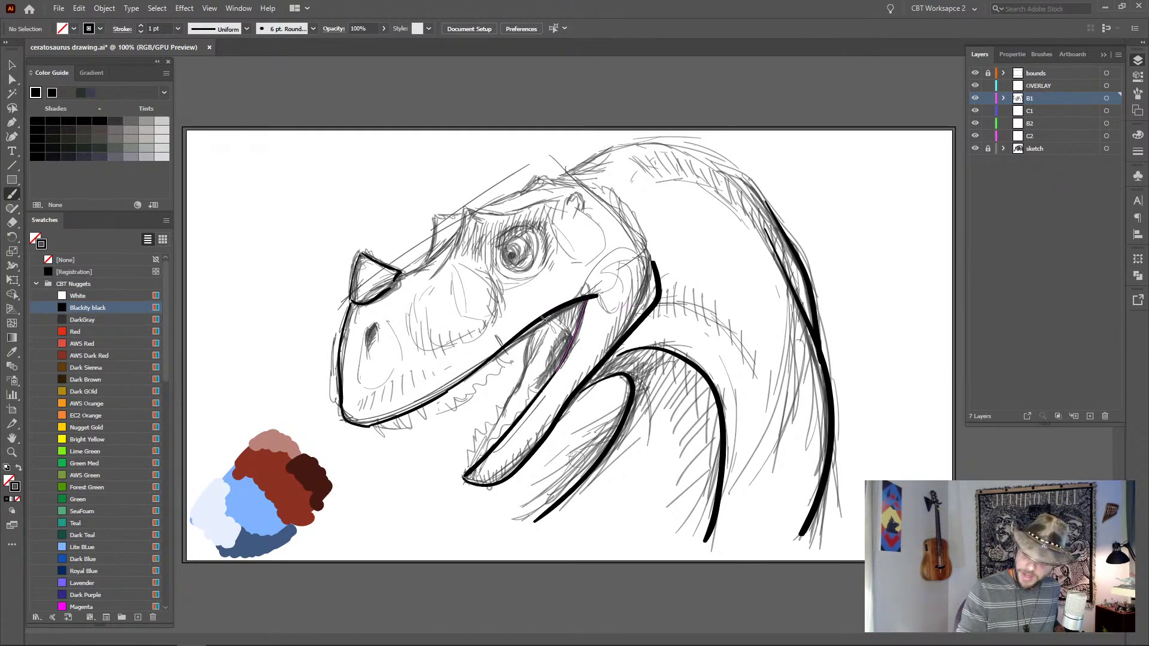
pyautogui.moveTo(542, 323); pyautogui.dragTo(504, 420)
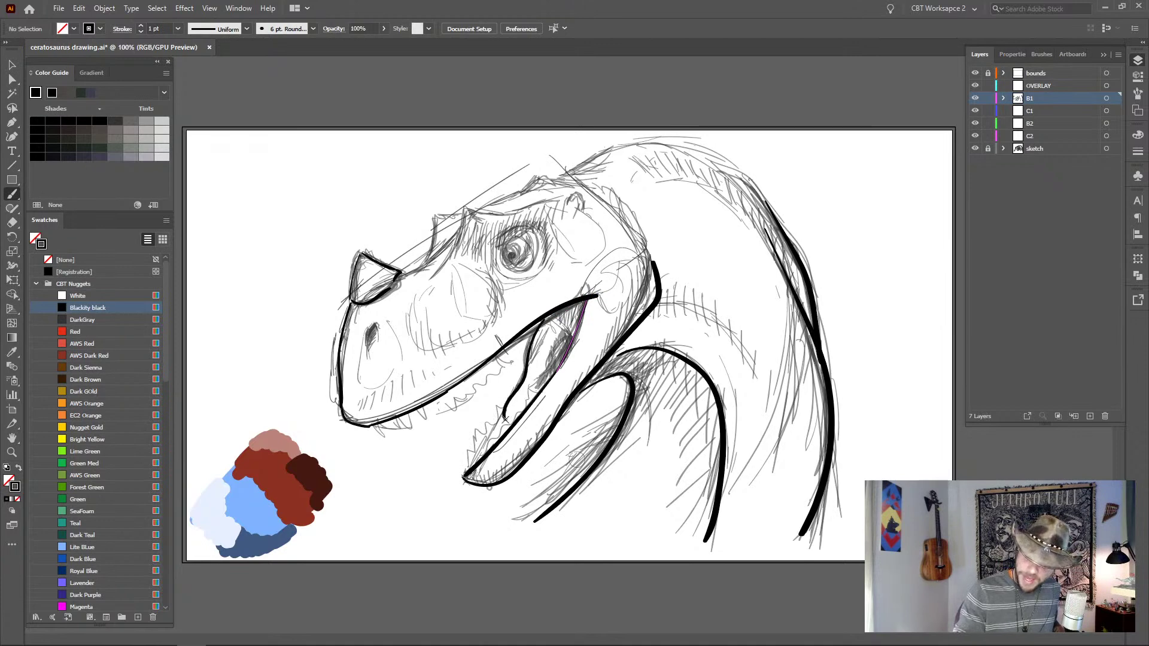
pyautogui.hotkey('ctrl', 'z')
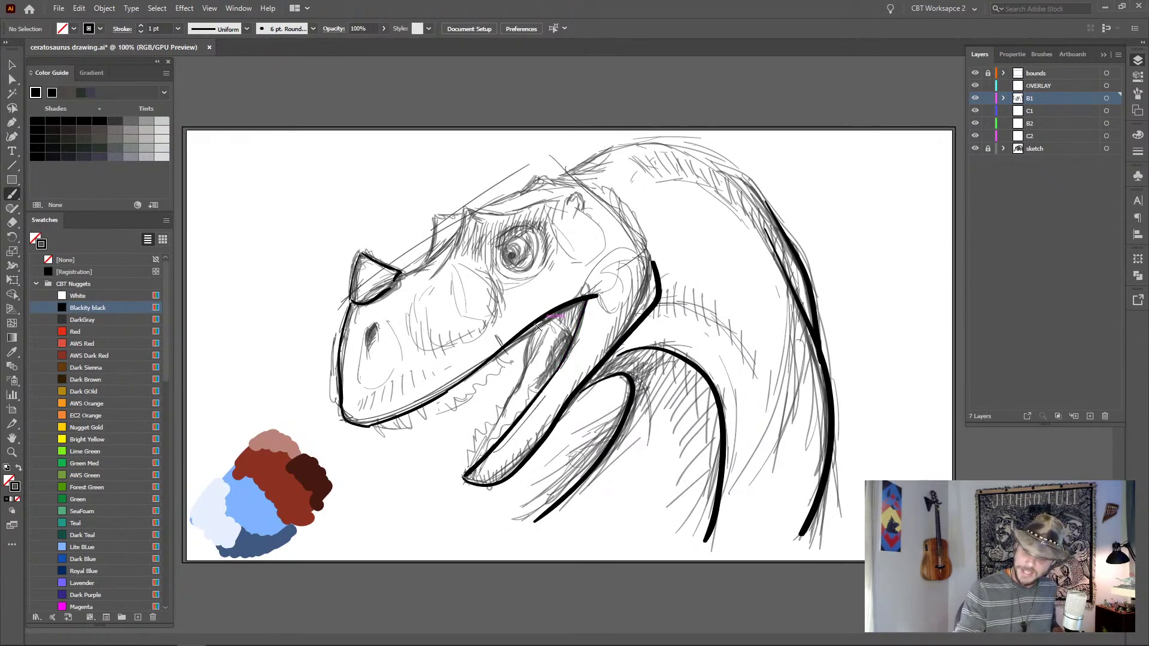
# - Ink the inner mouth outline between the jaws, from the upper jaw line down to the lower jaw's upper edge
pyautogui.press('v')
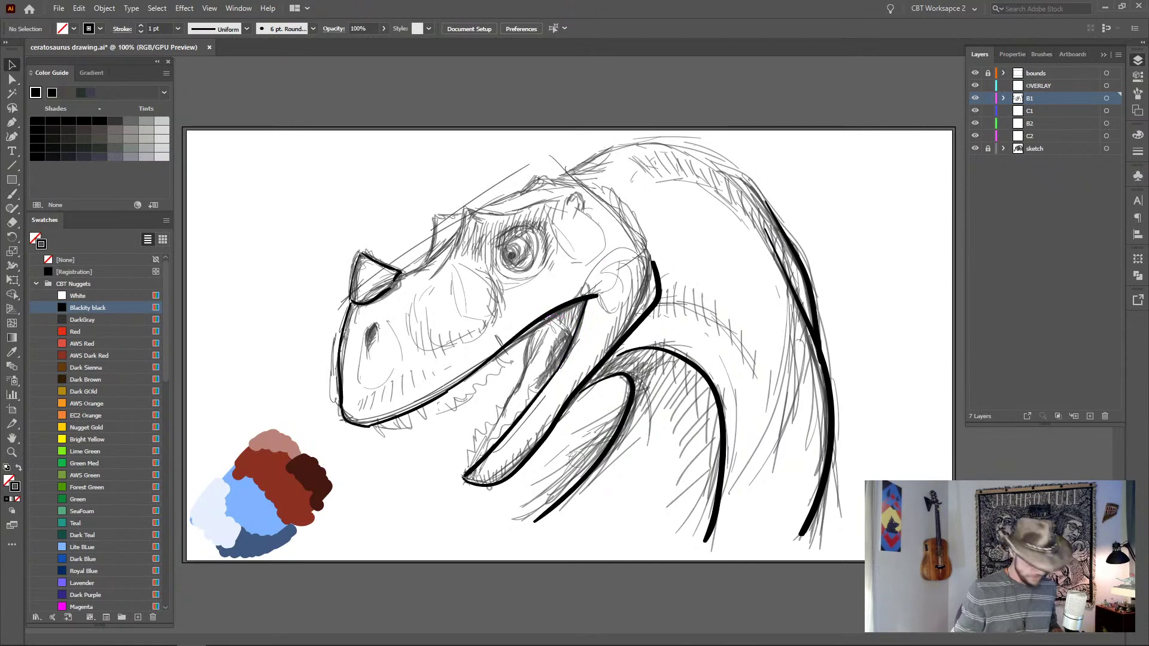
pyautogui.press('b')
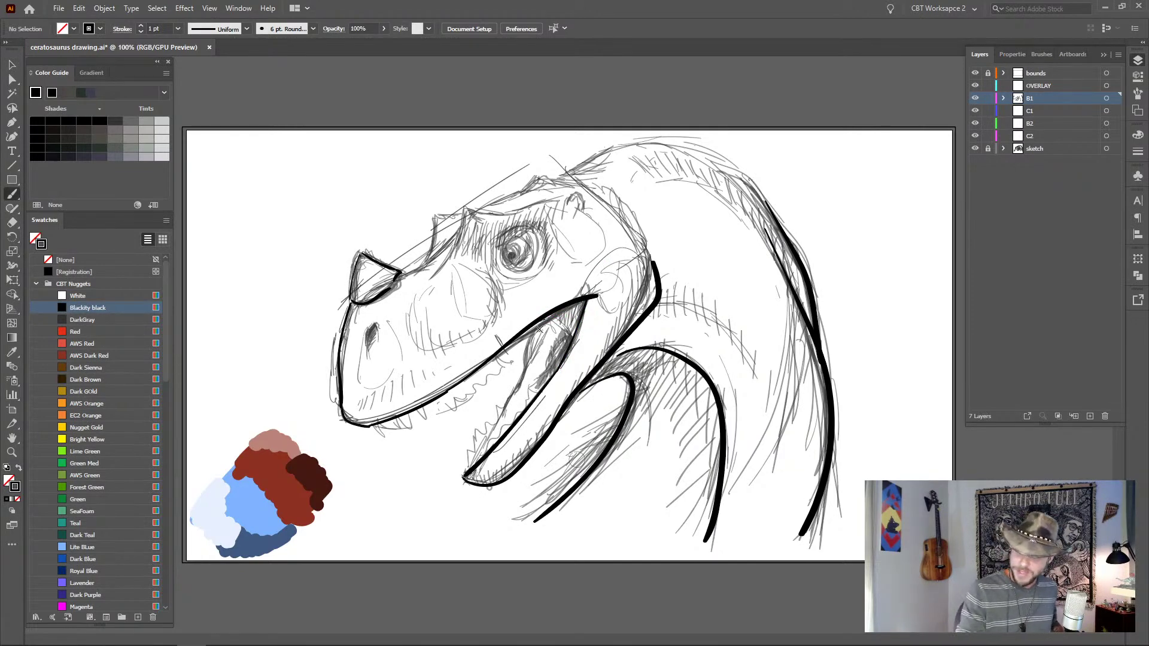
pyautogui.moveTo(541, 322)
pyautogui.mouseDown()
pyautogui.moveTo(501, 409)
pyautogui.moveTo(555, 370)
pyautogui.mouseUp()
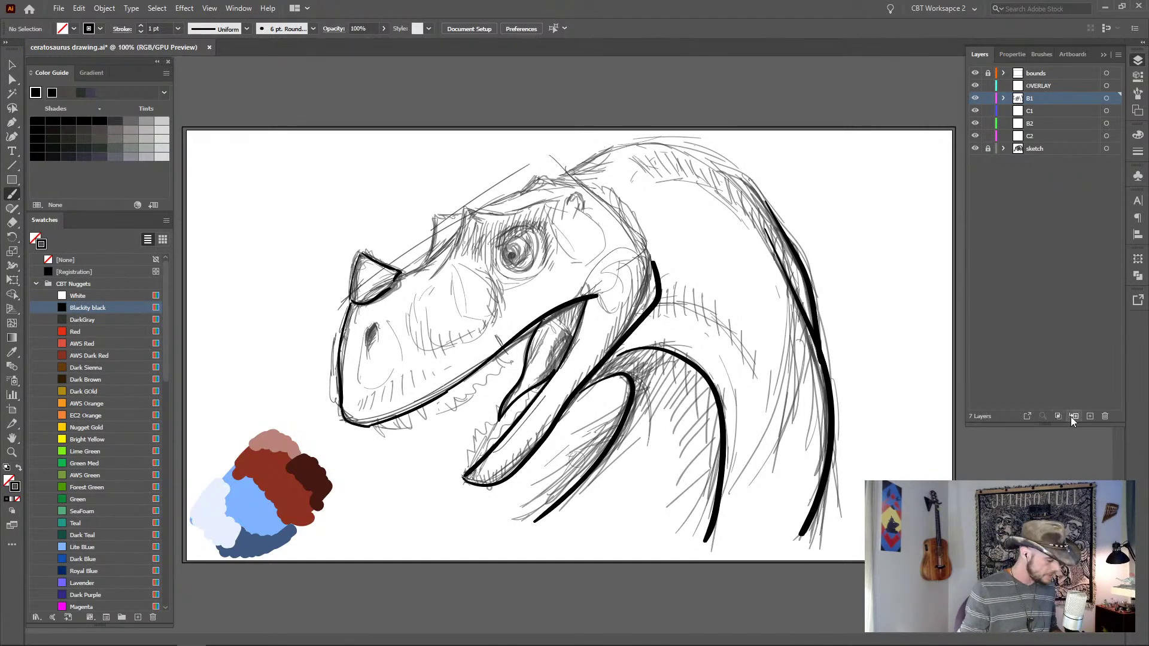
# - Ink the lower inner mouth line and the short front line at the lower jaw's tip, checking the ink with the sketch hidden
pyautogui.hotkey('ctrl', 'z')
pyautogui.moveTo(498, 423); pyautogui.dragTo(562, 353)
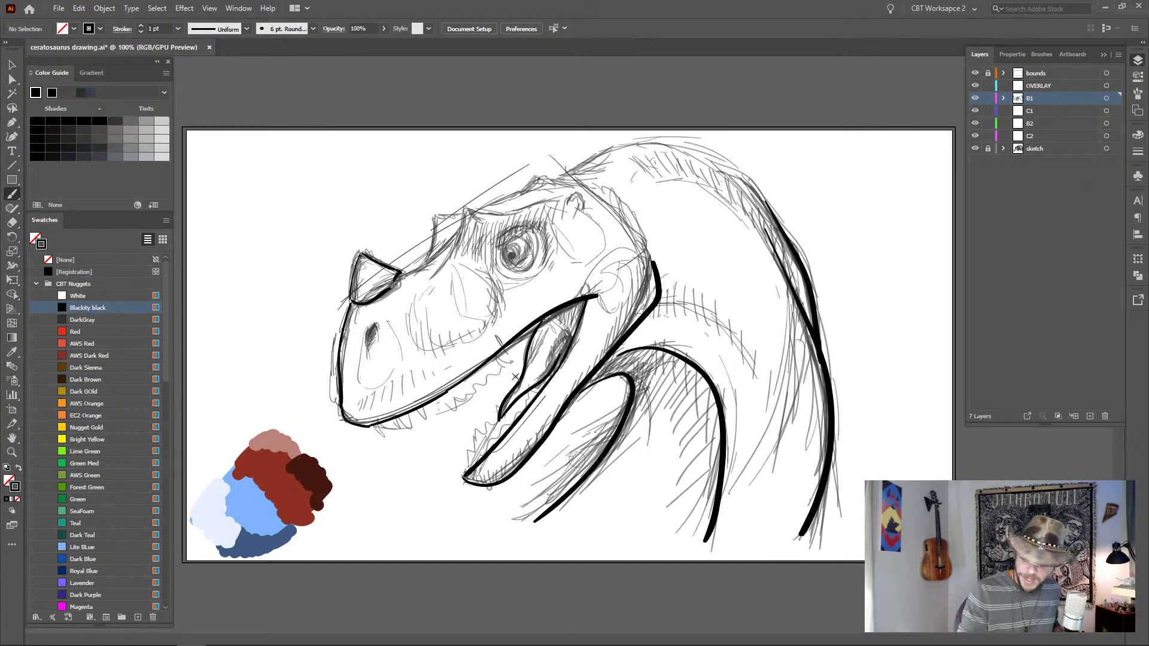
pyautogui.moveTo(464, 477); pyautogui.dragTo(492, 422)
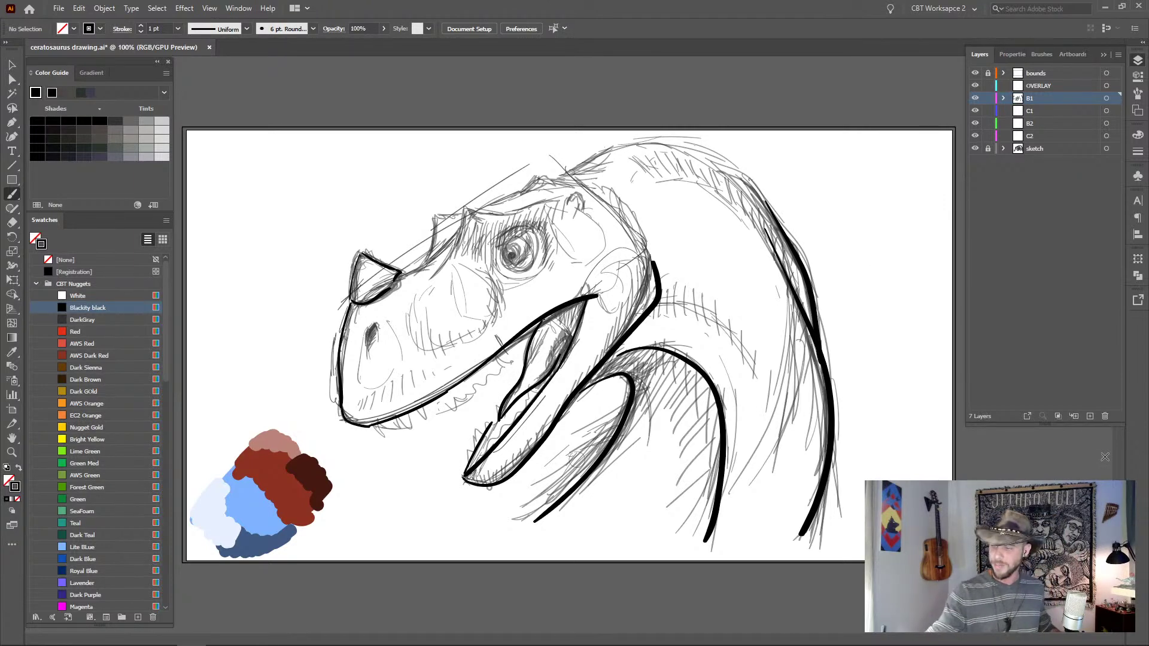
pyautogui.click(976, 149)
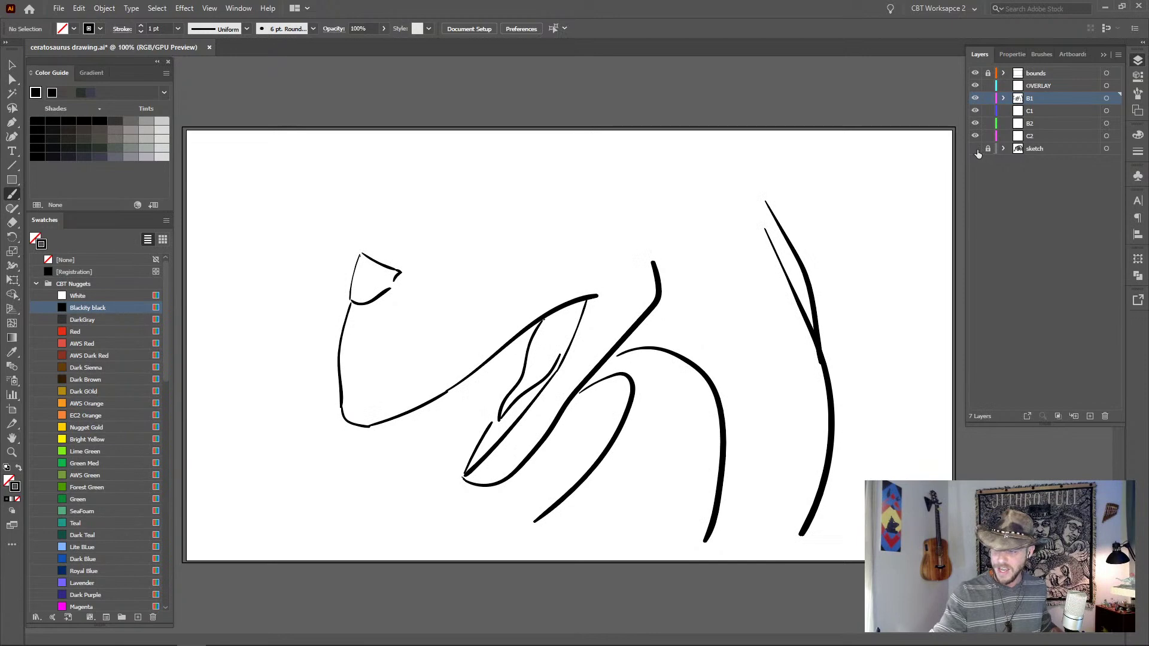
pyautogui.click(975, 148)
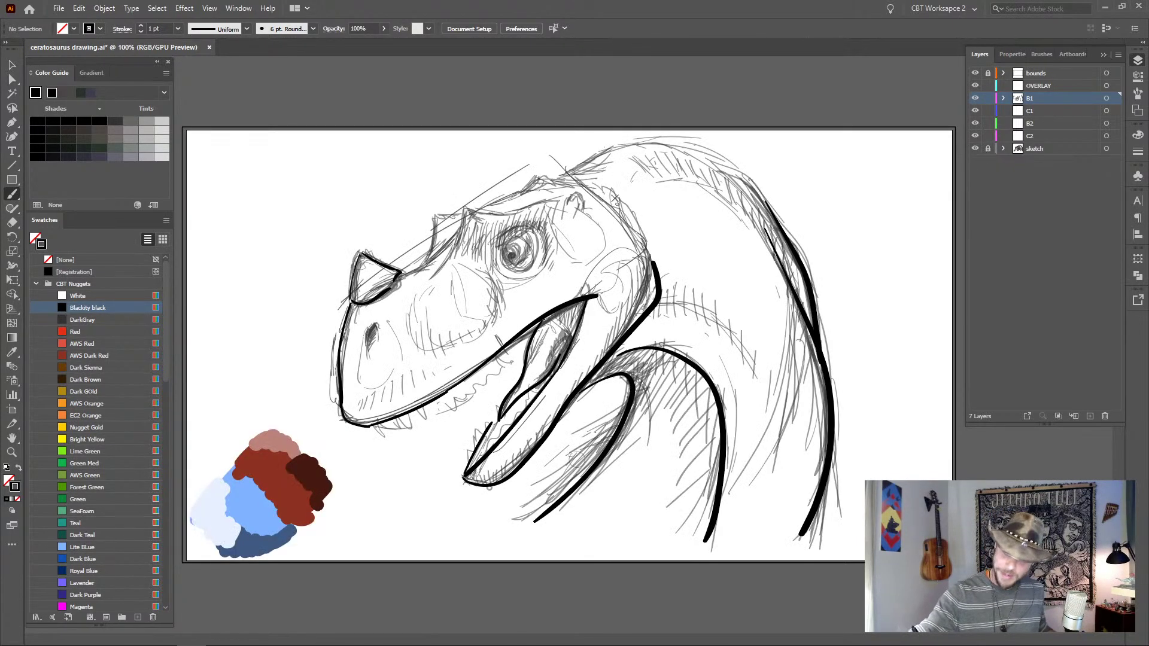
# - Ink the short curve at the back of the skull with hatch strokes above the jaw corner, checking them with the sketch hidden
pyautogui.moveTo(598, 188)
pyautogui.mouseDown()
pyautogui.moveTo(637, 242)
pyautogui.moveTo(639, 219)
pyautogui.moveTo(645, 229)
pyautogui.moveTo(647, 257)
pyautogui.mouseUp()
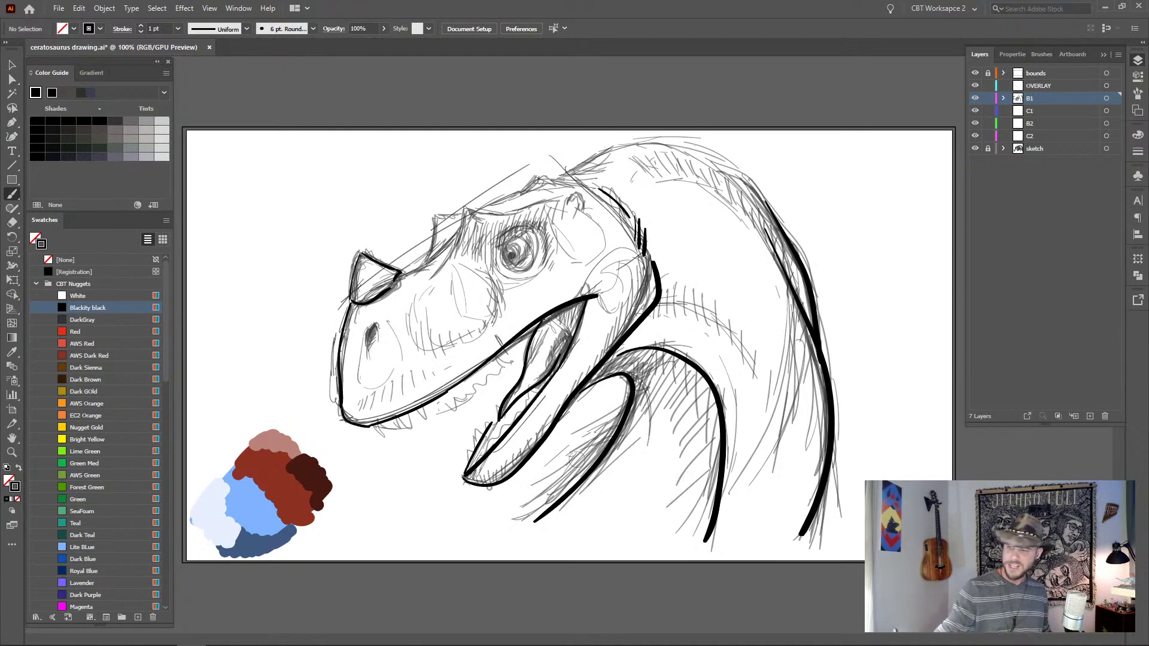
pyautogui.click(975, 148)
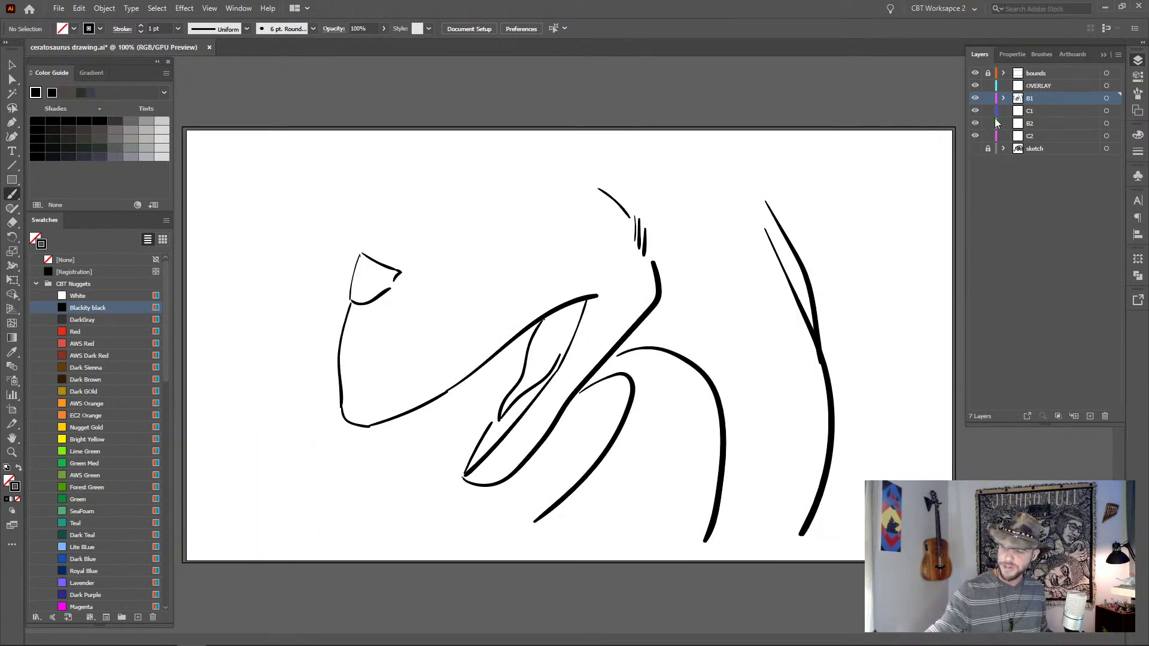
pyautogui.click(975, 149)
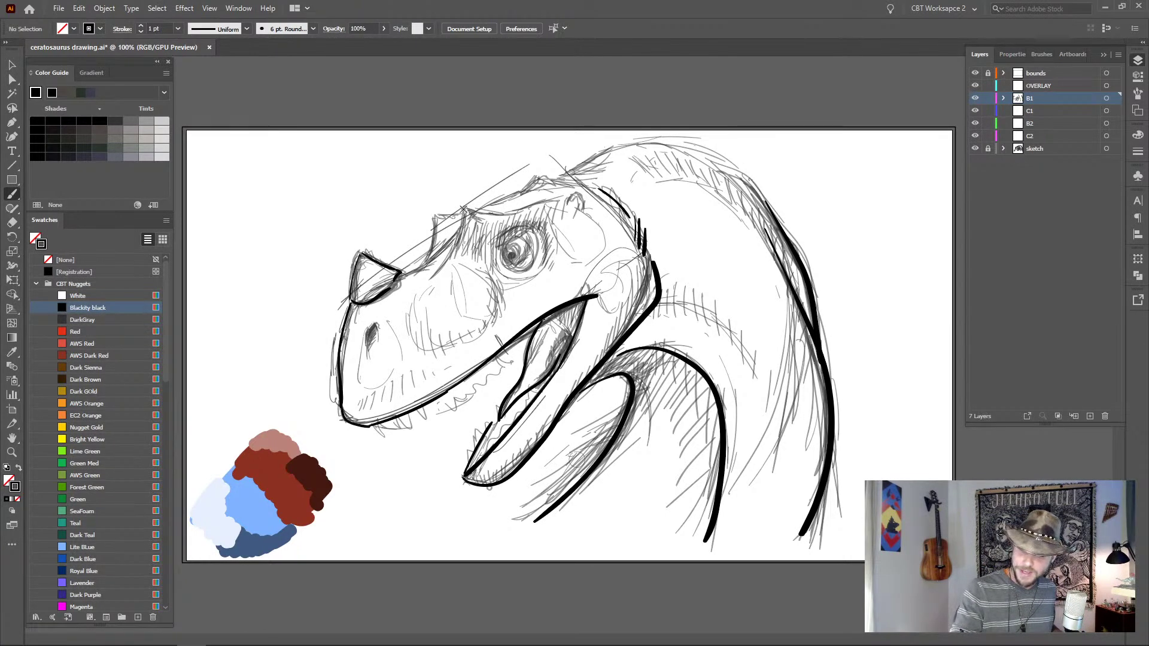
# - Ink the near brow horn's front edge, the wavy brow ridge, the lines along the snout's top and the nose horn's rear edge
pyautogui.moveTo(462, 208); pyautogui.dragTo(450, 254)
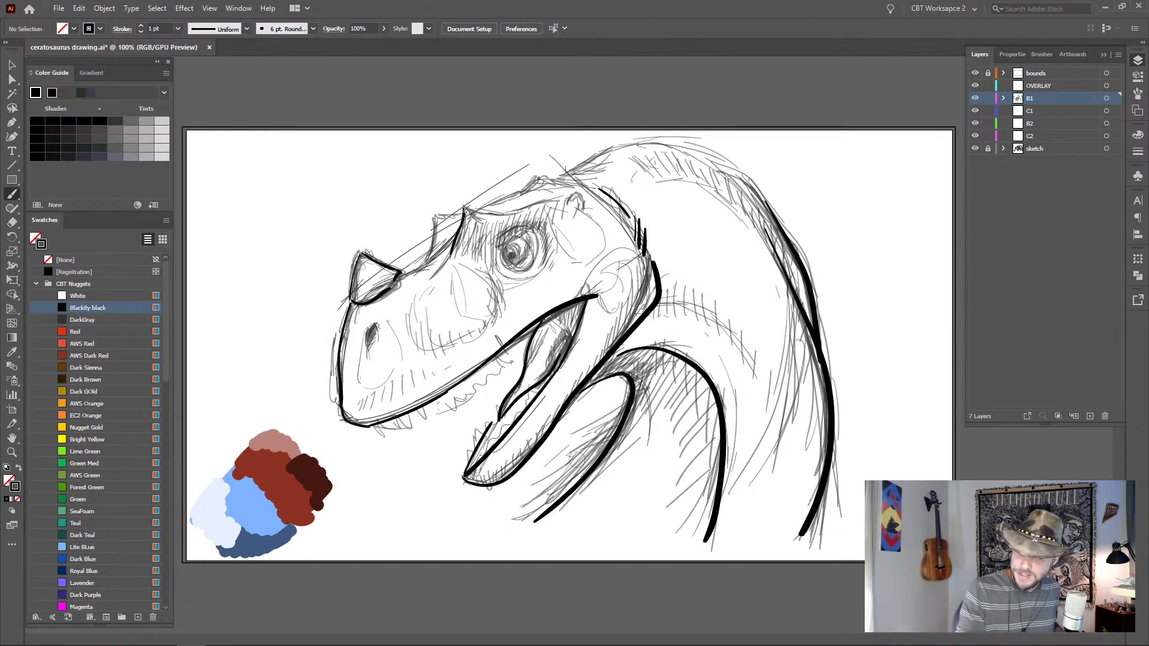
pyautogui.moveTo(473, 210); pyautogui.dragTo(574, 198)
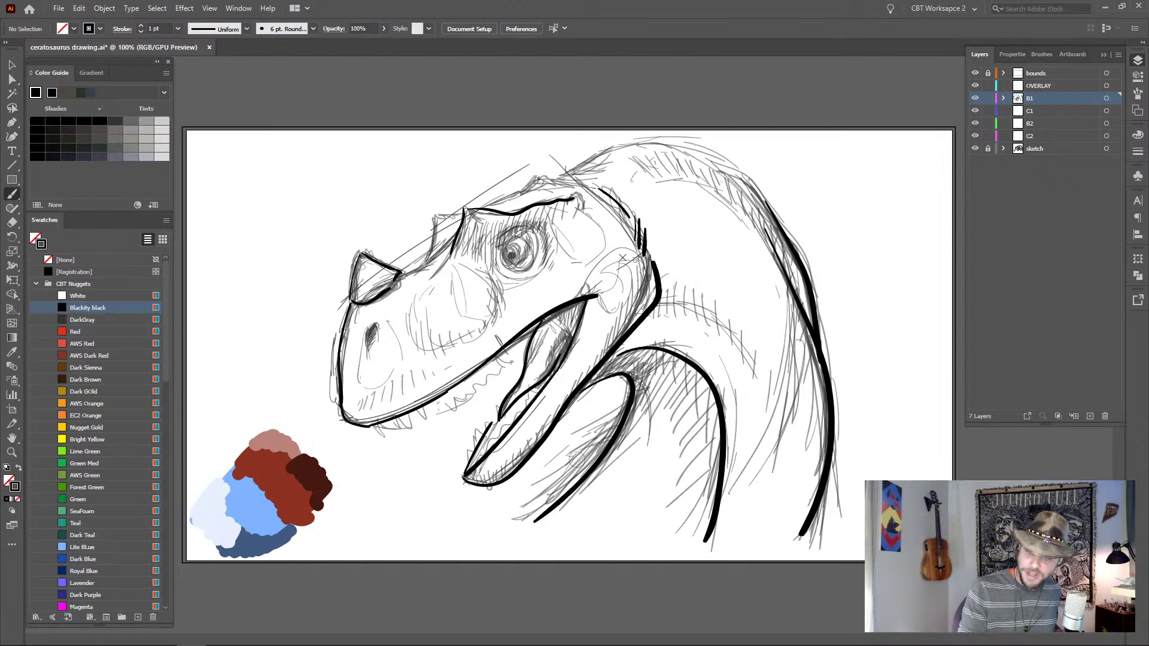
pyautogui.moveTo(452, 252); pyautogui.dragTo(383, 307)
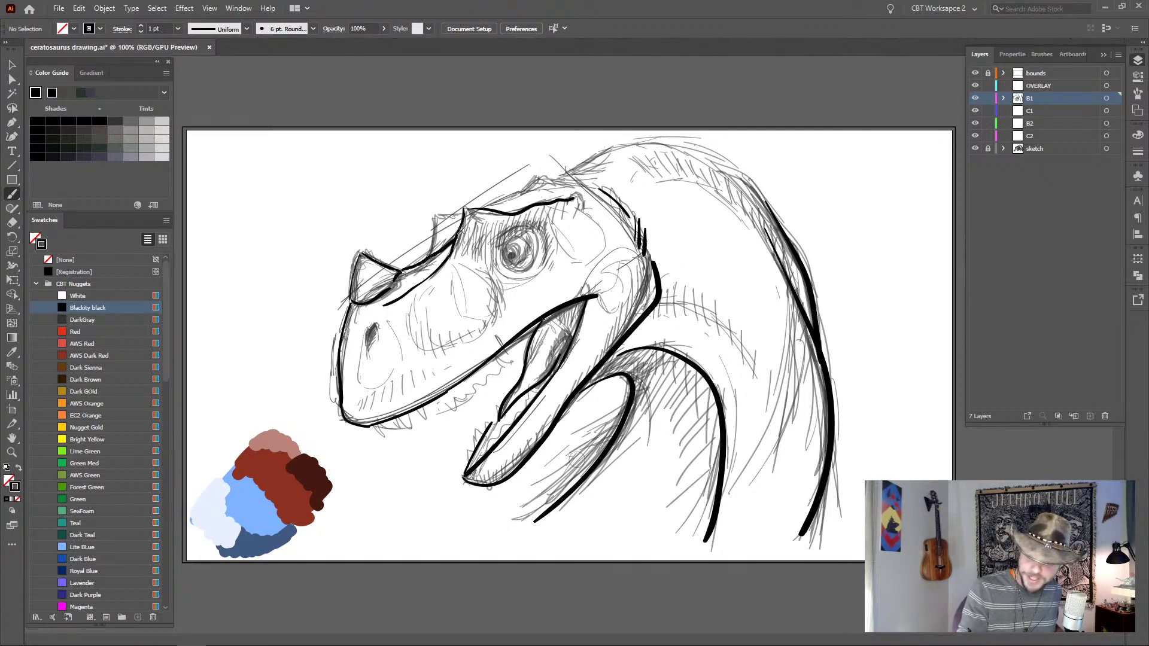
pyautogui.moveTo(362, 255); pyautogui.dragTo(401, 274)
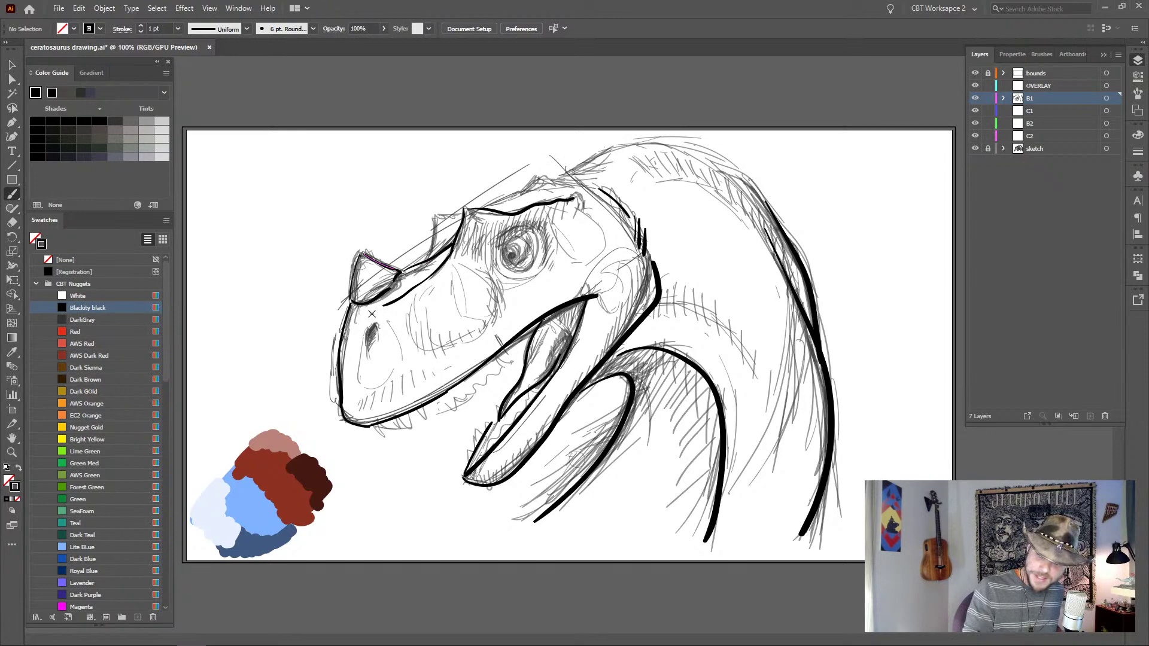
# - Ink the nostril with two curved lines, undo the extra shading inside it, and check the result with the sketch hidden
pyautogui.moveTo(364, 330); pyautogui.dragTo(360, 347)
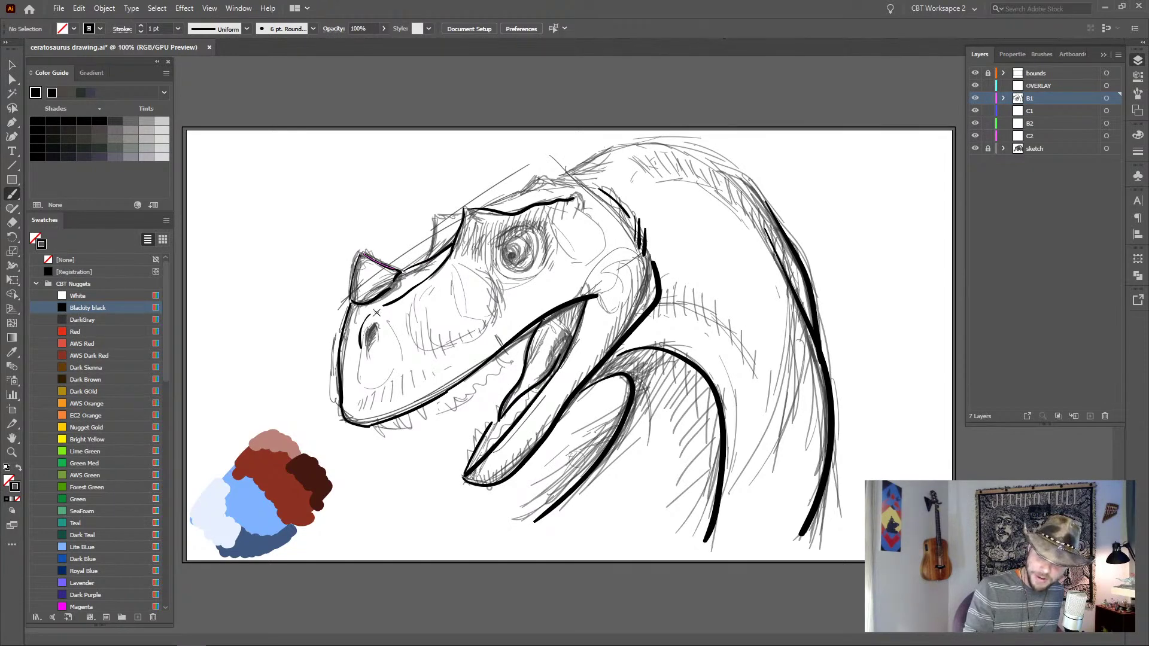
pyautogui.moveTo(363, 333)
pyautogui.mouseDown()
pyautogui.moveTo(374, 315)
pyautogui.moveTo(382, 330)
pyautogui.moveTo(366, 366)
pyautogui.moveTo(374, 317)
pyautogui.mouseUp()
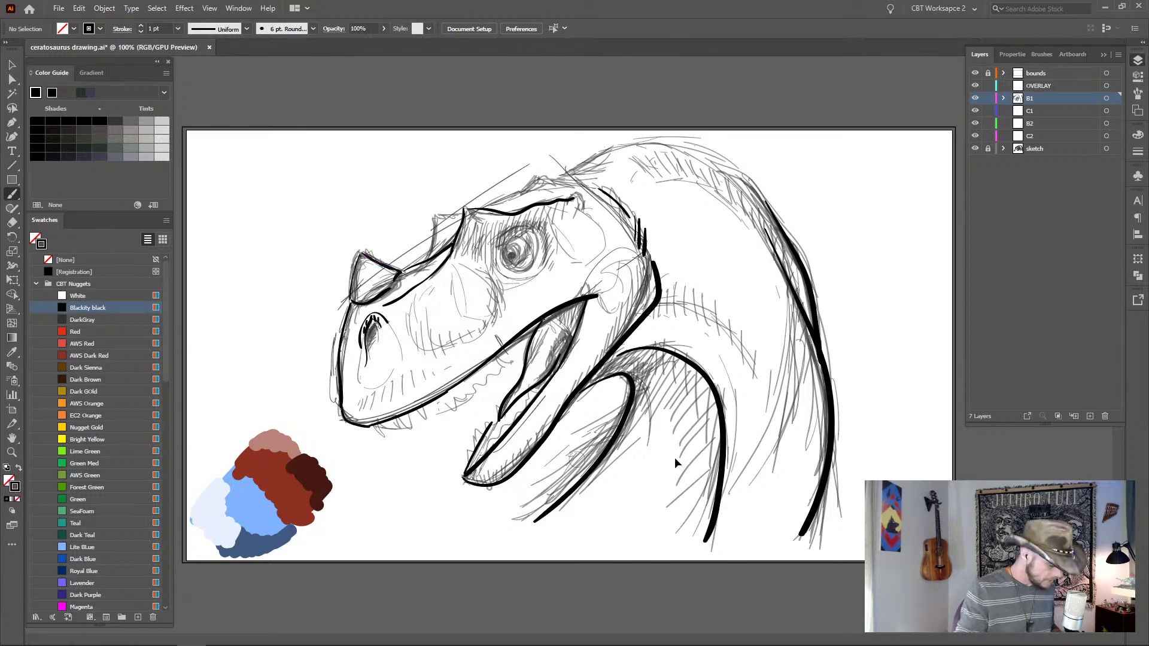
pyautogui.hotkey('ctrl', 'z')
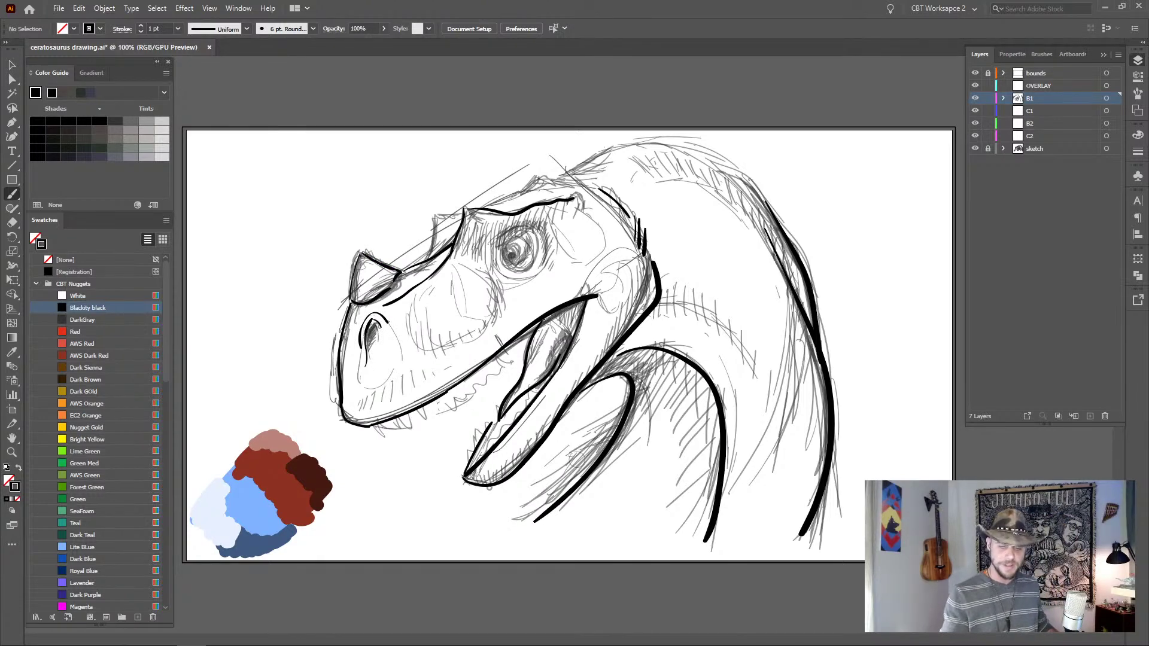
pyautogui.click(975, 149)
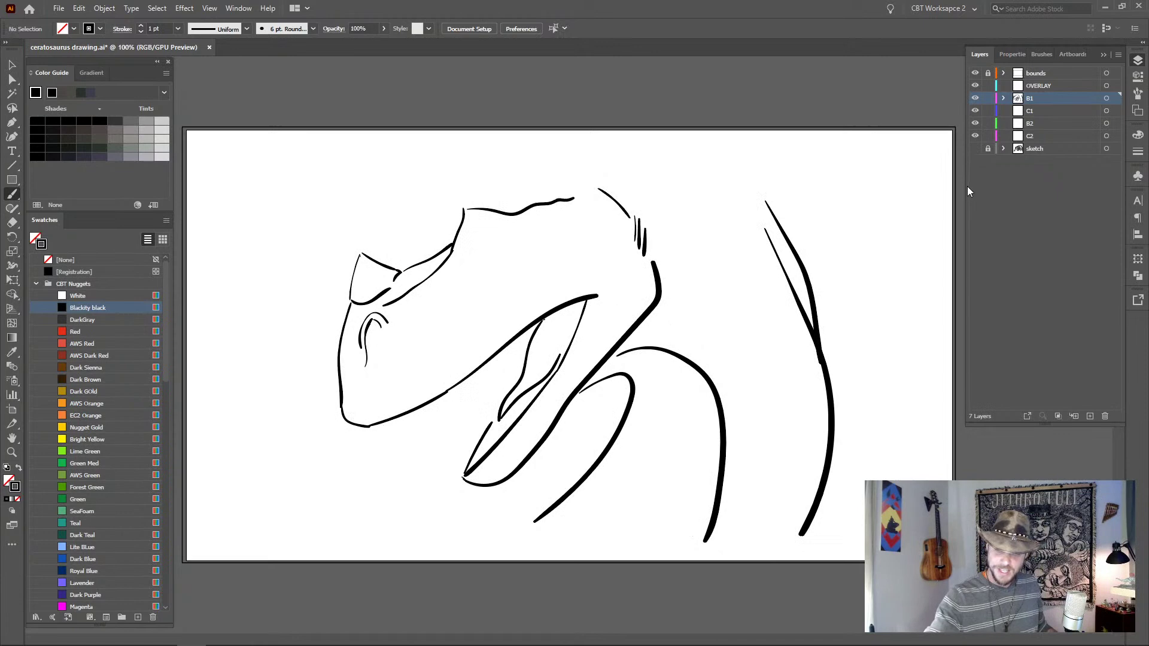
pyautogui.click(976, 149)
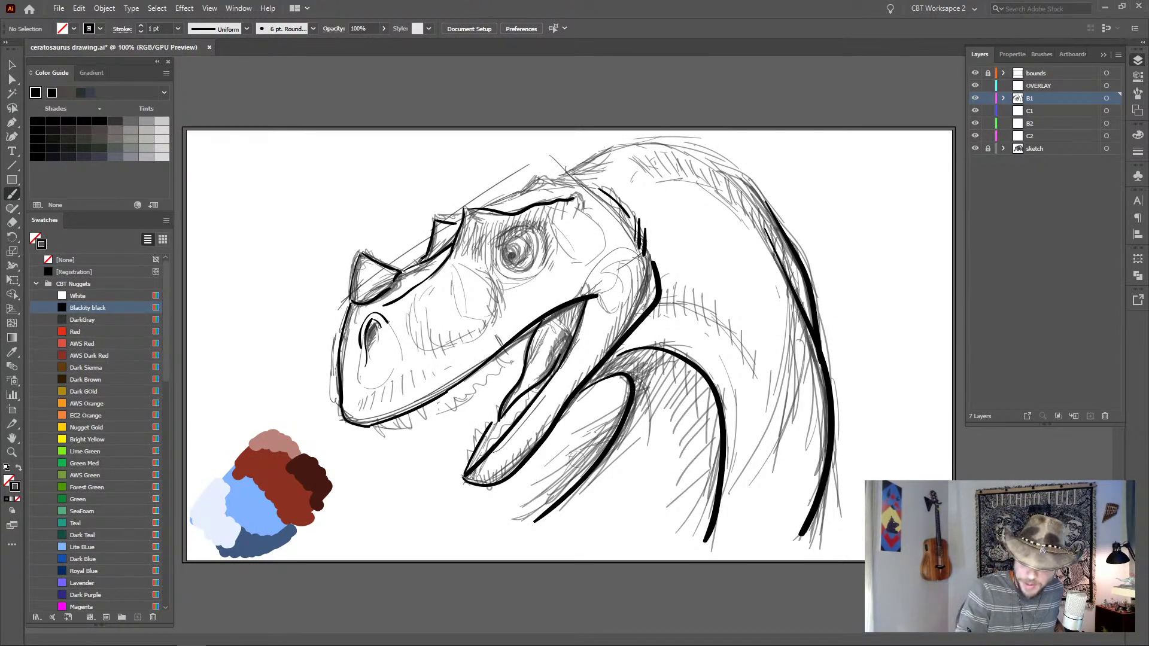
# - Undo the first far brow horn strokes and re-ink that horn along with the far brow ridge over the top of the head
pyautogui.hotkey('ctrl', 'z')
pyautogui.hotkey('ctrl', 'z')
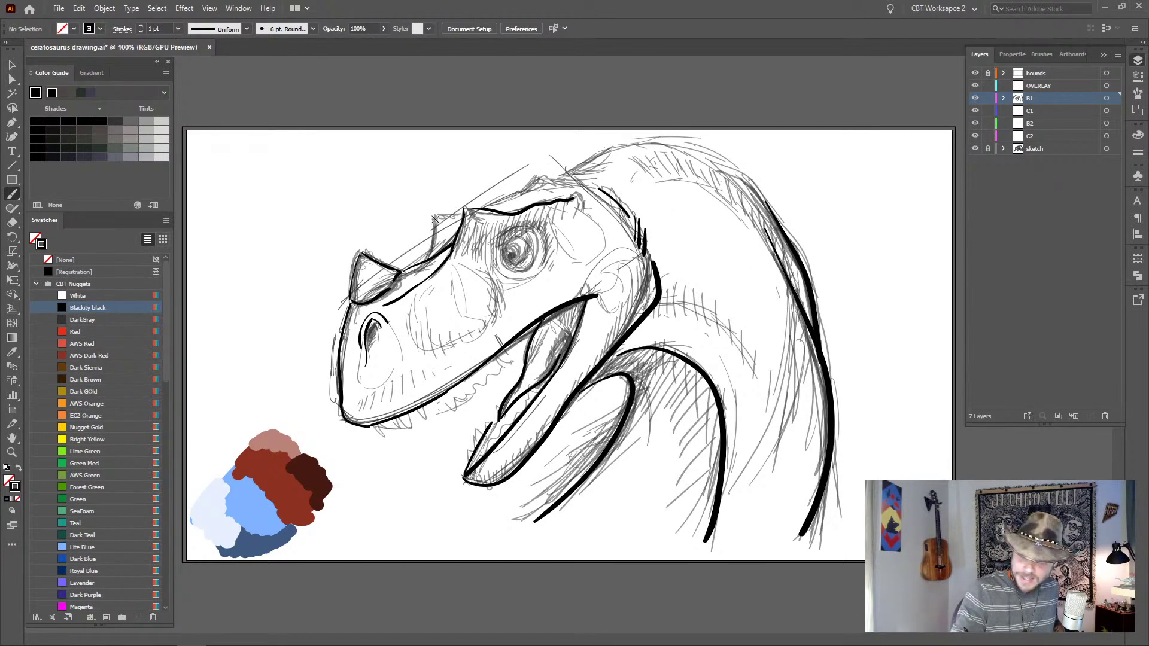
pyautogui.moveTo(435, 217); pyautogui.dragTo(413, 264)
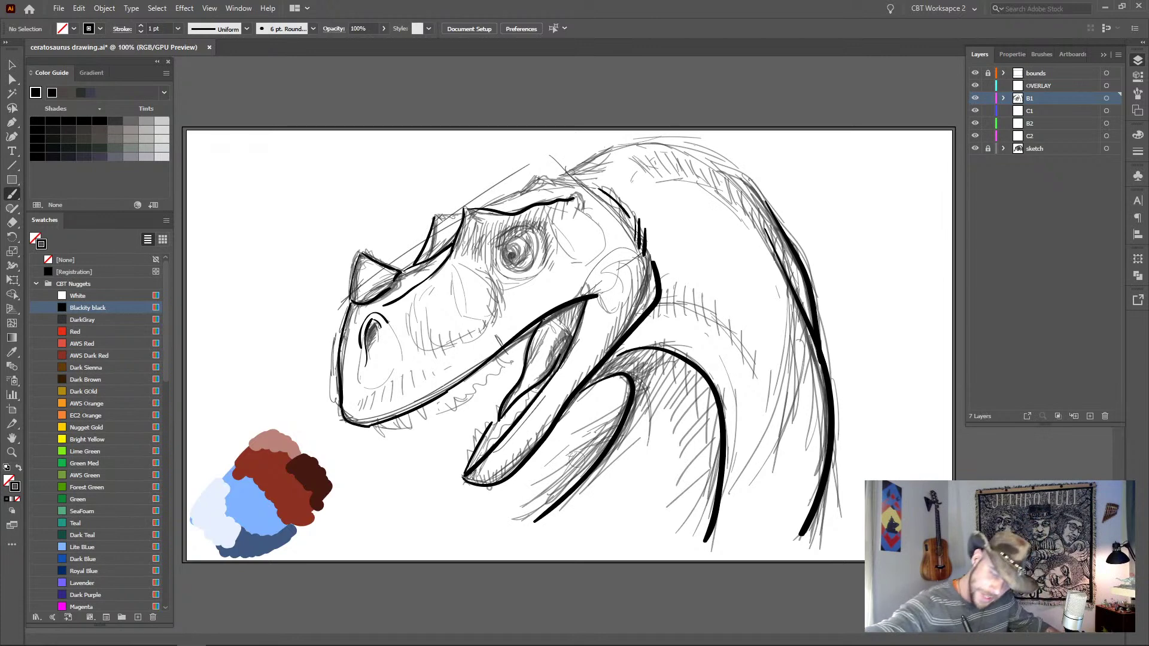
pyautogui.moveTo(434, 216)
pyautogui.mouseDown()
pyautogui.moveTo(463, 220)
pyautogui.moveTo(546, 175)
pyautogui.moveTo(596, 178)
pyautogui.mouseUp()
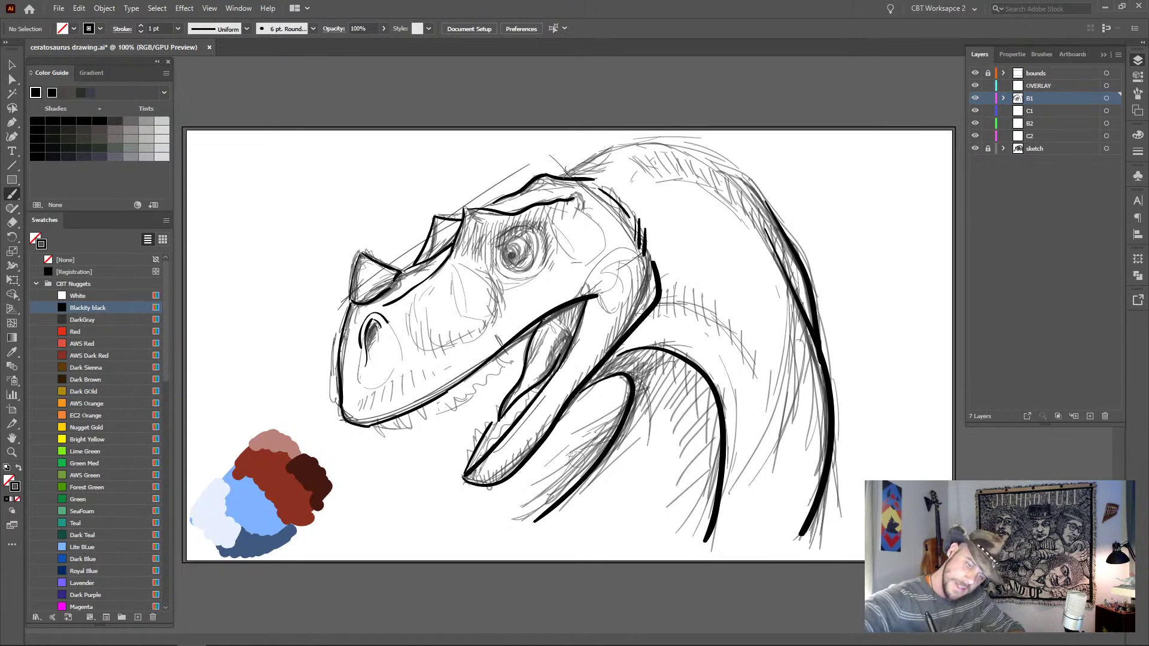
# - Ink the upper neck curve from behind the head down to the existing back-of-neck line, with short hatch strokes beneath it
pyautogui.moveTo(556, 174)
pyautogui.mouseDown()
pyautogui.moveTo(628, 143)
pyautogui.moveTo(732, 165)
pyautogui.mouseUp()
pyautogui.hotkey('ctrl', 'z')
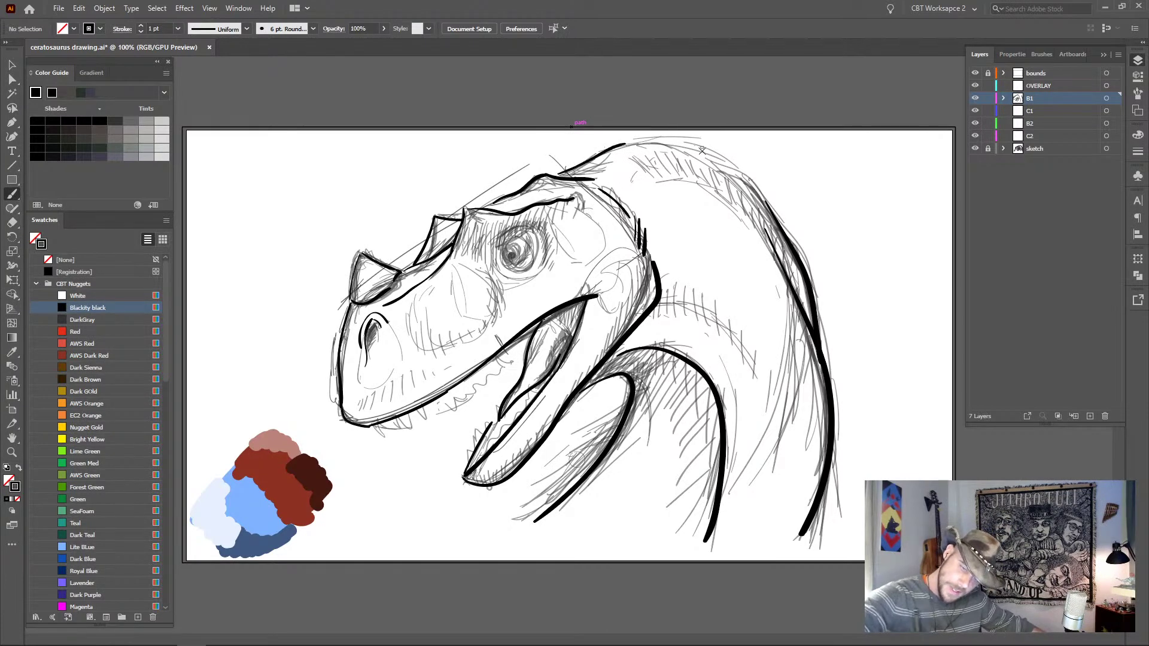
pyautogui.moveTo(624, 143)
pyautogui.mouseDown()
pyautogui.moveTo(704, 155)
pyautogui.moveTo(774, 210)
pyautogui.mouseUp()
pyautogui.hotkey('ctrl', 'z')
pyautogui.hotkey('ctrl', 'z')
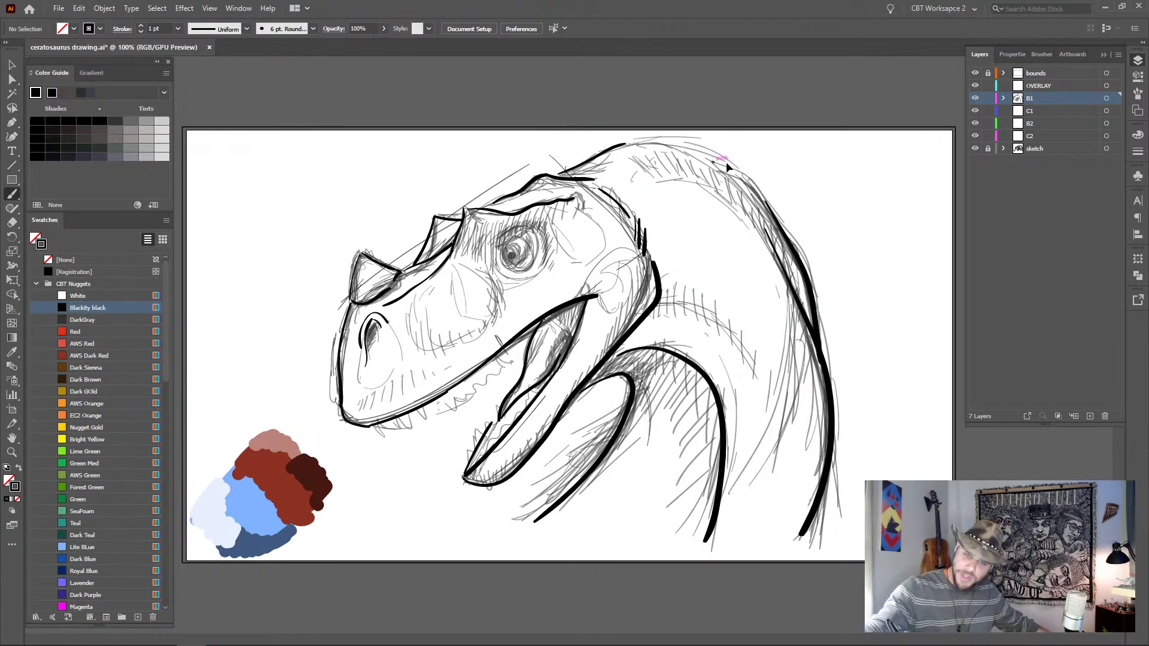
pyautogui.moveTo(628, 143)
pyautogui.mouseDown()
pyautogui.moveTo(697, 160)
pyautogui.moveTo(781, 231)
pyautogui.mouseUp()
pyautogui.hotkey('ctrl', 'z')
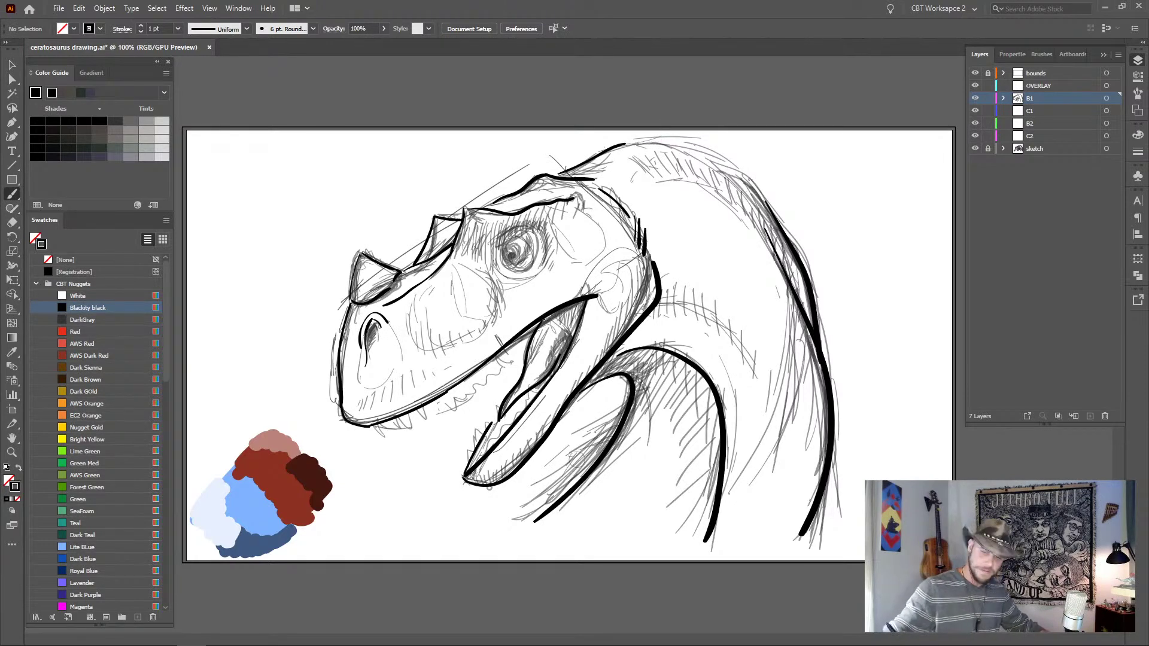
pyautogui.moveTo(625, 144)
pyautogui.mouseDown()
pyautogui.moveTo(721, 162)
pyautogui.moveTo(782, 236)
pyautogui.mouseUp()
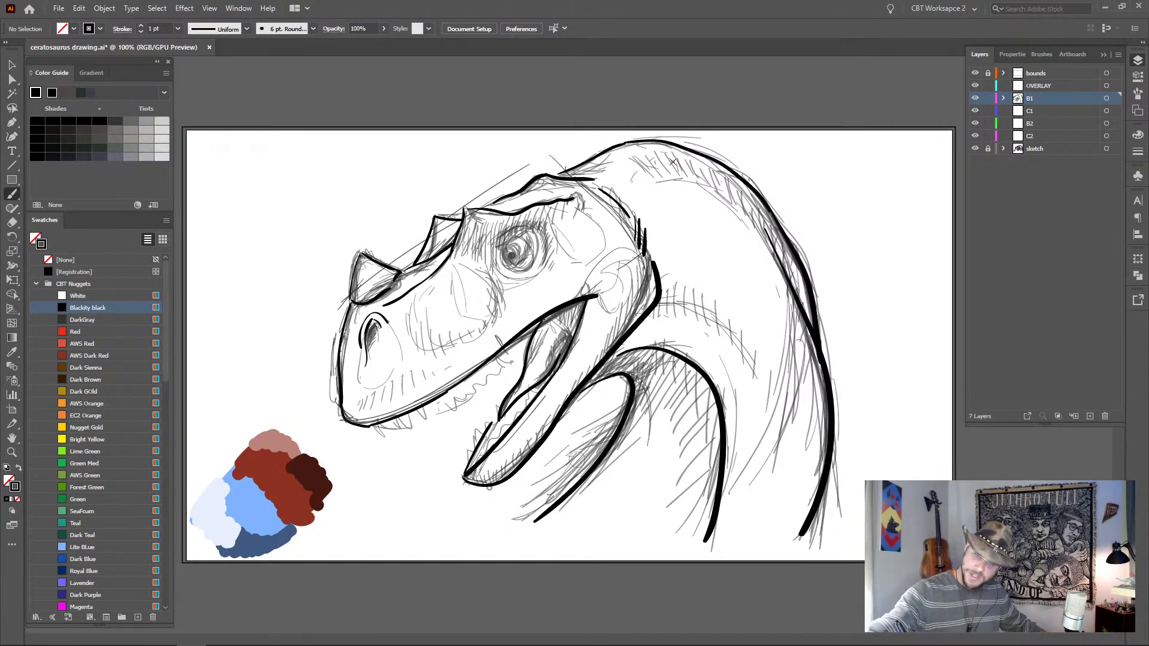
pyautogui.moveTo(689, 174); pyautogui.dragTo(733, 206)
pyautogui.moveTo(735, 197); pyautogui.dragTo(754, 228)
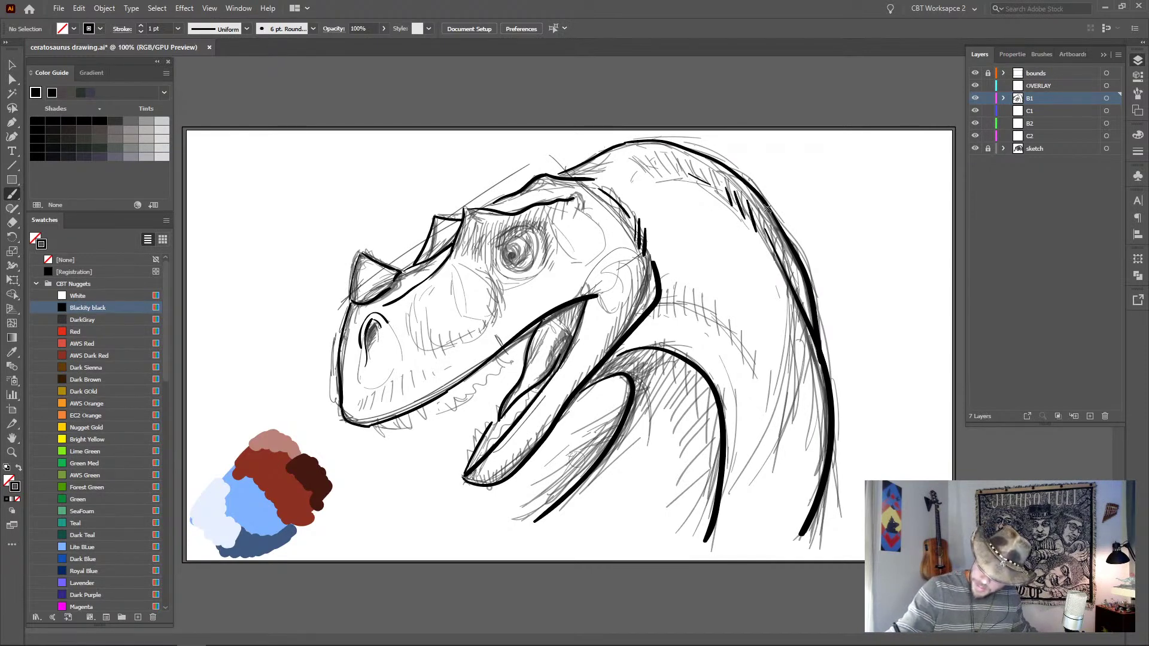
# - Hide and show the sketch layer repeatedly to compare the inked head and neck outlines with the sketch
pyautogui.click(975, 149)
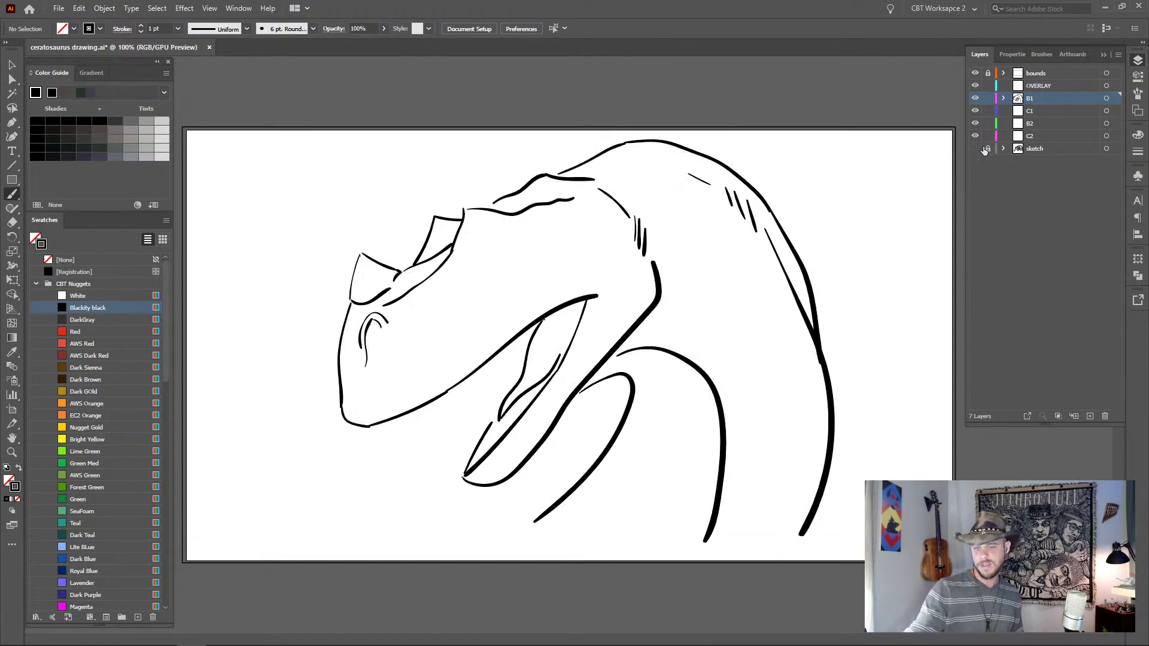
pyautogui.click(976, 149)
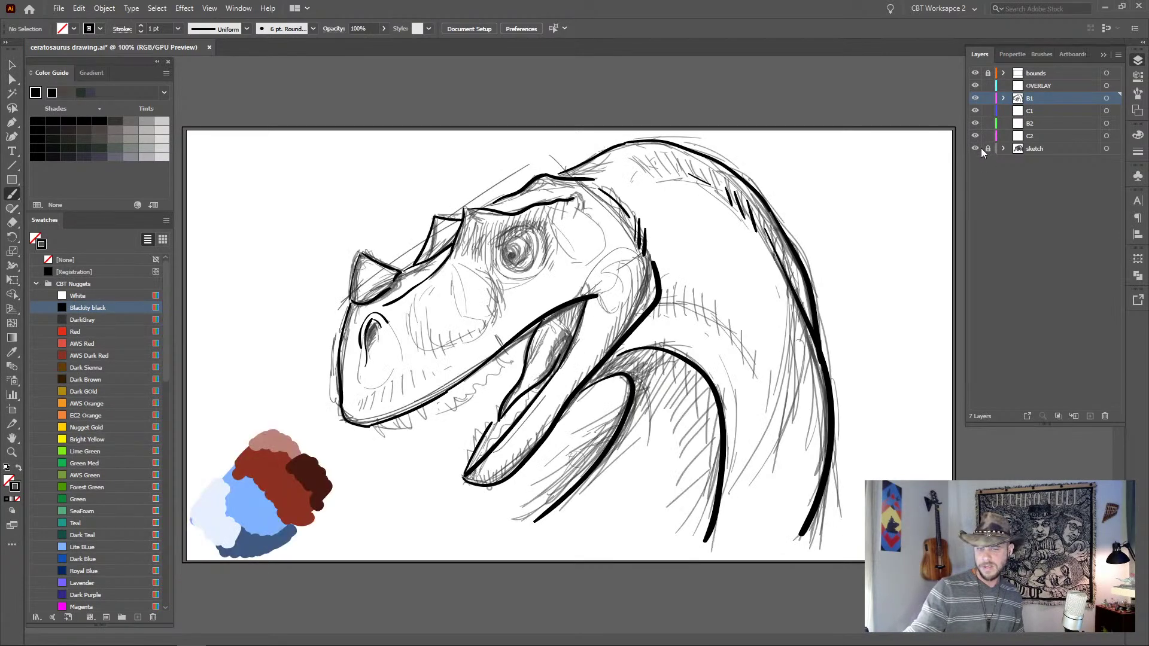
pyautogui.click(977, 149)
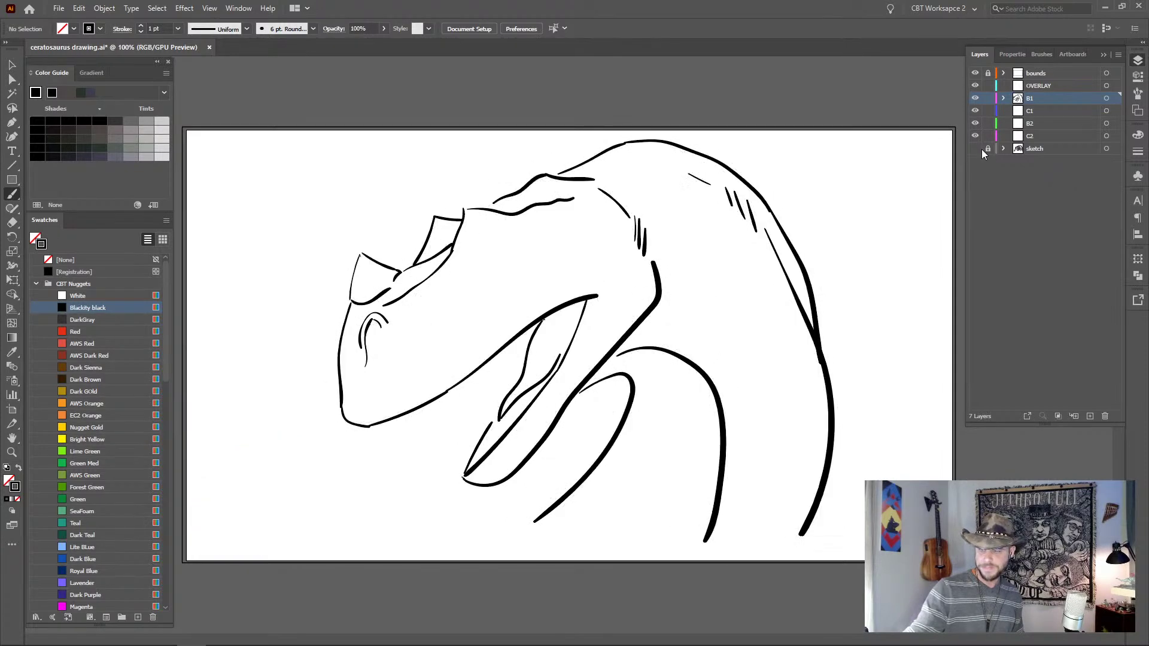
pyautogui.click(975, 149)
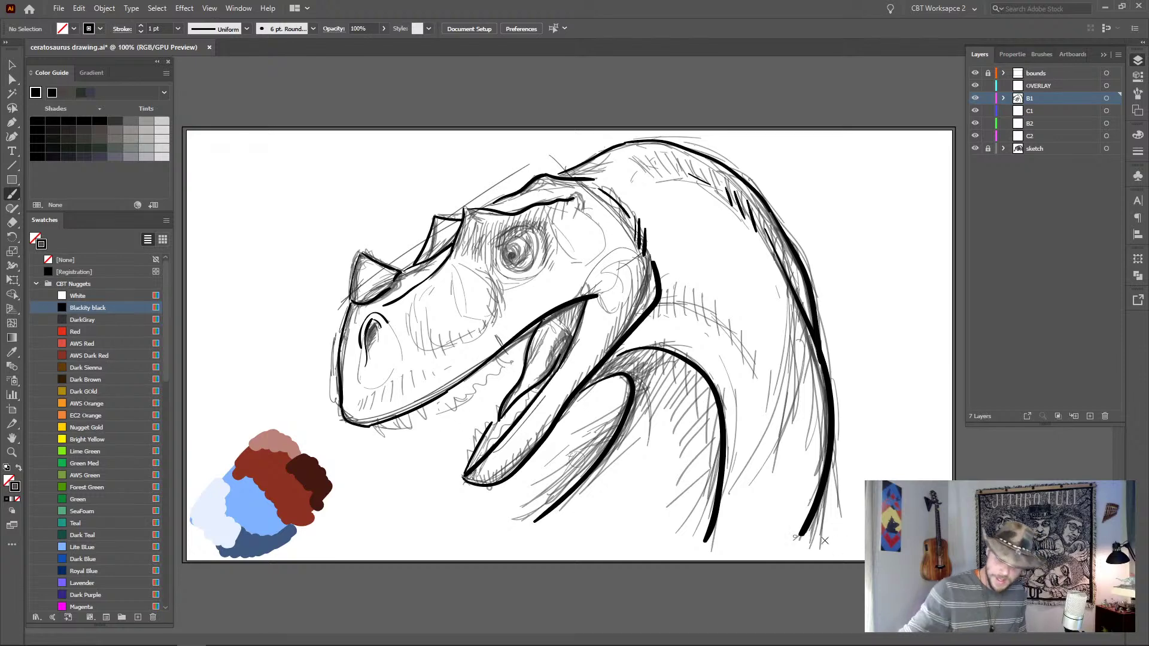
pyautogui.click(976, 148)
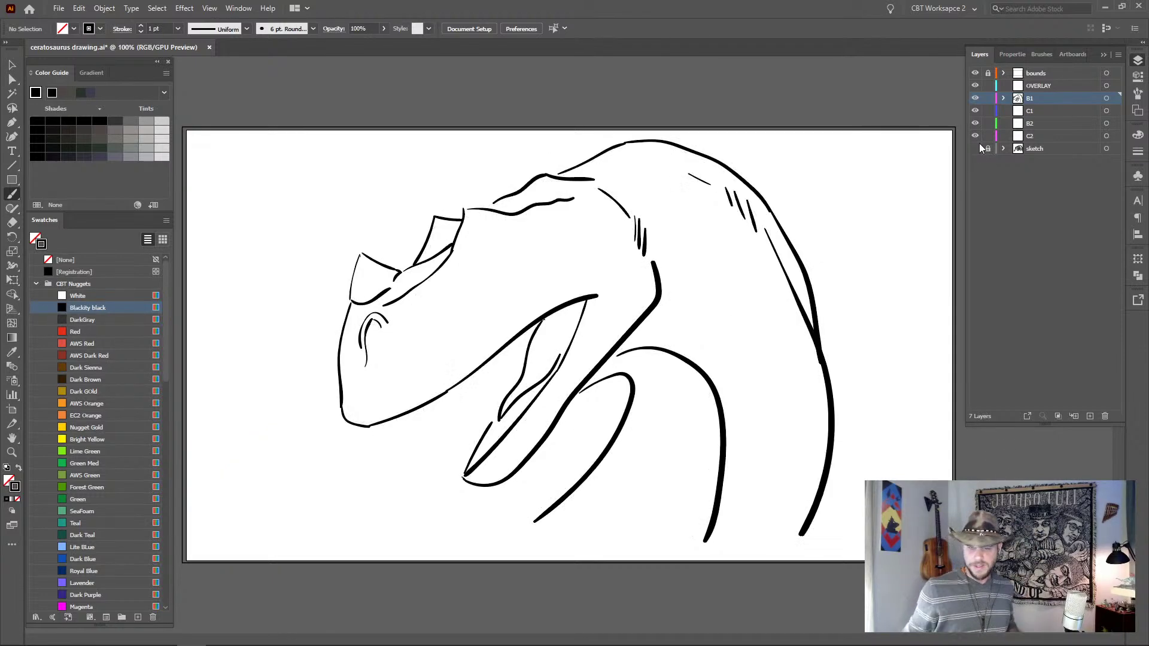
pyautogui.click(976, 148)
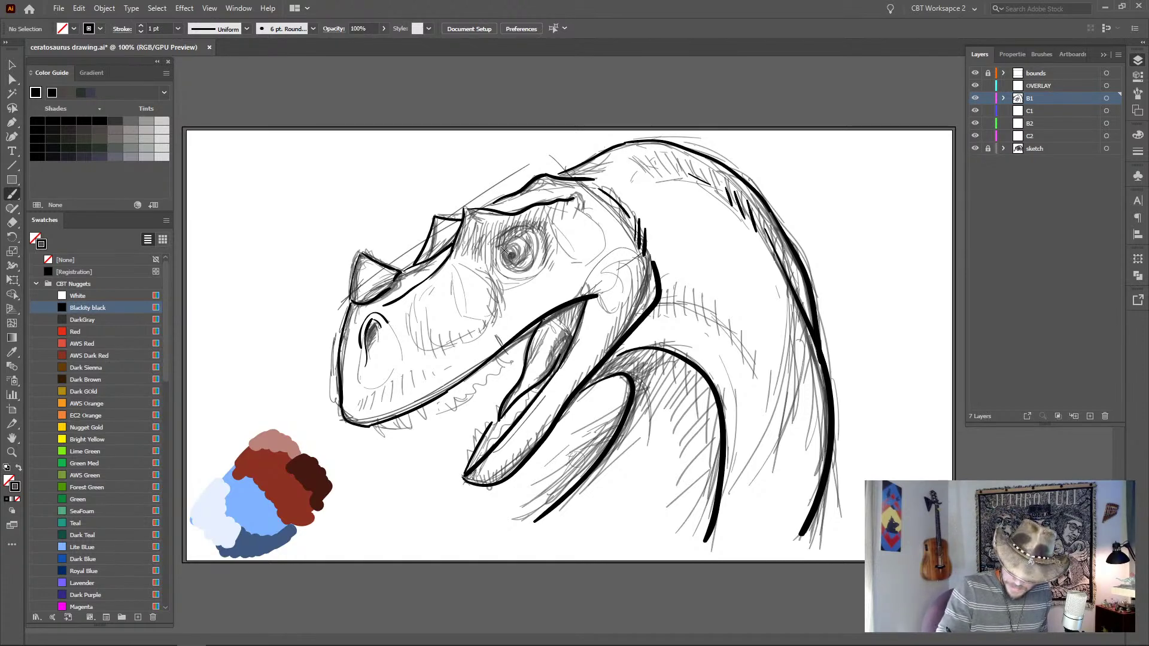
# - Ink the eye with its iris, pupil, upper lid and surrounding wrinkles, and hide the sketch layer
pyautogui.moveTo(510, 262); pyautogui.dragTo(530, 244)
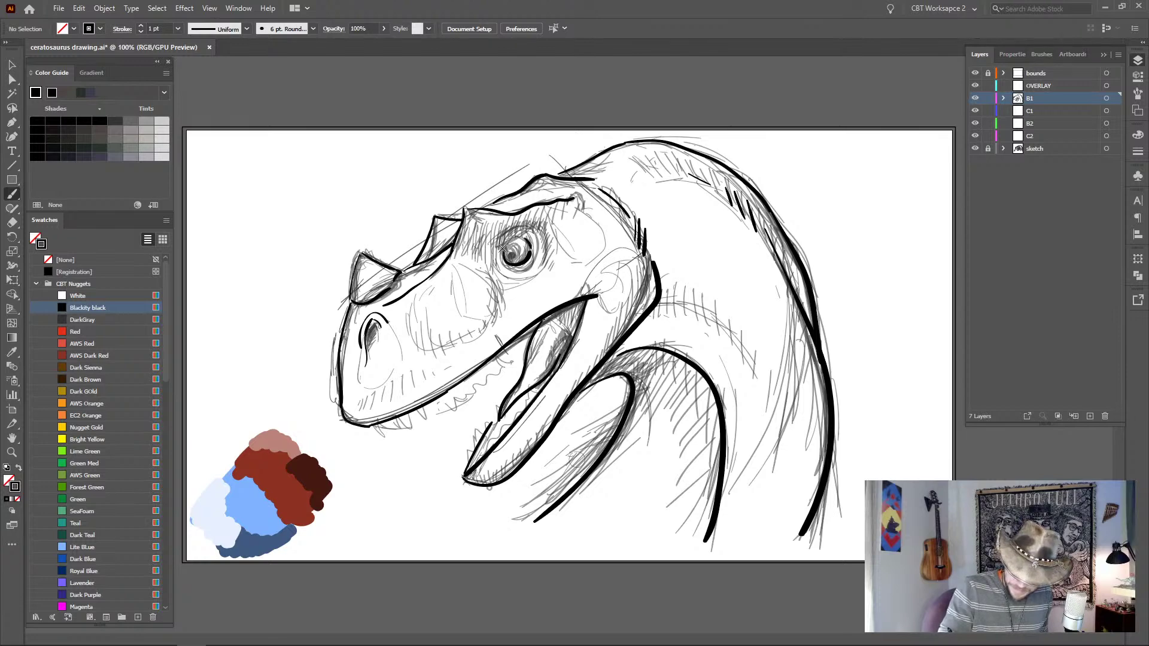
pyautogui.moveTo(503, 246); pyautogui.dragTo(530, 228)
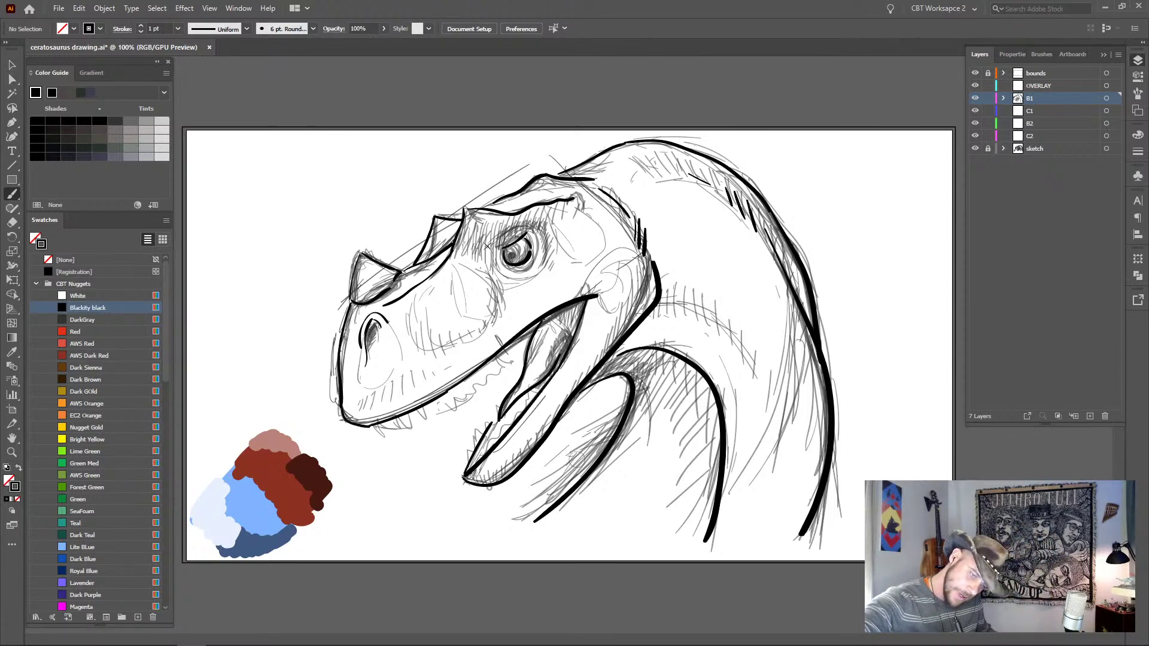
pyautogui.moveTo(494, 244)
pyautogui.mouseDown()
pyautogui.moveTo(541, 227)
pyautogui.moveTo(541, 253)
pyautogui.moveTo(521, 281)
pyautogui.moveTo(549, 262)
pyautogui.mouseUp()
pyautogui.click(976, 149)
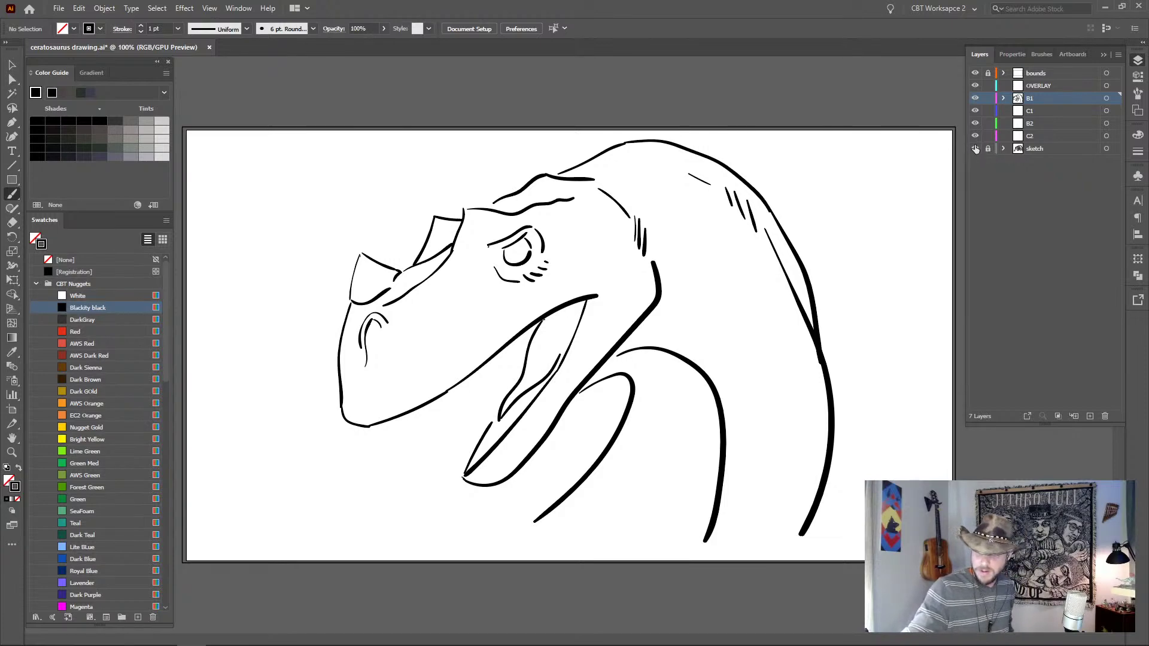
pyautogui.click(975, 148)
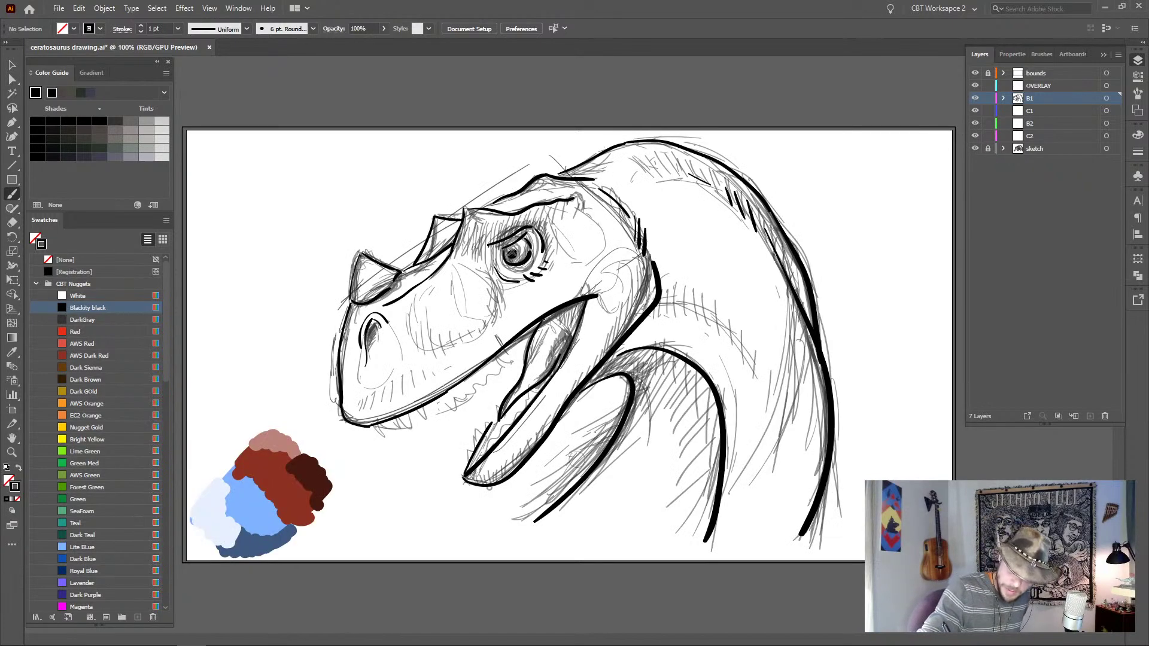
pyautogui.click(976, 148)
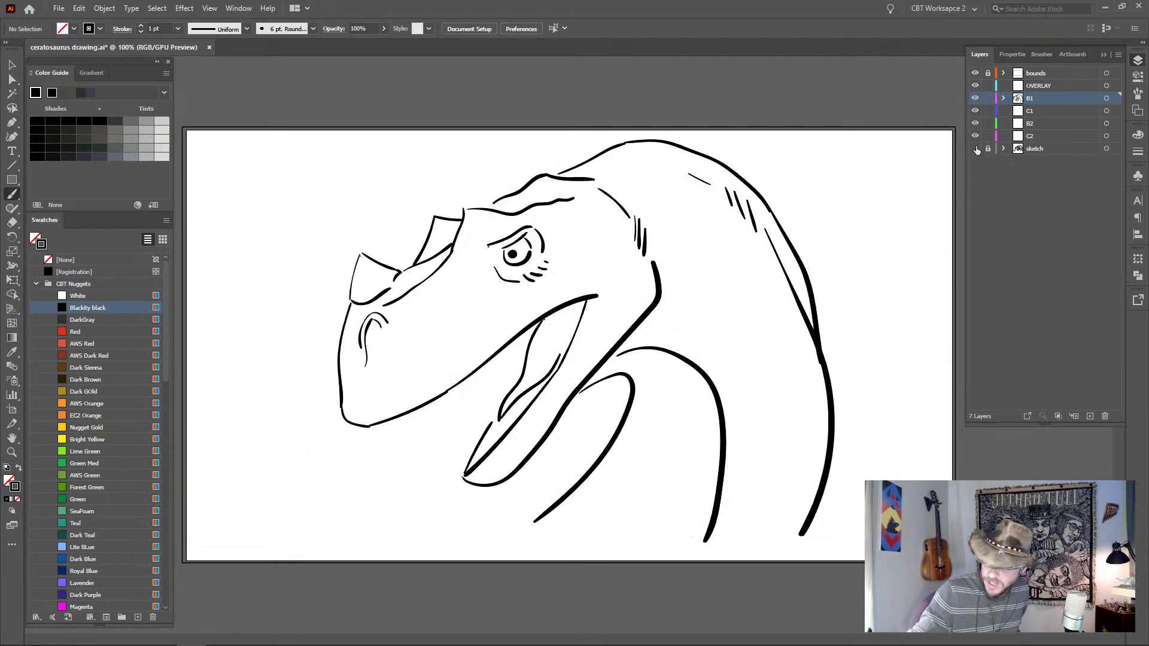
# - Show the sketch layer, try inking the cheek hollow below the eye with the 6 pt. Round brush, and undo those strokes
pyautogui.click(976, 149)
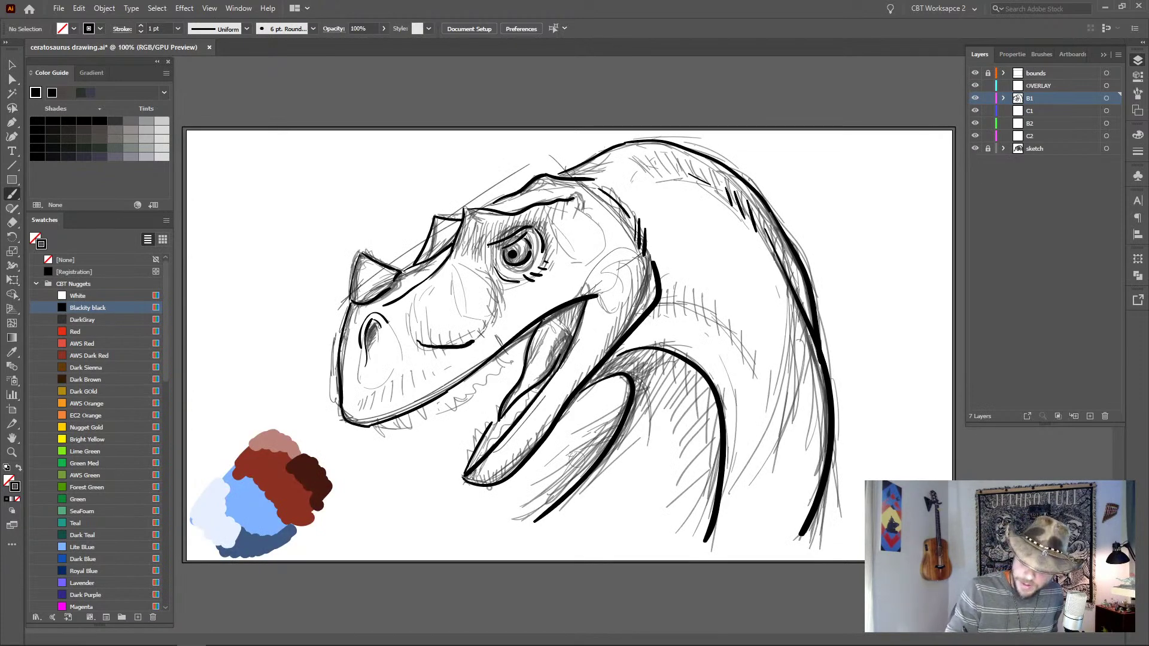
pyautogui.hotkey('ctrl', 'z')
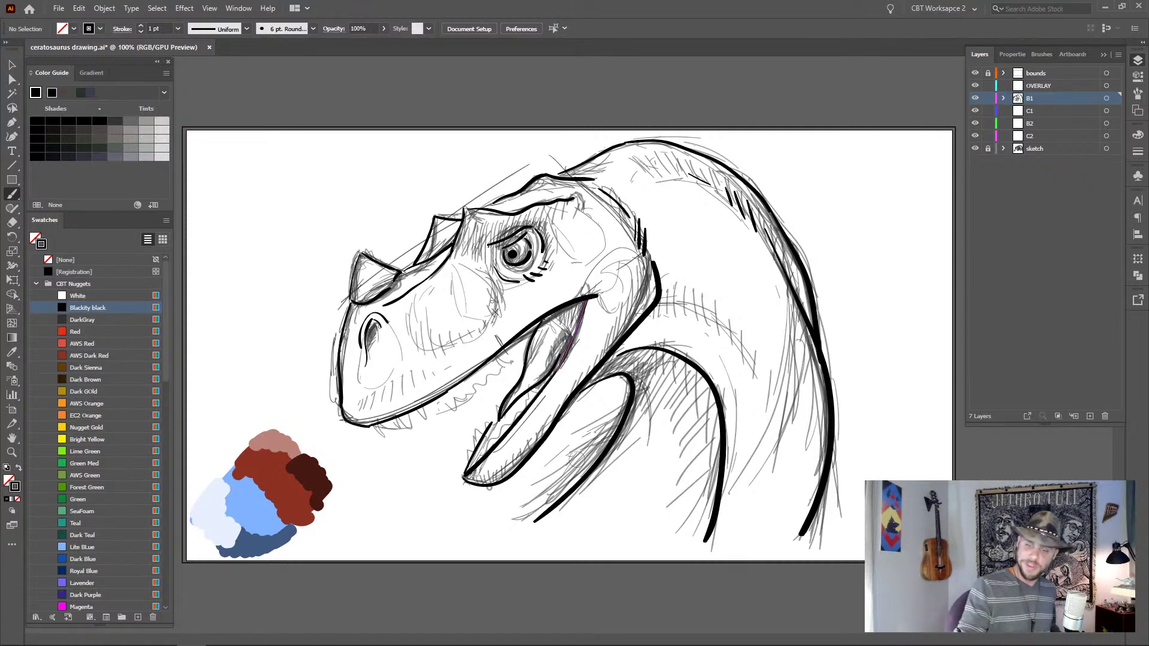
pyautogui.moveTo(496, 285)
pyautogui.mouseDown()
pyautogui.moveTo(470, 340)
pyautogui.moveTo(410, 336)
pyautogui.moveTo(454, 357)
pyautogui.moveTo(430, 343)
pyautogui.moveTo(452, 352)
pyautogui.mouseUp()
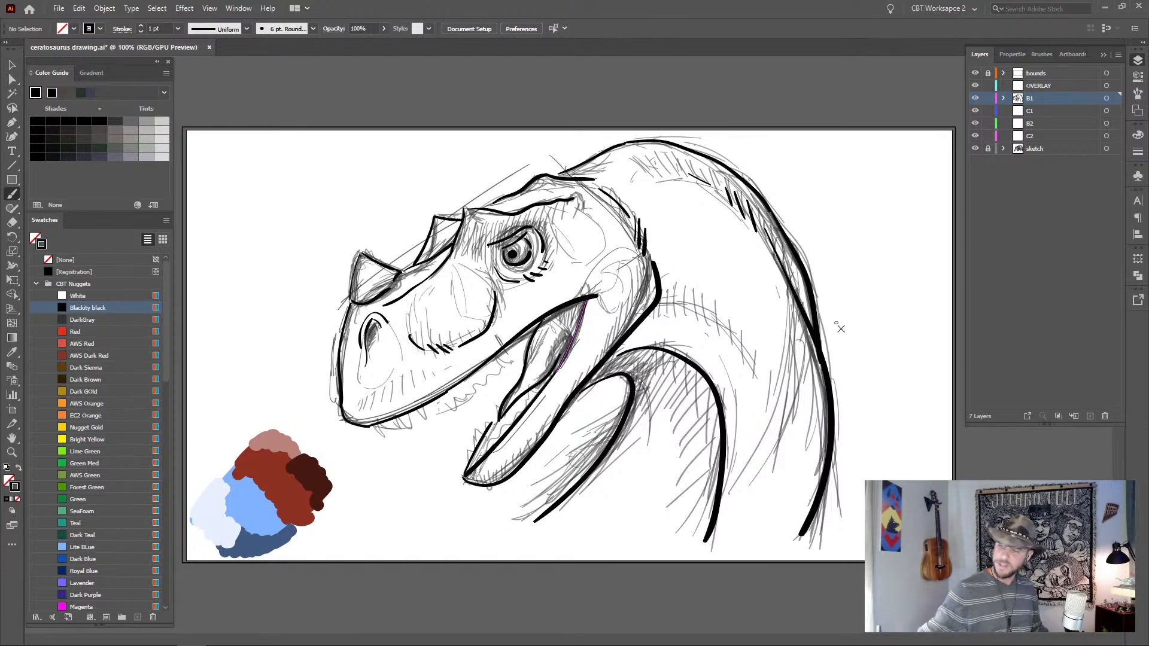
pyautogui.click(975, 149)
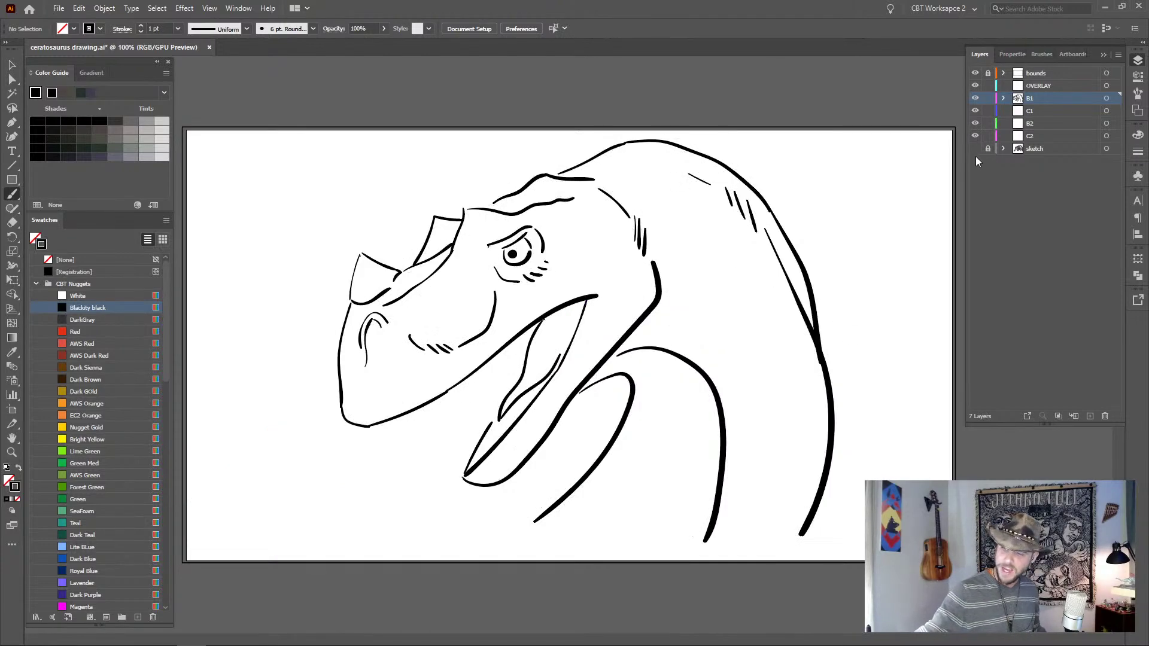
pyautogui.click(976, 149)
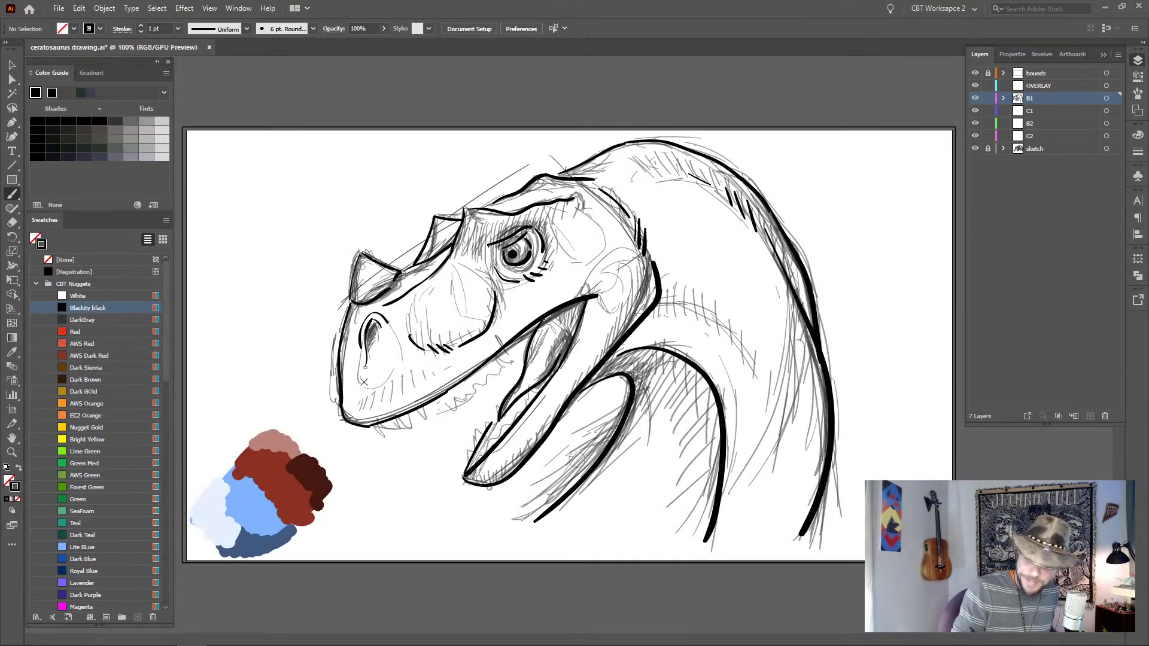
pyautogui.hotkey('ctrl', '3')
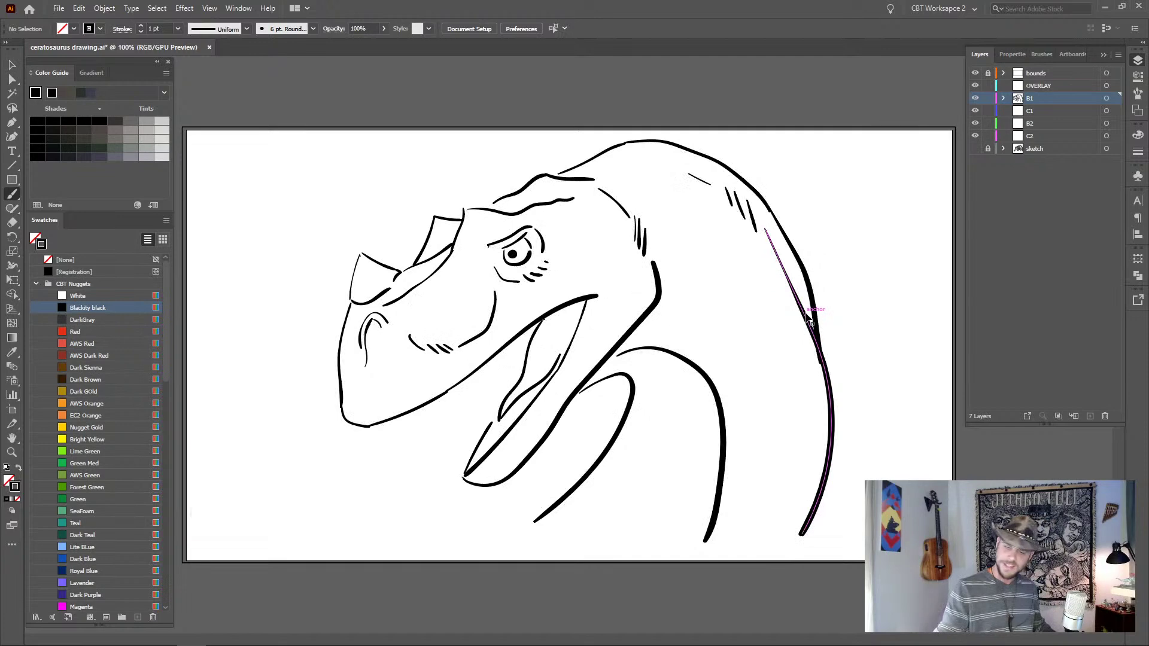
pyautogui.hotkey('ctrl', '3')
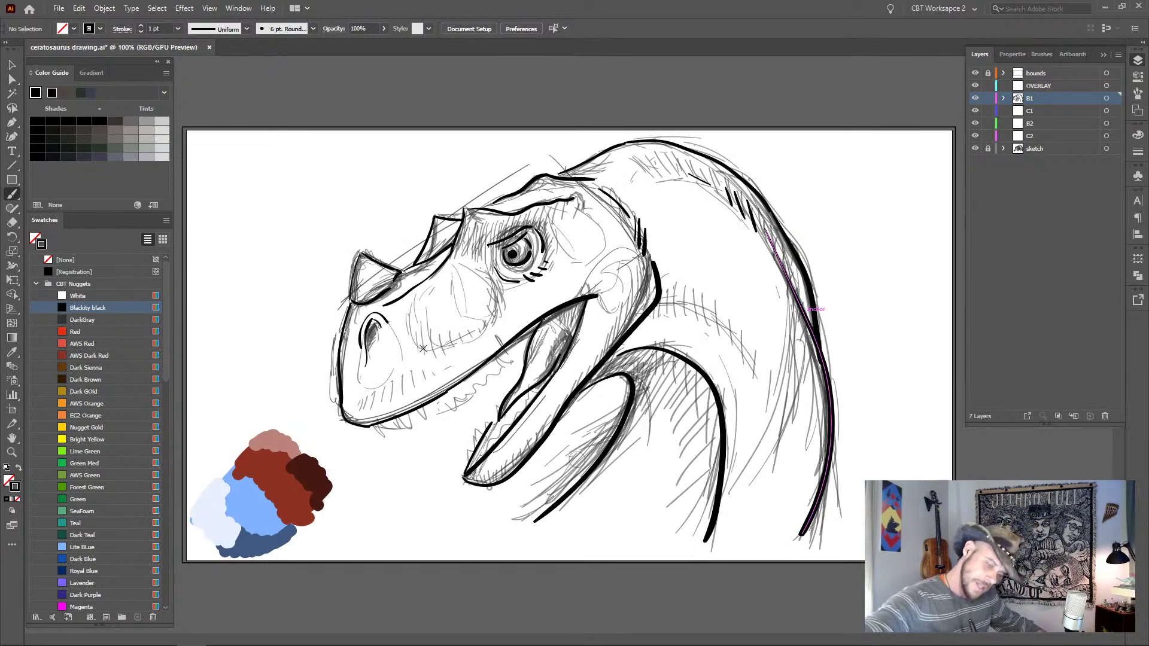
# - Switch to the 4 pt. Round brush, ink the cheek curve and short wrinkles in front of the eye, and hide the sketch layer
pyautogui.click(1042, 54)
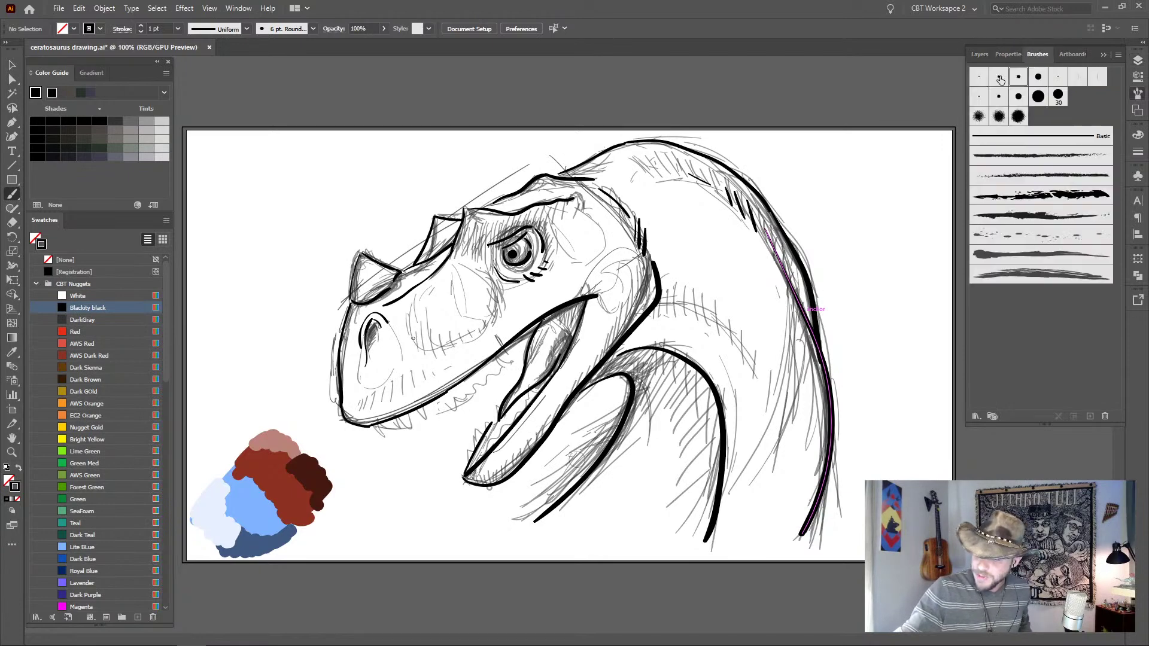
pyautogui.click(1009, 76)
pyautogui.click(981, 54)
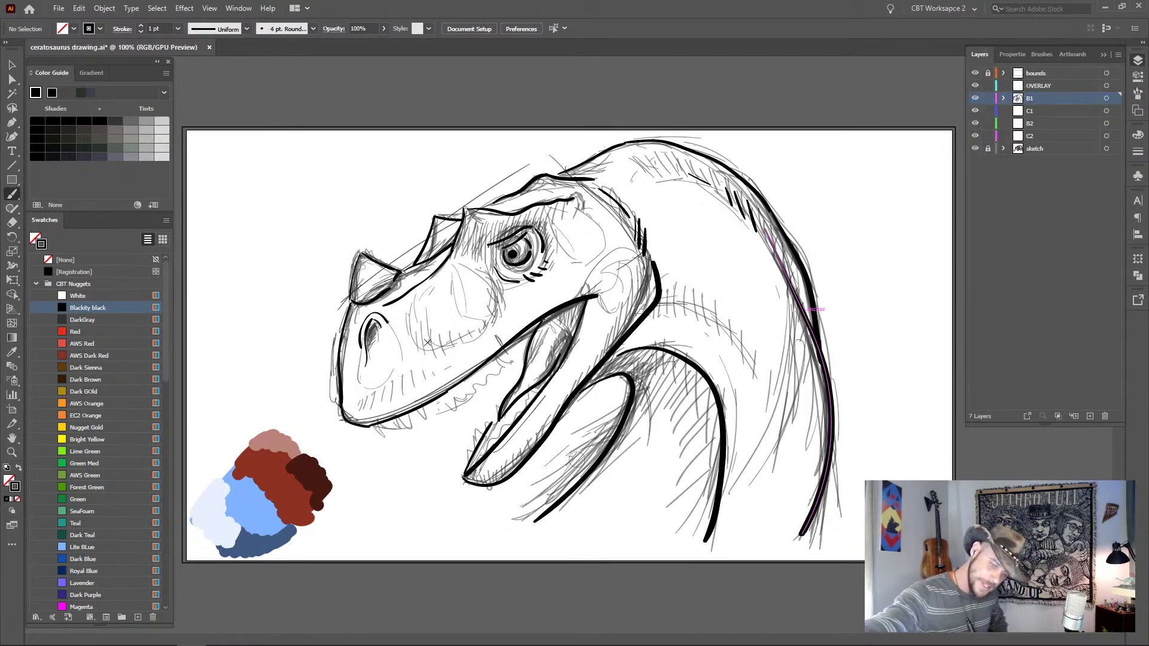
pyautogui.moveTo(416, 347)
pyautogui.mouseDown()
pyautogui.moveTo(450, 349)
pyautogui.moveTo(497, 313)
pyautogui.mouseUp()
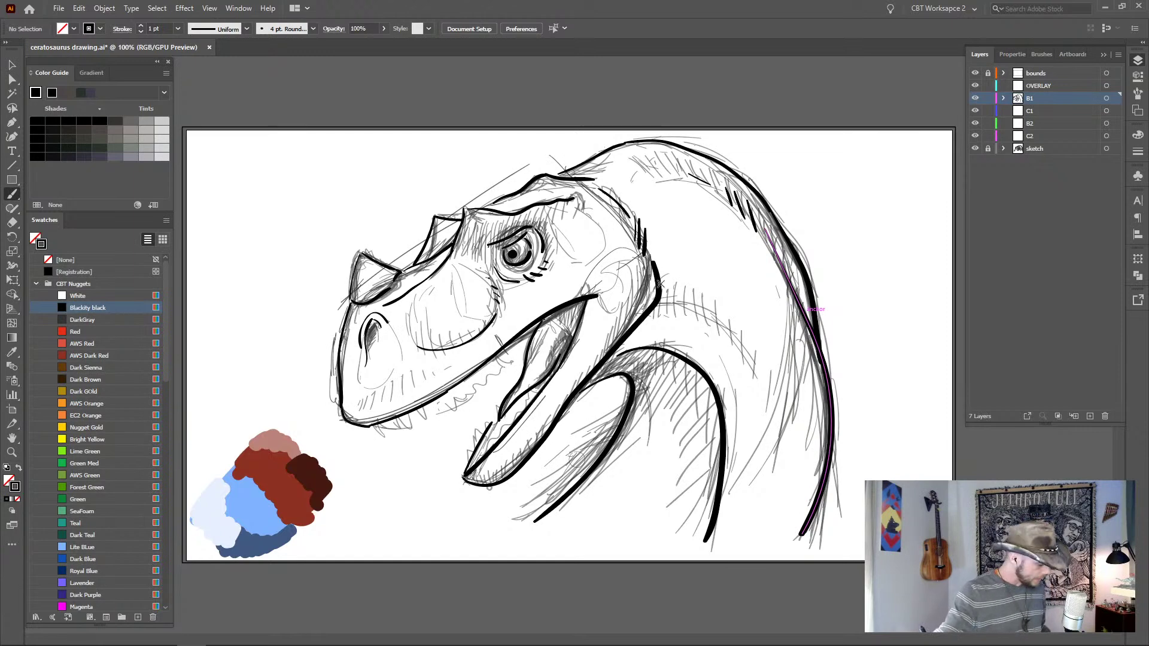
pyautogui.click(975, 149)
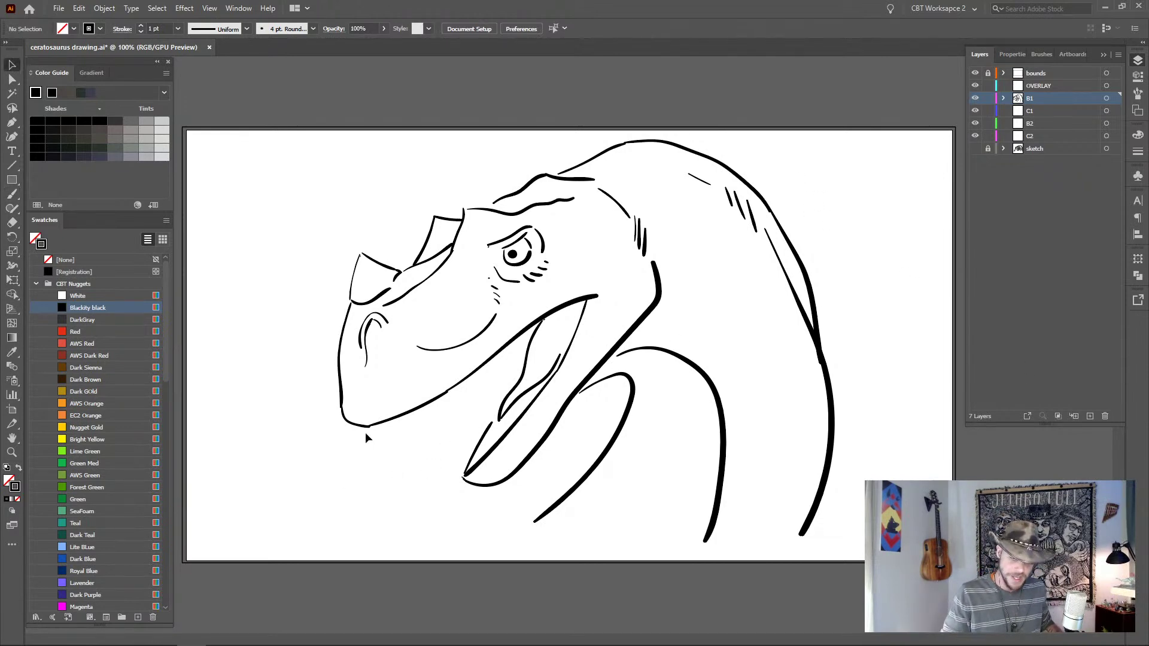
# - Move the ends of the front upper-lip stroke so it meets the chin stroke and the rear mouth line without overlapping
pyautogui.scroll(7, 371, 426)
pyautogui.scroll(-4, 375, 428)
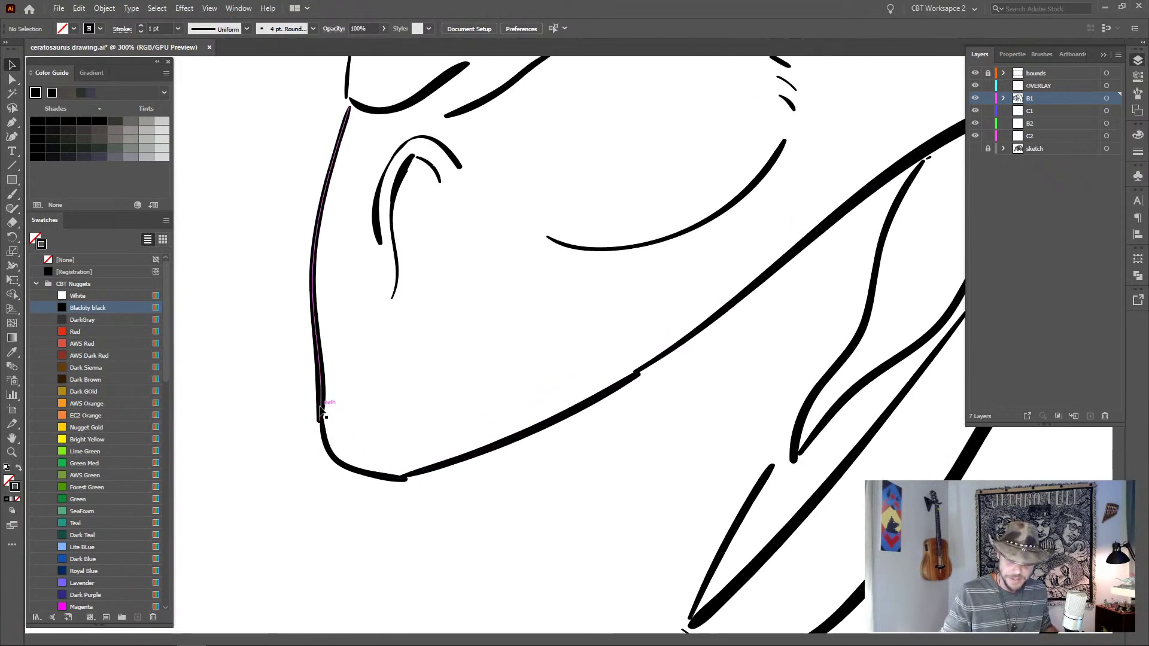
pyautogui.click(320, 404)
pyautogui.click(421, 404)
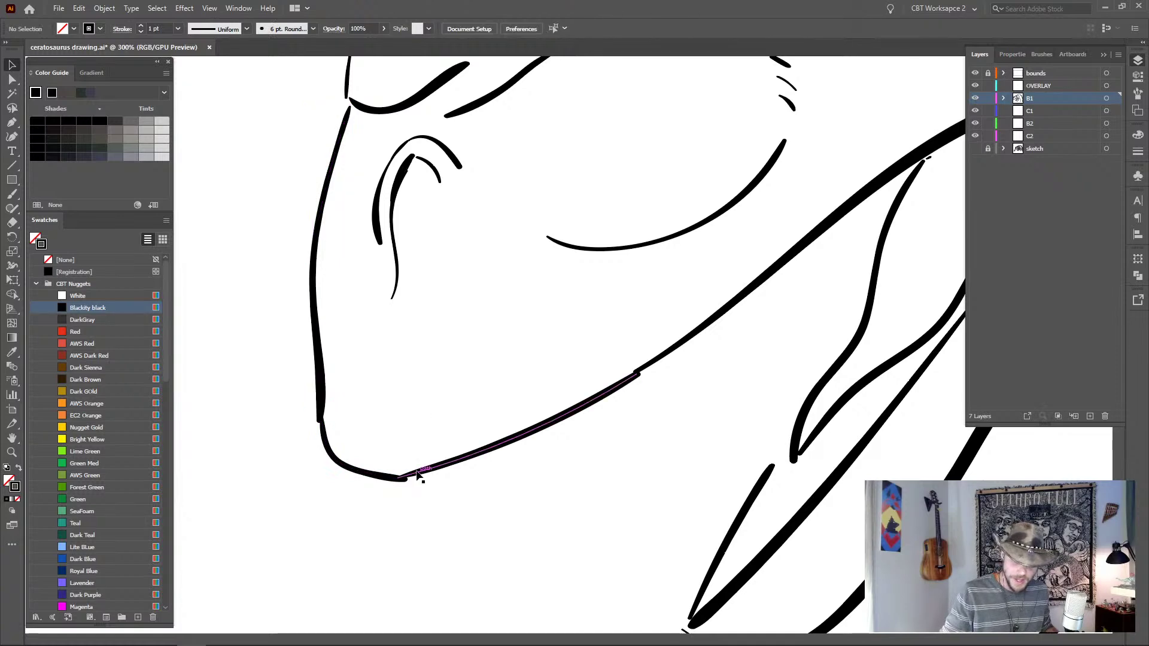
pyautogui.click(416, 474)
pyautogui.press('p')
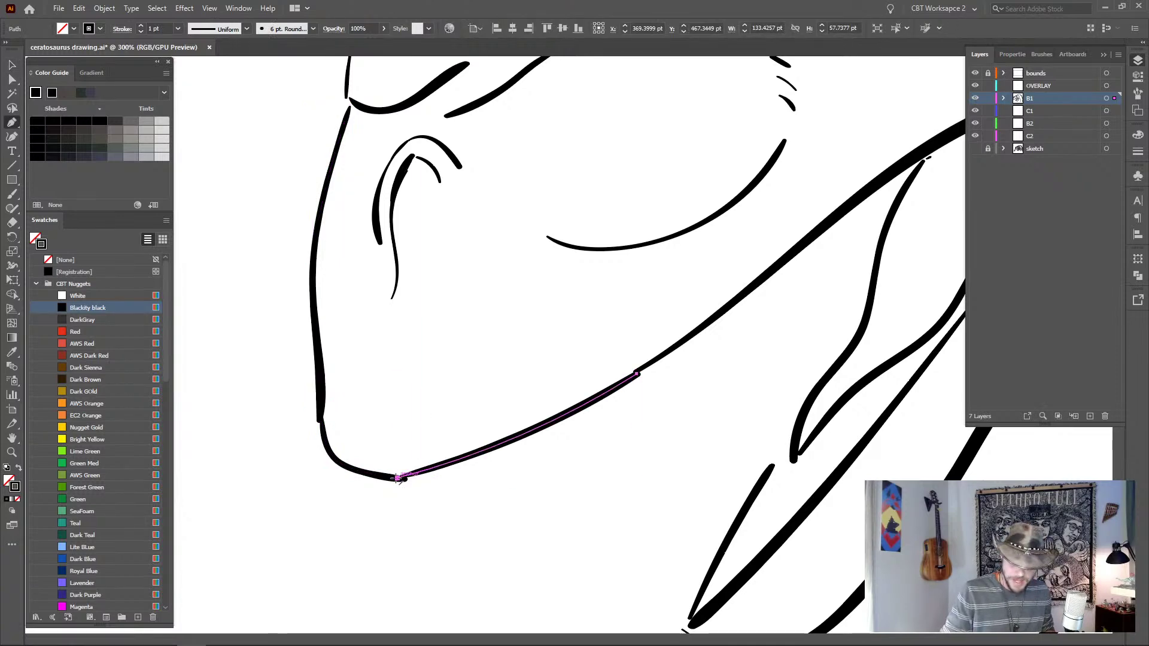
pyautogui.press('a')
pyautogui.moveTo(398, 477); pyautogui.dragTo(404, 480)
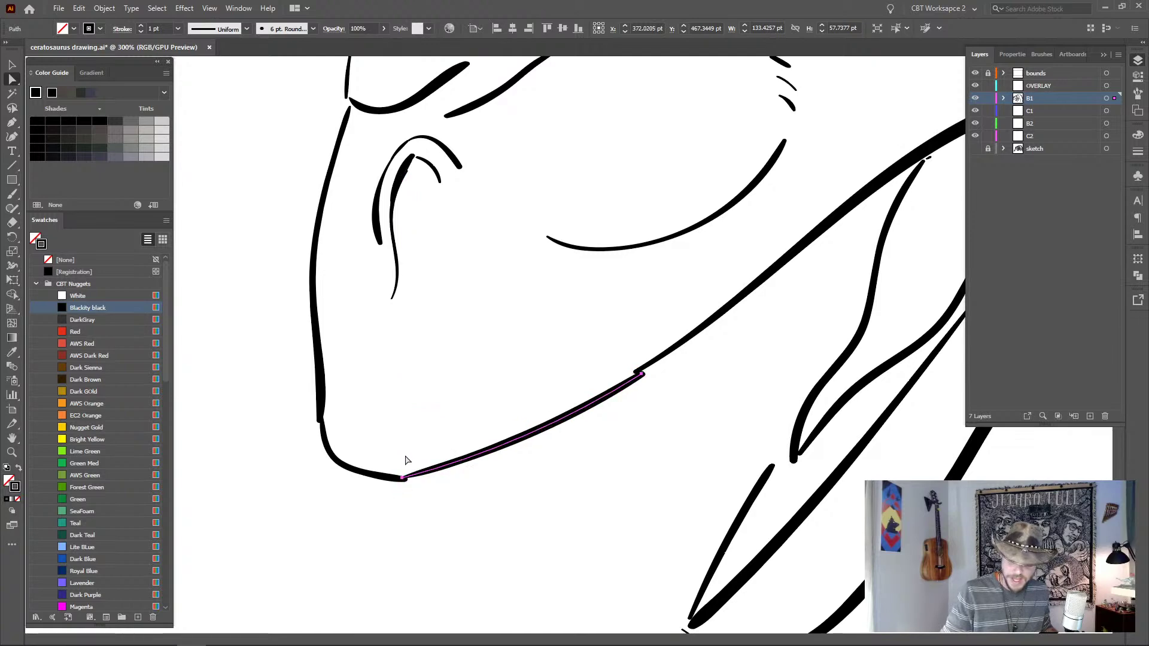
pyautogui.moveTo(642, 373); pyautogui.dragTo(639, 376)
pyautogui.click(610, 365)
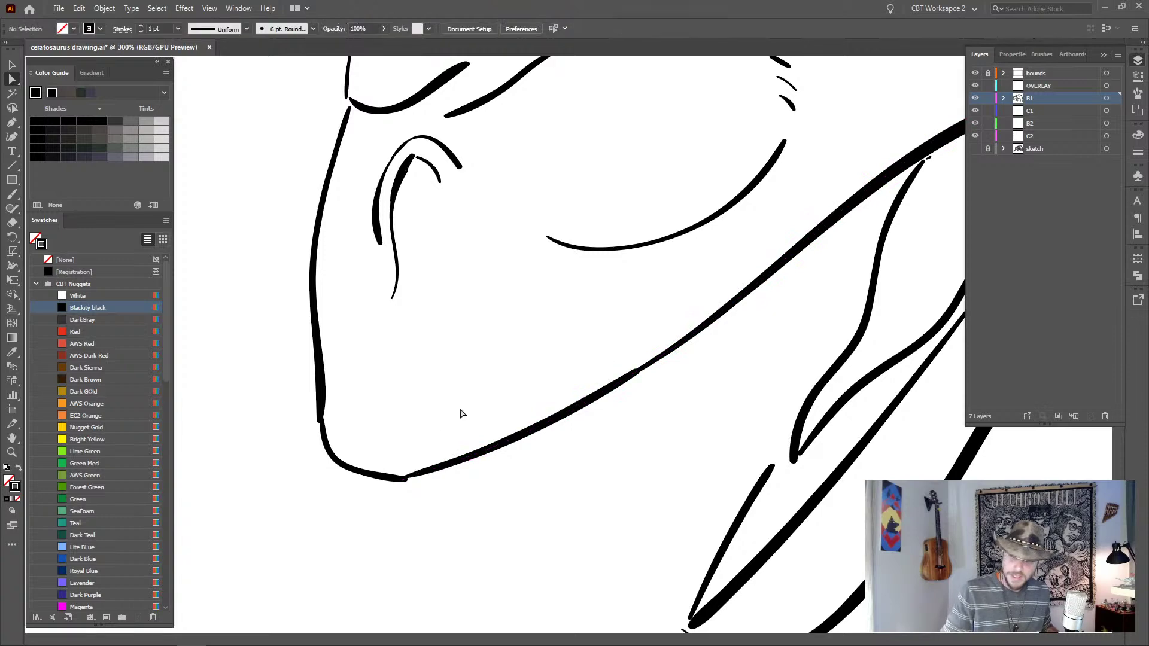
# - Adjust the chin stroke's end at the lip line and move the snout front line's lower anchor onto the chin stroke
pyautogui.click(406, 480)
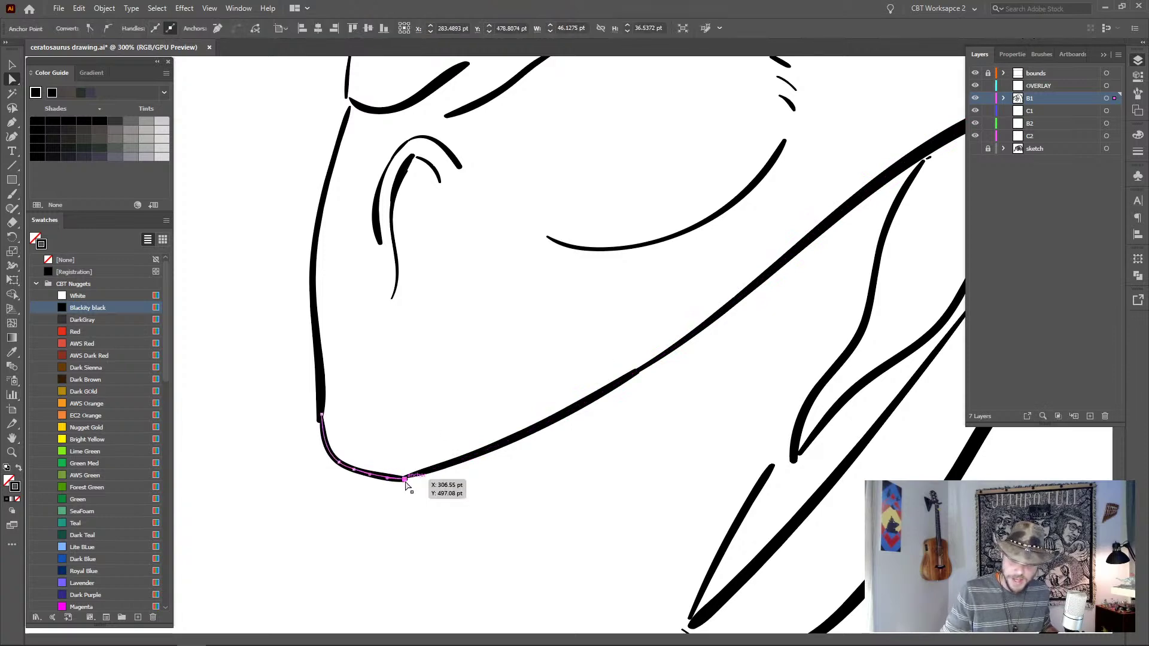
pyautogui.moveTo(402, 478); pyautogui.dragTo(403, 477)
pyautogui.click(419, 443)
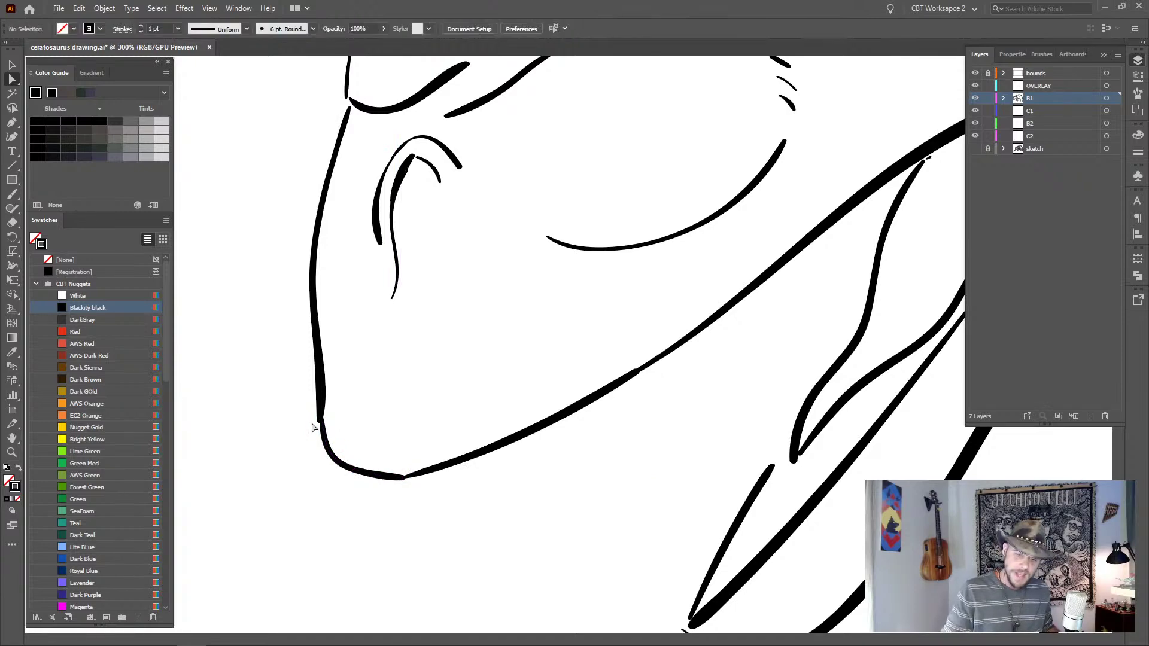
pyautogui.moveTo(319, 419); pyautogui.dragTo(322, 422)
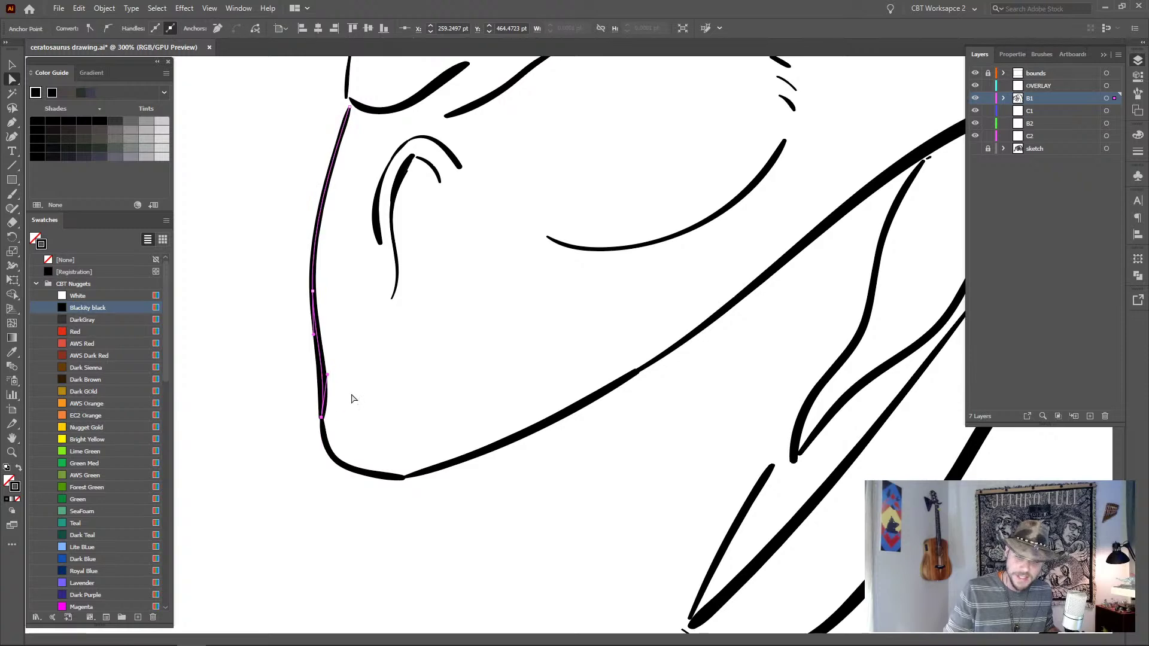
pyautogui.click(353, 392)
# - Move the anchors of the nose horn's base curve and front edge so they meet at the top of the snout line
pyautogui.moveTo(751, 318); pyautogui.dragTo(664, 453)
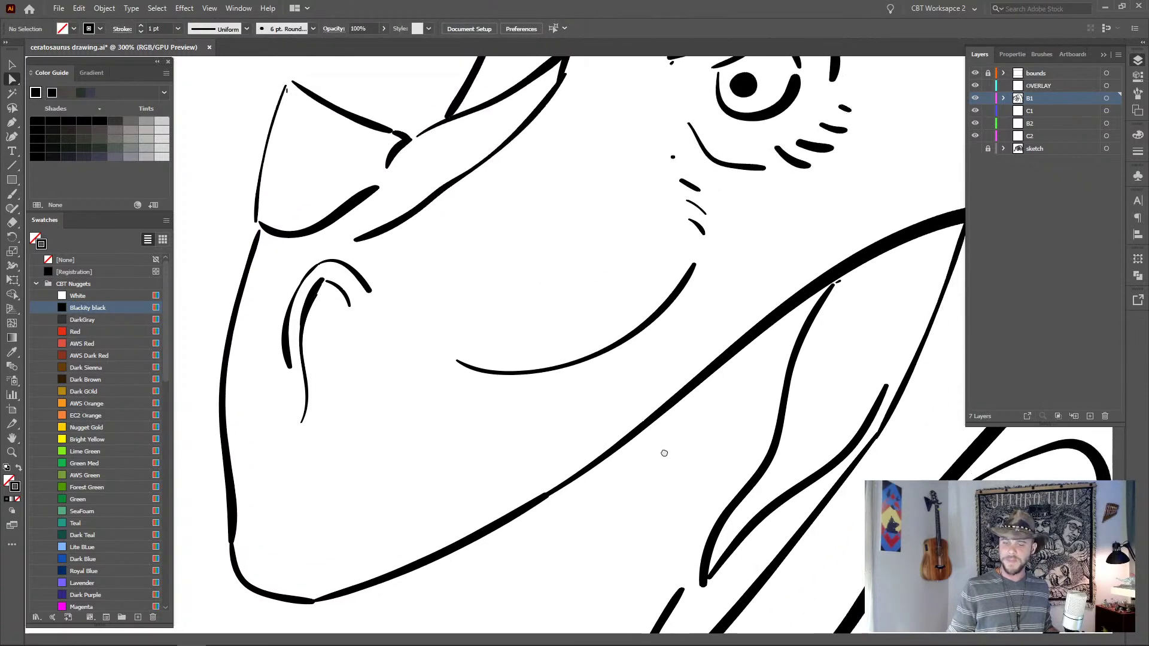
pyautogui.scroll(5, 664, 453)
pyautogui.hscroll(-2, 521, 390)
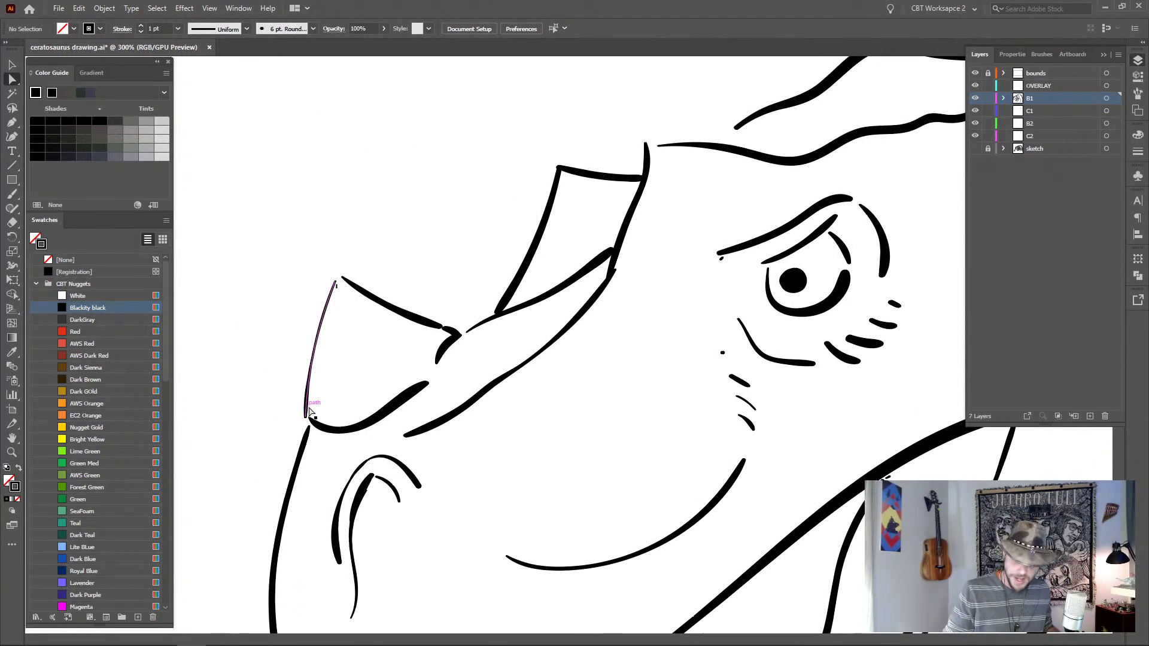
pyautogui.click(315, 429)
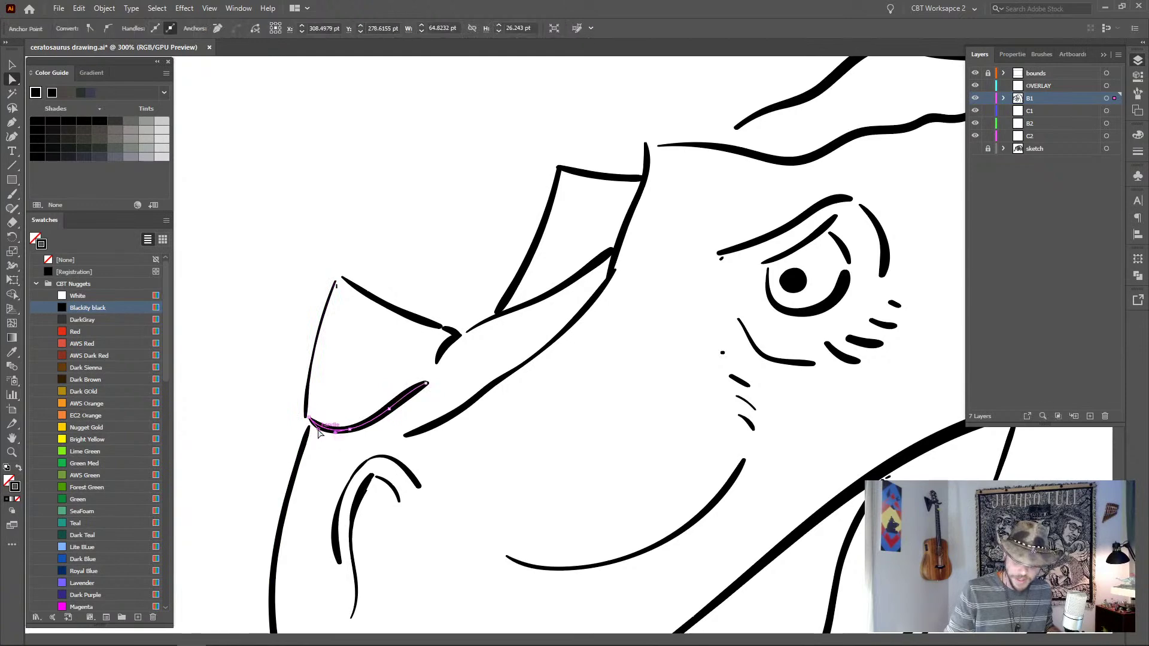
pyautogui.moveTo(310, 417); pyautogui.dragTo(305, 426)
pyautogui.click(307, 391)
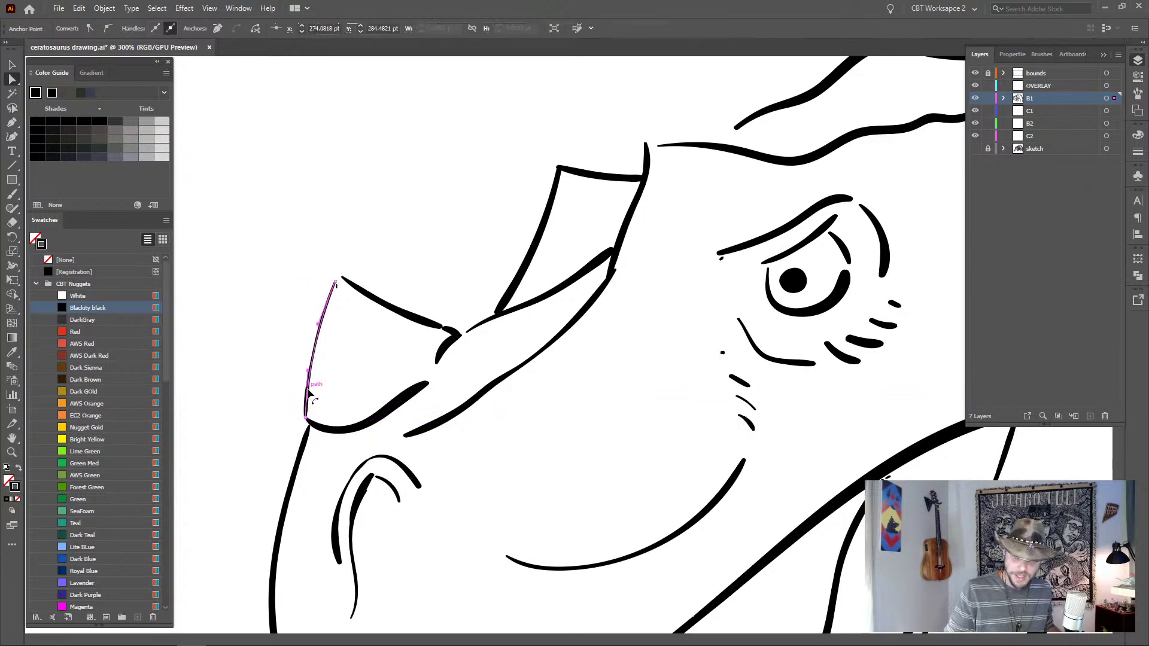
pyautogui.moveTo(309, 419); pyautogui.dragTo(312, 423)
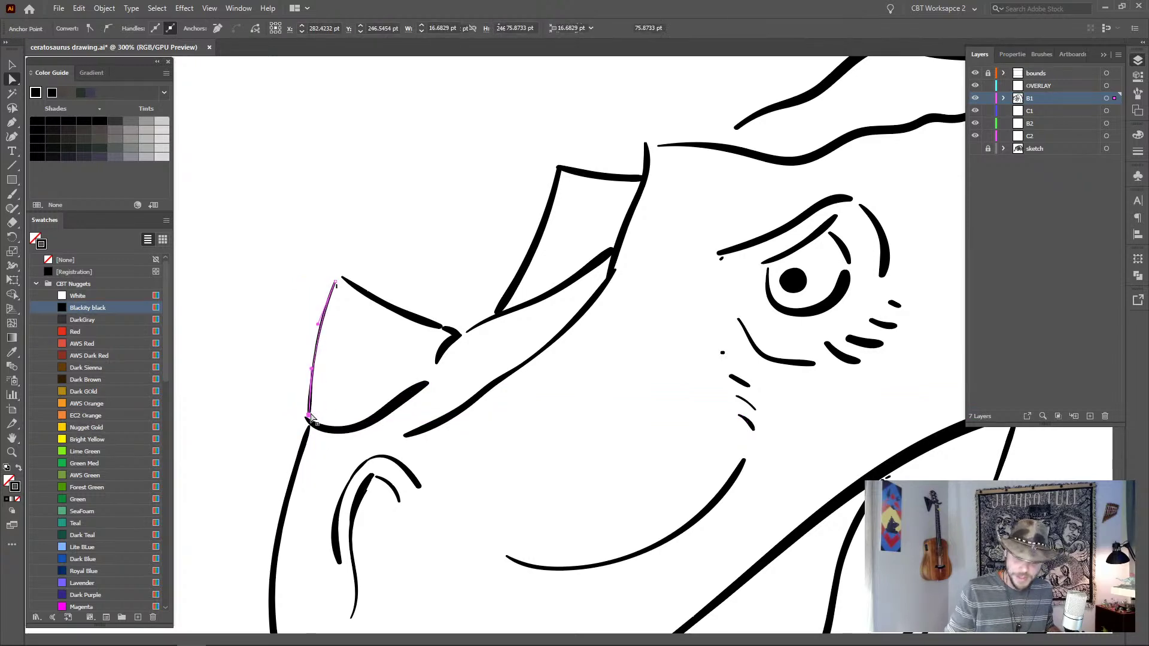
pyautogui.keyDown('shift'); pyautogui.click(311, 423); pyautogui.keyUp('shift')
pyautogui.keyDown('shift'); pyautogui.click(312, 422); pyautogui.keyUp('shift')
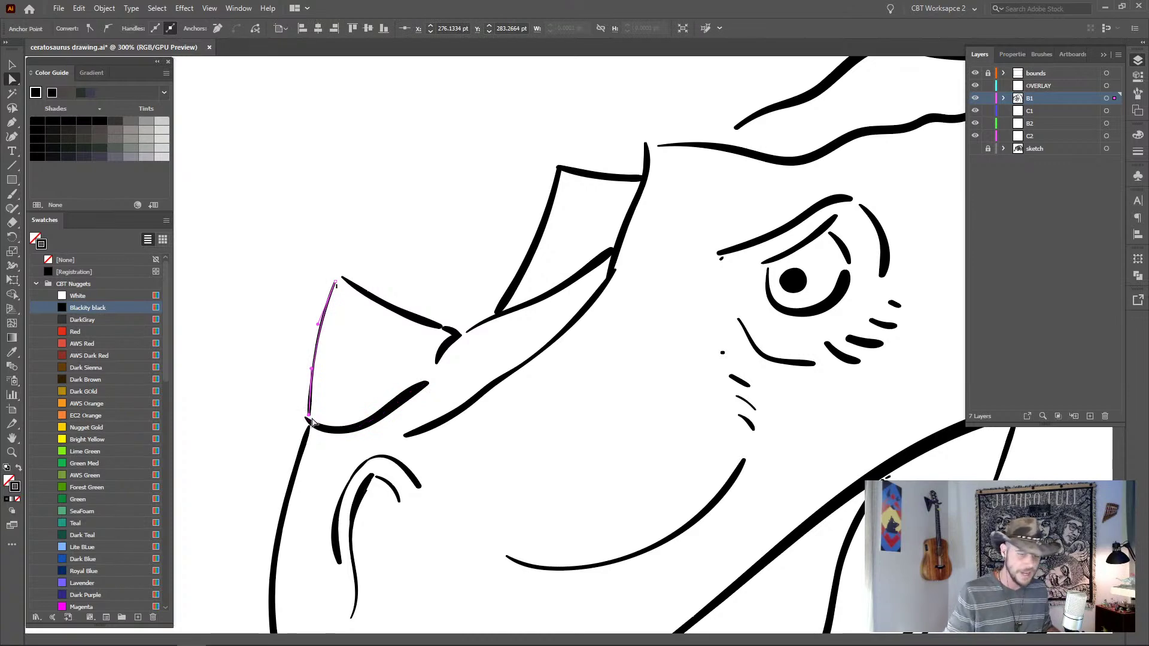
# - Move the end anchors of the nose horn's rear edge so it joins the small wrinkle and closes the horn's tip
pyautogui.click(441, 328)
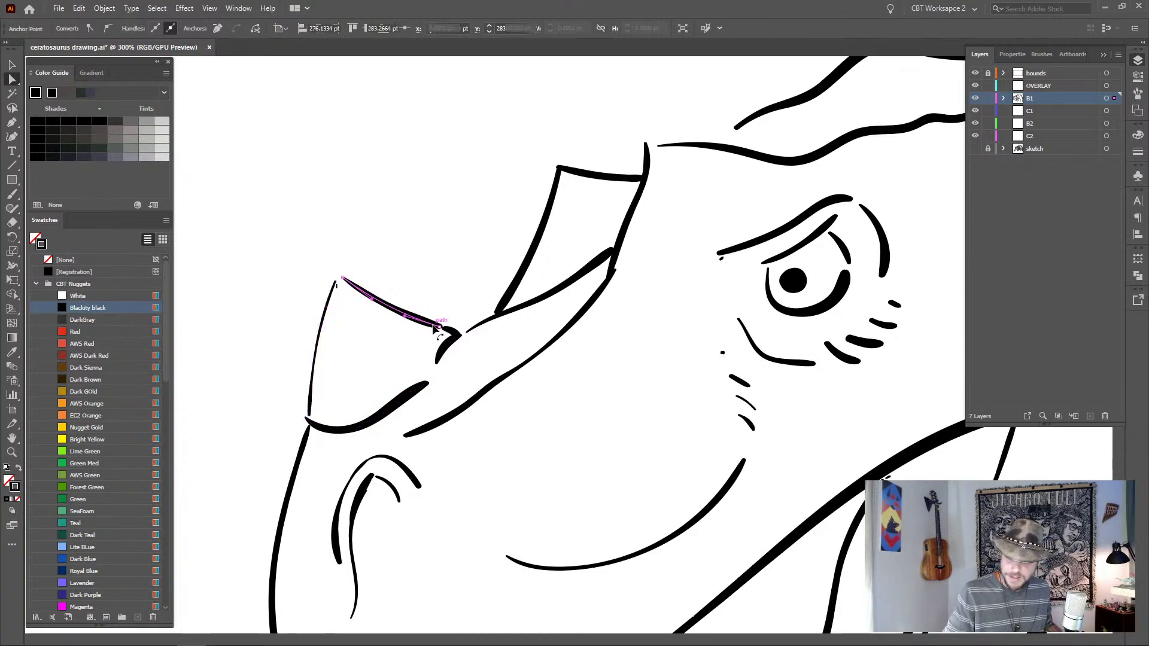
pyautogui.moveTo(444, 333); pyautogui.dragTo(445, 333)
pyautogui.click(457, 282)
pyautogui.moveTo(332, 282); pyautogui.dragTo(341, 284)
pyautogui.click(342, 280)
pyautogui.click(484, 254)
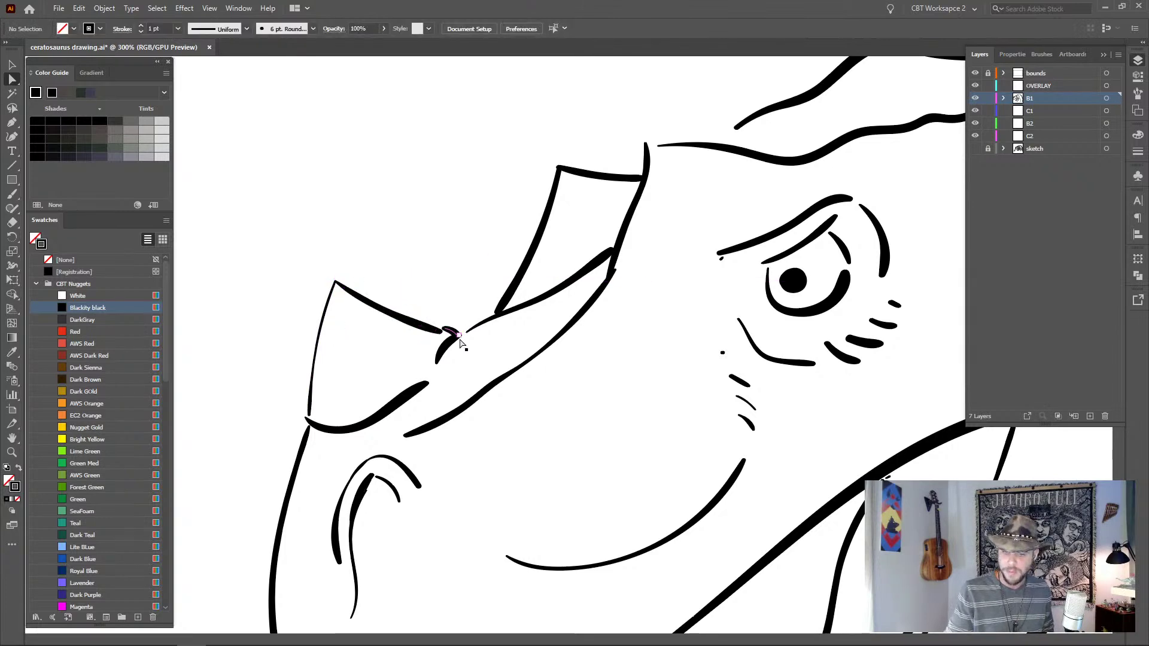
# - Extend the near brow ridge line's front anchor to meet the upper end of the line beside the far brow horn
pyautogui.moveTo(586, 297); pyautogui.dragTo(416, 406)
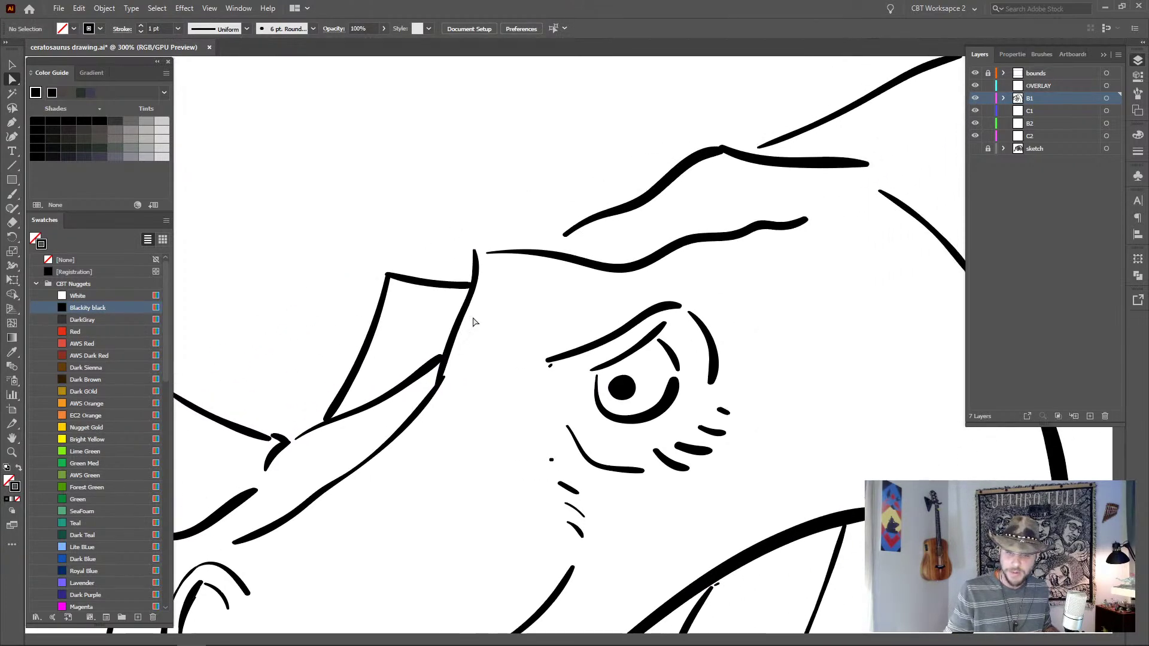
pyautogui.click(498, 253)
pyautogui.click(487, 256)
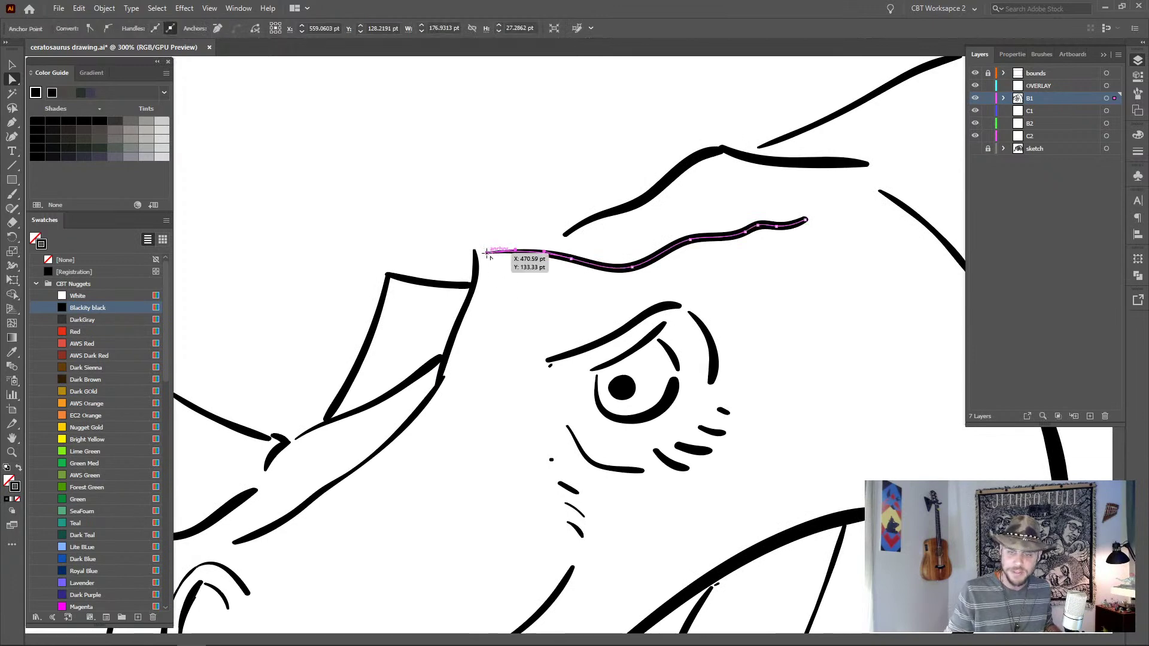
pyautogui.moveTo(488, 256); pyautogui.dragTo(475, 254)
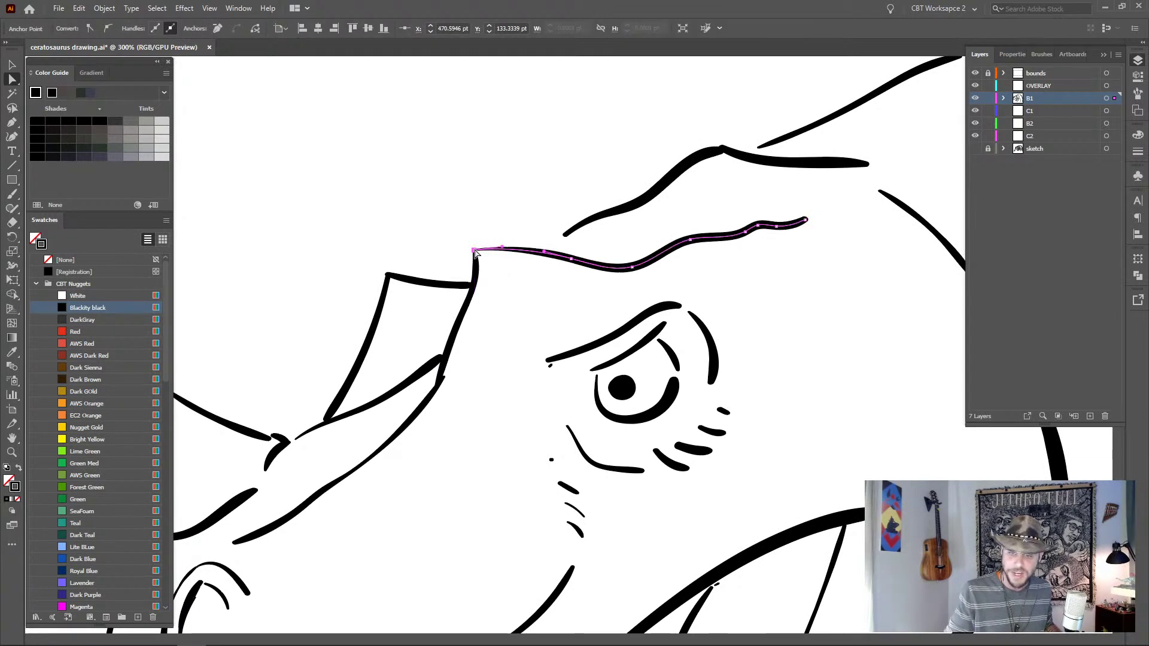
pyautogui.click(467, 218)
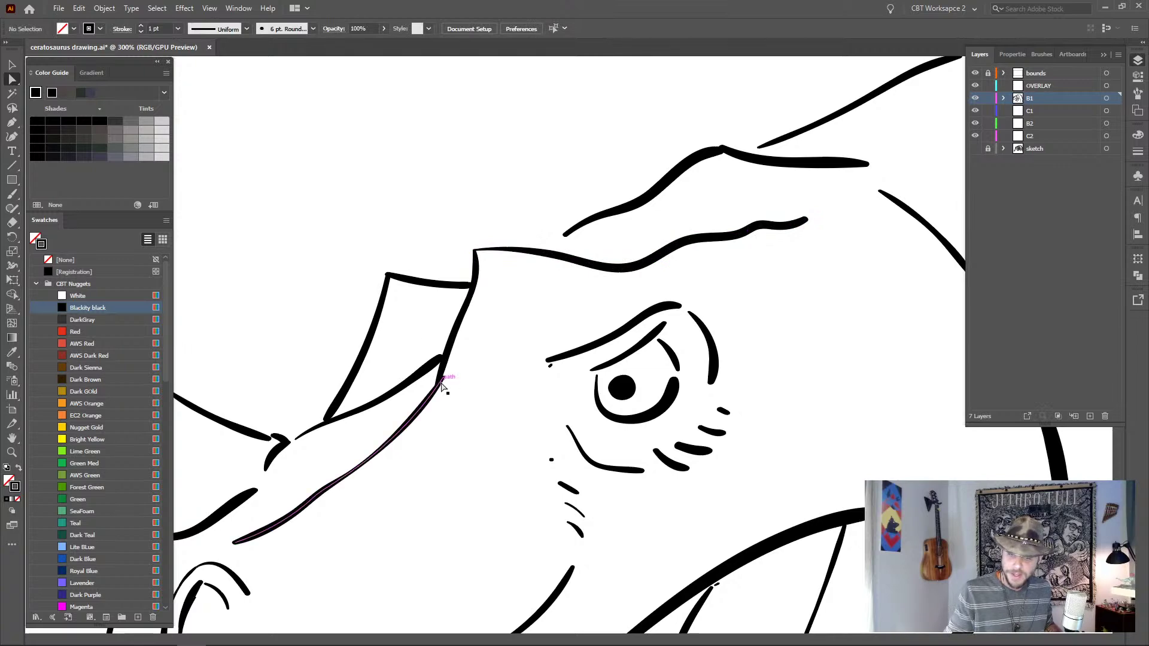
# - Join the snout ridge line's upper end to the near brow horn edge and pull the far horn's base line end slightly back
pyautogui.moveTo(436, 388); pyautogui.dragTo(443, 376)
pyautogui.click(441, 357)
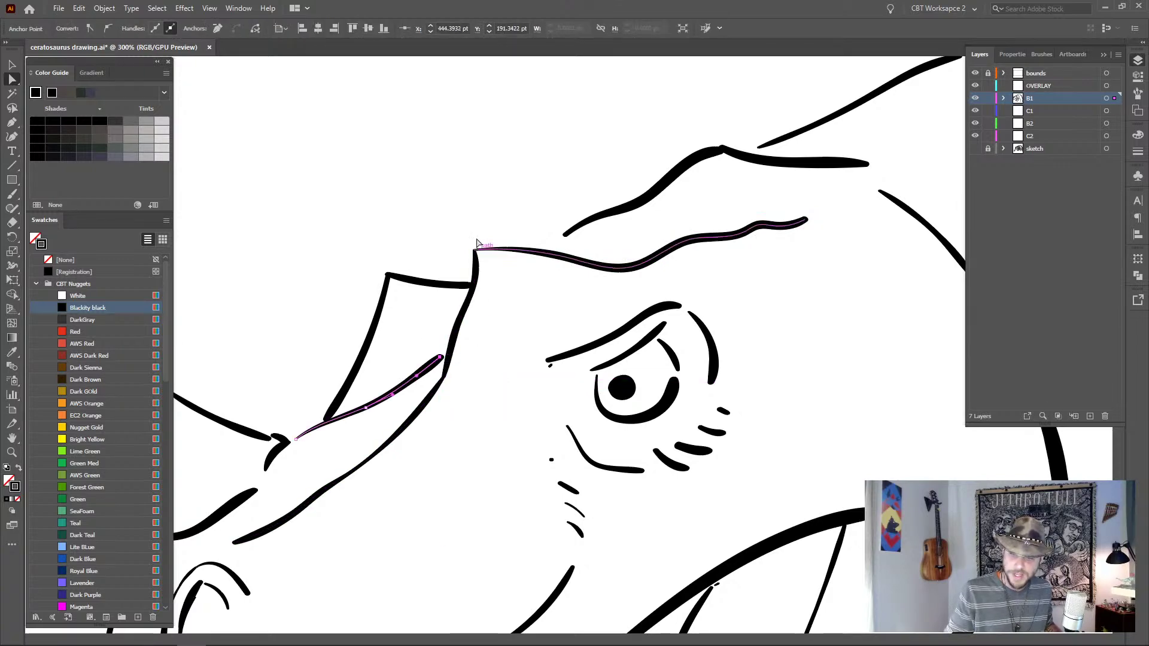
pyautogui.click(478, 264)
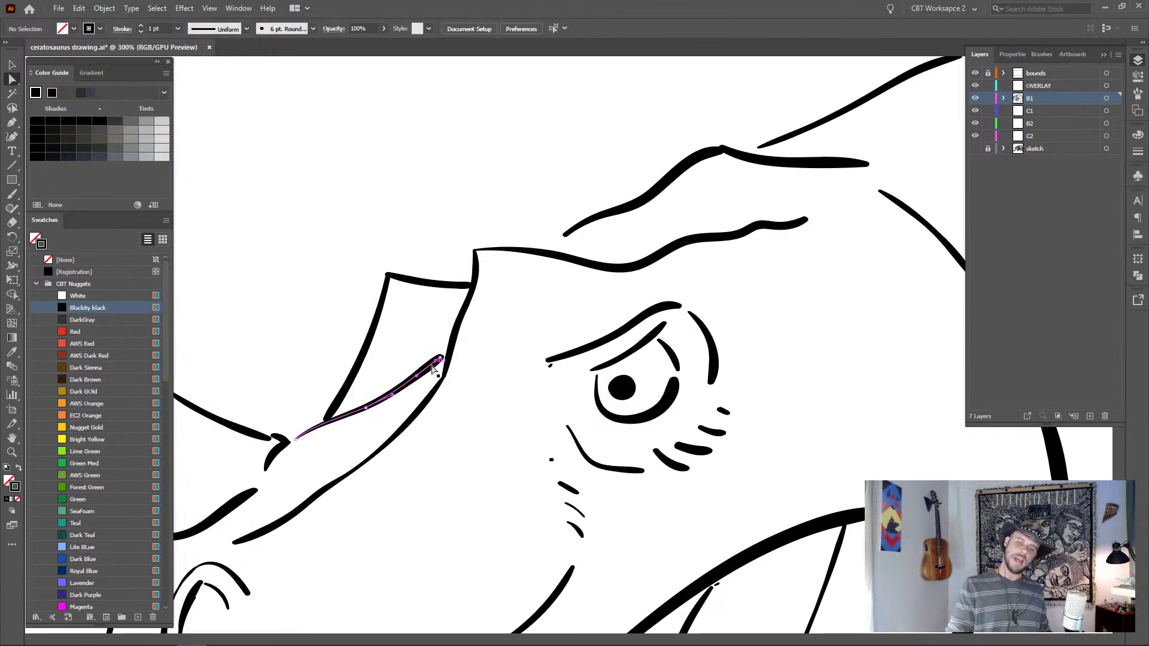
pyautogui.moveTo(440, 359); pyautogui.dragTo(437, 359)
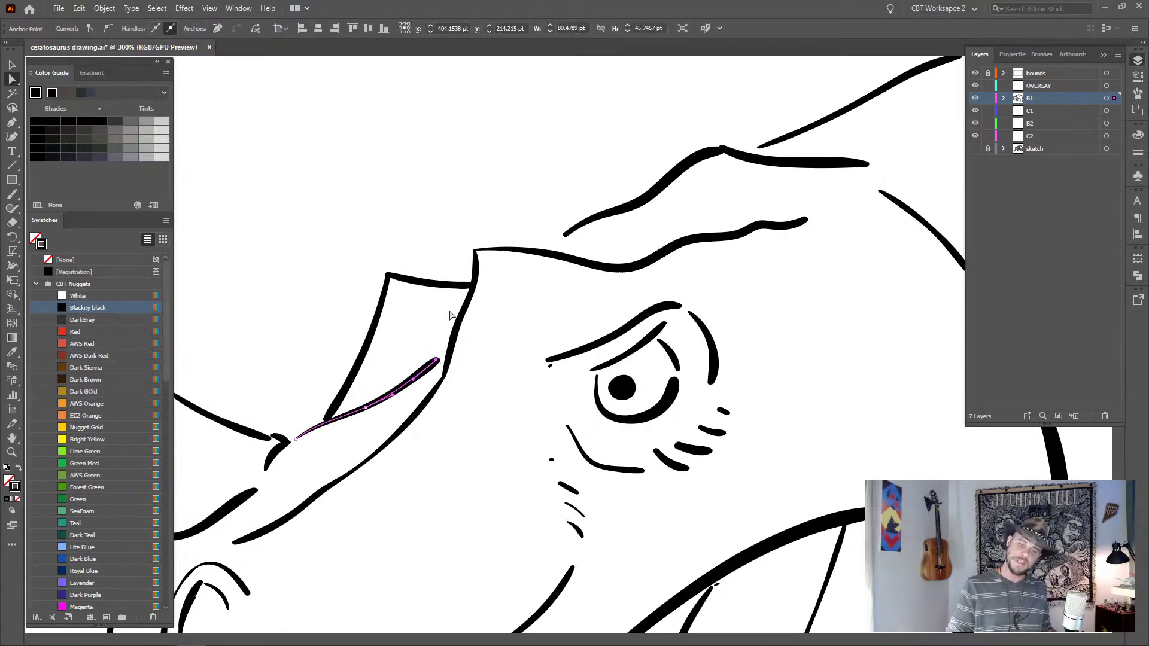
pyautogui.click(461, 233)
pyautogui.scroll(5, 765, 249)
pyautogui.hscroll(3, 572, 429)
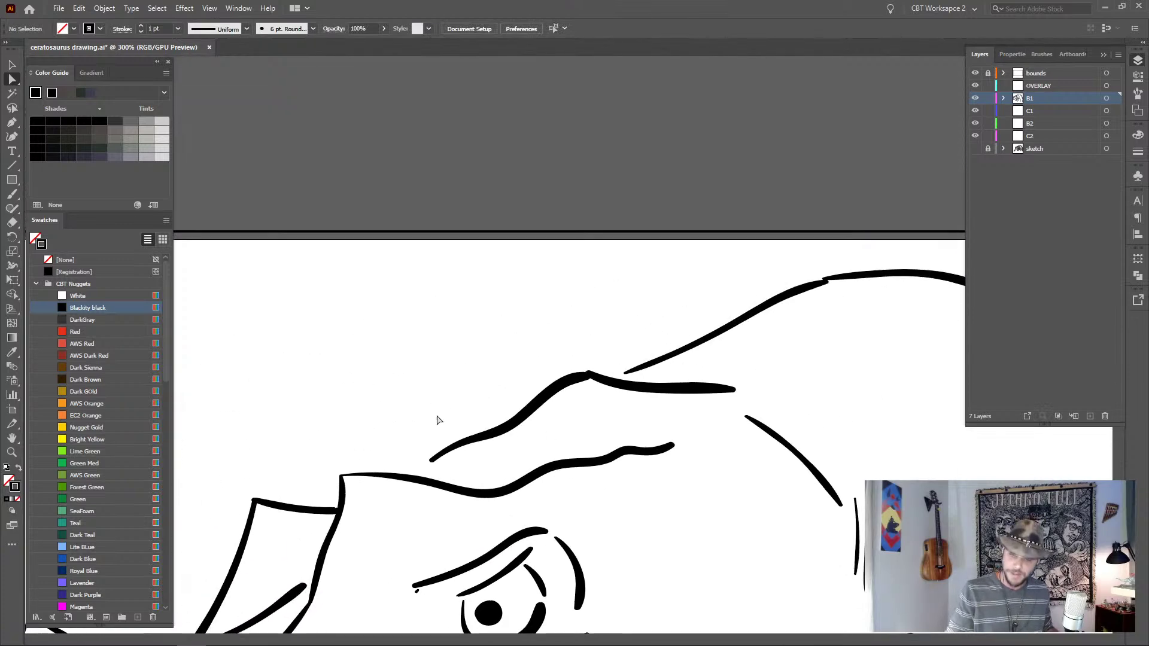
# - Extend the head crest outline's front anchor down to the brow ridge line and join the two crest lines at the peak
pyautogui.moveTo(431, 467); pyautogui.dragTo(417, 470)
pyautogui.moveTo(564, 397); pyautogui.dragTo(580, 387)
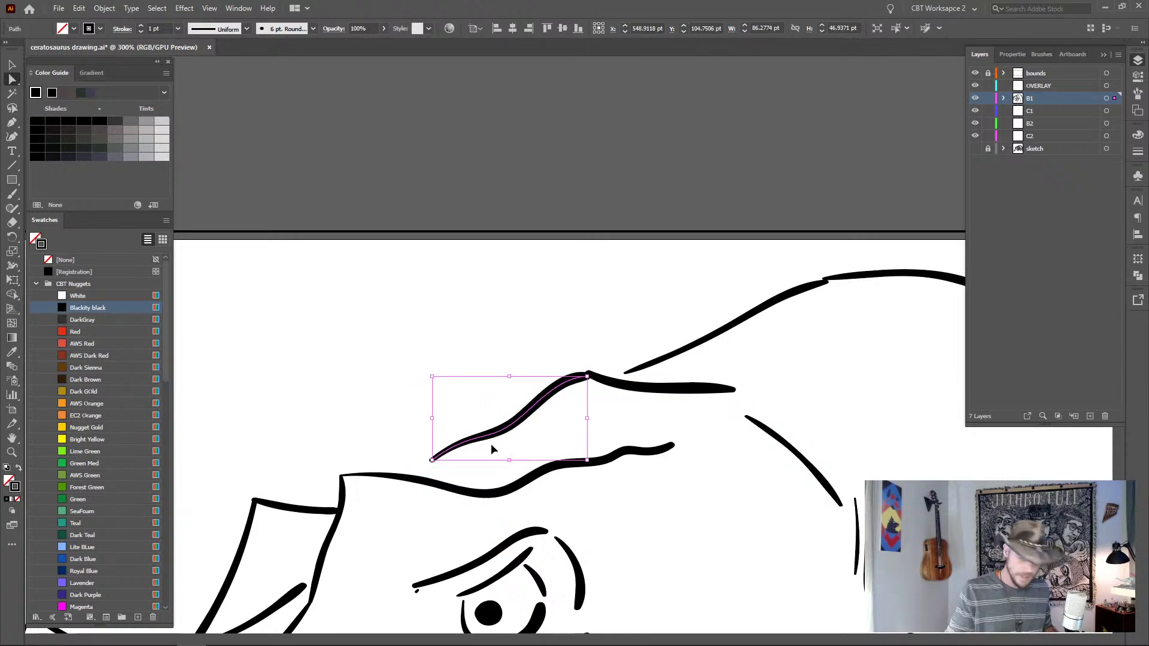
pyautogui.moveTo(429, 464); pyautogui.dragTo(421, 469)
pyautogui.click(602, 384)
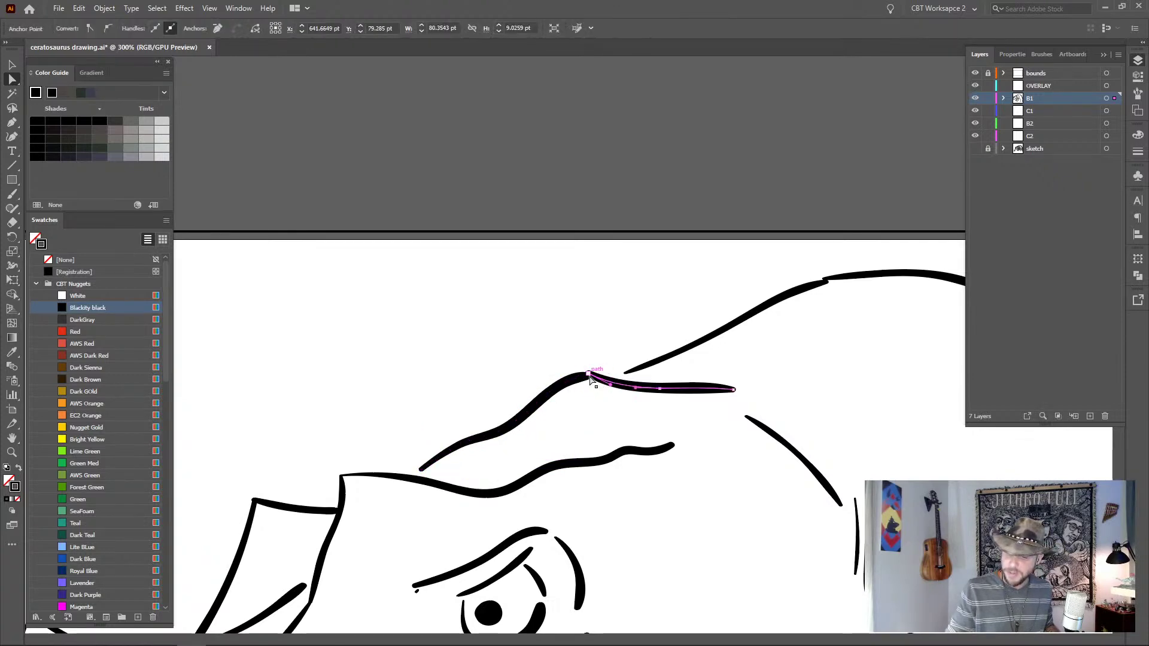
pyautogui.moveTo(590, 378); pyautogui.dragTo(586, 377)
pyautogui.click(726, 361)
# - Move the upper end anchor of the rising line behind the crest so it meets the start of the neck's top outline
pyautogui.moveTo(762, 339); pyautogui.dragTo(633, 472)
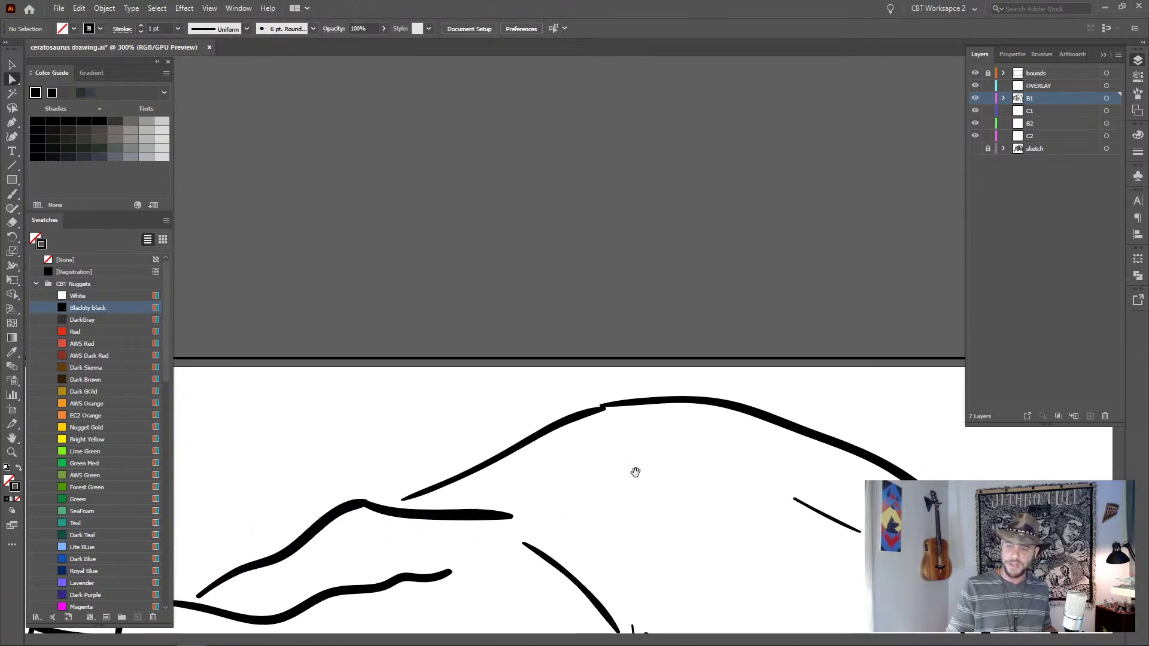
pyautogui.click(583, 421)
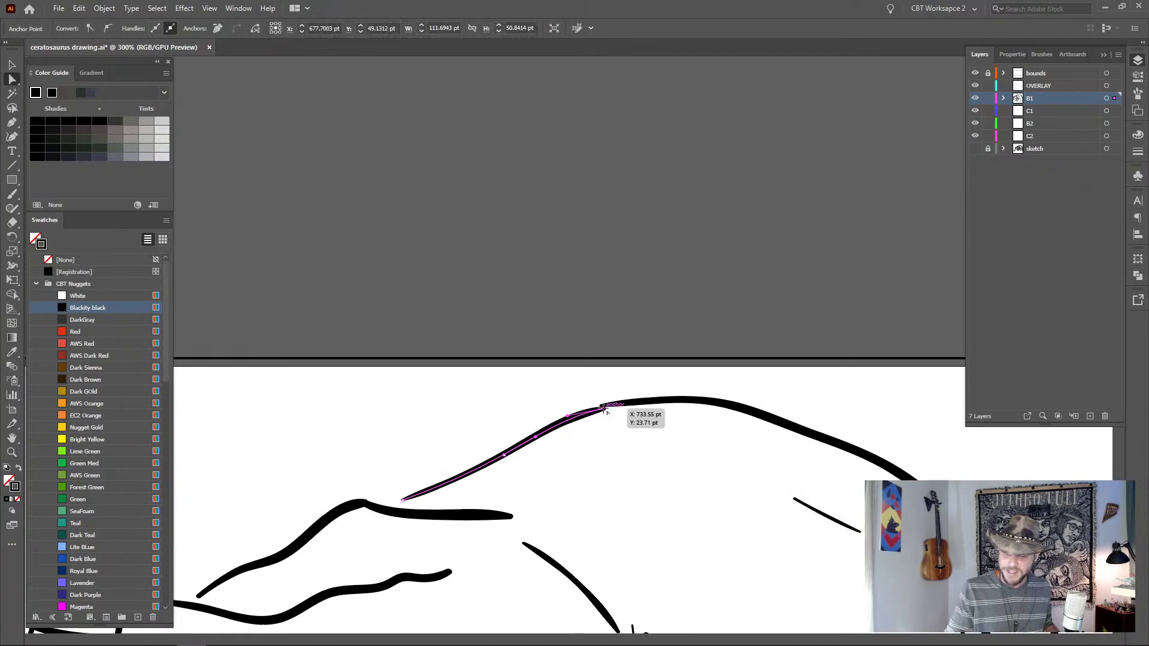
pyautogui.click(614, 386)
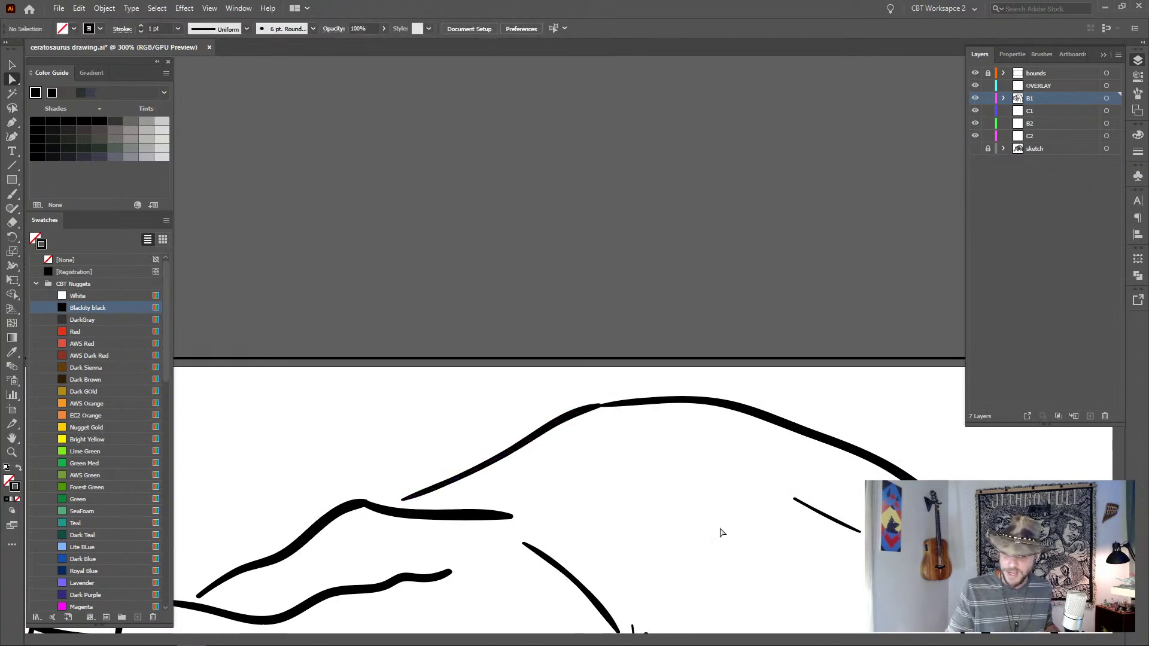
# - Delete the stray dot beneath the brow line's front end and the one under the upper jaw line
pyautogui.moveTo(721, 531); pyautogui.dragTo(621, 304)
pyautogui.scroll(-6, 586, 324)
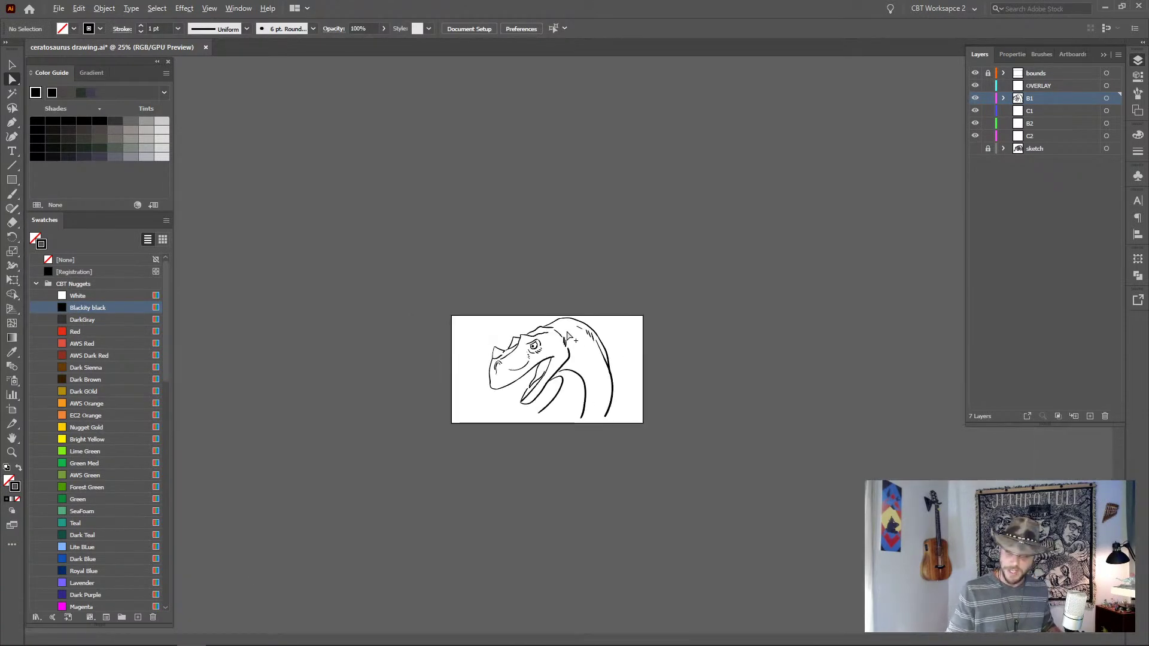
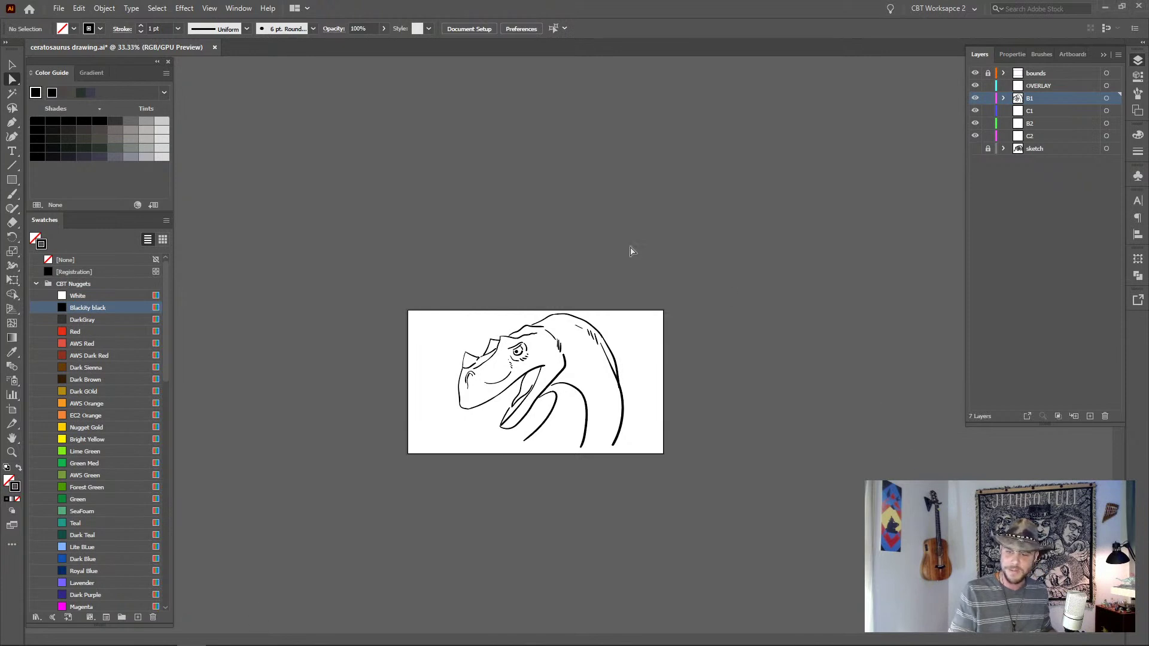
pyautogui.hotkey('ctrl', '1')
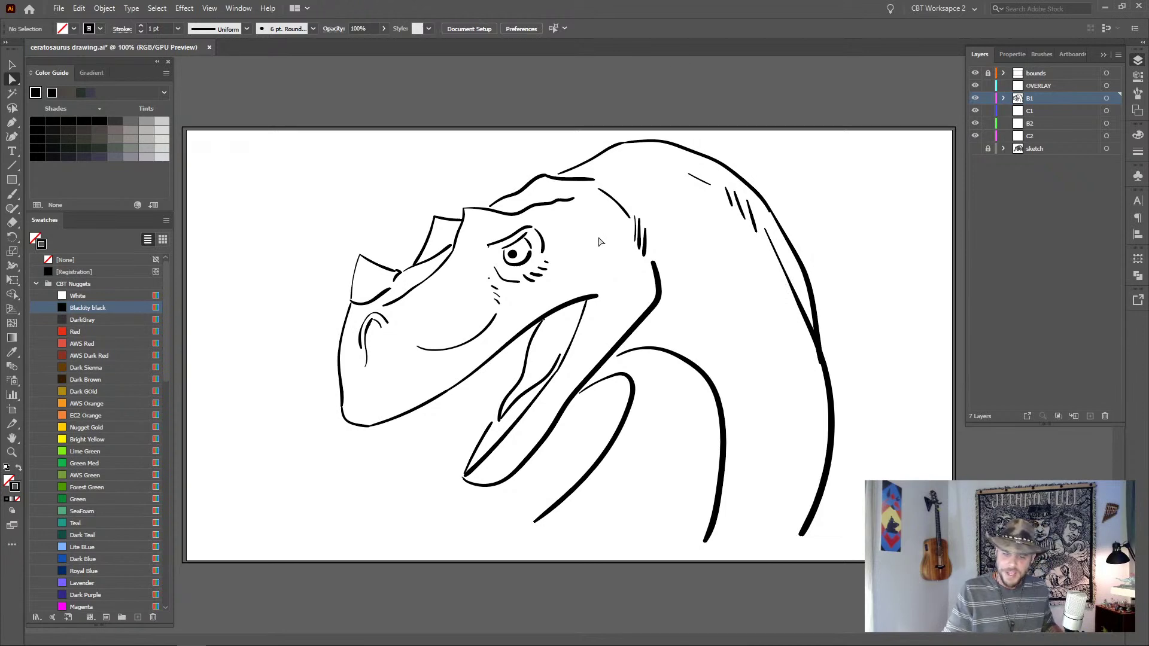
pyautogui.scroll(2, 572, 256)
pyautogui.scroll(3, 372, 290)
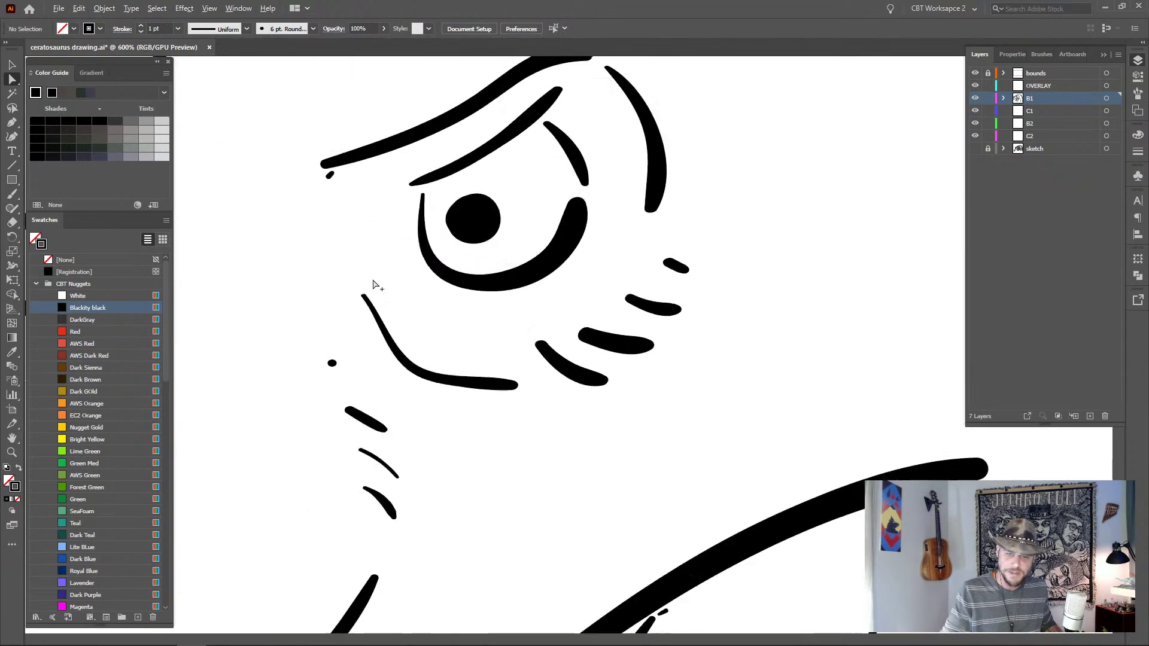
pyautogui.scroll(-4, 374, 285)
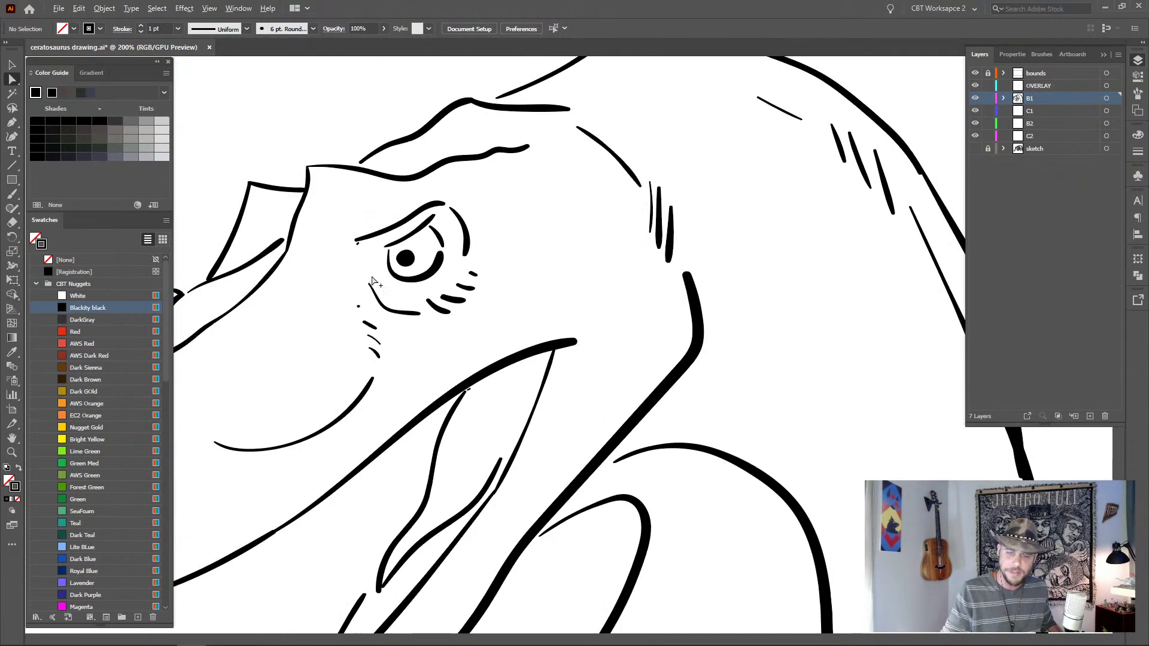
pyautogui.click(358, 243)
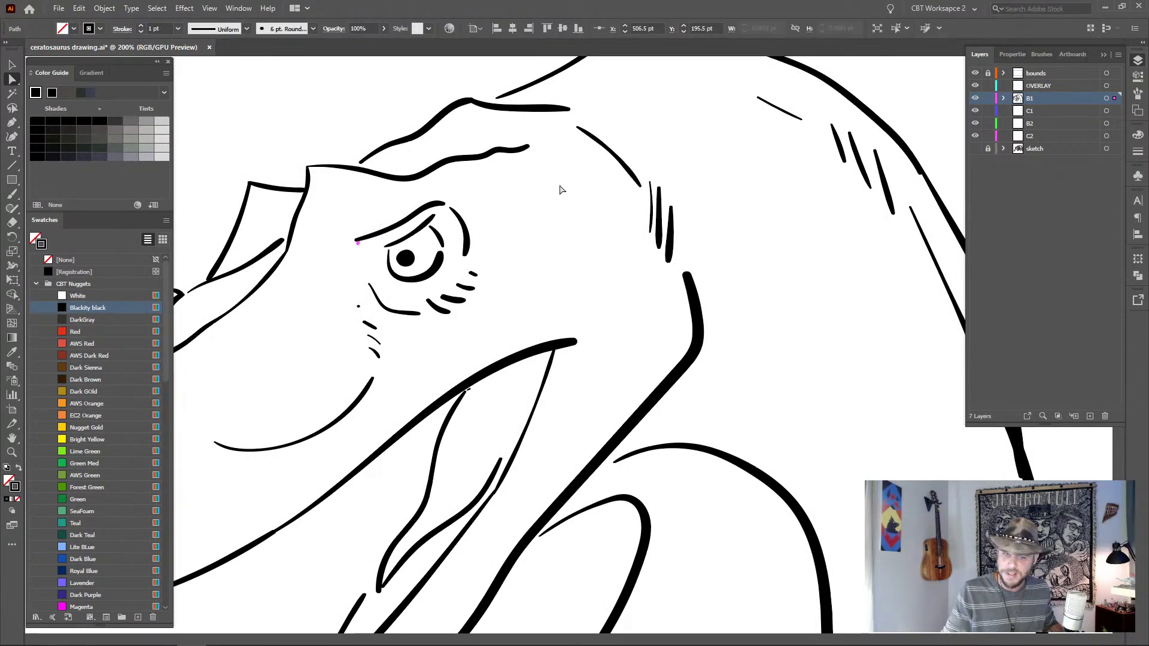
pyautogui.click(505, 213)
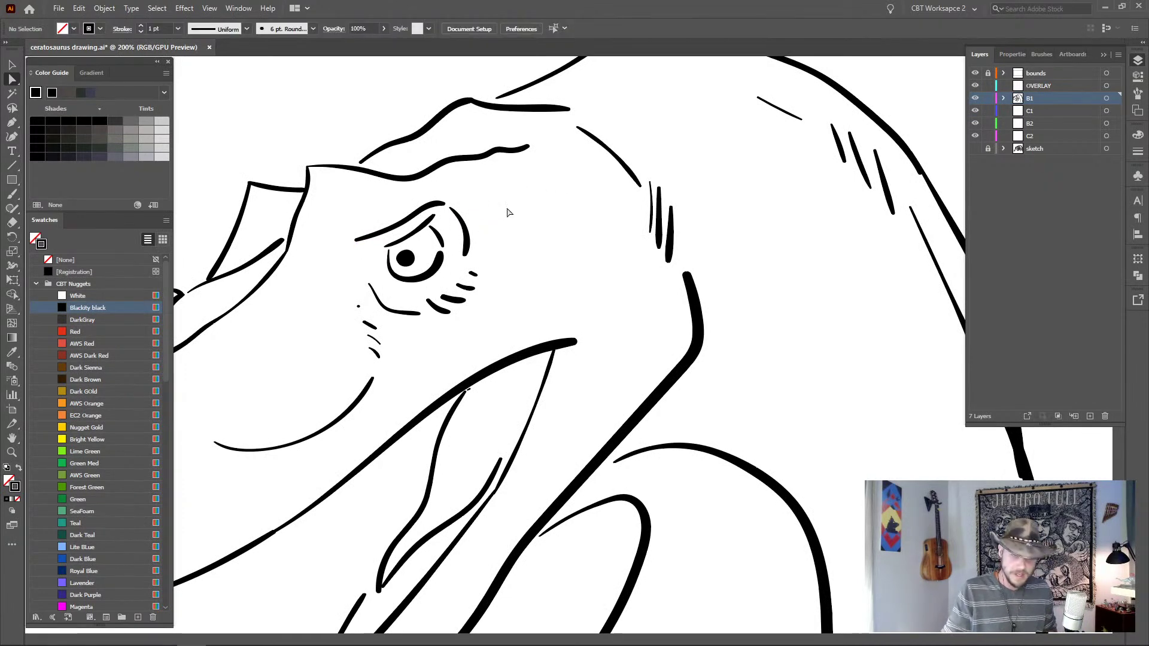
pyautogui.moveTo(512, 300); pyautogui.dragTo(569, 216)
pyautogui.click(523, 308)
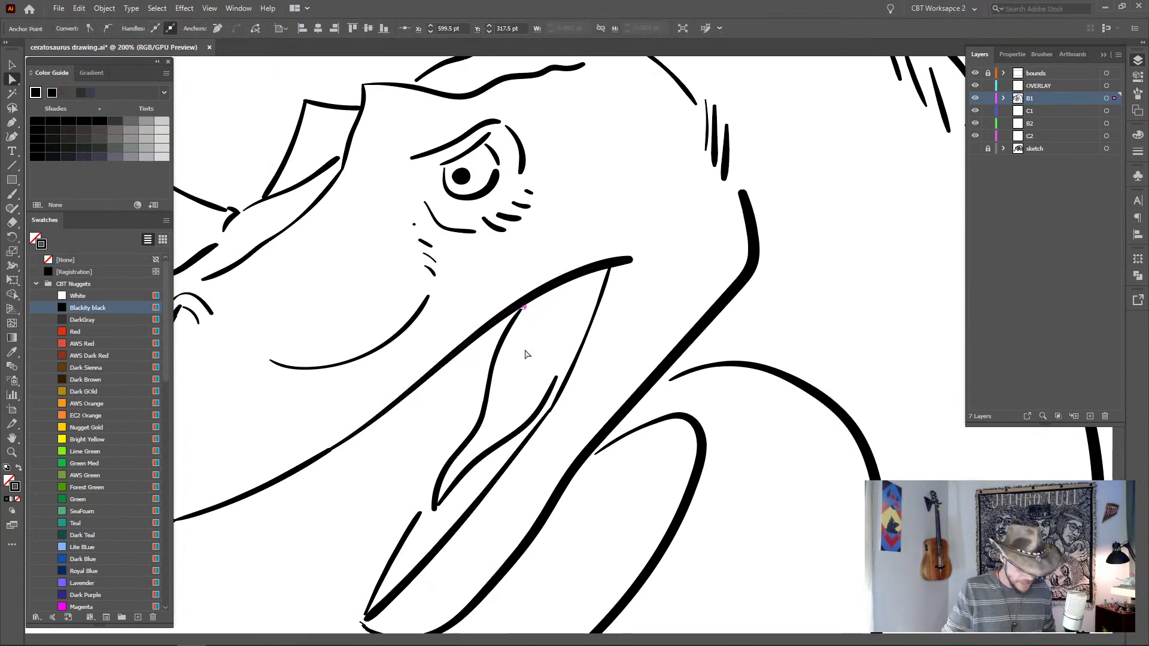
pyautogui.click(463, 398)
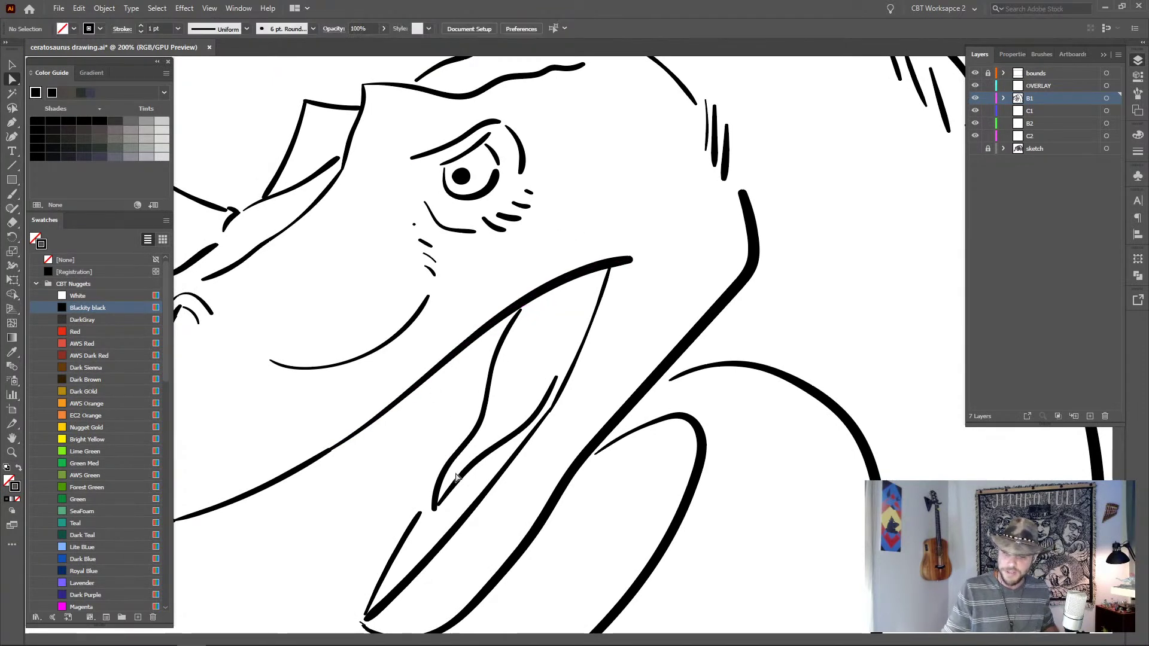
# - Extend the lower anchor of the short line at the front of the open mouth down to the lower jaw's tip
pyautogui.moveTo(403, 479); pyautogui.dragTo(459, 378)
pyautogui.click(417, 422)
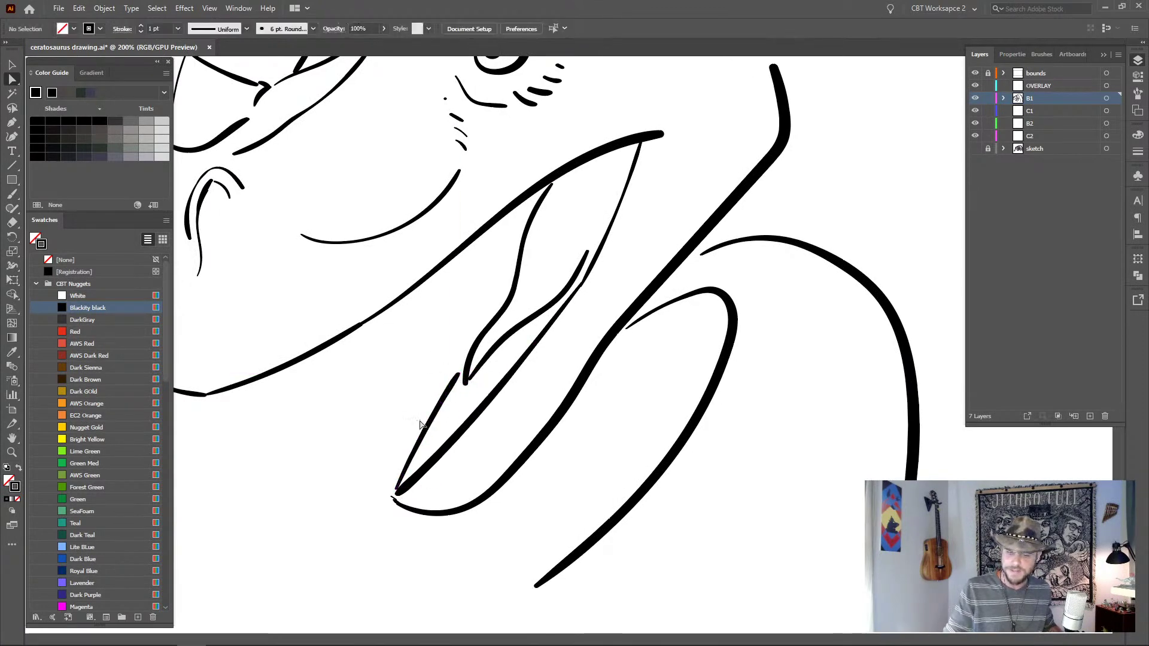
pyautogui.click(397, 491)
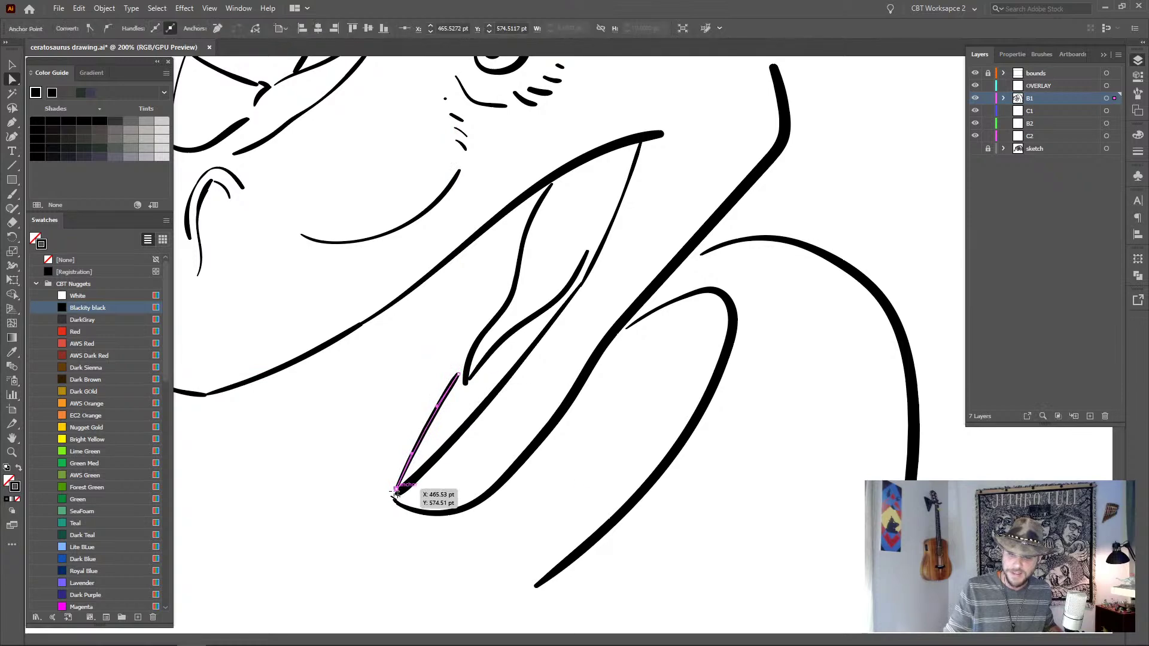
pyautogui.moveTo(397, 490); pyautogui.dragTo(393, 500)
pyautogui.click(390, 484)
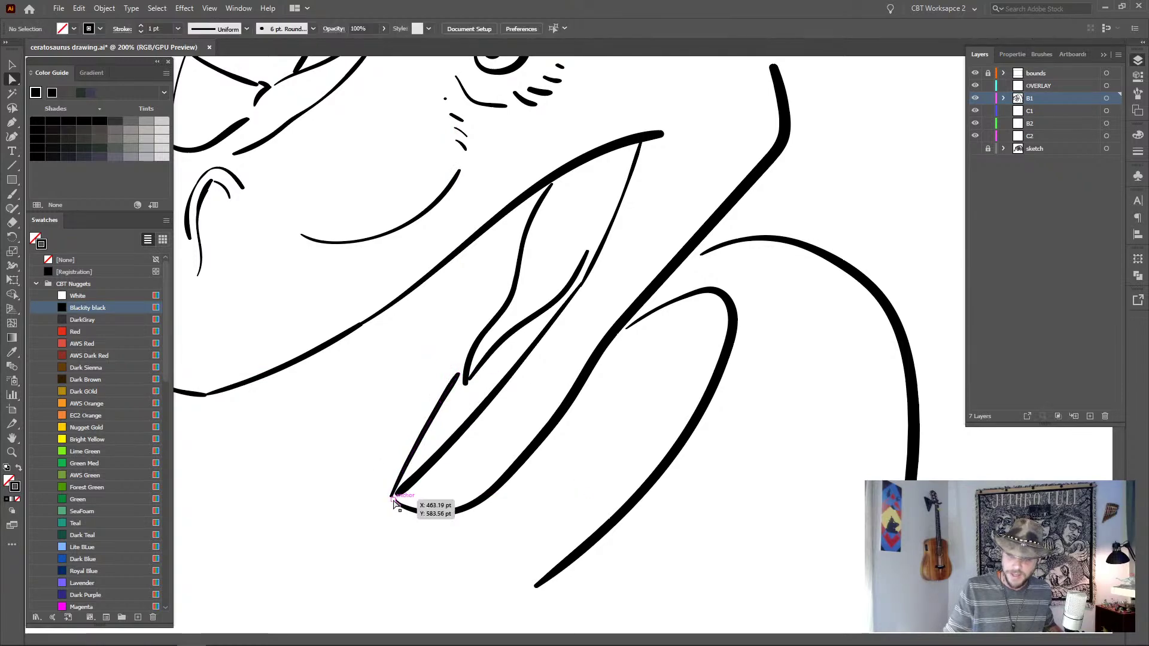
# - Delete the stray mark at the lower jaw's tip and move the jaw underside outline's end anchor to meet the tip
pyautogui.click(394, 504)
pyautogui.click(400, 516)
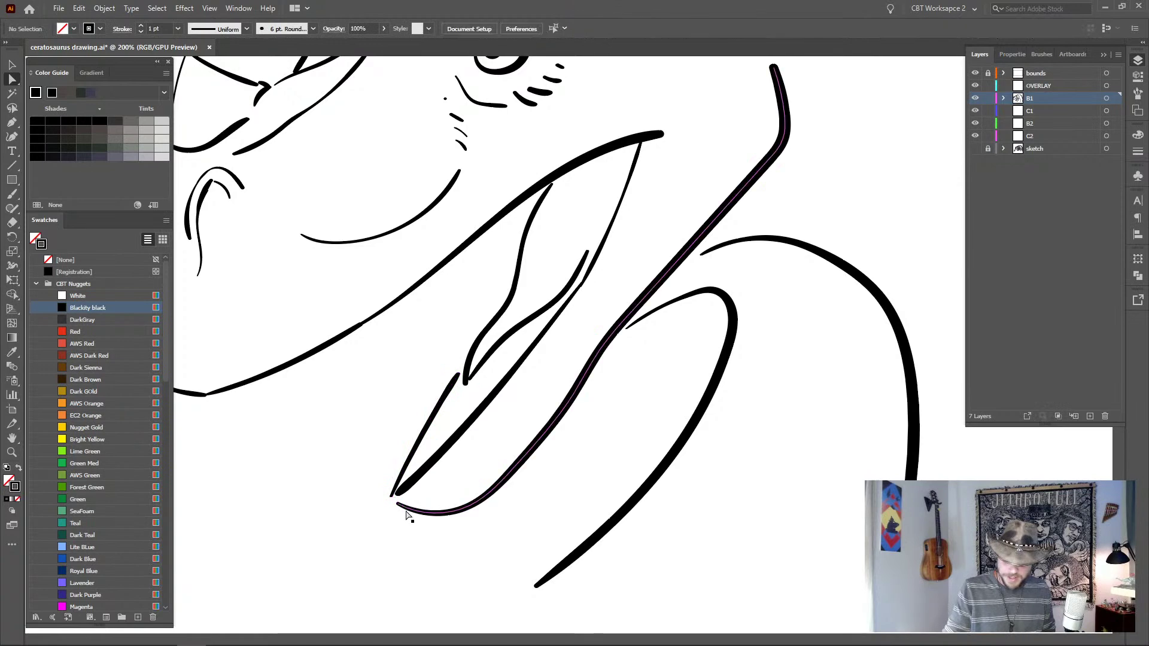
pyautogui.moveTo(398, 506); pyautogui.dragTo(392, 497)
pyautogui.click(351, 505)
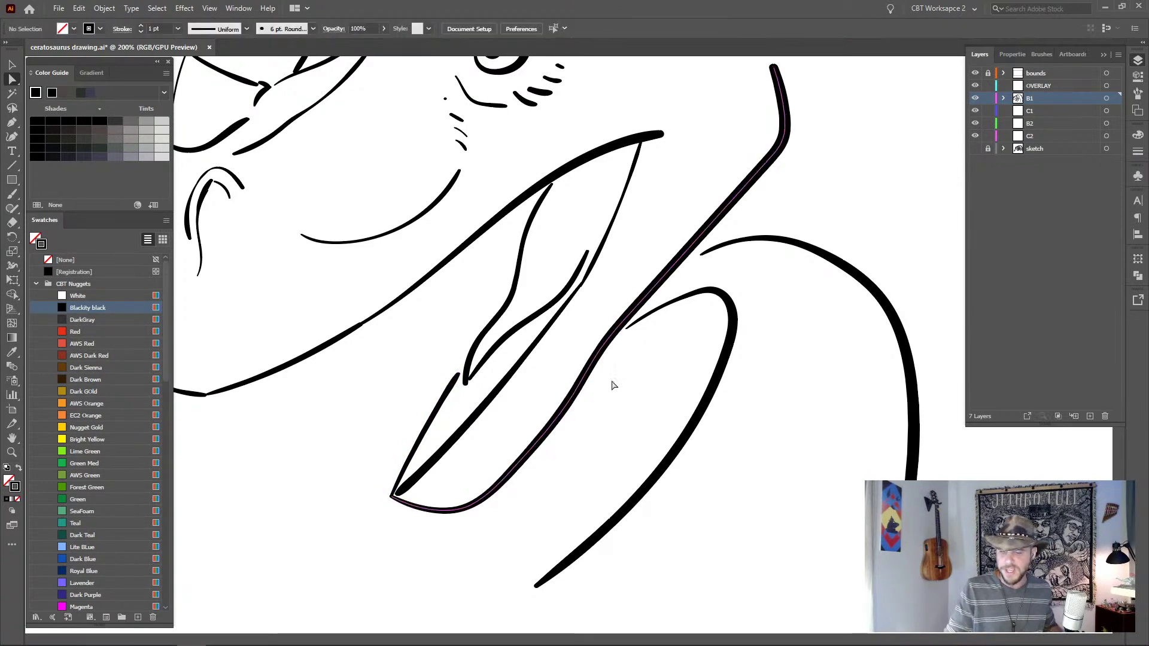
# - Extend the upper end of the wavy inner mouth line toward the jaw edge and join its lower end to the adjoining line
pyautogui.moveTo(662, 365); pyautogui.dragTo(565, 509)
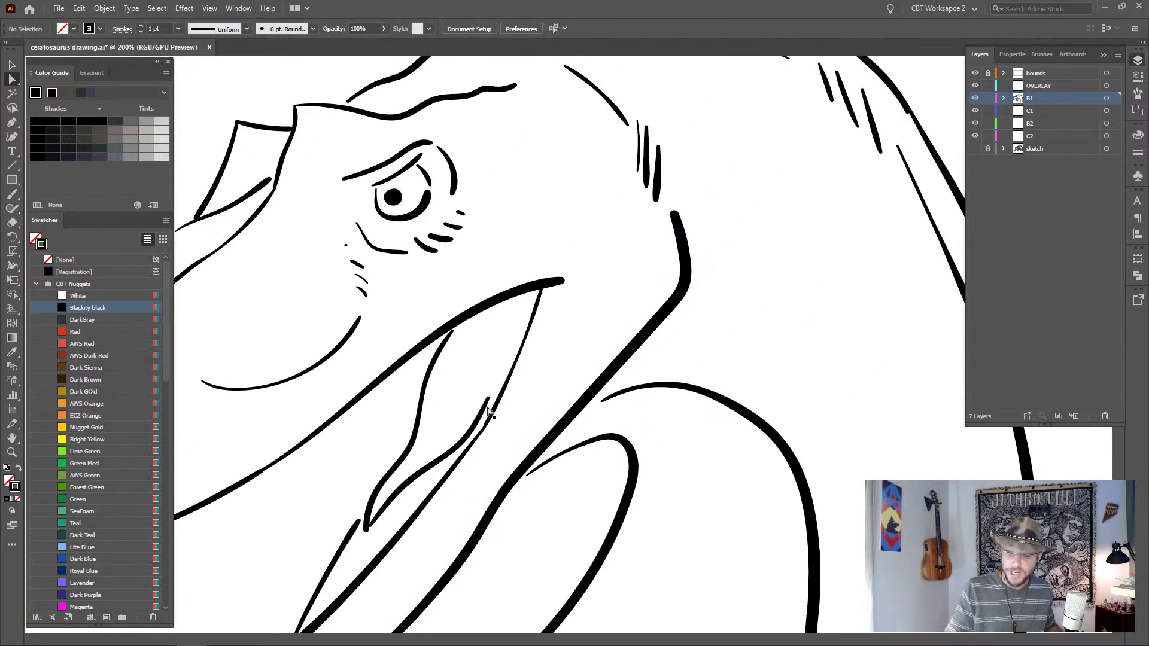
pyautogui.moveTo(488, 407); pyautogui.dragTo(497, 385)
pyautogui.click(776, 289)
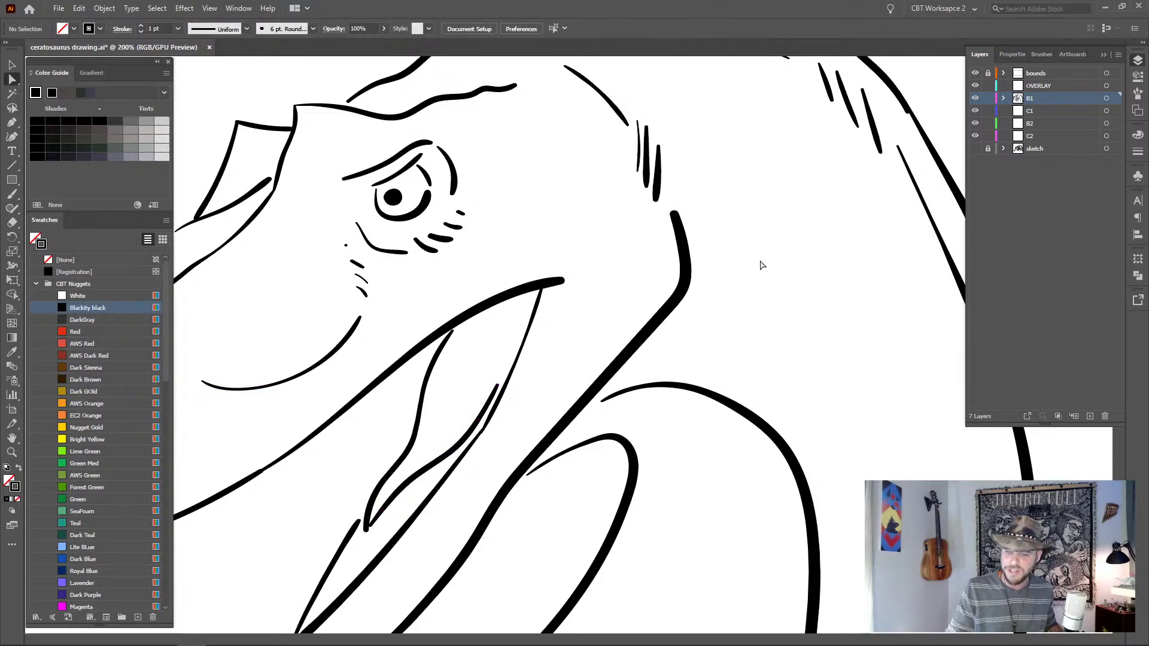
pyautogui.moveTo(765, 204); pyautogui.dragTo(767, 251)
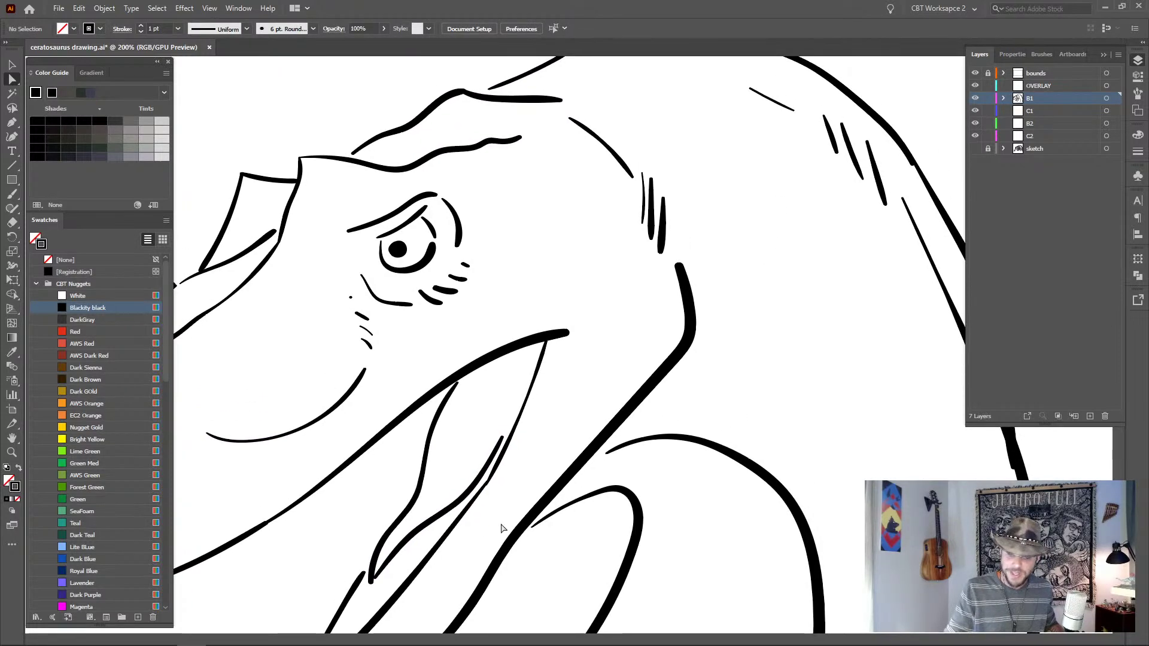
pyautogui.moveTo(505, 526); pyautogui.dragTo(557, 428)
pyautogui.click(476, 444)
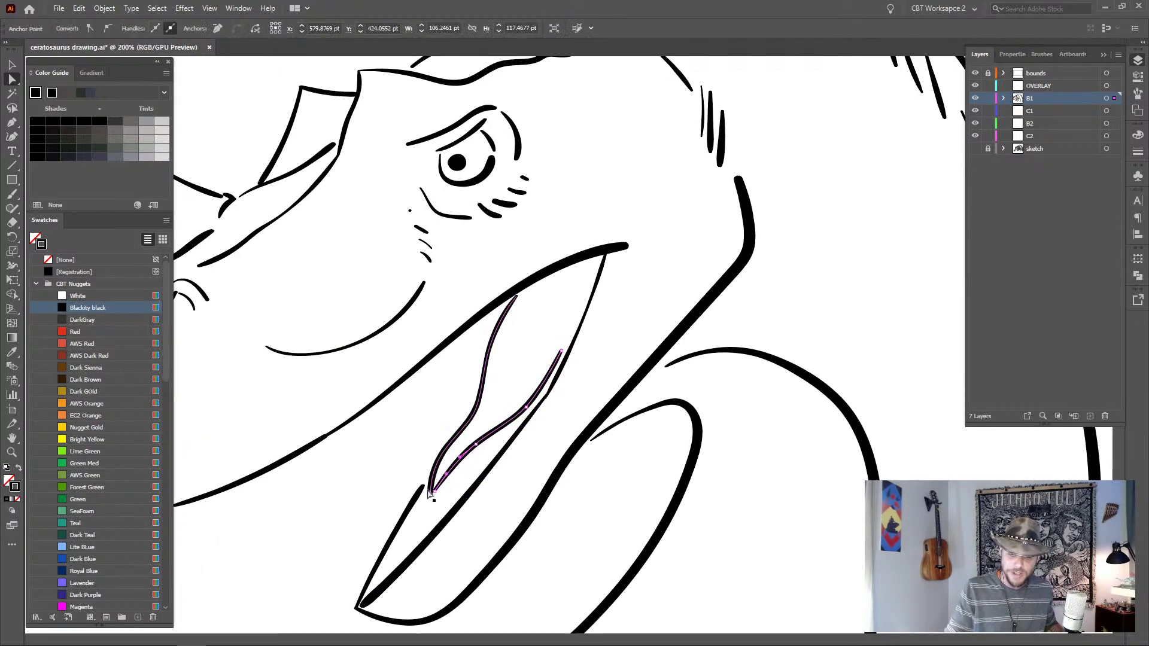
pyautogui.moveTo(433, 491); pyautogui.dragTo(433, 496)
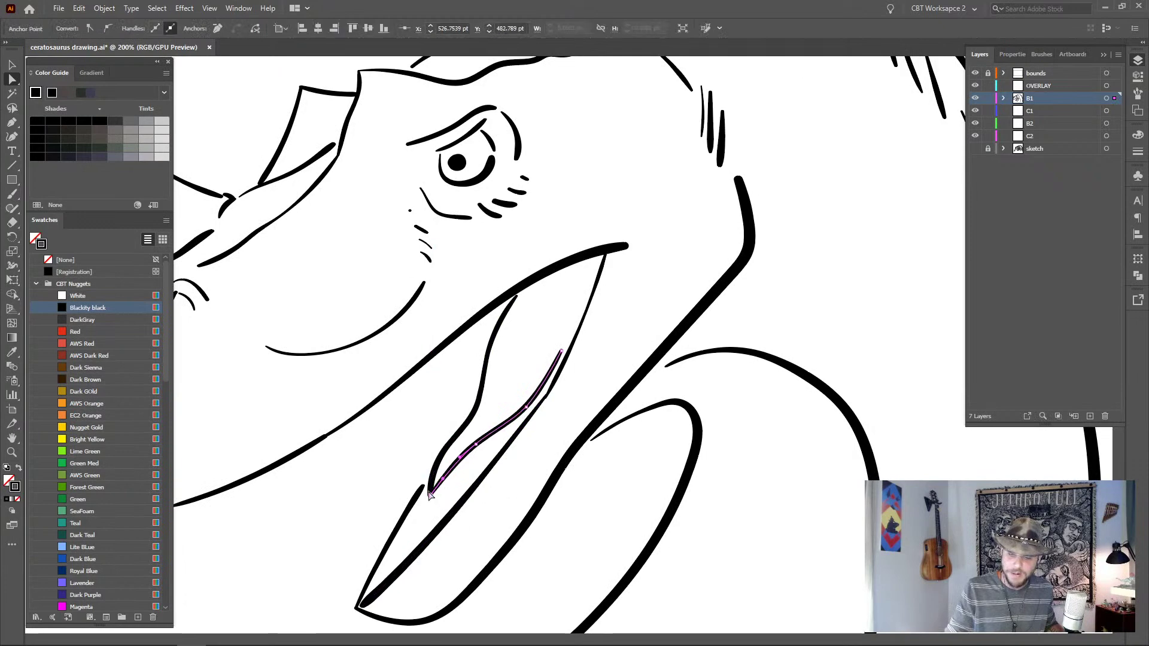
pyautogui.click(389, 473)
# - Delete the stray dot above the cheek wrinkles and set the top wrinkle's stroke weight to 0.25 pt
pyautogui.moveTo(649, 321); pyautogui.dragTo(614, 438)
pyautogui.moveTo(379, 334); pyautogui.dragTo(383, 340)
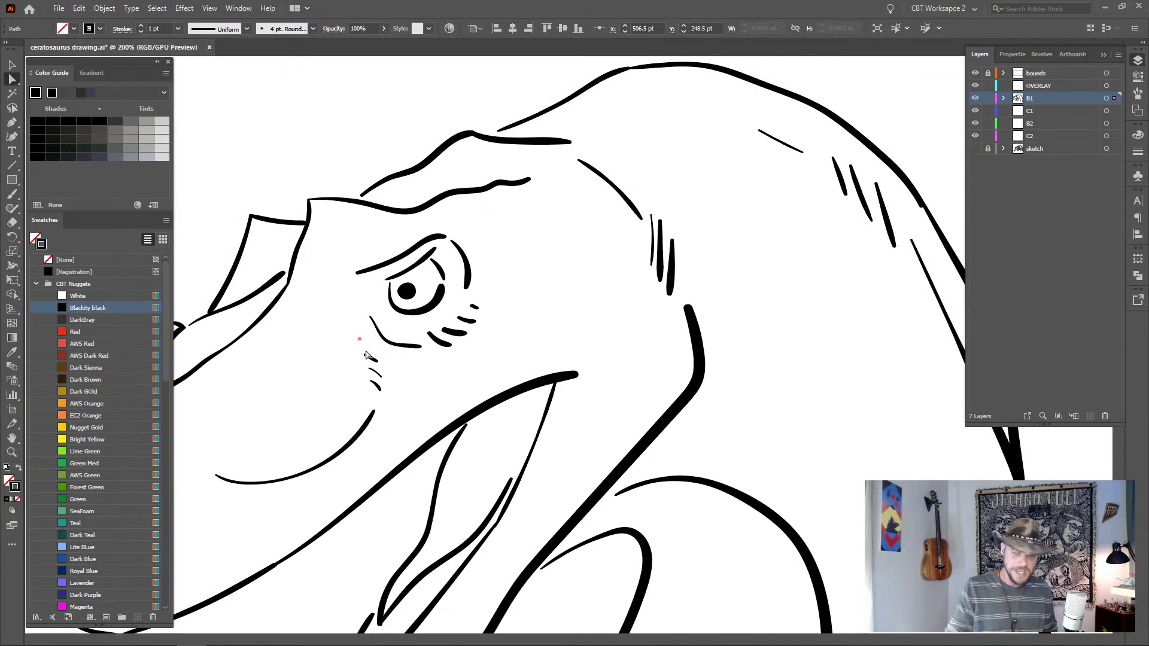
pyautogui.click(370, 358)
pyautogui.click(369, 360)
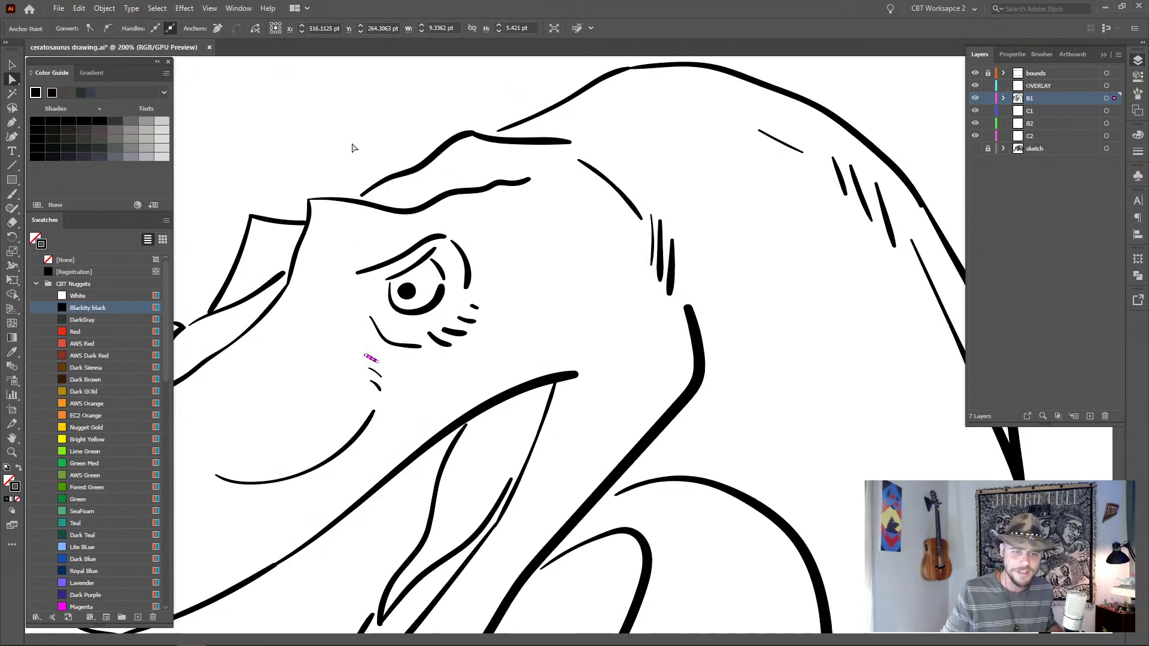
pyautogui.click(1138, 153)
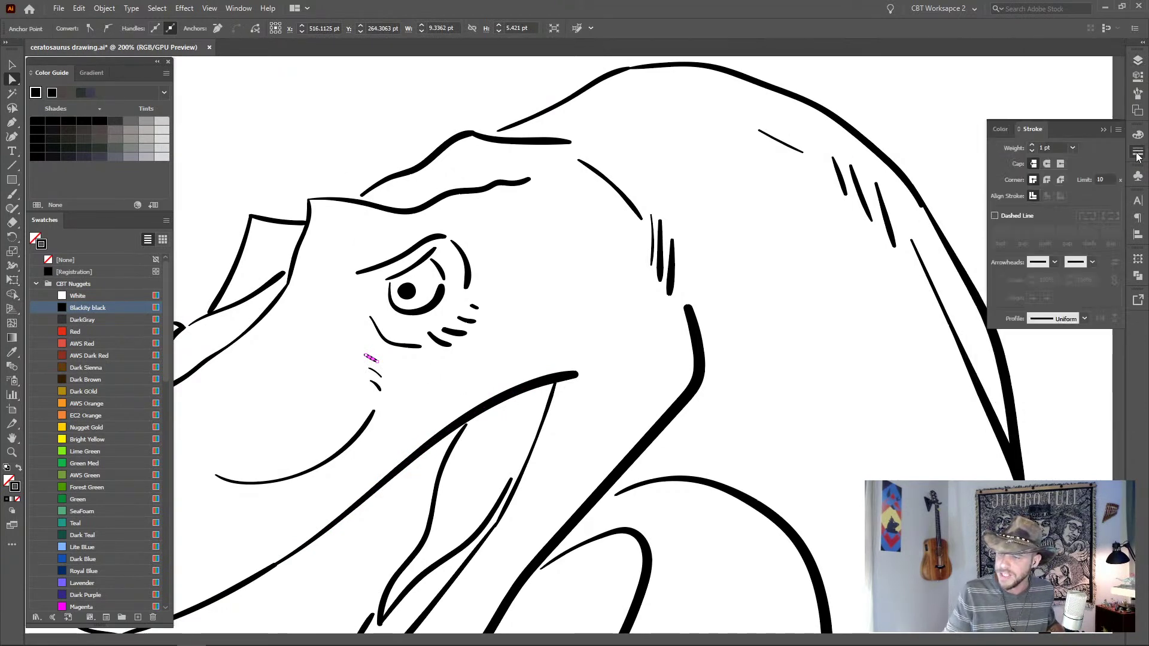
pyautogui.click(1031, 151)
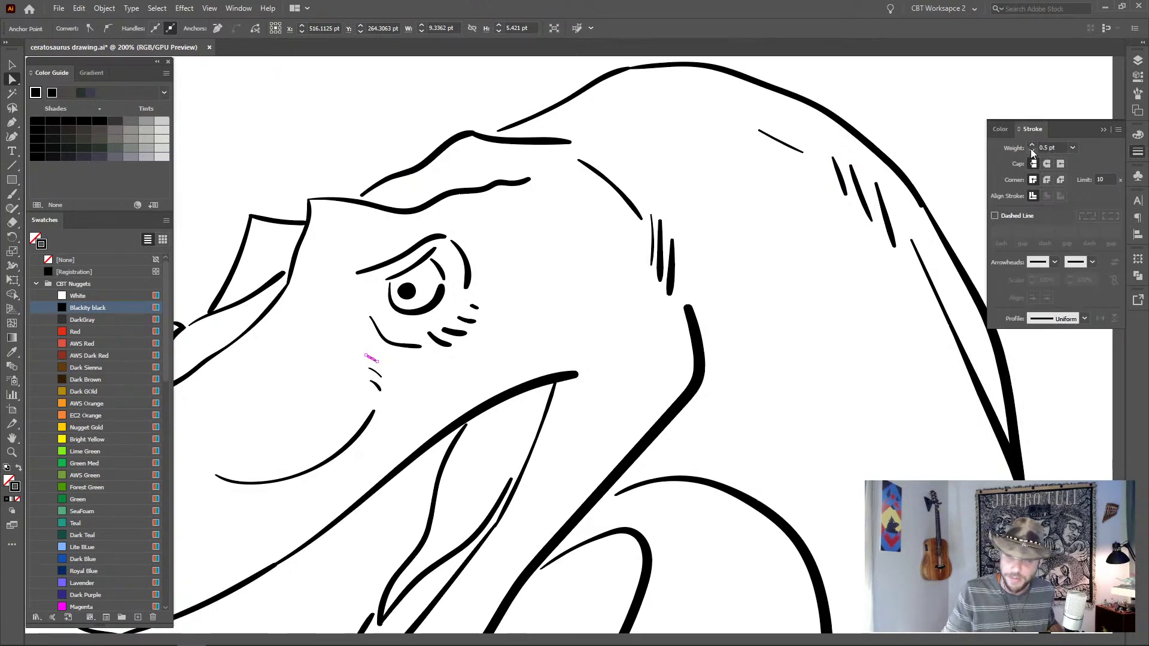
pyautogui.click(1032, 152)
pyautogui.click(463, 99)
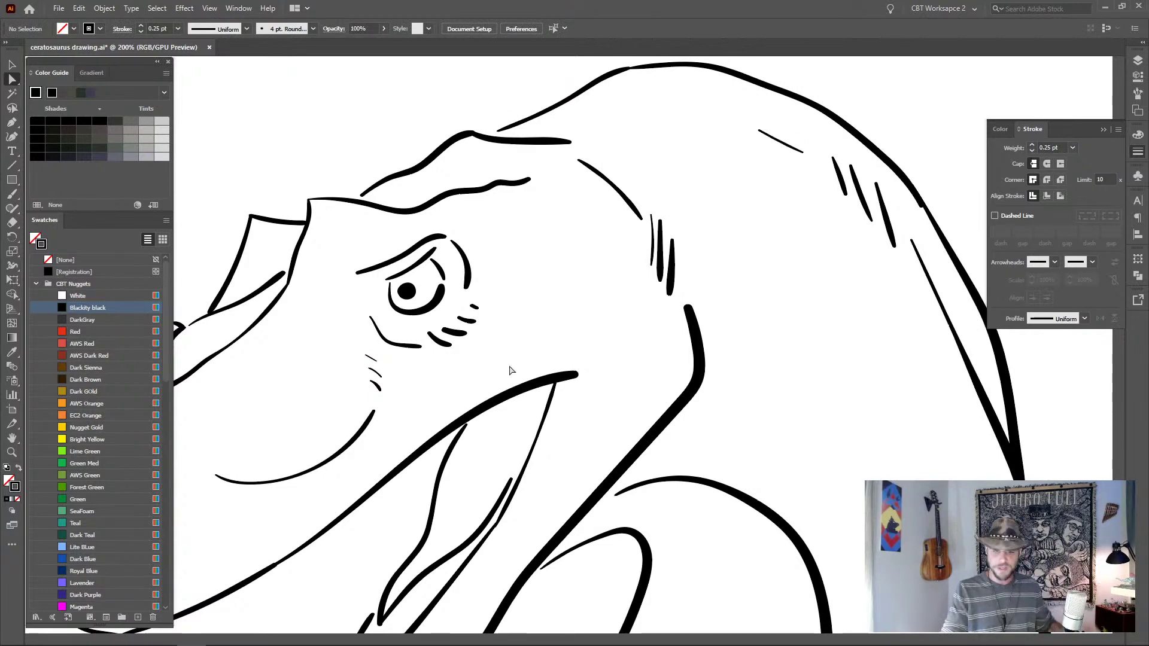
# - Move the lower eye outline's rear anchor up to meet the upper curve and extend the upper eyelid line's front end
pyautogui.click(441, 291)
pyautogui.click(441, 290)
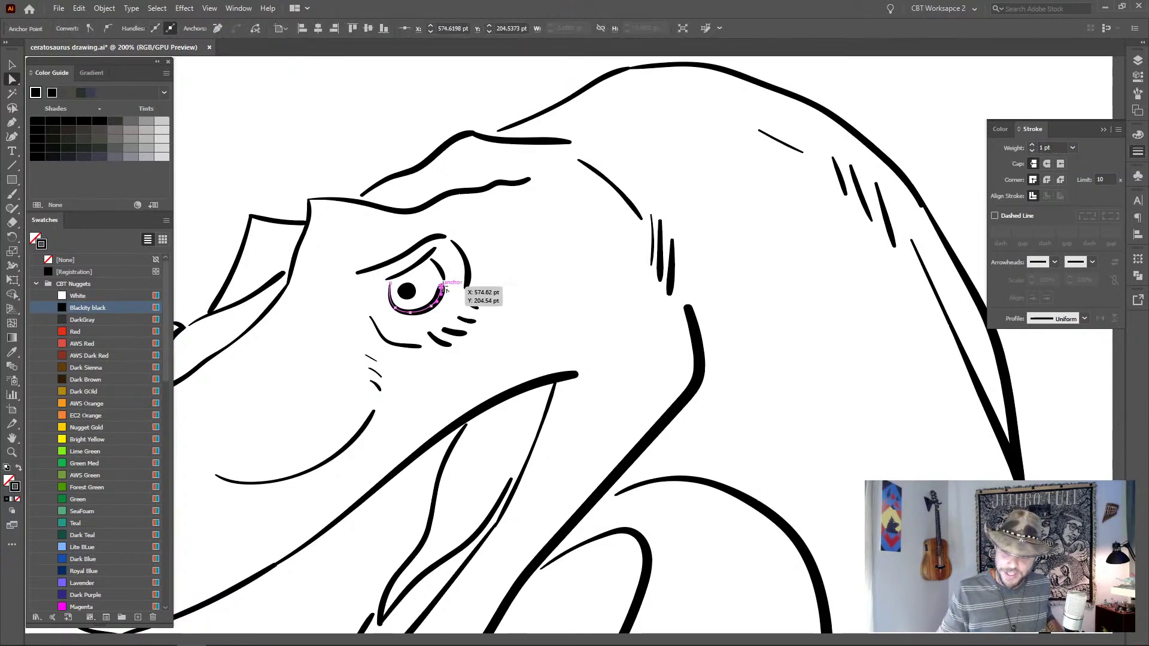
pyautogui.moveTo(446, 290); pyautogui.dragTo(444, 280)
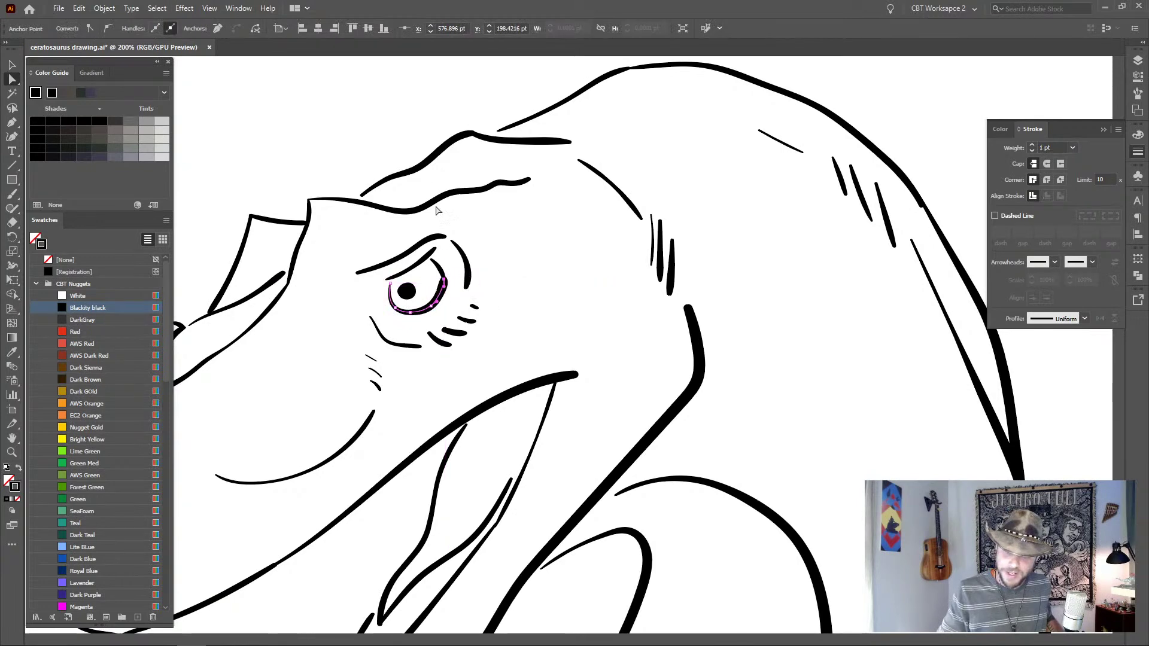
pyautogui.click(404, 137)
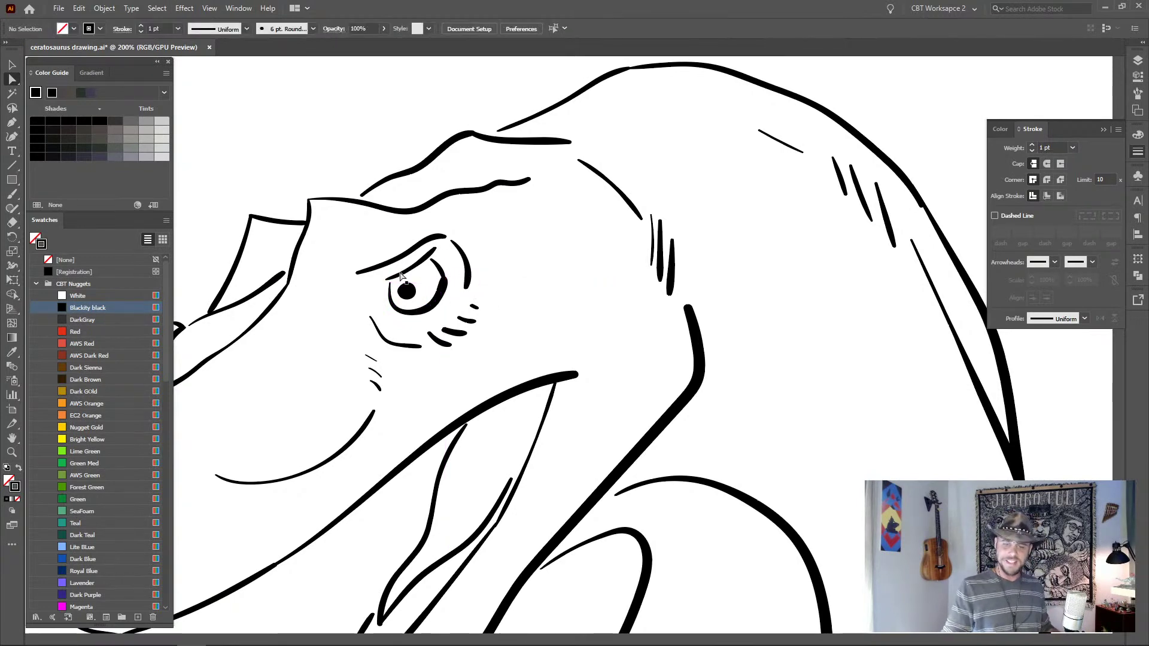
pyautogui.moveTo(388, 286); pyautogui.dragTo(384, 289)
pyautogui.click(390, 146)
# - Delete the short overlapping stroke inside the nostril and extend the inner nostril line's upper end to meet the small arc
pyautogui.moveTo(555, 350); pyautogui.dragTo(670, 262)
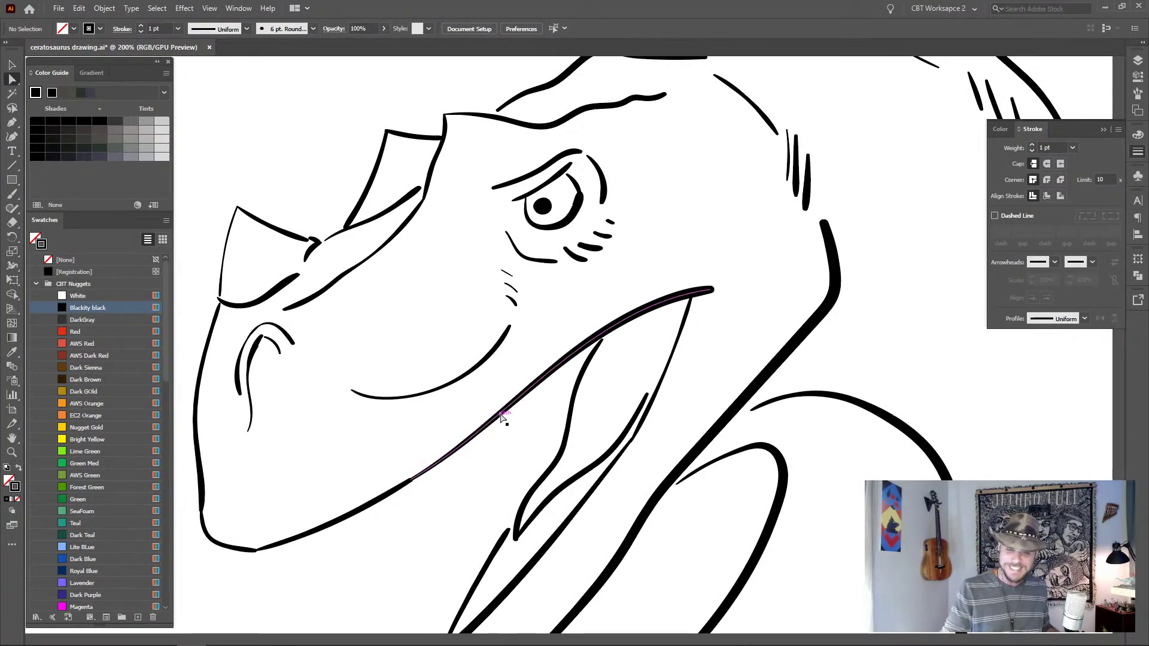
pyautogui.click(256, 355)
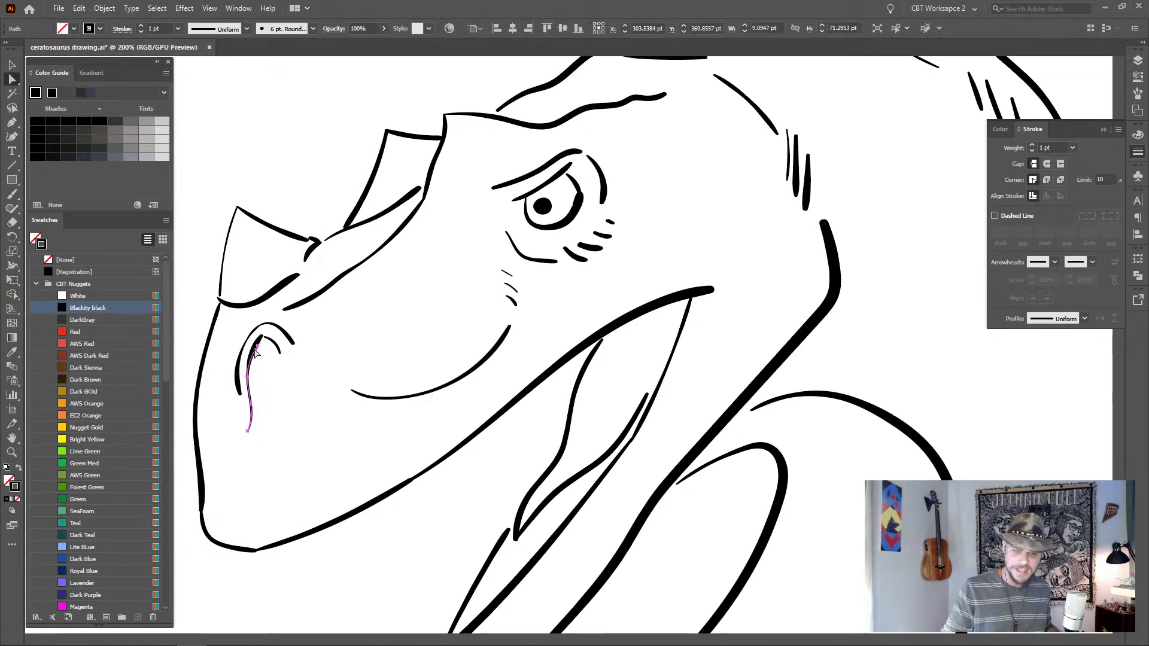
pyautogui.click(258, 349)
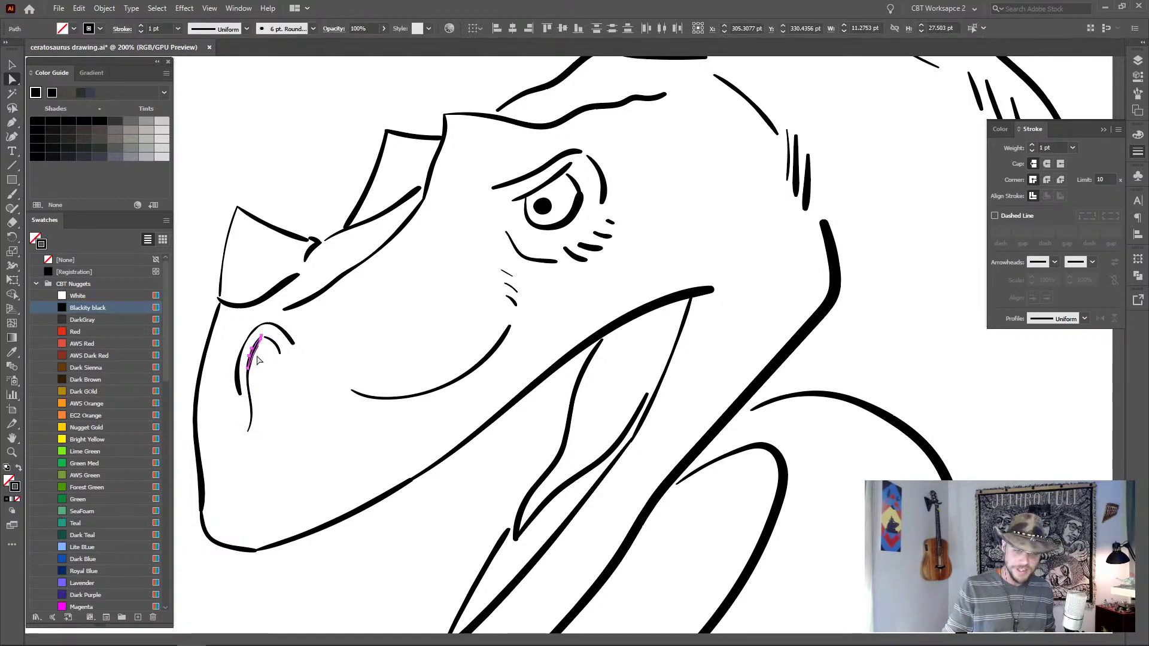
pyautogui.click(258, 349)
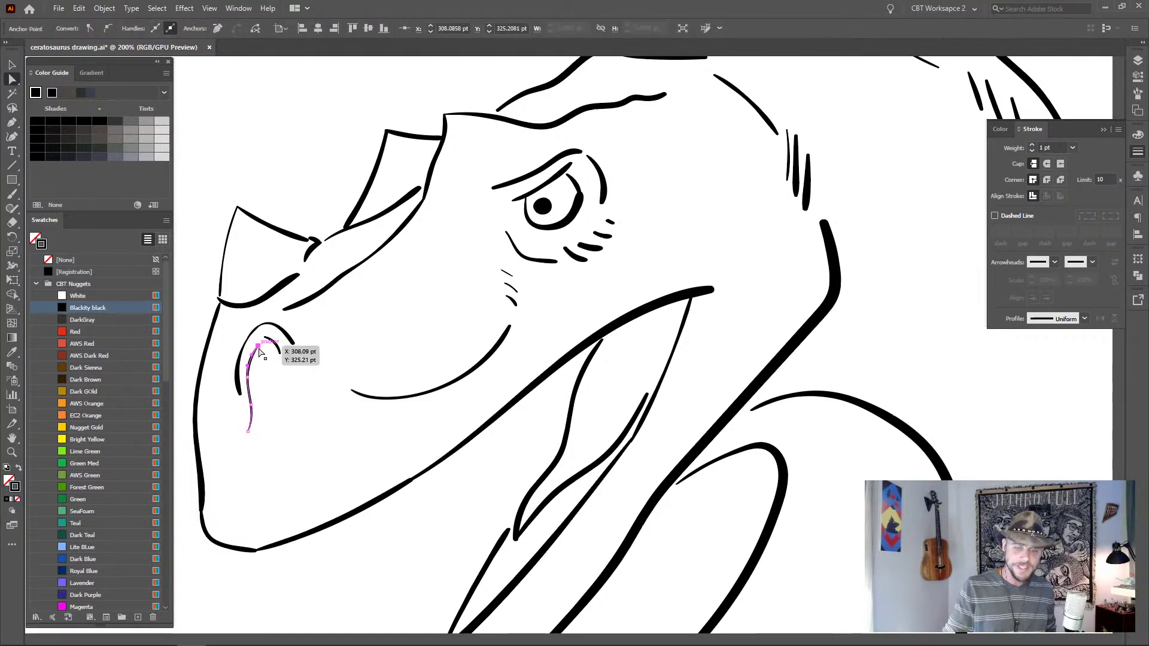
pyautogui.moveTo(258, 349); pyautogui.dragTo(265, 339)
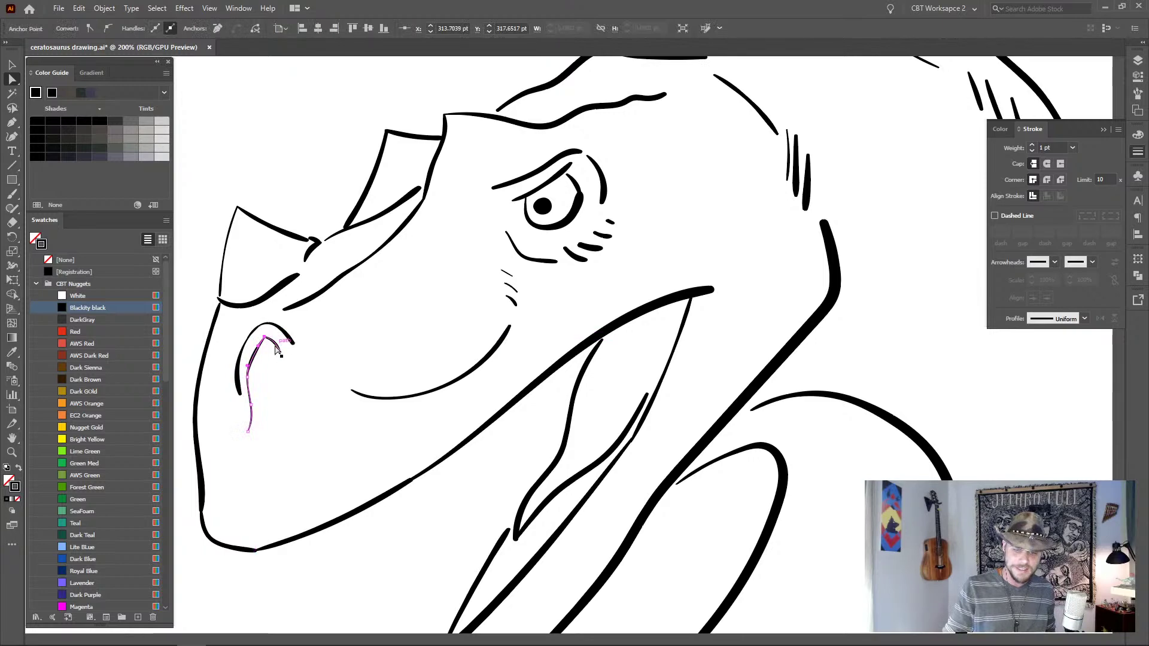
pyautogui.click(295, 182)
# - Move the front-most of the three short hatch marks on the upper neck slightly up and toward the head
pyautogui.moveTo(509, 195); pyautogui.dragTo(379, 334)
pyautogui.moveTo(756, 488)
pyautogui.mouseDown()
pyautogui.moveTo(693, 428)
pyautogui.moveTo(597, 462)
pyautogui.mouseUp()
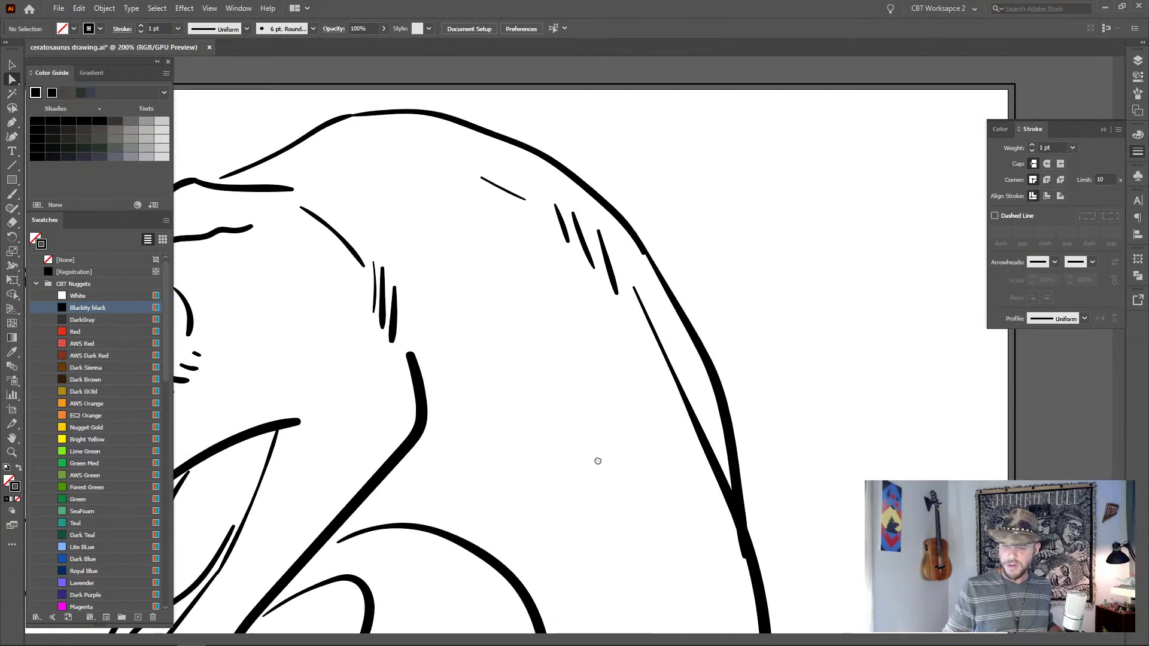
pyautogui.click(512, 195)
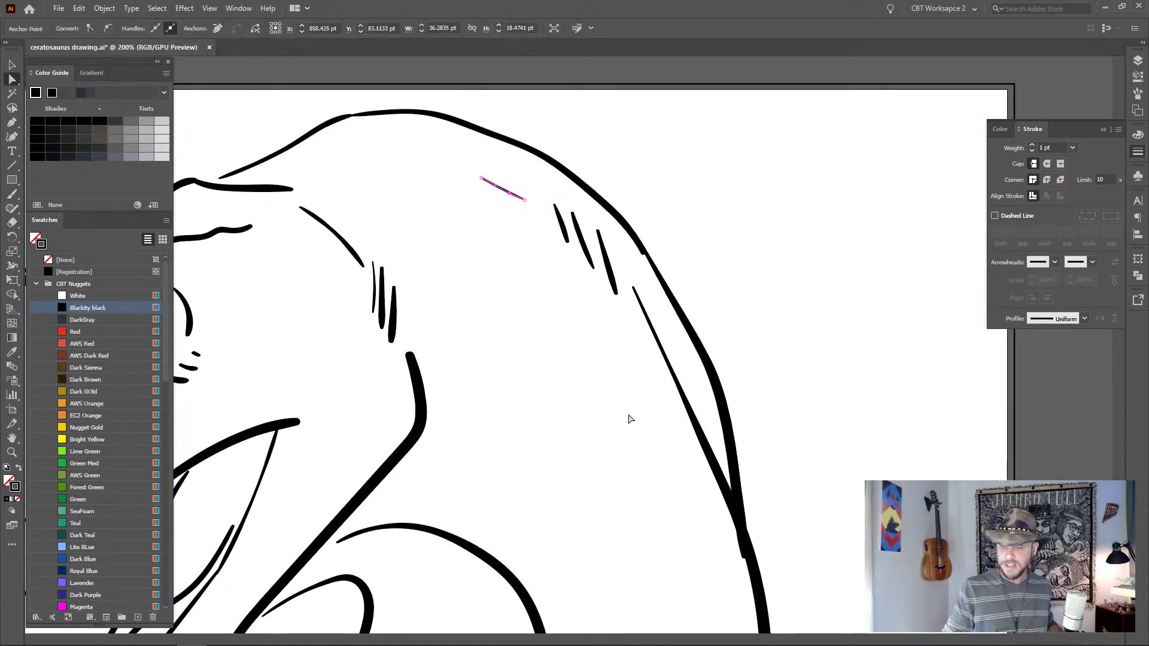
pyautogui.click(557, 215)
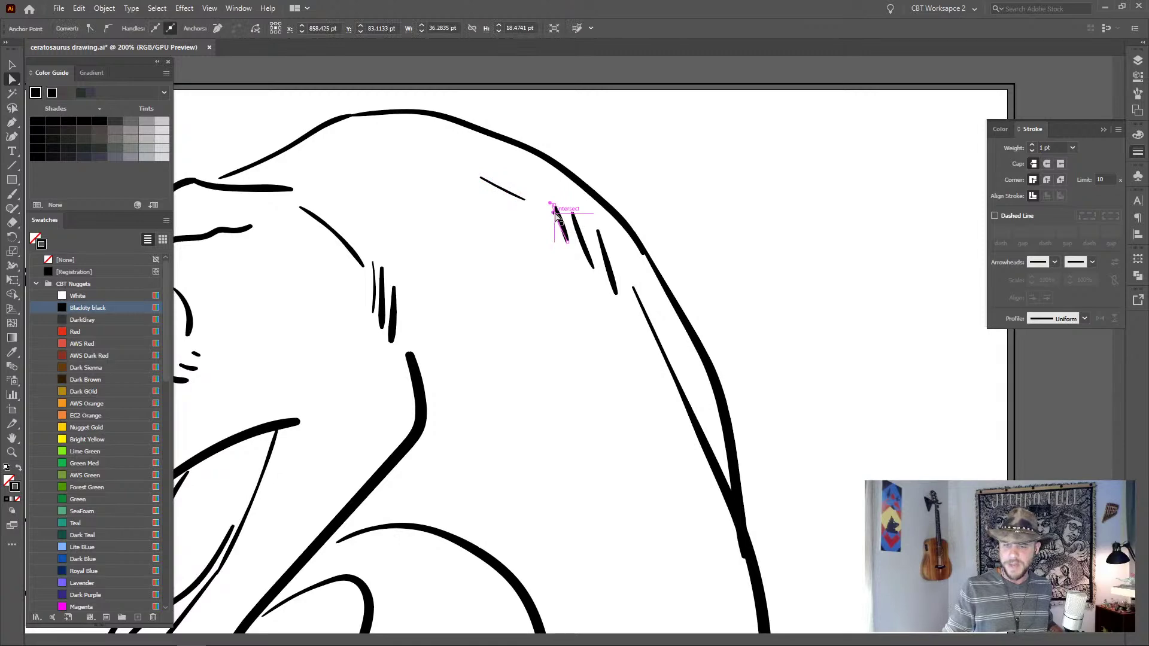
pyautogui.press('v')
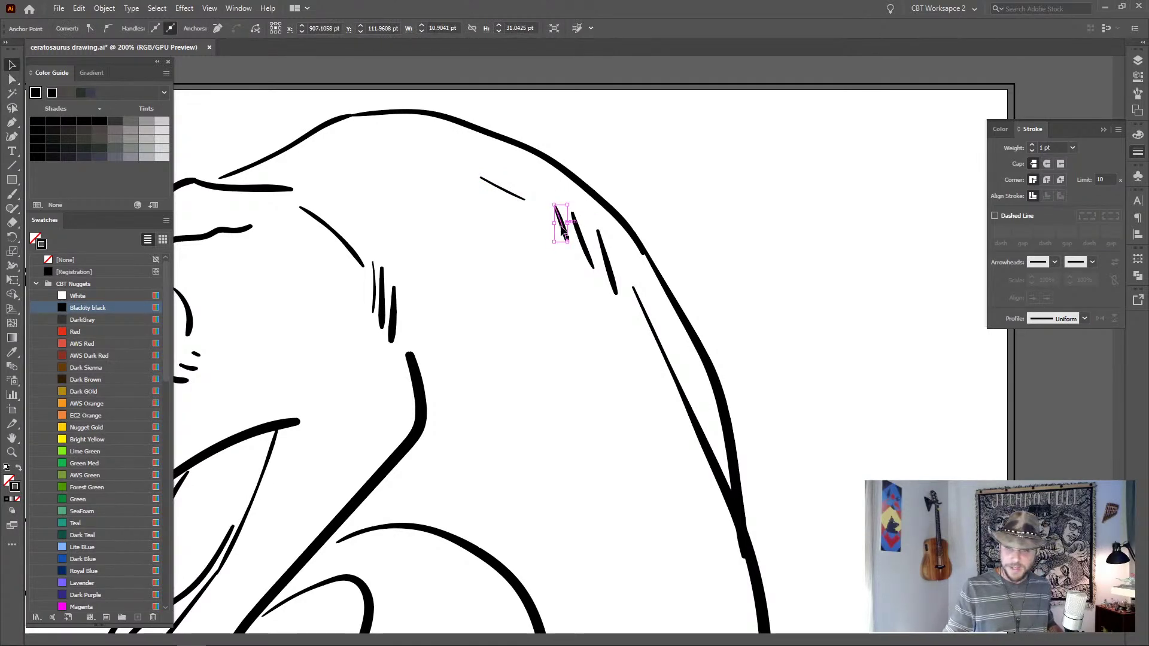
pyautogui.moveTo(563, 230); pyautogui.dragTo(554, 221)
pyautogui.click(674, 177)
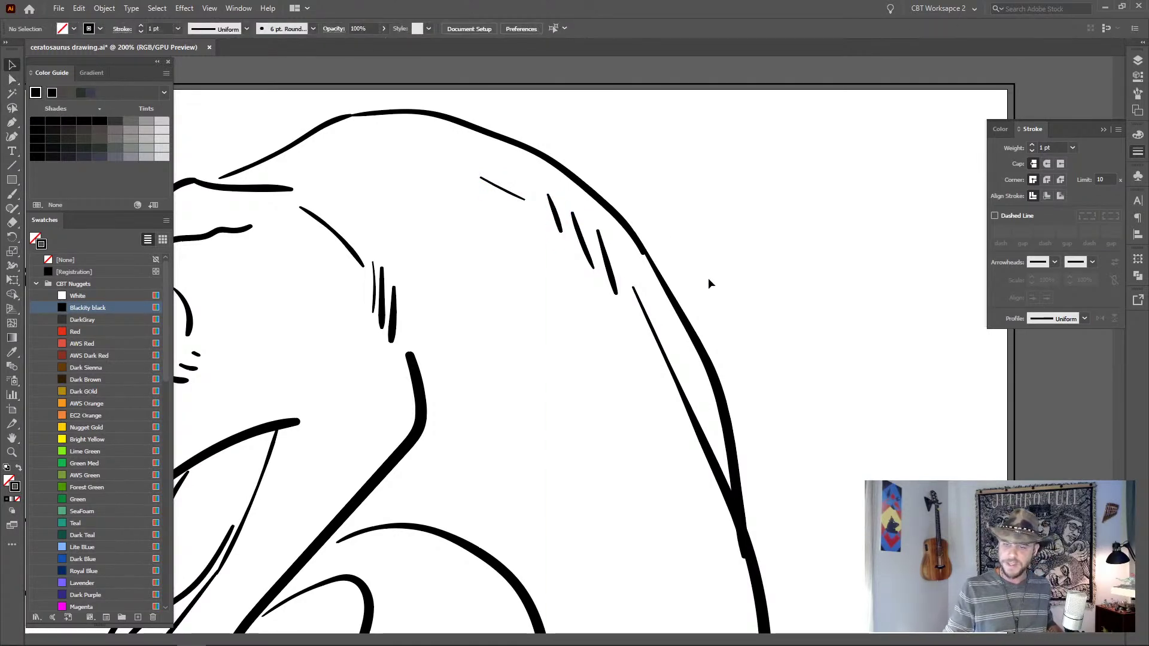
# - Shift the lower end anchor of the back-of-neck outline's middle segment outward to align with the outline stroke below it
pyautogui.moveTo(832, 468); pyautogui.dragTo(772, 341)
pyautogui.click(688, 359)
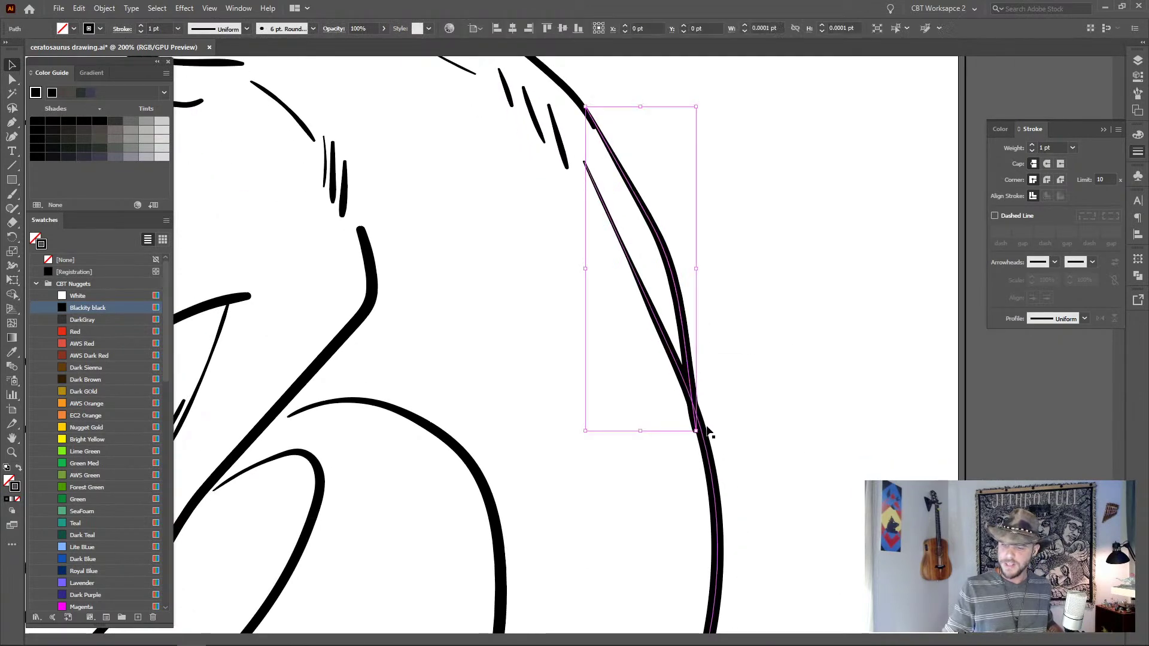
pyautogui.click(712, 421)
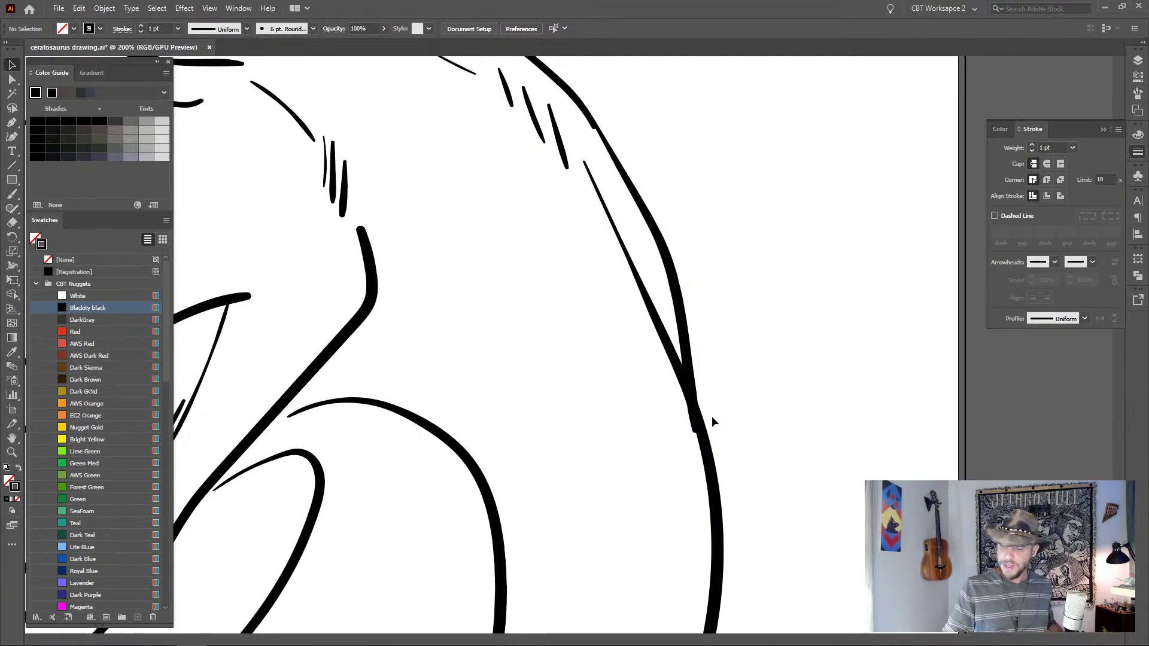
pyautogui.click(691, 364)
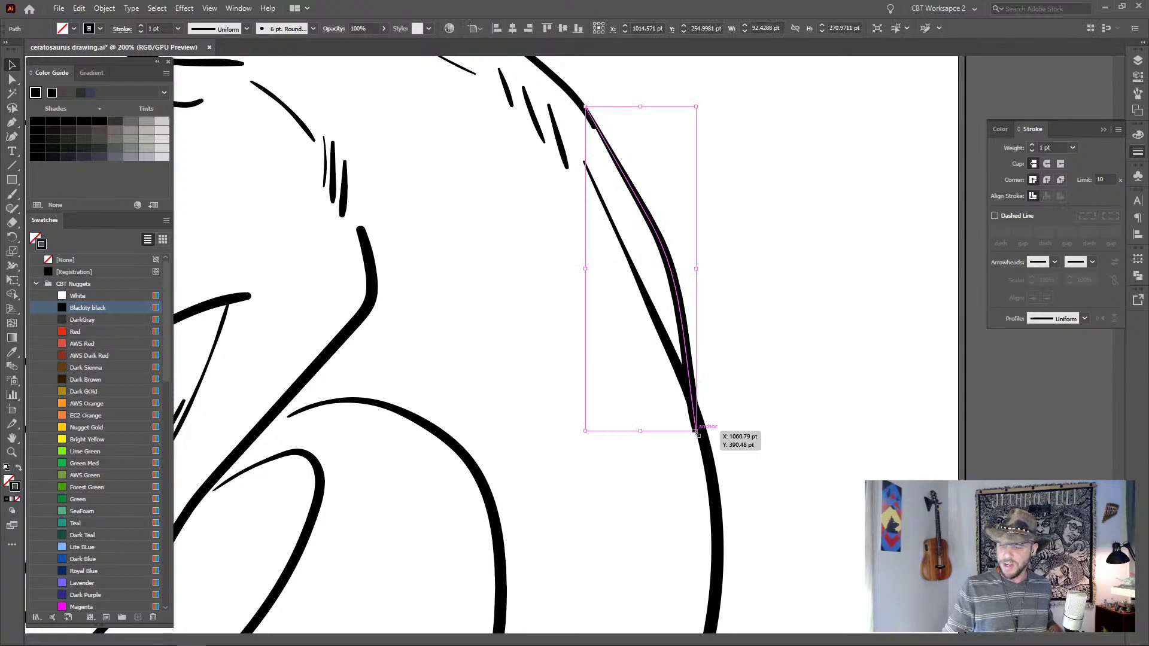
pyautogui.press('a')
pyautogui.click(696, 430)
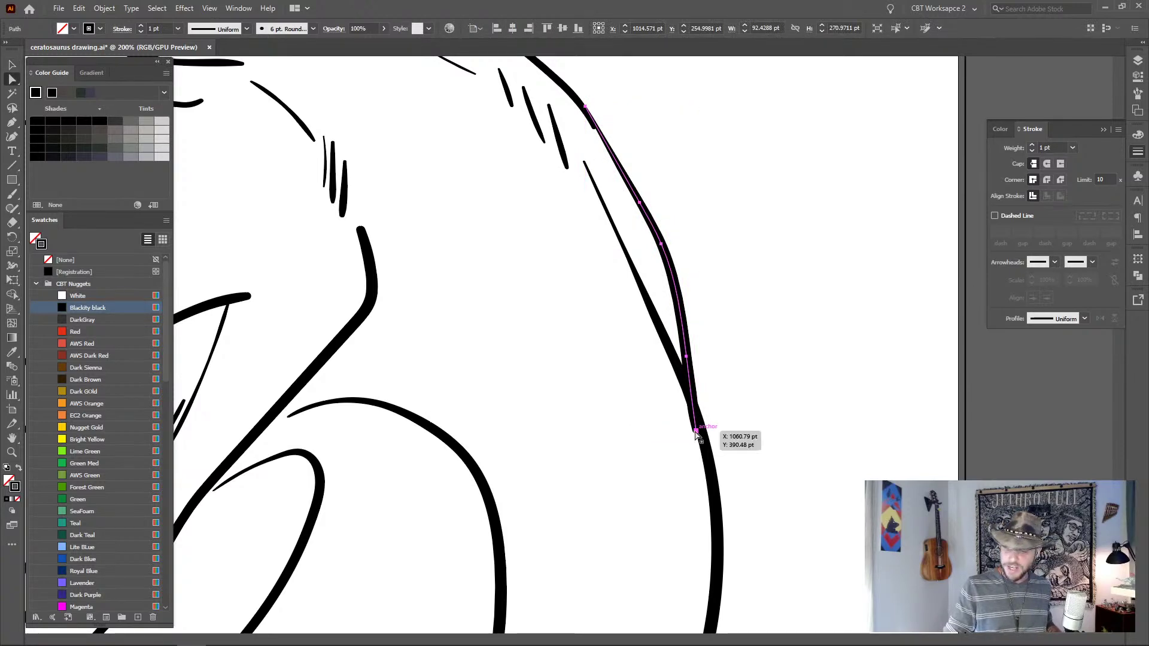
pyautogui.moveTo(696, 430); pyautogui.dragTo(697, 429)
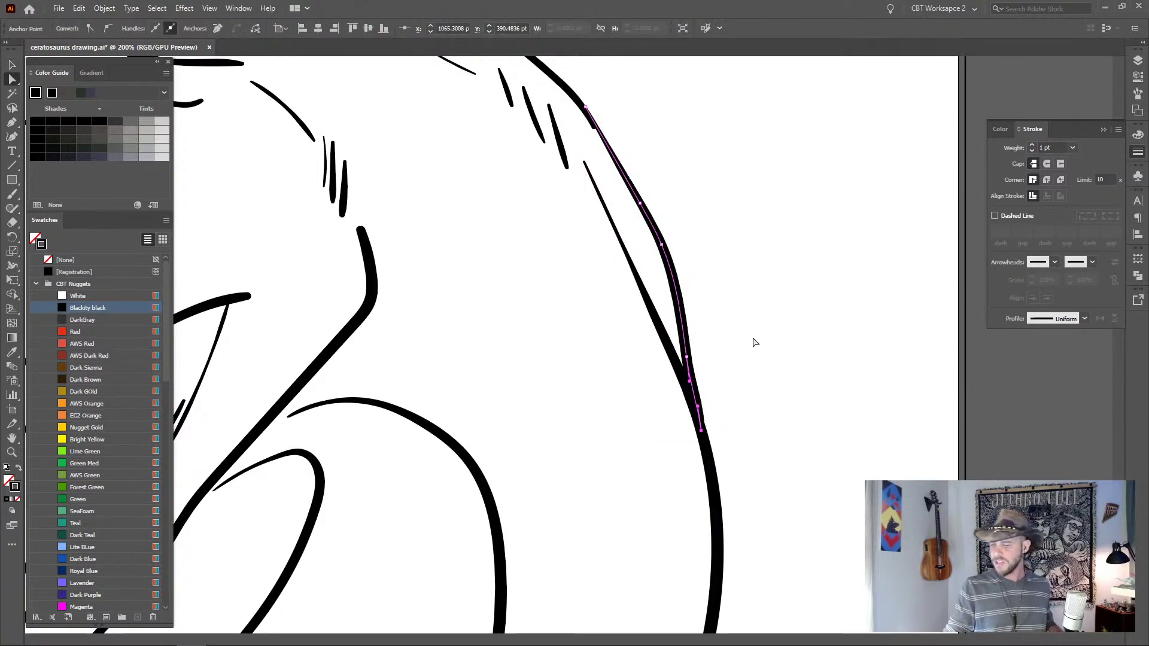
pyautogui.click(705, 252)
# - Extend the upper end of the larger throat curve to meet the jaw underside outline
pyautogui.moveTo(715, 184); pyautogui.dragTo(762, 374)
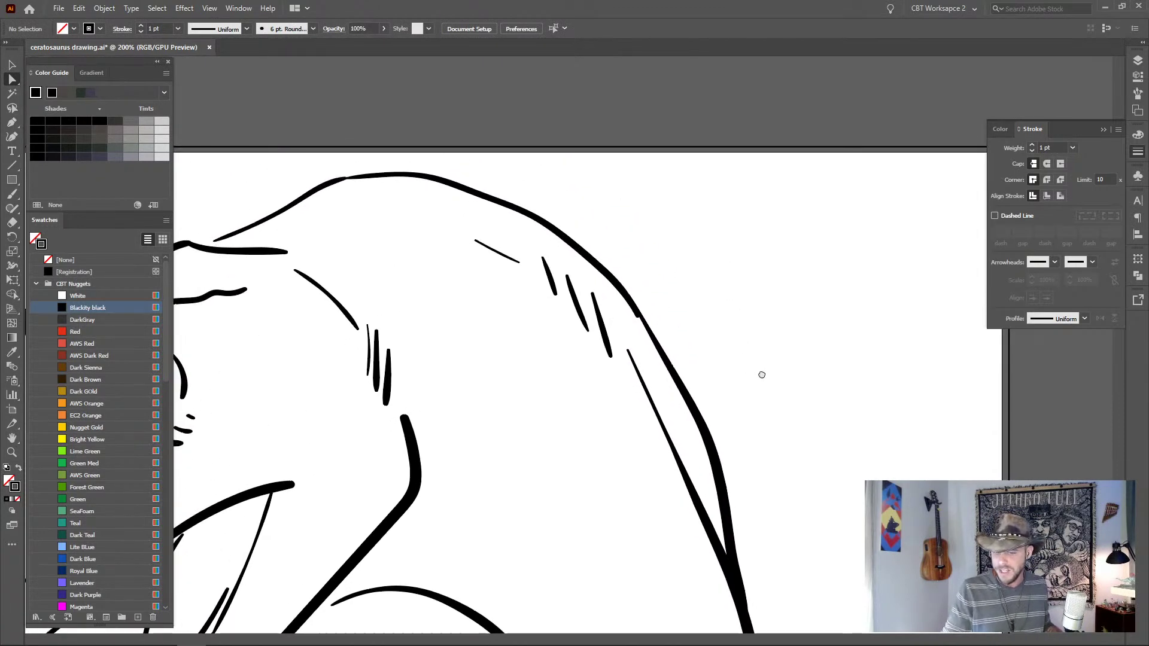
pyautogui.moveTo(853, 541); pyautogui.dragTo(795, 332)
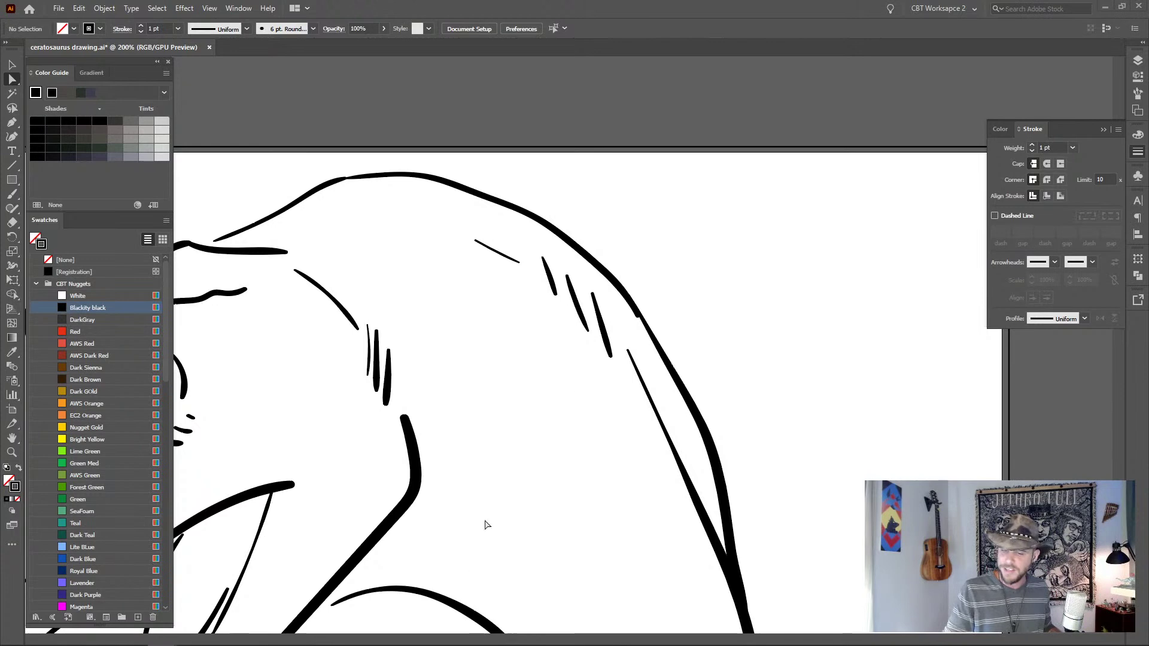
pyautogui.moveTo(803, 469)
pyautogui.mouseDown()
pyautogui.moveTo(810, 239)
pyautogui.moveTo(847, 180)
pyautogui.moveTo(856, 198)
pyautogui.mouseUp()
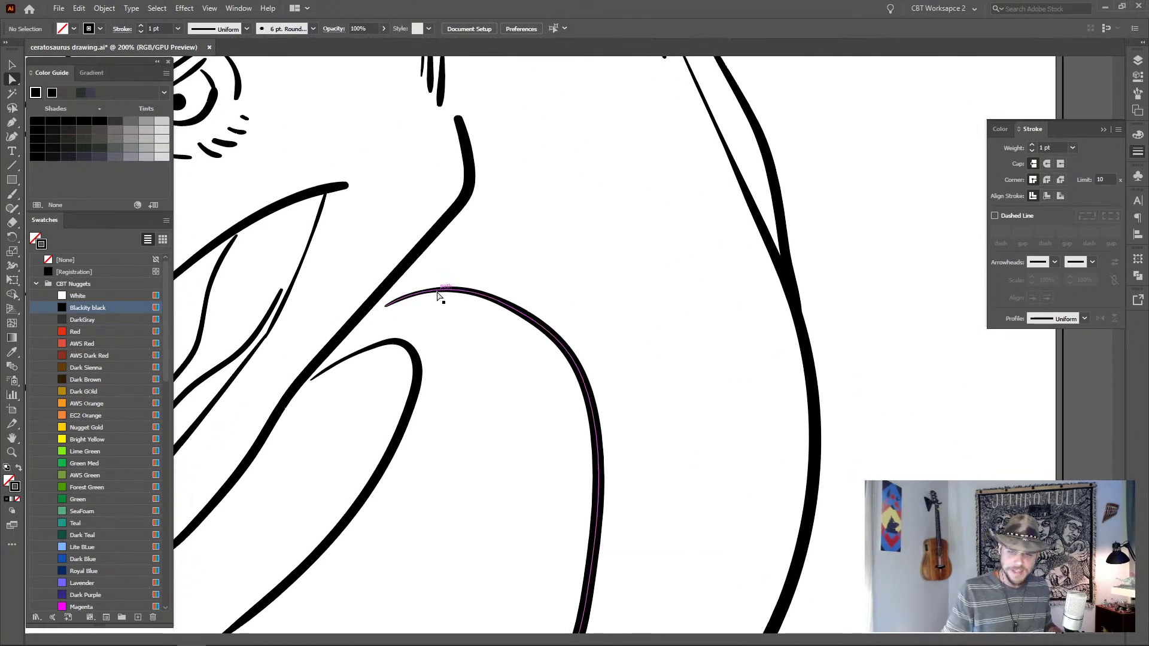
pyautogui.click(450, 290)
pyautogui.moveTo(386, 306); pyautogui.dragTo(373, 304)
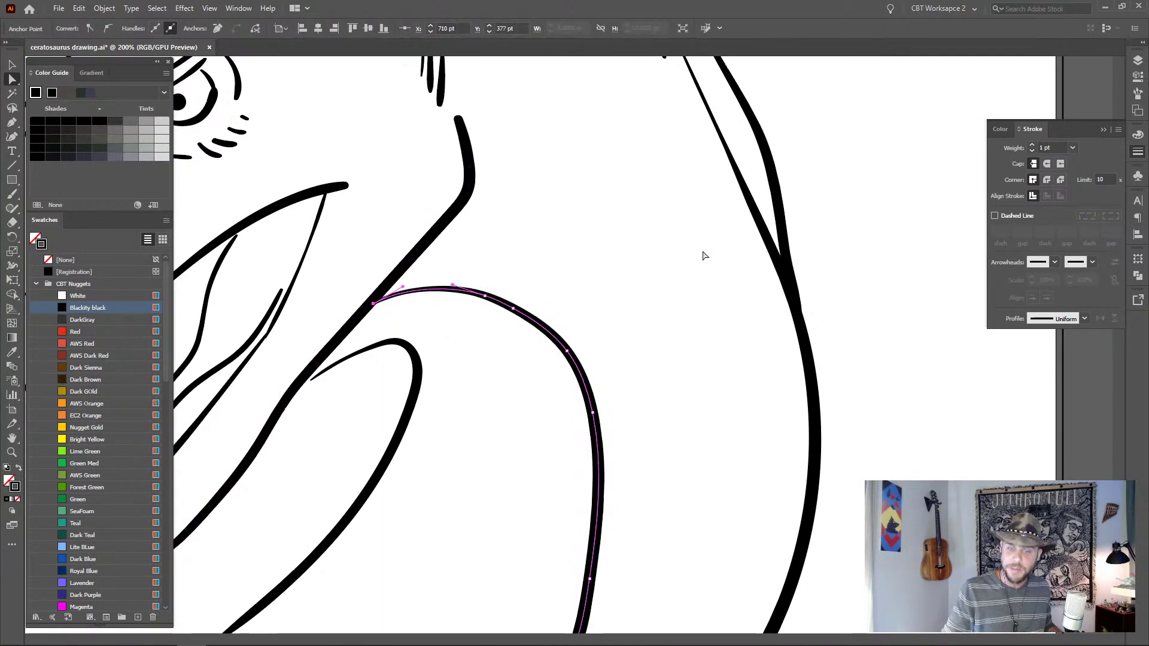
pyautogui.click(843, 204)
# - Move the upper end anchor of the smaller throat curve onto the jaw underside outline
pyautogui.click(359, 353)
pyautogui.moveTo(311, 383); pyautogui.dragTo(307, 376)
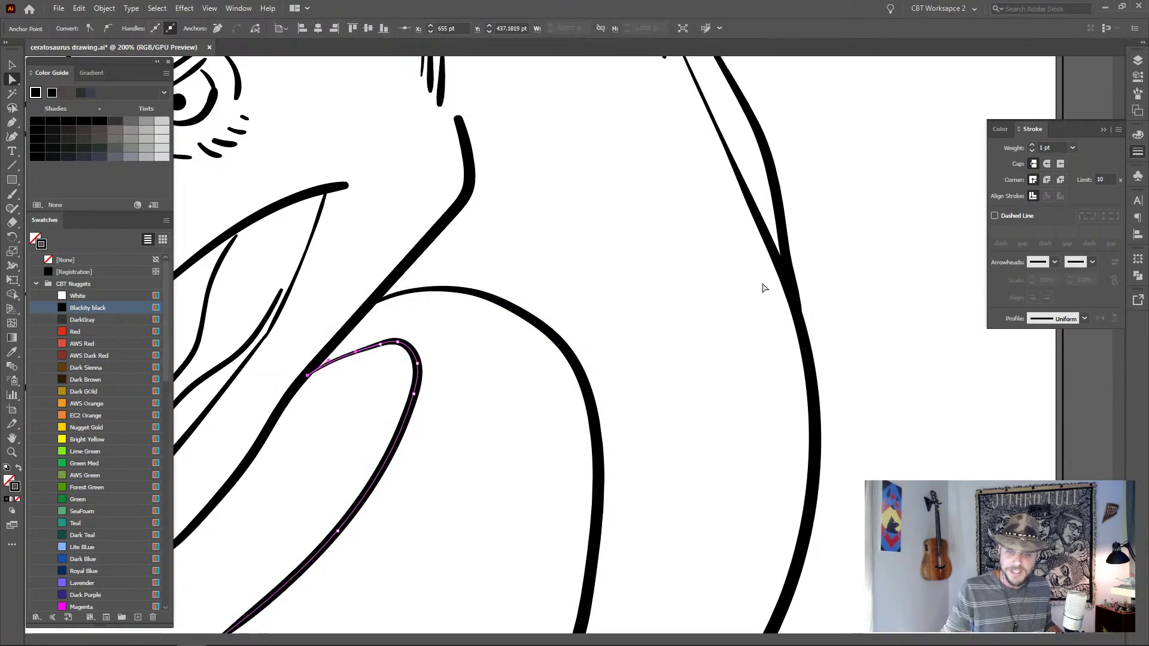
pyautogui.click(871, 271)
# - Extend the lower end of the smaller throat curve outward toward the artboard's lower edge
pyautogui.moveTo(474, 457); pyautogui.dragTo(595, 272)
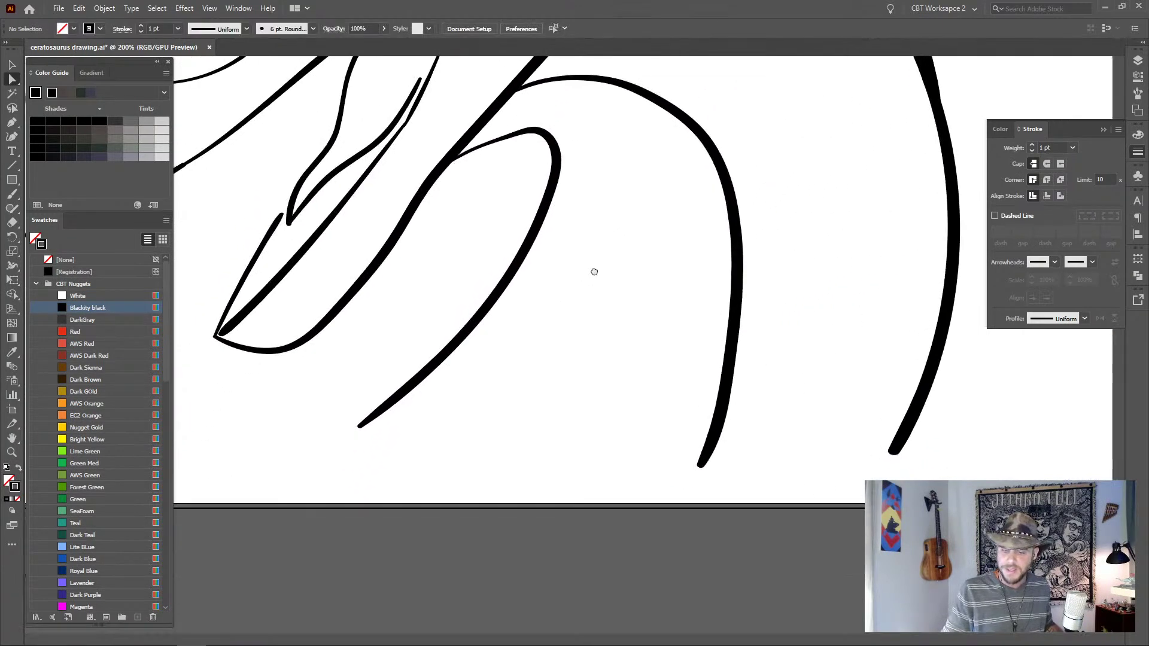
pyautogui.click(396, 392)
pyautogui.moveTo(383, 461); pyautogui.dragTo(491, 444)
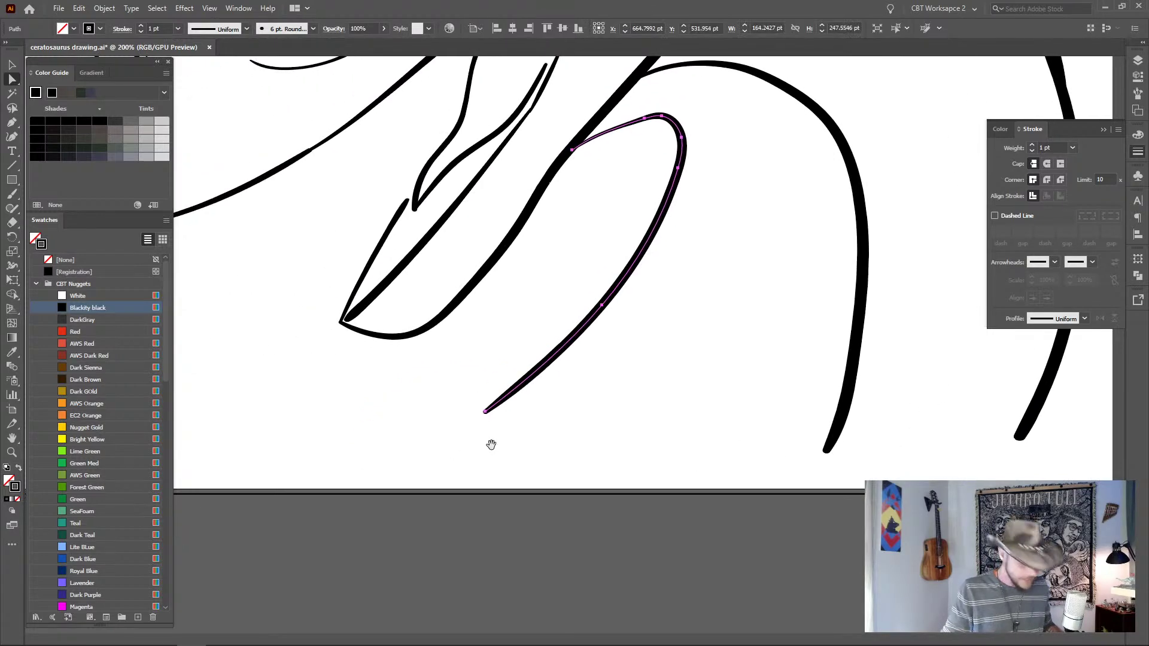
pyautogui.hotkey('ctrl', '1')
pyautogui.click(516, 526)
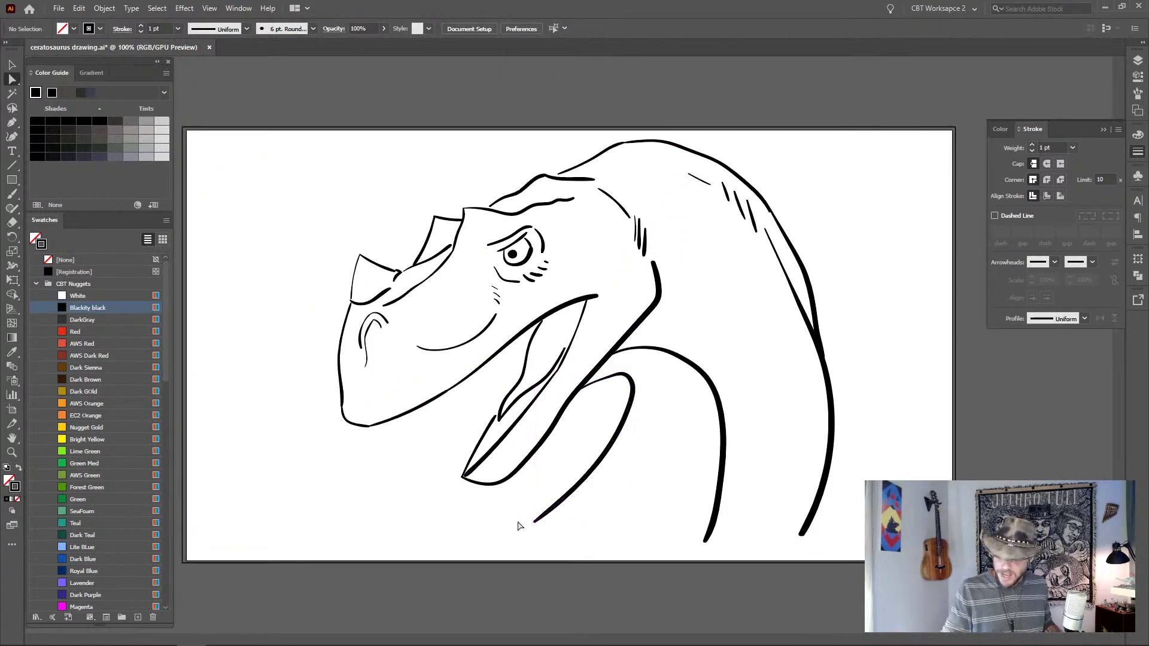
pyautogui.click(535, 523)
pyautogui.click(534, 525)
pyautogui.click(534, 522)
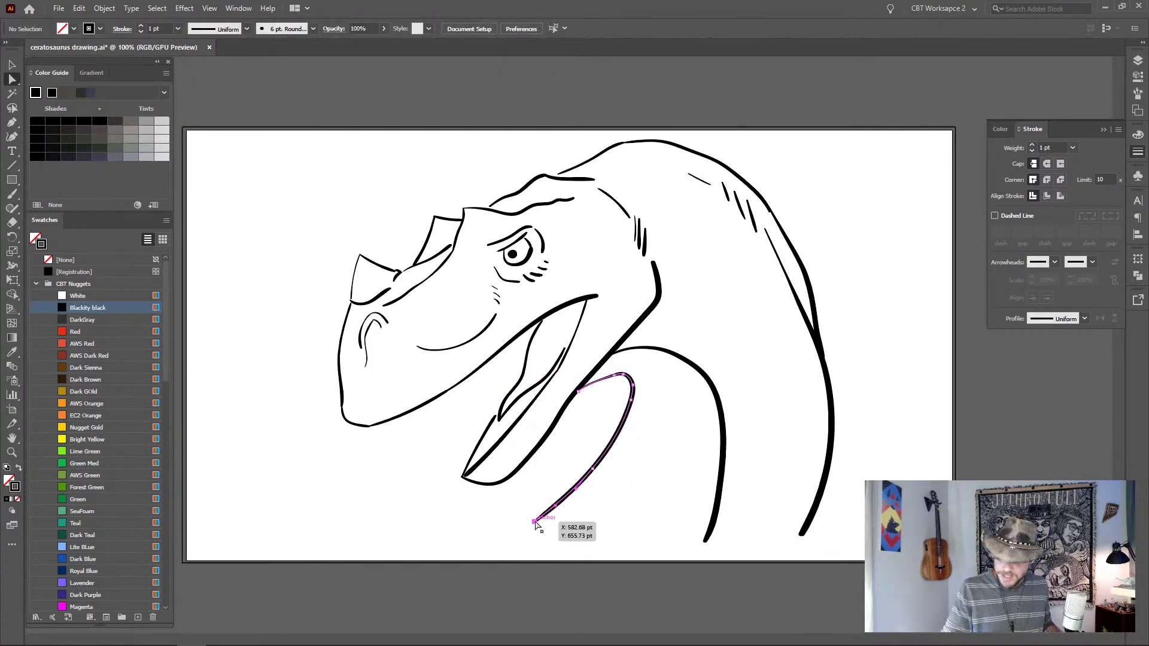
pyautogui.moveTo(535, 522); pyautogui.dragTo(517, 533)
pyautogui.click(925, 233)
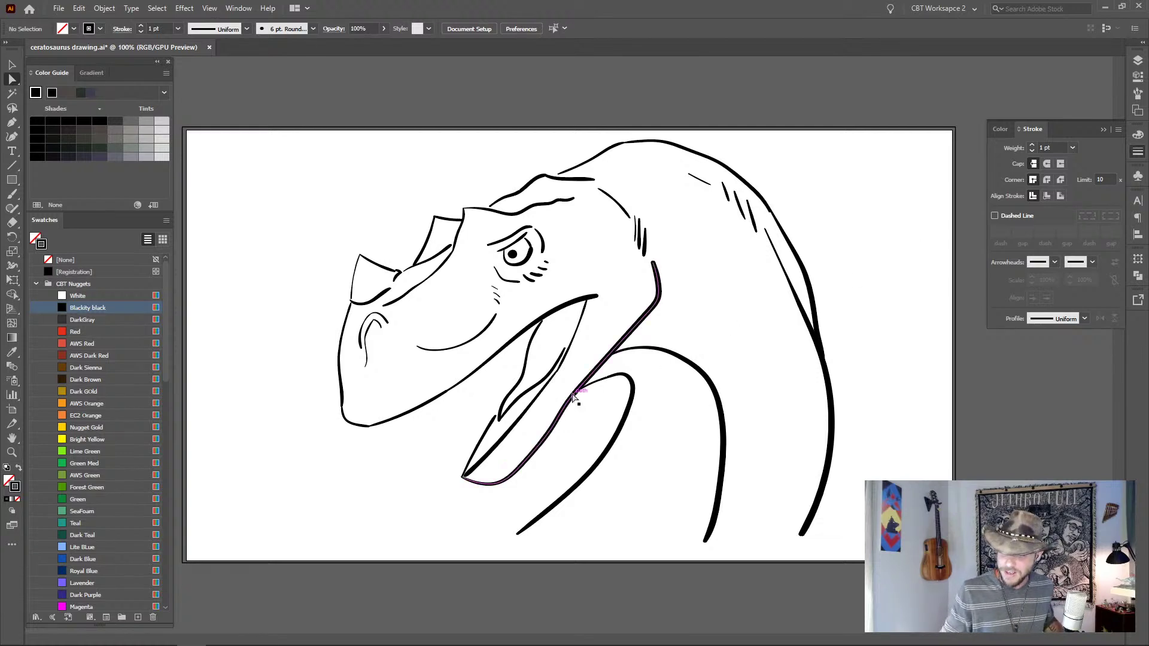
# - Examine the head, mouth and neck outlines for remaining gaps, both overall and in close-up
pyautogui.scroll(2, 569, 331)
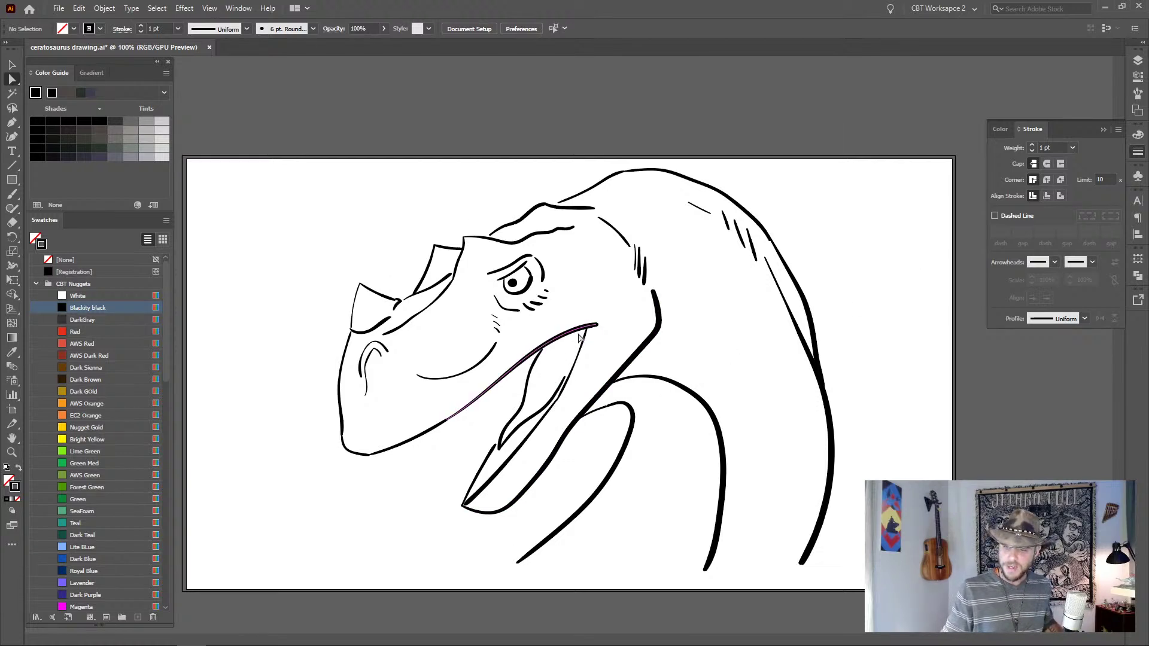
pyautogui.scroll(-4, 783, 424)
pyautogui.scroll(4, 782, 464)
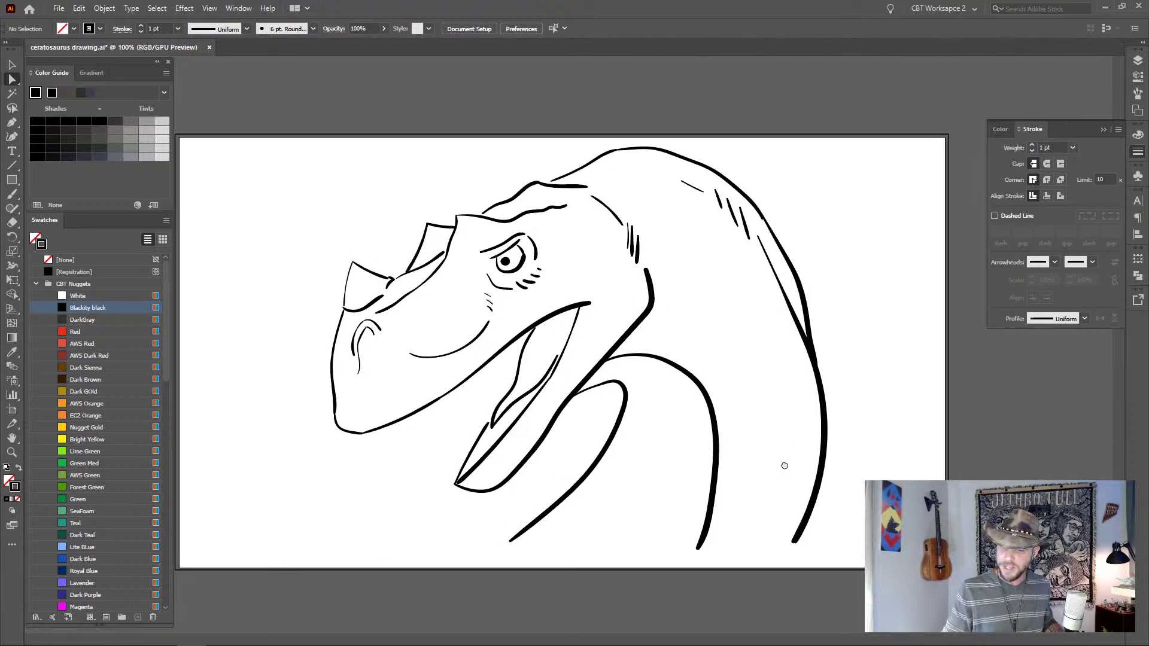
pyautogui.scroll(5, 563, 383)
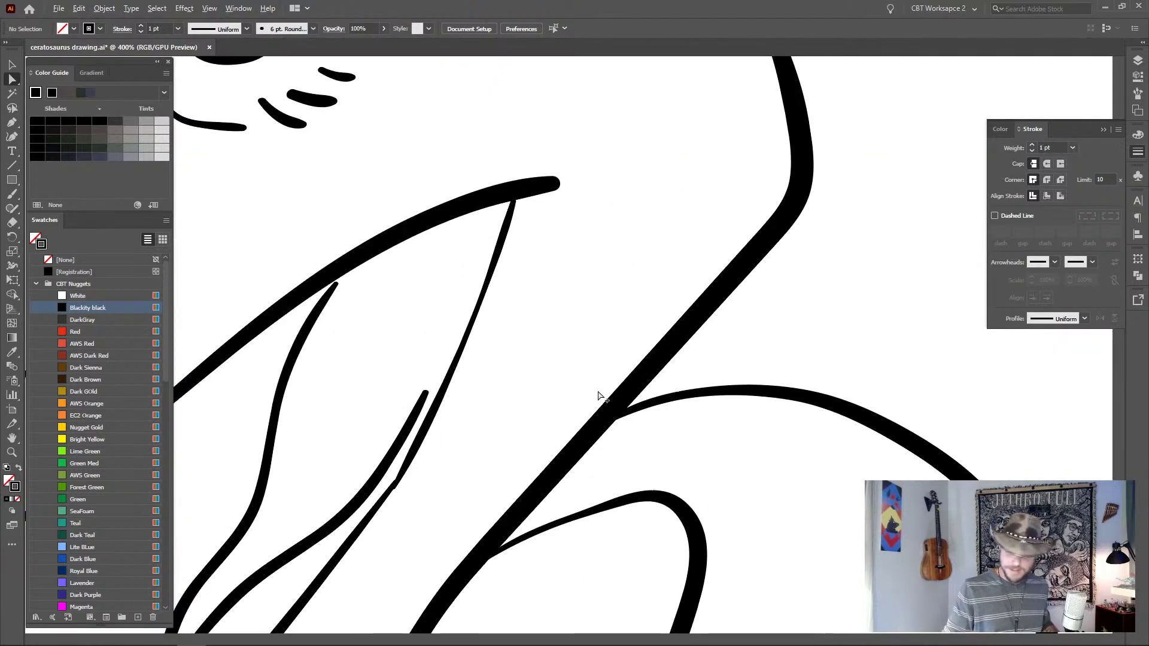
pyautogui.hotkey('ctrl', '0')
pyautogui.scroll(3, 563, 402)
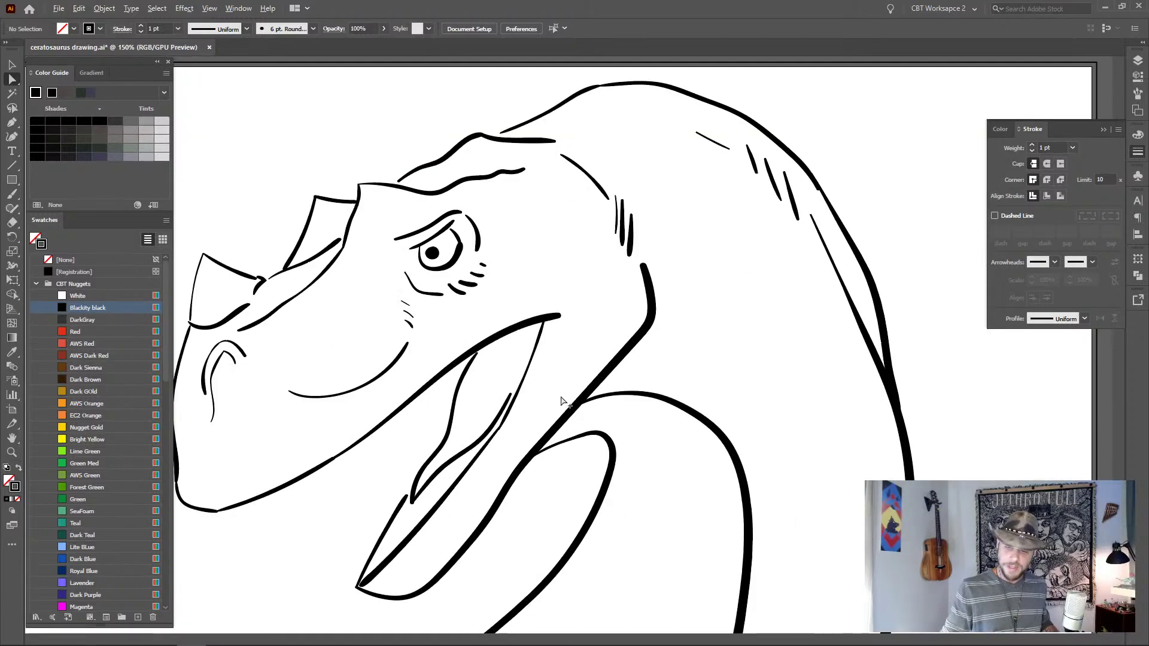
pyautogui.scroll(2, 547, 369)
pyautogui.moveTo(546, 369); pyautogui.dragTo(551, 389)
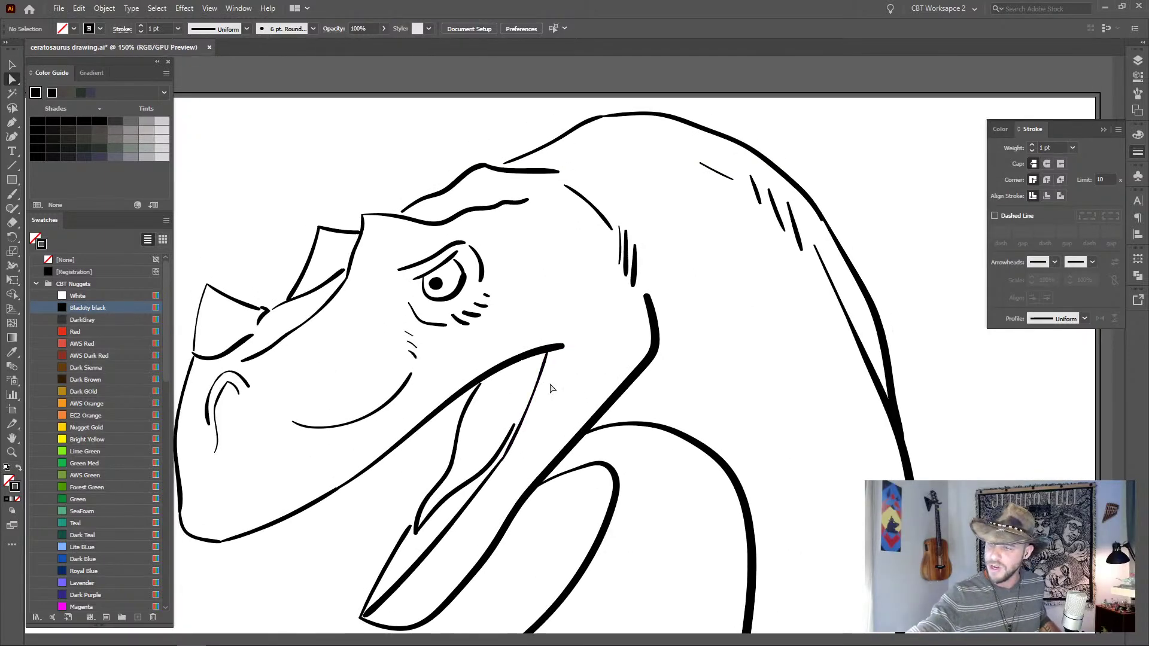
# - Choose the 4 pt round calligraphic brush and activate the Paintbrush tool for drawing on layer B1
pyautogui.click(1138, 59)
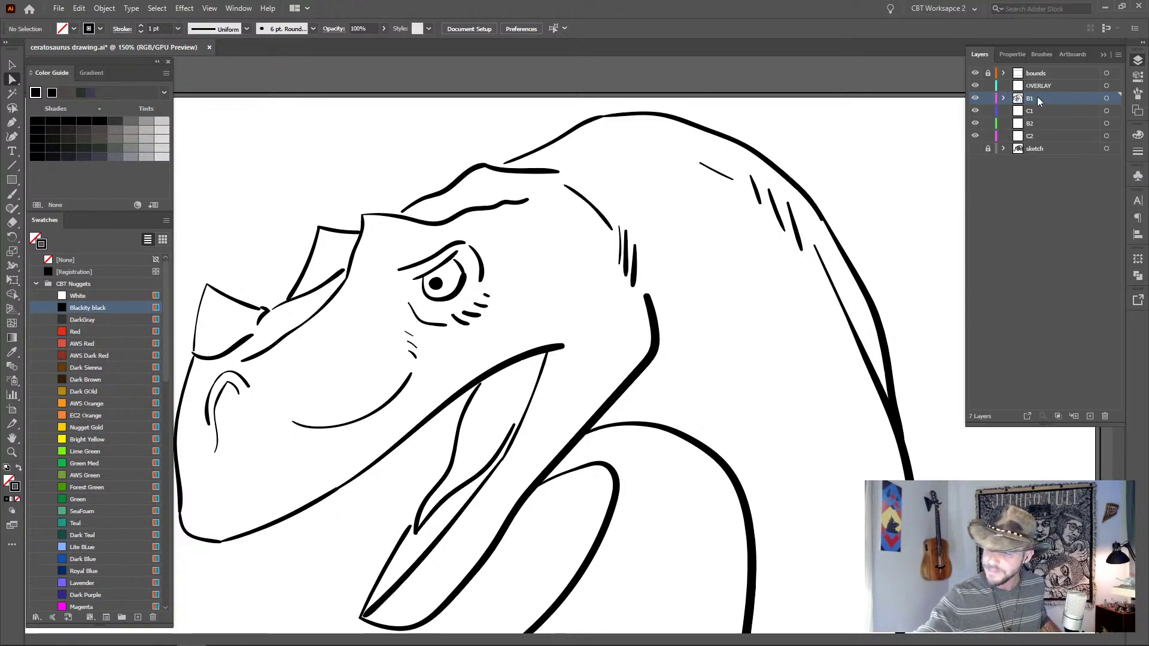
pyautogui.click(1042, 54)
pyautogui.doubleClick(1020, 76)
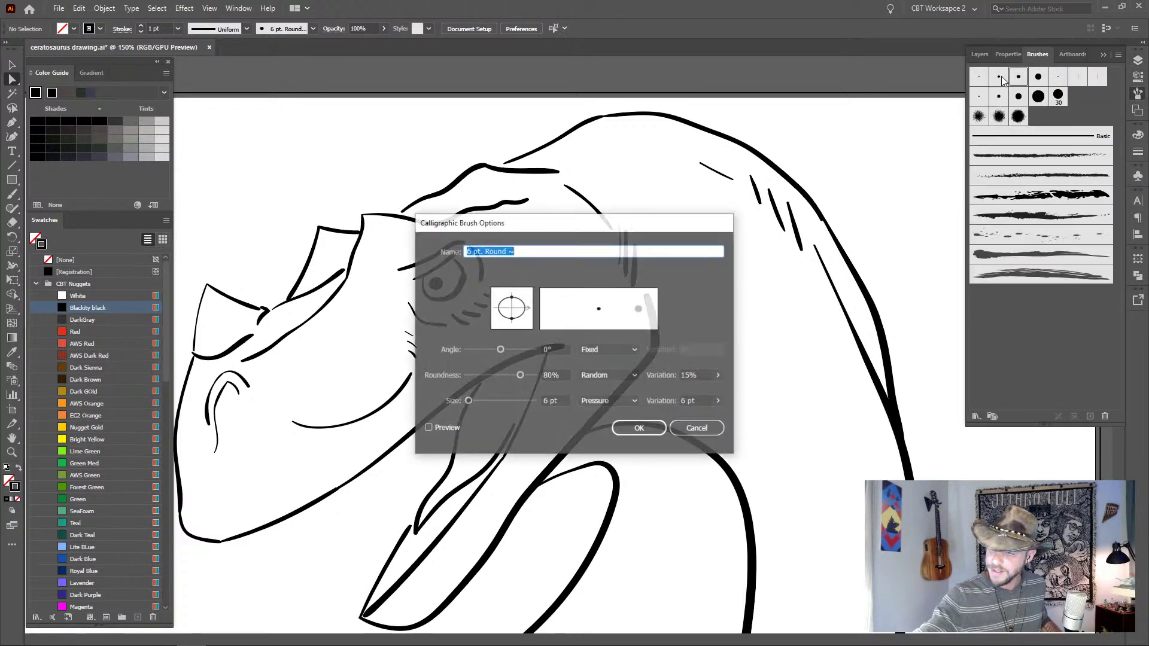
pyautogui.press('Escape')
pyautogui.click(999, 76)
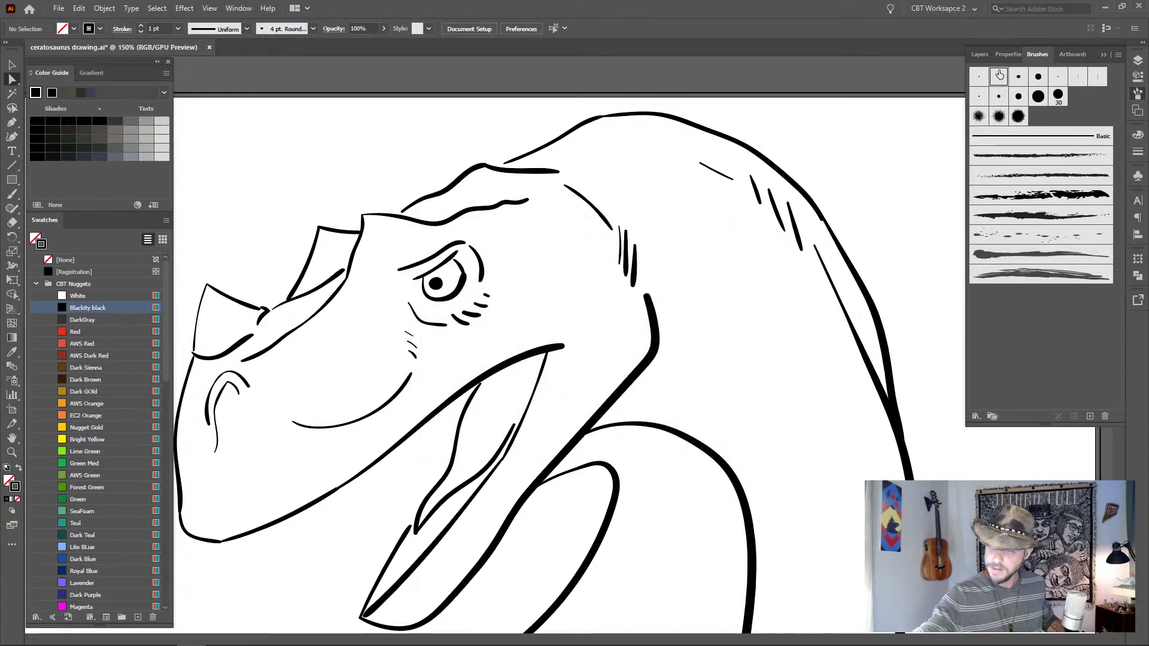
pyautogui.click(982, 54)
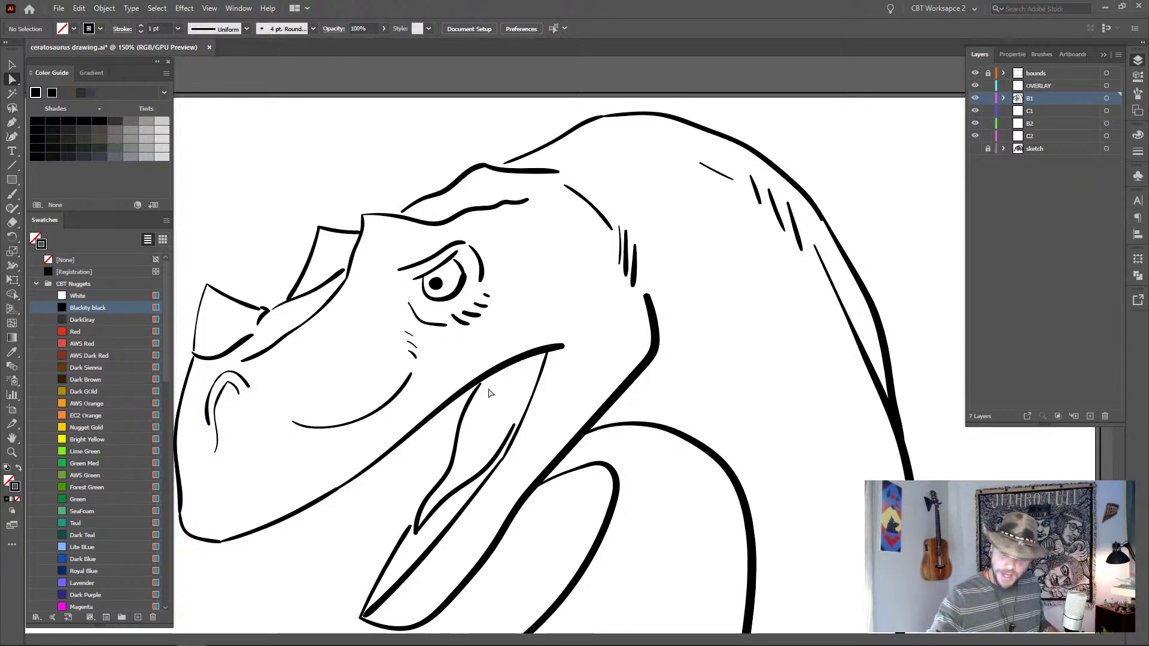
pyautogui.press('b')
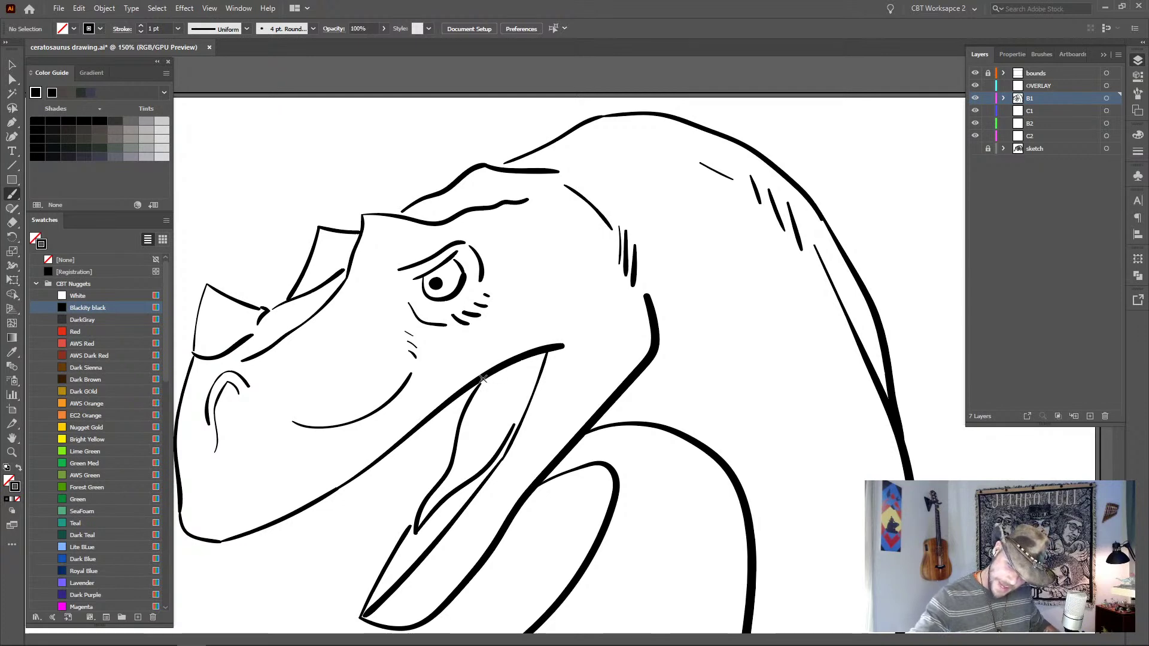
# - Paint a thin curve and short hatch lines inside the back corner of the open mouth
pyautogui.moveTo(489, 378); pyautogui.dragTo(522, 413)
pyautogui.moveTo(487, 374); pyautogui.dragTo(525, 374)
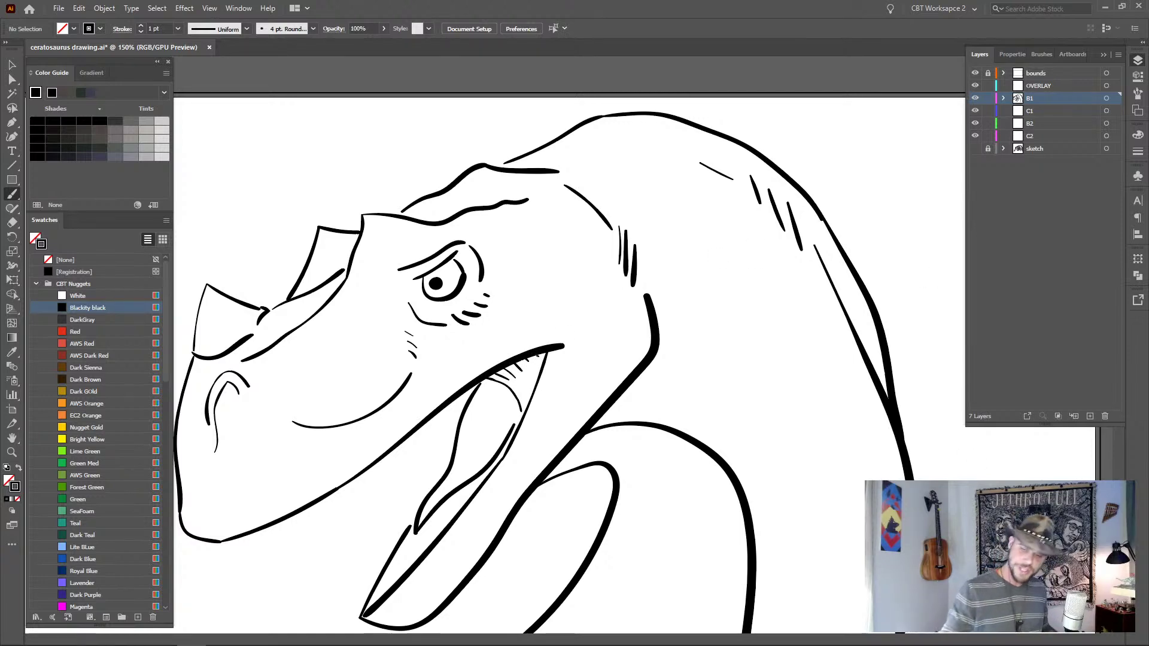
# - Paint two jagged rows of teeth along the near and far edges of the lower jaw
pyautogui.moveTo(442, 532); pyautogui.dragTo(477, 449)
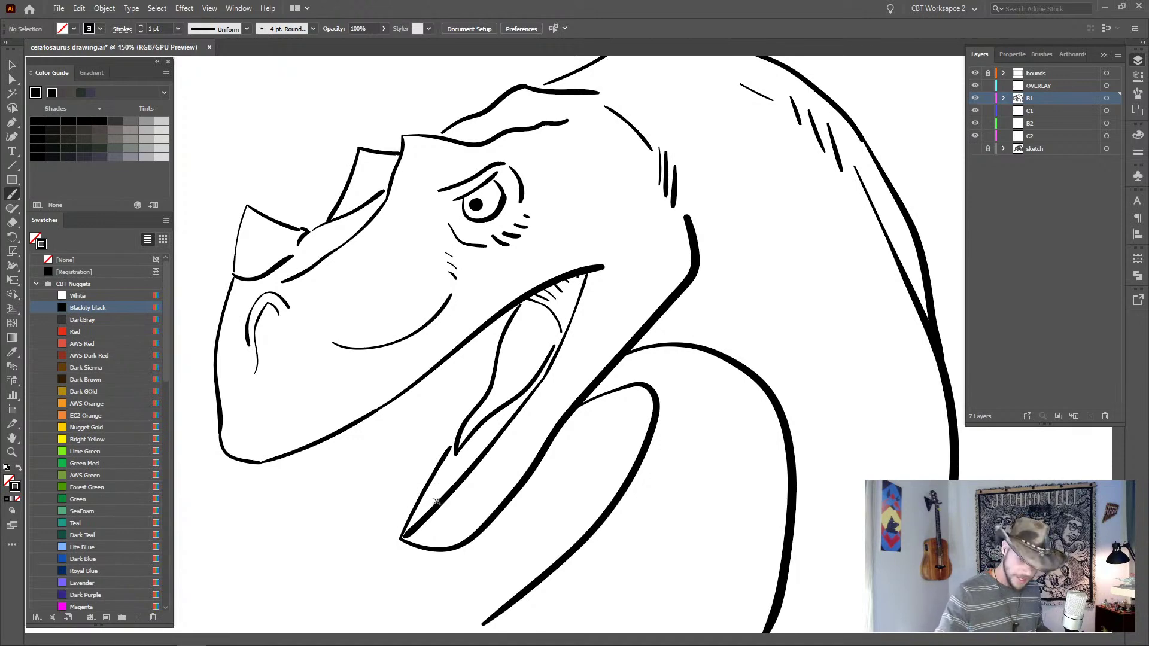
pyautogui.press('v')
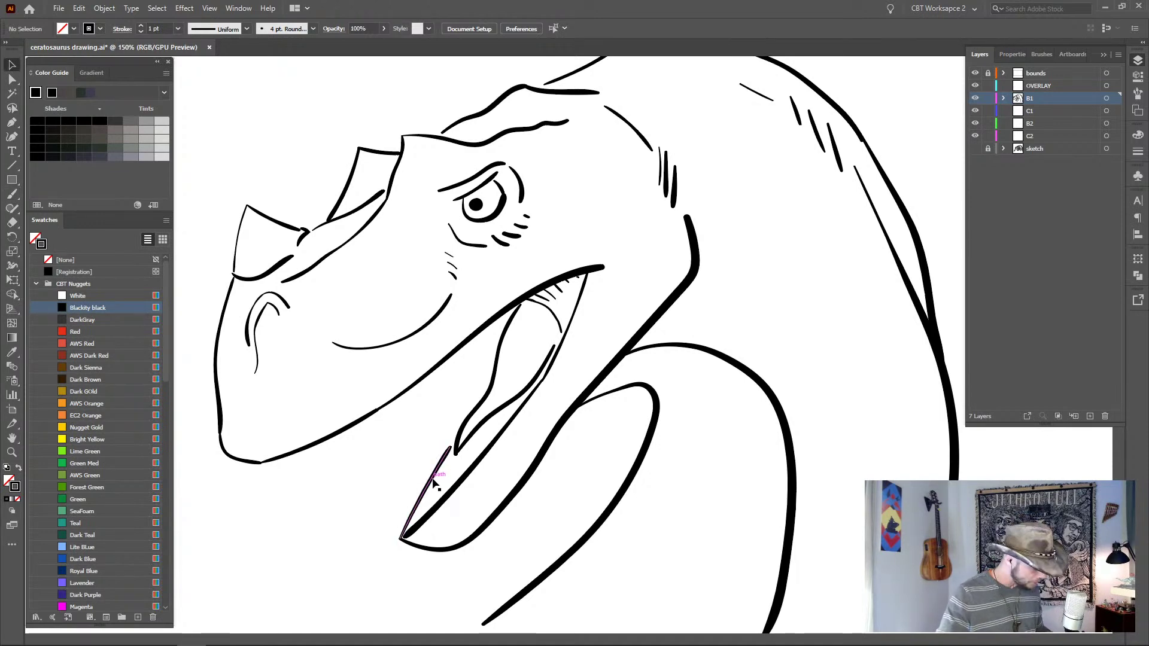
pyautogui.press('b')
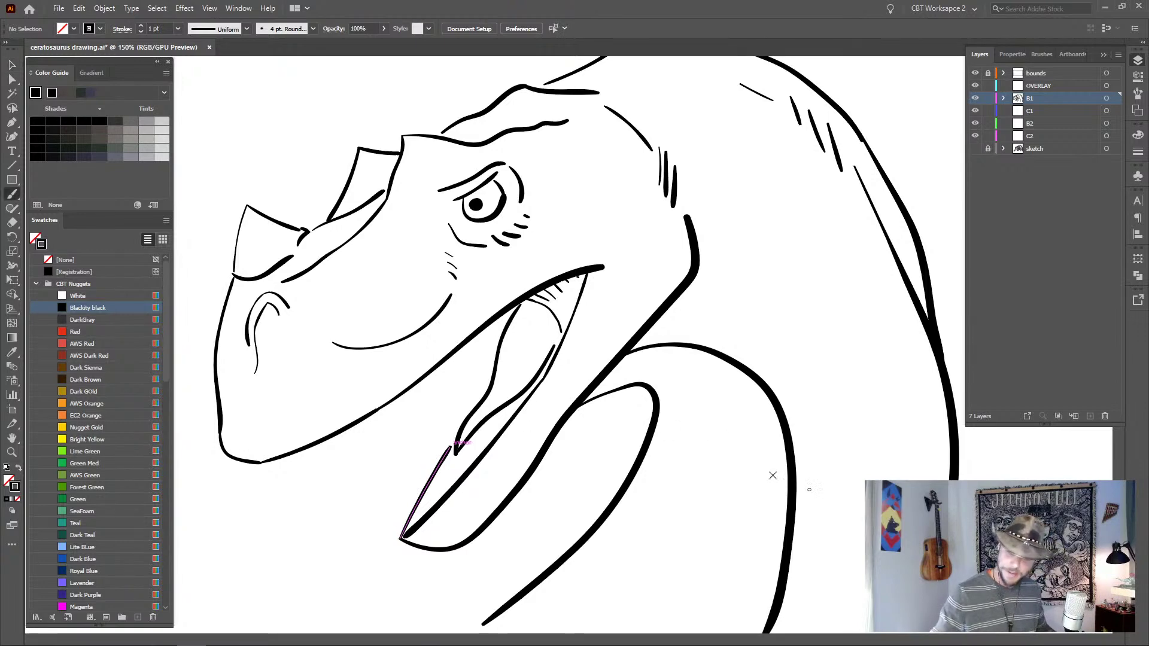
pyautogui.press('v')
pyautogui.press('b')
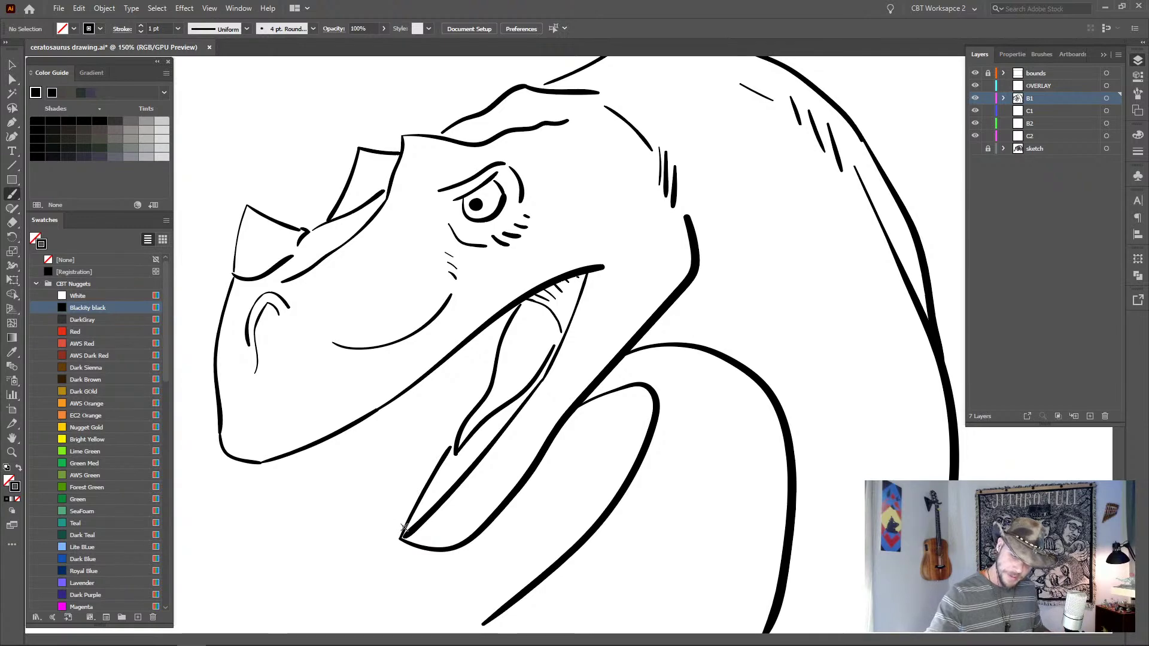
pyautogui.moveTo(403, 529)
pyautogui.mouseDown()
pyautogui.moveTo(398, 503)
pyautogui.moveTo(413, 516)
pyautogui.moveTo(417, 498)
pyautogui.moveTo(471, 475)
pyautogui.moveTo(437, 488)
pyautogui.moveTo(469, 462)
pyautogui.moveTo(479, 431)
pyautogui.moveTo(501, 421)
pyautogui.mouseUp()
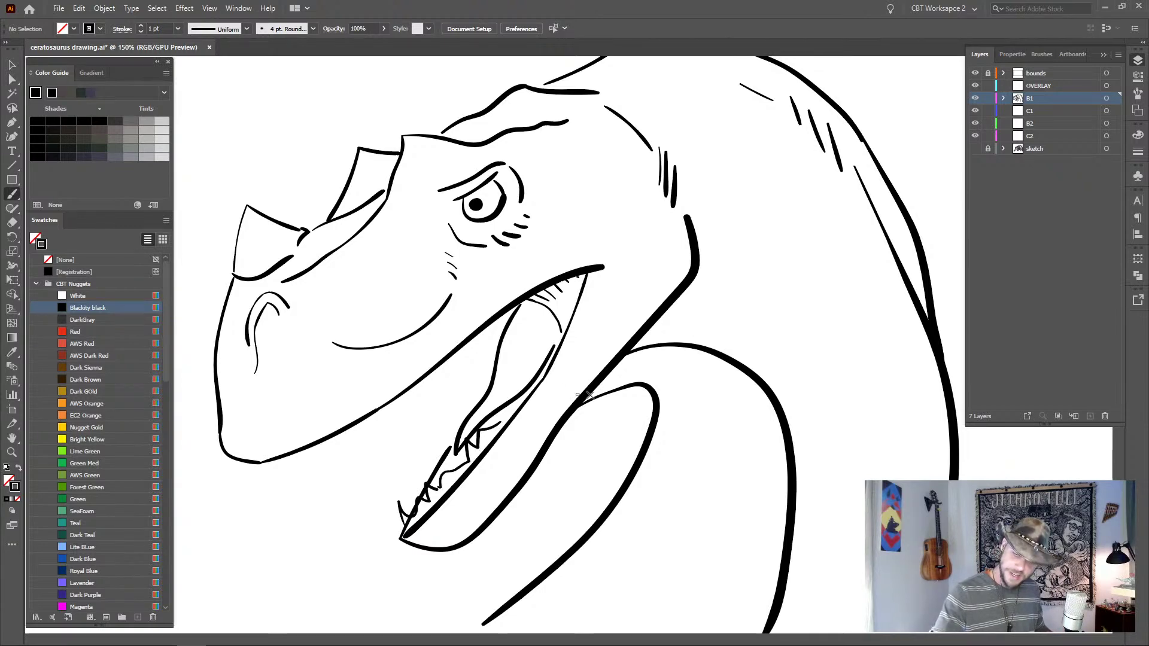
pyautogui.moveTo(410, 506)
pyautogui.mouseDown()
pyautogui.moveTo(408, 481)
pyautogui.moveTo(429, 473)
pyautogui.moveTo(458, 430)
pyautogui.mouseUp()
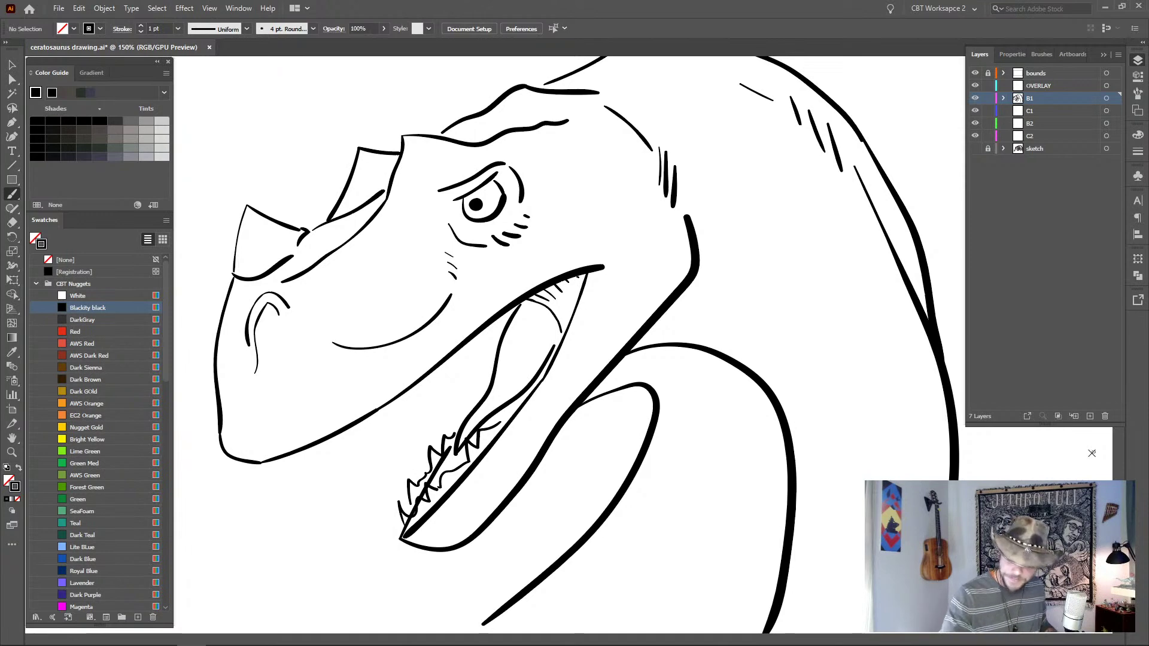
# - Cut the far lower-jaw line with the Scissors tool and delete the section crossing the front teeth
pyautogui.press('v')
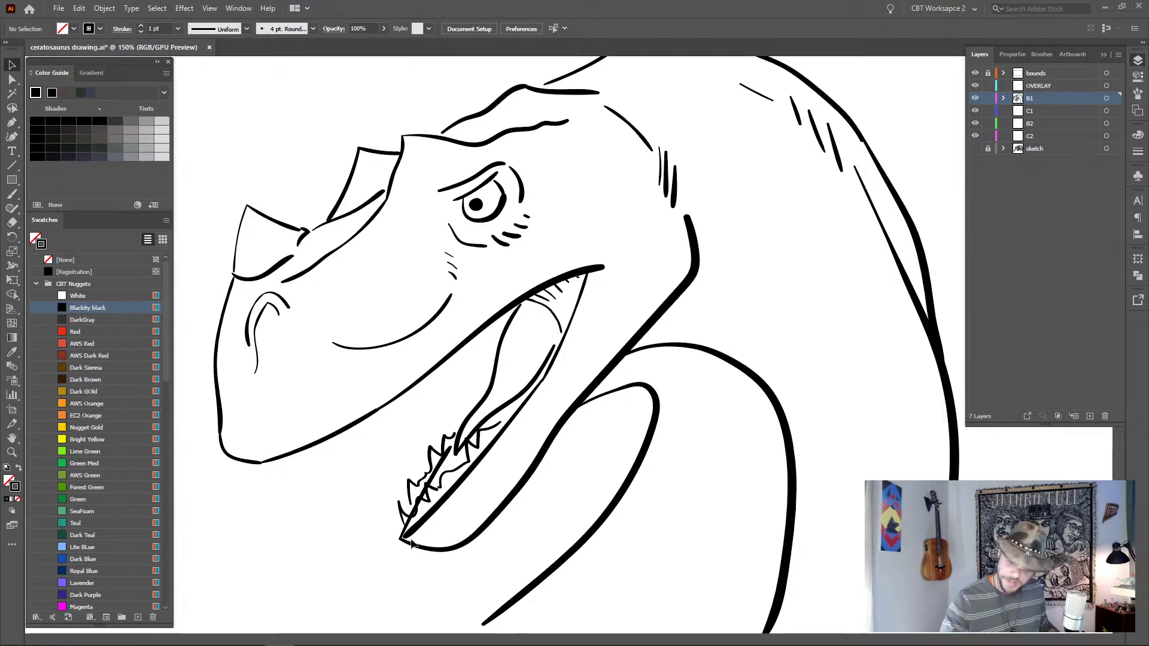
pyautogui.moveTo(411, 541)
pyautogui.mouseDown()
pyautogui.moveTo(451, 449)
pyautogui.moveTo(411, 530)
pyautogui.mouseUp()
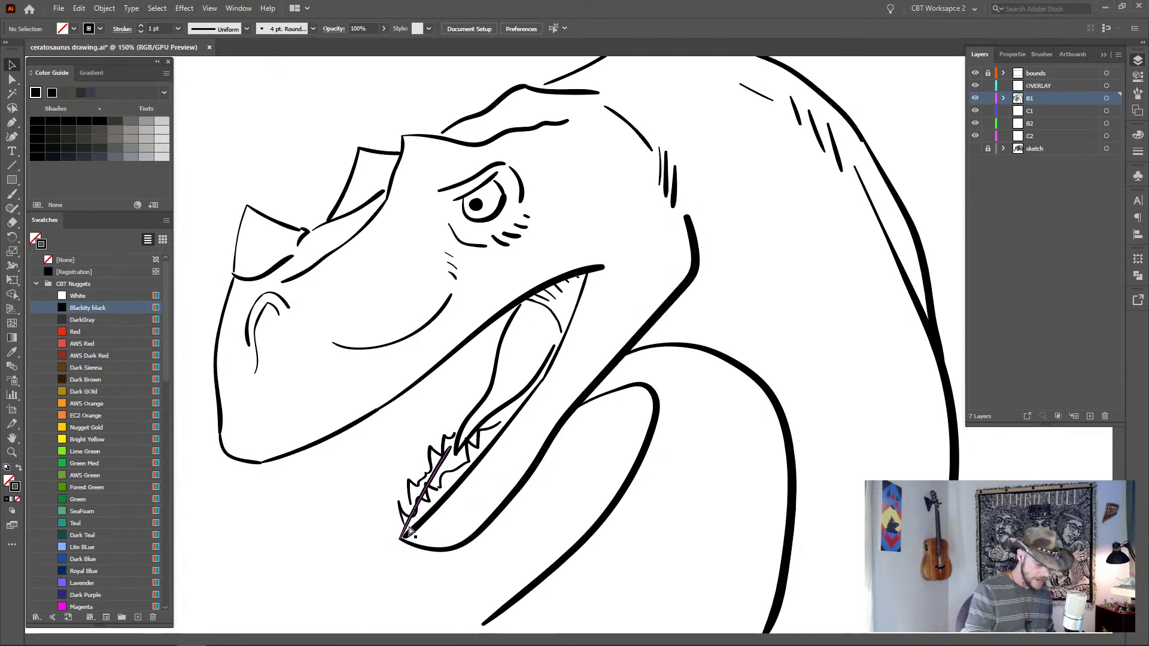
pyautogui.hotkey('ctrl', '=')
pyautogui.hotkey('ctrl', '=')
pyautogui.hotkey('ctrl', '=')
pyautogui.moveTo(357, 581); pyautogui.dragTo(564, 272)
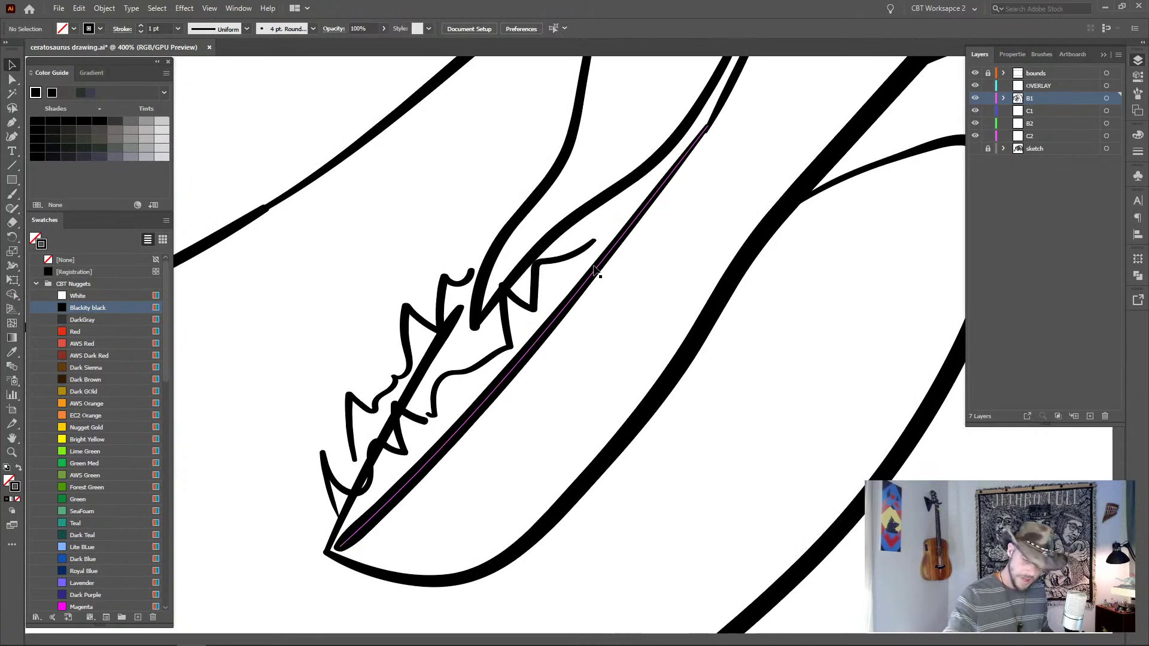
pyautogui.press('c')
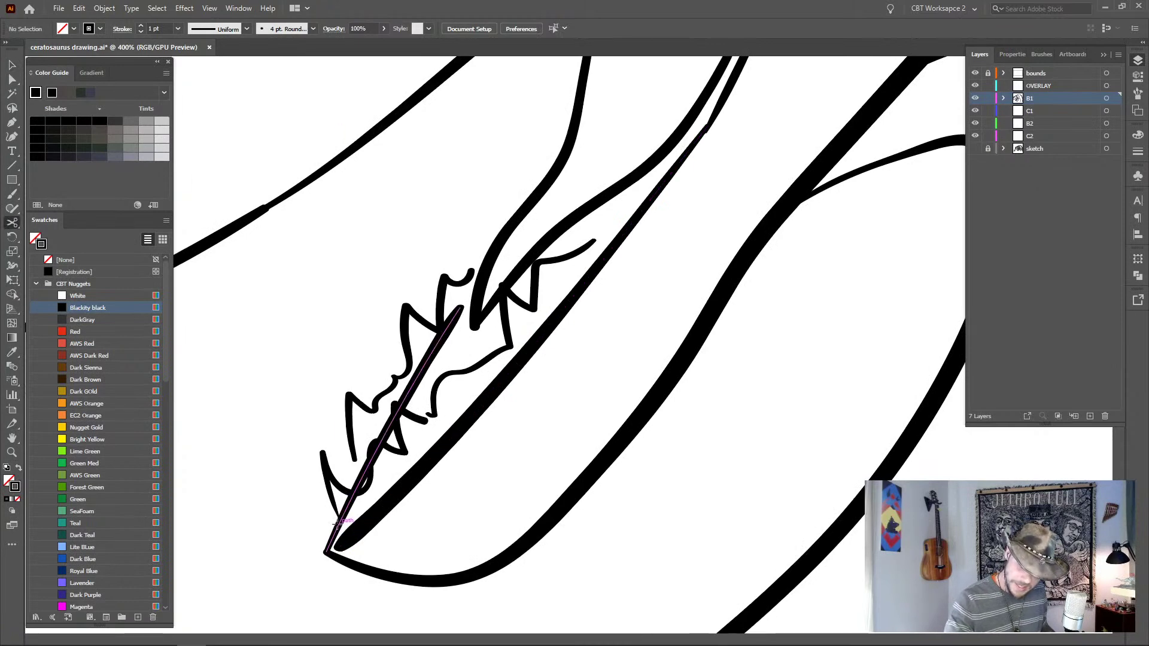
pyautogui.click(336, 523)
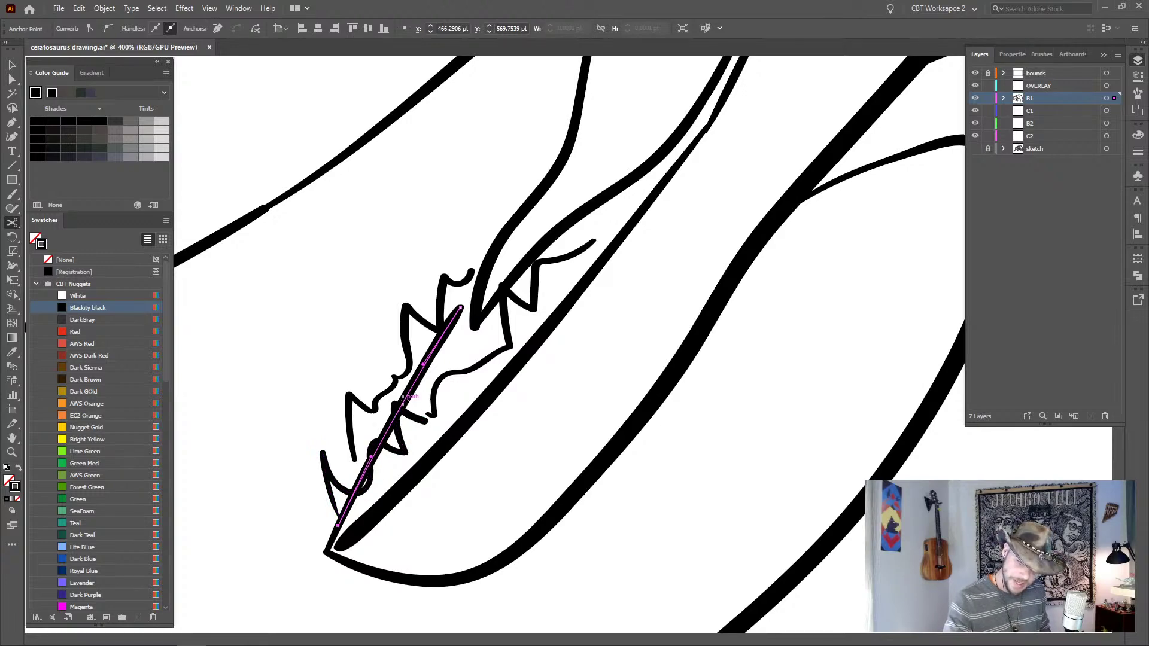
pyautogui.click(405, 400)
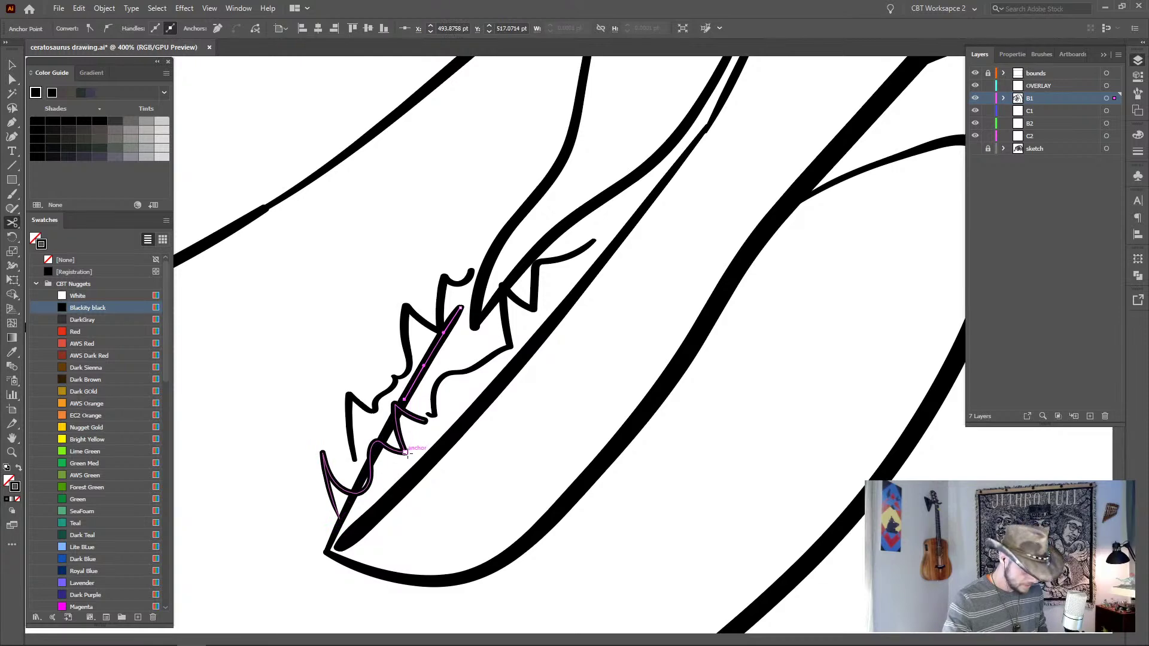
pyautogui.press('v')
pyautogui.click(386, 460)
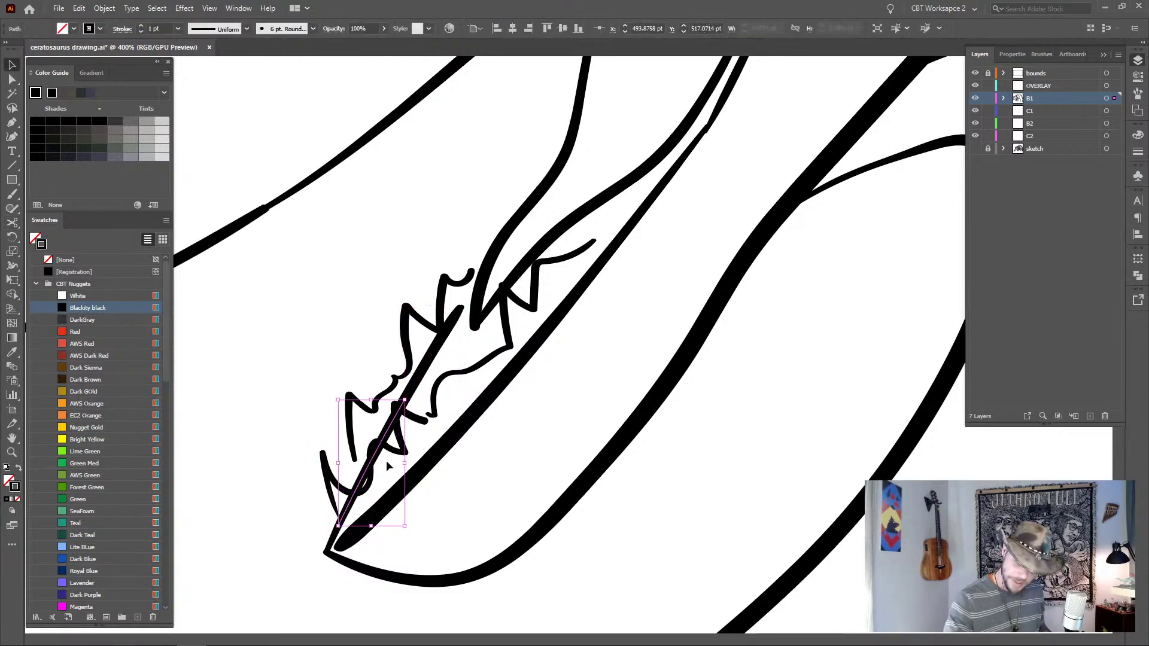
pyautogui.press('Delete')
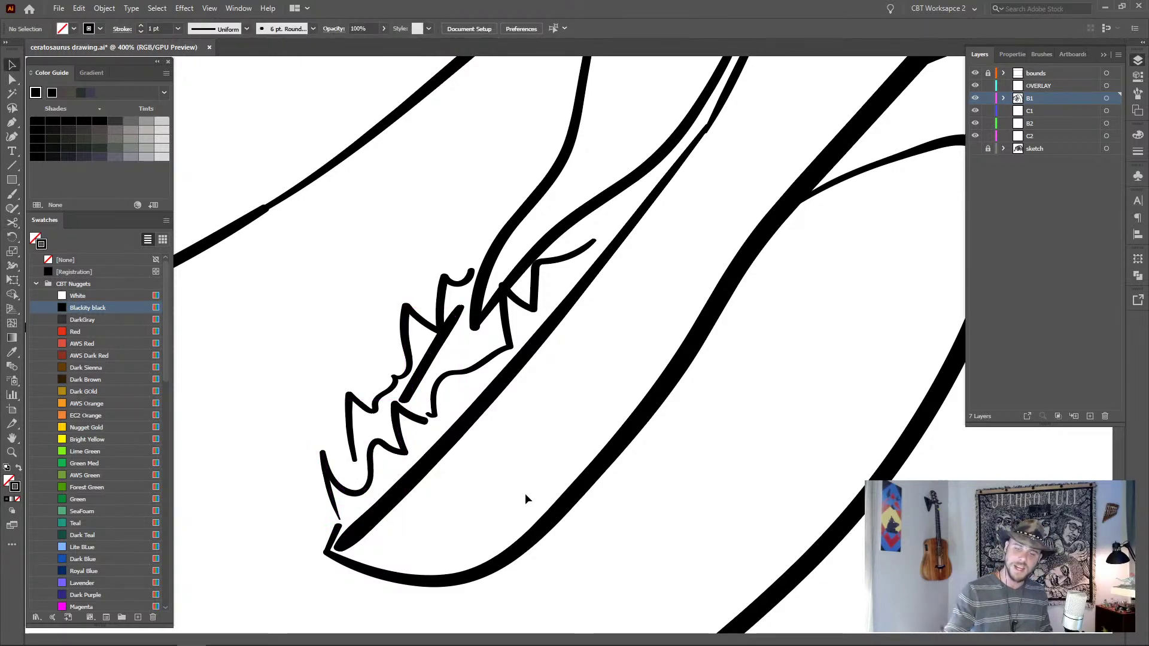
# - Reduce the stroke weight of the remaining line segment between the tooth rows to 0.5 pt
pyautogui.click(437, 348)
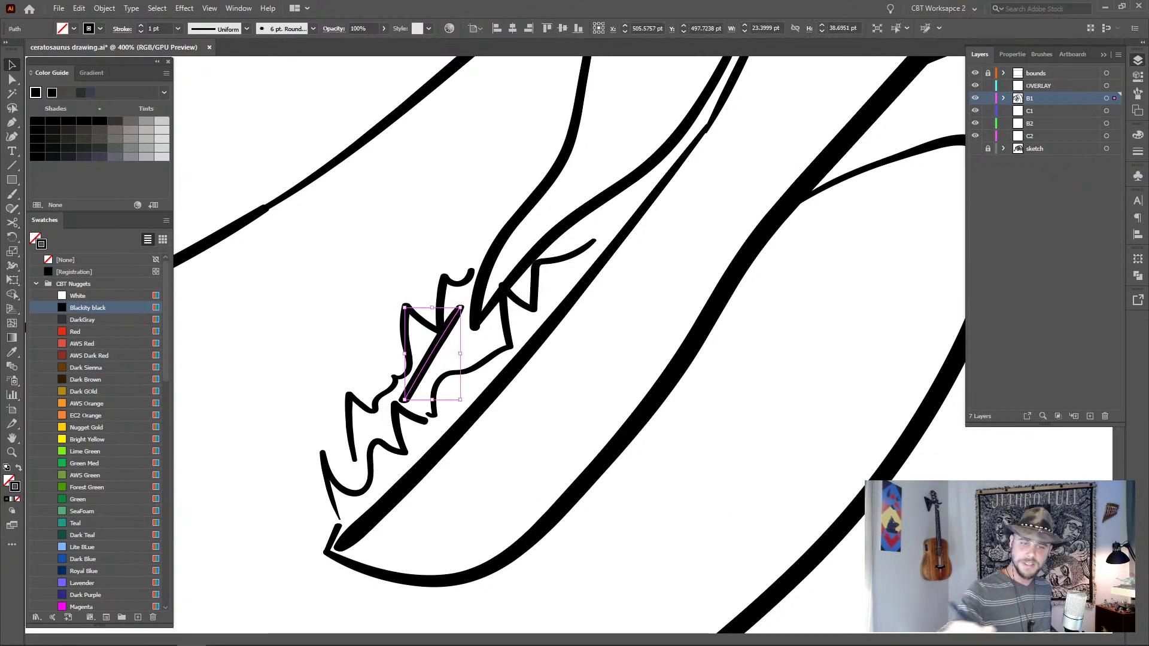
pyautogui.click(140, 27)
pyautogui.click(140, 31)
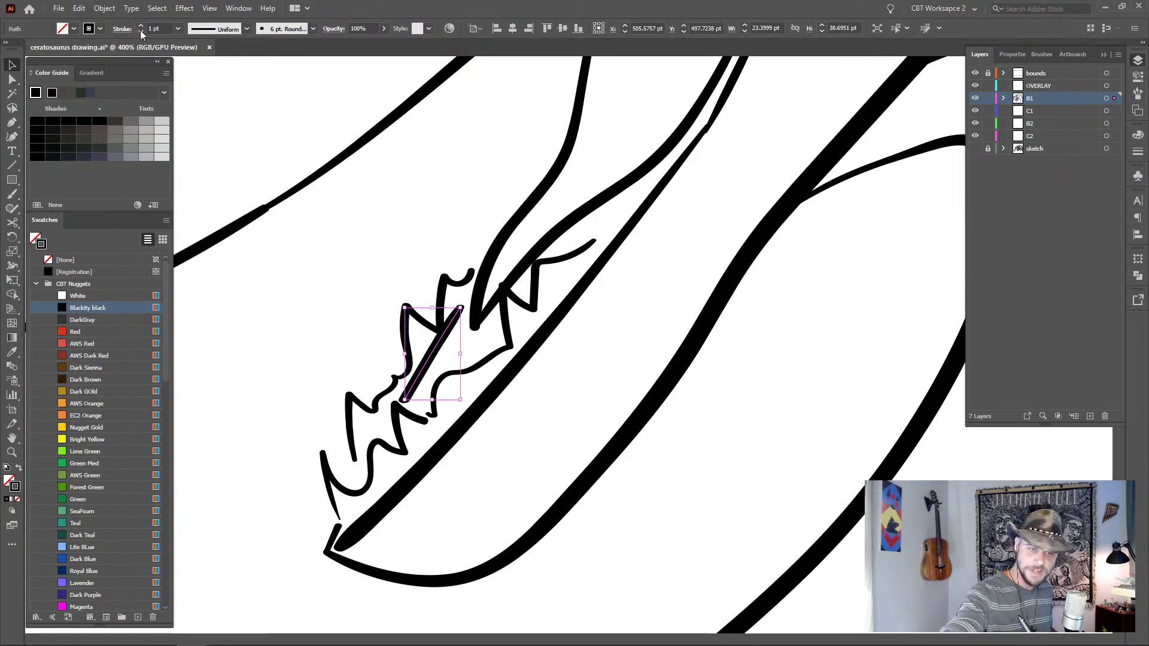
pyautogui.click(140, 31)
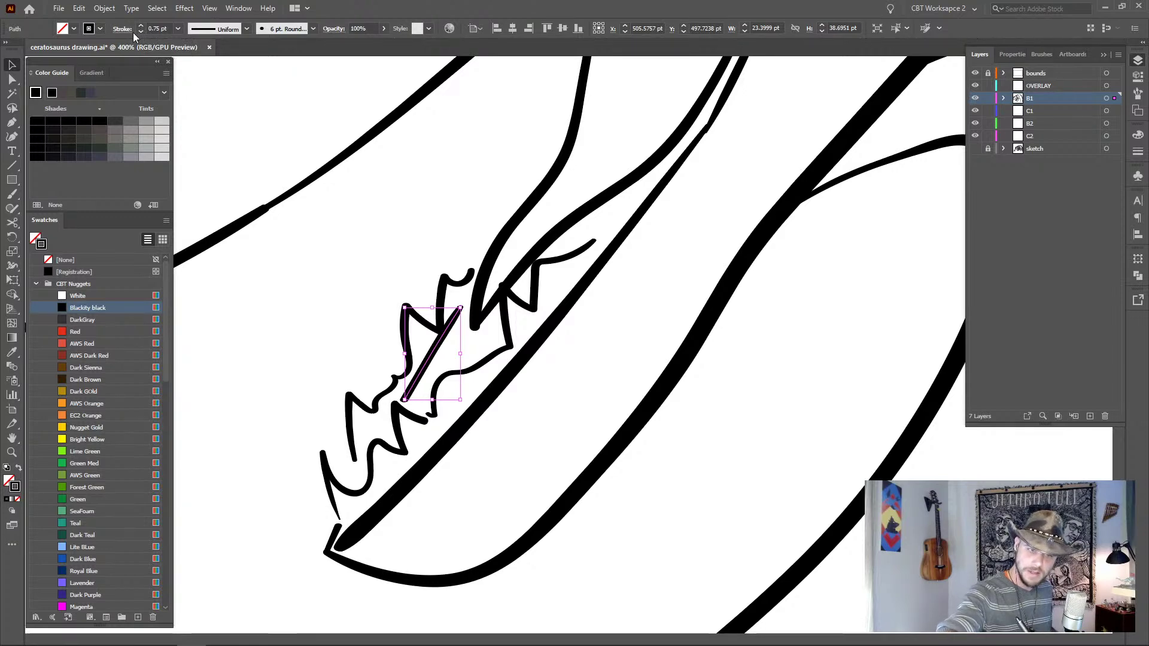
pyautogui.click(142, 31)
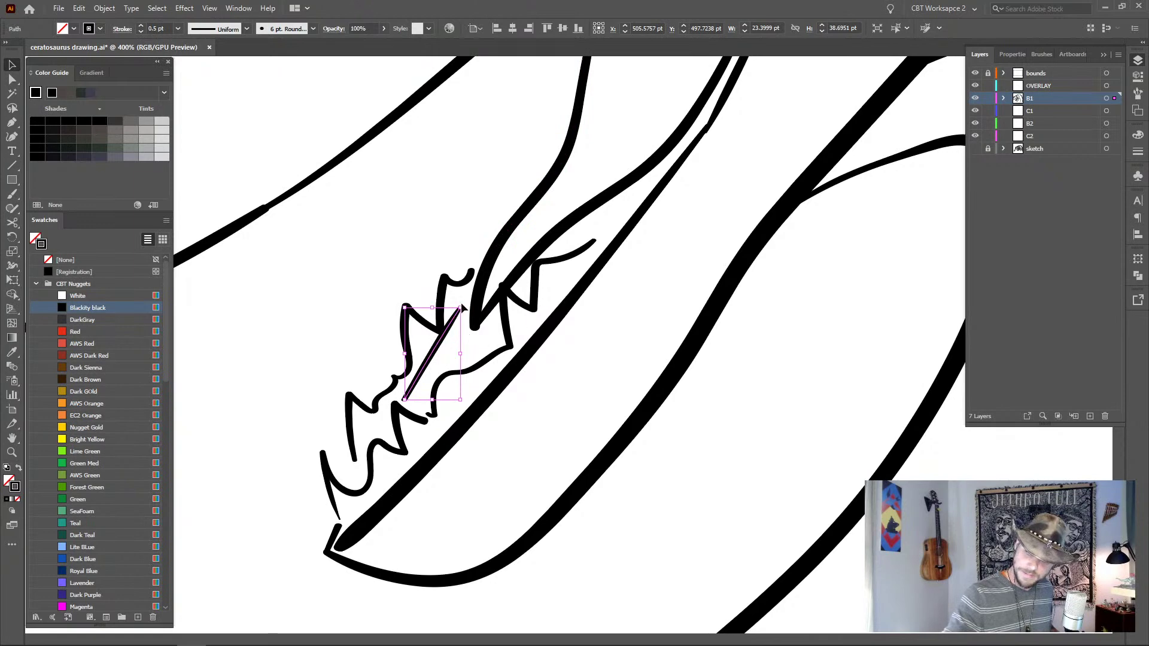
# - Rotate the thinned segment slightly clockwise, nudge it two increments right and two down, and deselect it
pyautogui.moveTo(463, 308); pyautogui.dragTo(487, 326)
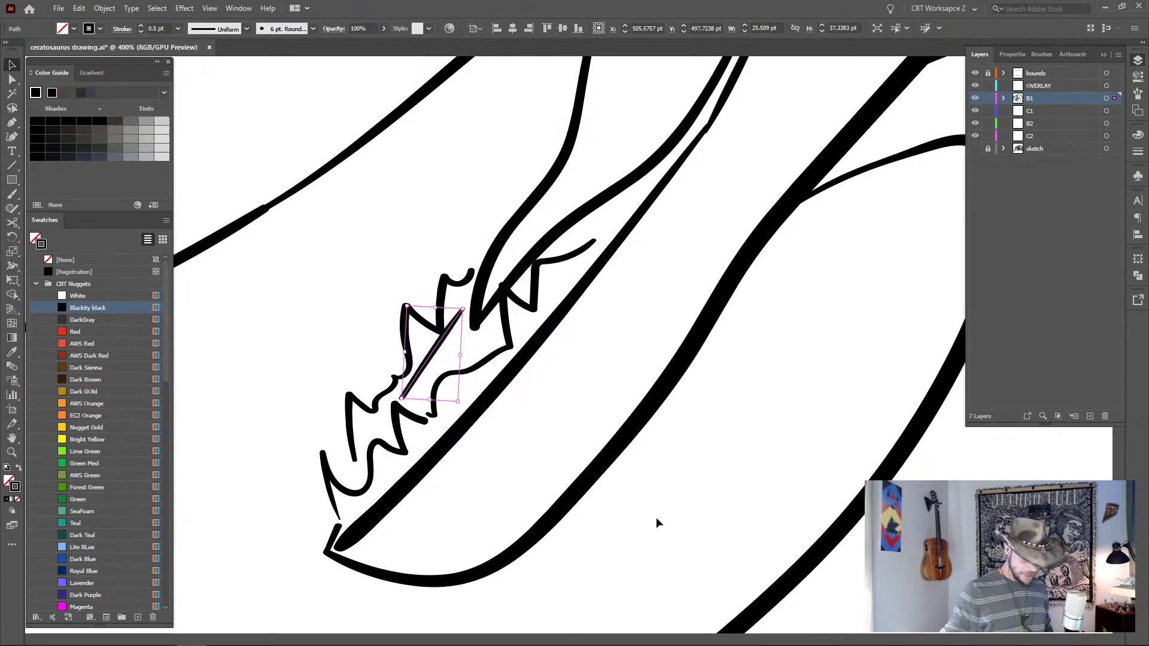
pyautogui.press('Right')
pyautogui.press('Right')
pyautogui.press('Down')
pyautogui.press('Down')
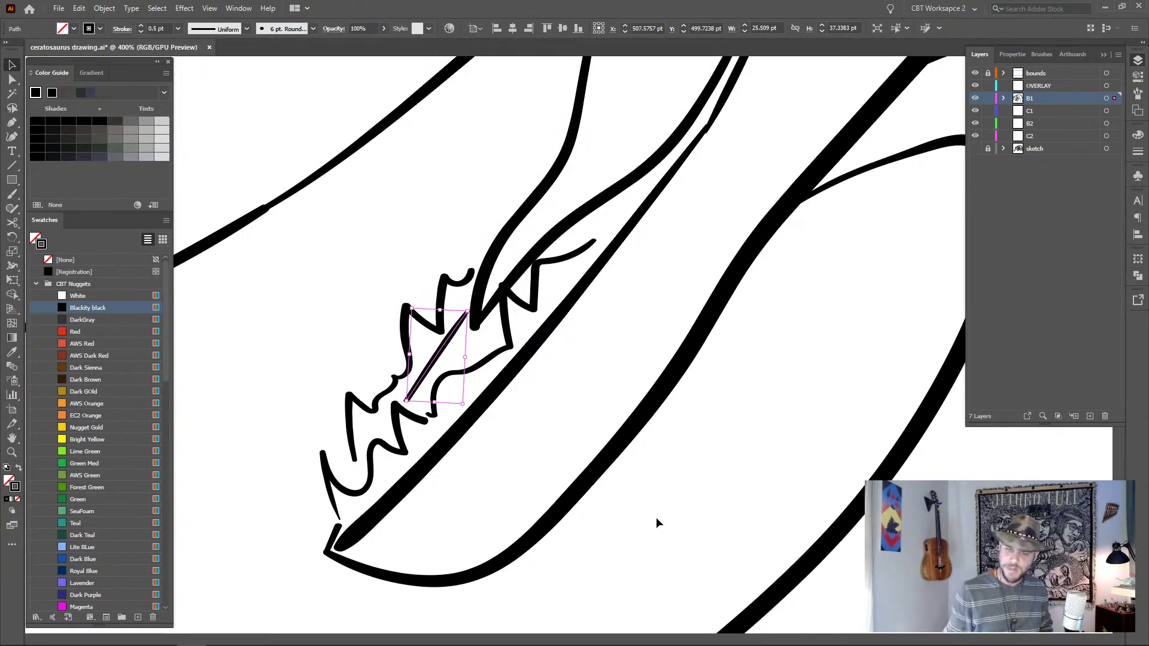
pyautogui.hotkey('ctrl', 'shift', 'a')
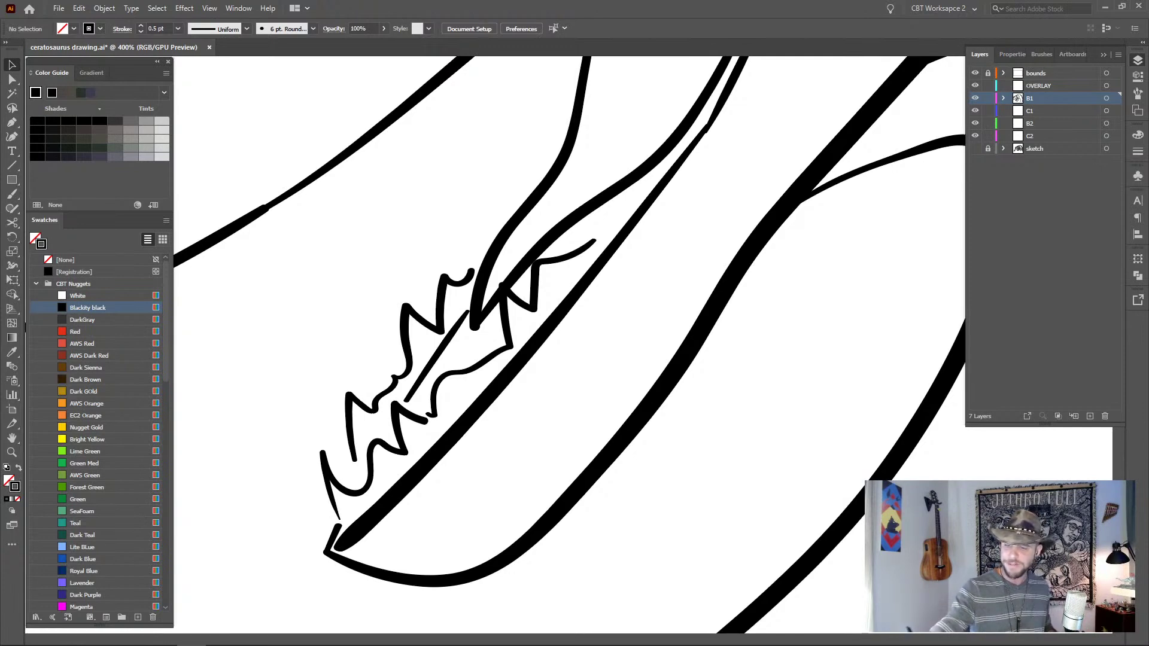
# - Save the drawing with the whole artboard in view
pyautogui.moveTo(746, 155); pyautogui.dragTo(812, 480)
pyautogui.hotkey('ctrl', '0')
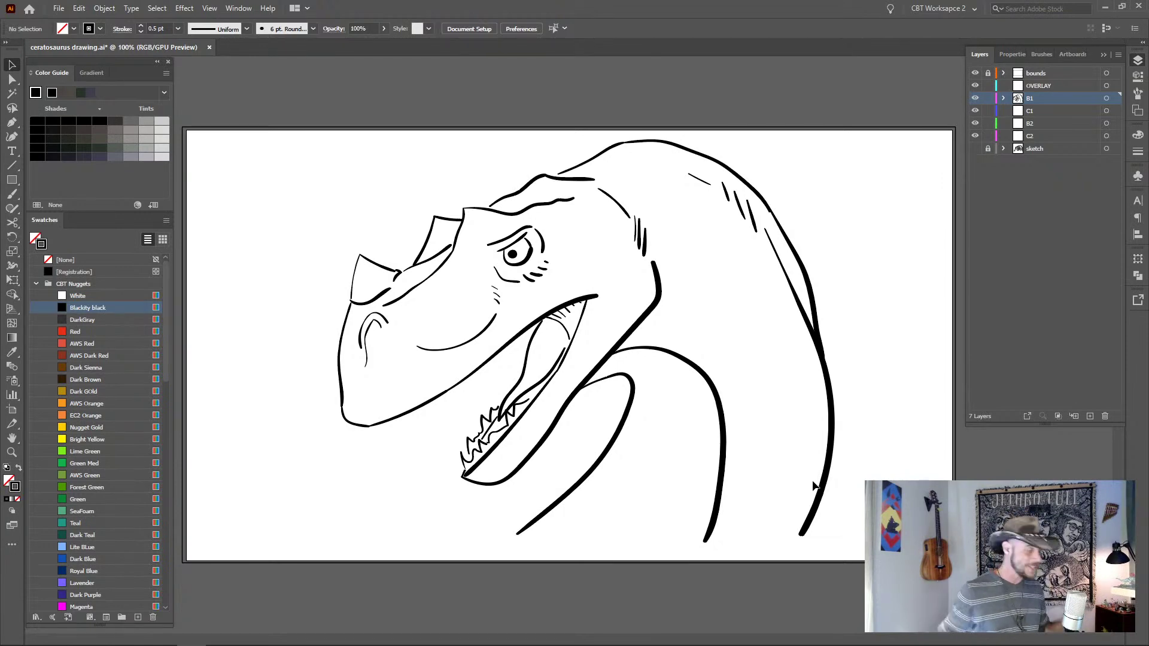
pyautogui.click(58, 8)
pyautogui.click(96, 106)
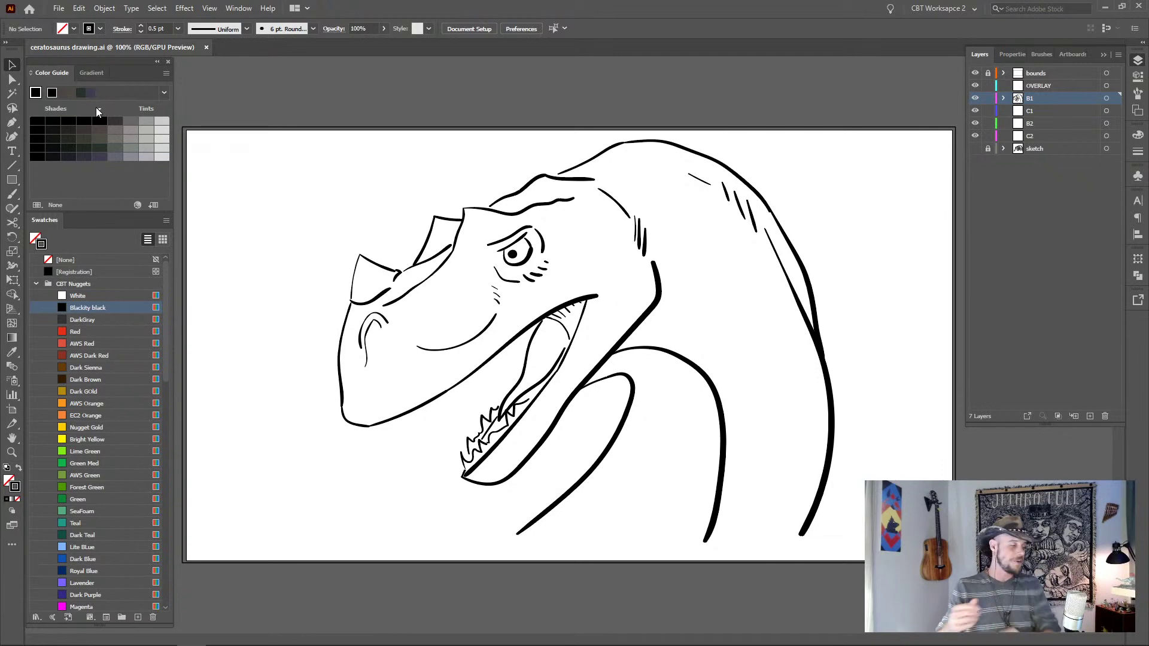
# - Lock layer B1, make C1 the active layer, and choose a muted tint from the Lite BLue harmony as the stroke color
pyautogui.click(988, 100)
pyautogui.click(1046, 110)
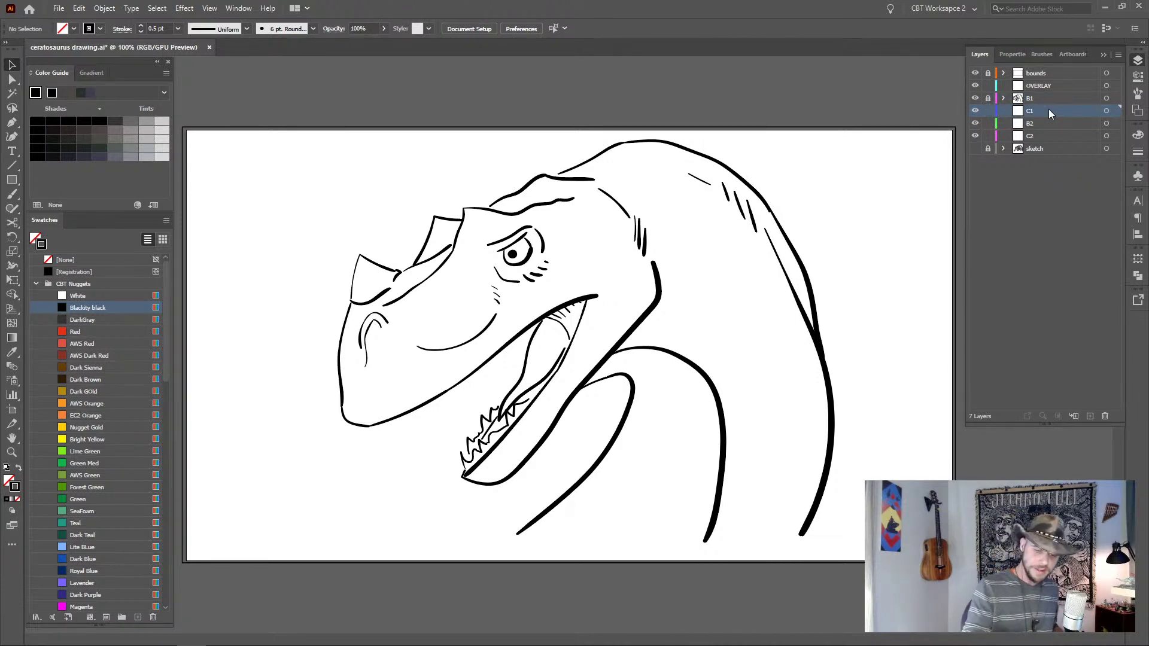
pyautogui.click(97, 546)
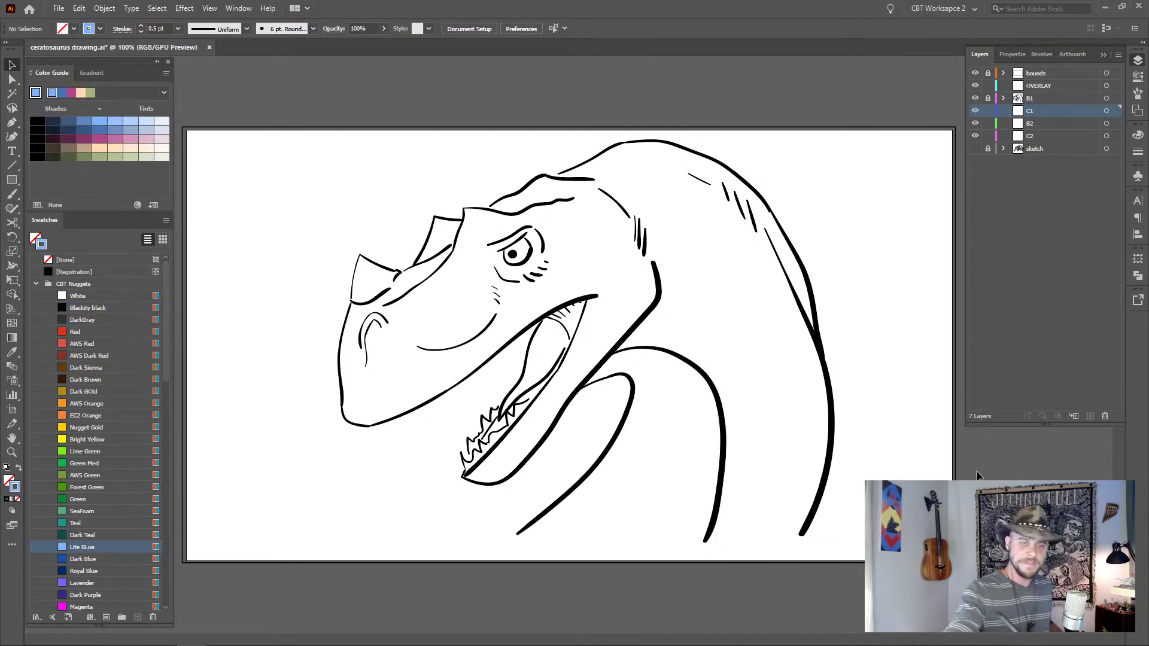
pyautogui.click(132, 127)
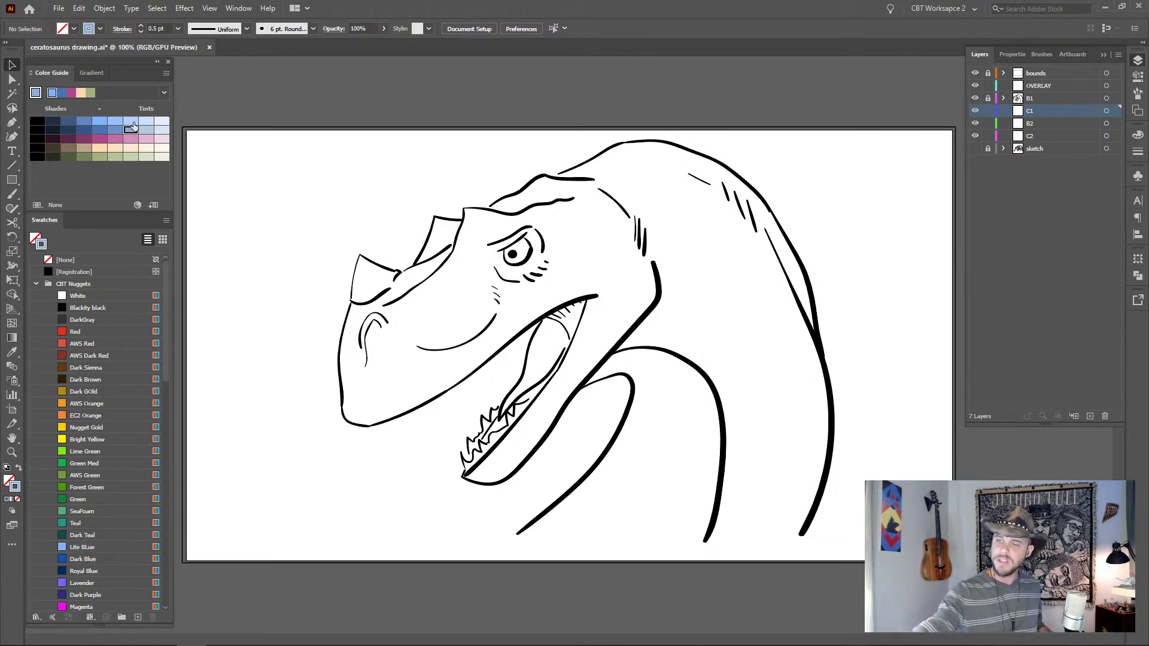
# - Choose the 30 pt fixed round brush and activate the Paintbrush tool for painting on layer C1
pyautogui.click(1042, 53)
pyautogui.click(1058, 96)
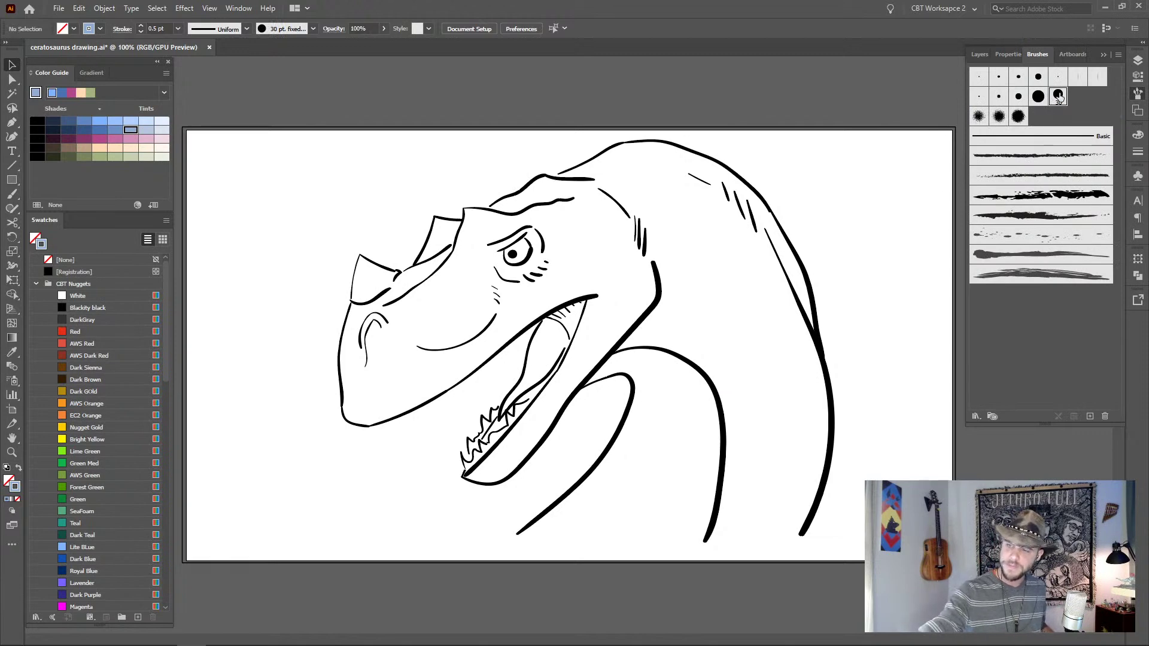
pyautogui.click(979, 54)
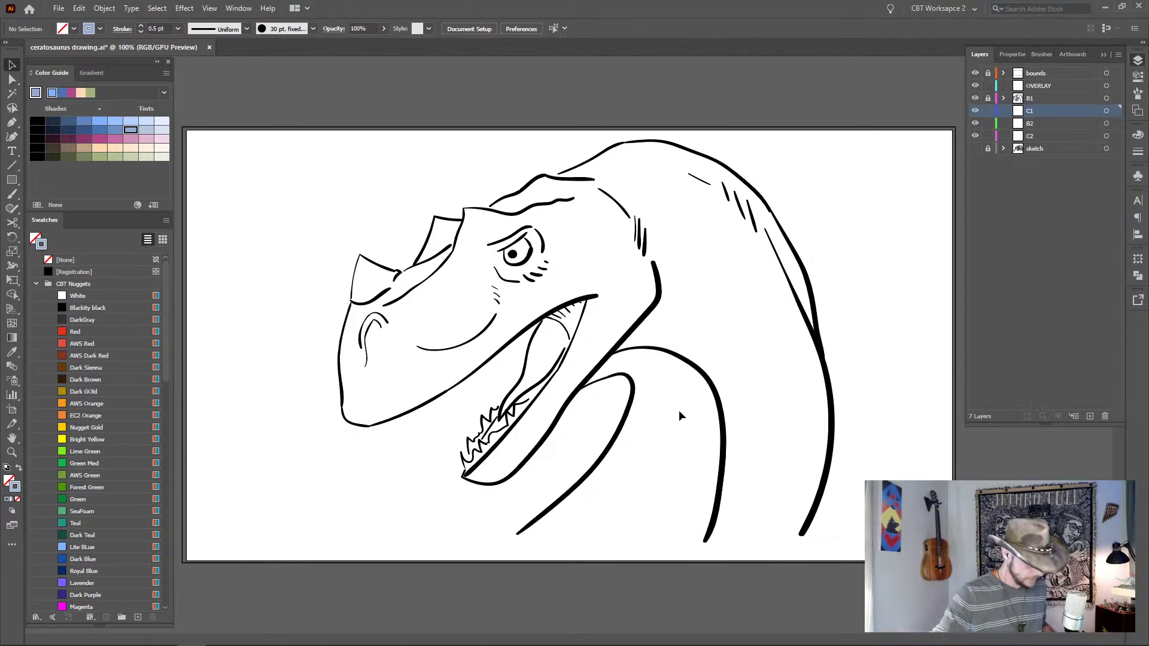
pyautogui.press('b')
# - Compare the 20 pt and 30 pt fixed brushes with blue test strokes around the neck, undoing each stroke
pyautogui.moveTo(675, 409)
pyautogui.mouseDown()
pyautogui.moveTo(637, 476)
pyautogui.moveTo(653, 454)
pyautogui.moveTo(677, 466)
pyautogui.mouseUp()
pyautogui.hotkey('ctrl', 'z')
pyautogui.hotkey('ctrl', 'z')
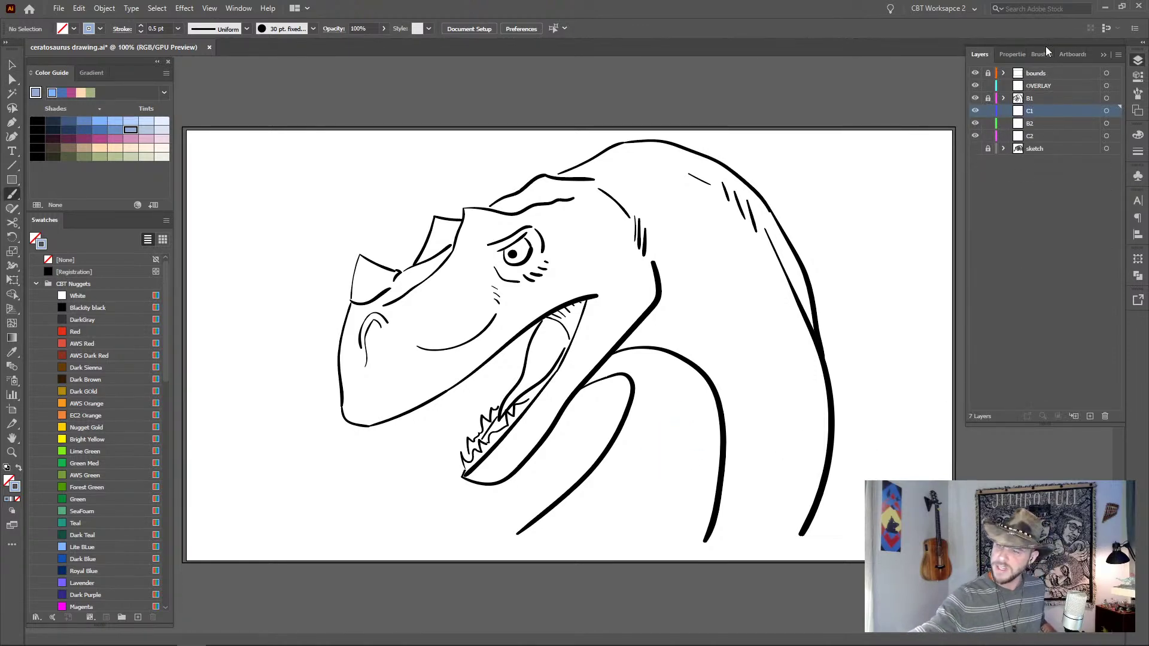
pyautogui.click(1045, 53)
pyautogui.click(1039, 97)
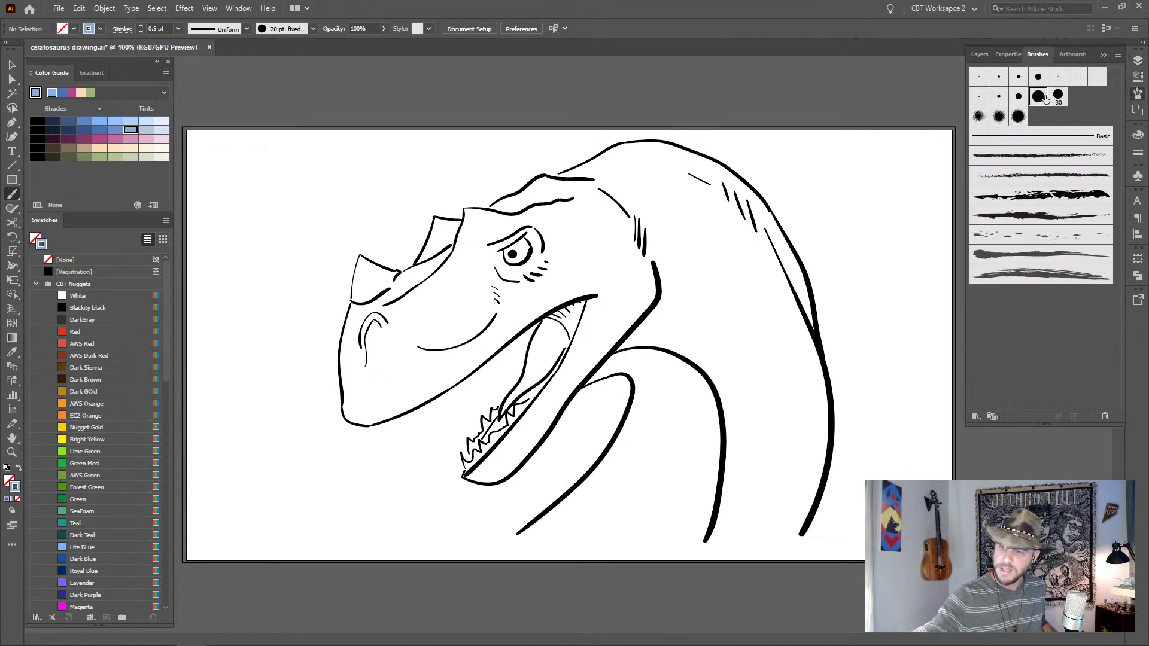
pyautogui.moveTo(866, 376)
pyautogui.mouseDown()
pyautogui.moveTo(839, 411)
pyautogui.moveTo(878, 435)
pyautogui.mouseUp()
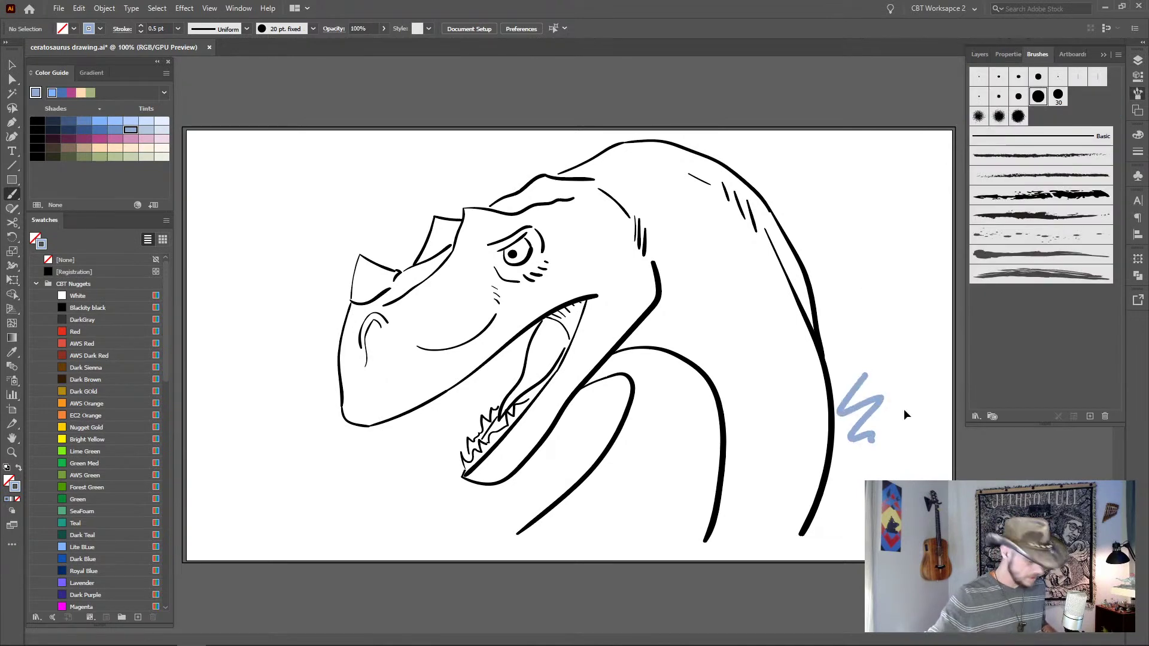
pyautogui.hotkey('ctrl', 'z')
pyautogui.click(1060, 98)
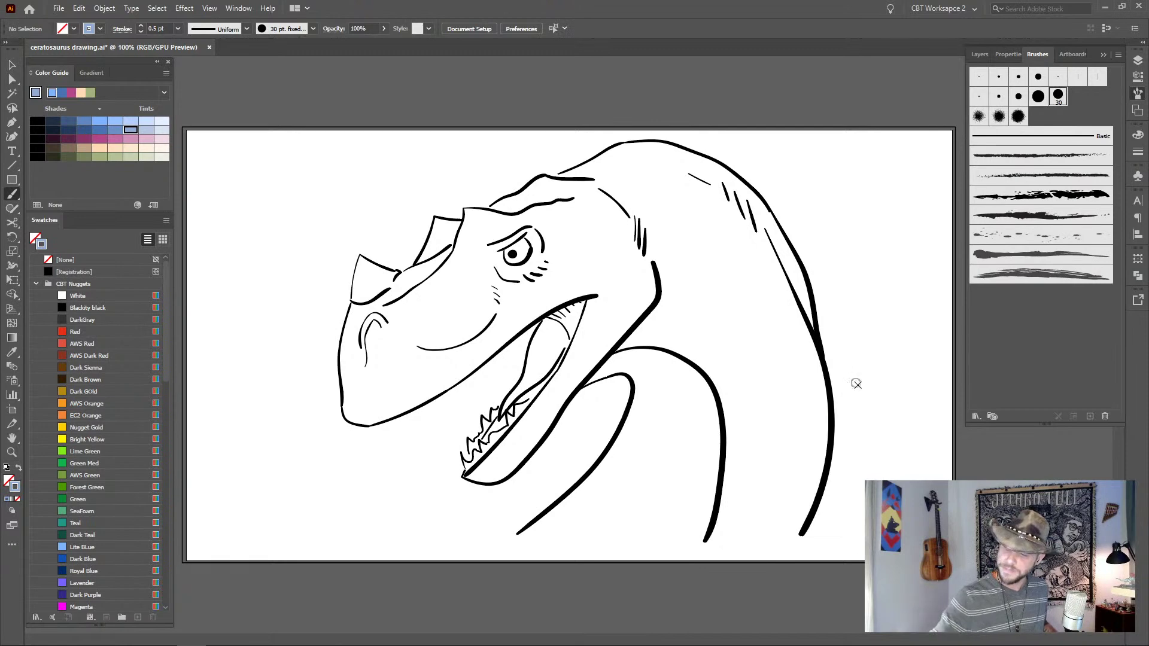
pyautogui.moveTo(857, 384); pyautogui.dragTo(870, 468)
pyautogui.hotkey('ctrl', 'z')
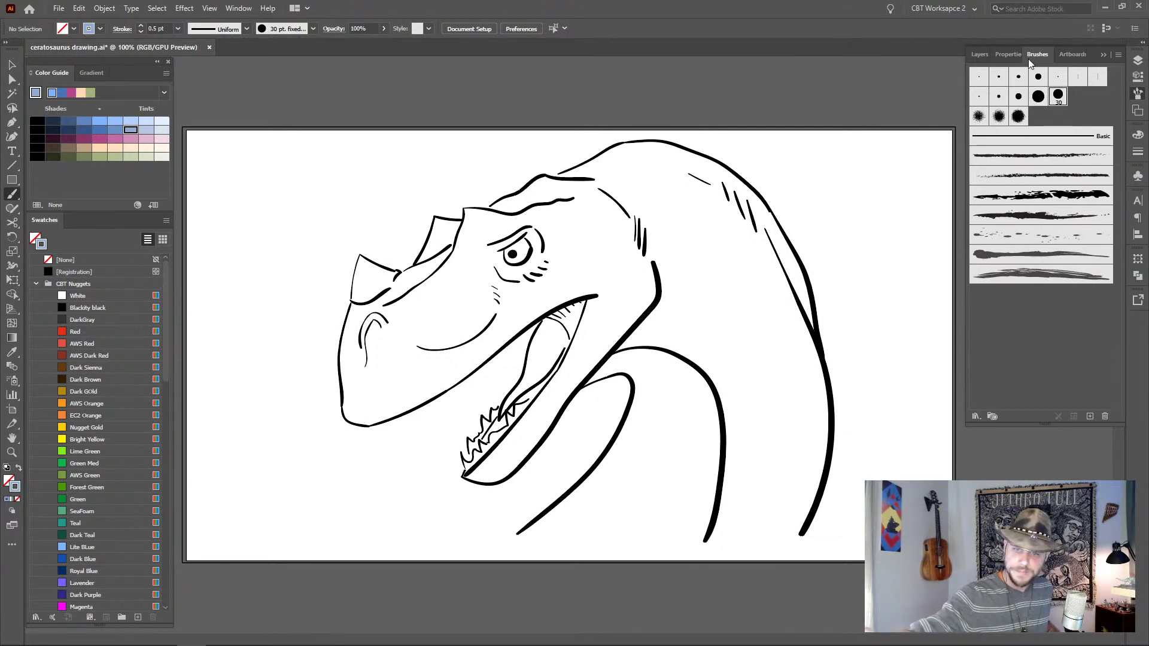
# - Duplicate the 30 pt fixed round calligraphic brush
pyautogui.click(319, 28)
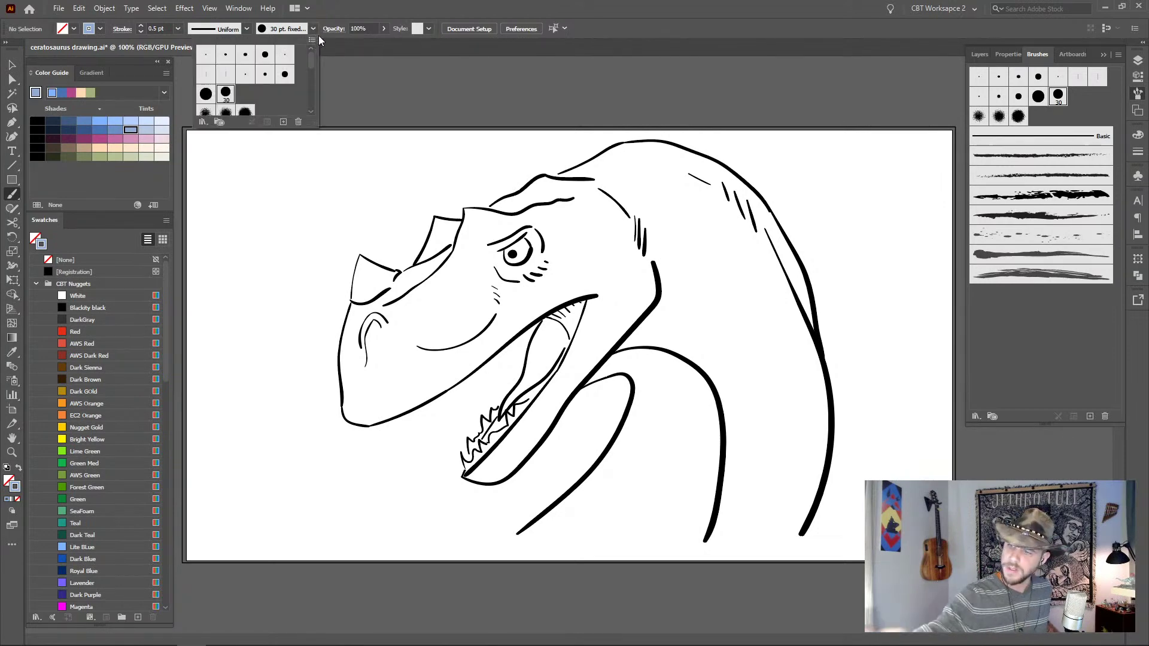
pyautogui.click(1085, 95)
pyautogui.click(1118, 55)
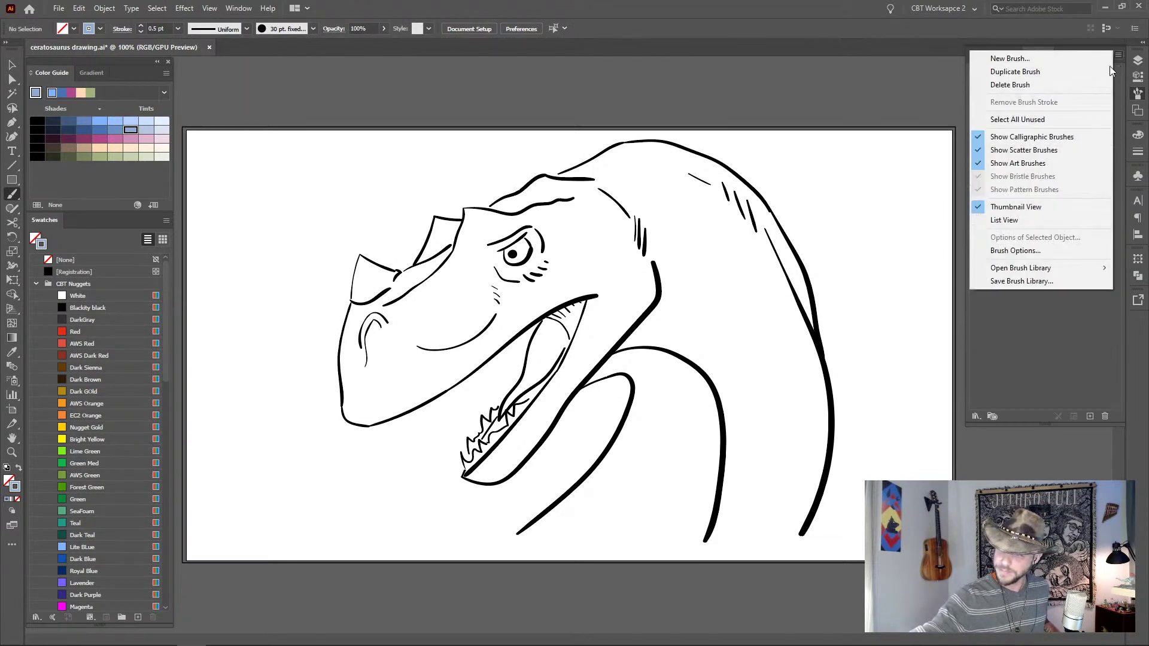
pyautogui.click(1062, 70)
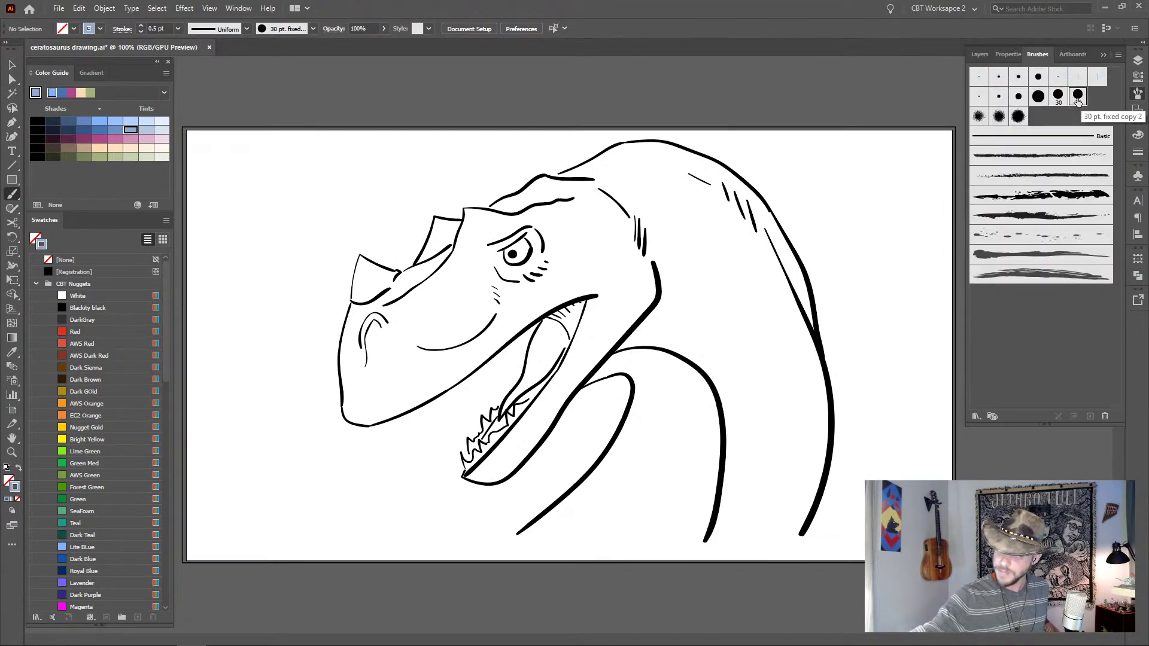
# - Set the size of the duplicated 30 pt brush to 60 pt and open its name for editing
pyautogui.doubleClick(1078, 96)
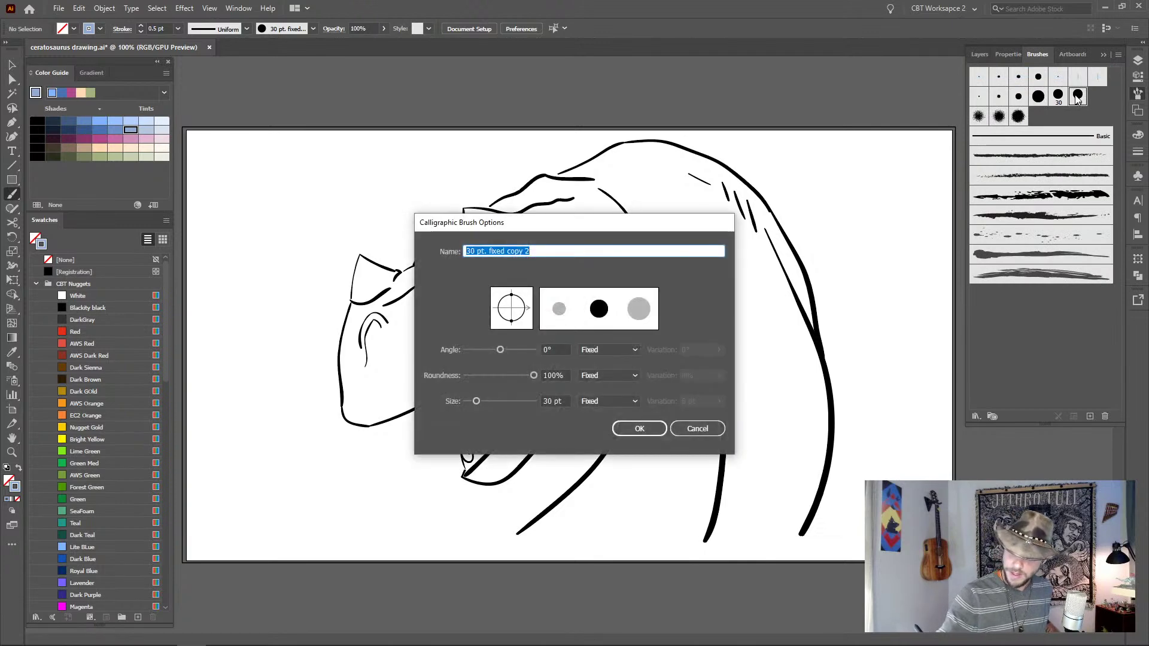
pyautogui.moveTo(553, 401); pyautogui.dragTo(536, 404)
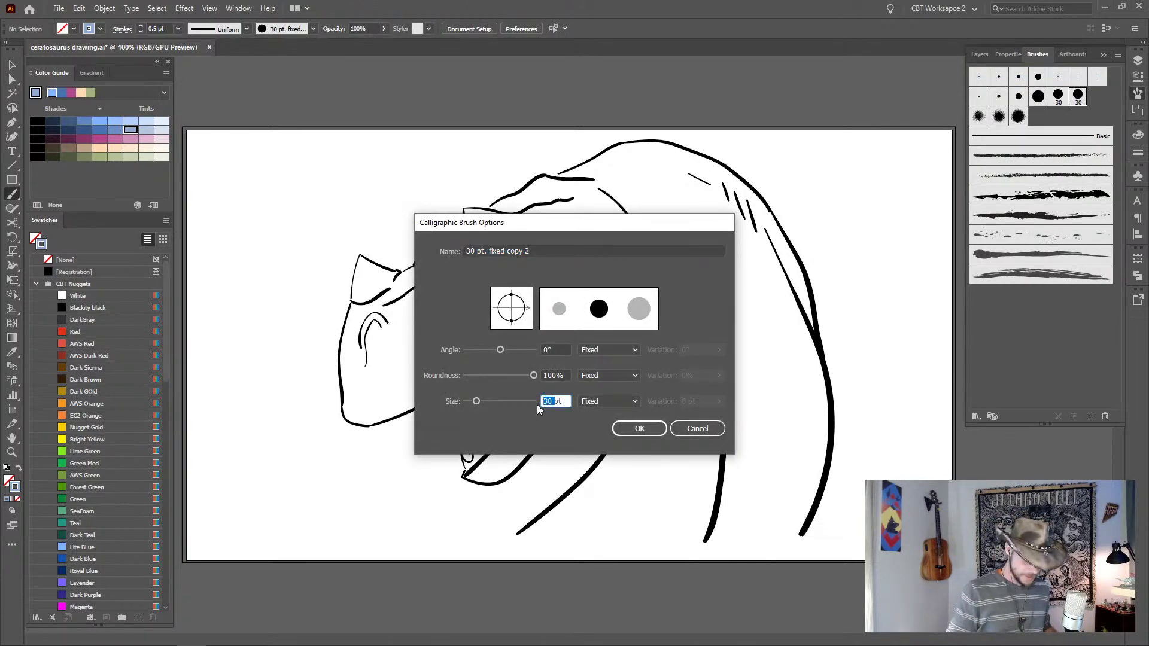
pyautogui.write('60')
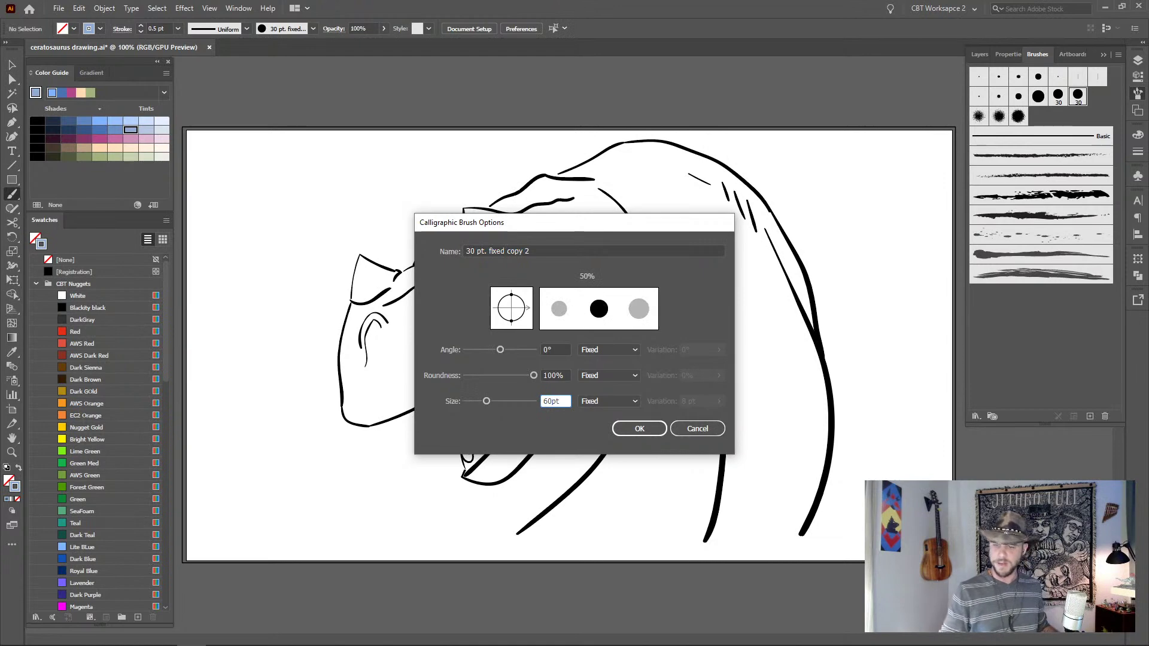
pyautogui.click(477, 252)
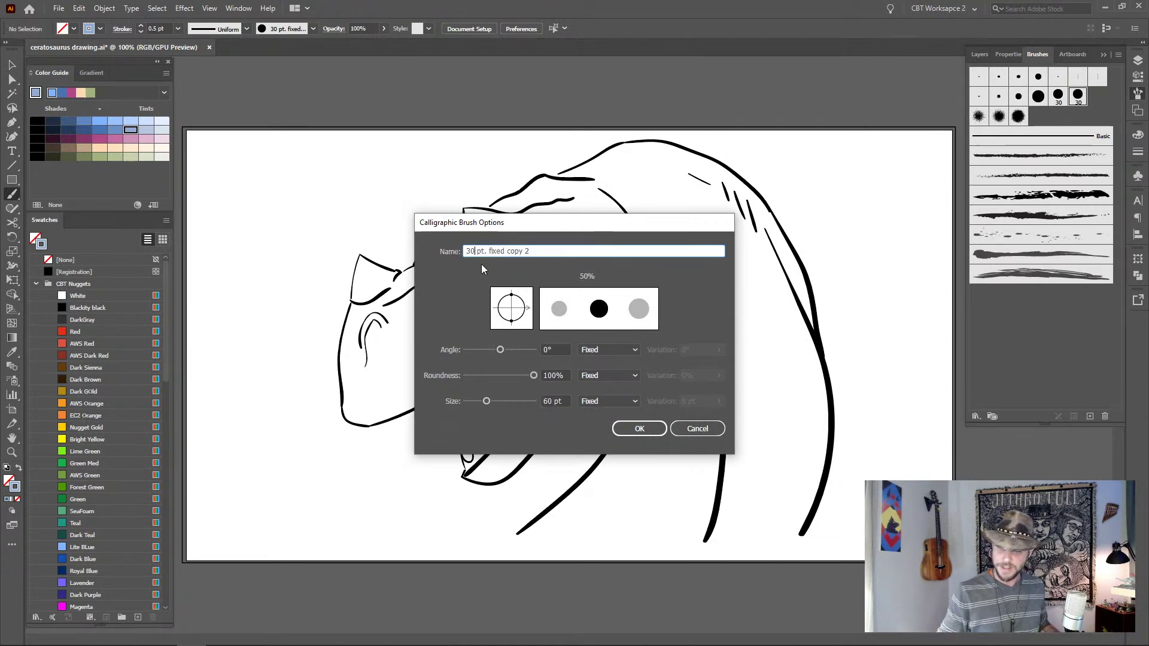
# - Name the new calligraphic brush "60 pt. fixed" and accept its options
pyautogui.press('BackSpace')
pyautogui.press('BackSpace')
pyautogui.press('BackSpace')
pyautogui.write('60')
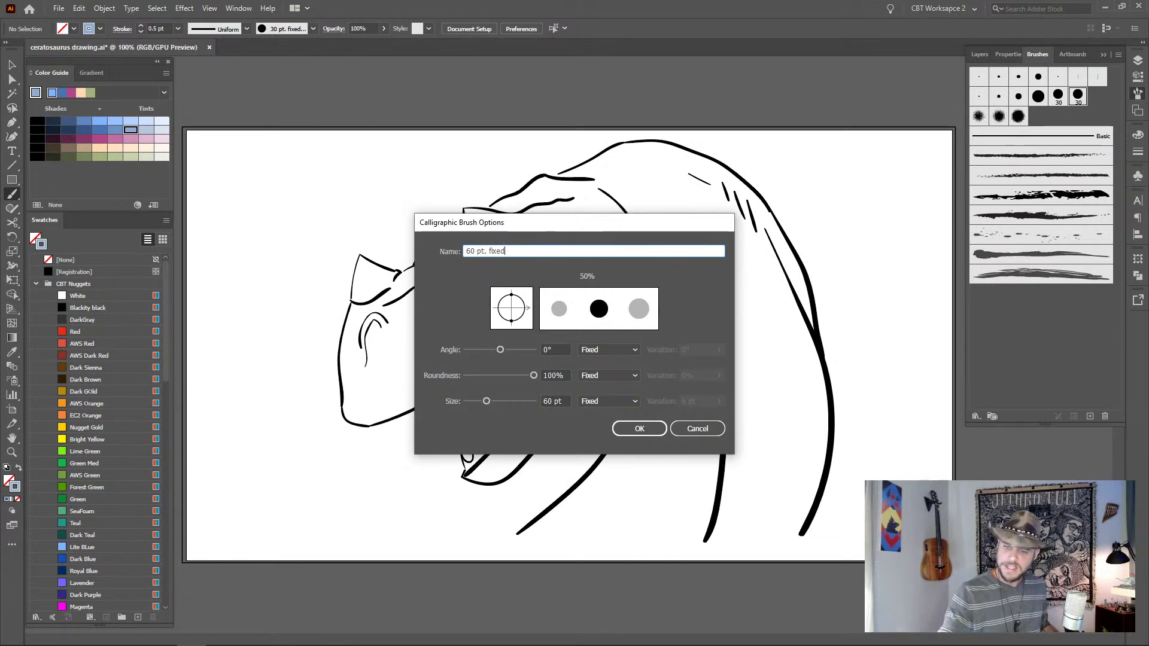
pyautogui.click(639, 429)
# - Compare the 60 pt. and 30 pt. fixed brushes with three blue test strokes on the chest, and delete the strokes
pyautogui.moveTo(674, 413)
pyautogui.mouseDown()
pyautogui.moveTo(678, 402)
pyautogui.moveTo(606, 524)
pyautogui.mouseUp()
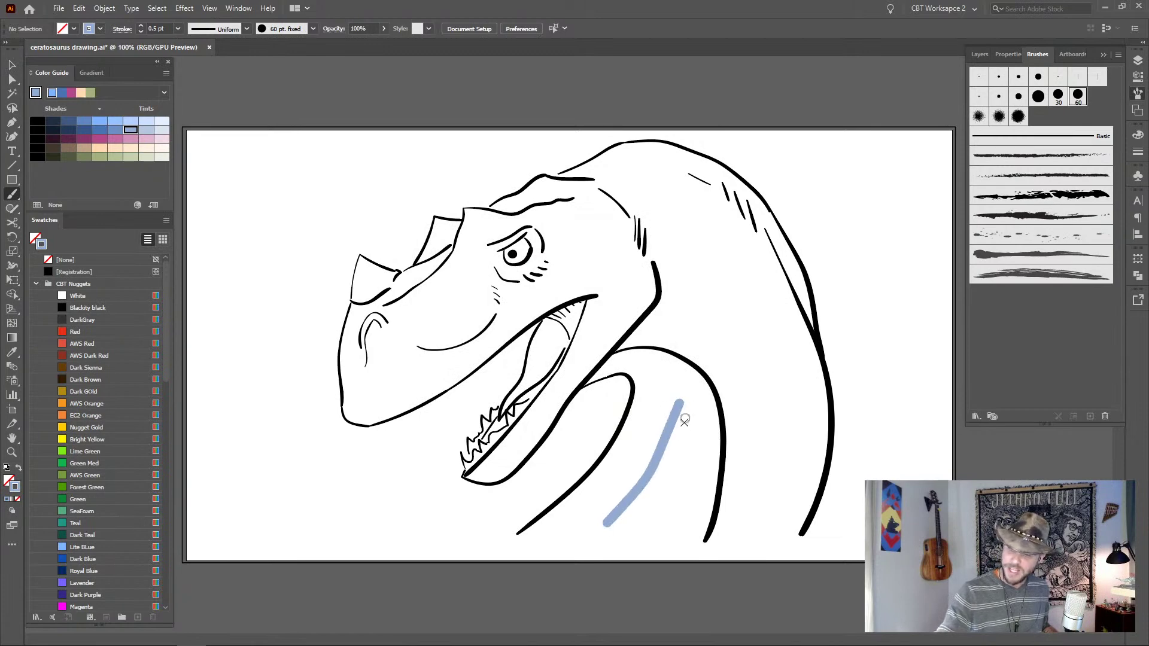
pyautogui.click(1058, 96)
pyautogui.moveTo(684, 448); pyautogui.dragTo(645, 528)
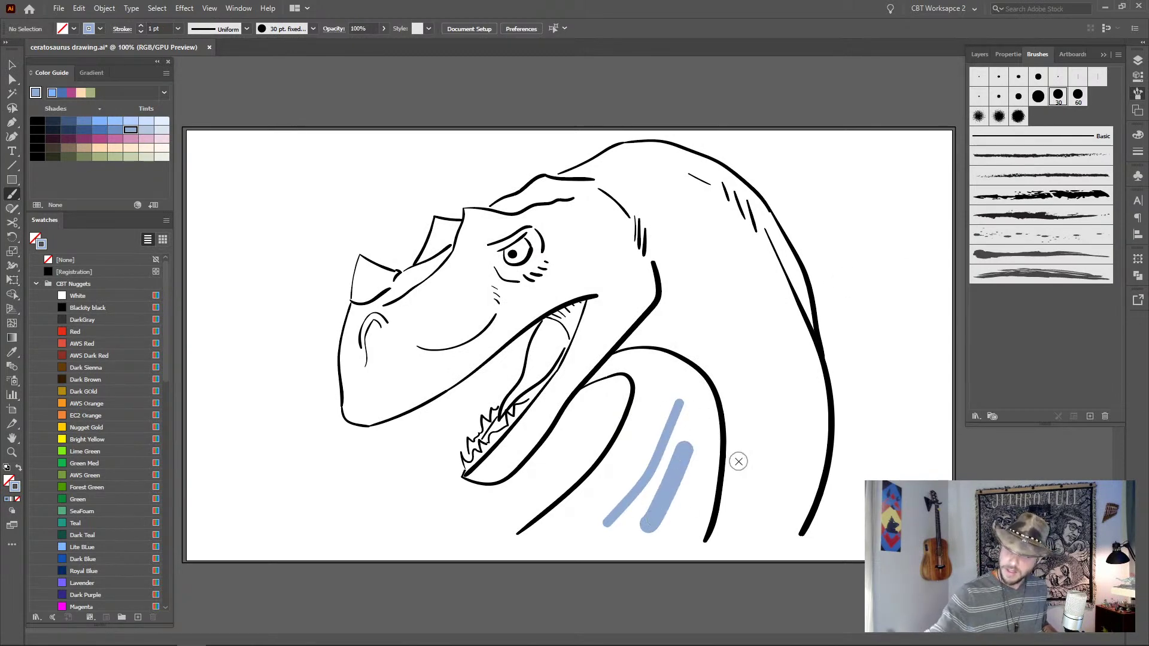
pyautogui.click(1079, 97)
pyautogui.moveTo(711, 455); pyautogui.dragTo(682, 538)
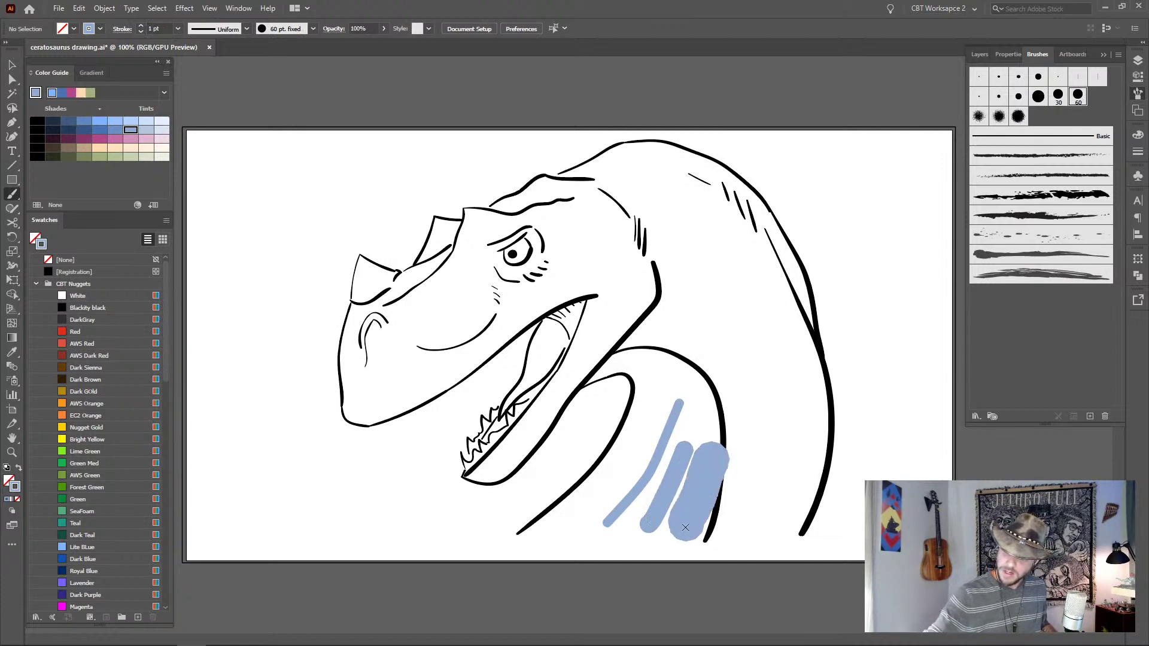
pyautogui.press('v')
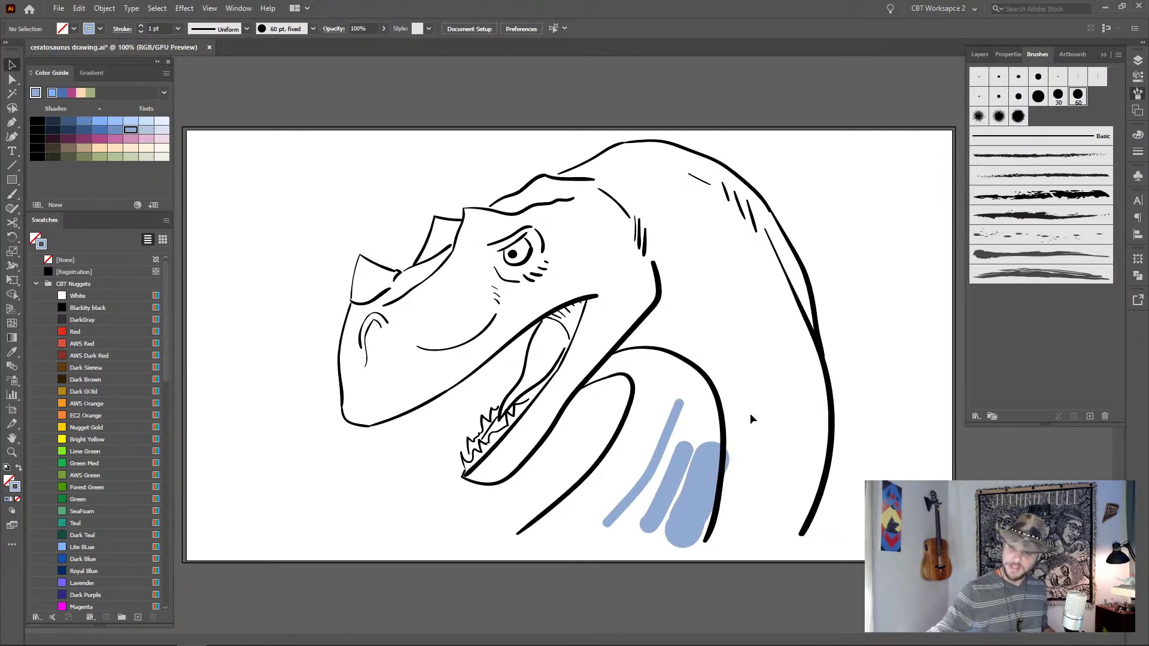
pyautogui.moveTo(741, 406); pyautogui.dragTo(634, 537)
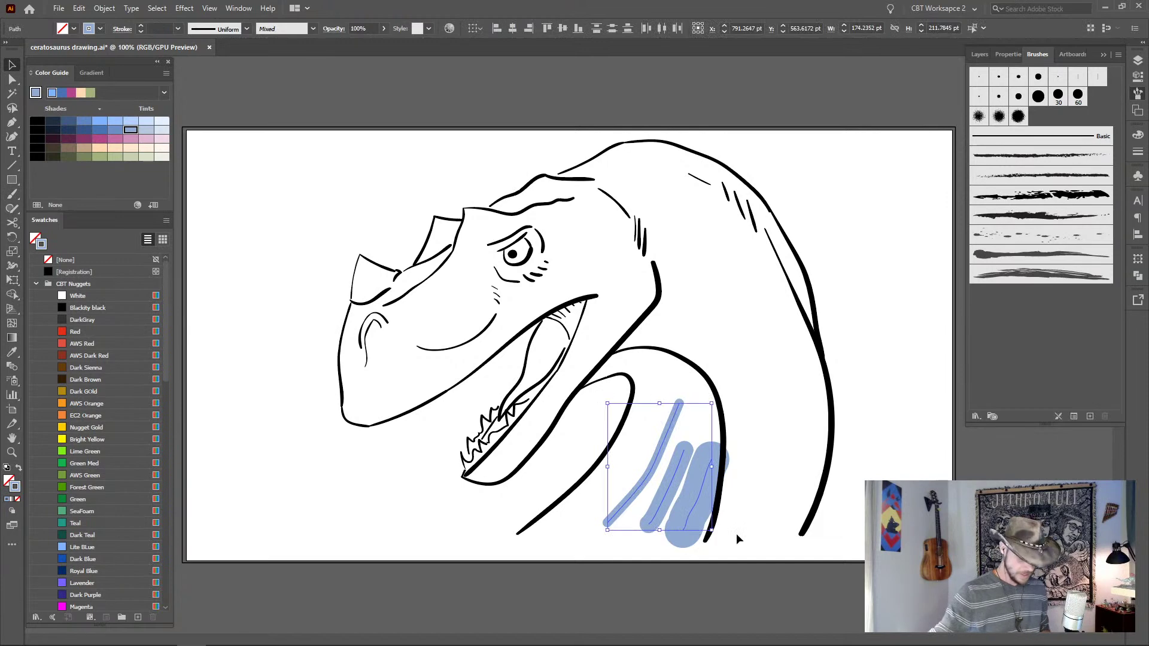
pyautogui.press('Delete')
# - Try the 20 pt. fixed brush with blue strokes on the chest and shoulder line, and undo them
pyautogui.click(1039, 97)
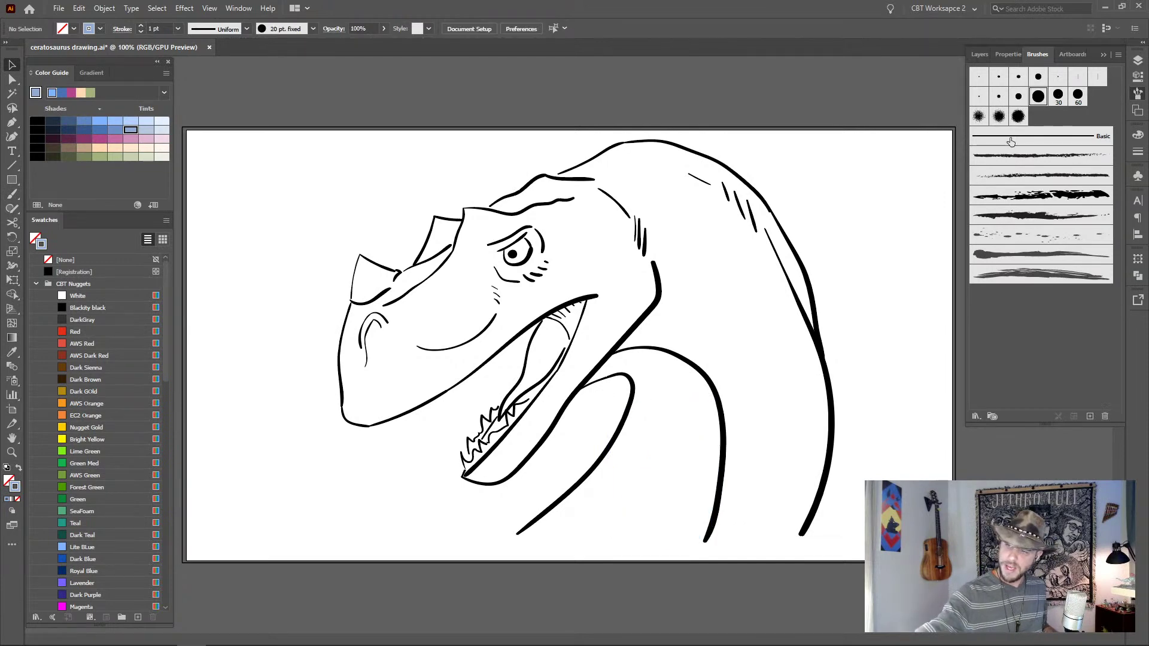
pyautogui.press('b')
pyautogui.moveTo(664, 412); pyautogui.dragTo(637, 487)
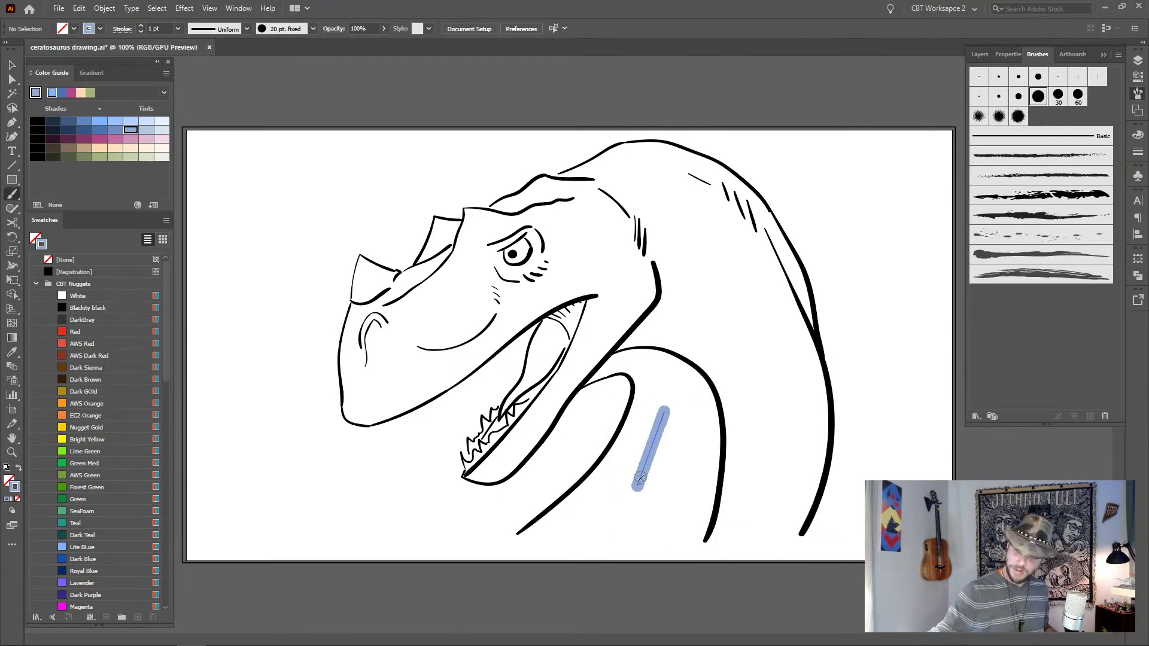
pyautogui.moveTo(712, 404)
pyautogui.mouseDown()
pyautogui.moveTo(714, 475)
pyautogui.moveTo(732, 478)
pyautogui.moveTo(694, 542)
pyautogui.mouseUp()
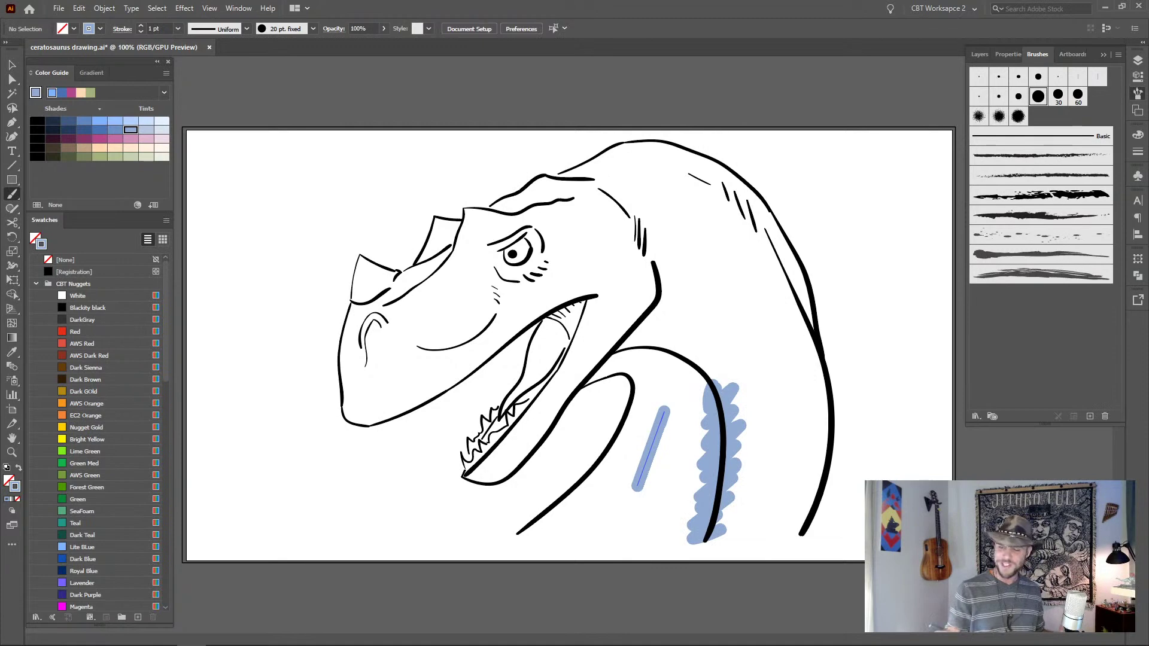
pyautogui.hotkey('ctrl', 'z')
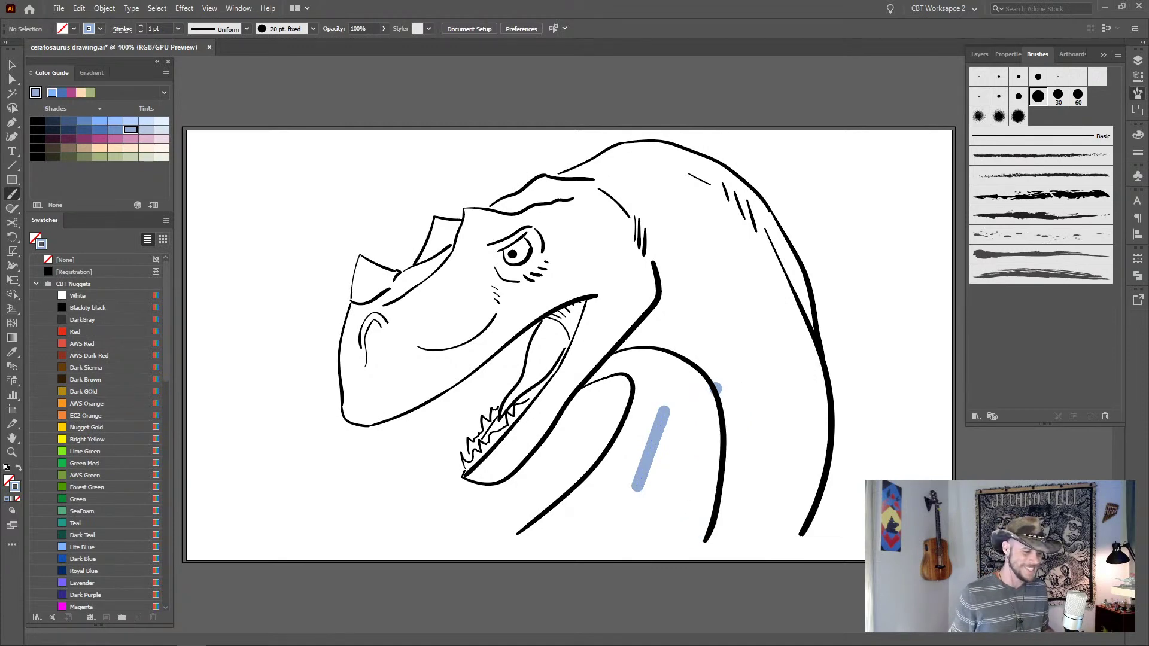
pyautogui.hotkey('ctrl', 'z')
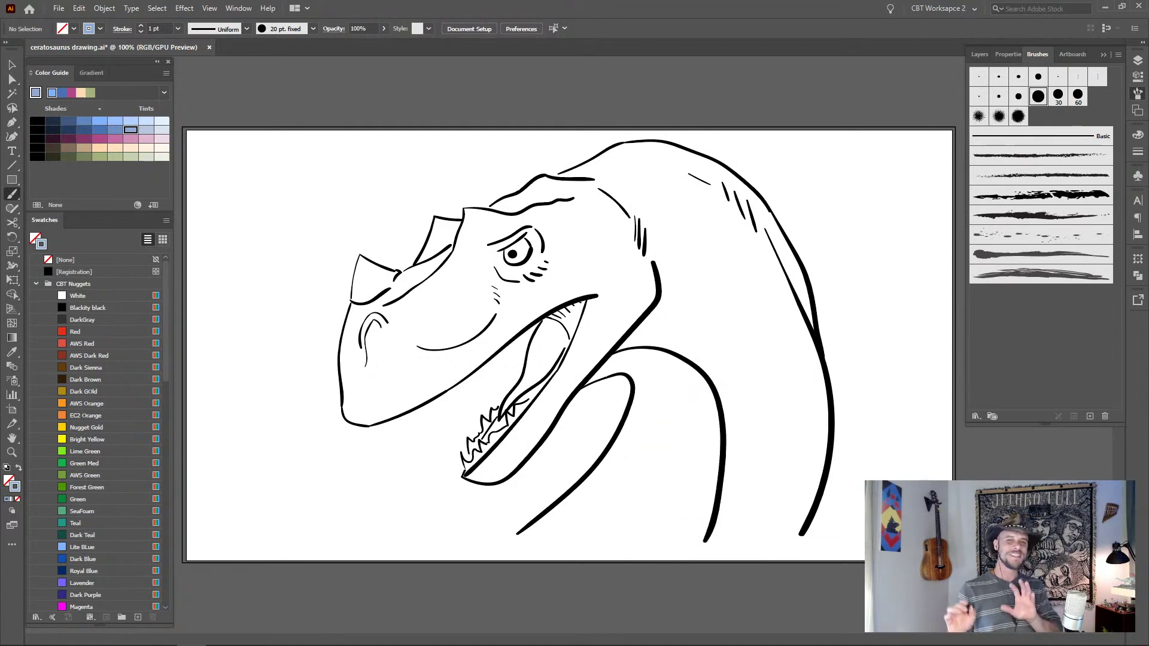
# - Paint the dinosaur's lower chest and the area beside the arm outline blue with the 60 pt. fixed brush
pyautogui.click(1077, 97)
pyautogui.moveTo(656, 485)
pyautogui.mouseDown()
pyautogui.moveTo(676, 464)
pyautogui.moveTo(610, 528)
pyautogui.moveTo(591, 529)
pyautogui.moveTo(666, 491)
pyautogui.moveTo(673, 515)
pyautogui.moveTo(703, 508)
pyautogui.moveTo(706, 534)
pyautogui.moveTo(735, 536)
pyautogui.moveTo(778, 514)
pyautogui.moveTo(805, 475)
pyautogui.moveTo(769, 556)
pyautogui.mouseUp()
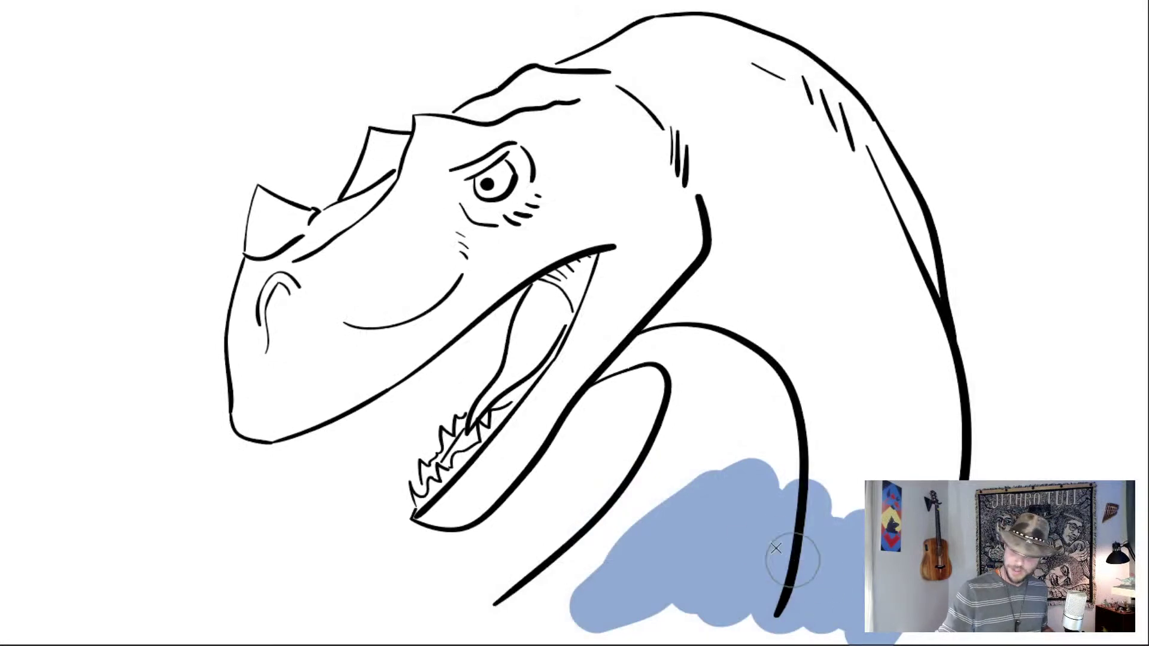
pyautogui.click(509, 626)
pyautogui.moveTo(509, 628)
pyautogui.mouseDown()
pyautogui.moveTo(674, 486)
pyautogui.moveTo(692, 441)
pyautogui.mouseUp()
pyautogui.click(693, 388)
pyautogui.moveTo(693, 388)
pyautogui.mouseDown()
pyautogui.moveTo(672, 466)
pyautogui.moveTo(574, 582)
pyautogui.mouseUp()
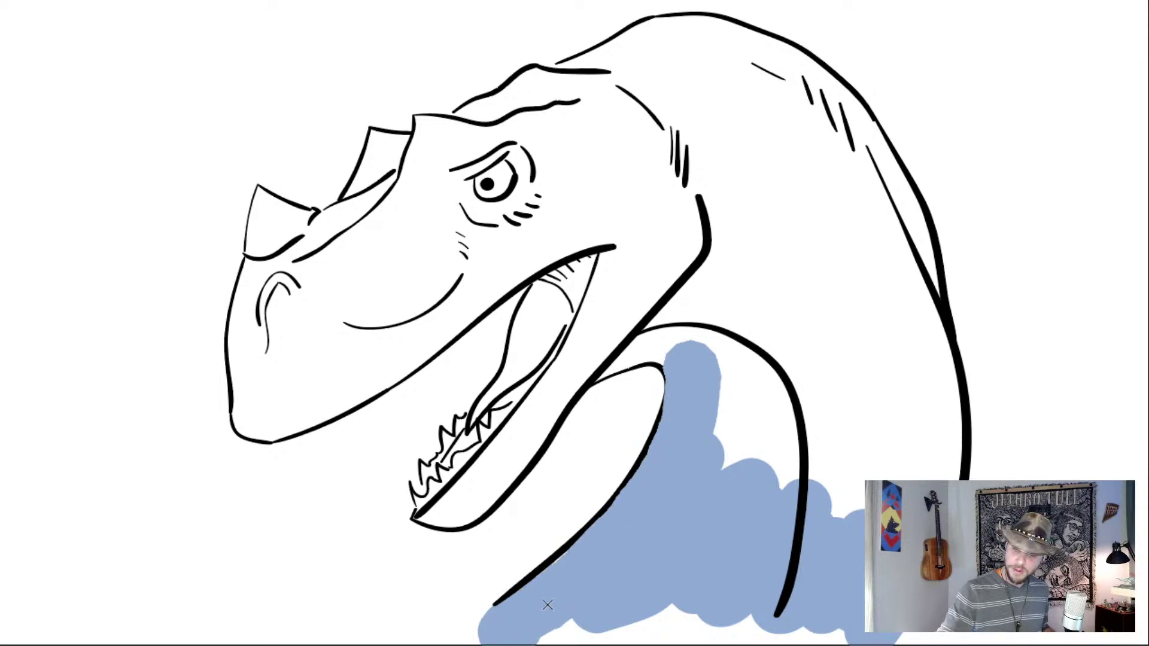
# - Extend the blue fill up the shoulder and across to the back outline, and close the gaps along the bottom edge
pyautogui.moveTo(725, 374)
pyautogui.mouseDown()
pyautogui.moveTo(726, 419)
pyautogui.moveTo(744, 394)
pyautogui.moveTo(779, 509)
pyautogui.moveTo(751, 366)
pyautogui.moveTo(797, 552)
pyautogui.moveTo(797, 387)
pyautogui.moveTo(834, 499)
pyautogui.moveTo(860, 509)
pyautogui.moveTo(880, 406)
pyautogui.moveTo(895, 463)
pyautogui.moveTo(928, 415)
pyautogui.moveTo(929, 361)
pyautogui.moveTo(936, 473)
pyautogui.mouseUp()
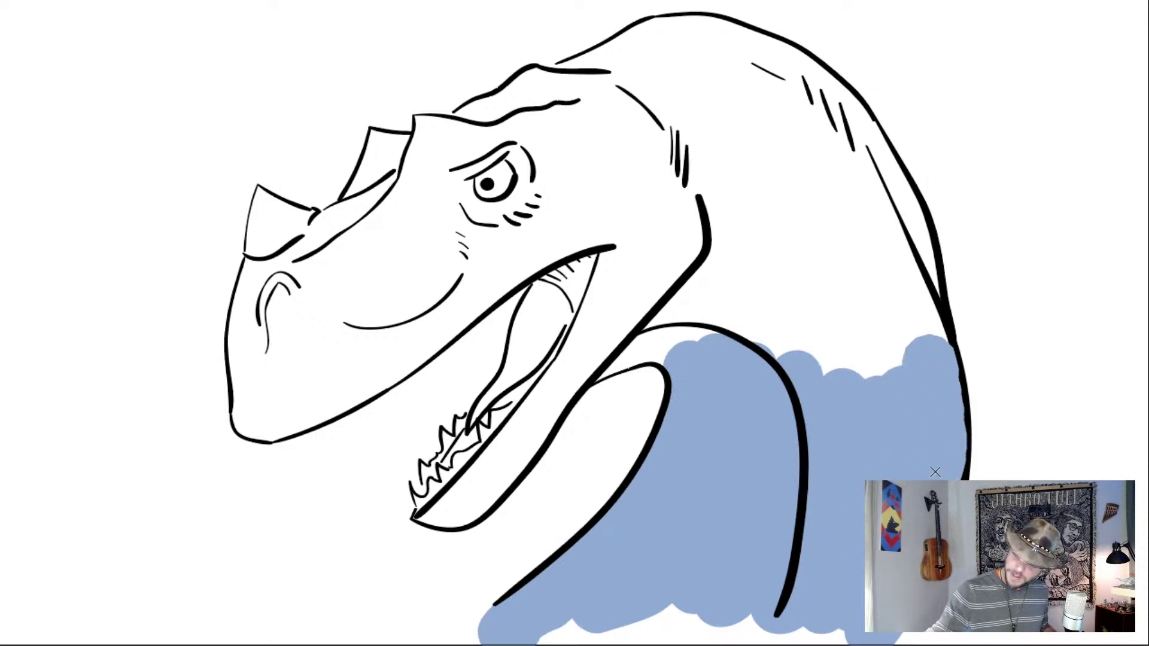
pyautogui.moveTo(880, 634); pyautogui.dragTo(569, 622)
pyautogui.hotkey('ctrl', 'z')
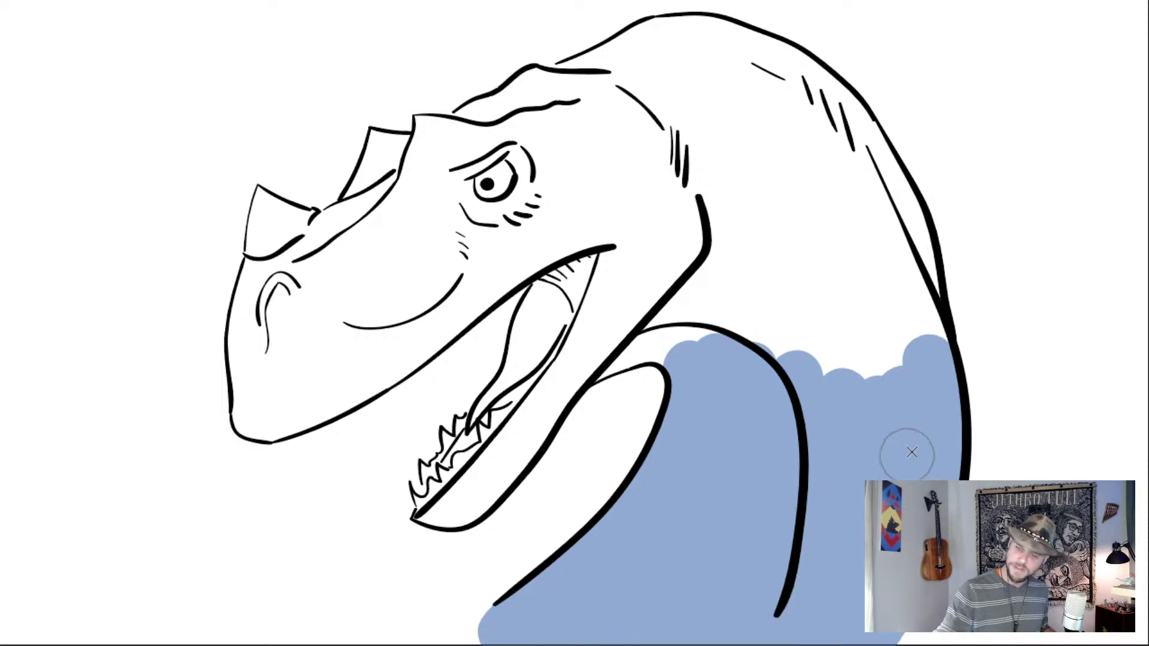
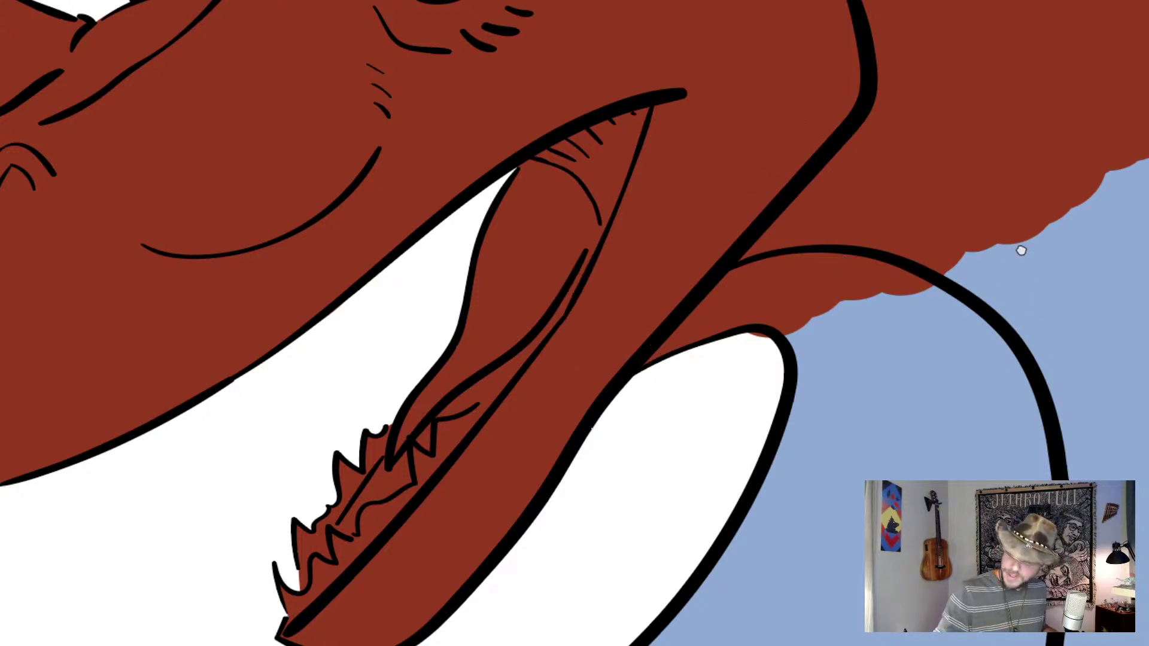
# - Try sketching a short row of black zigzag teeth below the snout, and undo the strokes
pyautogui.moveTo(1022, 249)
pyautogui.mouseDown()
pyautogui.moveTo(709, 486)
pyautogui.moveTo(650, 557)
pyautogui.mouseUp()
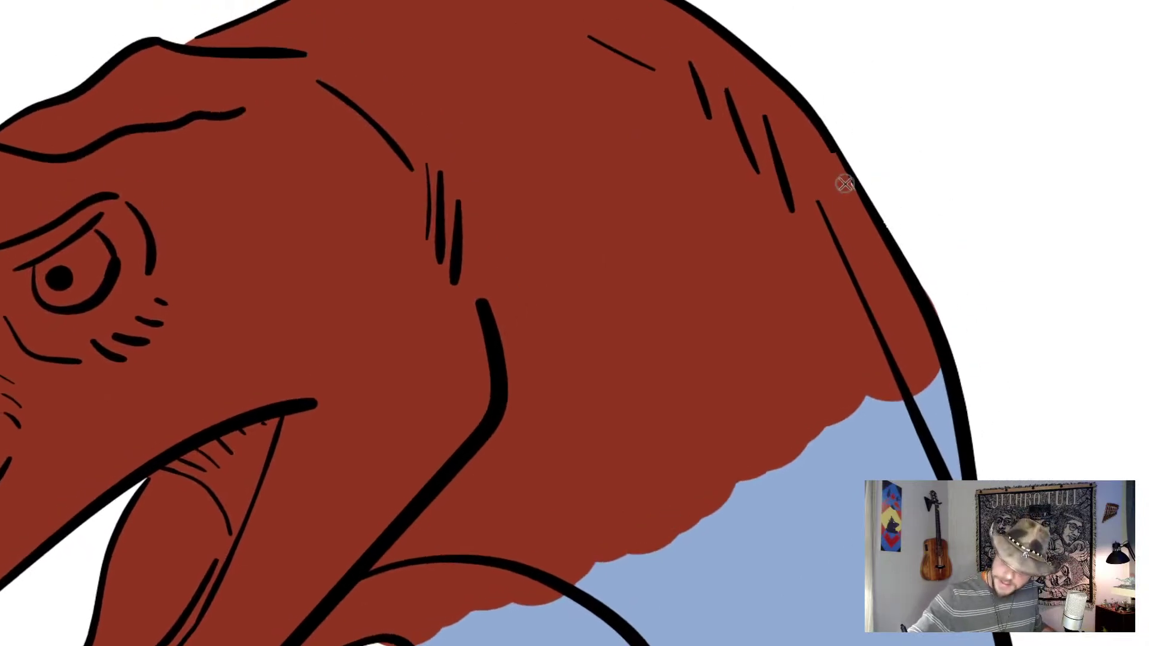
pyautogui.moveTo(236, 403); pyautogui.dragTo(844, 46)
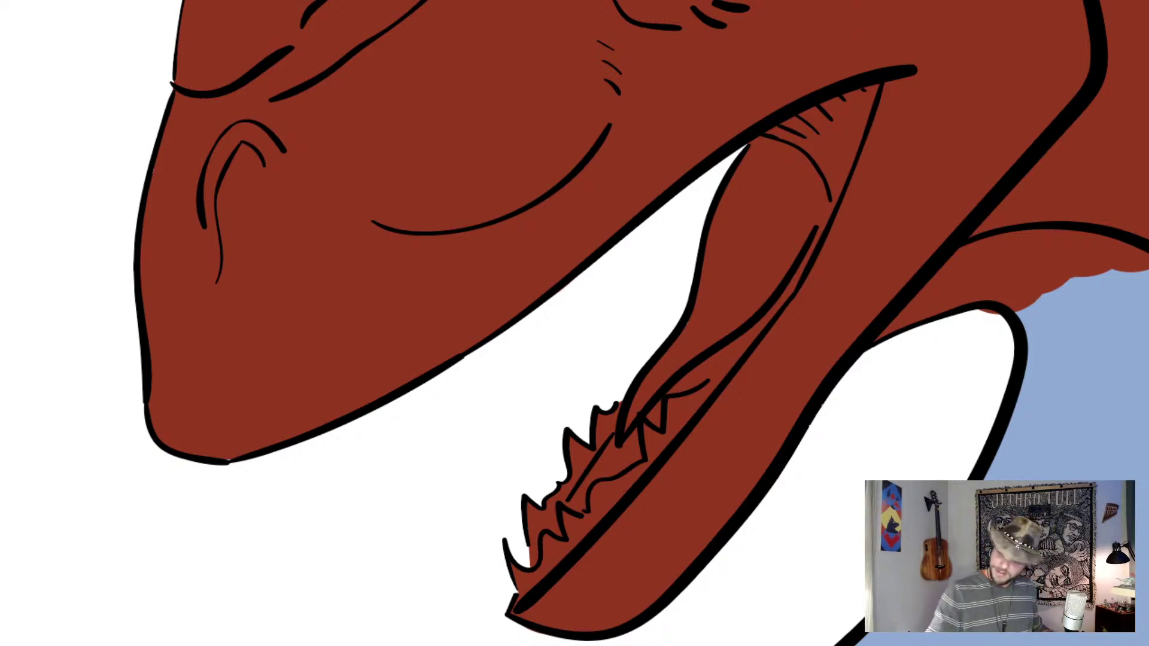
pyautogui.moveTo(274, 518)
pyautogui.mouseDown()
pyautogui.moveTo(303, 554)
pyautogui.moveTo(335, 513)
pyautogui.mouseUp()
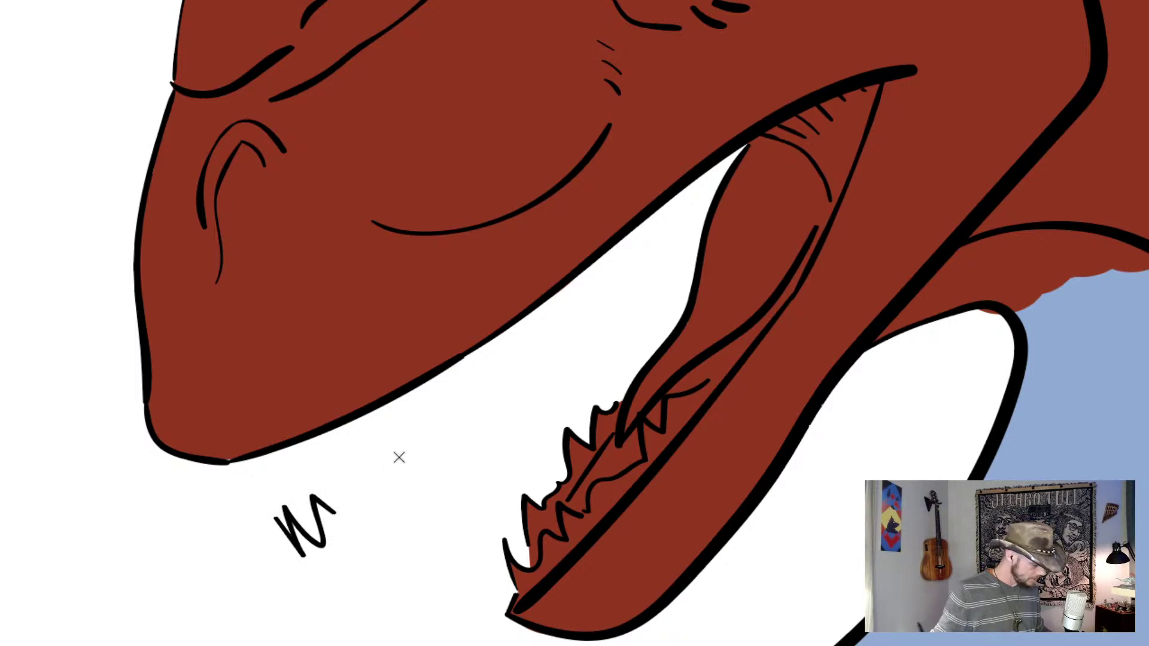
pyautogui.hotkey('ctrl', 'z')
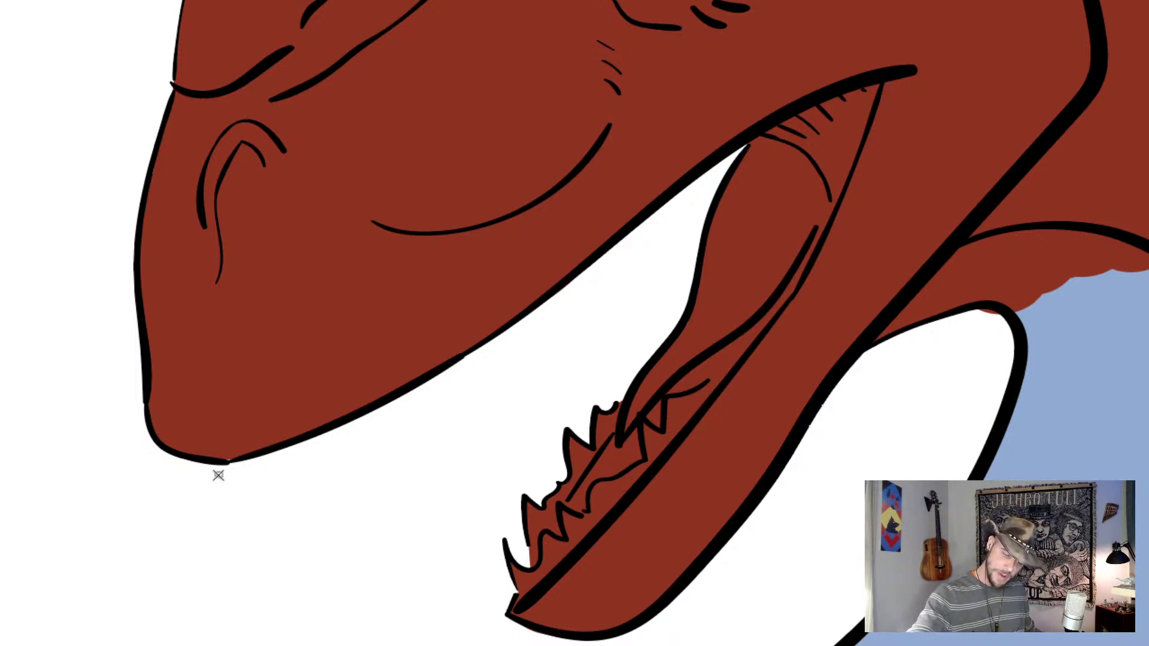
pyautogui.moveTo(211, 466)
pyautogui.mouseDown()
pyautogui.moveTo(248, 498)
pyautogui.moveTo(267, 485)
pyautogui.moveTo(315, 486)
pyautogui.moveTo(315, 465)
pyautogui.moveTo(349, 487)
pyautogui.moveTo(361, 432)
pyautogui.moveTo(395, 460)
pyautogui.mouseUp()
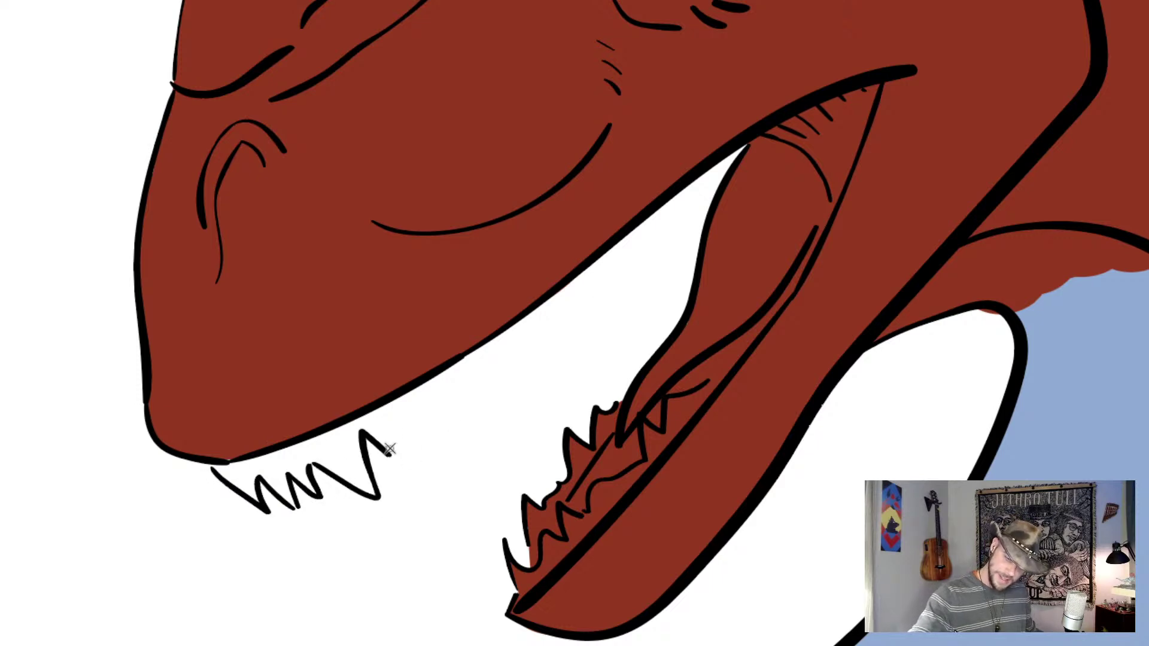
pyautogui.hotkey('ctrl', 'z')
pyautogui.press('v')
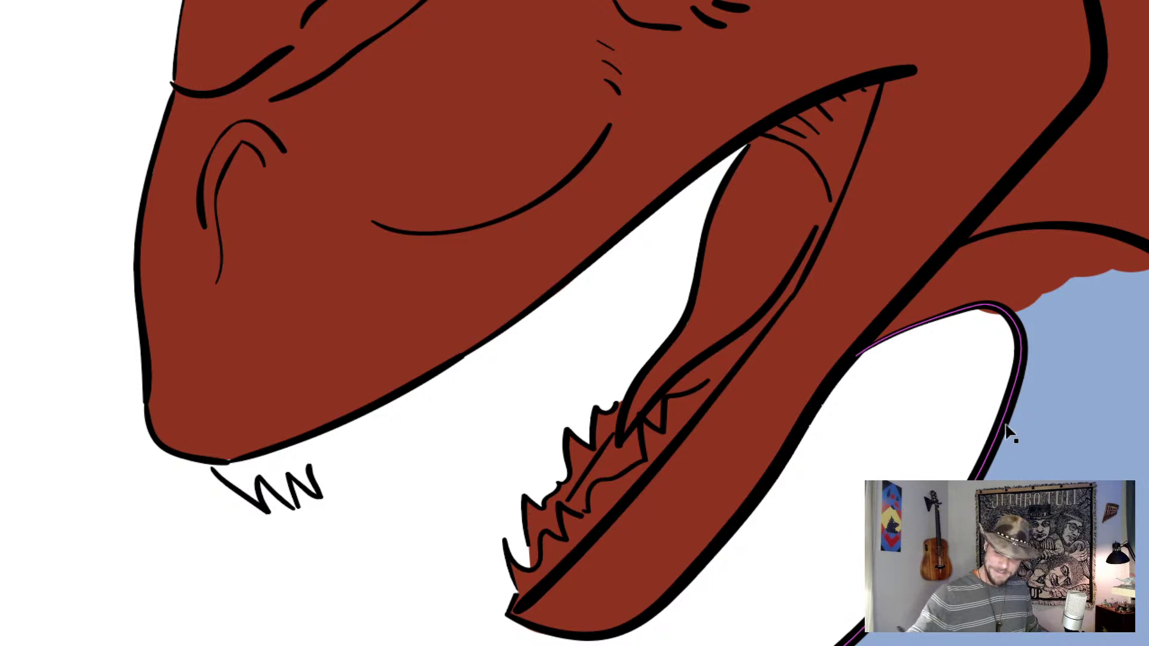
pyautogui.hotkey('ctrl', 'z')
pyautogui.hotkey('ctrl', 'z')
# - Try drawing a longer row of upper teeth along the whole jaw line, and undo the strokes
pyautogui.moveTo(211, 477)
pyautogui.mouseDown()
pyautogui.moveTo(267, 533)
pyautogui.moveTo(304, 520)
pyautogui.moveTo(332, 471)
pyautogui.moveTo(458, 440)
pyautogui.moveTo(548, 342)
pyautogui.moveTo(603, 339)
pyautogui.mouseUp()
pyautogui.moveTo(574, 291); pyautogui.dragTo(625, 328)
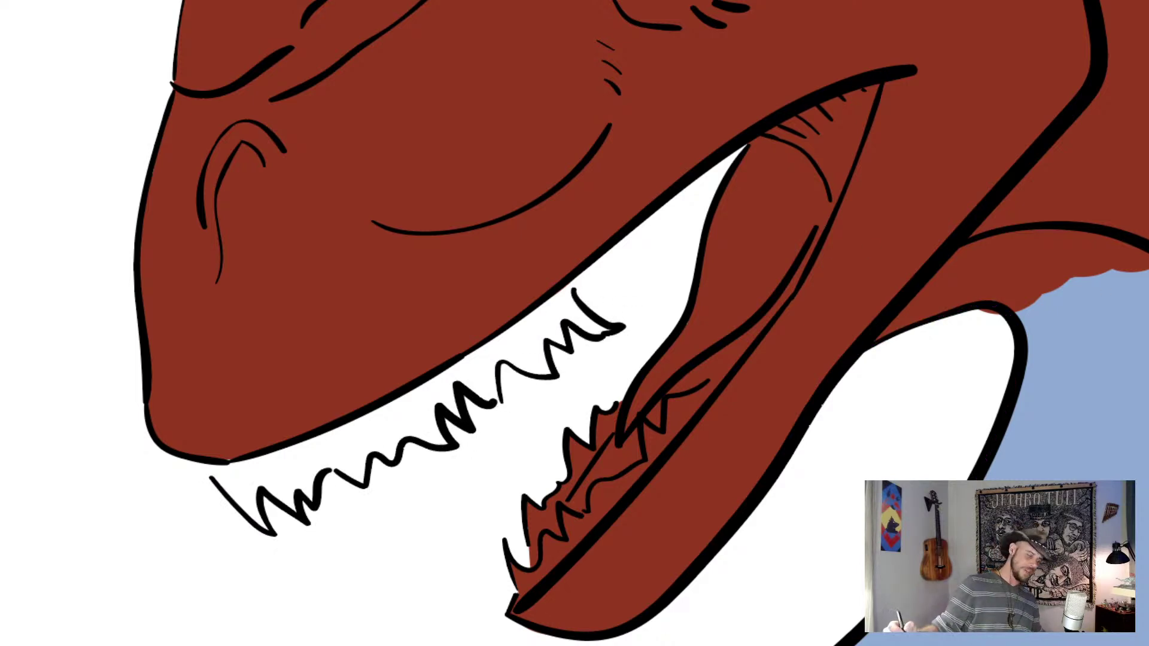
pyautogui.hotkey('ctrl', 'z')
pyautogui.hotkey('ctrl', 'z')
pyautogui.hotkey('ctrl', 'z')
pyautogui.hotkey('ctrl', 'z')
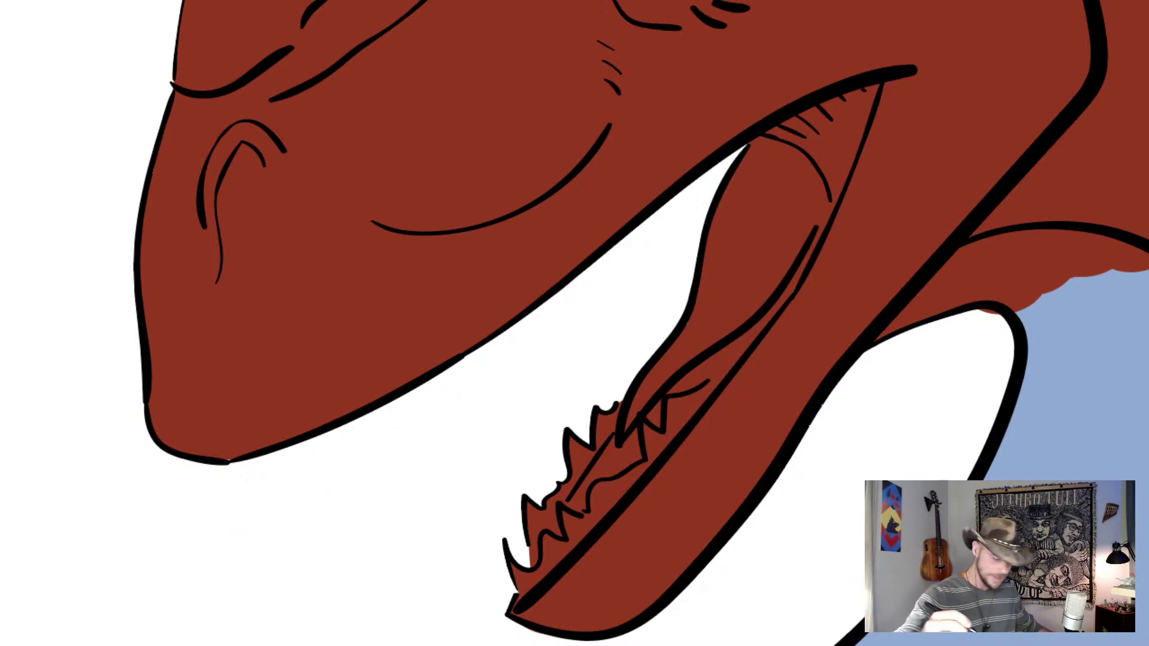
# - Draw a jagged row of black upper teeth below the upper jaw line, from the snout tip toward the mouth corner
pyautogui.hotkey('alt', 'Tab')
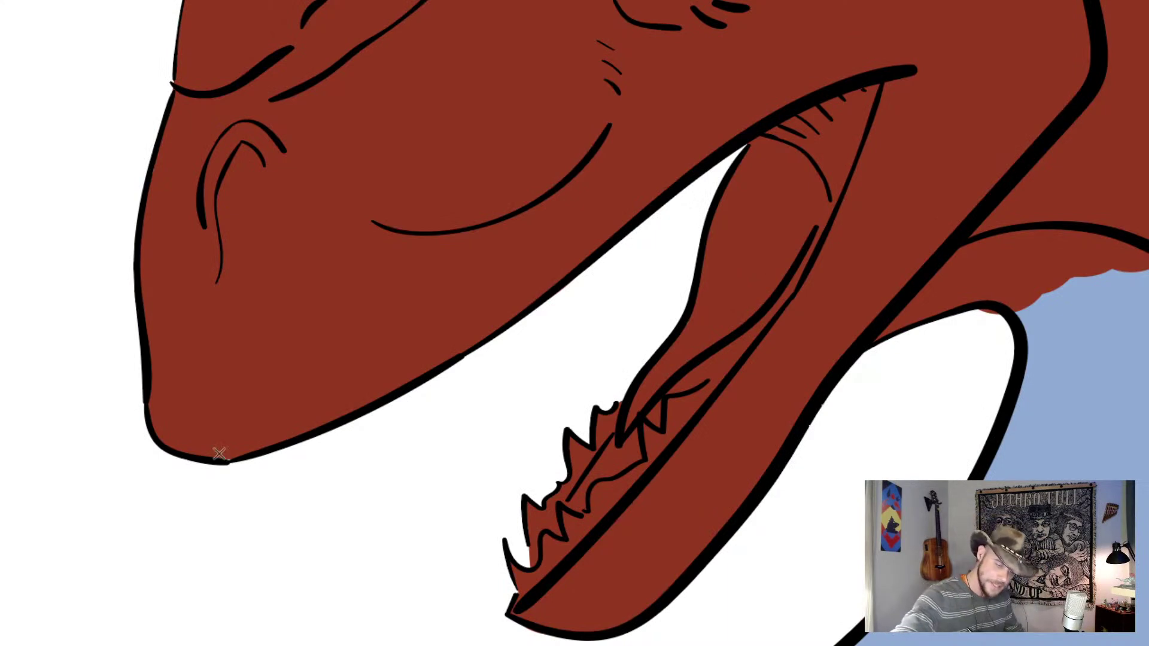
pyautogui.moveTo(200, 470)
pyautogui.mouseDown()
pyautogui.moveTo(260, 501)
pyautogui.moveTo(266, 481)
pyautogui.moveTo(293, 494)
pyautogui.moveTo(308, 470)
pyautogui.moveTo(360, 490)
pyautogui.moveTo(354, 448)
pyautogui.moveTo(404, 474)
pyautogui.moveTo(398, 440)
pyautogui.moveTo(456, 442)
pyautogui.moveTo(481, 376)
pyautogui.moveTo(552, 357)
pyautogui.moveTo(540, 324)
pyautogui.moveTo(563, 335)
pyautogui.moveTo(573, 312)
pyautogui.mouseUp()
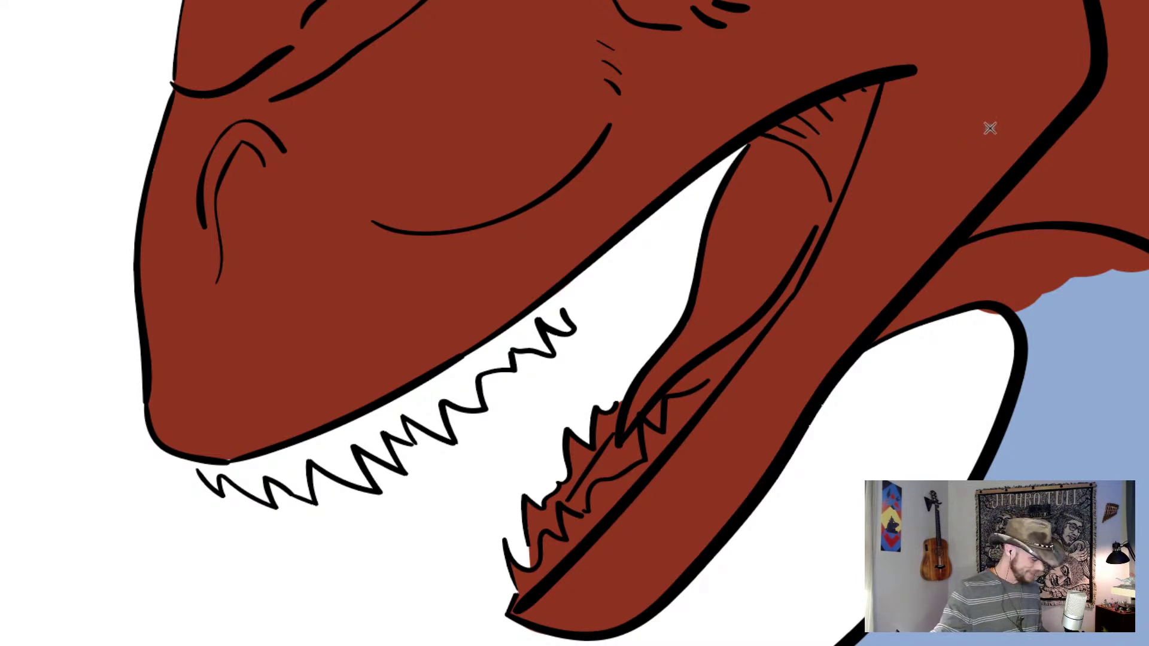
pyautogui.press('alt')
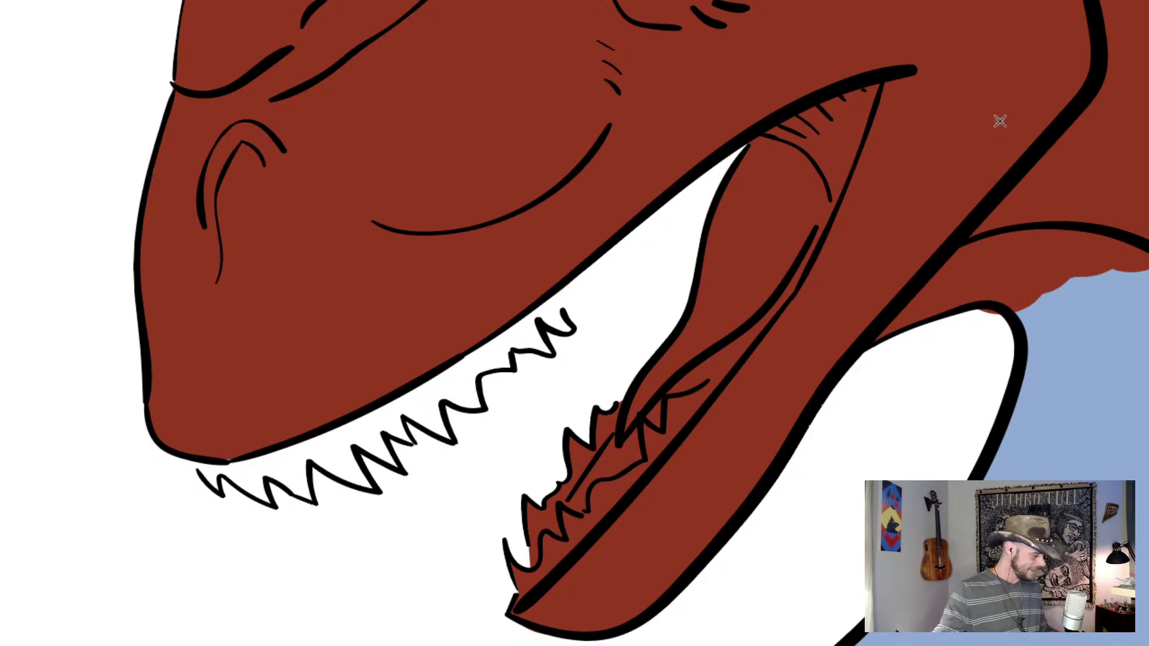
# - Select the dark red sample stroke next to the blue one, give it a thinner brush, and deselect it
pyautogui.hotkey('ctrl', '0')
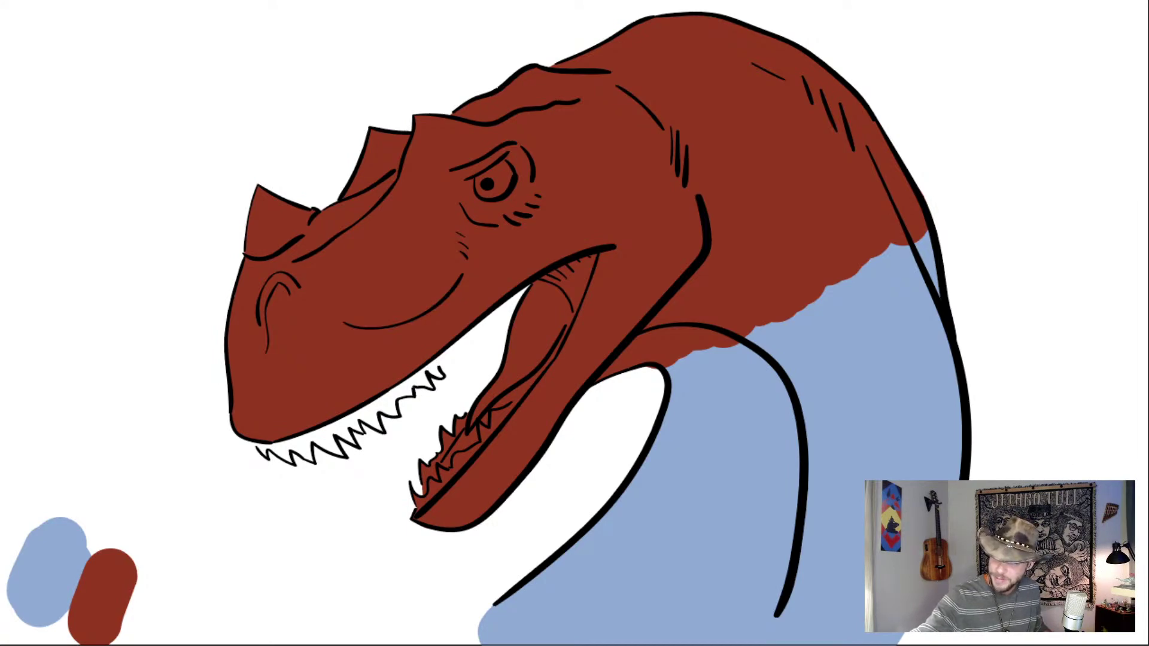
pyautogui.hotkey('ctrl', '+')
pyautogui.hotkey('ctrl', '+')
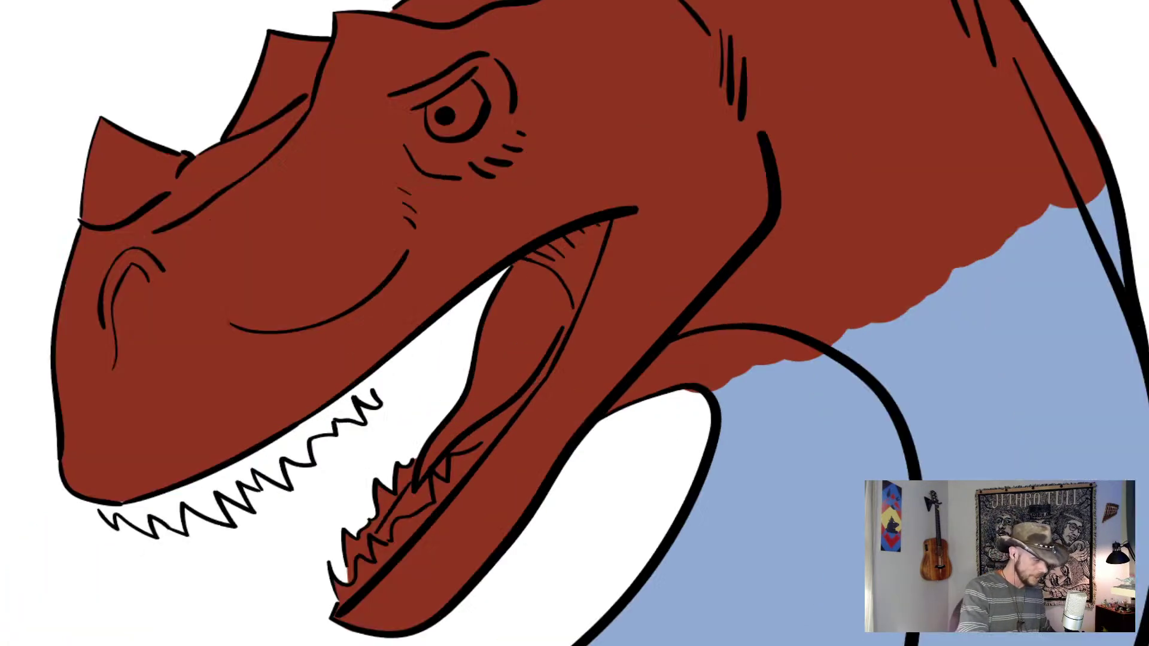
pyautogui.moveTo(263, 528); pyautogui.dragTo(529, 329)
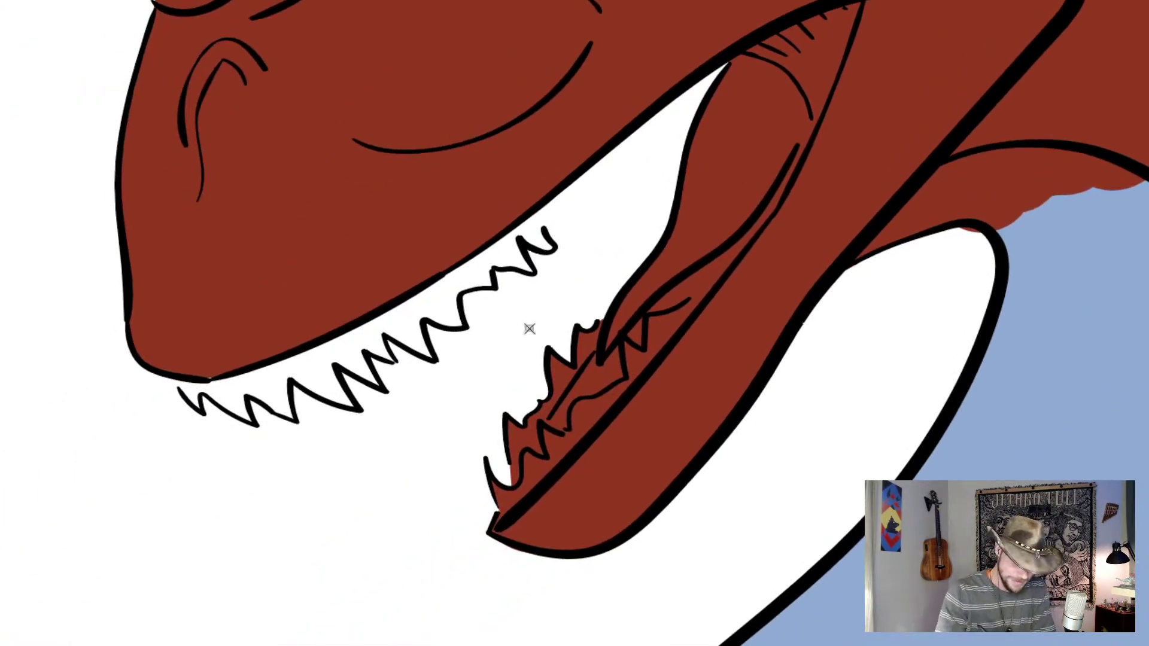
pyautogui.moveTo(126, 585); pyautogui.dragTo(376, 370)
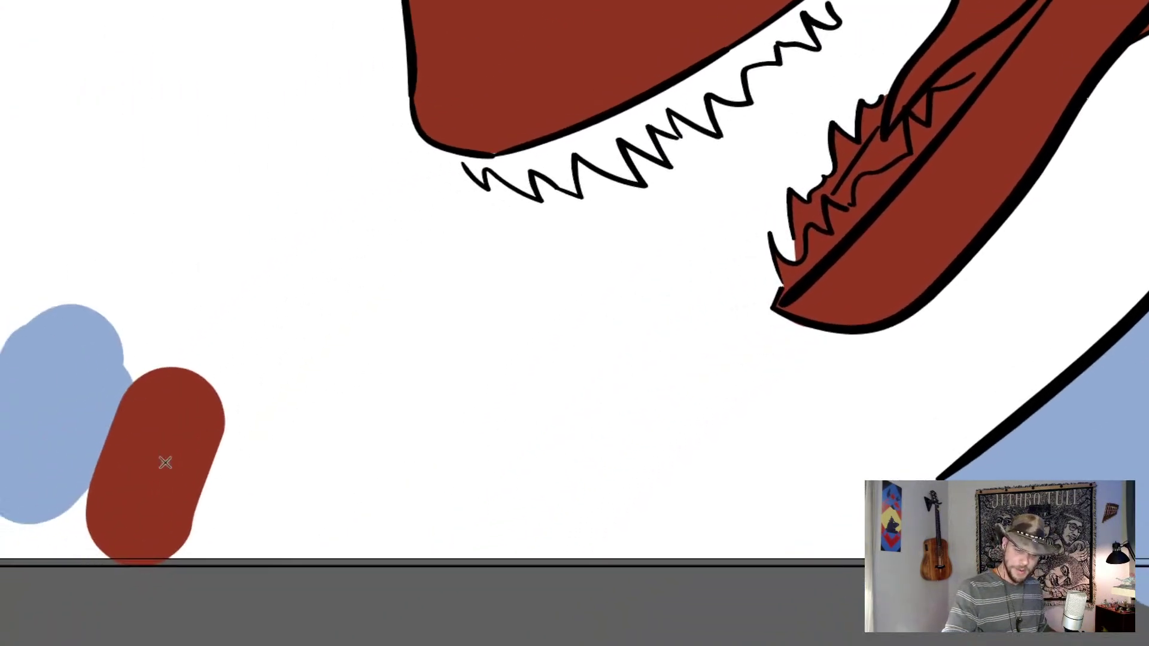
pyautogui.moveTo(162, 464); pyautogui.dragTo(167, 469)
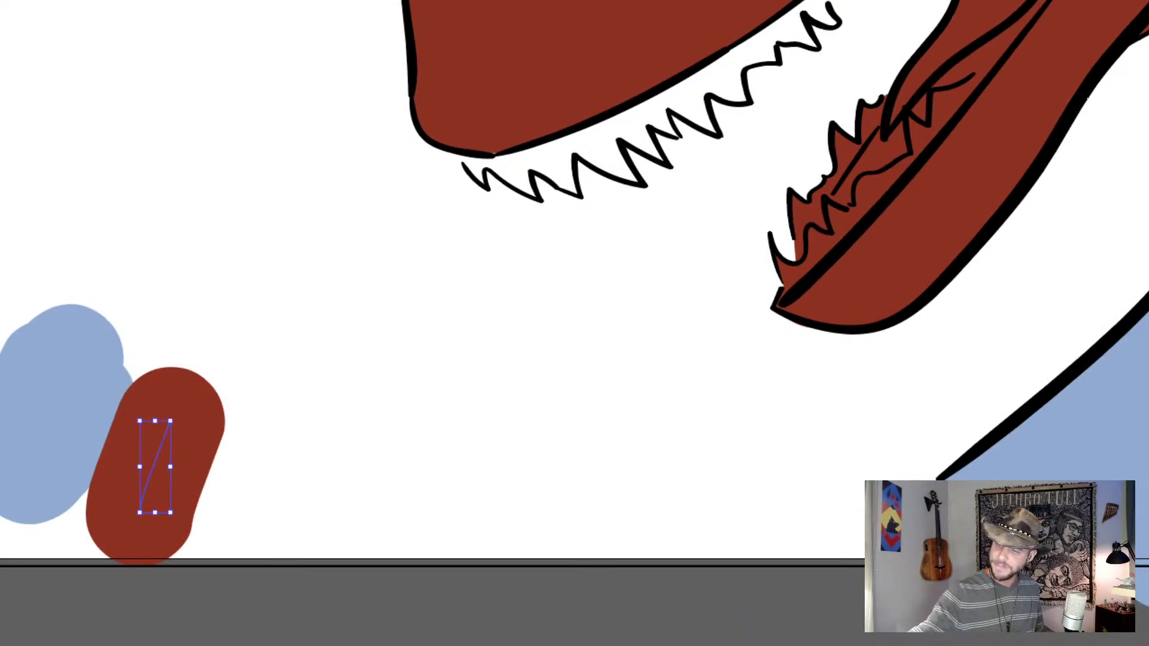
pyautogui.hotkey('ctrl', 'z')
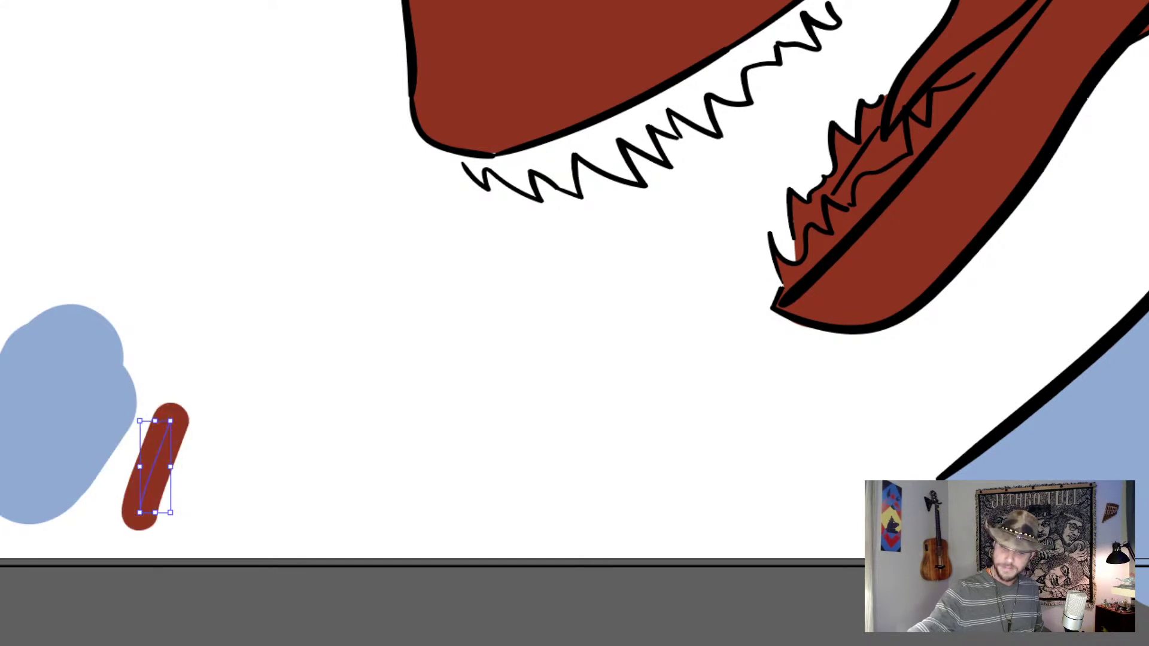
pyautogui.click(505, 400)
# - Fill the front upper teeth with dark red, from the snout tip to about halfway along the tooth row
pyautogui.hotkey('shift', 'b')
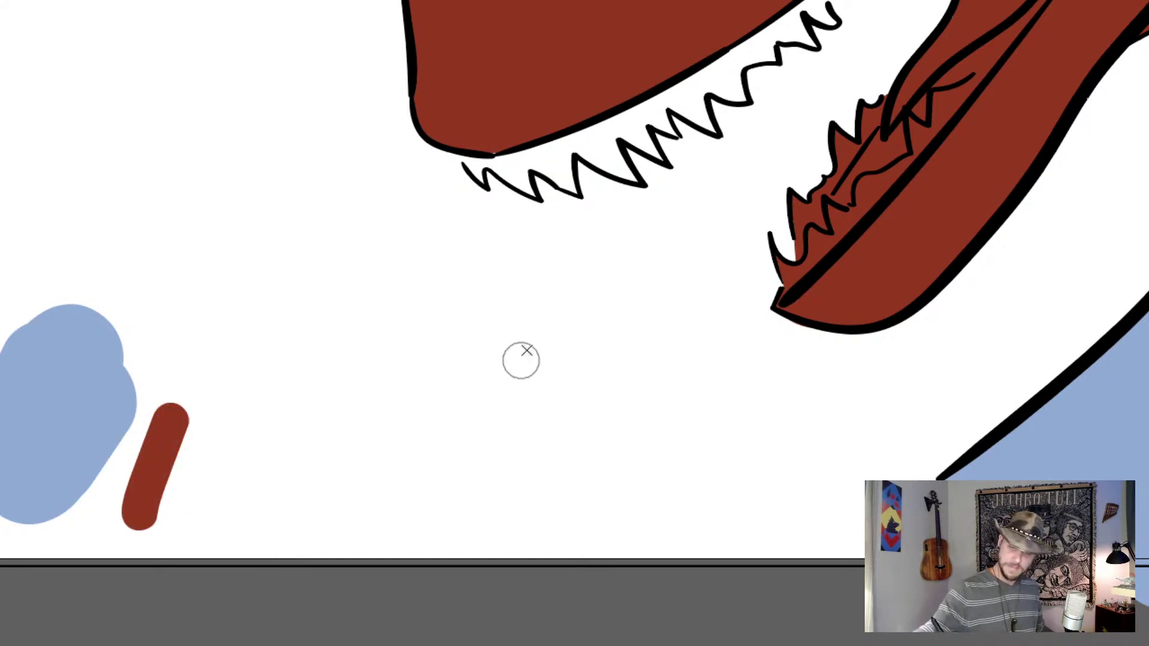
pyautogui.moveTo(500, 157); pyautogui.dragTo(570, 153)
pyautogui.moveTo(466, 157)
pyautogui.mouseDown()
pyautogui.moveTo(481, 147)
pyautogui.moveTo(533, 194)
pyautogui.moveTo(527, 163)
pyautogui.moveTo(516, 176)
pyautogui.moveTo(528, 137)
pyautogui.moveTo(536, 172)
pyautogui.moveTo(574, 191)
pyautogui.moveTo(567, 146)
pyautogui.moveTo(561, 184)
pyautogui.moveTo(577, 190)
pyautogui.moveTo(560, 129)
pyautogui.moveTo(556, 140)
pyautogui.moveTo(598, 160)
pyautogui.moveTo(586, 143)
pyautogui.moveTo(610, 138)
pyautogui.moveTo(614, 147)
pyautogui.moveTo(580, 137)
pyautogui.moveTo(605, 122)
pyautogui.moveTo(616, 139)
pyautogui.moveTo(575, 161)
pyautogui.mouseUp()
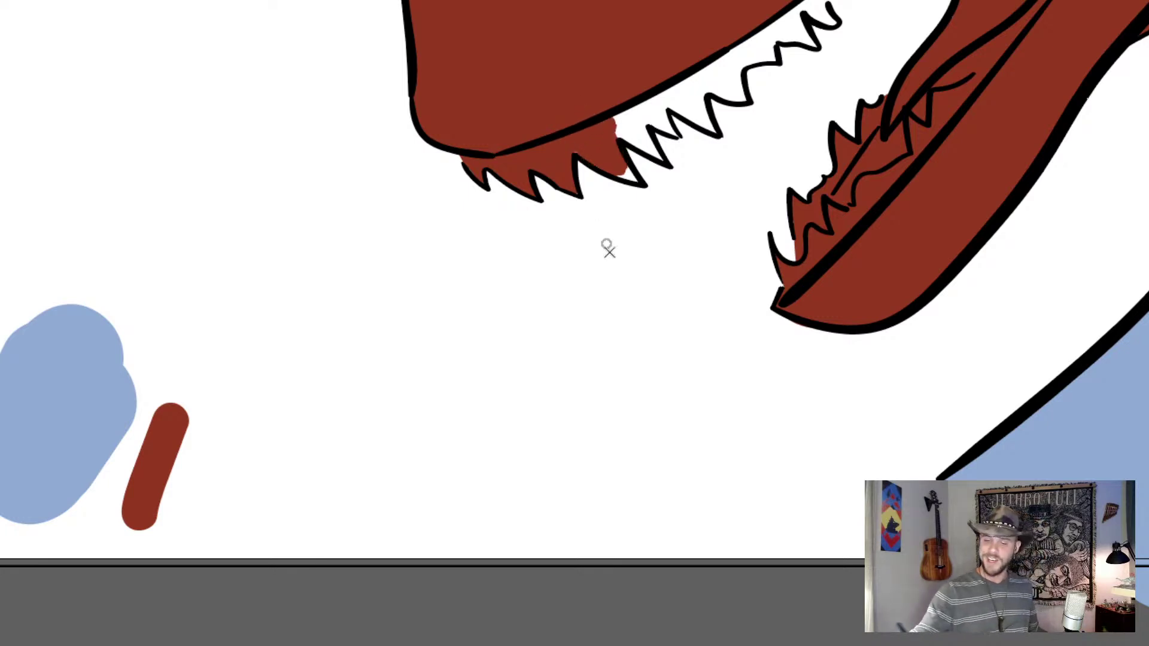
pyautogui.moveTo(919, 32)
pyautogui.mouseDown()
pyautogui.moveTo(833, 154)
pyautogui.moveTo(692, 308)
pyautogui.moveTo(669, 313)
pyautogui.mouseUp()
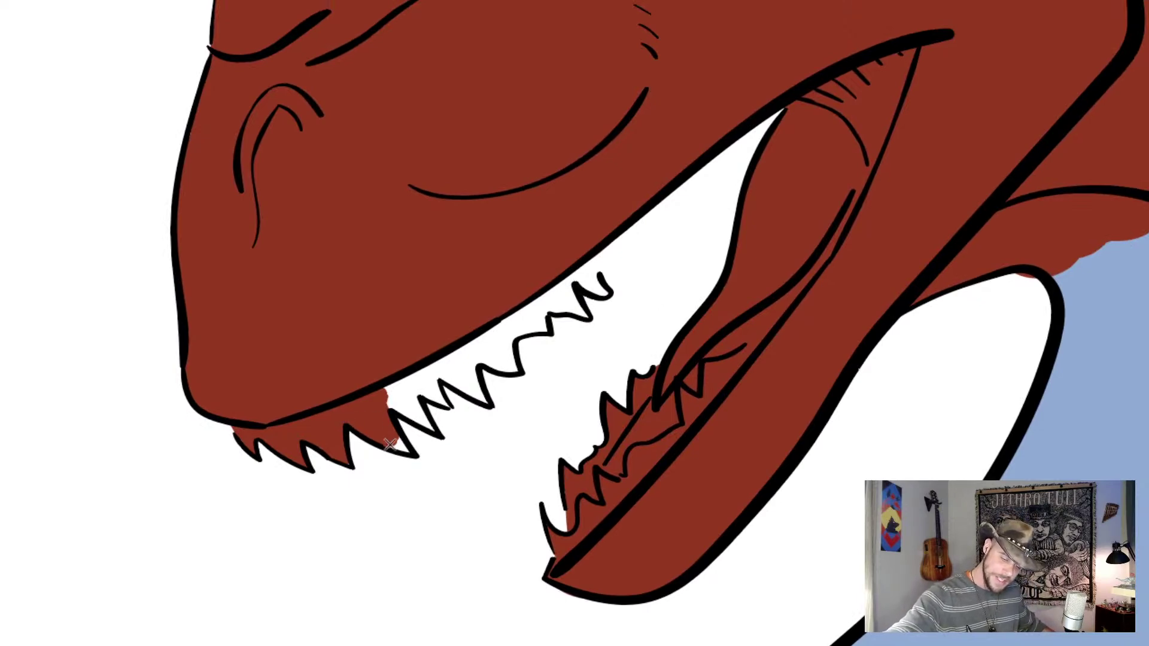
pyautogui.moveTo(390, 395)
pyautogui.mouseDown()
pyautogui.moveTo(390, 406)
pyautogui.moveTo(388, 395)
pyautogui.moveTo(440, 383)
pyautogui.mouseUp()
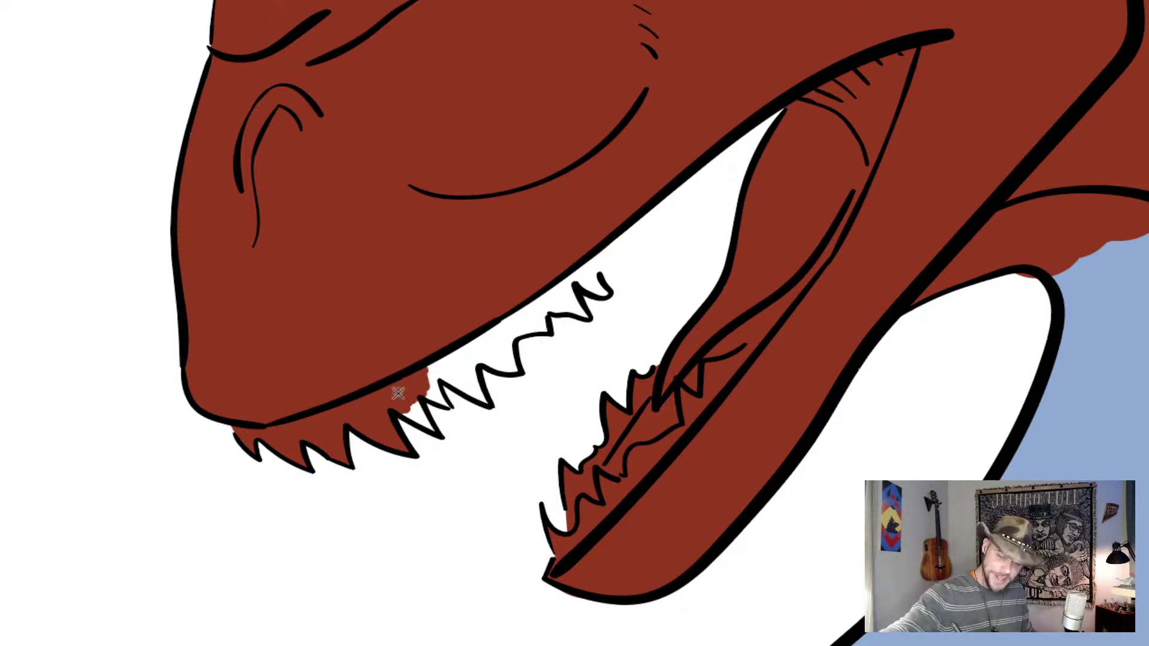
pyautogui.moveTo(406, 418)
pyautogui.mouseDown()
pyautogui.moveTo(431, 429)
pyautogui.moveTo(414, 392)
pyautogui.moveTo(438, 393)
pyautogui.moveTo(411, 404)
pyautogui.moveTo(431, 390)
pyautogui.moveTo(403, 380)
pyautogui.moveTo(428, 368)
pyautogui.moveTo(422, 388)
pyautogui.moveTo(442, 403)
pyautogui.moveTo(445, 370)
pyautogui.mouseUp()
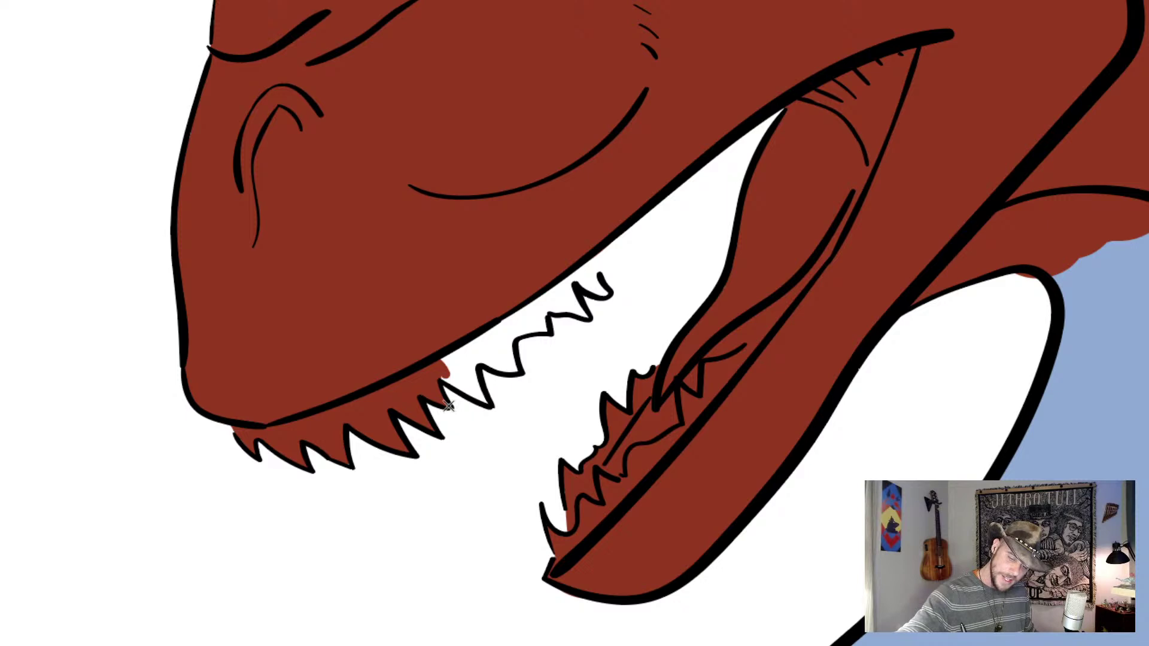
pyautogui.moveTo(443, 379)
pyautogui.mouseDown()
pyautogui.moveTo(471, 394)
pyautogui.moveTo(442, 376)
pyautogui.moveTo(463, 389)
pyautogui.moveTo(443, 364)
pyautogui.moveTo(473, 357)
pyautogui.mouseUp()
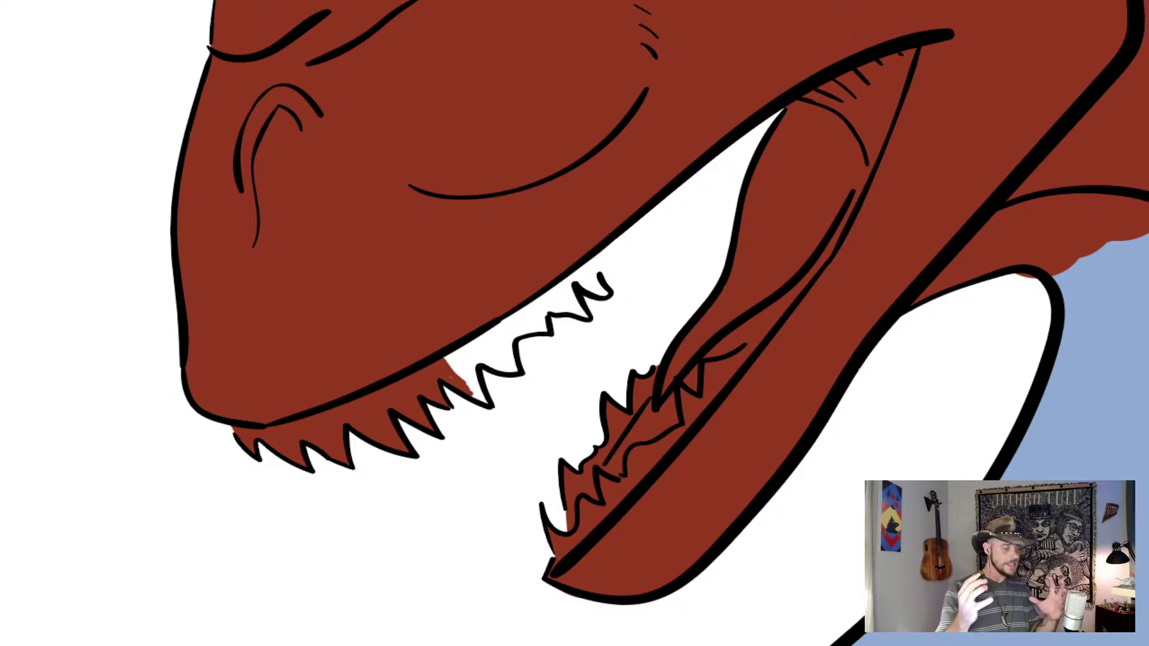
# - Fill the remaining upper teeth with dark red, up to the last tooth toward the mouth corner
pyautogui.moveTo(421, 358)
pyautogui.mouseDown()
pyautogui.moveTo(460, 383)
pyautogui.moveTo(455, 362)
pyautogui.moveTo(471, 374)
pyautogui.moveTo(476, 354)
pyautogui.moveTo(479, 396)
pyautogui.moveTo(465, 350)
pyautogui.moveTo(491, 344)
pyautogui.moveTo(510, 287)
pyautogui.mouseUp()
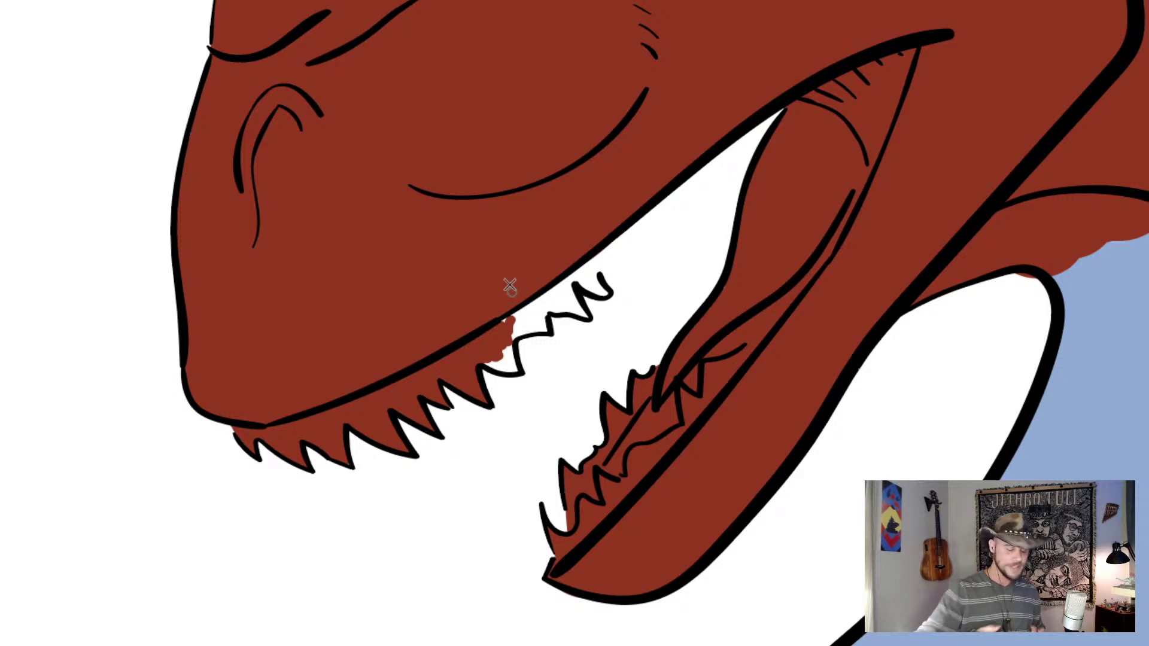
pyautogui.moveTo(489, 359)
pyautogui.mouseDown()
pyautogui.moveTo(514, 371)
pyautogui.moveTo(503, 328)
pyautogui.moveTo(551, 293)
pyautogui.moveTo(506, 329)
pyautogui.moveTo(541, 331)
pyautogui.moveTo(542, 312)
pyautogui.moveTo(526, 332)
pyautogui.mouseUp()
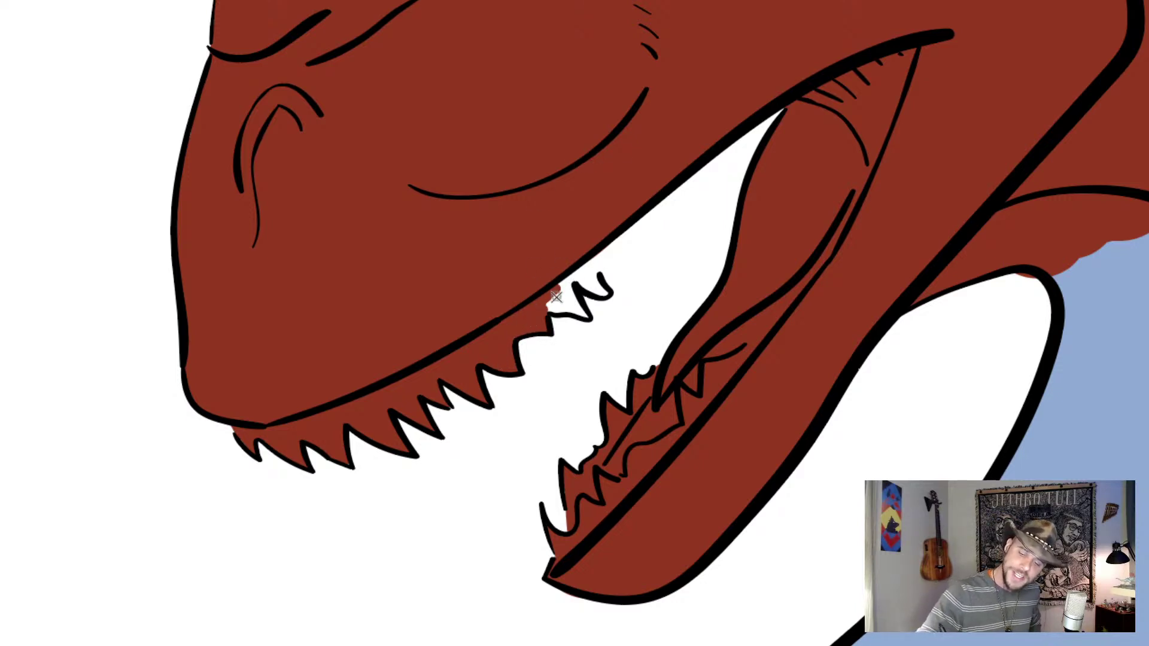
pyautogui.moveTo(557, 297)
pyautogui.mouseDown()
pyautogui.moveTo(549, 304)
pyautogui.moveTo(556, 286)
pyautogui.moveTo(575, 298)
pyautogui.moveTo(557, 310)
pyautogui.moveTo(583, 314)
pyautogui.moveTo(578, 284)
pyautogui.mouseUp()
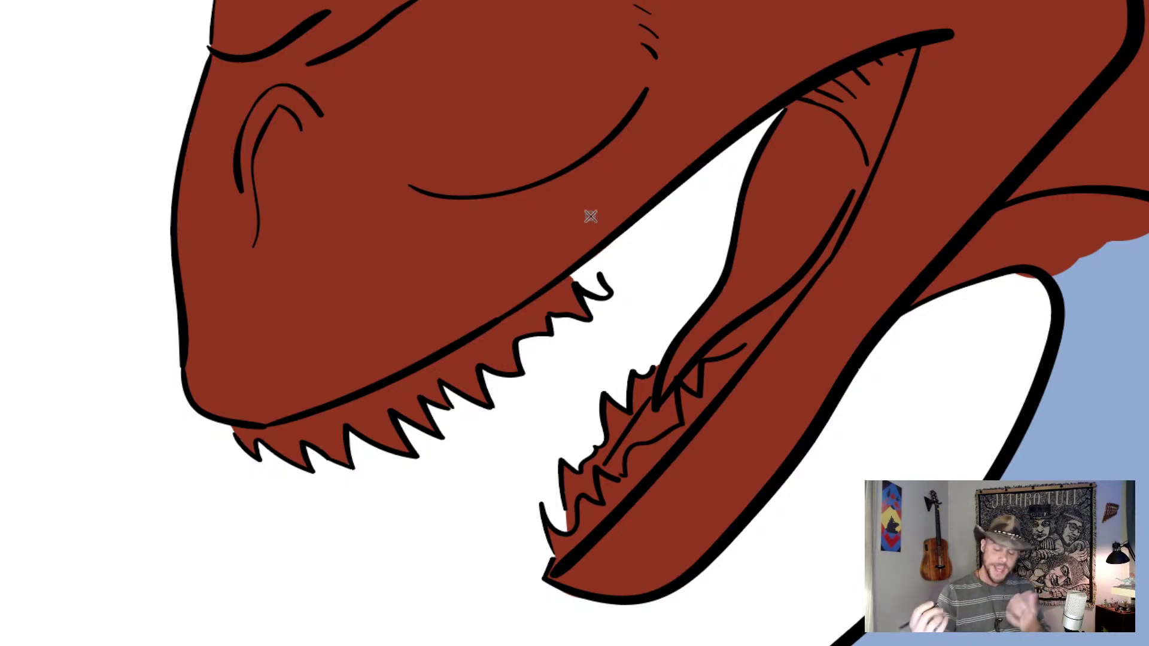
pyautogui.moveTo(590, 282)
pyautogui.mouseDown()
pyautogui.moveTo(578, 280)
pyautogui.moveTo(594, 286)
pyautogui.moveTo(590, 263)
pyautogui.moveTo(591, 278)
pyautogui.mouseUp()
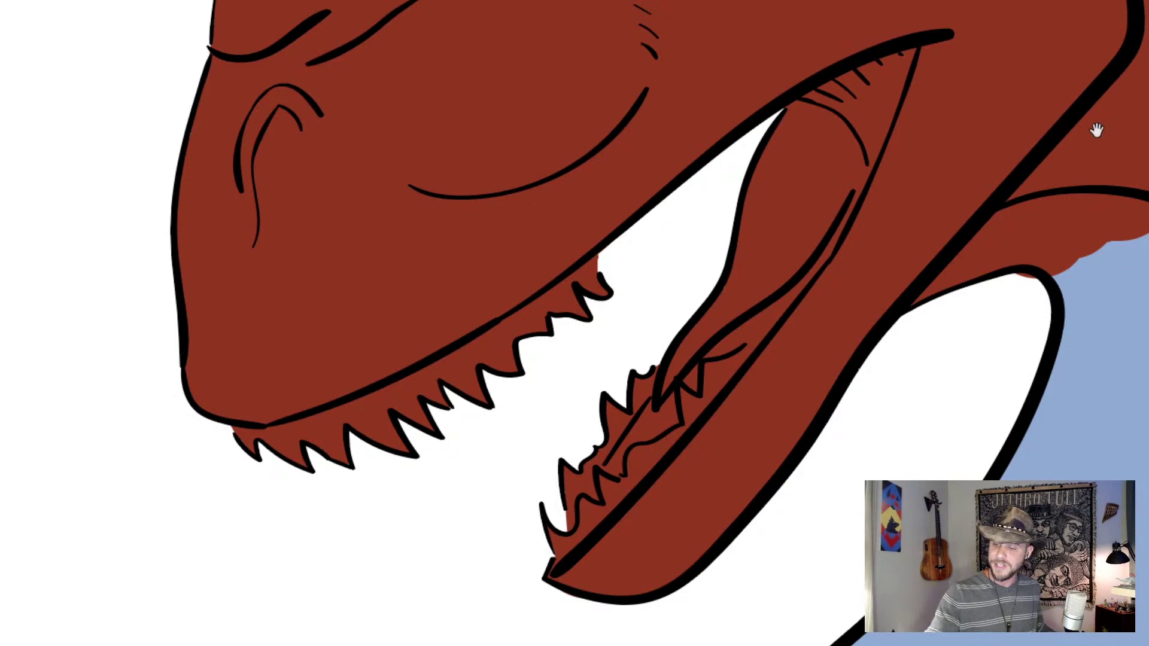
pyautogui.moveTo(1095, 122)
pyautogui.mouseDown()
pyautogui.moveTo(1025, 218)
pyautogui.moveTo(901, 338)
pyautogui.mouseUp()
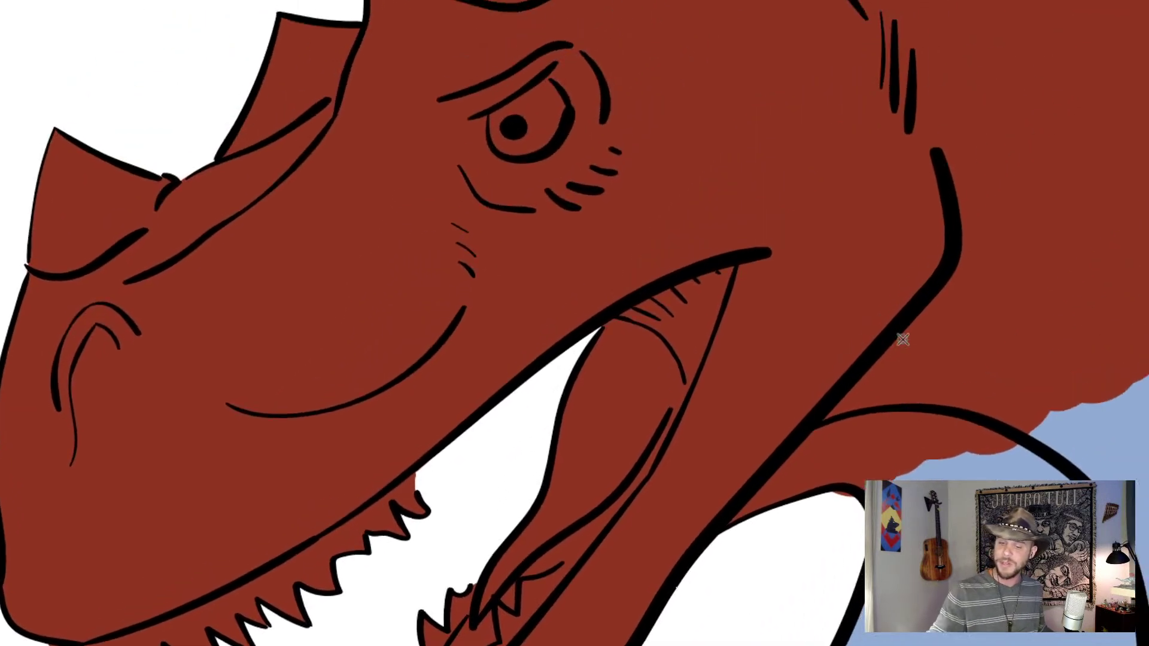
pyautogui.hscroll(10, 903, 339)
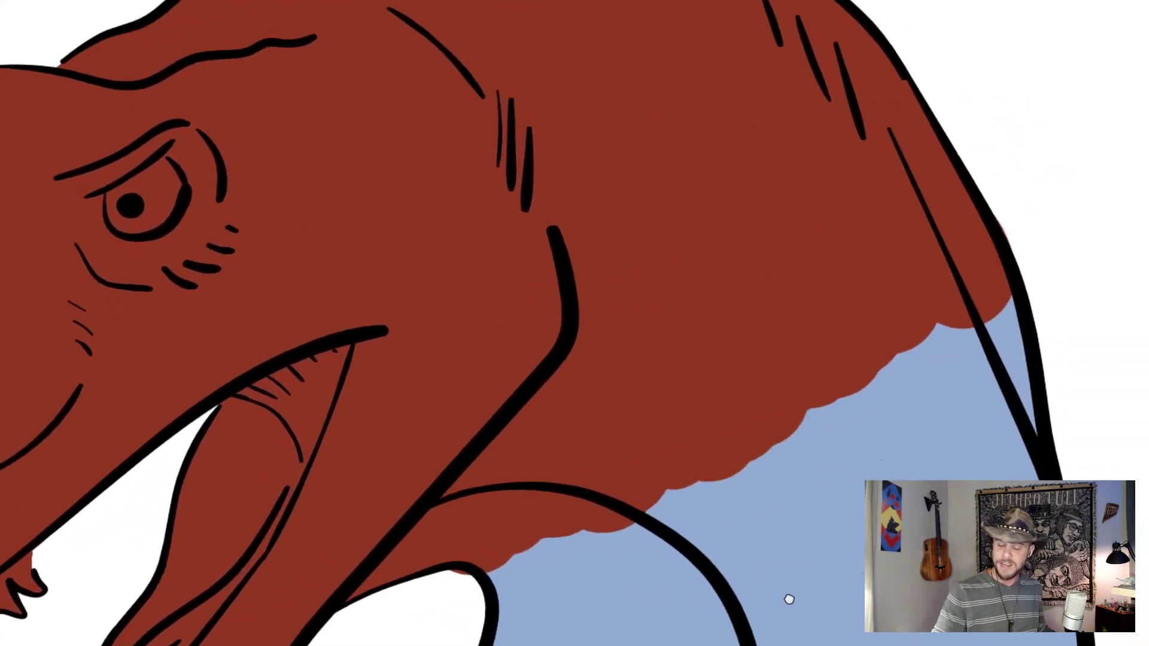
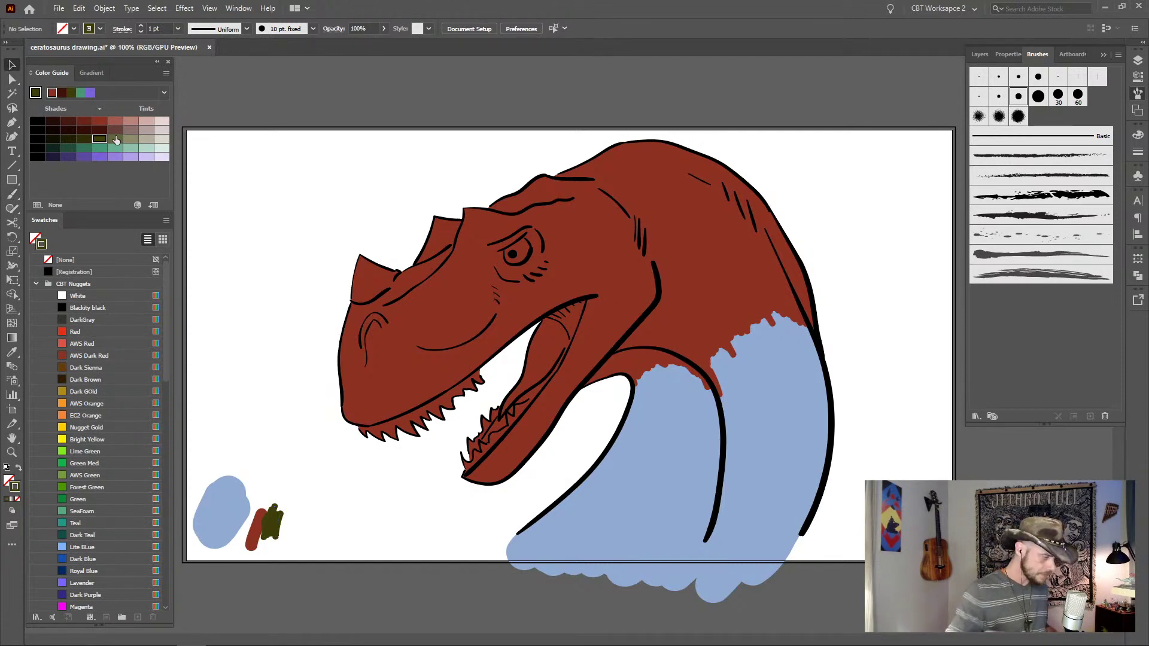
pyautogui.click(980, 54)
pyautogui.click(1041, 54)
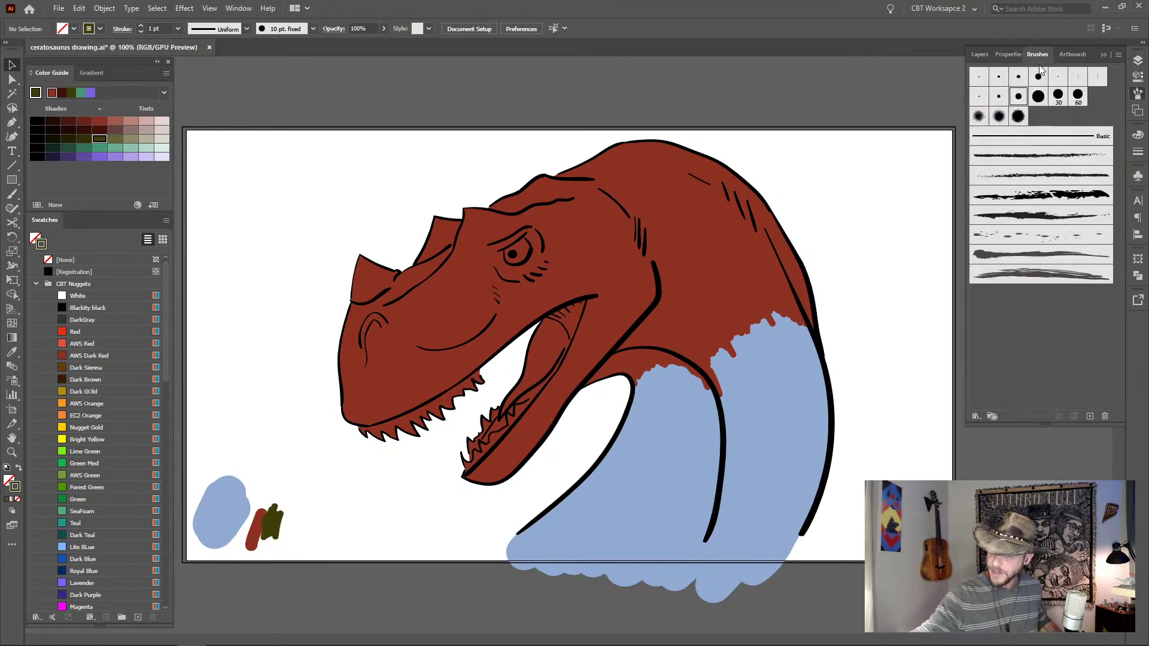
pyautogui.click(999, 77)
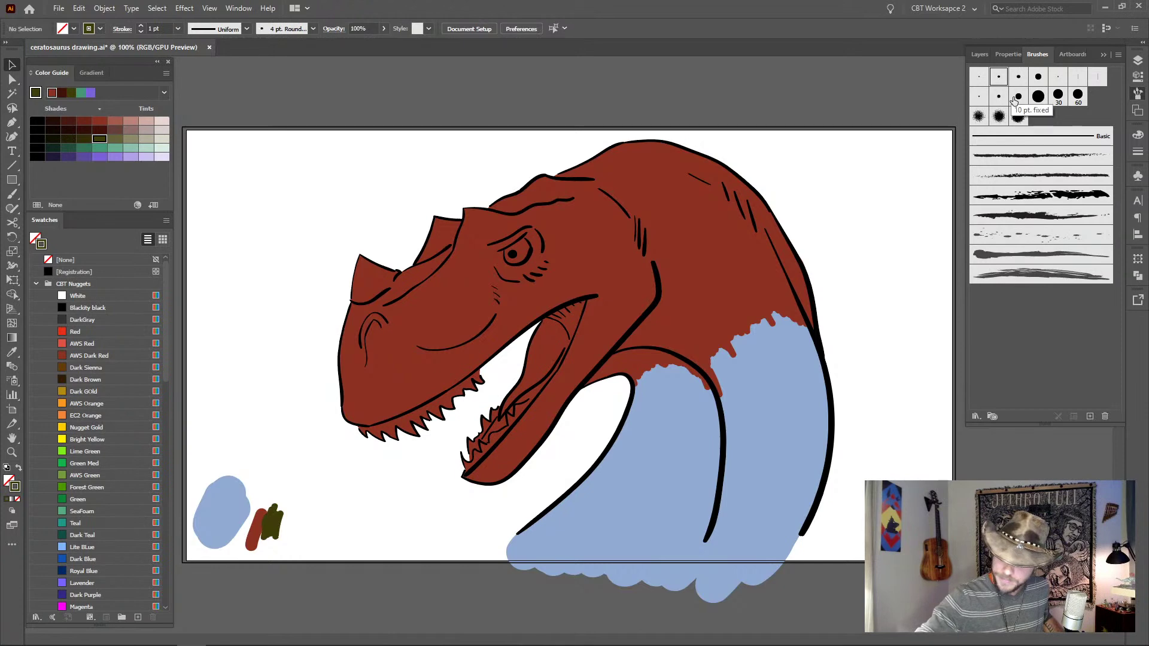
pyautogui.moveTo(362, 287); pyautogui.dragTo(359, 265)
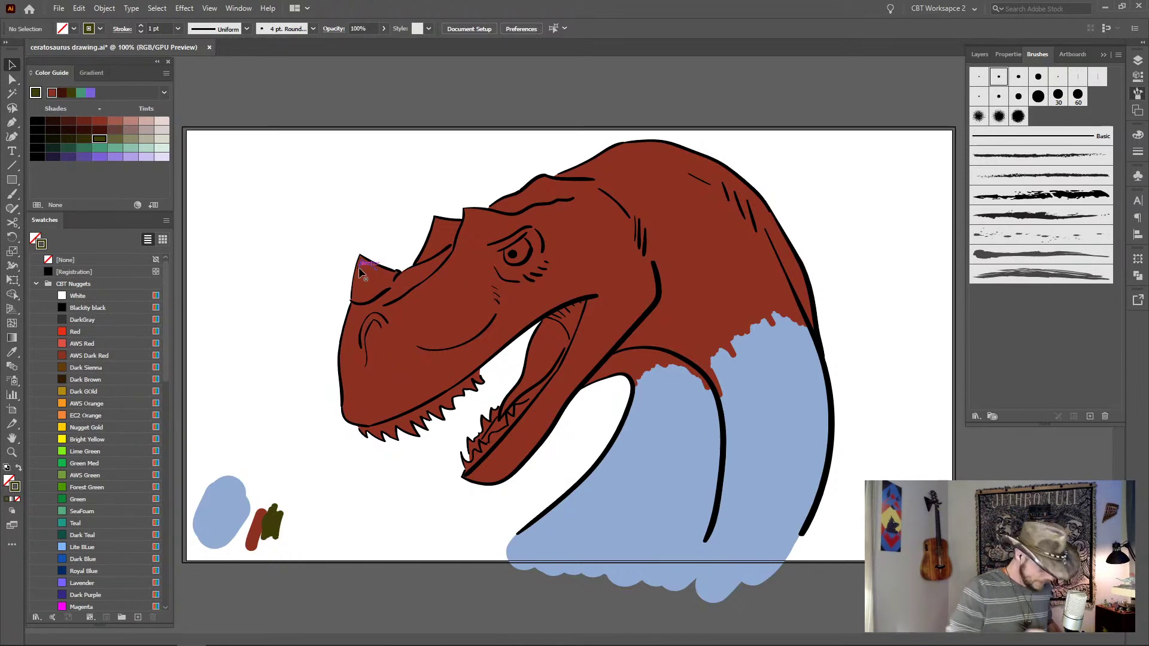
pyautogui.hotkey('ctrl', '=')
pyautogui.hotkey('ctrl', '=')
pyautogui.moveTo(322, 372); pyautogui.dragTo(529, 442)
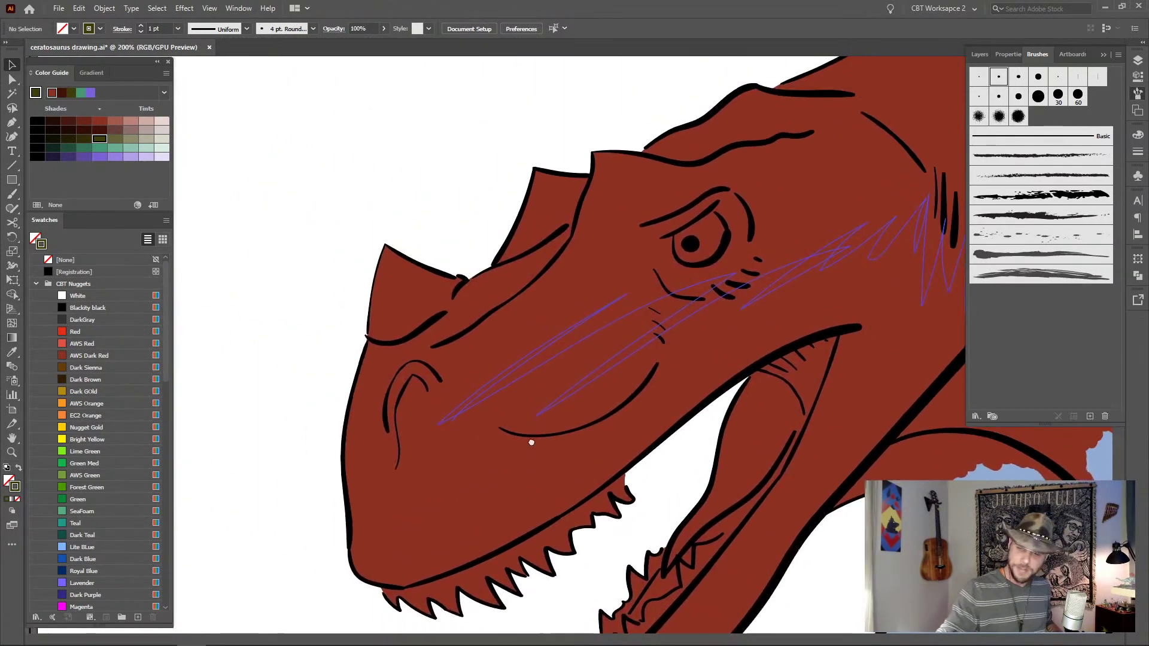
pyautogui.hotkey('ctrl', 'z')
# - Group all the colour strokes on the C1 layer and lock the group
pyautogui.click(984, 51)
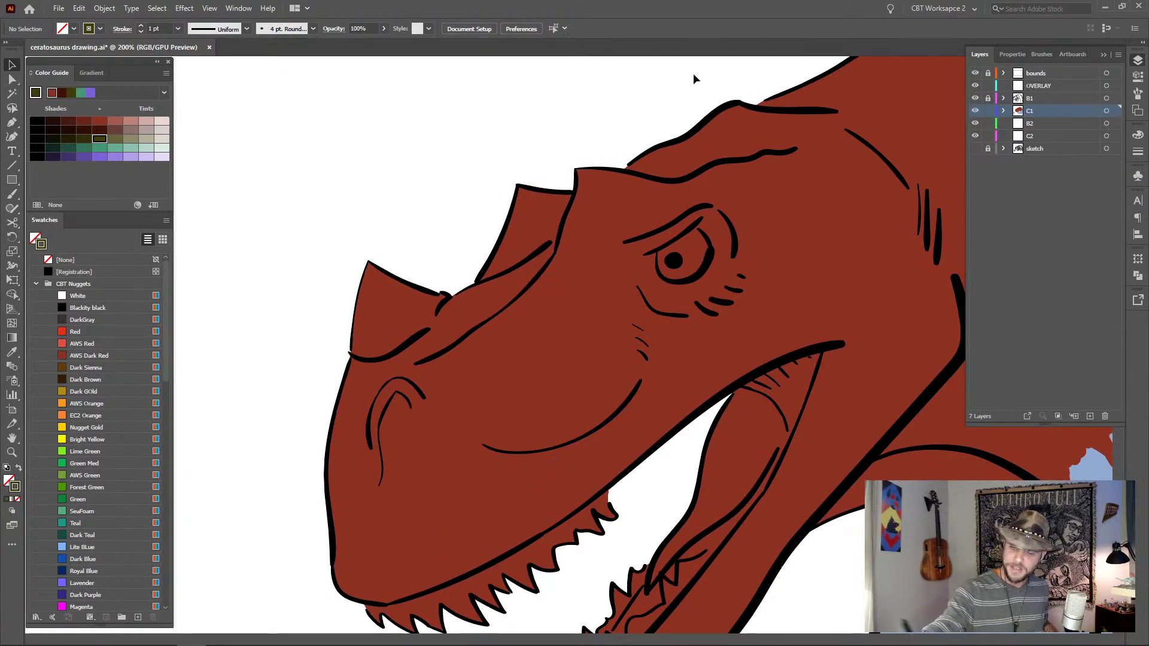
pyautogui.click(1004, 111)
pyautogui.click(1100, 111)
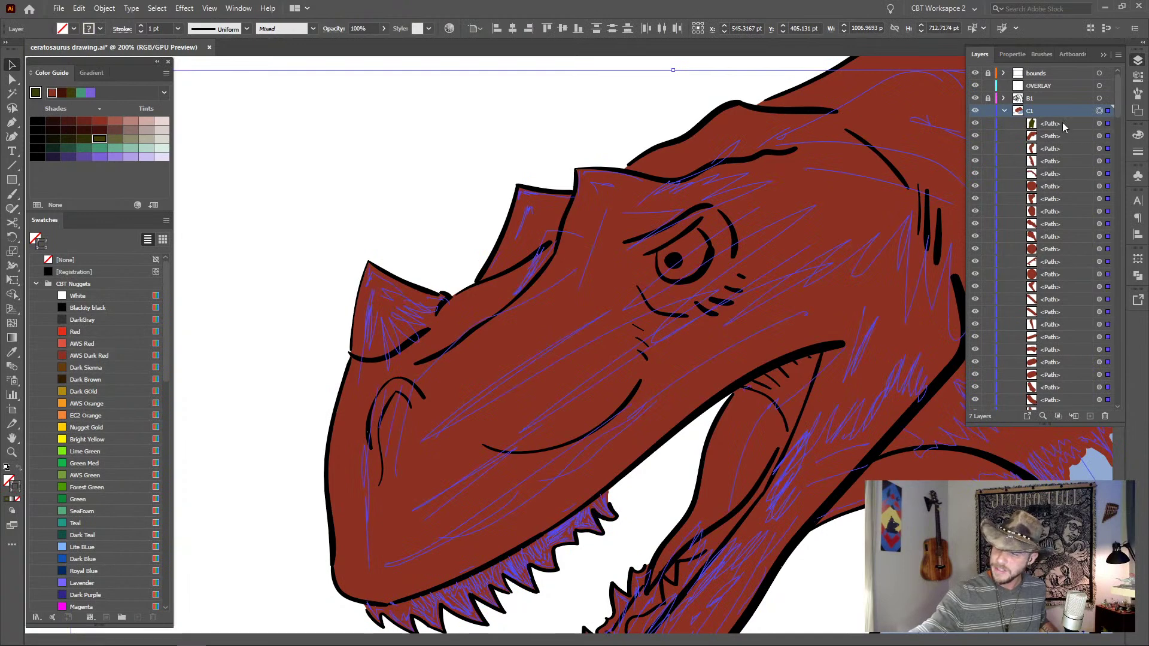
pyautogui.click(1100, 124)
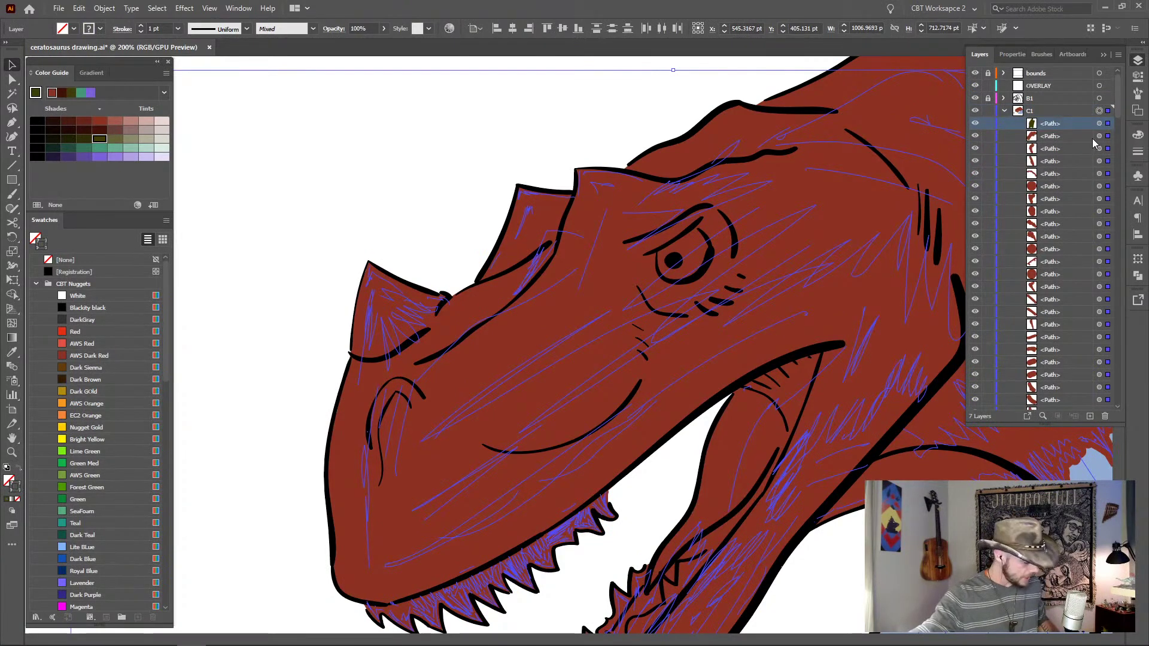
pyautogui.hotkey('ctrl', 'g')
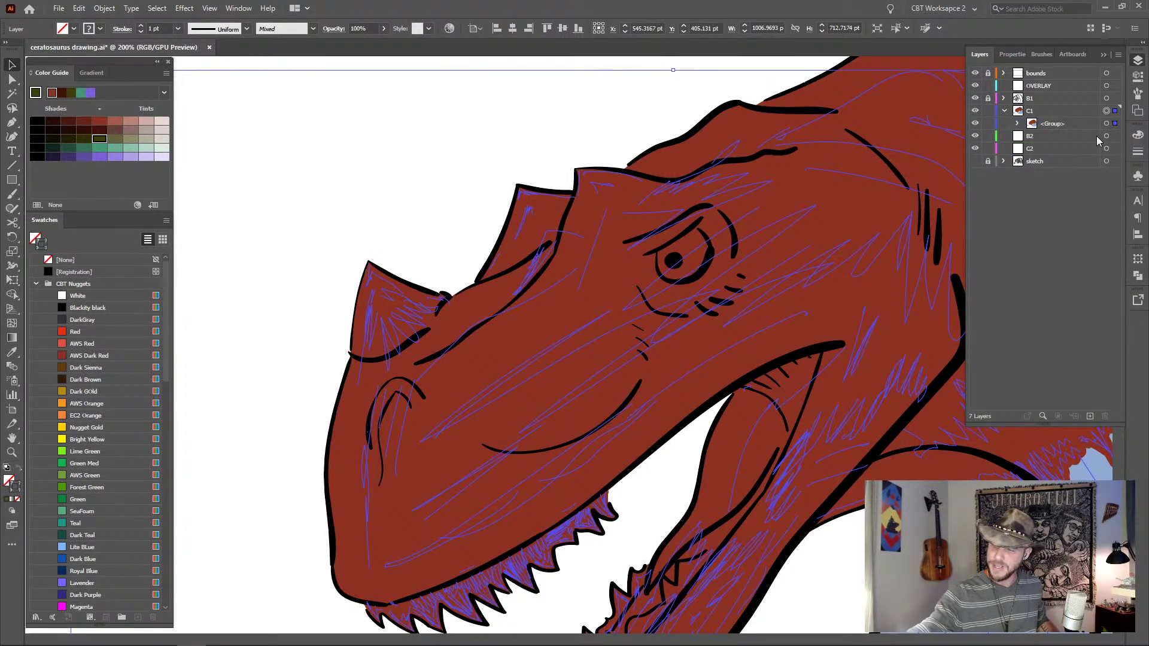
pyautogui.click(989, 123)
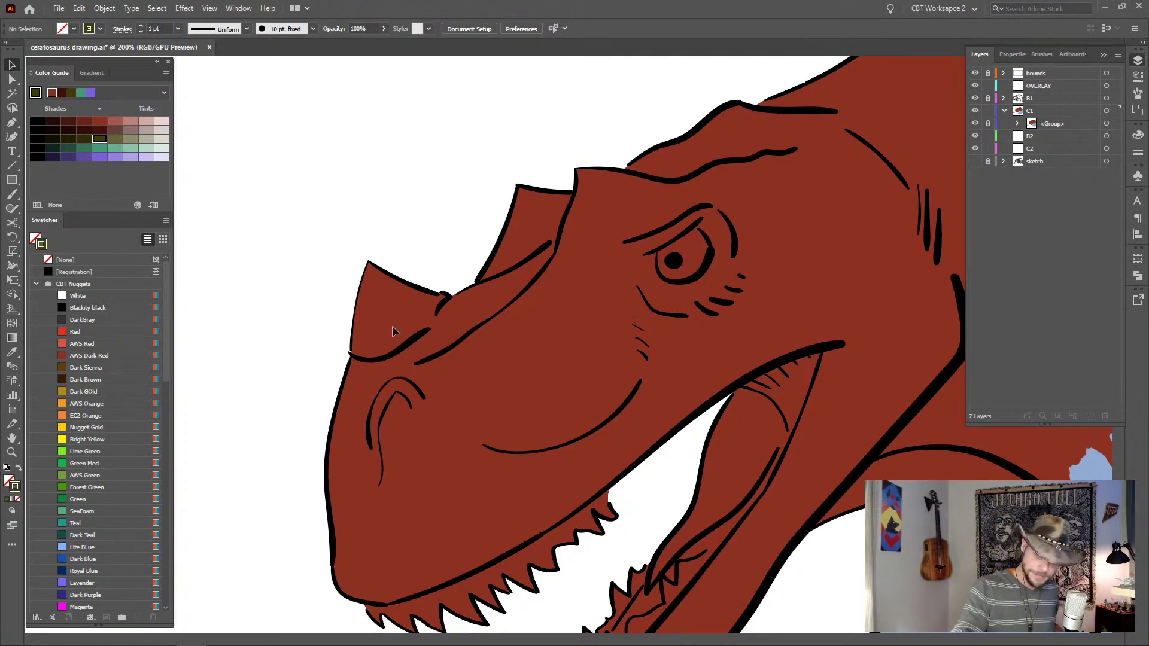
# - Paint the front nose horn dark olive with the 10 pt. fixed brush, filling it up to its tip
pyautogui.press('b')
pyautogui.moveTo(372, 305)
pyautogui.mouseDown()
pyautogui.moveTo(379, 332)
pyautogui.moveTo(403, 339)
pyautogui.mouseUp()
pyautogui.moveTo(394, 330)
pyautogui.mouseDown()
pyautogui.moveTo(364, 302)
pyautogui.moveTo(370, 272)
pyautogui.moveTo(356, 352)
pyautogui.moveTo(368, 334)
pyautogui.moveTo(367, 350)
pyautogui.moveTo(381, 353)
pyautogui.moveTo(427, 327)
pyautogui.moveTo(377, 345)
pyautogui.moveTo(428, 322)
pyautogui.moveTo(440, 299)
pyautogui.moveTo(407, 321)
pyautogui.moveTo(416, 317)
pyautogui.moveTo(380, 285)
pyautogui.moveTo(407, 298)
pyautogui.moveTo(377, 277)
pyautogui.moveTo(432, 308)
pyautogui.mouseUp()
pyautogui.hotkey('ctrl', '+')
pyautogui.hotkey('ctrl', '+')
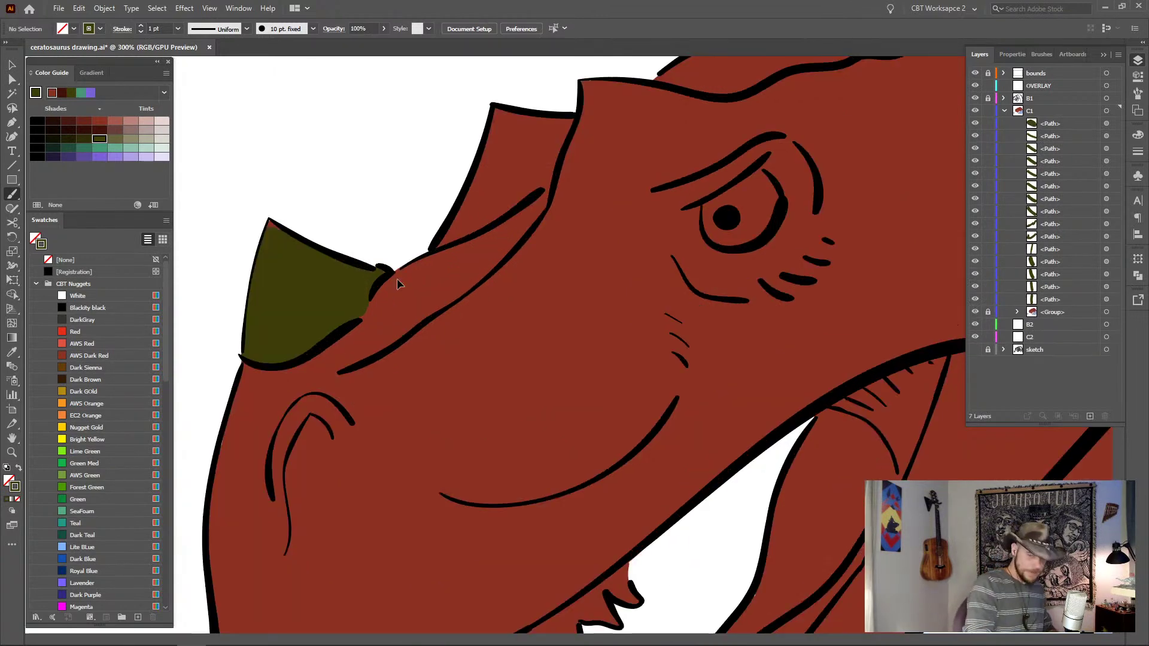
pyautogui.moveTo(361, 357); pyautogui.dragTo(505, 405)
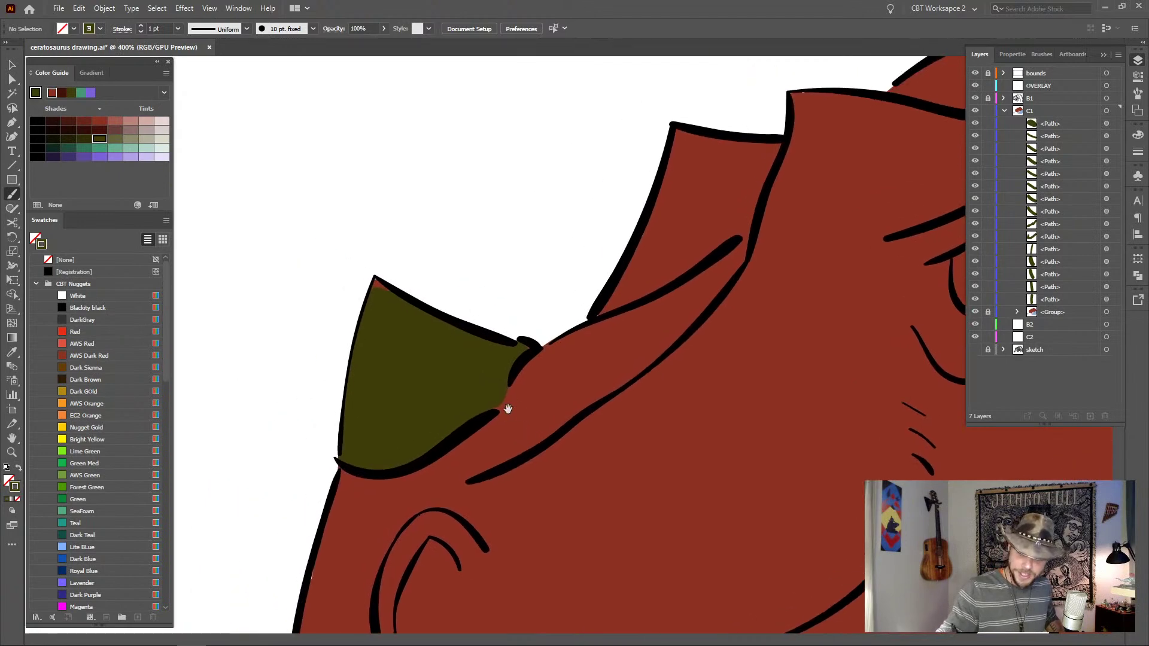
pyautogui.moveTo(377, 303)
pyautogui.mouseDown()
pyautogui.moveTo(375, 289)
pyautogui.moveTo(383, 297)
pyautogui.mouseUp()
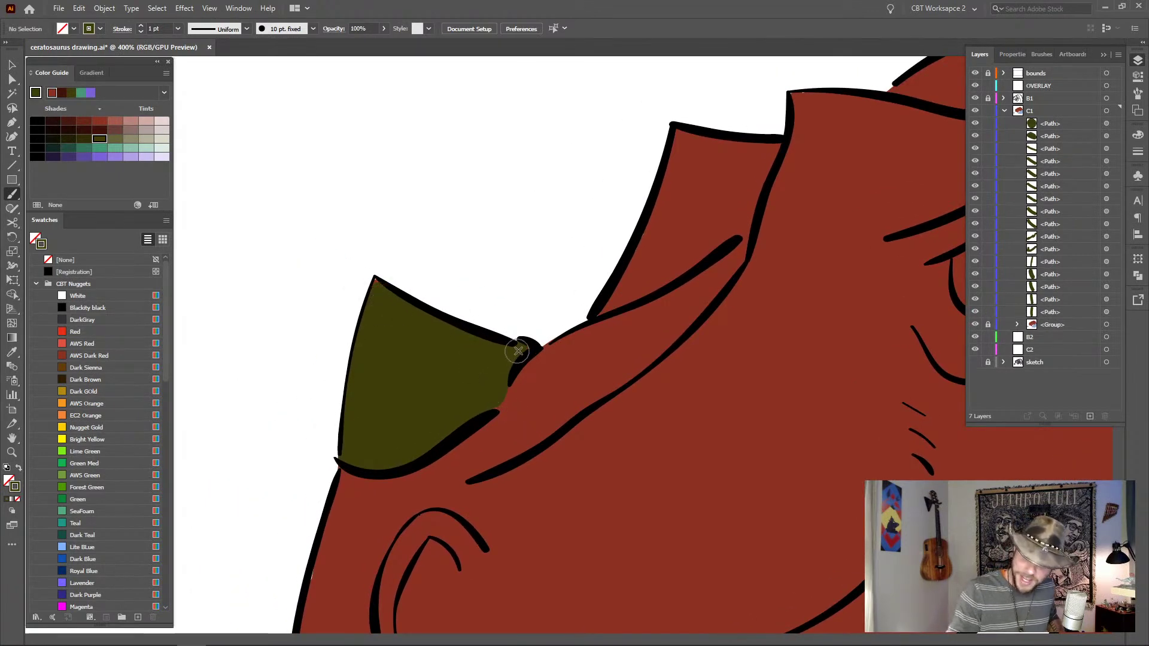
# - Switch the Paintbrush to the 4 pt. Round brush and bring the colour samples into view
pyautogui.click(1042, 55)
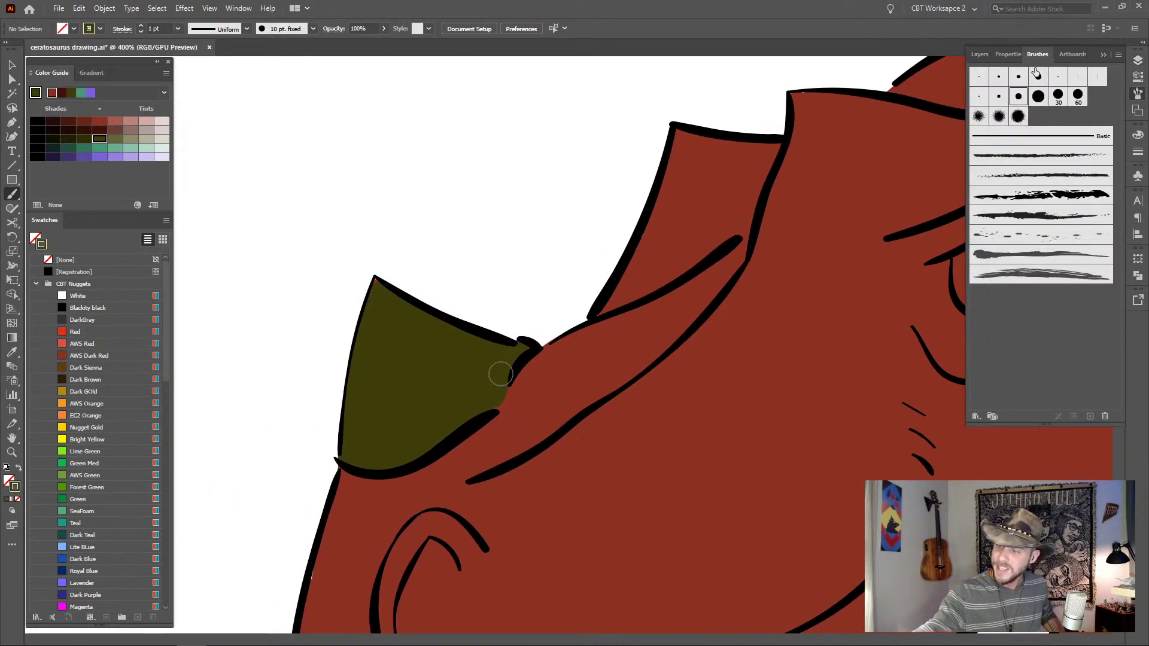
pyautogui.click(999, 77)
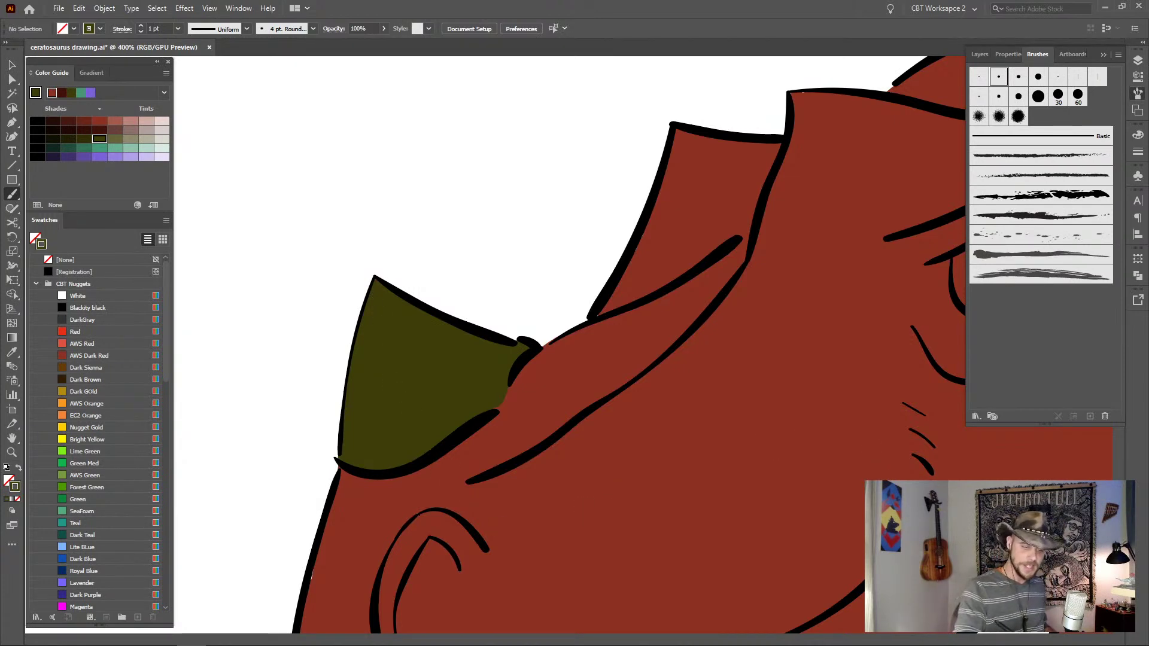
pyautogui.moveTo(355, 598); pyautogui.dragTo(559, 249)
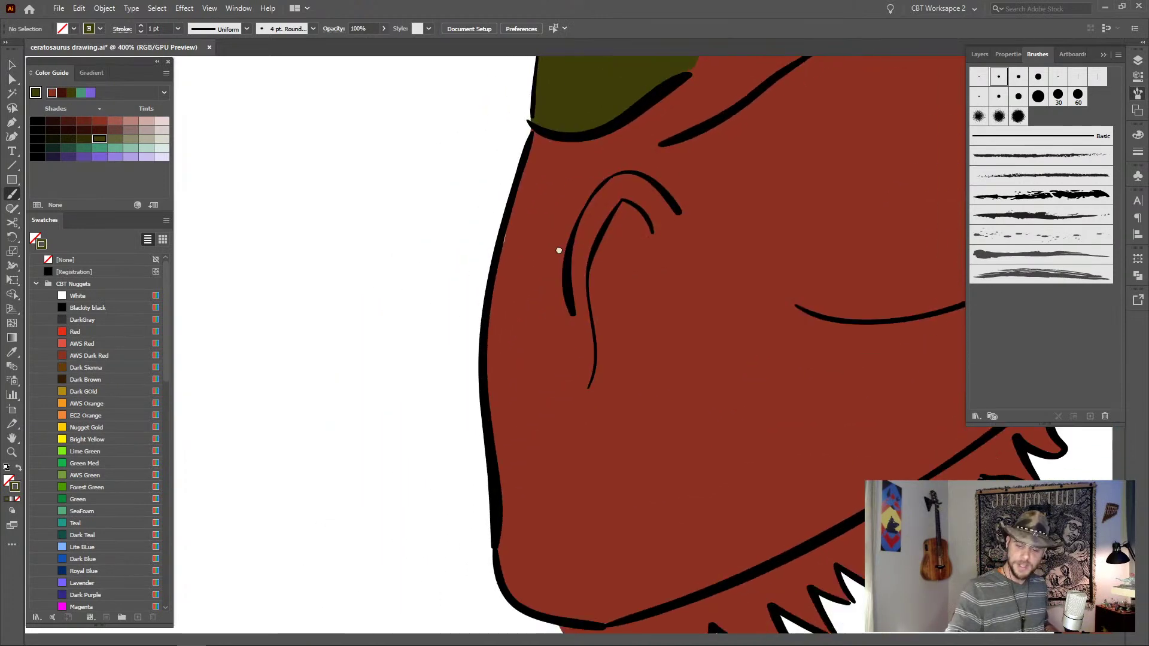
pyautogui.scroll(-10, 428, 572)
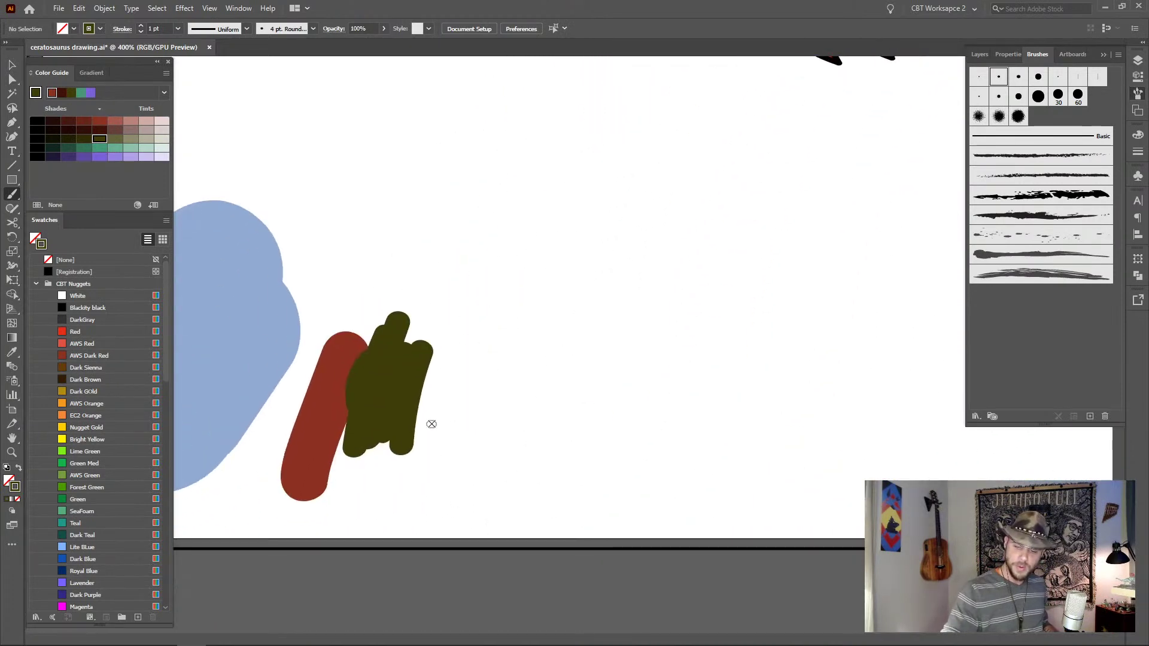
pyautogui.click(147, 141)
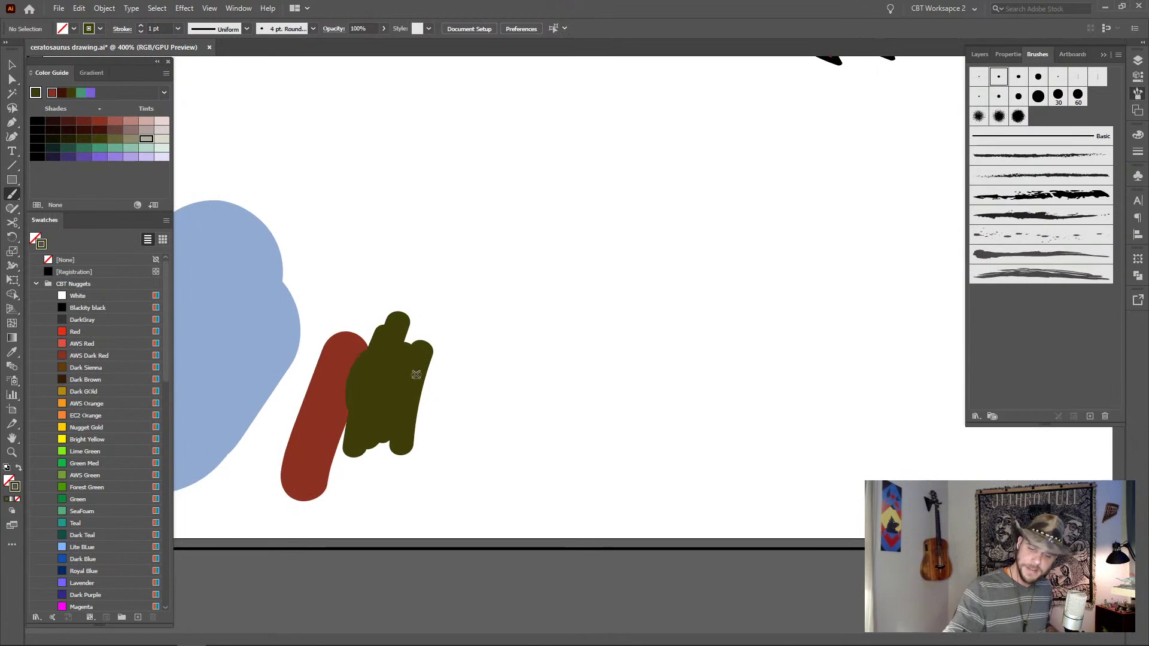
pyautogui.moveTo(408, 321); pyautogui.dragTo(416, 308)
pyautogui.hotkey('ctrl', 'z')
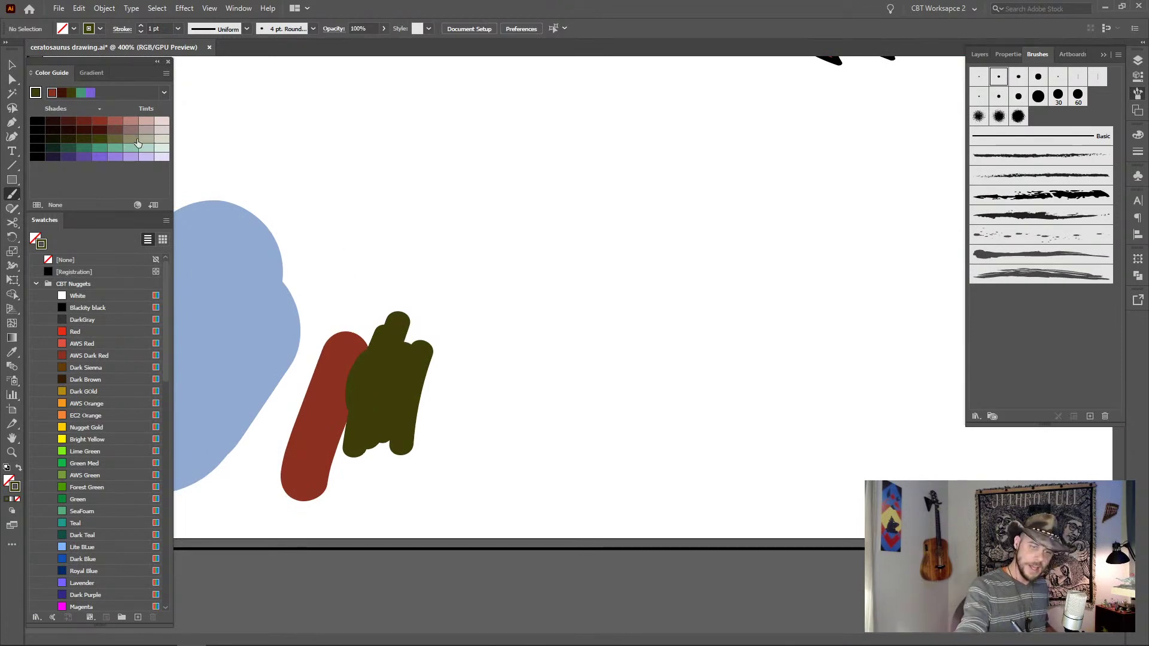
# - Paint a light olive-grey tint sample over the upper end of the dark olive sample and a darker olive shade over its lower end
pyautogui.click(146, 139)
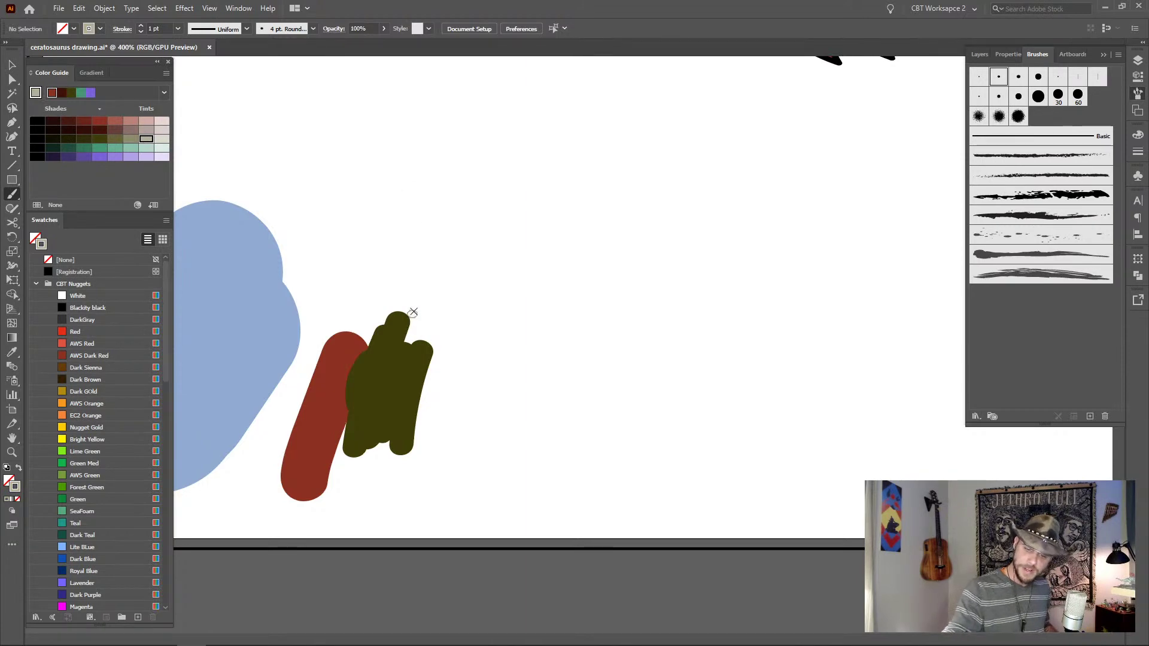
pyautogui.moveTo(414, 311)
pyautogui.mouseDown()
pyautogui.moveTo(404, 355)
pyautogui.moveTo(424, 312)
pyautogui.moveTo(434, 359)
pyautogui.moveTo(441, 305)
pyautogui.mouseUp()
pyautogui.click(83, 140)
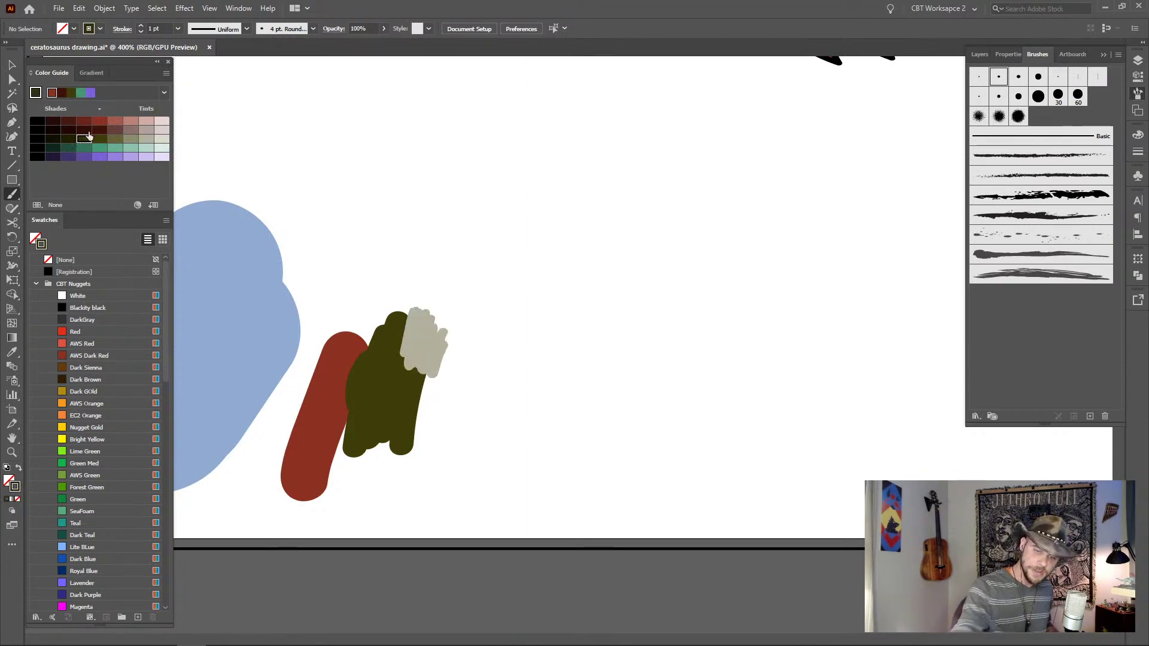
pyautogui.moveTo(362, 470)
pyautogui.mouseDown()
pyautogui.moveTo(380, 421)
pyautogui.moveTo(402, 461)
pyautogui.moveTo(434, 398)
pyautogui.mouseUp()
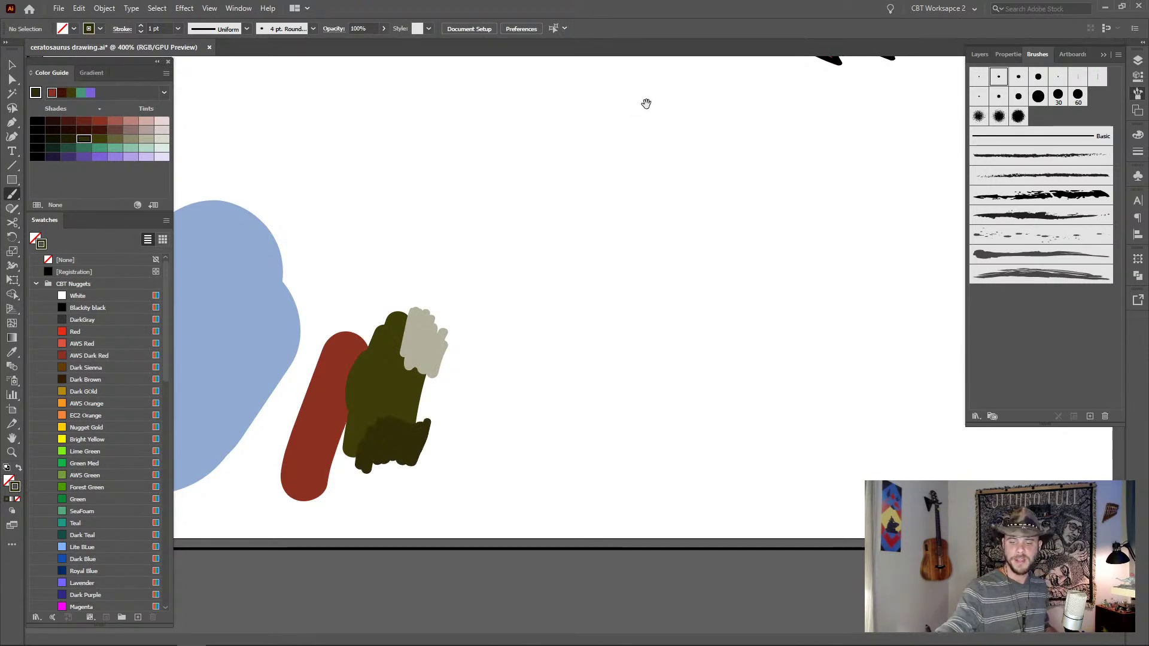
pyautogui.moveTo(646, 104); pyautogui.dragTo(523, 482)
pyautogui.moveTo(723, 178); pyautogui.dragTo(513, 452)
pyautogui.moveTo(577, 203); pyautogui.dragTo(567, 469)
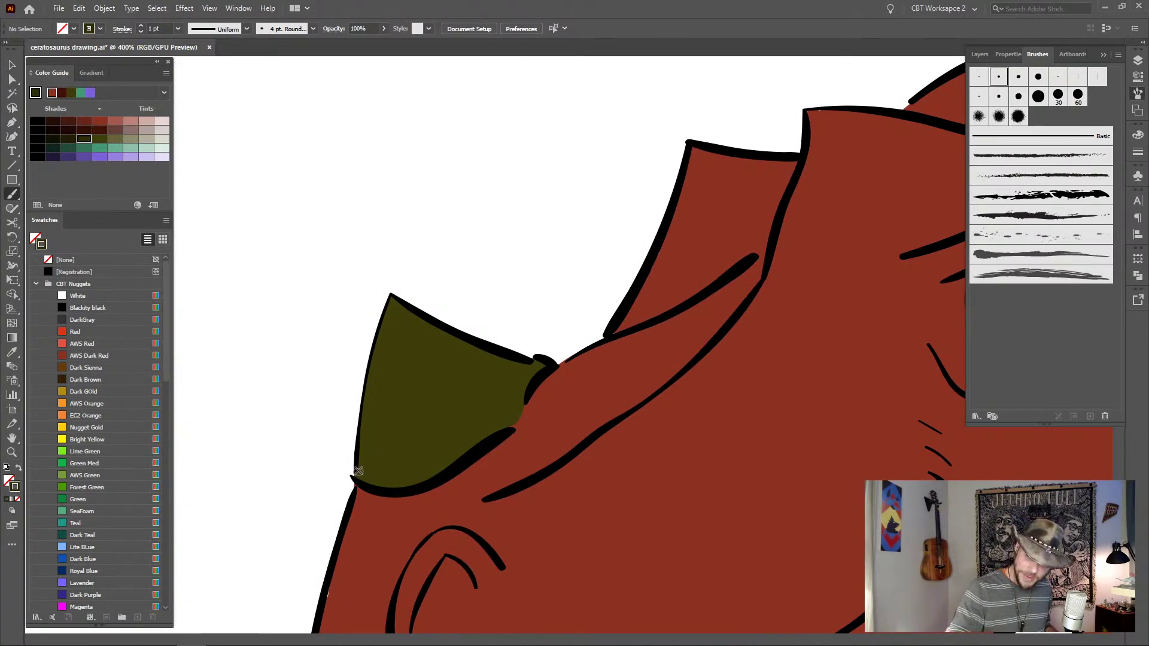
# - Shade the nose horn's front, base and back edges with the darker olive and add dark streaks running up from its base
pyautogui.moveTo(360, 458); pyautogui.dragTo(360, 443)
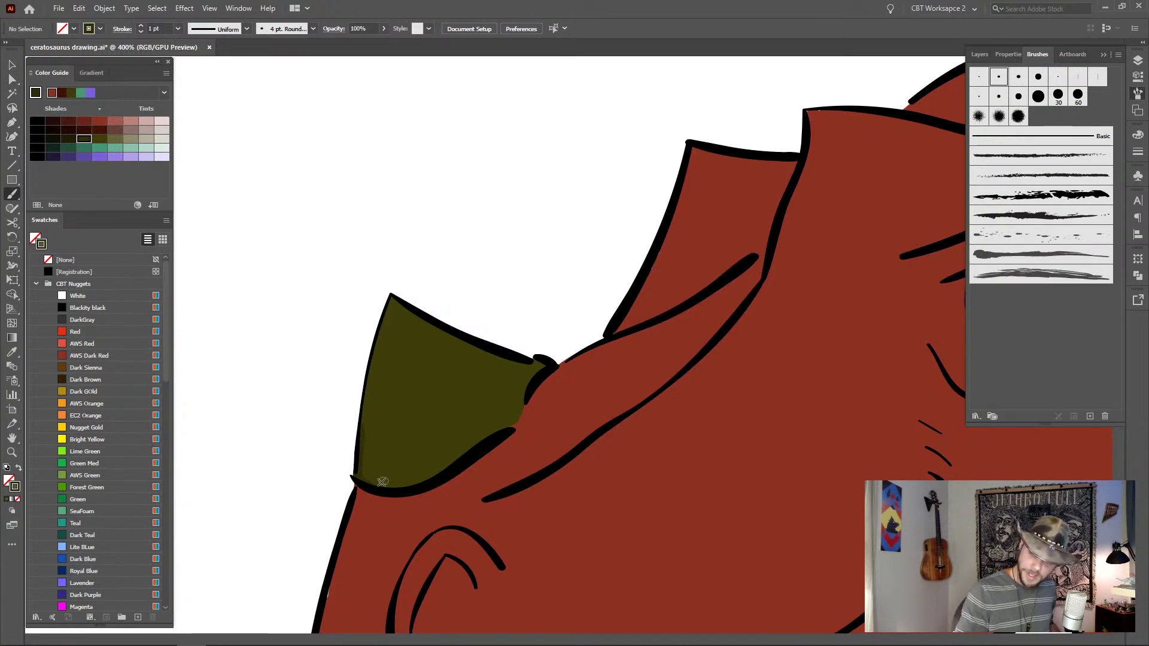
pyautogui.moveTo(361, 479)
pyautogui.mouseDown()
pyautogui.moveTo(388, 483)
pyautogui.moveTo(463, 451)
pyautogui.moveTo(516, 406)
pyautogui.moveTo(537, 365)
pyautogui.mouseUp()
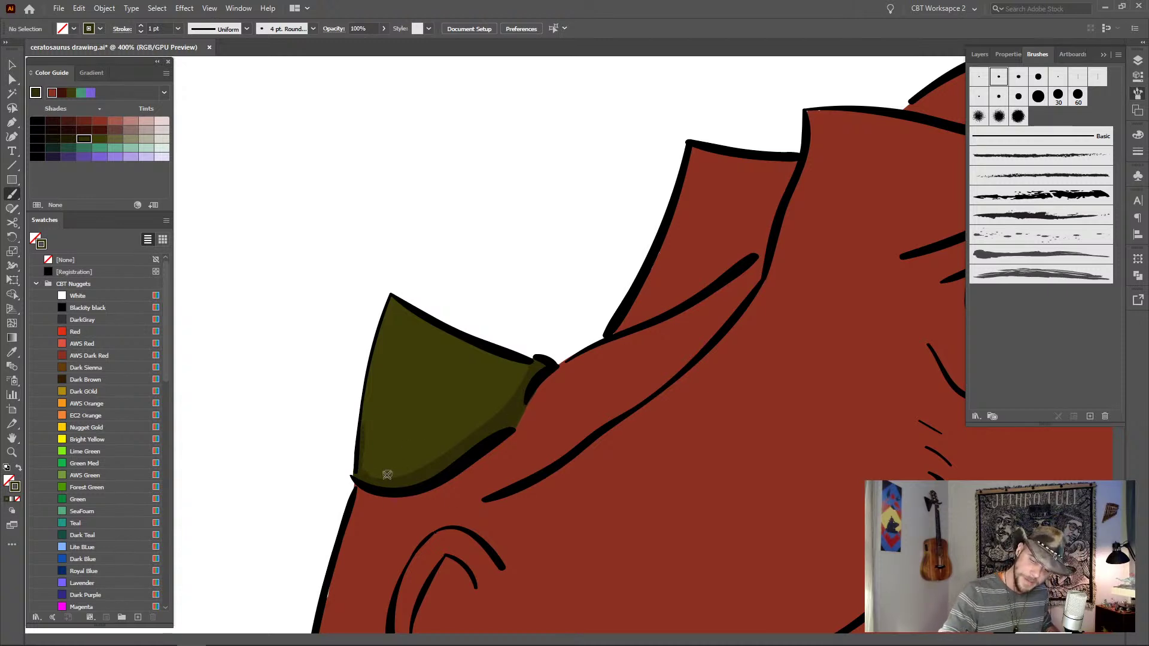
pyautogui.moveTo(406, 465)
pyautogui.mouseDown()
pyautogui.moveTo(410, 428)
pyautogui.moveTo(437, 470)
pyautogui.moveTo(449, 453)
pyautogui.moveTo(418, 441)
pyautogui.mouseUp()
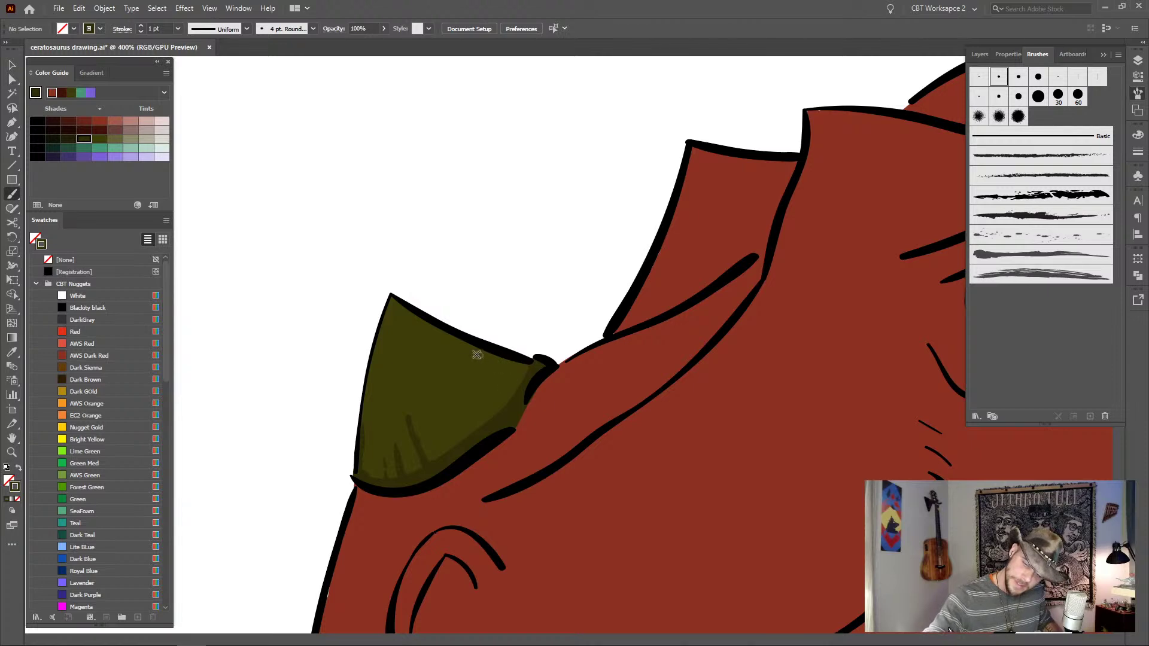
pyautogui.moveTo(482, 357)
pyautogui.mouseDown()
pyautogui.moveTo(530, 371)
pyautogui.moveTo(512, 412)
pyautogui.moveTo(465, 370)
pyautogui.moveTo(500, 413)
pyautogui.mouseUp()
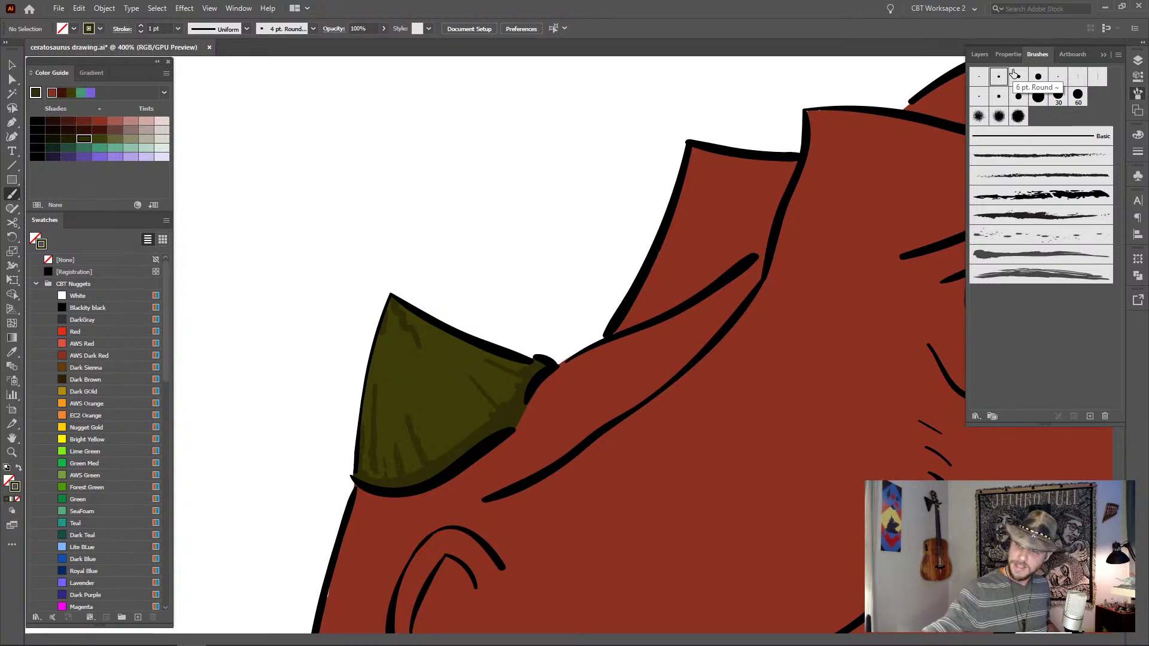
# - Texture the nose horn with dark olive specks and spots, using the 2 pt., 6 pt. and 4 pt. Round brushes
pyautogui.click(980, 76)
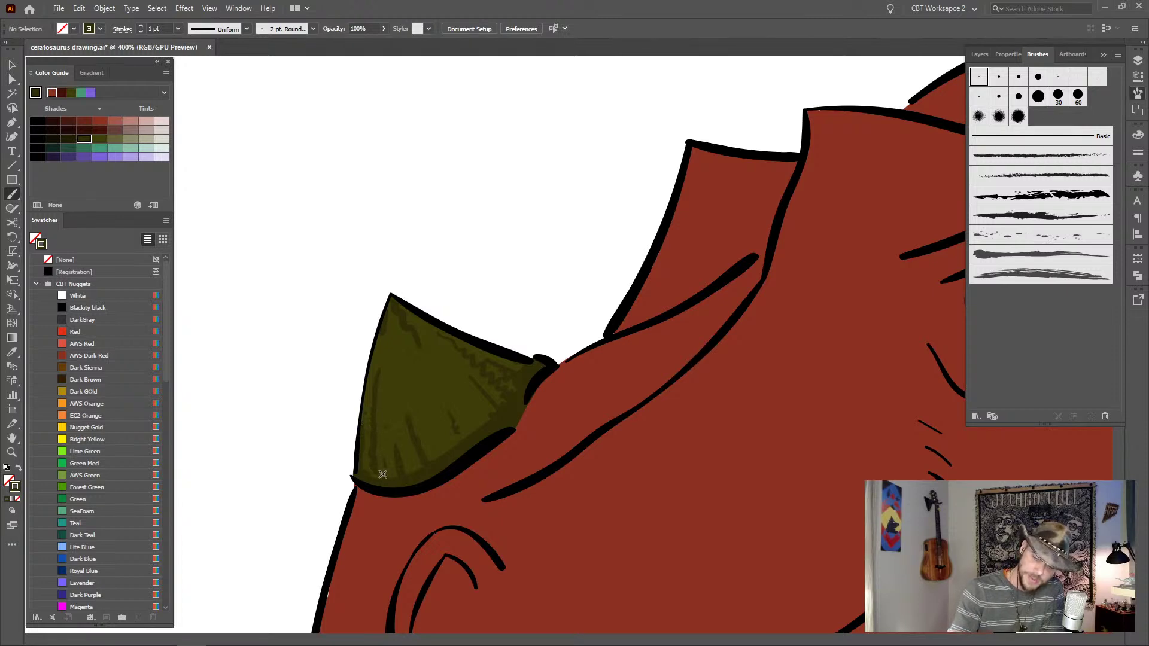
pyautogui.click(1019, 76)
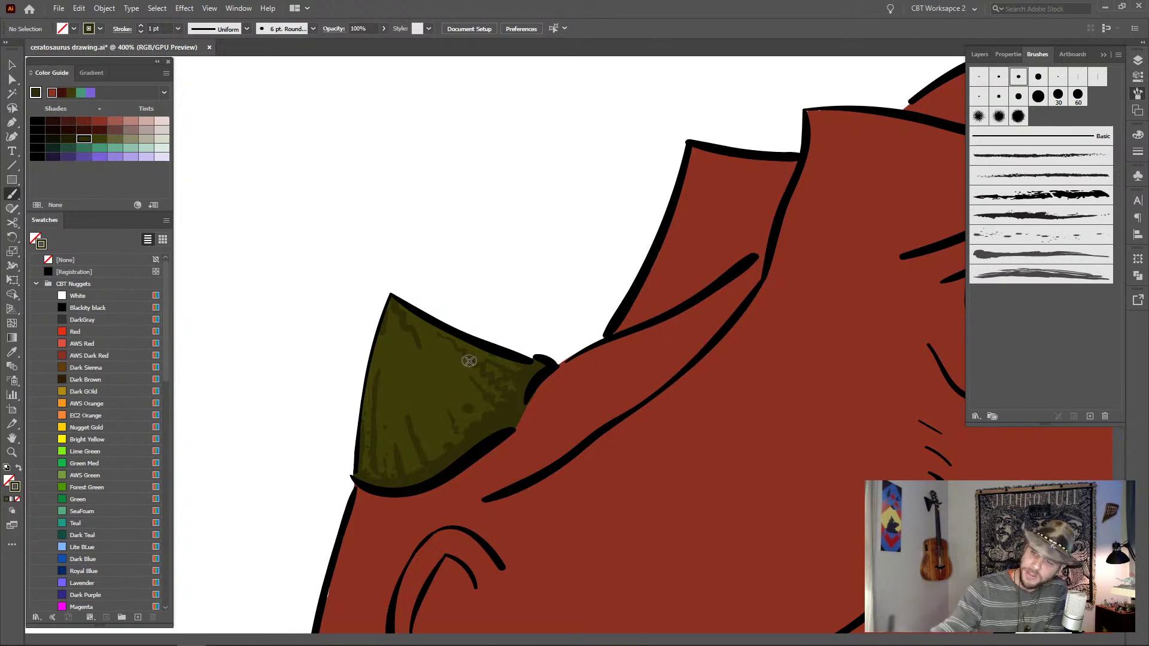
pyautogui.click(999, 77)
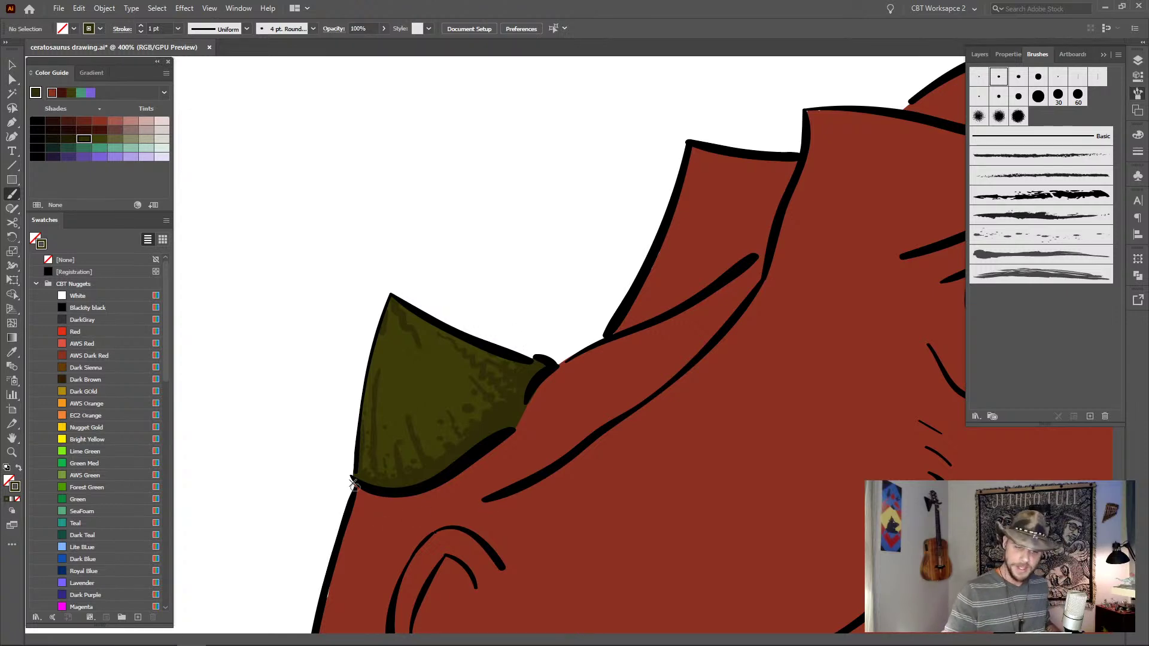
# - Highlight the nose horn's front and upper edges in light olive-grey with the 2 pt. Round brush
pyautogui.click(145, 140)
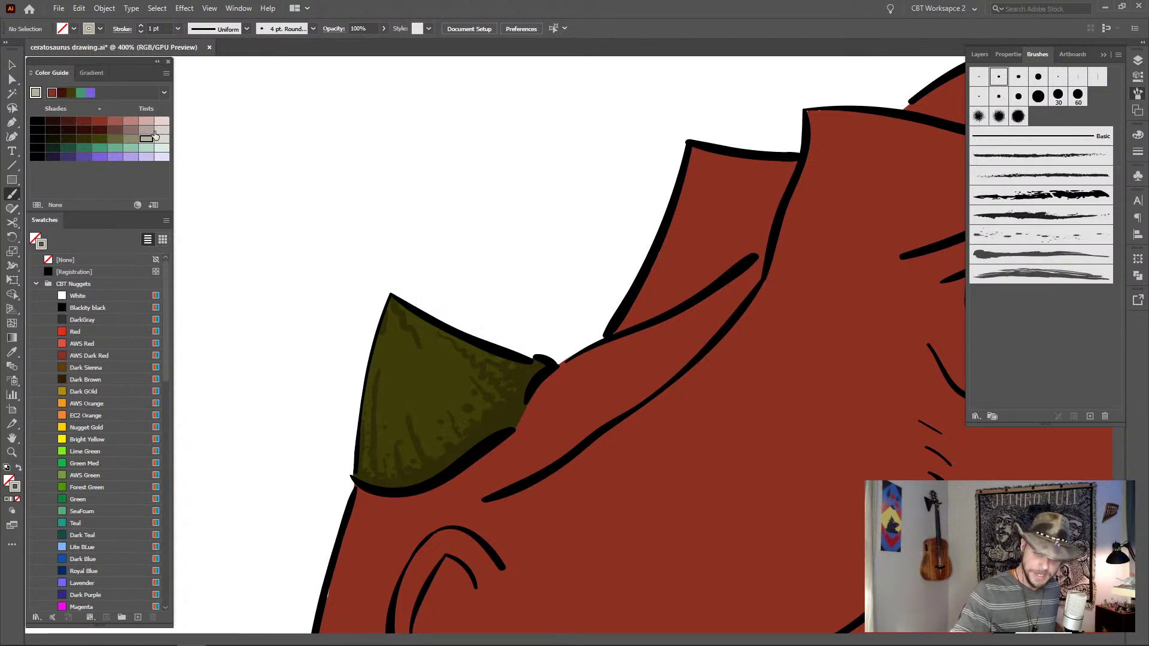
pyautogui.click(979, 77)
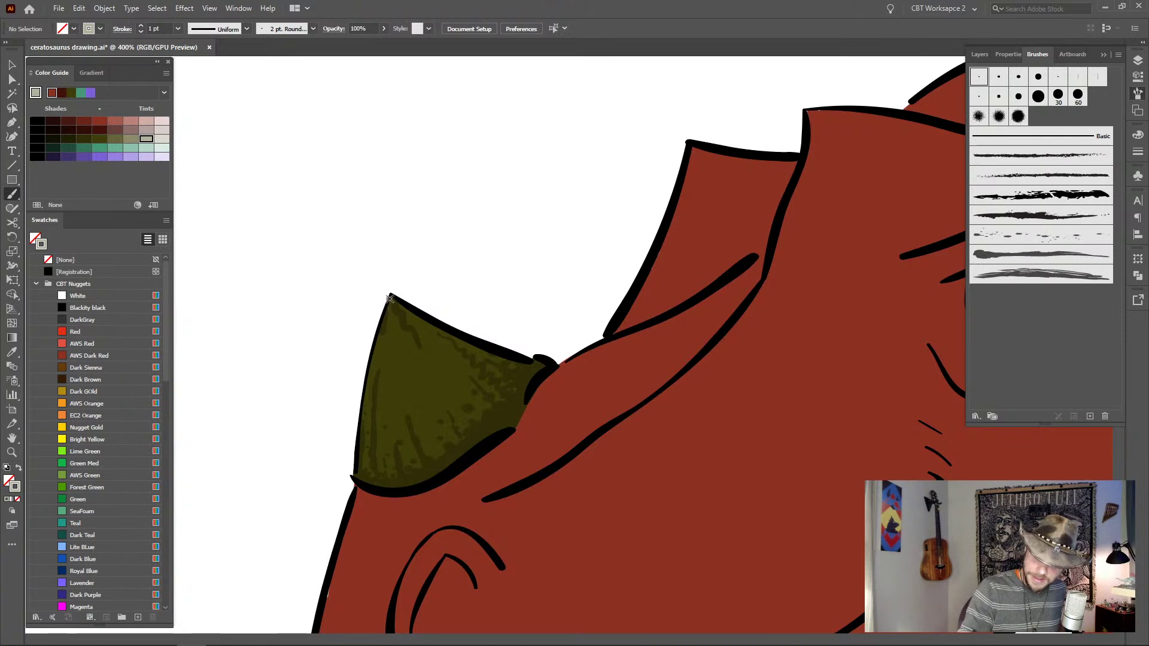
pyautogui.moveTo(389, 305); pyautogui.dragTo(369, 379)
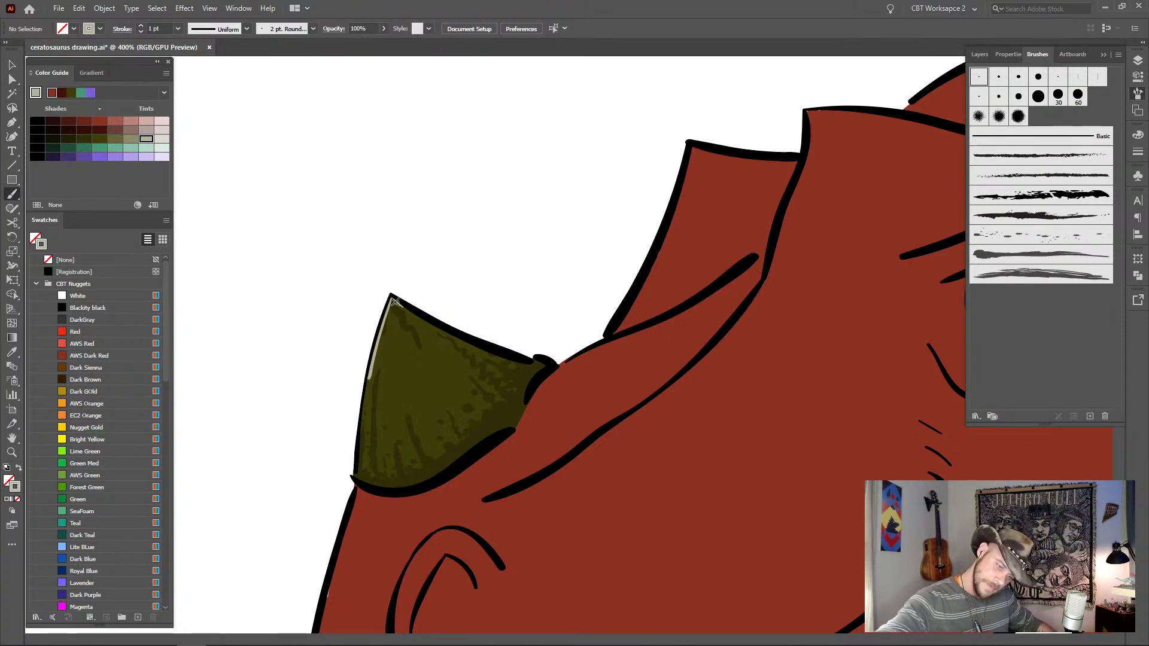
pyautogui.moveTo(392, 299); pyautogui.dragTo(520, 361)
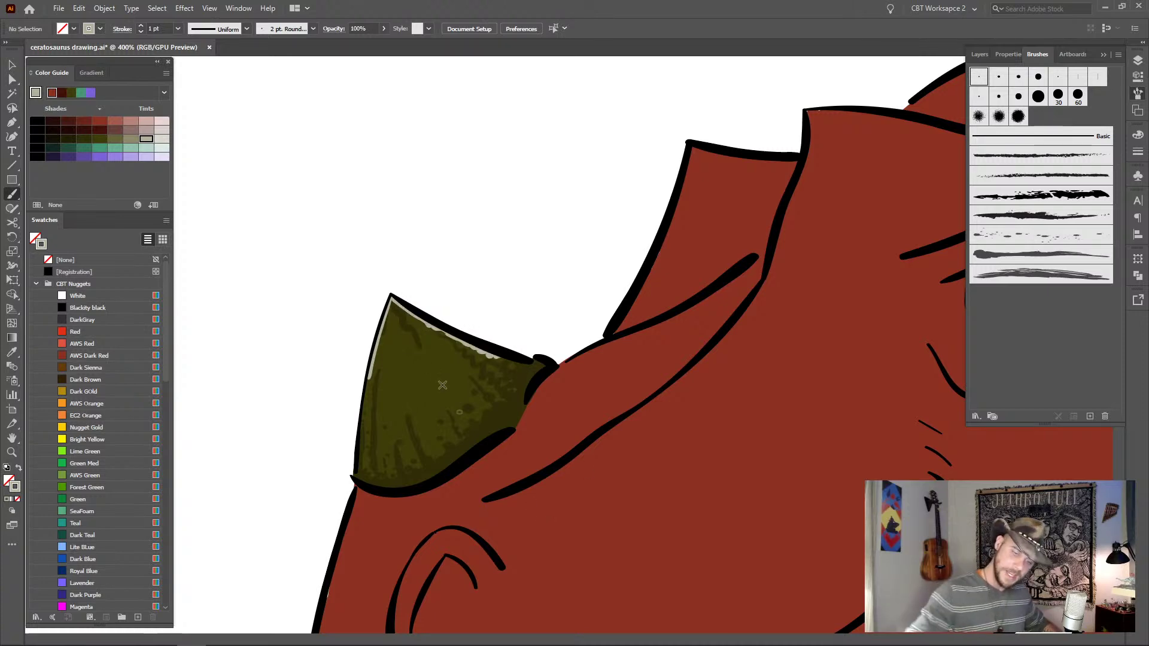
# - Paint short light olive-grey streaks below the horn's tip, above its base and beneath its upper edge
pyautogui.moveTo(392, 306); pyautogui.dragTo(417, 349)
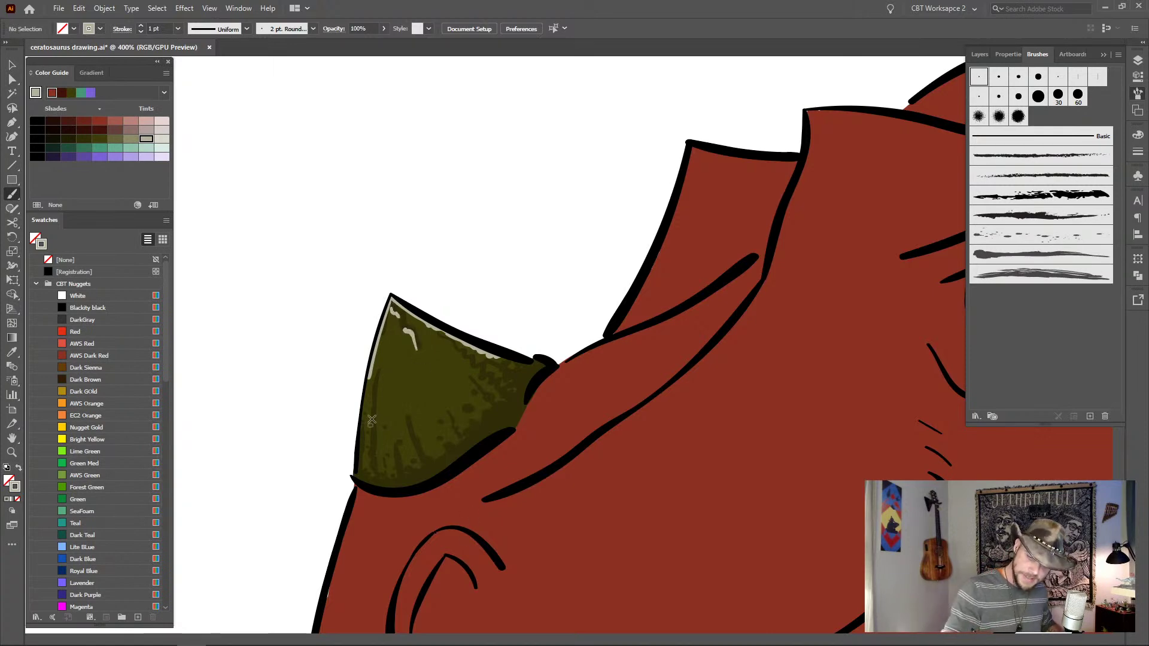
pyautogui.moveTo(379, 388)
pyautogui.mouseDown()
pyautogui.moveTo(376, 486)
pyautogui.moveTo(399, 453)
pyautogui.mouseUp()
pyautogui.moveTo(409, 408); pyautogui.dragTo(425, 457)
pyautogui.moveTo(449, 407); pyautogui.dragTo(451, 414)
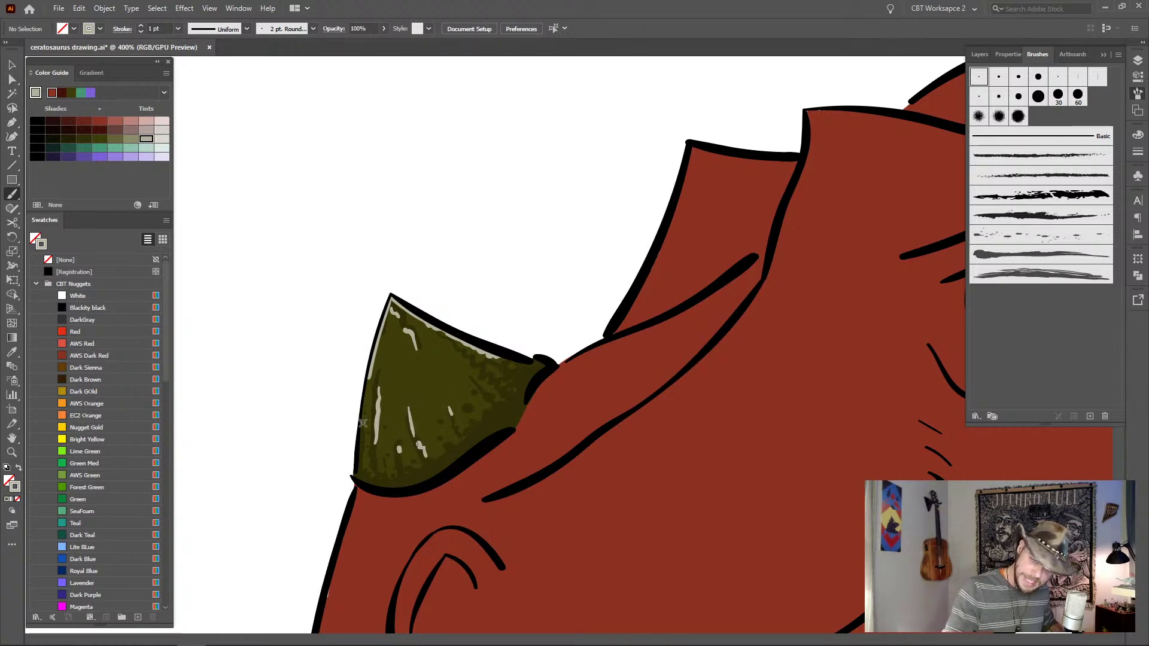
pyautogui.moveTo(466, 367); pyautogui.dragTo(480, 382)
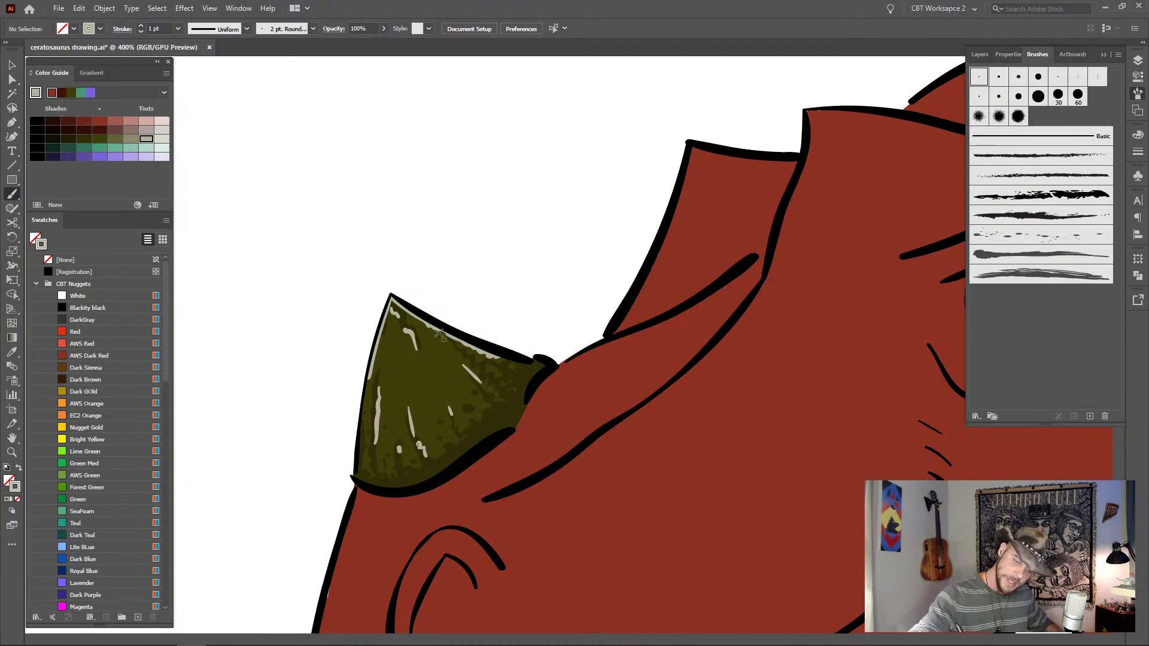
pyautogui.moveTo(440, 347); pyautogui.dragTo(455, 358)
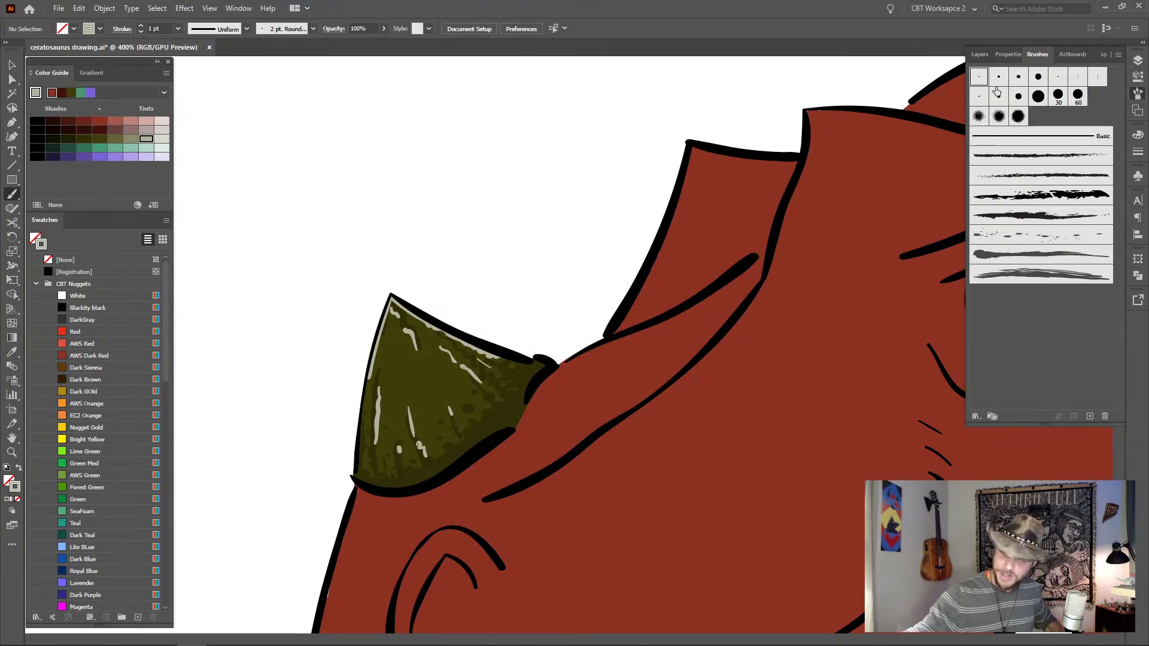
# - Dot light olive-grey spots near the rear end of the horn's upper edge with the 4 pt. Round brush
pyautogui.click(86, 138)
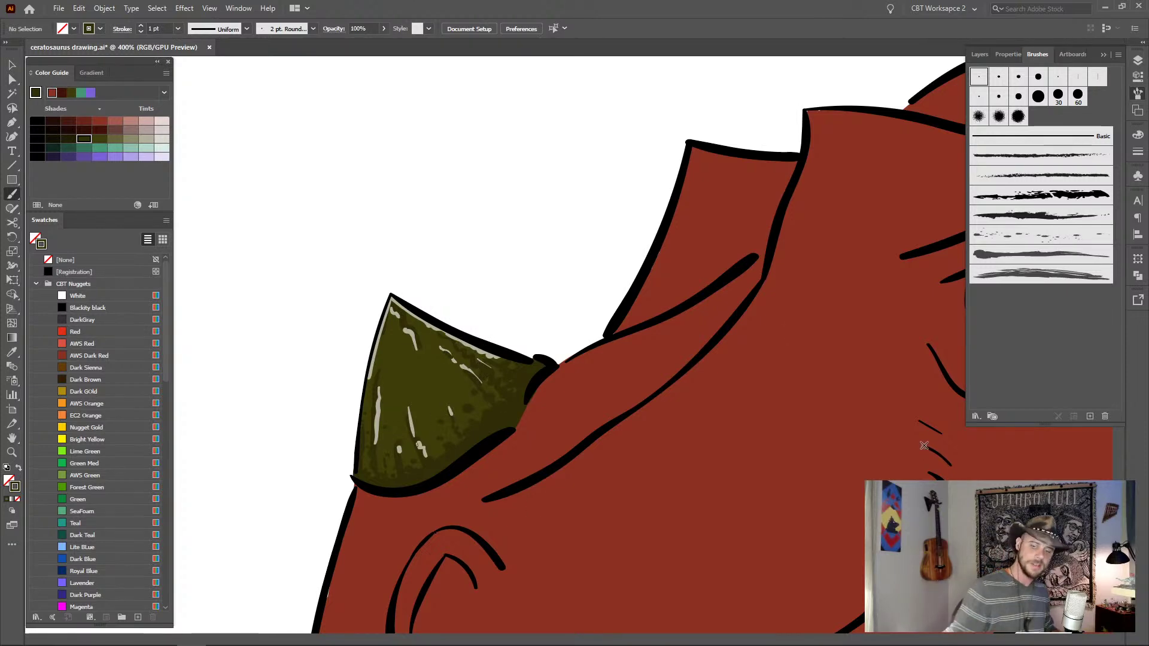
pyautogui.click(131, 140)
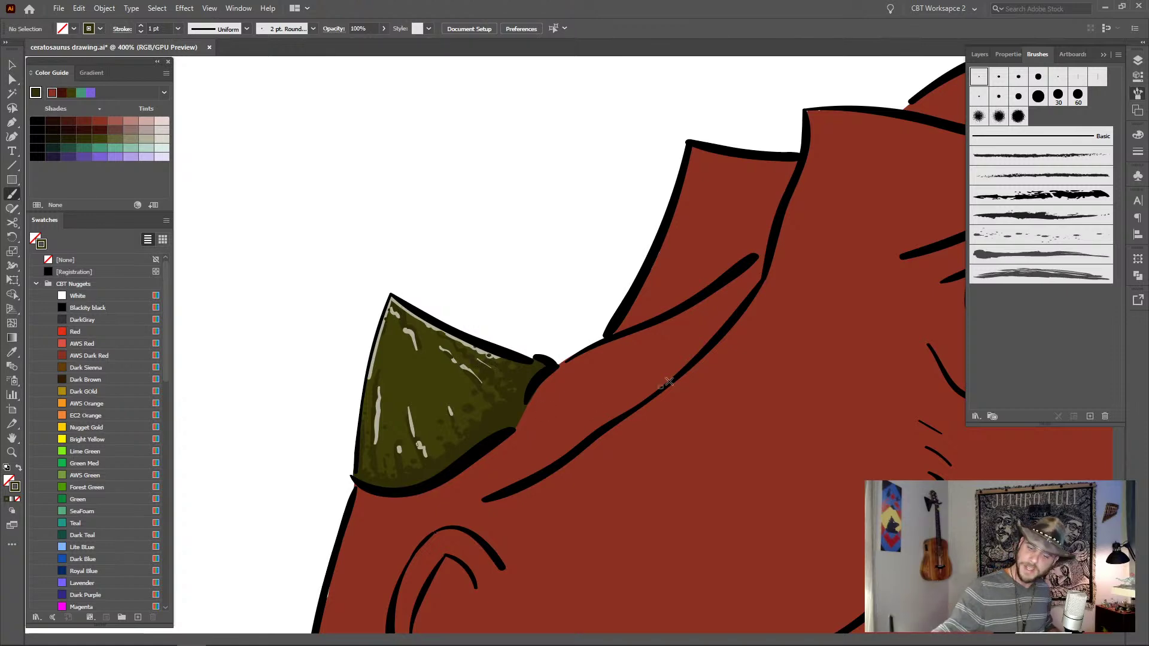
pyautogui.click(145, 139)
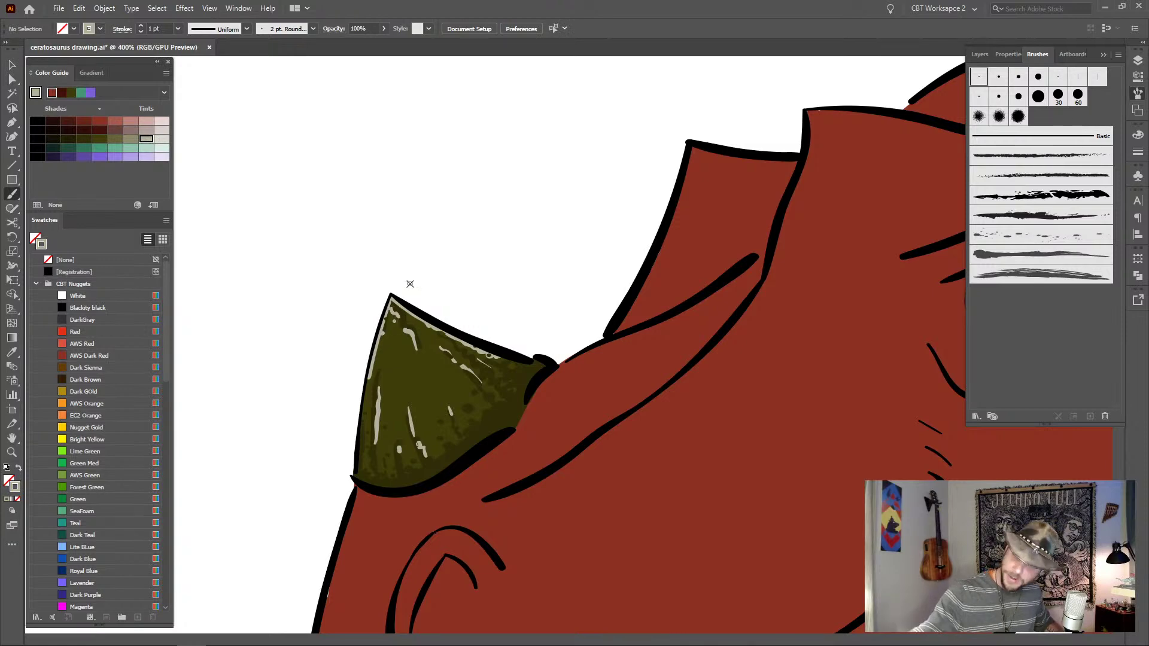
pyautogui.press(']')
pyautogui.click(482, 355)
pyautogui.click(489, 373)
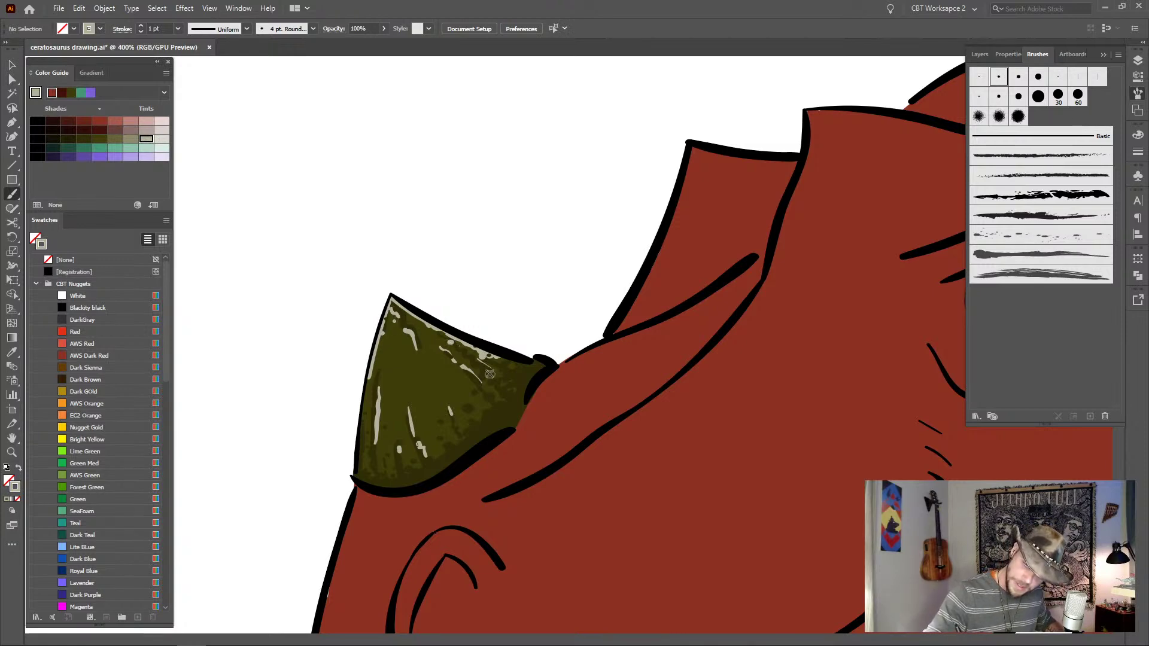
pyautogui.click(498, 362)
pyautogui.click(508, 376)
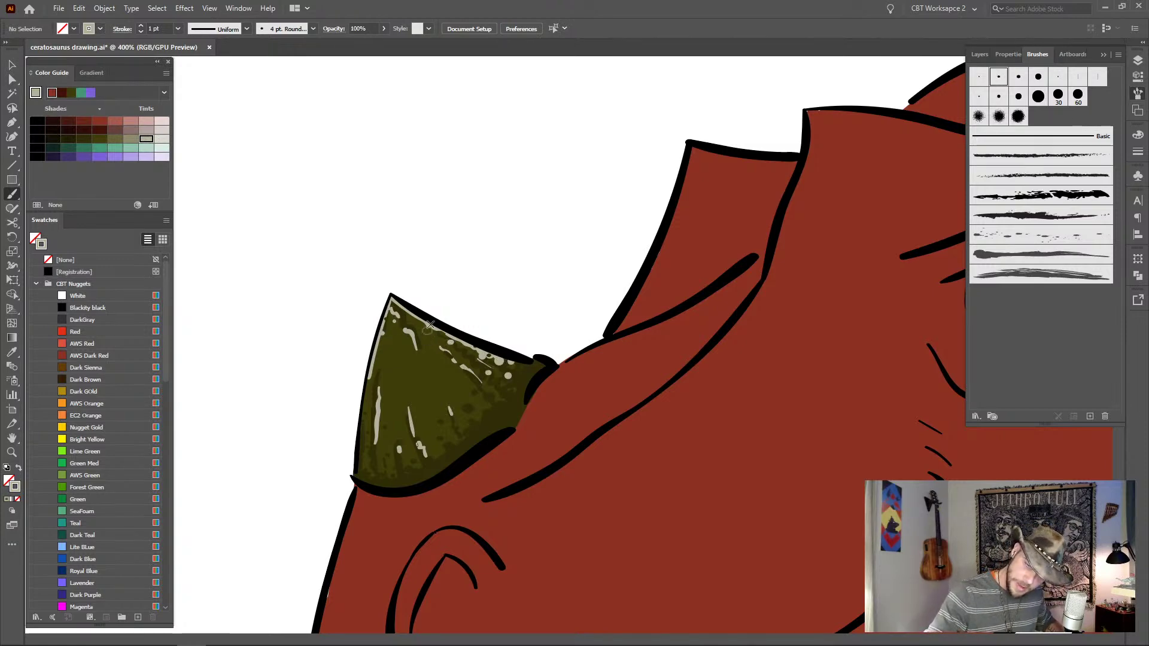
# - Scatter finer light olive-grey specks over the horn's rear half with the 2 pt. Round brush
pyautogui.click(980, 72)
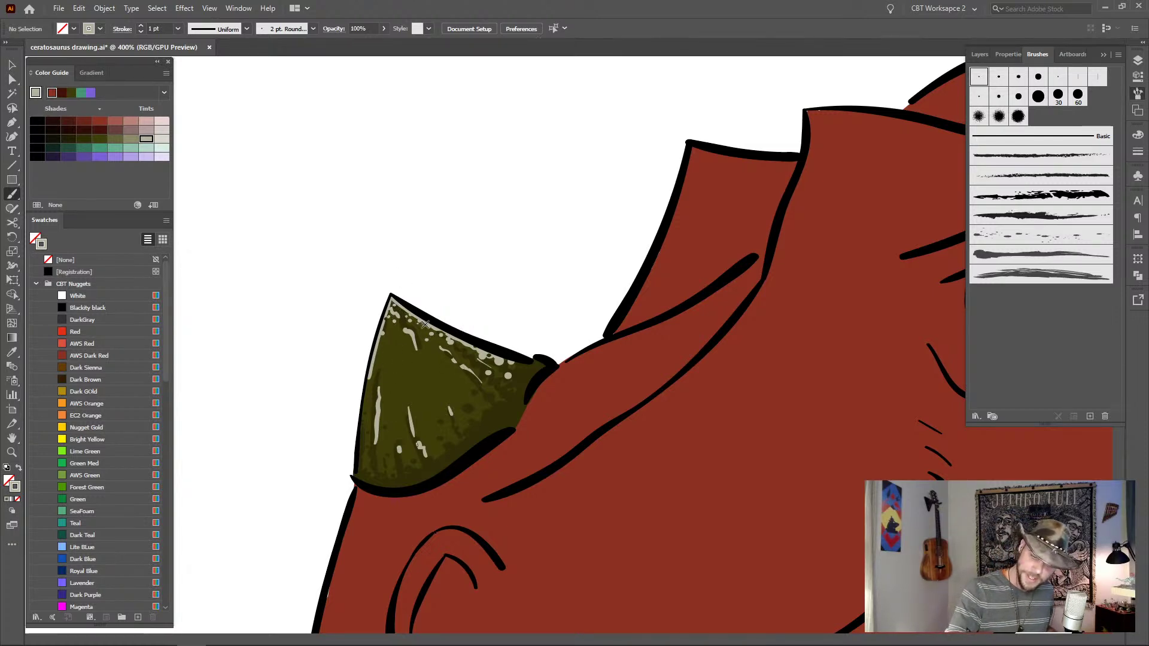
pyautogui.click(509, 394)
pyautogui.click(489, 408)
pyautogui.click(495, 383)
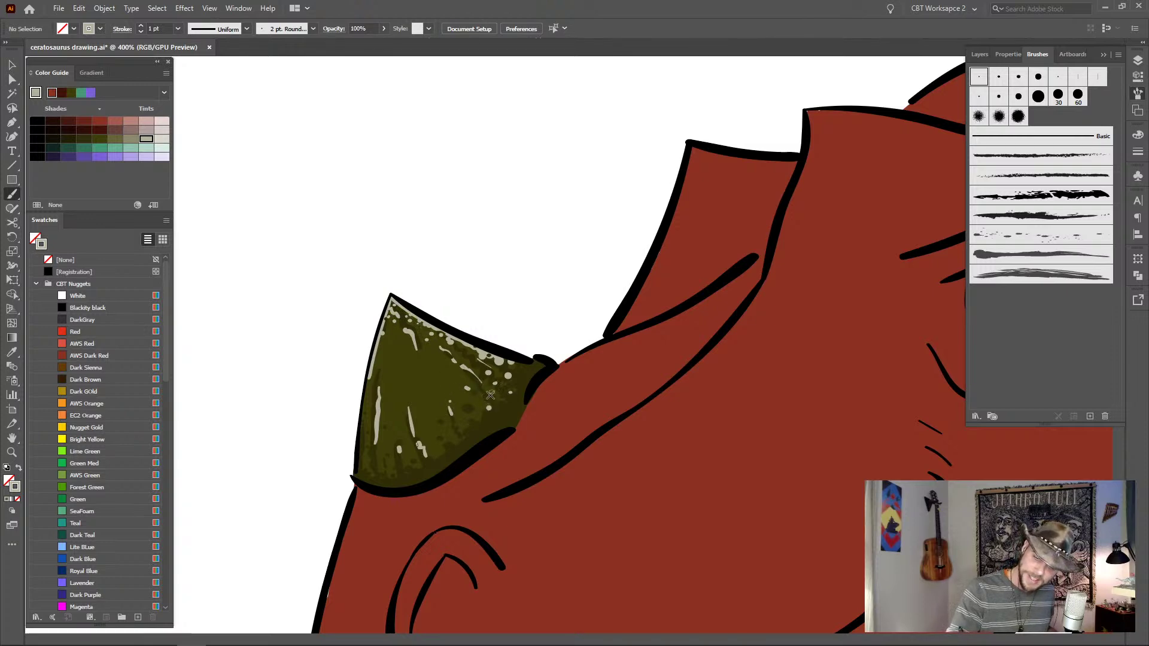
pyautogui.click(477, 407)
pyautogui.click(467, 382)
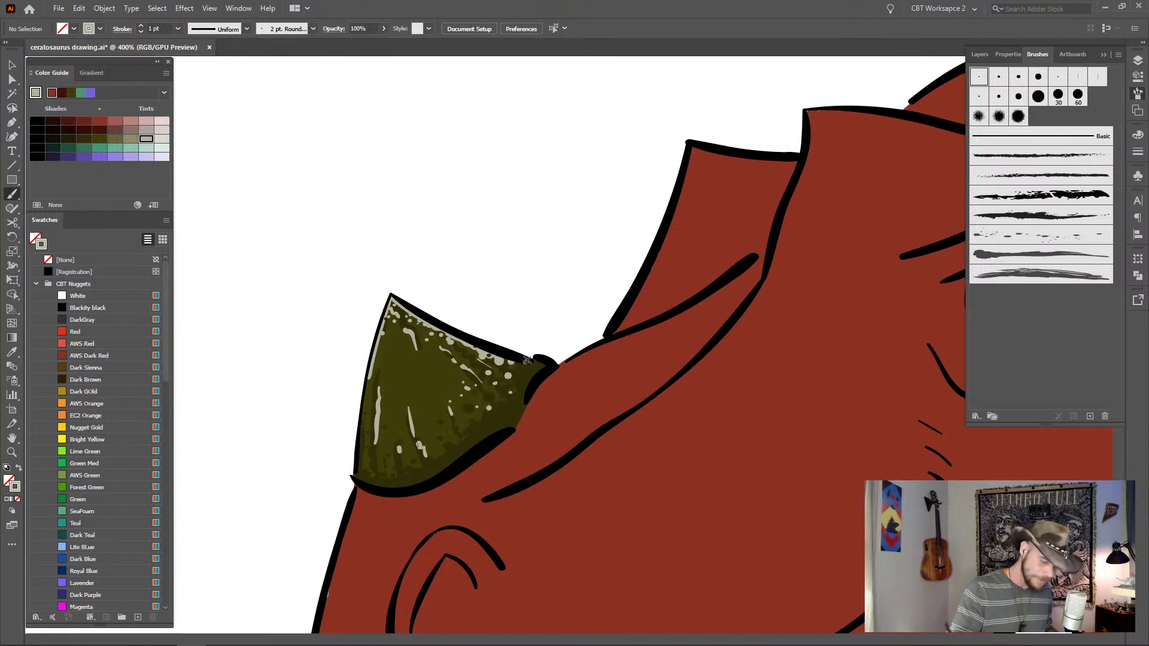
# - Paint a shadow behind the lower jaw in a dark shade of AWS Dark Red, using the 20 pt. fixed brush
pyautogui.hotkey('ctrl', '1')
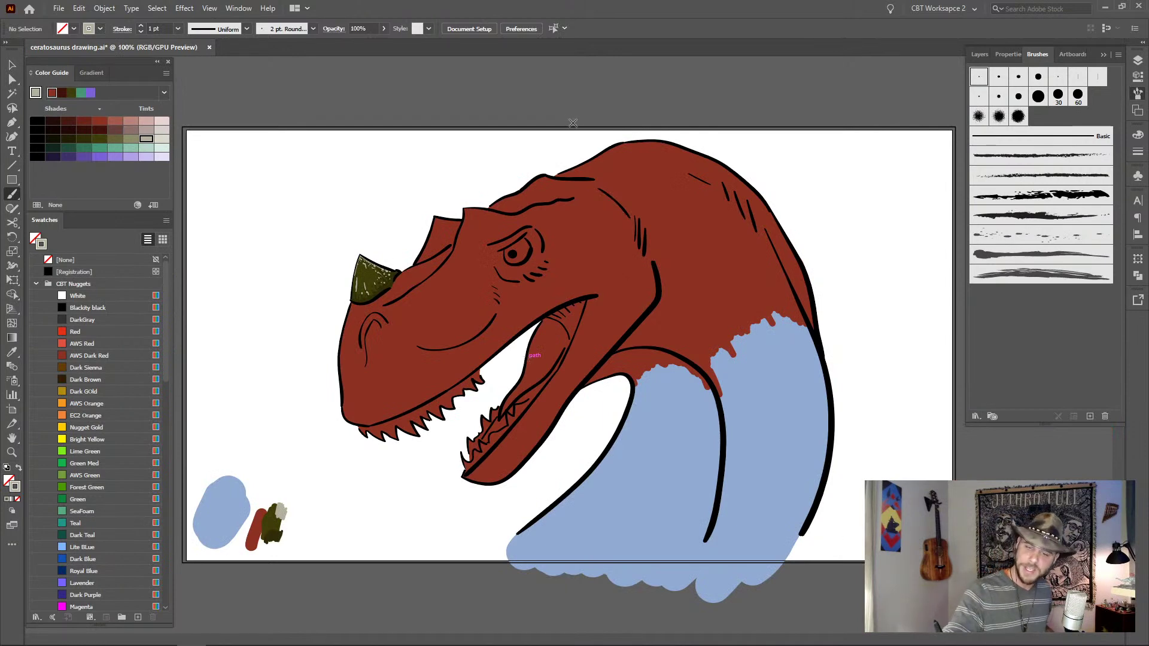
pyautogui.press('v')
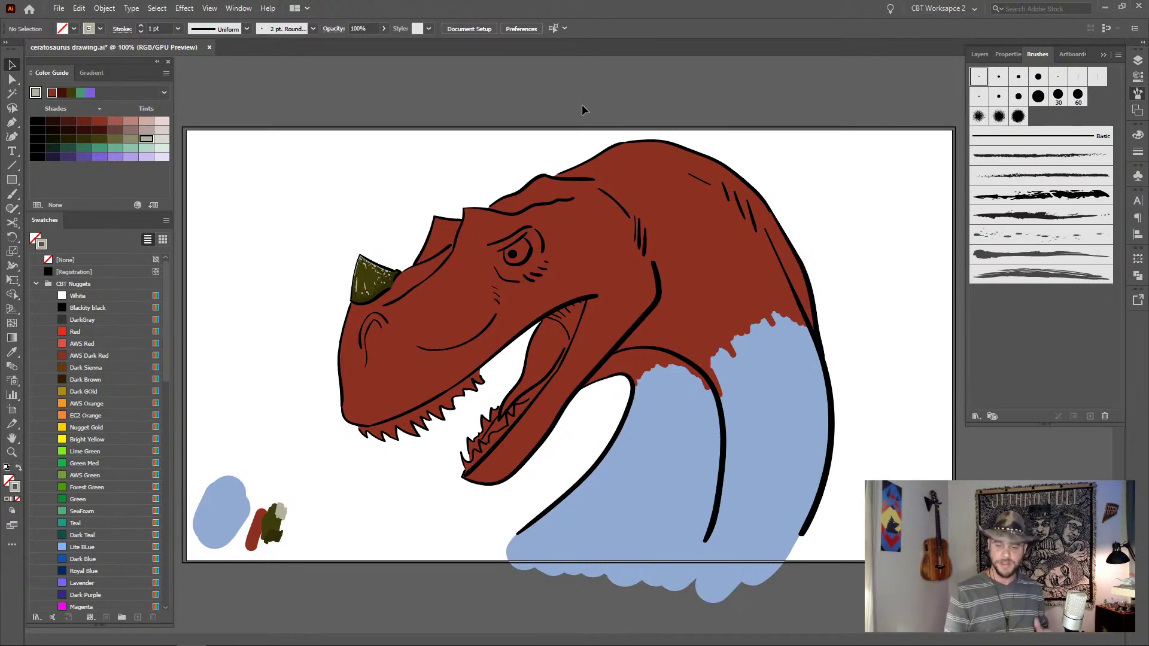
pyautogui.click(84, 357)
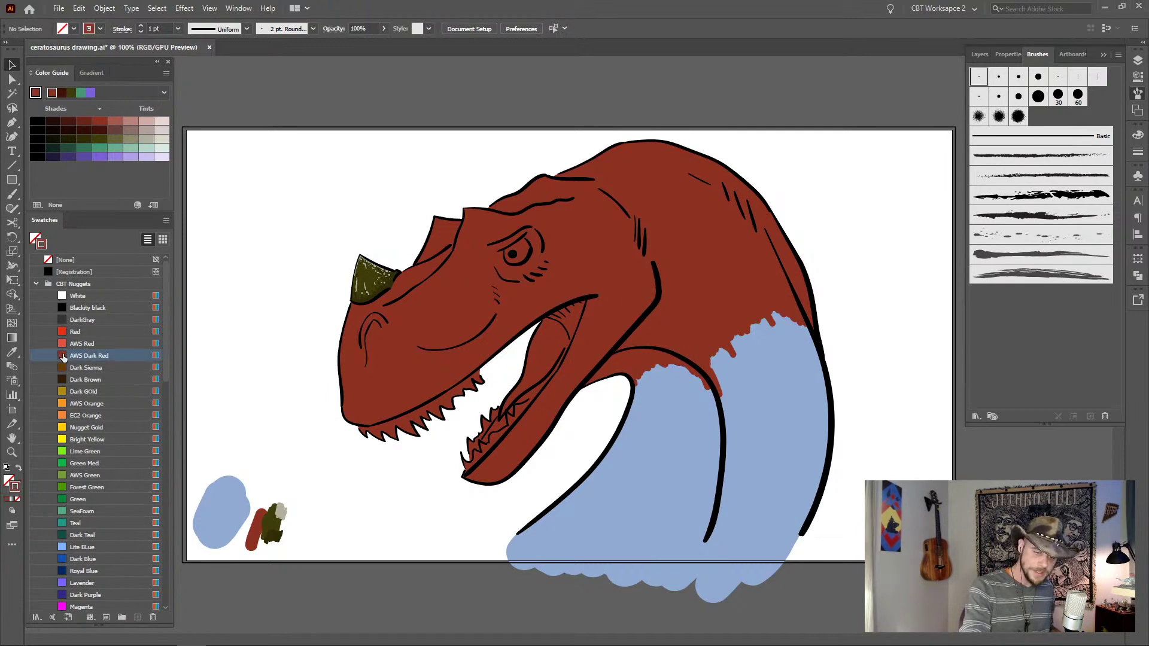
pyautogui.click(69, 122)
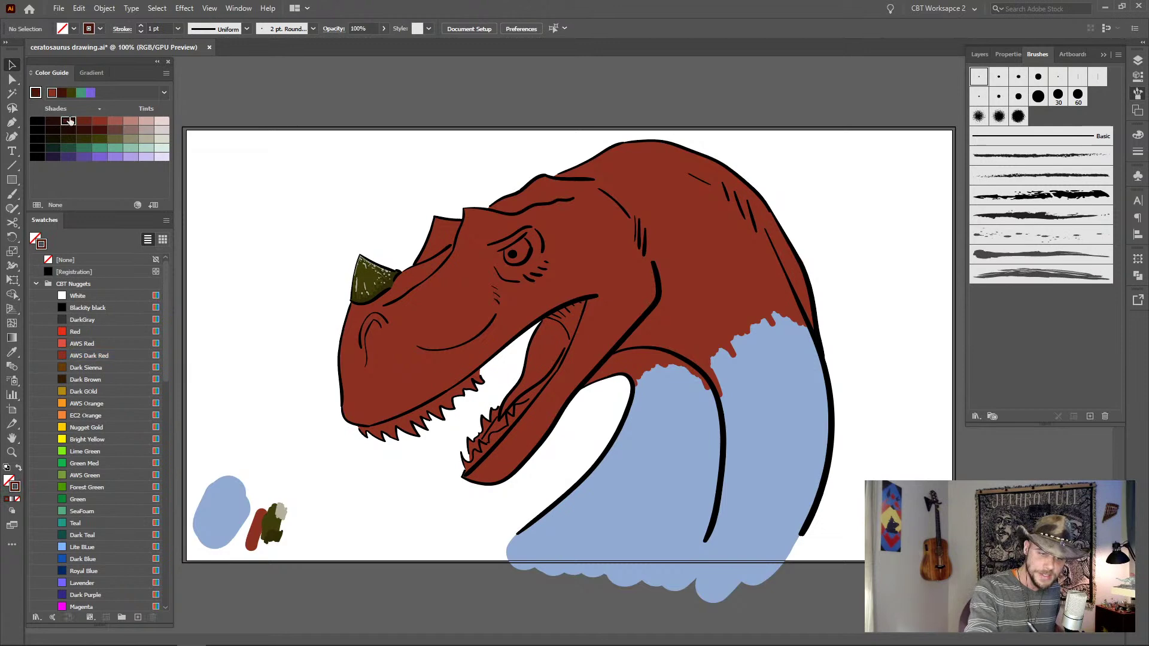
pyautogui.click(1019, 97)
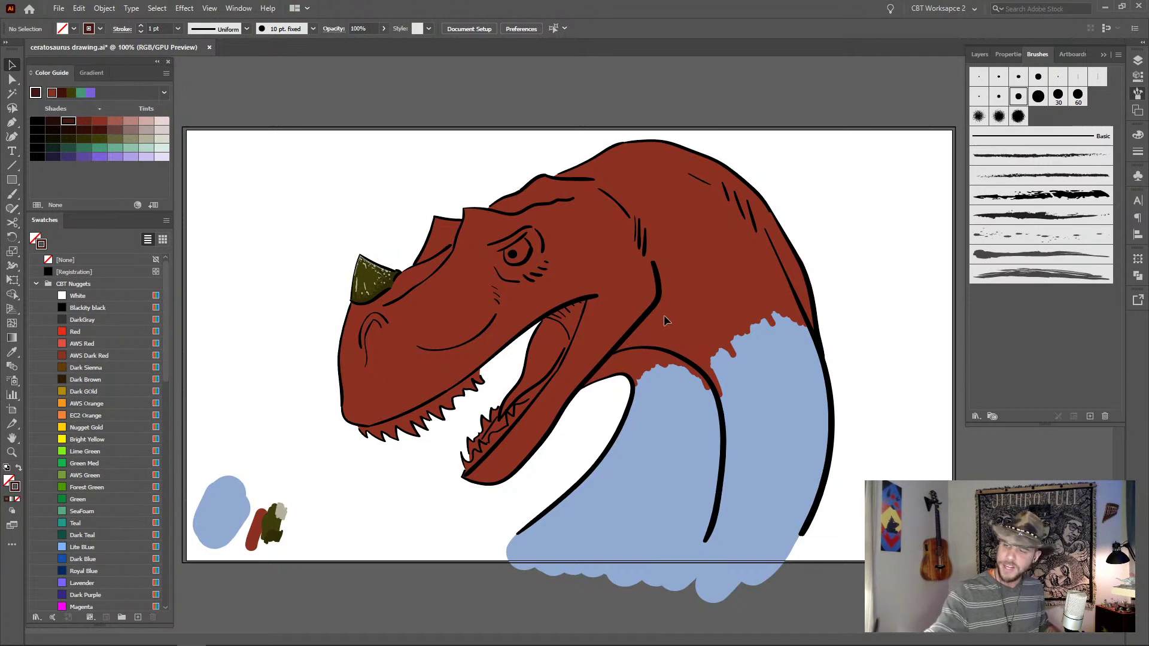
pyautogui.click(981, 54)
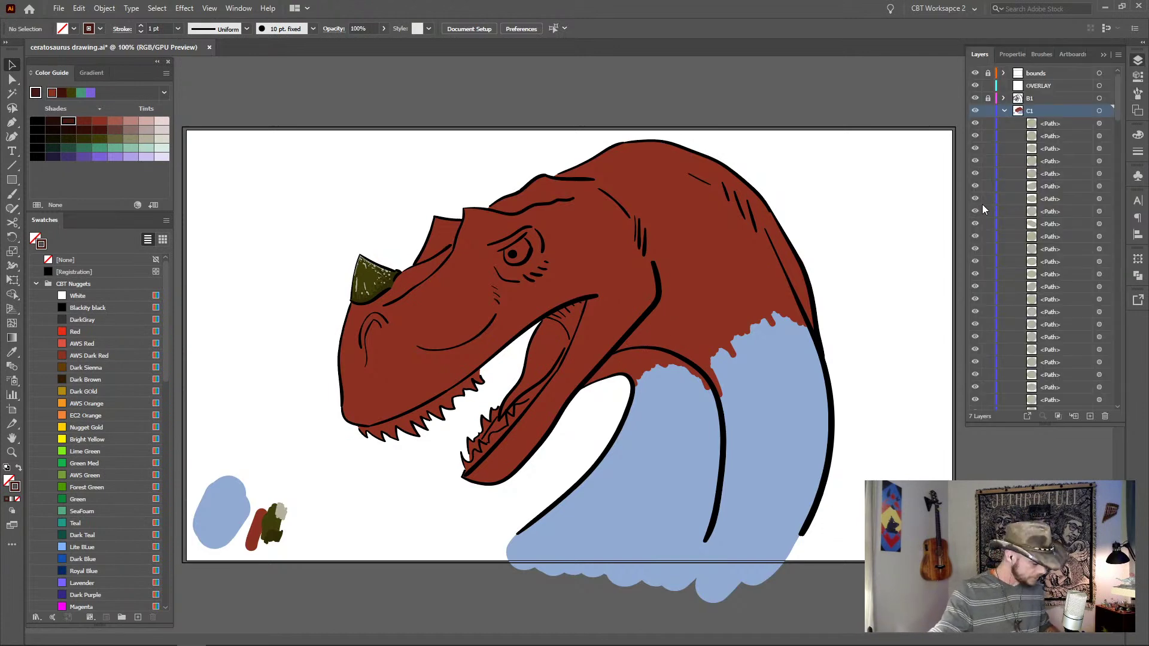
pyautogui.press('b')
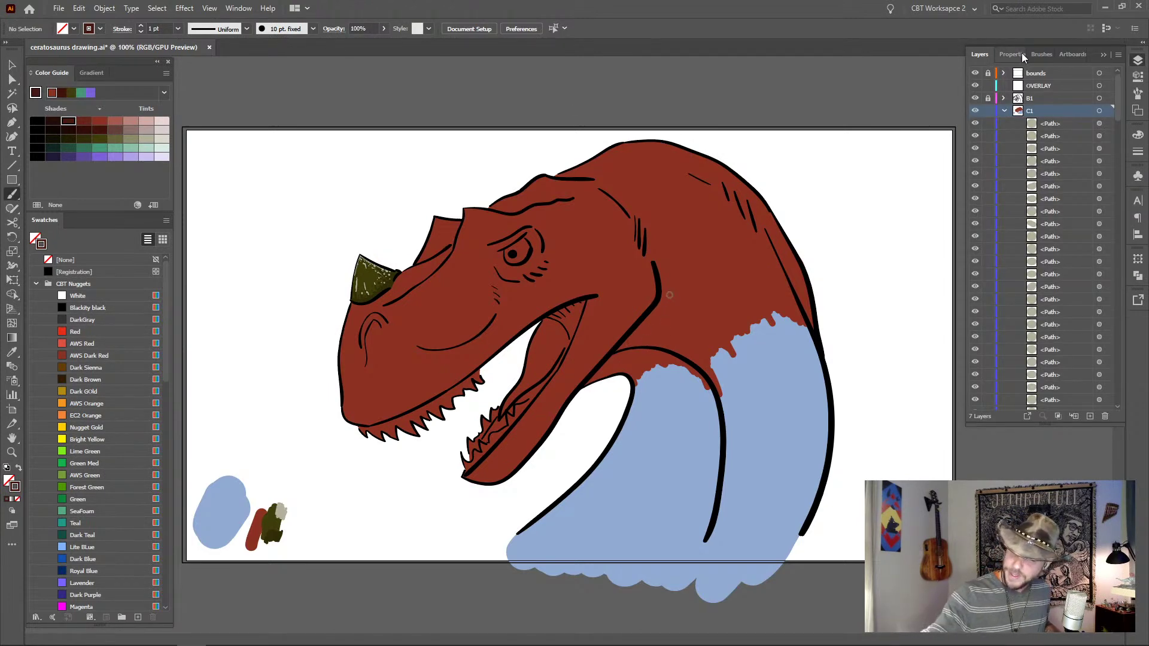
pyautogui.click(1039, 54)
pyautogui.click(1038, 96)
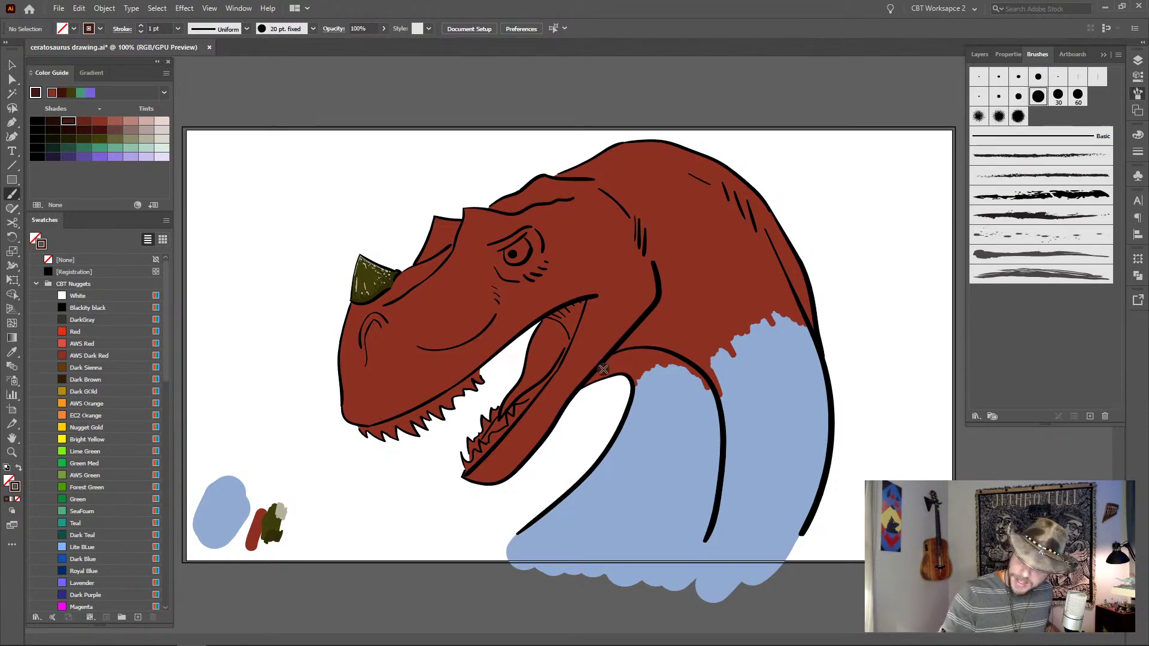
pyautogui.moveTo(603, 370); pyautogui.dragTo(660, 317)
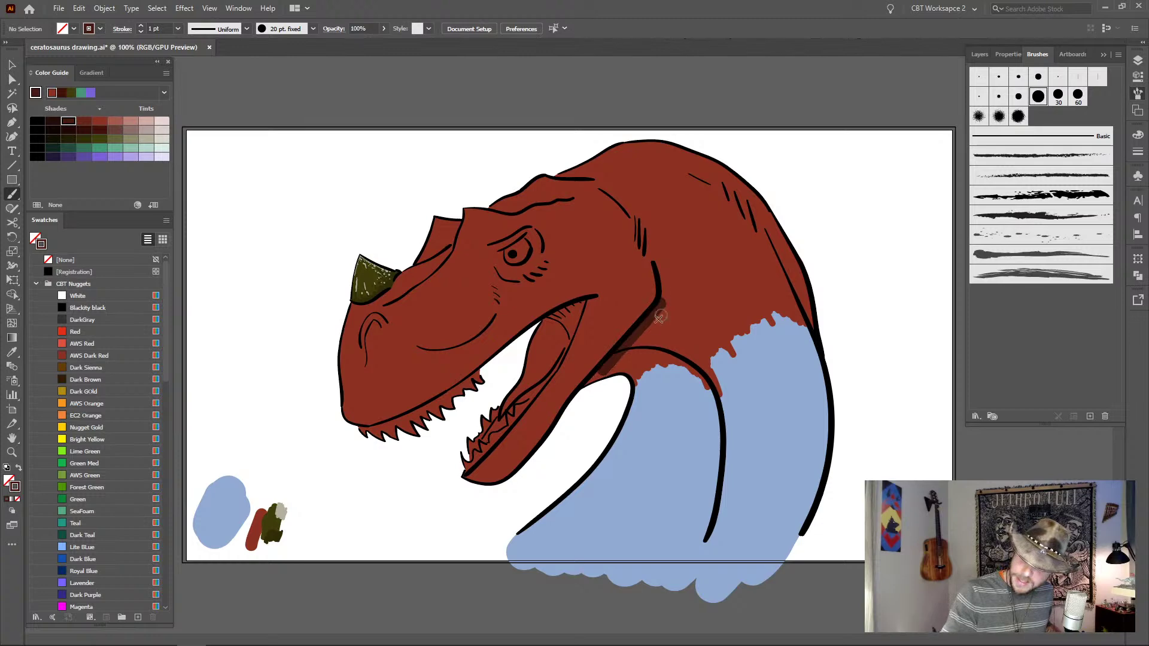
# - Shade the upper eyelid and the socket behind the eye in dark red with the 6 pt. Round brush
pyautogui.click(1018, 97)
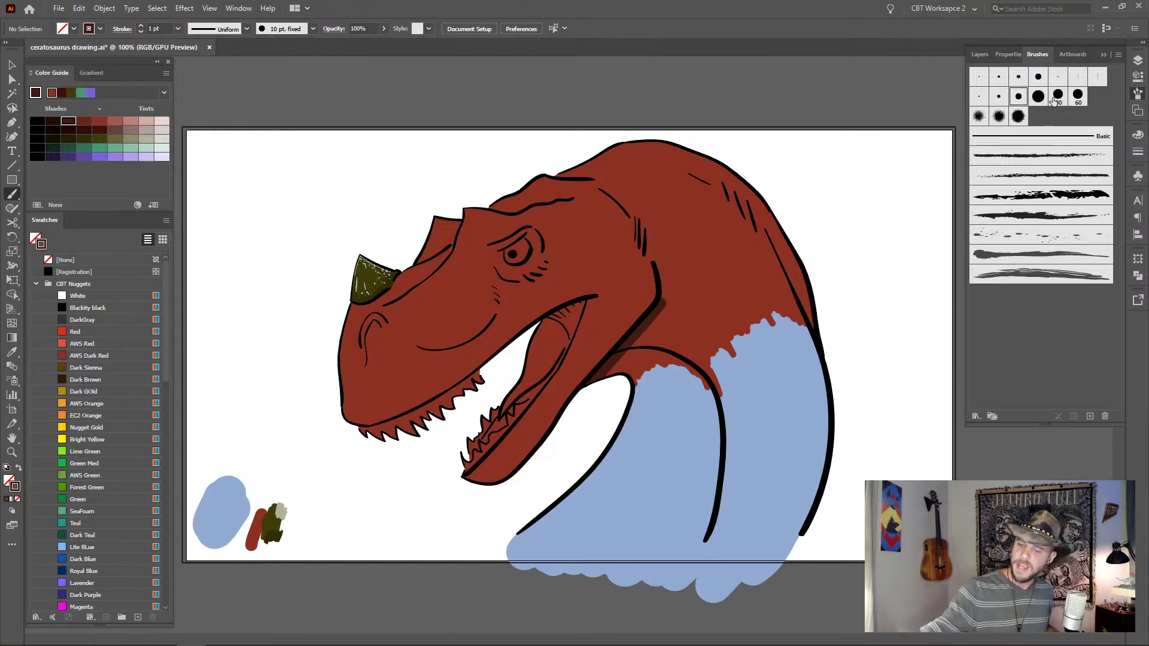
pyautogui.click(998, 96)
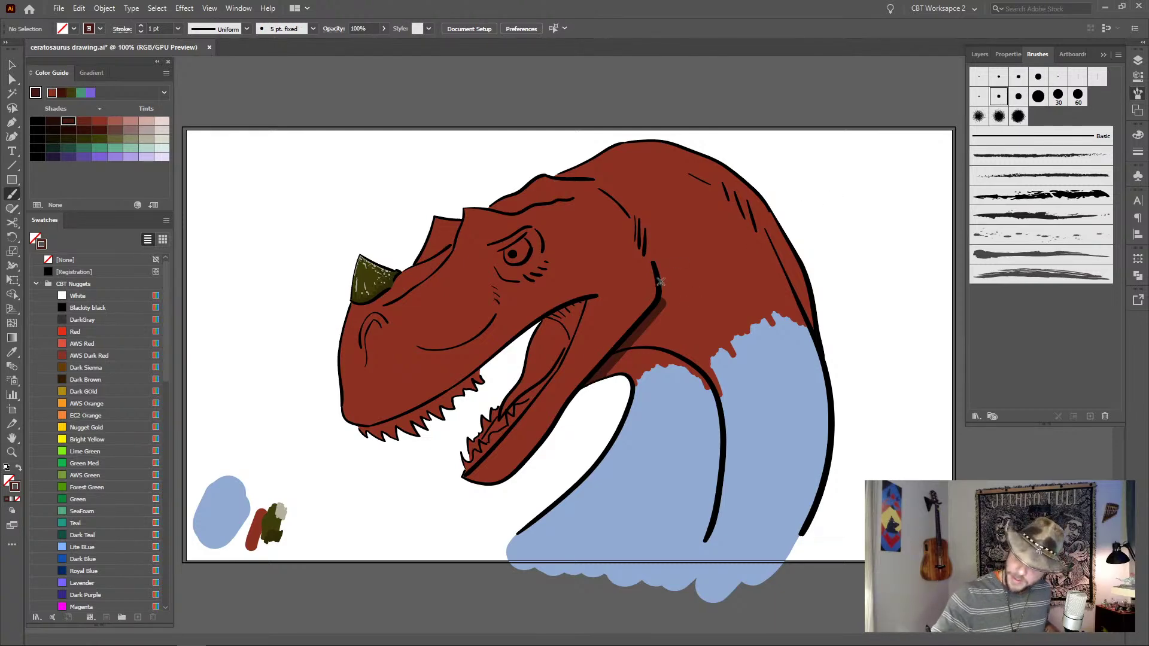
pyautogui.press(']')
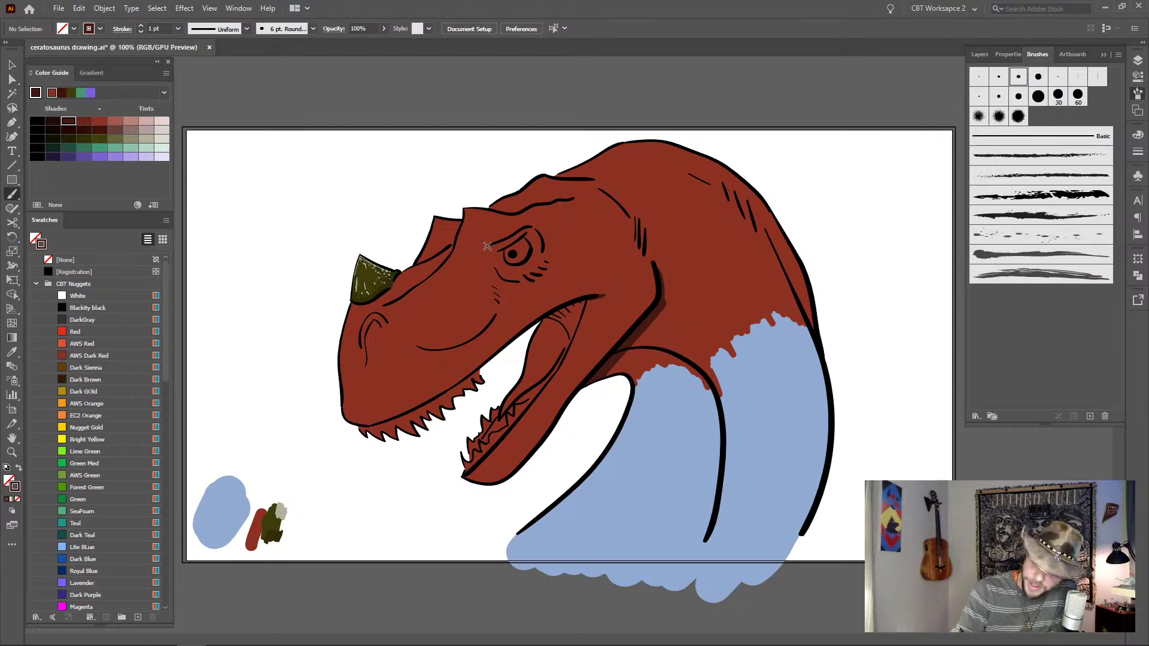
pyautogui.moveTo(490, 246)
pyautogui.mouseDown()
pyautogui.moveTo(518, 235)
pyautogui.moveTo(543, 248)
pyautogui.mouseUp()
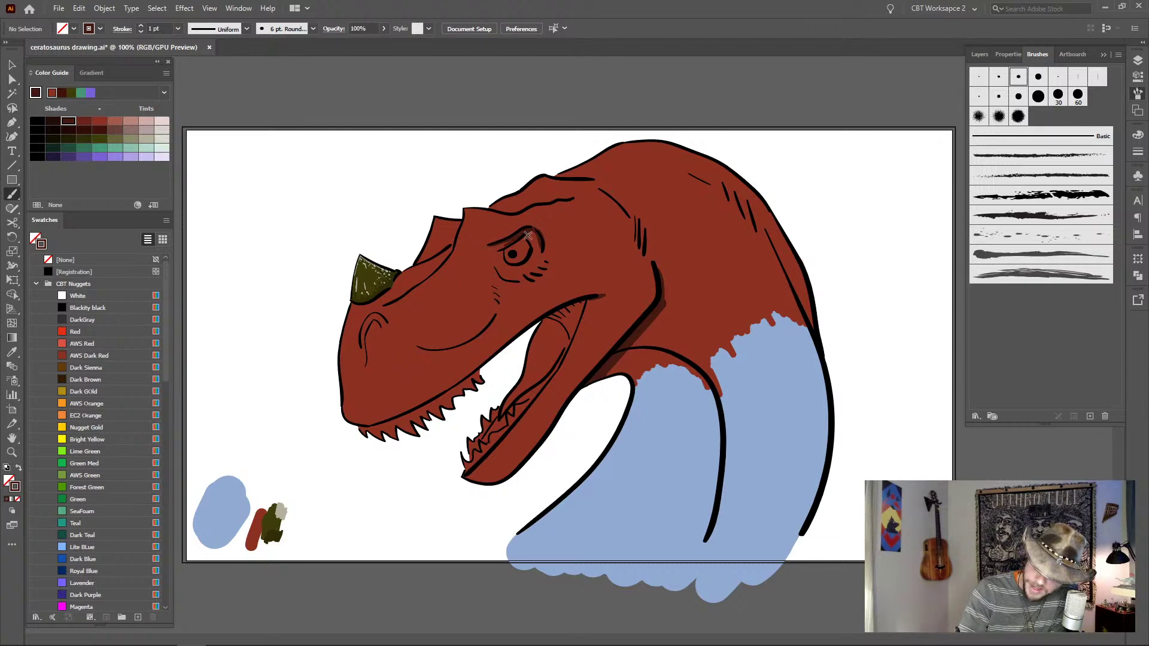
pyautogui.moveTo(531, 232); pyautogui.dragTo(531, 255)
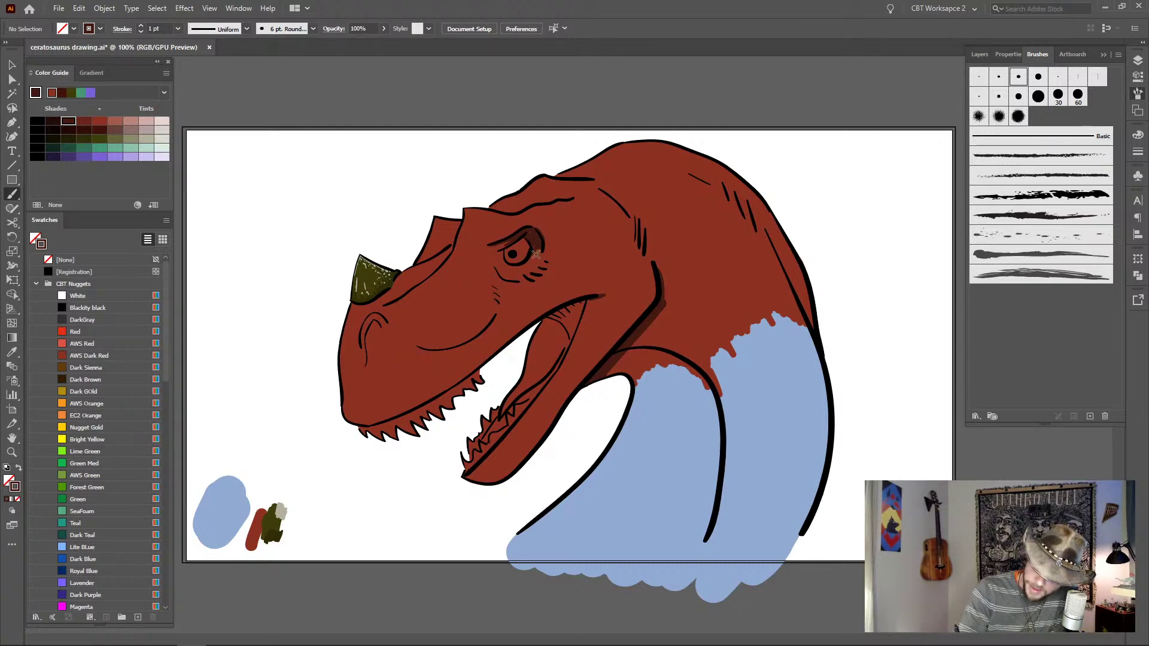
# - Add short dark red hatching behind and below the eye and in front of the brow with the 4 pt. Round brush
pyautogui.press('[')
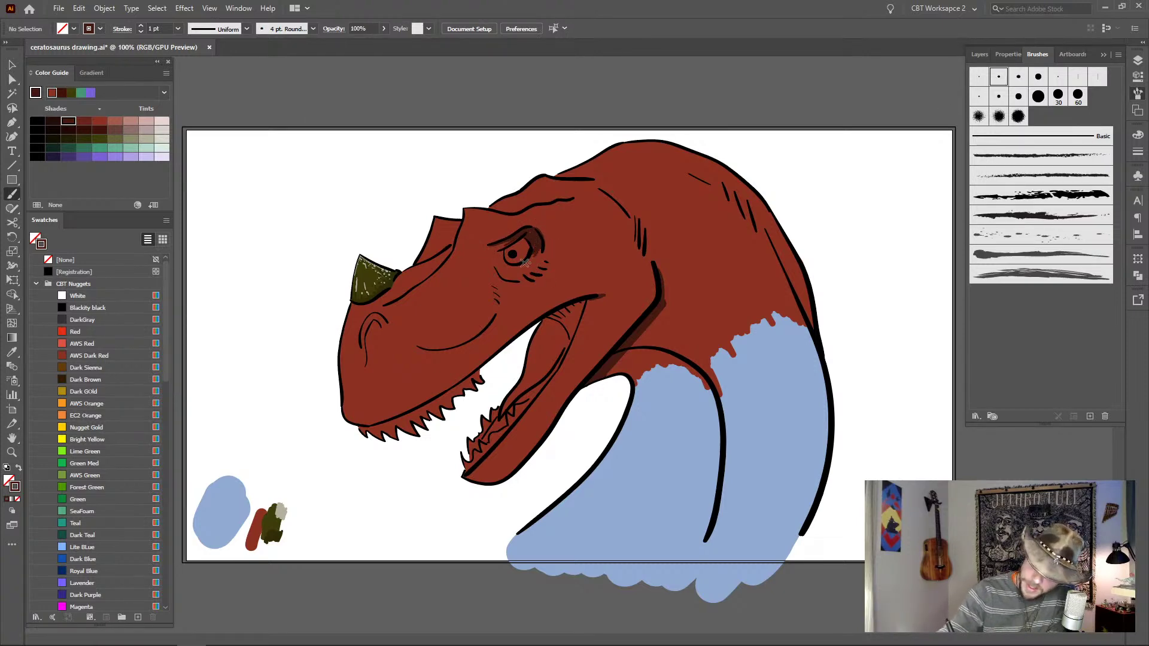
pyautogui.moveTo(495, 264)
pyautogui.mouseDown()
pyautogui.moveTo(544, 282)
pyautogui.moveTo(521, 275)
pyautogui.moveTo(540, 278)
pyautogui.moveTo(551, 237)
pyautogui.mouseUp()
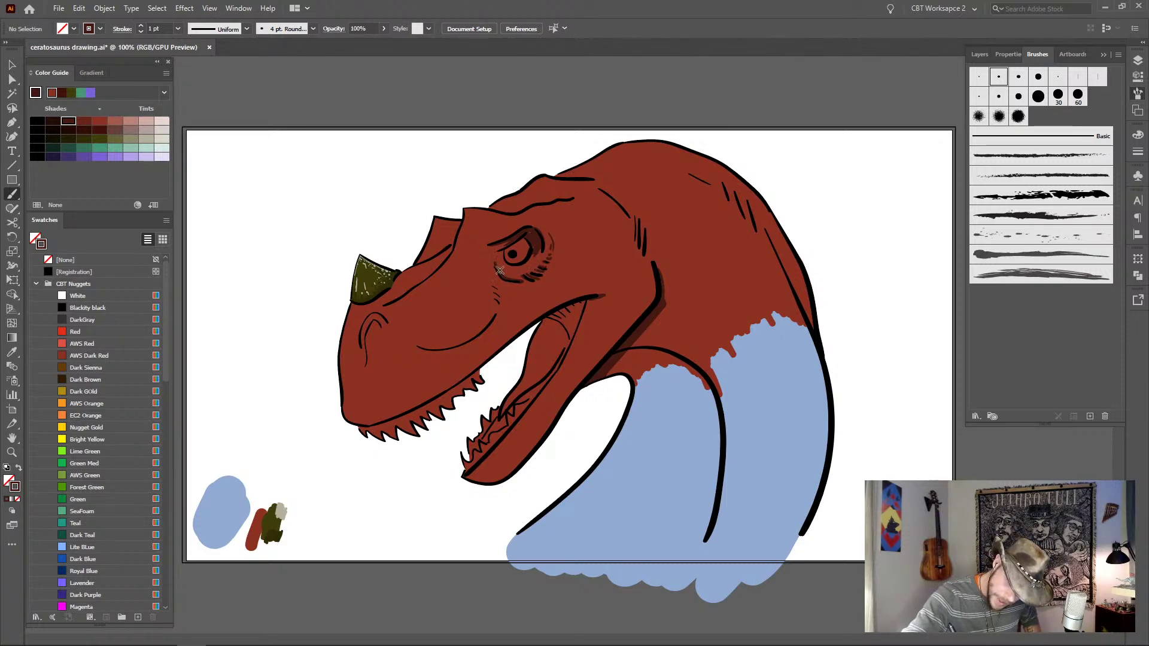
pyautogui.moveTo(500, 271); pyautogui.dragTo(517, 276)
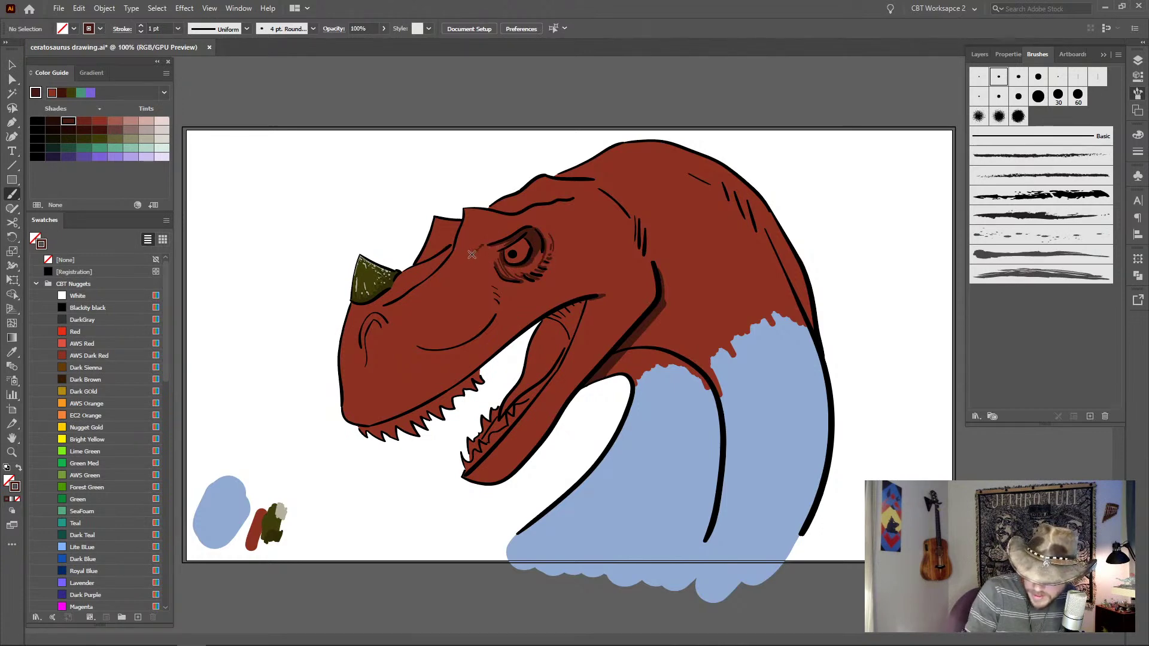
pyautogui.moveTo(477, 250); pyautogui.dragTo(458, 267)
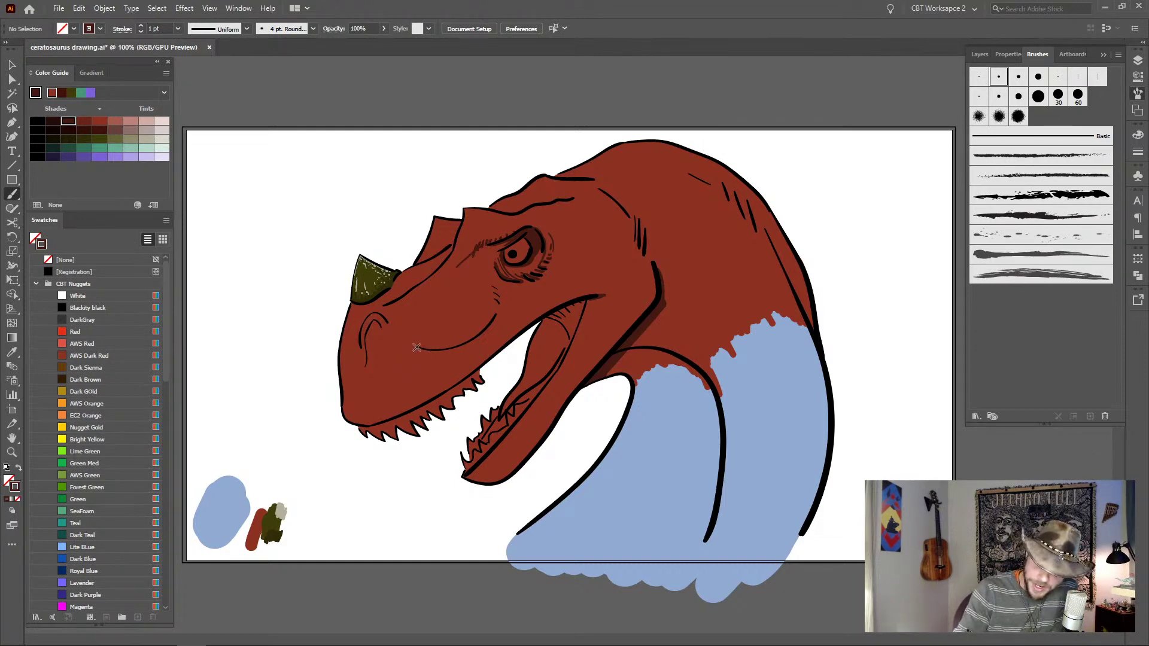
# - Shade and hatch the cheek fold up to the eye, and darken the inner edge of the nostril line
pyautogui.moveTo(416, 347)
pyautogui.mouseDown()
pyautogui.moveTo(461, 349)
pyautogui.moveTo(491, 327)
pyautogui.moveTo(499, 299)
pyautogui.mouseUp()
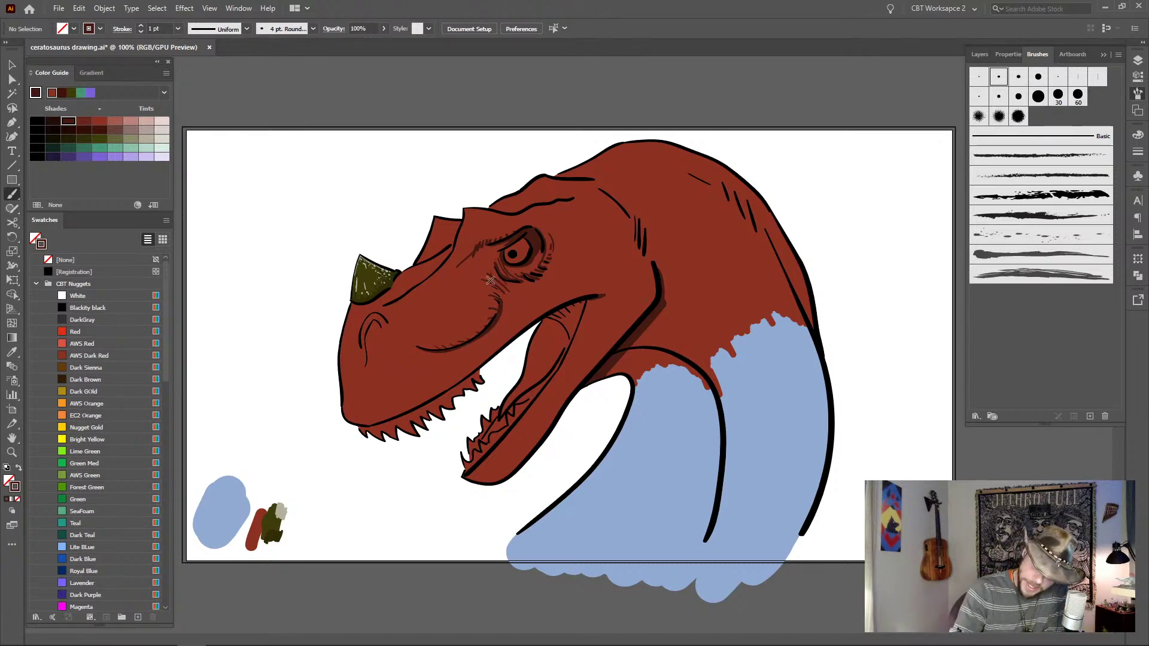
pyautogui.moveTo(507, 277); pyautogui.dragTo(499, 298)
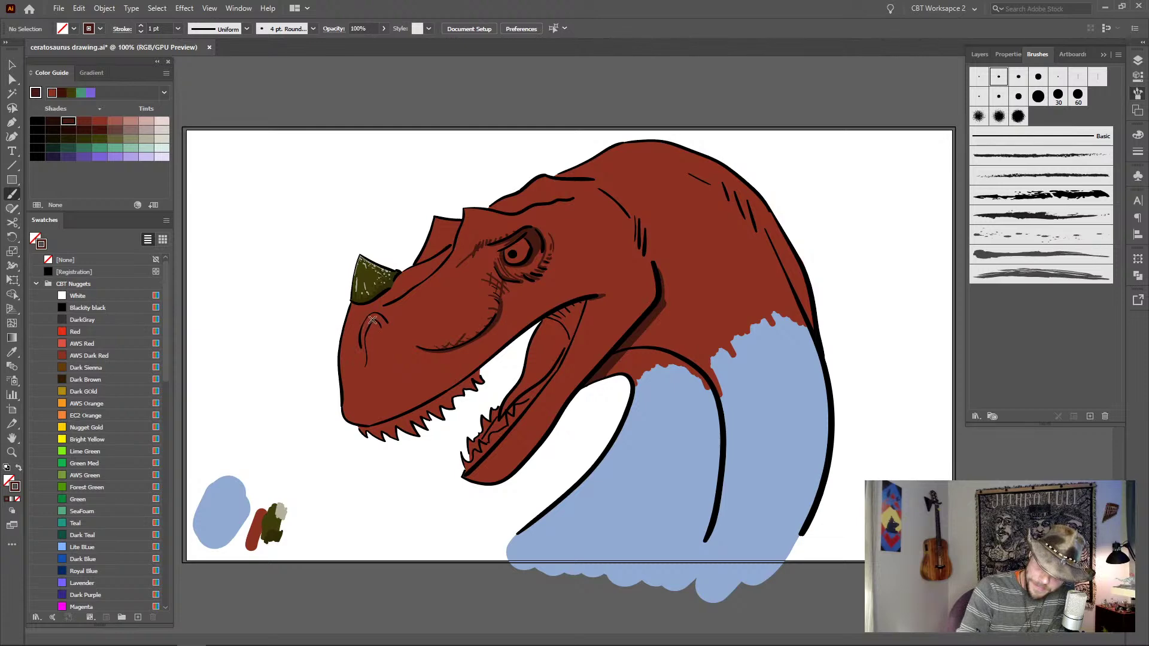
pyautogui.moveTo(372, 323); pyautogui.dragTo(386, 328)
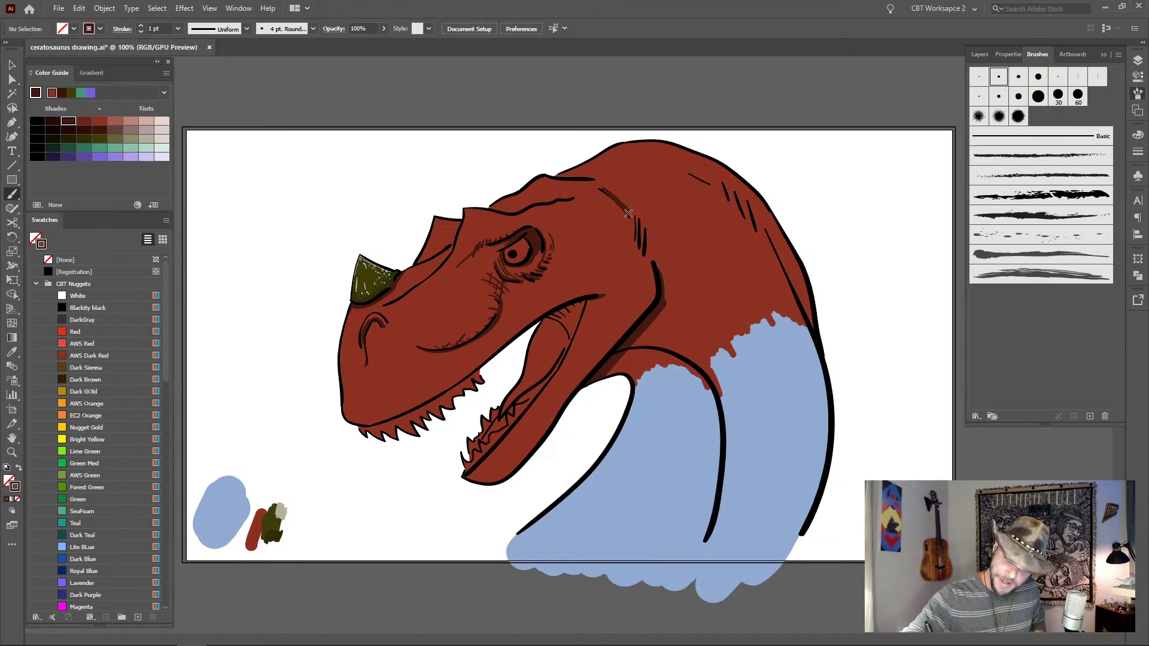
# - Paint dark red shading strokes along the crease behind the head and jaw, and hatch the throat beneath the jaw
pyautogui.moveTo(604, 188); pyautogui.dragTo(661, 273)
pyautogui.moveTo(646, 230); pyautogui.dragTo(669, 281)
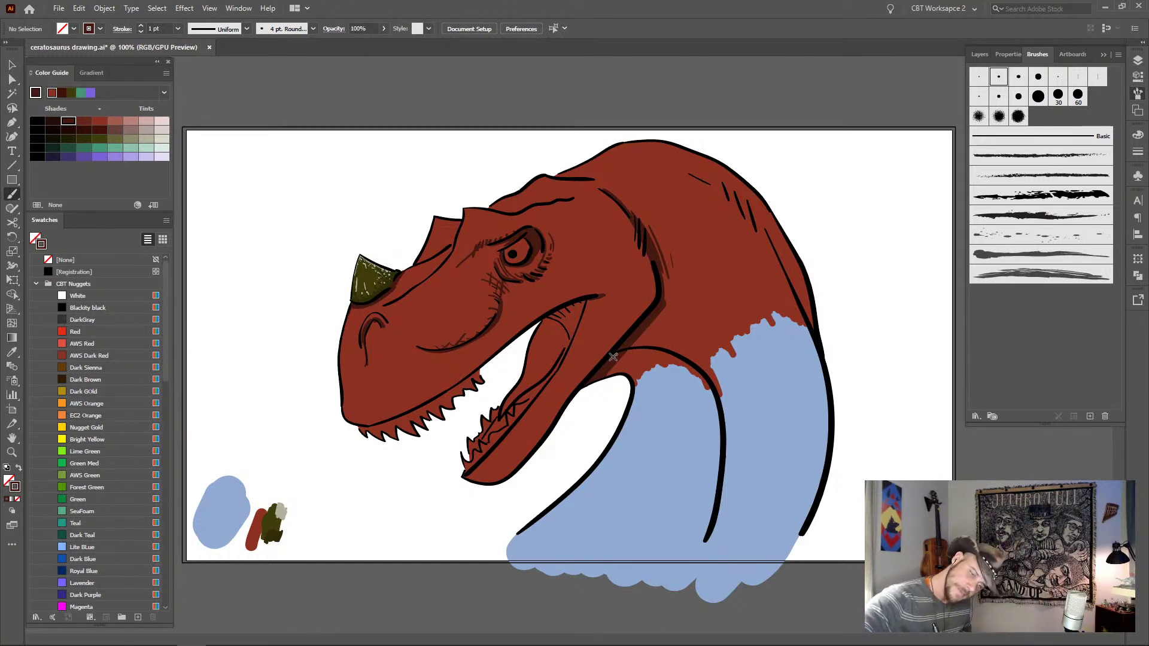
pyautogui.moveTo(694, 354)
pyautogui.mouseDown()
pyautogui.moveTo(715, 402)
pyautogui.moveTo(617, 353)
pyautogui.moveTo(609, 365)
pyautogui.moveTo(664, 351)
pyautogui.mouseUp()
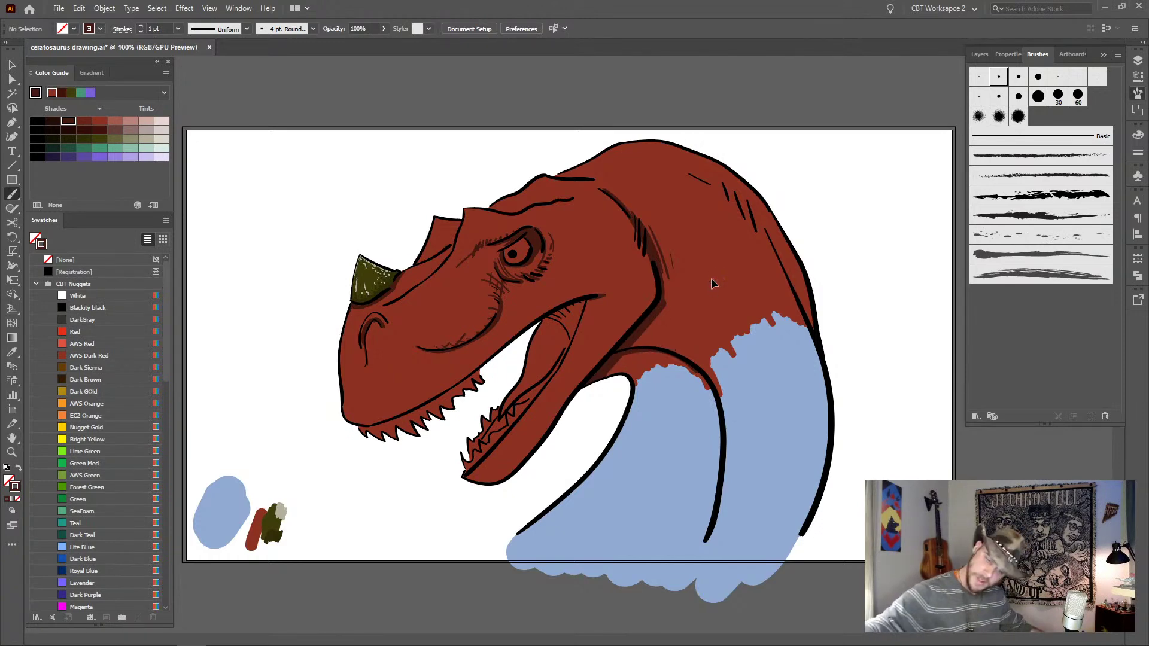
pyautogui.moveTo(699, 371)
pyautogui.mouseDown()
pyautogui.moveTo(627, 358)
pyautogui.moveTo(668, 359)
pyautogui.mouseUp()
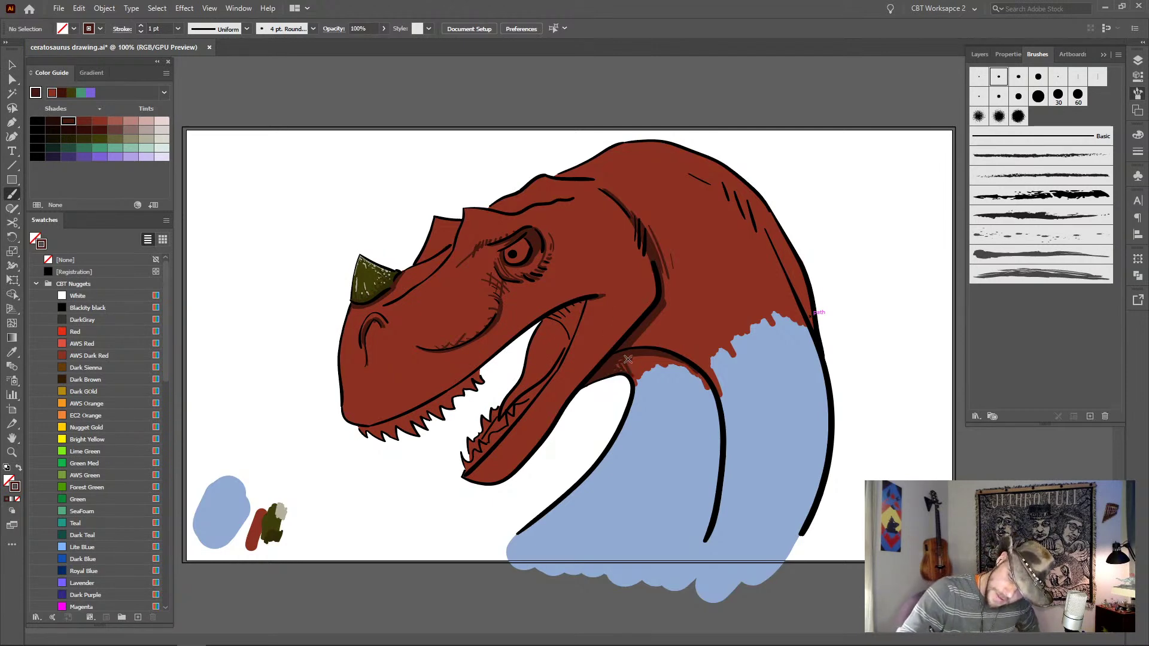
pyautogui.moveTo(628, 359); pyautogui.dragTo(641, 360)
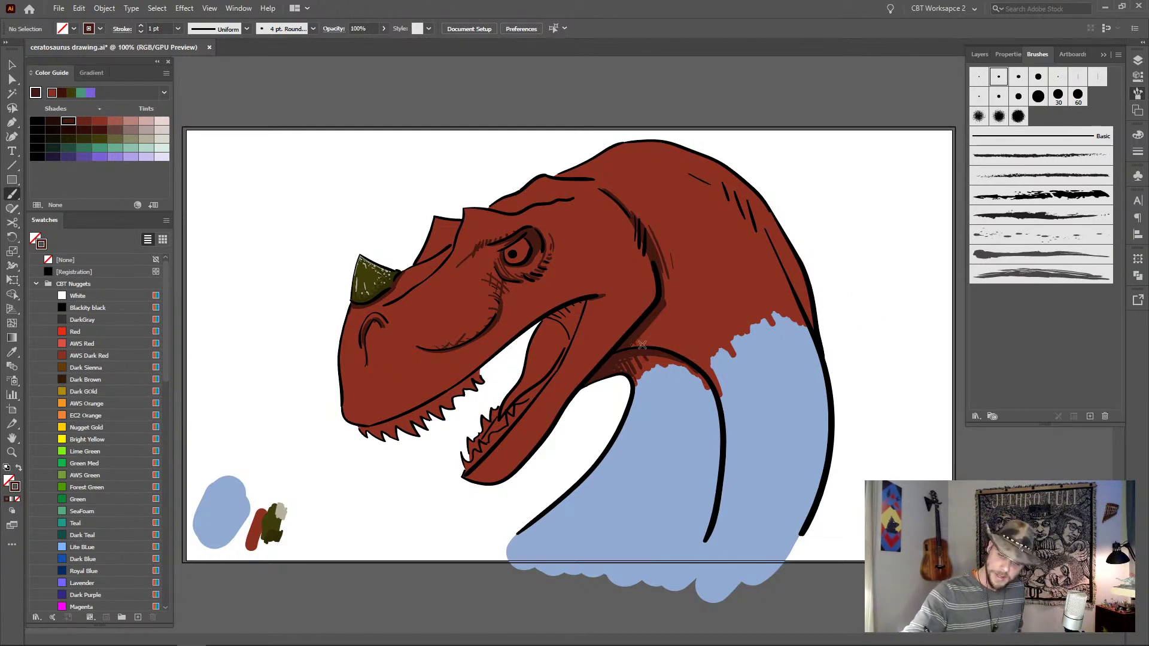
pyautogui.moveTo(667, 315); pyautogui.dragTo(659, 263)
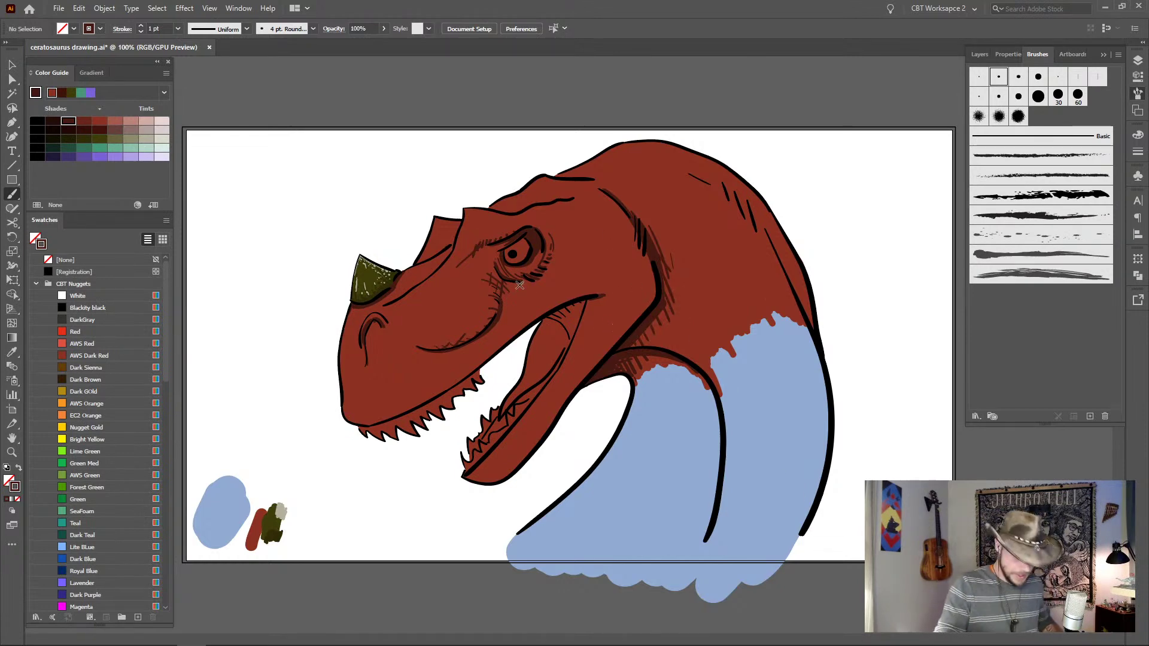
# - Cross-hatch the brow horn above the eye in dark red, extending the strokes down toward the snout ridge
pyautogui.scroll(3, 519, 283)
pyautogui.scroll(-1, 521, 282)
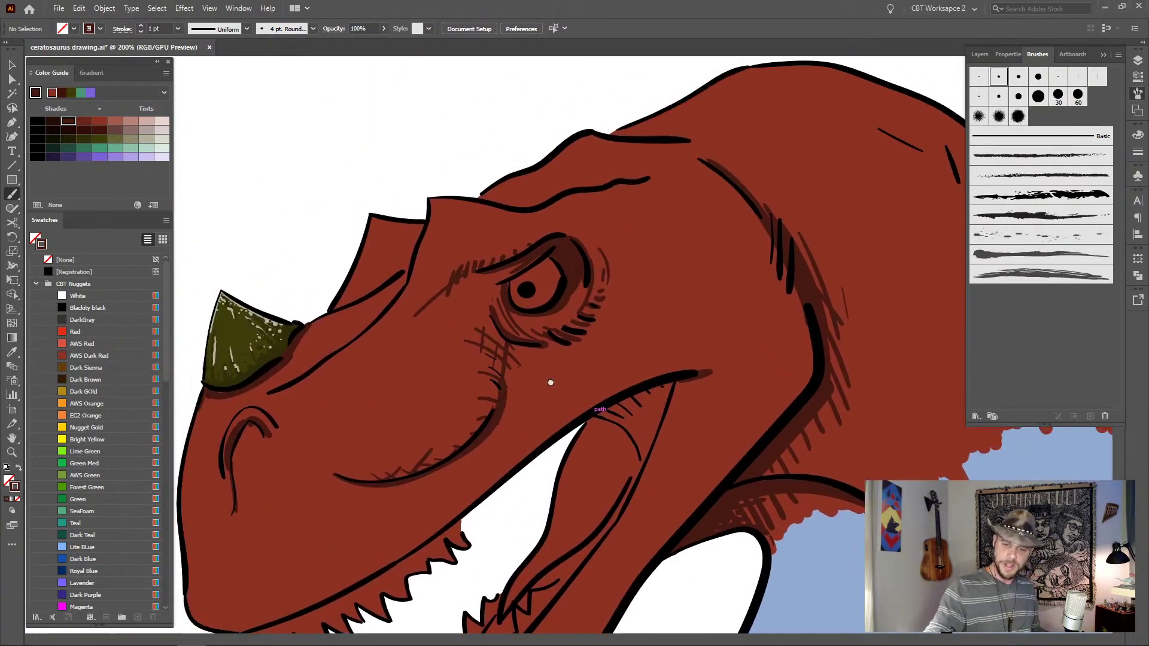
pyautogui.moveTo(547, 380); pyautogui.dragTo(665, 455)
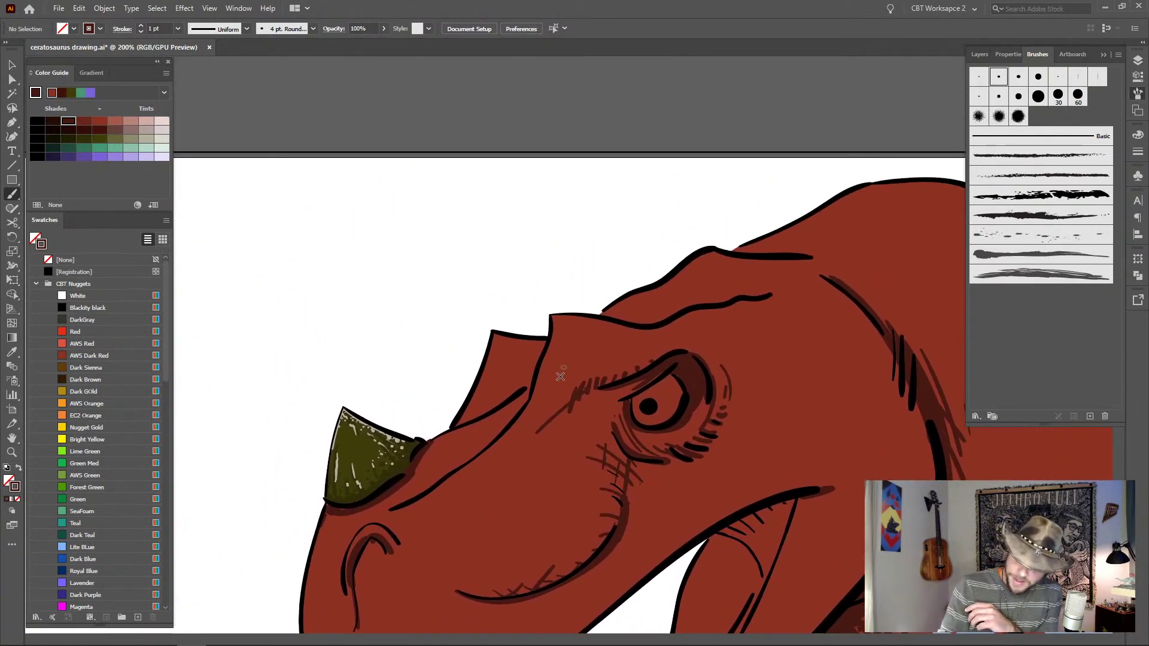
pyautogui.moveTo(565, 375)
pyautogui.mouseDown()
pyautogui.moveTo(596, 338)
pyautogui.moveTo(646, 343)
pyautogui.mouseUp()
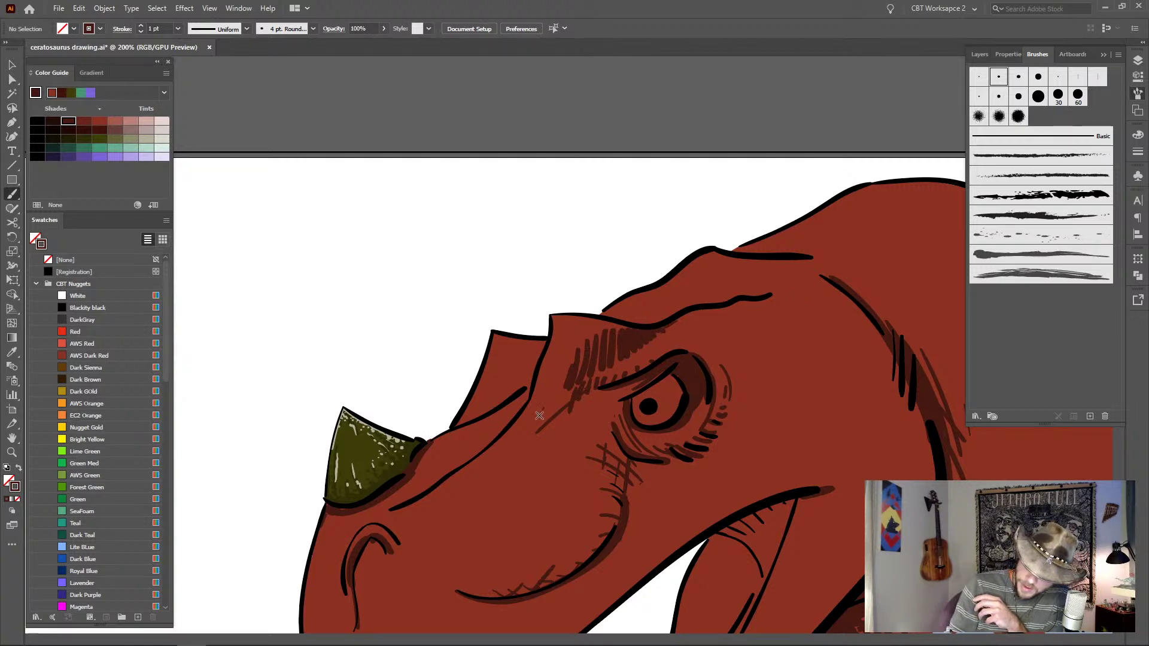
pyautogui.moveTo(541, 410)
pyautogui.mouseDown()
pyautogui.moveTo(553, 389)
pyautogui.moveTo(568, 393)
pyautogui.mouseUp()
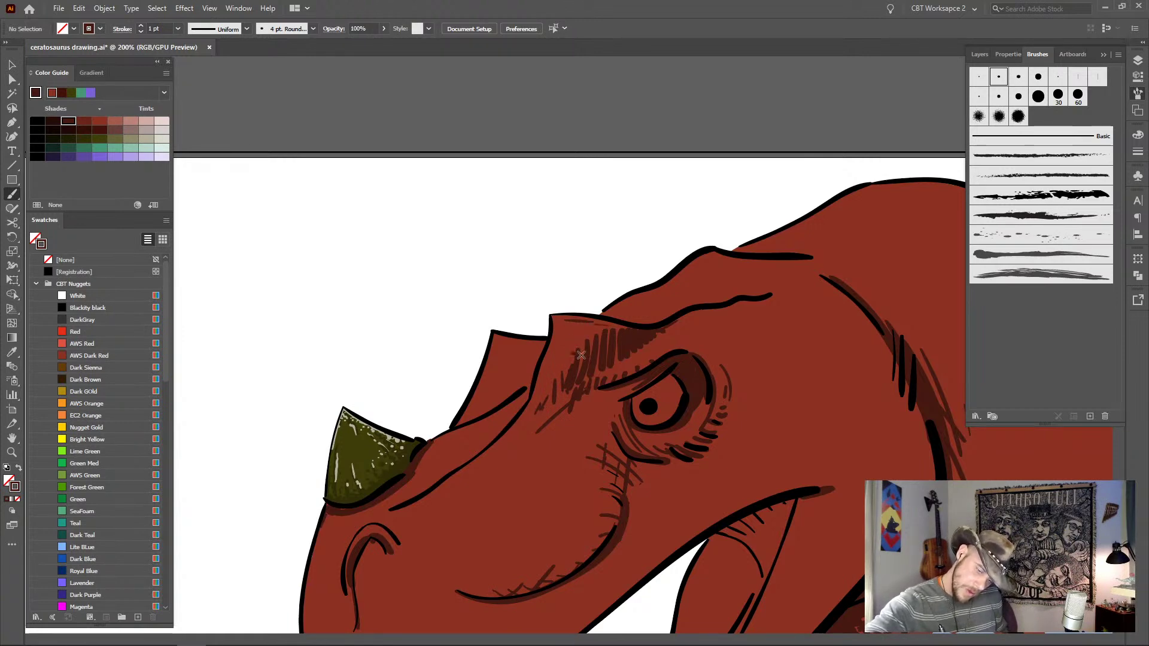
pyautogui.moveTo(575, 348)
pyautogui.mouseDown()
pyautogui.moveTo(618, 353)
pyautogui.moveTo(570, 330)
pyautogui.moveTo(636, 340)
pyautogui.moveTo(577, 319)
pyautogui.moveTo(604, 324)
pyautogui.mouseUp()
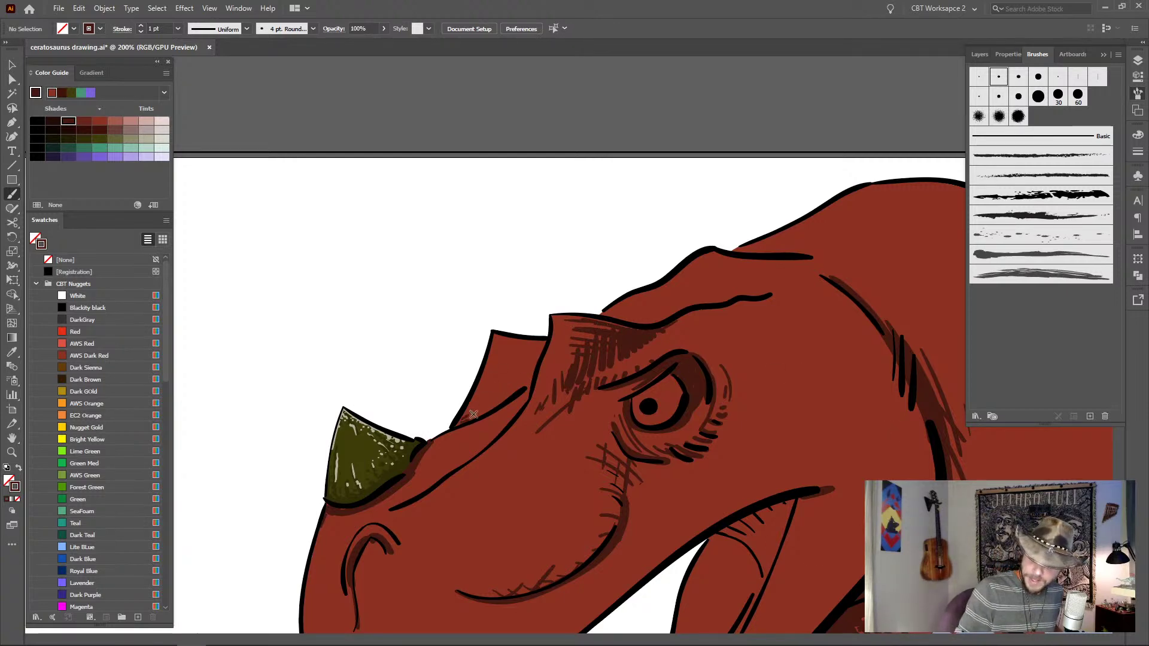
# - Shade the base of the far brow horn and hatch its rear side and the snout ridge below it in dark red
pyautogui.moveTo(461, 422); pyautogui.dragTo(534, 366)
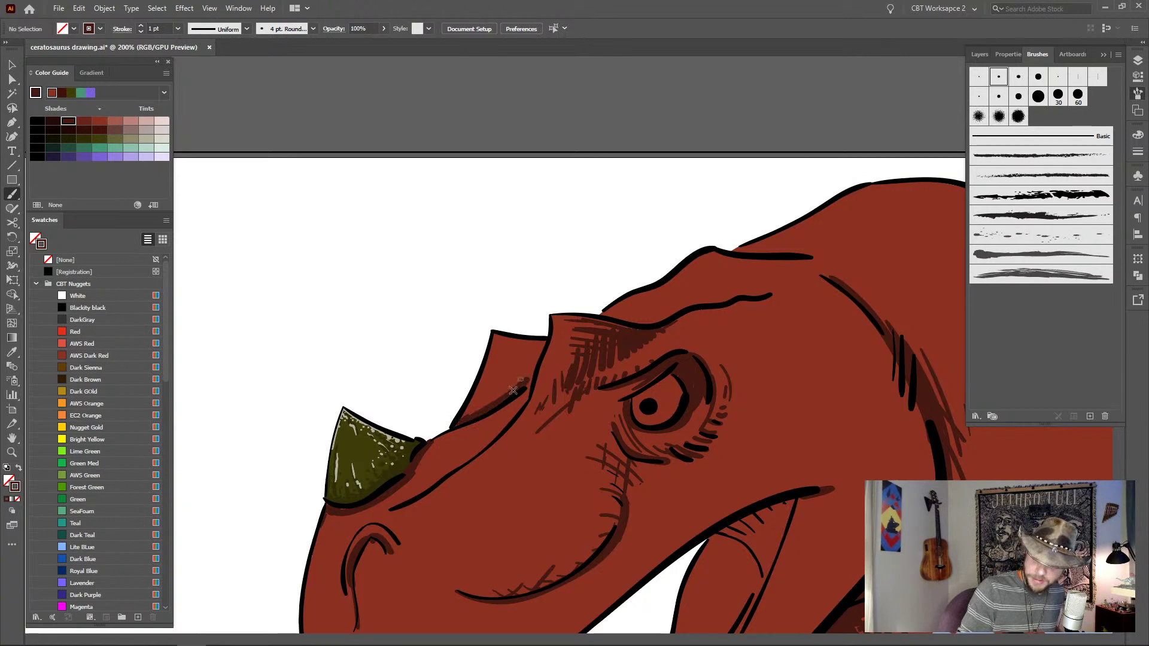
pyautogui.moveTo(477, 411)
pyautogui.mouseDown()
pyautogui.moveTo(503, 383)
pyautogui.moveTo(531, 377)
pyautogui.moveTo(507, 392)
pyautogui.mouseUp()
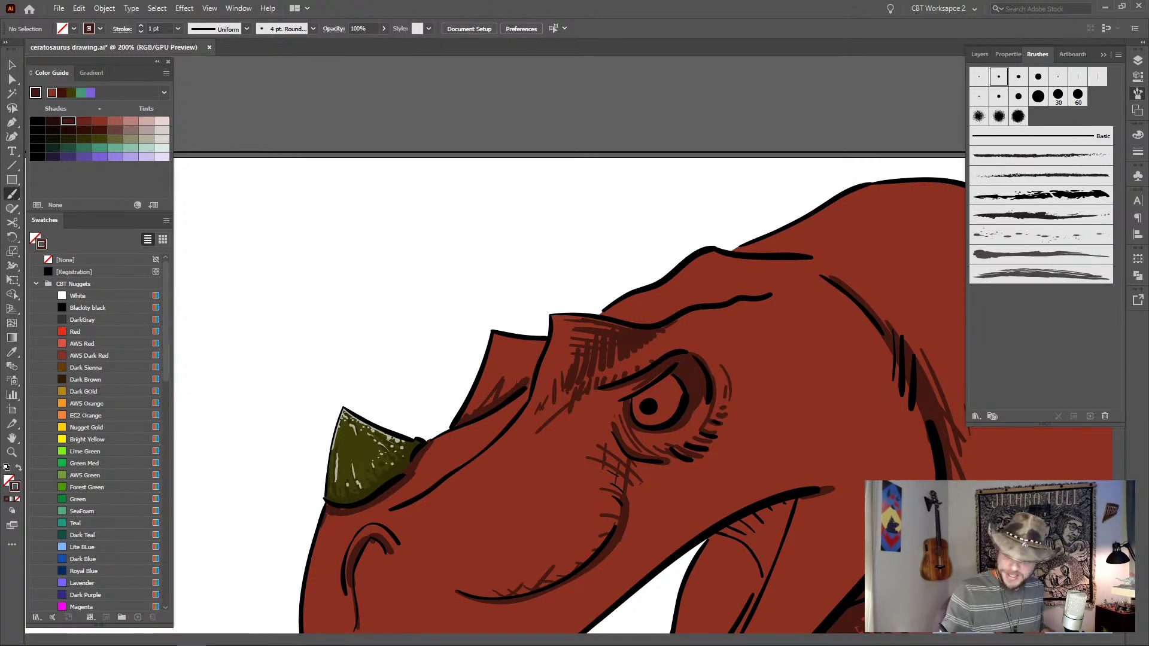
pyautogui.moveTo(527, 380); pyautogui.dragTo(461, 421)
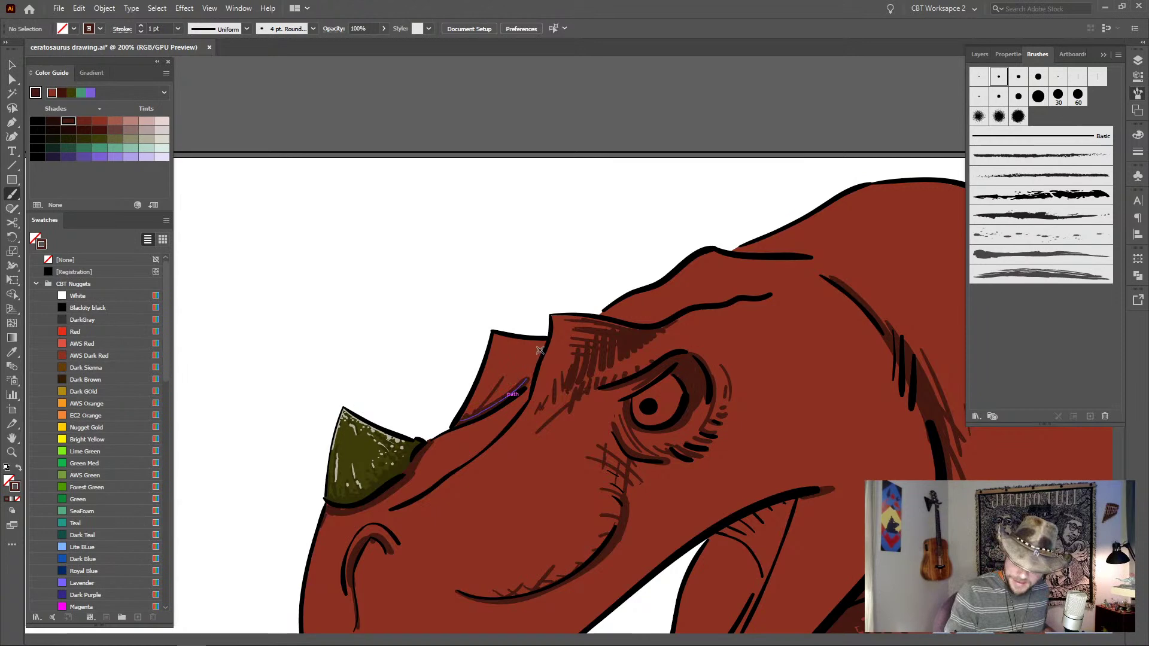
pyautogui.moveTo(538, 359); pyautogui.dragTo(508, 393)
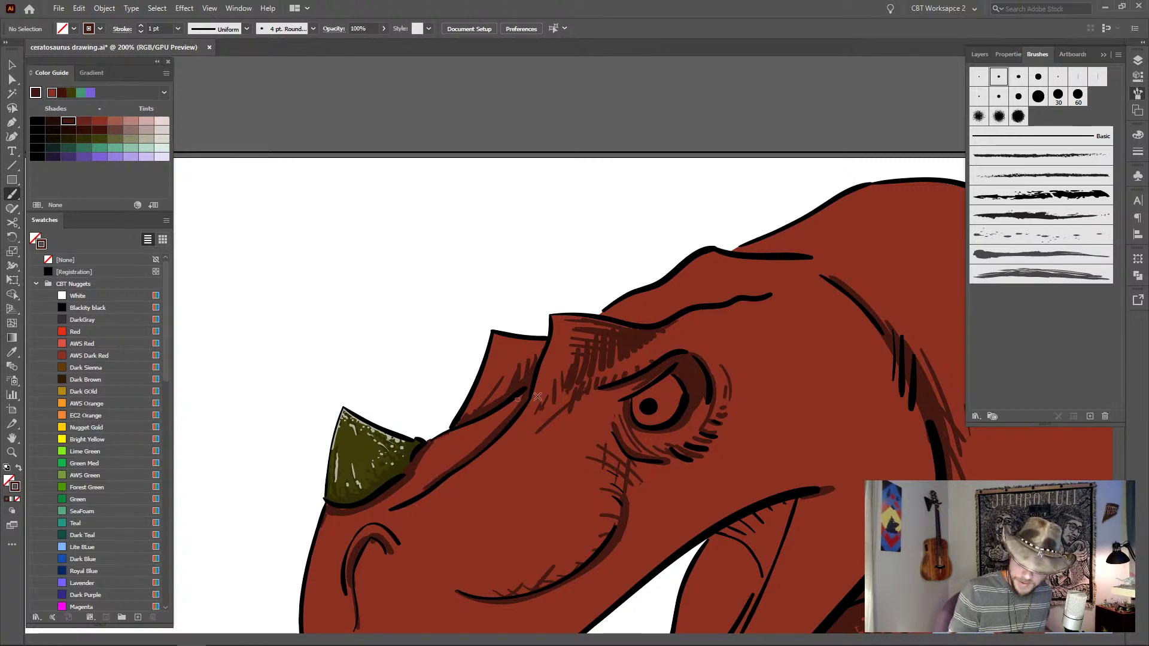
pyautogui.moveTo(516, 398); pyautogui.dragTo(471, 443)
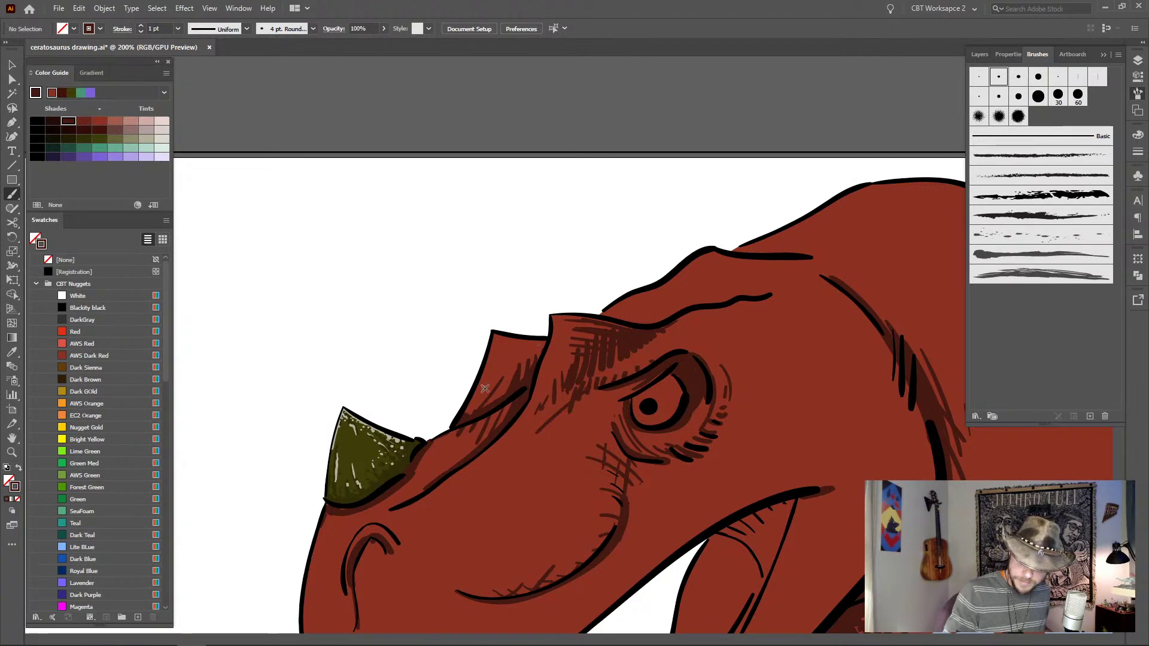
pyautogui.moveTo(506, 354)
pyautogui.mouseDown()
pyautogui.moveTo(509, 398)
pyautogui.moveTo(514, 363)
pyautogui.mouseUp()
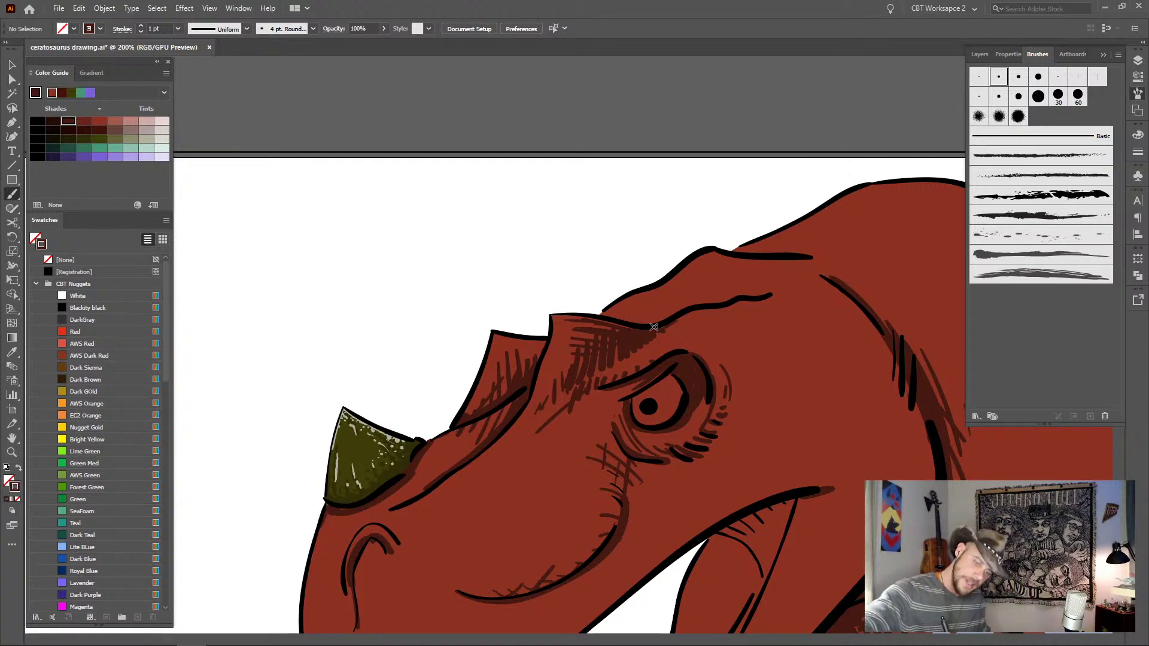
# - Hatch the ridge behind the brow horn and the crease above it in dark red, adding small spots behind the ridge
pyautogui.moveTo(628, 319)
pyautogui.mouseDown()
pyautogui.moveTo(690, 307)
pyautogui.moveTo(713, 280)
pyautogui.moveTo(654, 302)
pyautogui.moveTo(712, 302)
pyautogui.moveTo(668, 295)
pyautogui.moveTo(728, 287)
pyautogui.moveTo(707, 280)
pyautogui.moveTo(781, 276)
pyautogui.mouseUp()
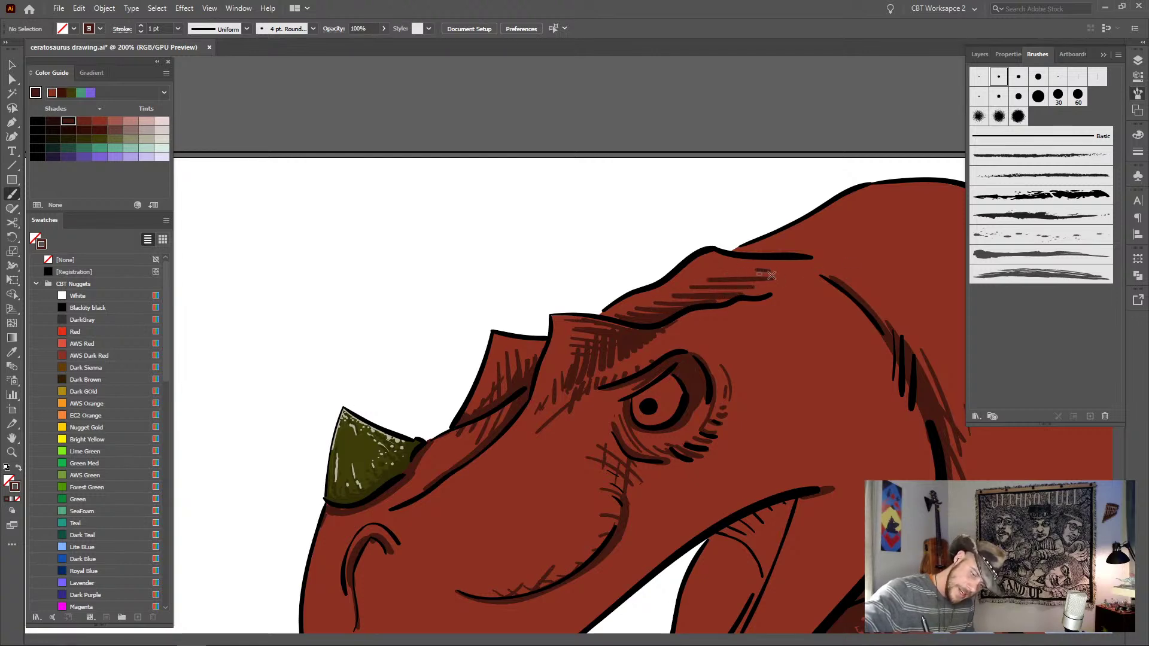
pyautogui.moveTo(722, 302); pyautogui.dragTo(802, 292)
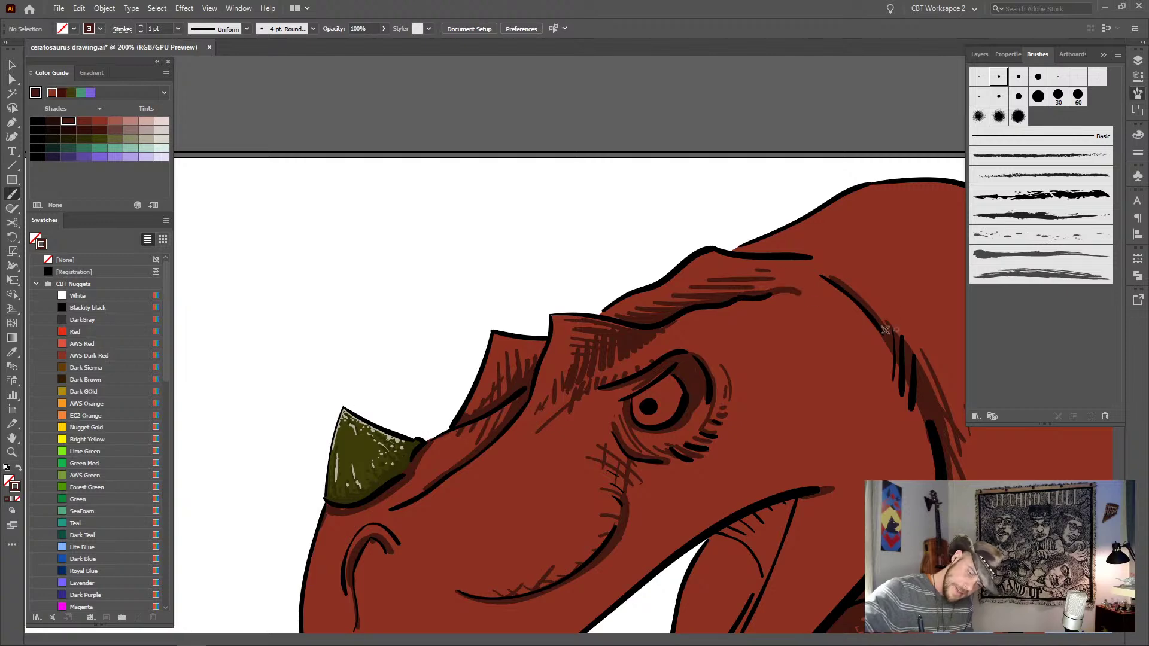
pyautogui.click(825, 306)
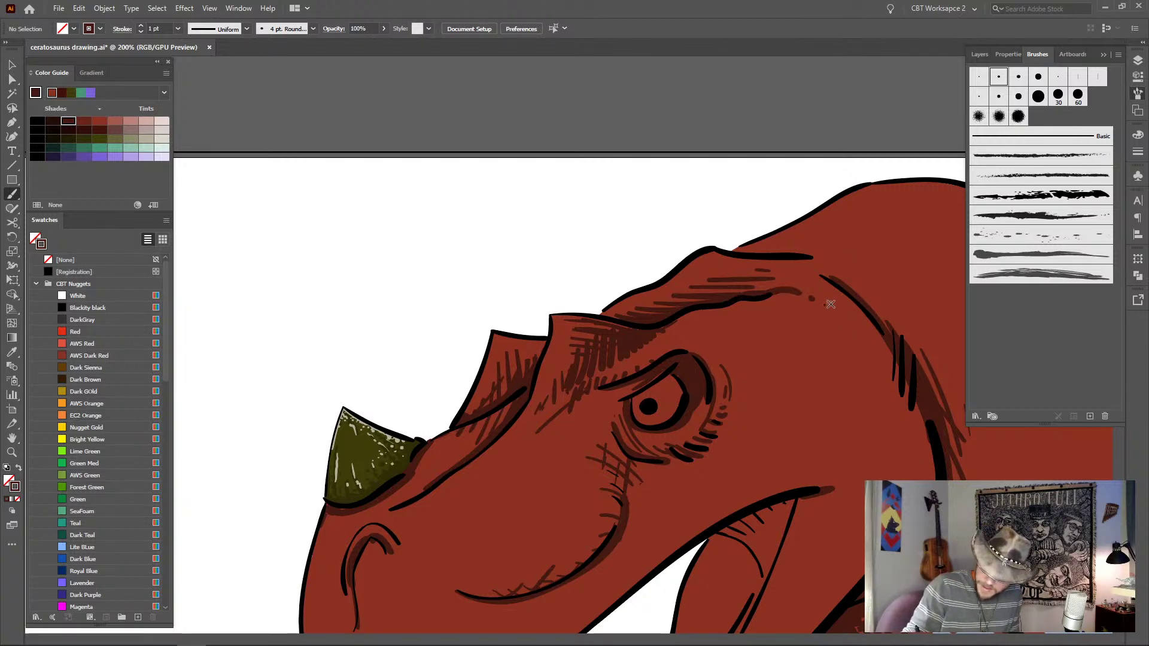
pyautogui.moveTo(834, 309); pyautogui.dragTo(839, 319)
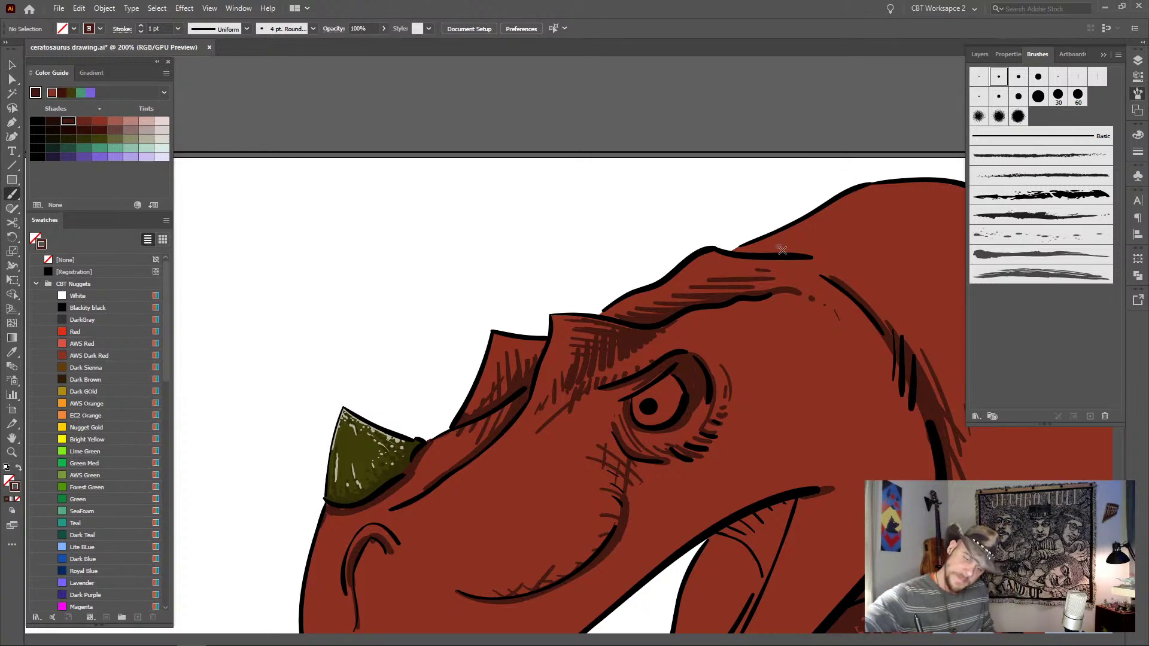
pyautogui.moveTo(740, 252); pyautogui.dragTo(841, 246)
pyautogui.moveTo(772, 250)
pyautogui.mouseDown()
pyautogui.moveTo(823, 239)
pyautogui.moveTo(828, 223)
pyautogui.mouseUp()
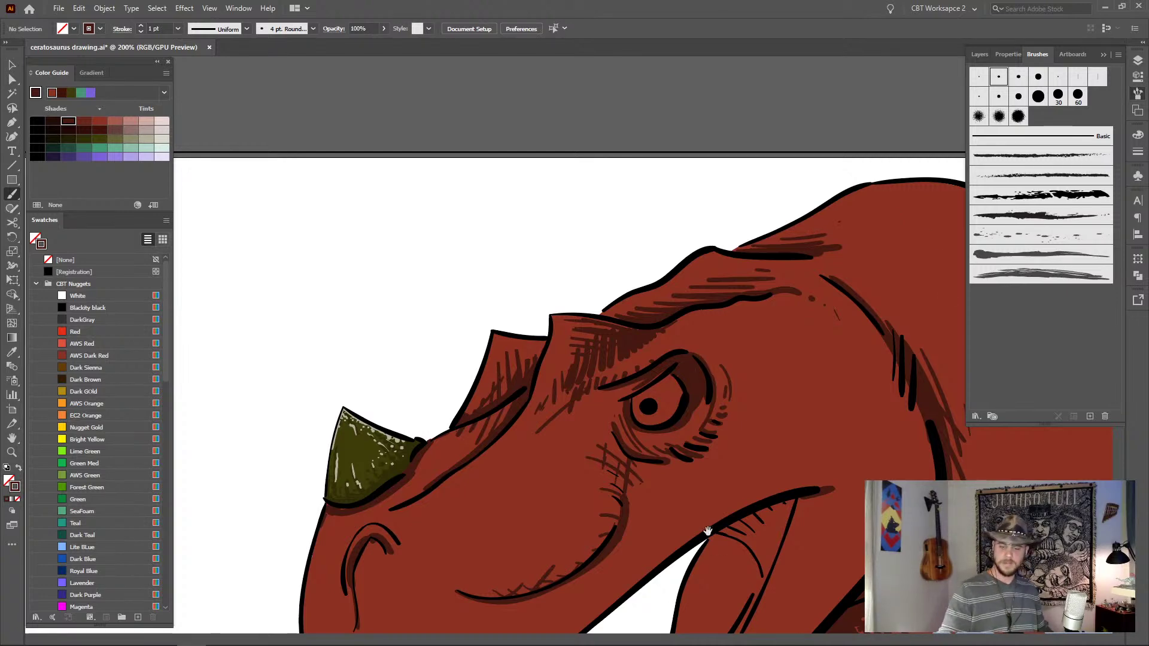
# - Shade along the upper lip in dark red with the 5 pt. fixed brush, and hatch its front with the 4 pt. Round brush
pyautogui.scroll(-5, 705, 531)
pyautogui.hscroll(-3, 821, 313)
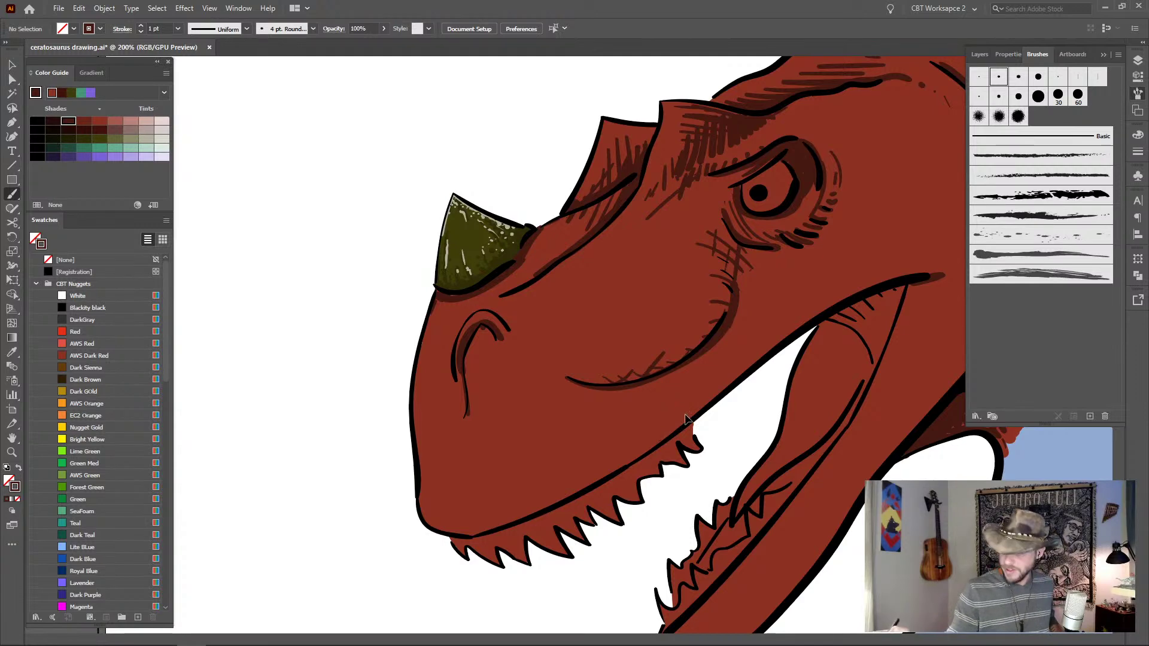
pyautogui.click(1000, 96)
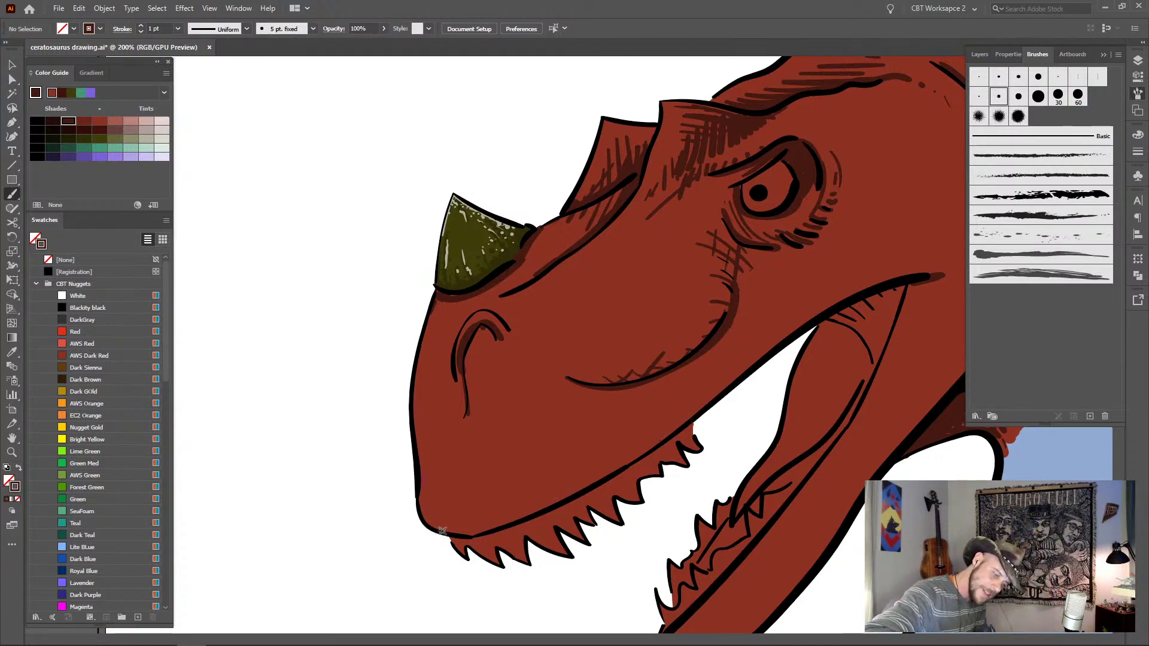
pyautogui.moveTo(449, 532)
pyautogui.mouseDown()
pyautogui.moveTo(487, 531)
pyautogui.moveTo(659, 456)
pyautogui.moveTo(567, 495)
pyautogui.moveTo(581, 493)
pyautogui.moveTo(664, 440)
pyautogui.mouseUp()
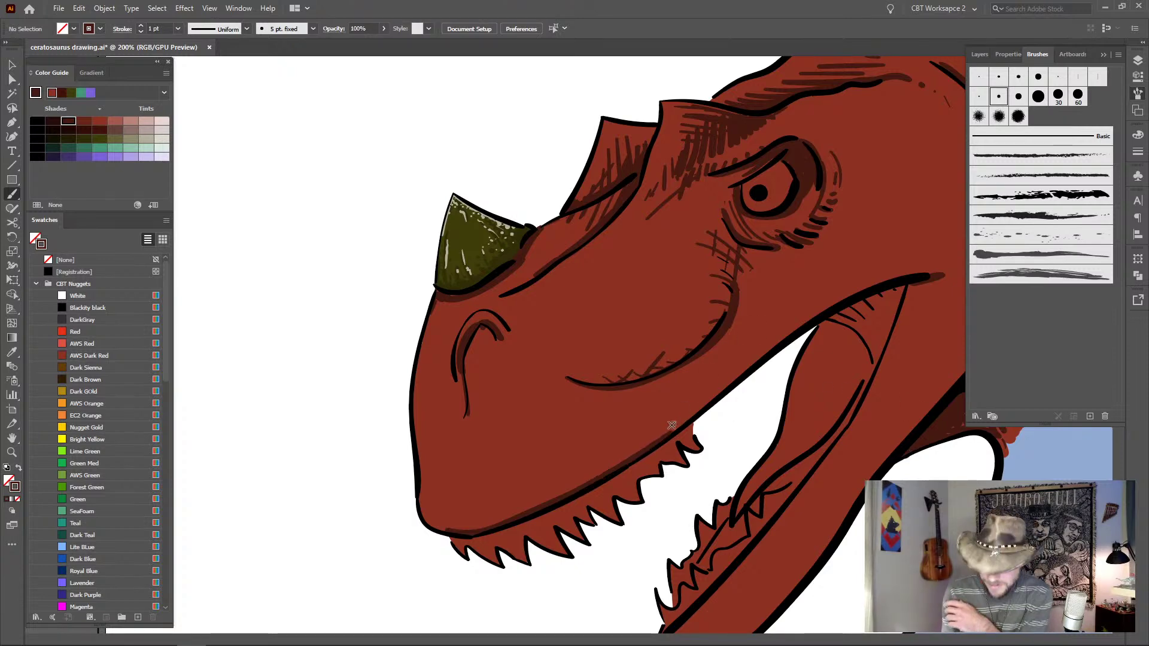
pyautogui.moveTo(679, 423)
pyautogui.mouseDown()
pyautogui.moveTo(809, 322)
pyautogui.moveTo(895, 276)
pyautogui.moveTo(813, 316)
pyautogui.moveTo(941, 276)
pyautogui.mouseUp()
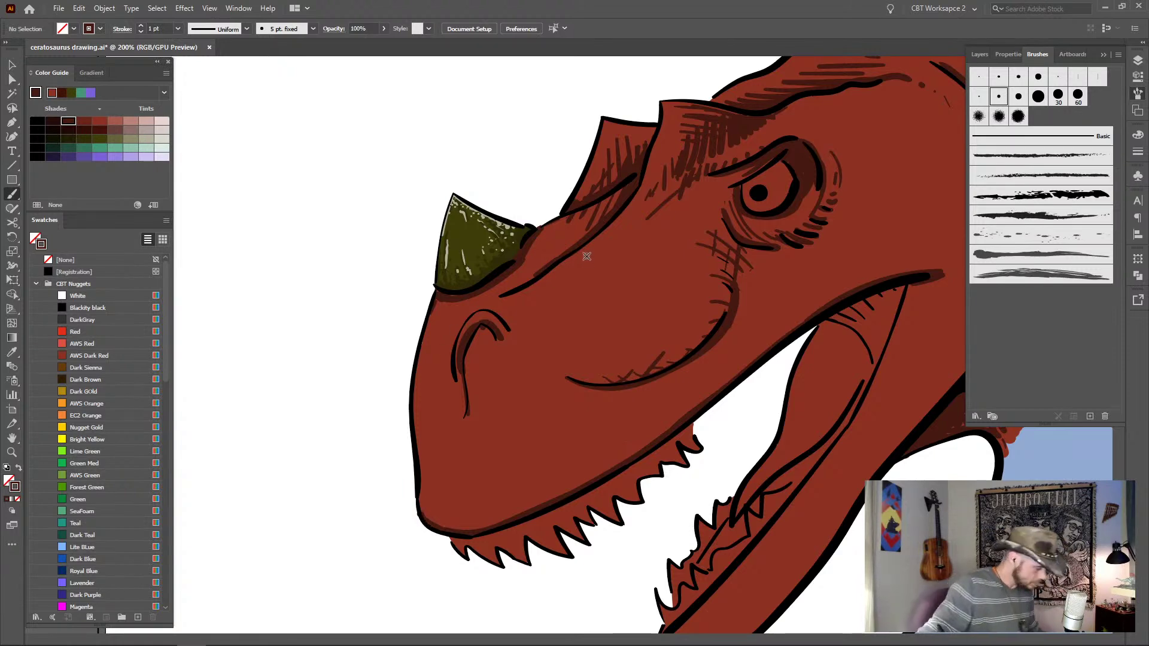
pyautogui.click(1005, 73)
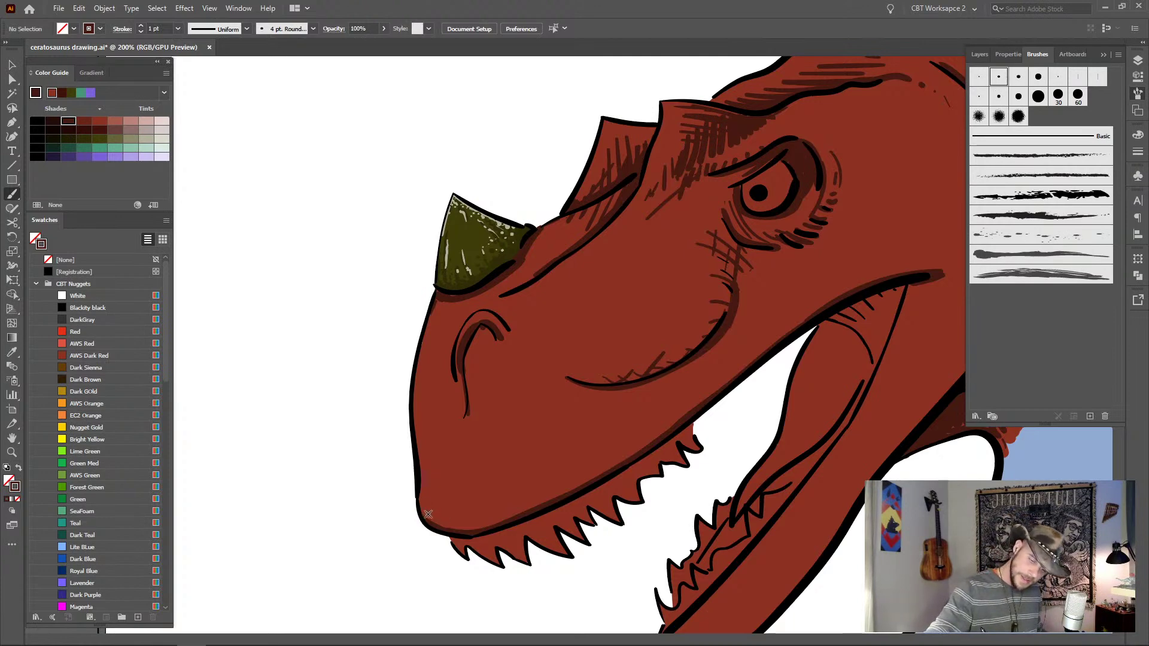
pyautogui.moveTo(434, 522)
pyautogui.mouseDown()
pyautogui.moveTo(482, 532)
pyautogui.moveTo(579, 494)
pyautogui.mouseUp()
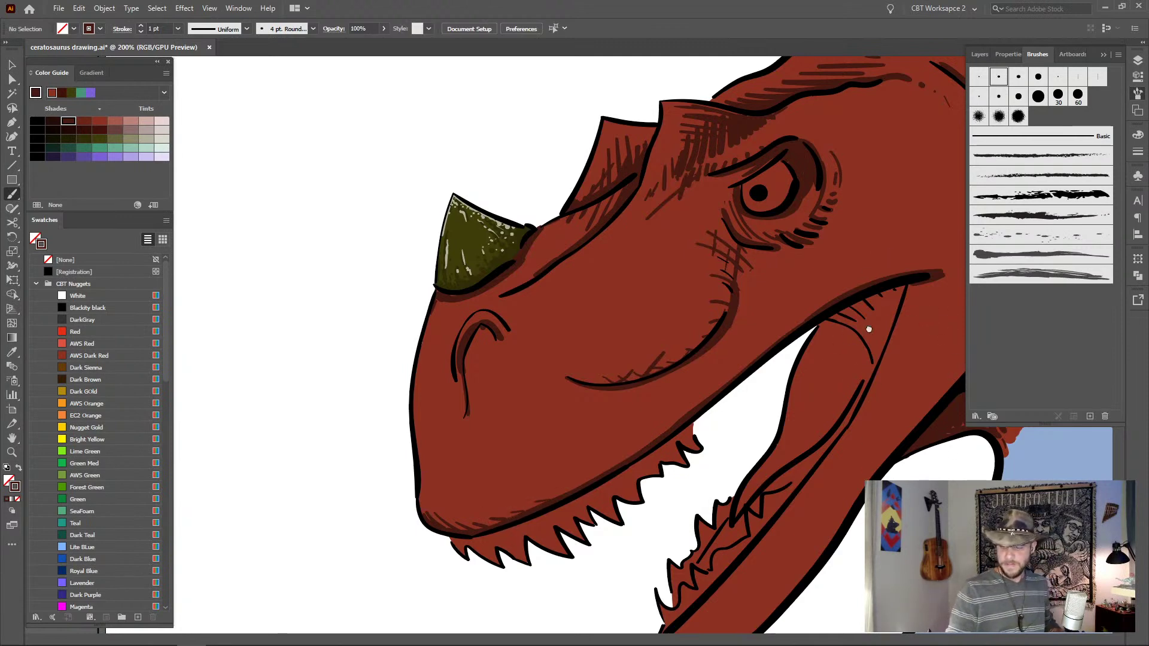
# - Hatch inside and around the nostril in dark red, and add shading strokes down the front edge of the snout below the horn
pyautogui.moveTo(849, 339); pyautogui.dragTo(934, 413)
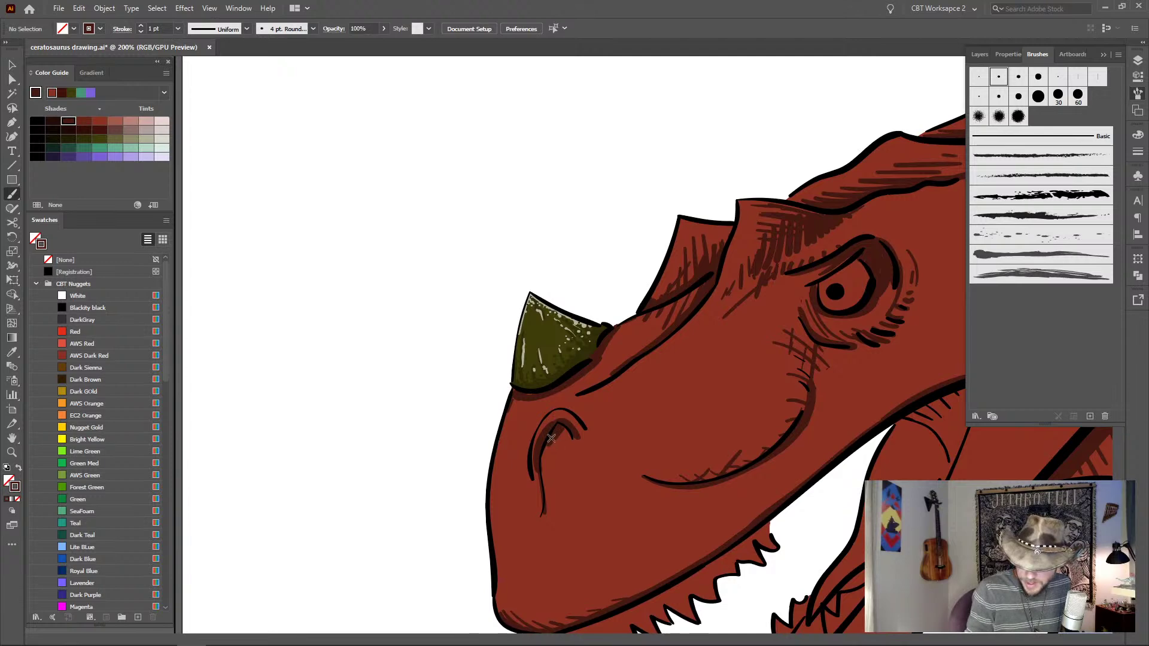
pyautogui.moveTo(551, 439)
pyautogui.mouseDown()
pyautogui.moveTo(544, 461)
pyautogui.moveTo(570, 447)
pyautogui.moveTo(566, 507)
pyautogui.mouseUp()
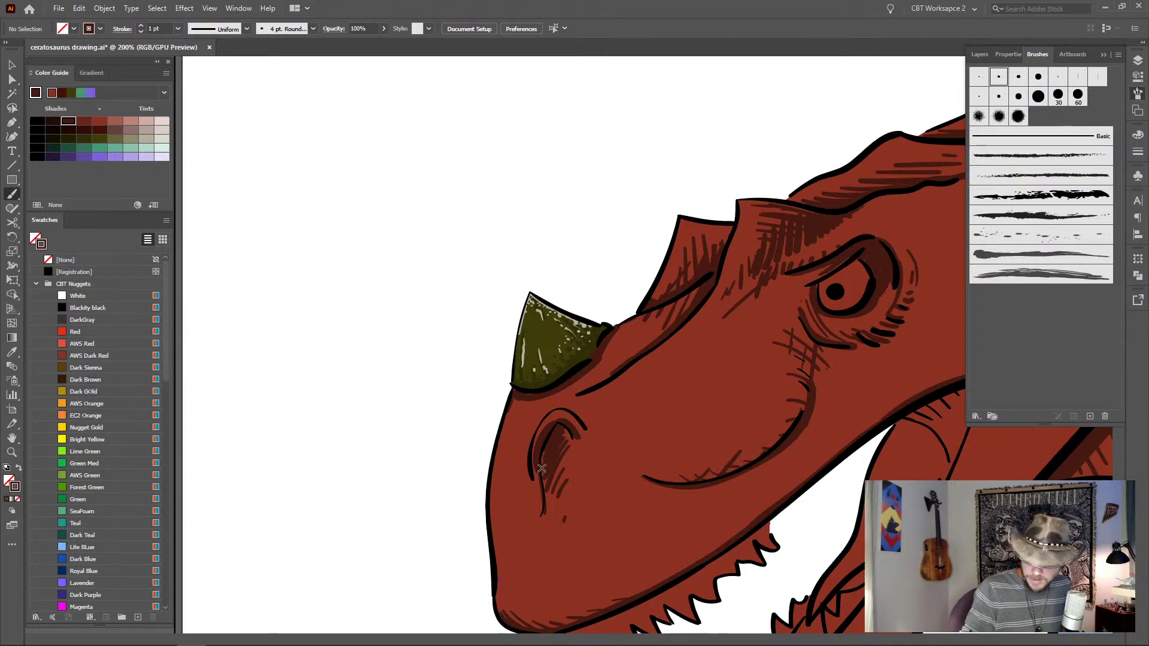
pyautogui.moveTo(546, 451); pyautogui.dragTo(562, 444)
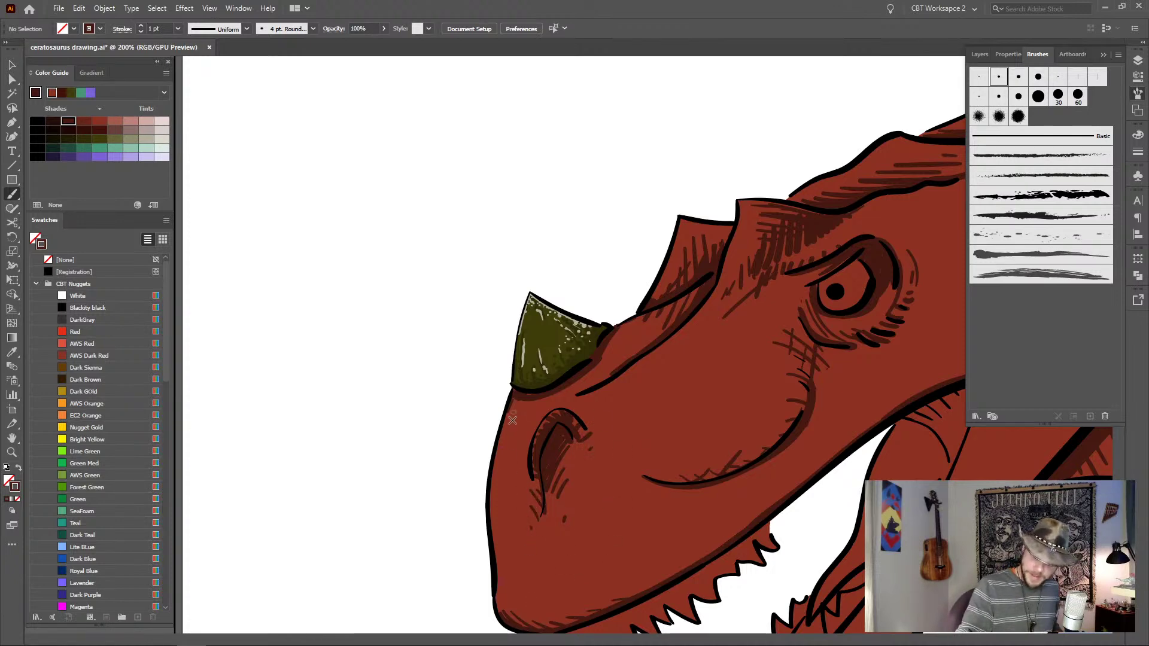
pyautogui.moveTo(513, 407)
pyautogui.mouseDown()
pyautogui.moveTo(494, 527)
pyautogui.moveTo(506, 433)
pyautogui.mouseUp()
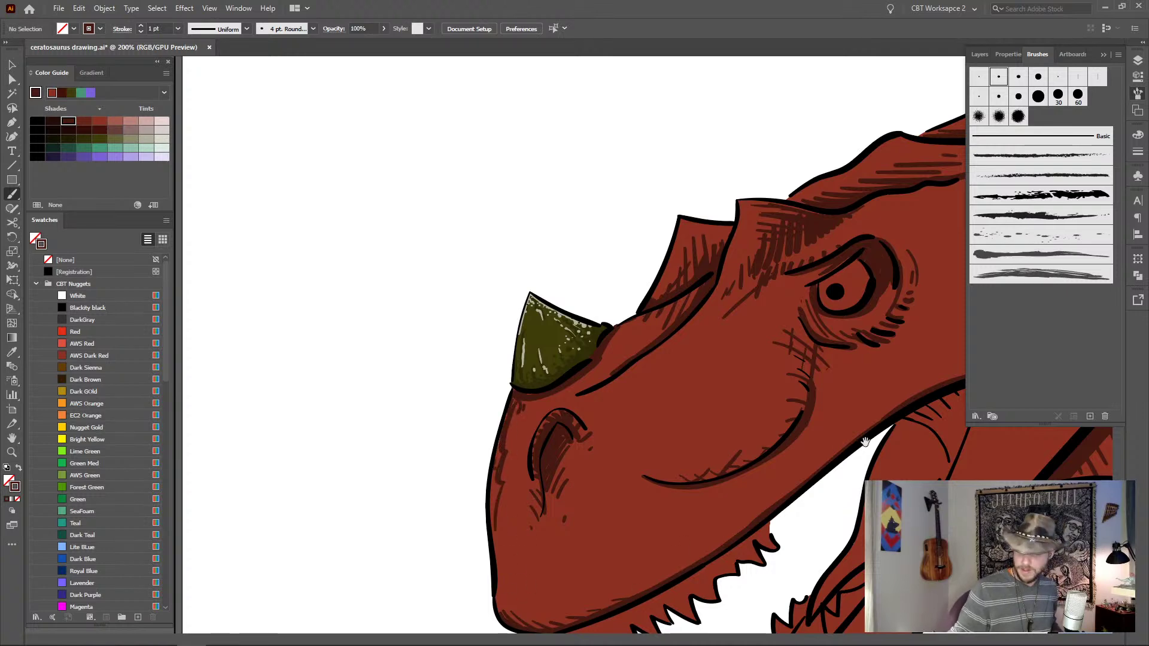
# - Paint short dark red hatch strokes above the rear half of the upper lip and around the corner of the mouth
pyautogui.moveTo(819, 455)
pyautogui.mouseDown()
pyautogui.moveTo(711, 406)
pyautogui.moveTo(690, 419)
pyautogui.moveTo(778, 360)
pyautogui.mouseUp()
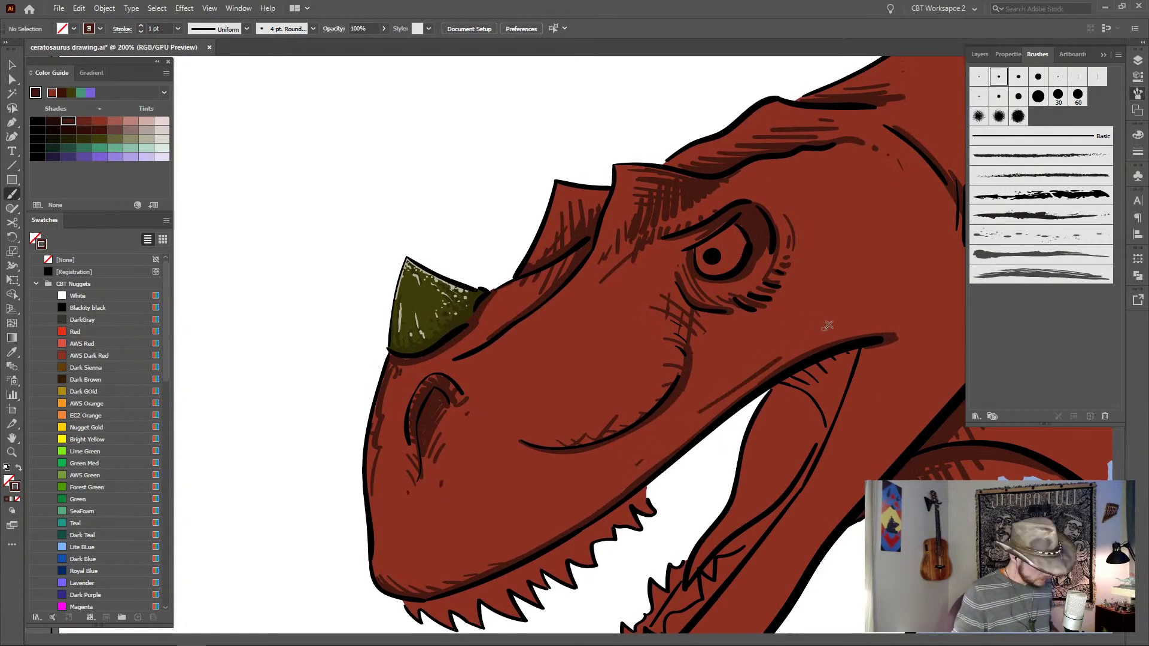
pyautogui.moveTo(662, 458)
pyautogui.mouseDown()
pyautogui.moveTo(671, 420)
pyautogui.moveTo(678, 431)
pyautogui.mouseUp()
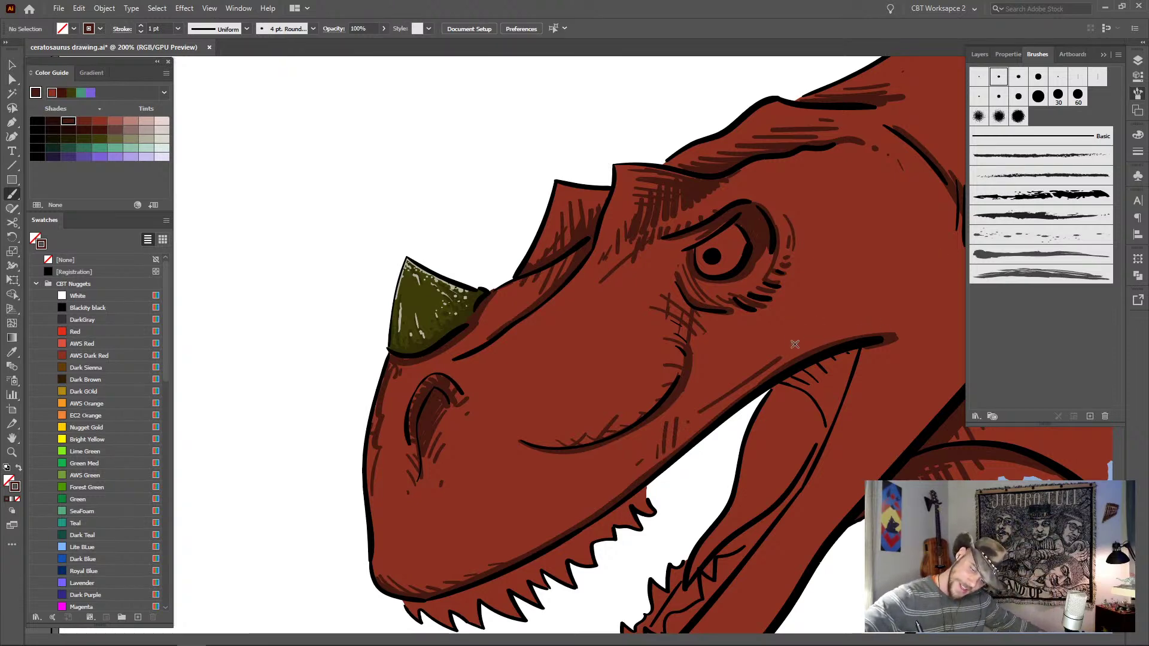
pyautogui.moveTo(799, 346)
pyautogui.mouseDown()
pyautogui.moveTo(877, 316)
pyautogui.moveTo(894, 324)
pyautogui.moveTo(835, 308)
pyautogui.moveTo(889, 324)
pyautogui.moveTo(910, 308)
pyautogui.mouseUp()
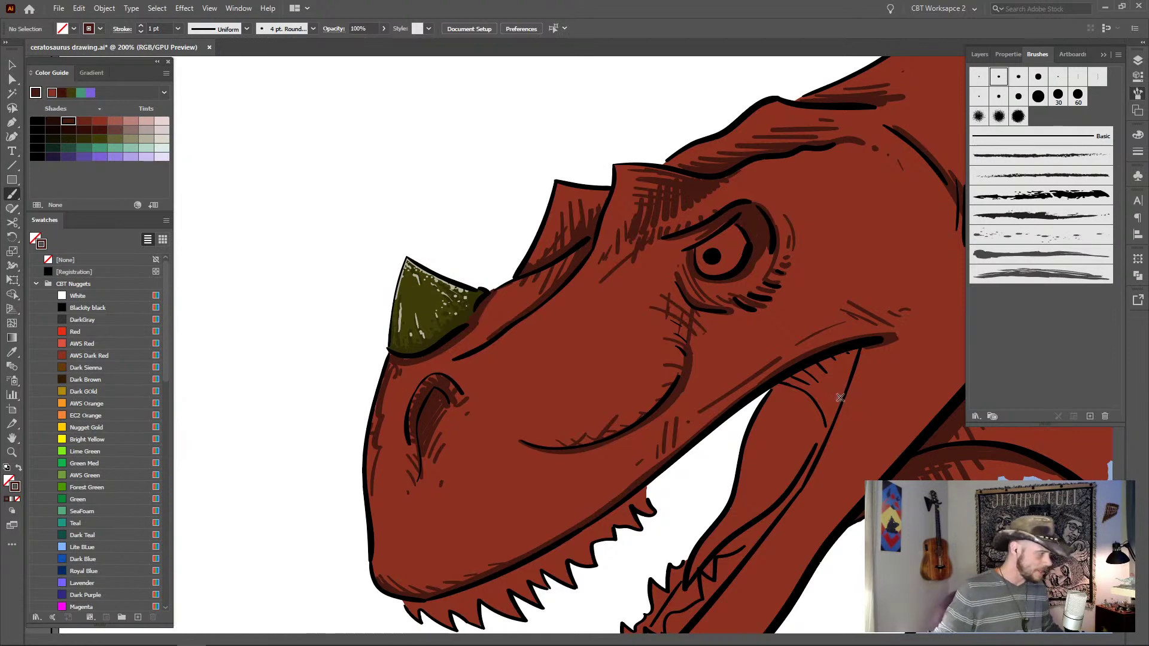
# - Hatch the skin above the eye in dark red and add strokes beneath the ridge crease behind the brow horn
pyautogui.moveTo(910, 250); pyautogui.dragTo(712, 373)
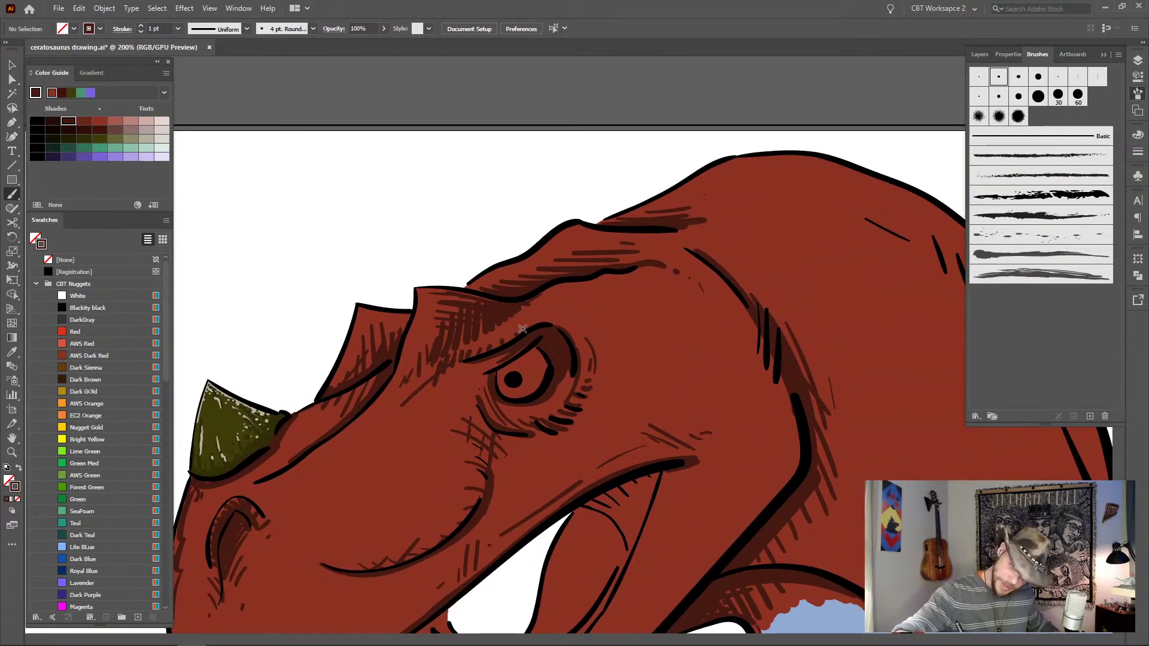
pyautogui.moveTo(553, 310); pyautogui.dragTo(576, 337)
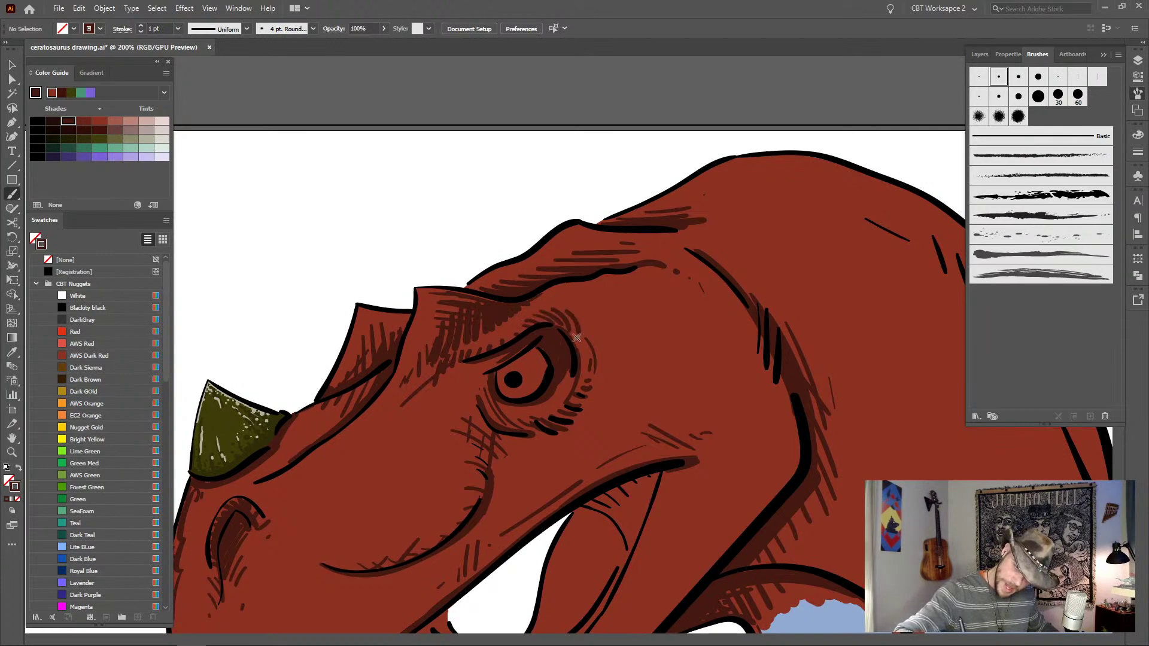
pyautogui.moveTo(545, 290)
pyautogui.mouseDown()
pyautogui.moveTo(605, 273)
pyautogui.moveTo(636, 275)
pyautogui.mouseUp()
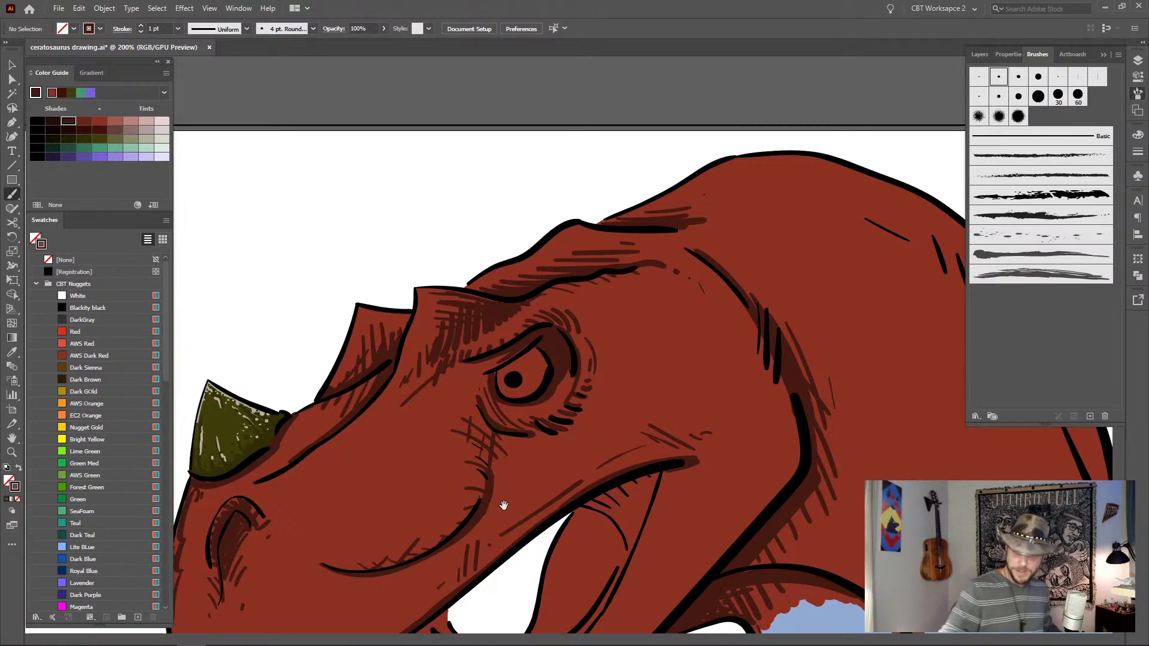
# - Cross-hatch a dark red band along the side of the snout, from the brow horn down toward the nostril
pyautogui.moveTo(666, 463); pyautogui.dragTo(922, 328)
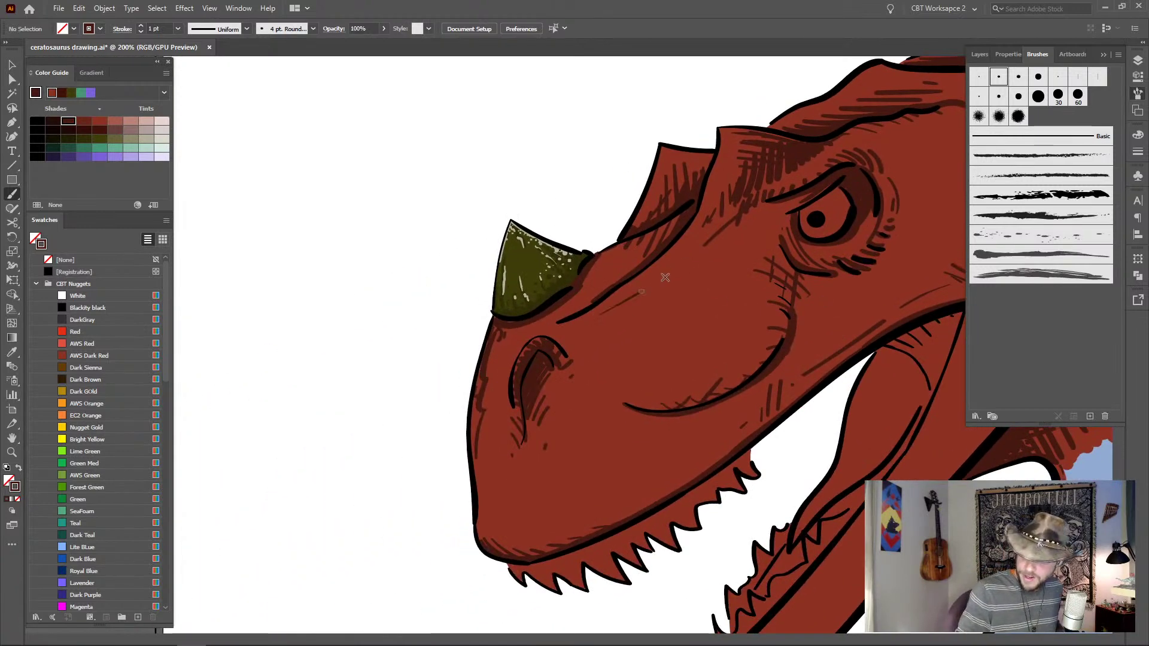
pyautogui.moveTo(669, 274); pyautogui.dragTo(645, 299)
pyautogui.moveTo(683, 261)
pyautogui.mouseDown()
pyautogui.moveTo(694, 241)
pyautogui.moveTo(707, 244)
pyautogui.moveTo(726, 204)
pyautogui.moveTo(738, 222)
pyautogui.mouseUp()
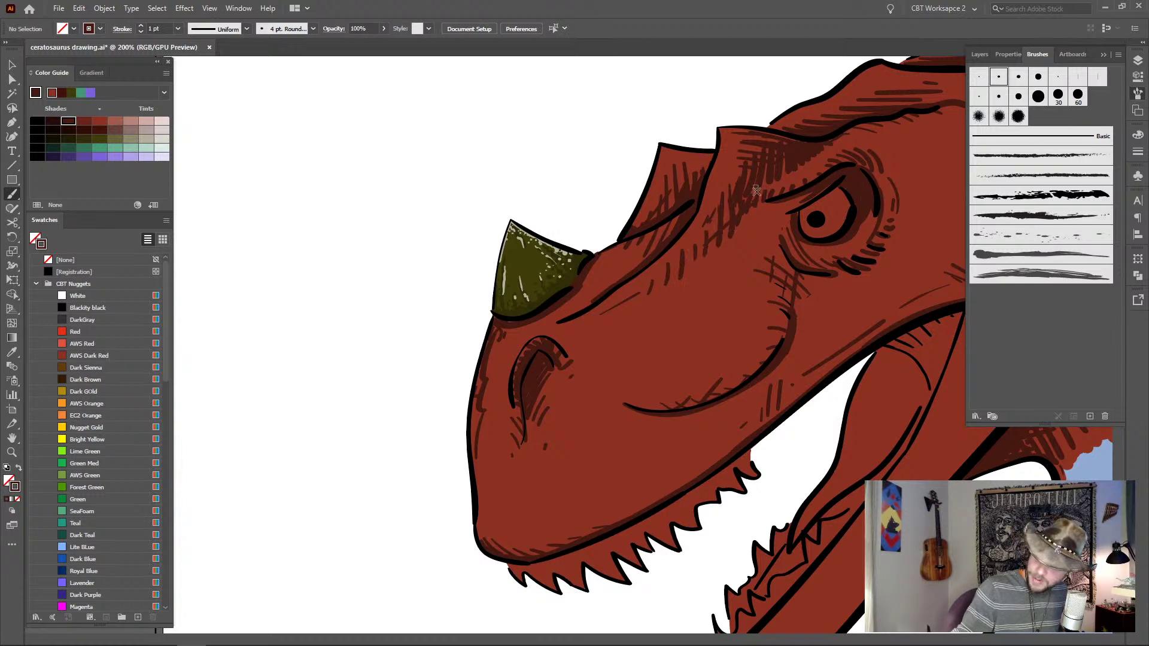
pyautogui.moveTo(843, 336)
pyautogui.mouseDown()
pyautogui.moveTo(859, 402)
pyautogui.moveTo(845, 461)
pyautogui.mouseUp()
pyautogui.moveTo(618, 467); pyautogui.dragTo(687, 404)
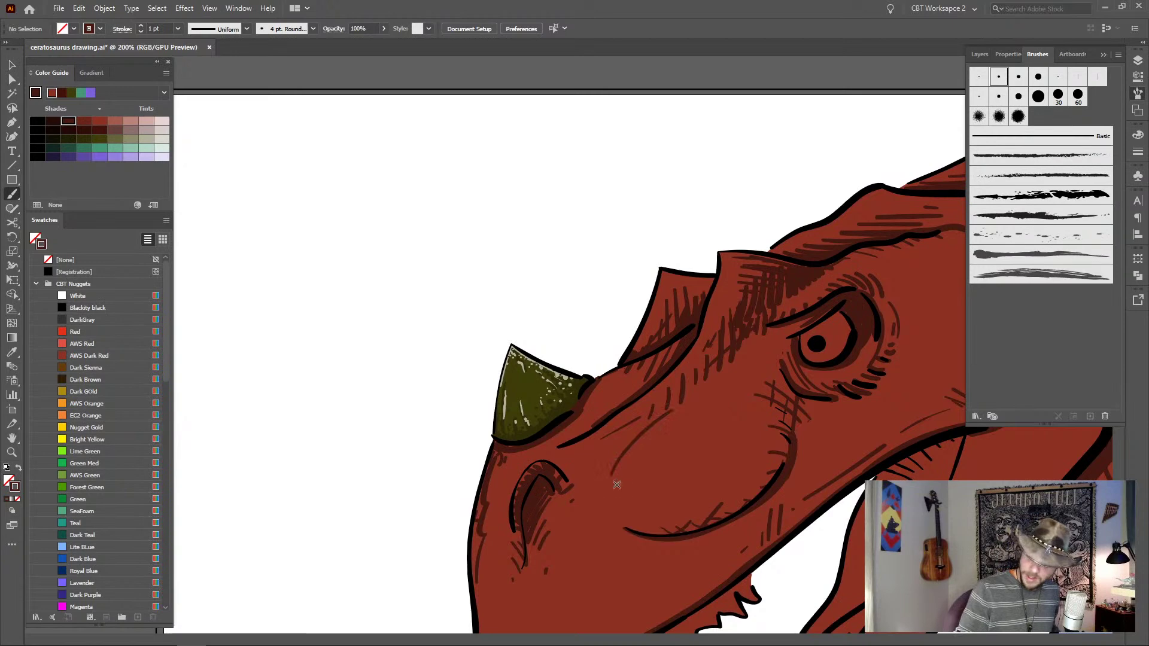
pyautogui.moveTo(621, 489)
pyautogui.mouseDown()
pyautogui.moveTo(626, 441)
pyautogui.moveTo(636, 433)
pyautogui.moveTo(642, 453)
pyautogui.moveTo(680, 404)
pyautogui.mouseUp()
# - Add small dark red marks at the snout tip and light hatch strokes on the muzzle above the upper lip
pyautogui.moveTo(509, 628); pyautogui.dragTo(512, 499)
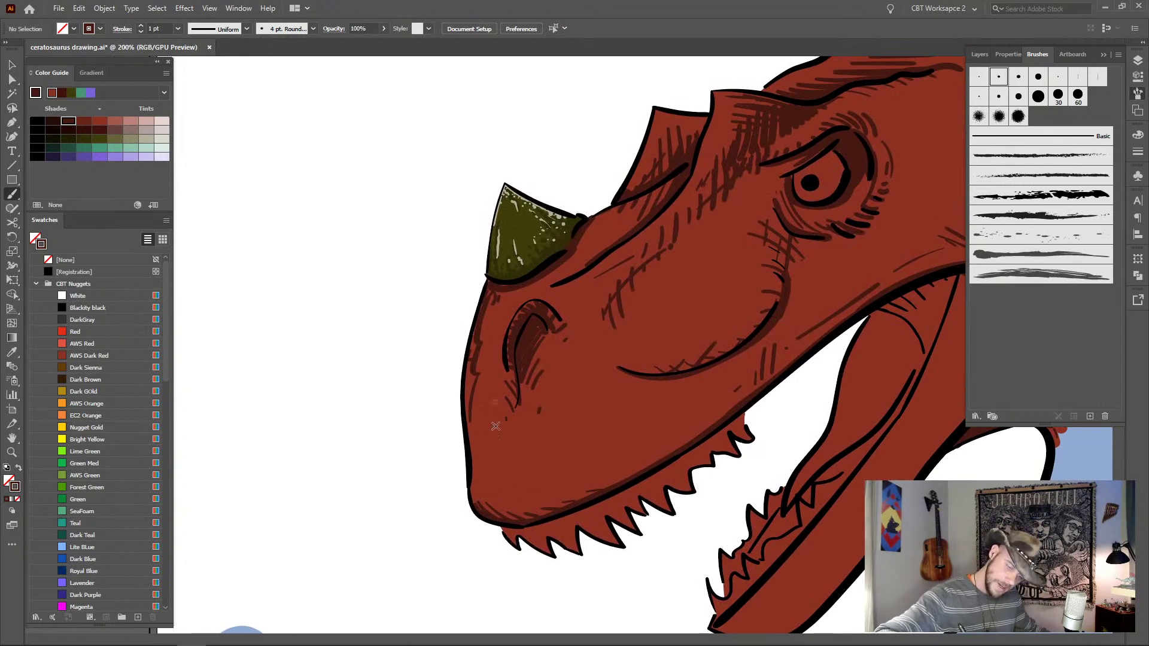
pyautogui.moveTo(482, 476)
pyautogui.mouseDown()
pyautogui.moveTo(480, 444)
pyautogui.moveTo(492, 456)
pyautogui.mouseUp()
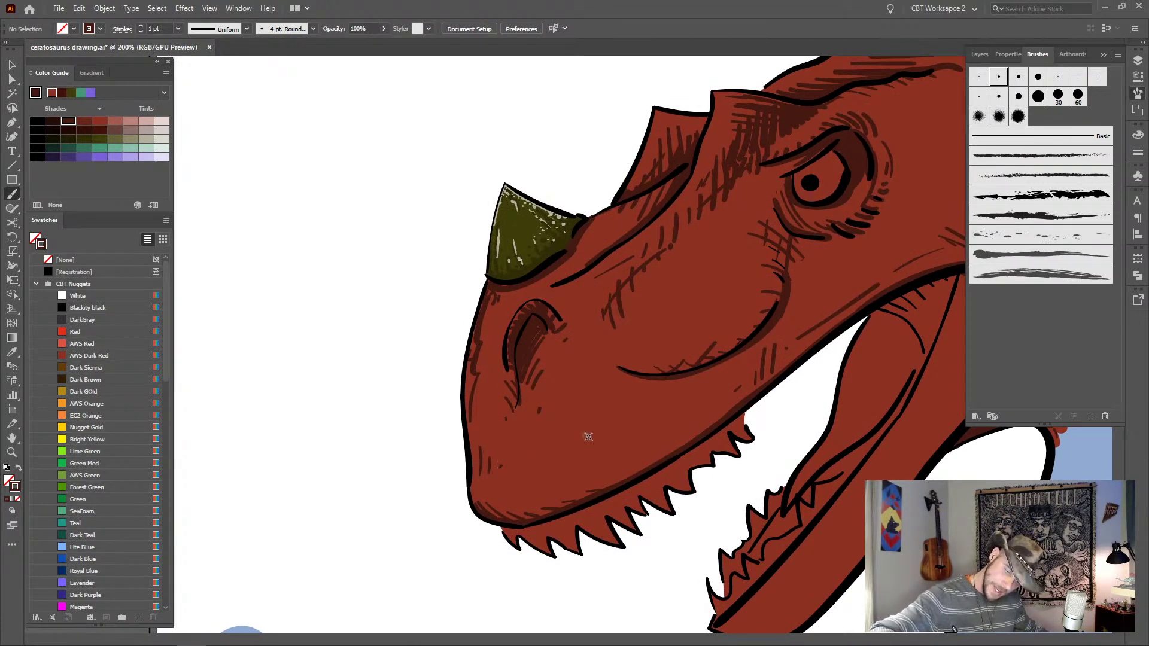
pyautogui.moveTo(587, 438)
pyautogui.mouseDown()
pyautogui.moveTo(639, 434)
pyautogui.moveTo(601, 421)
pyautogui.moveTo(681, 412)
pyautogui.mouseUp()
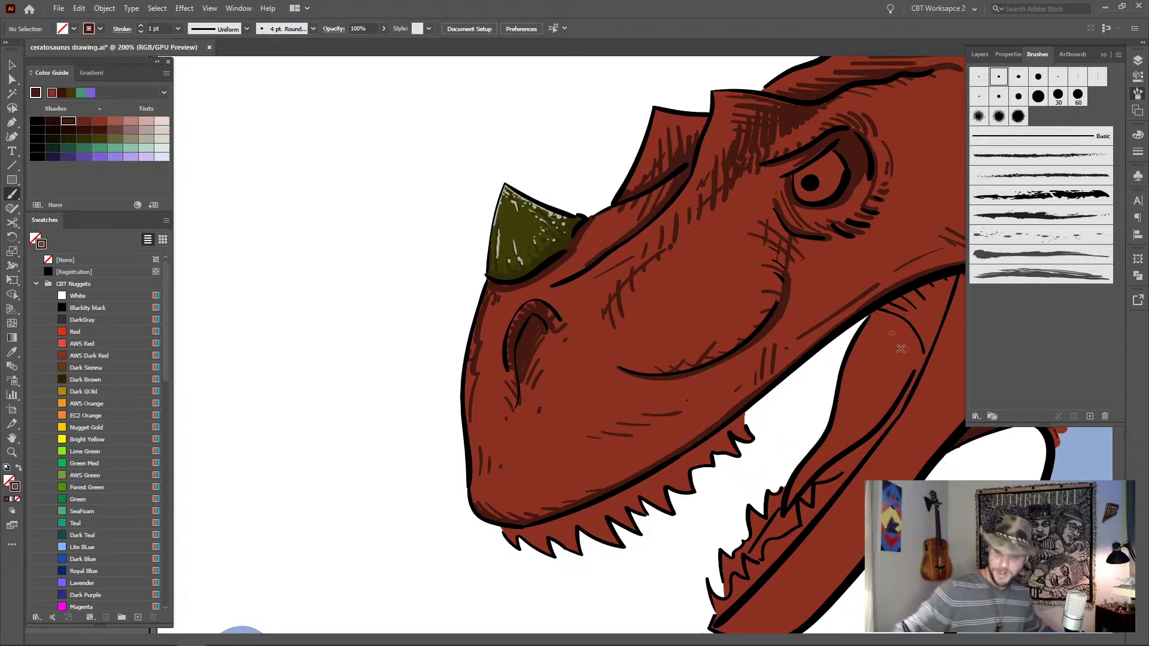
# - Shade the lower jaw's upper edge and the inside of the mouth in dark red with the 5 pt. fixed brush
pyautogui.hscroll(3, 751, 444)
pyautogui.scroll(-1, 752, 443)
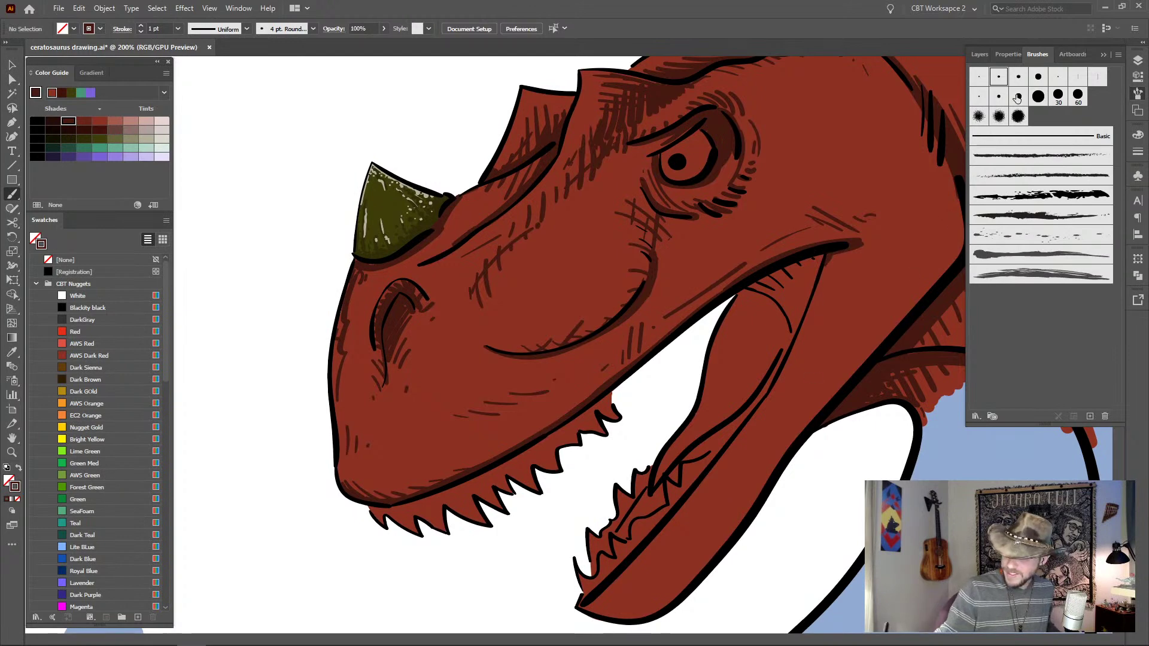
pyautogui.click(999, 99)
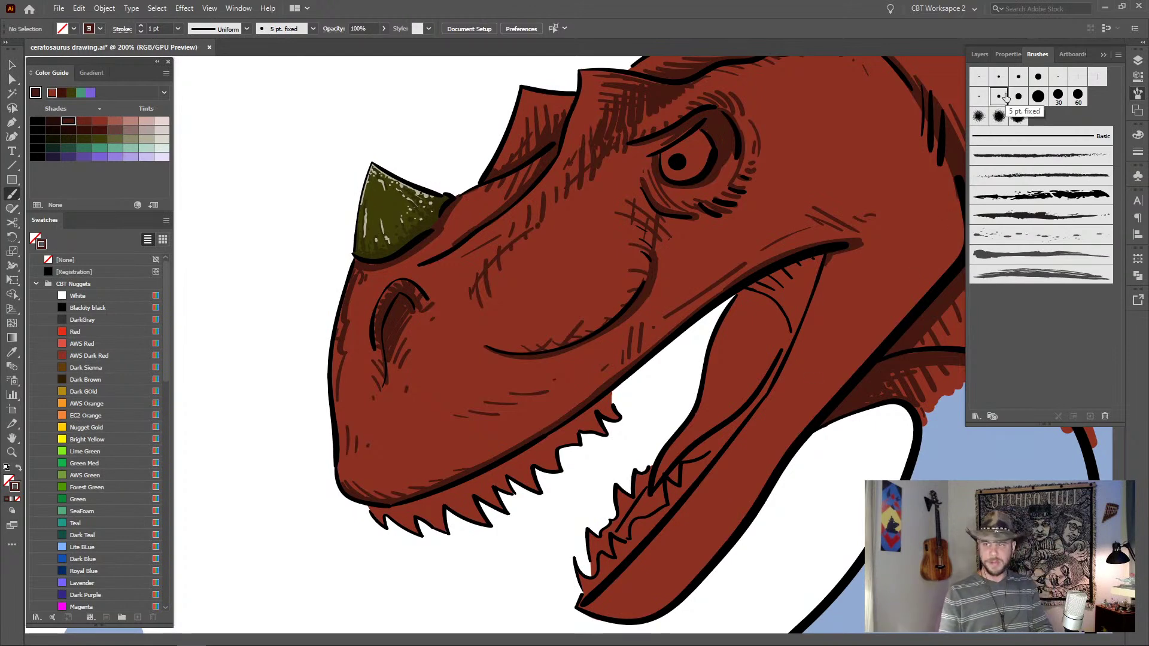
pyautogui.moveTo(825, 267)
pyautogui.mouseDown()
pyautogui.moveTo(792, 359)
pyautogui.moveTo(725, 459)
pyautogui.moveTo(750, 433)
pyautogui.moveTo(582, 607)
pyautogui.mouseUp()
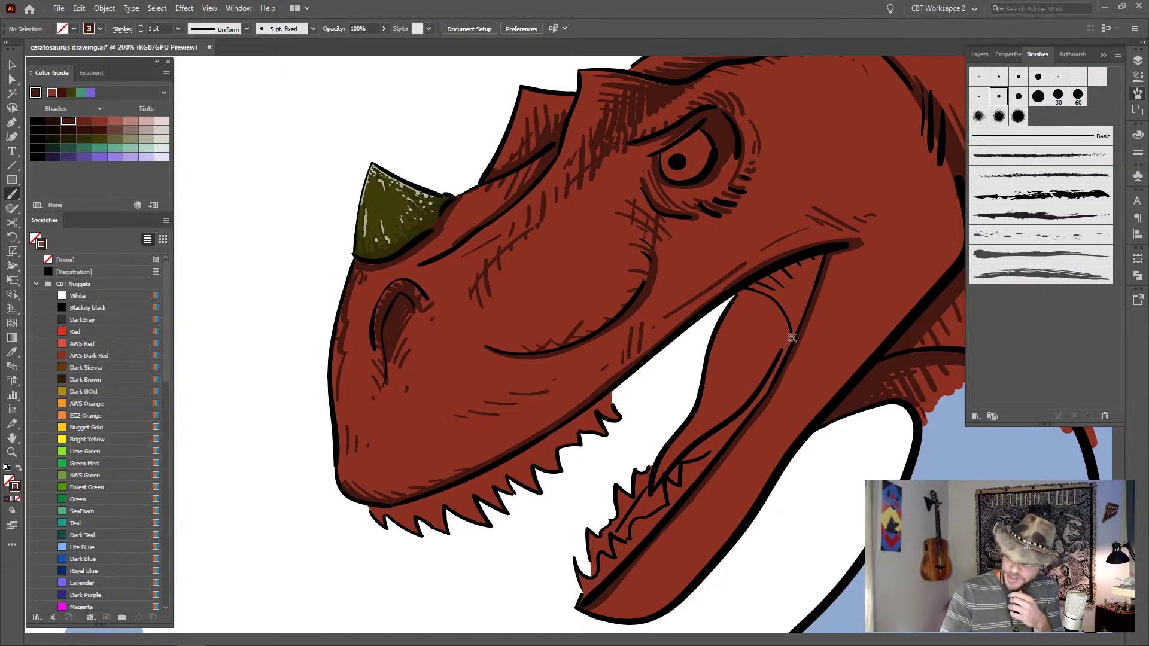
pyautogui.moveTo(788, 342)
pyautogui.mouseDown()
pyautogui.moveTo(751, 405)
pyautogui.moveTo(766, 392)
pyautogui.moveTo(720, 433)
pyautogui.moveTo(752, 417)
pyautogui.moveTo(694, 452)
pyautogui.mouseUp()
pyautogui.moveTo(736, 419); pyautogui.dragTo(693, 456)
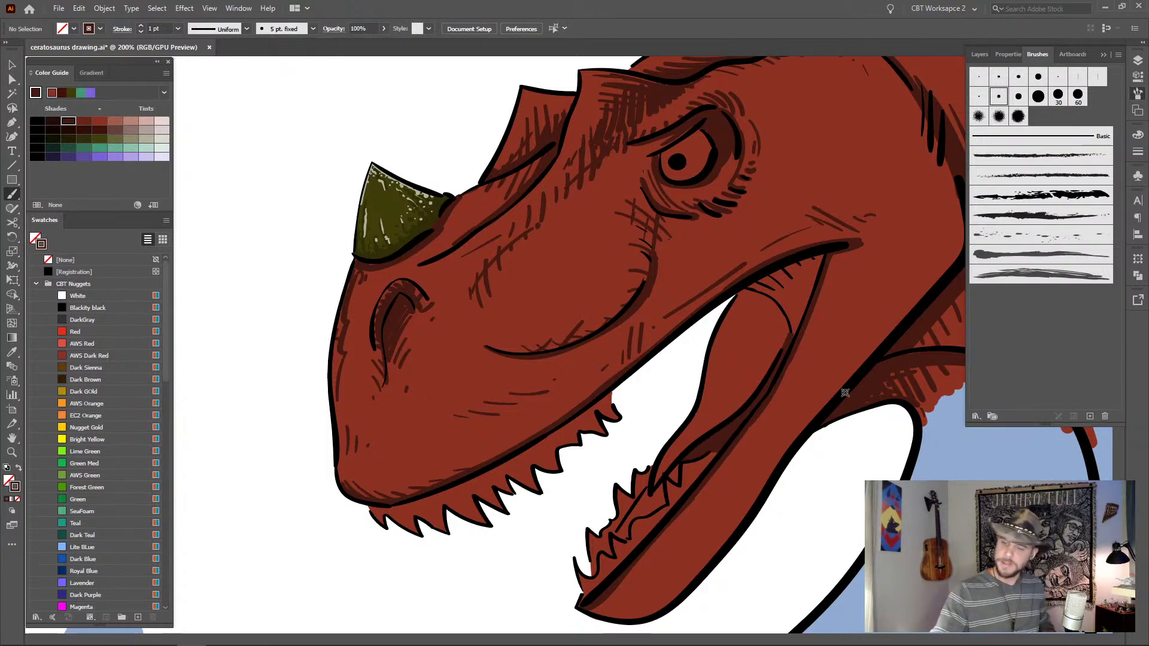
# - Shade the gum area behind the lower teeth in dark red with the 2.5 pt. fixed brush, and save the drawing
pyautogui.click(979, 97)
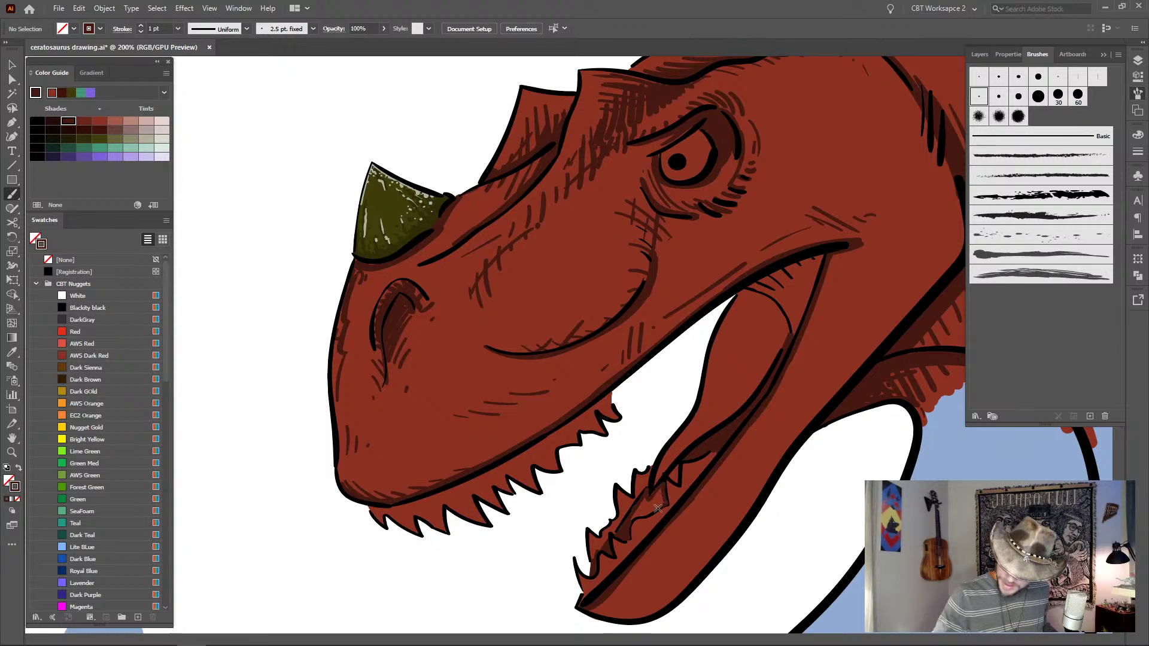
pyautogui.moveTo(653, 509); pyautogui.dragTo(660, 492)
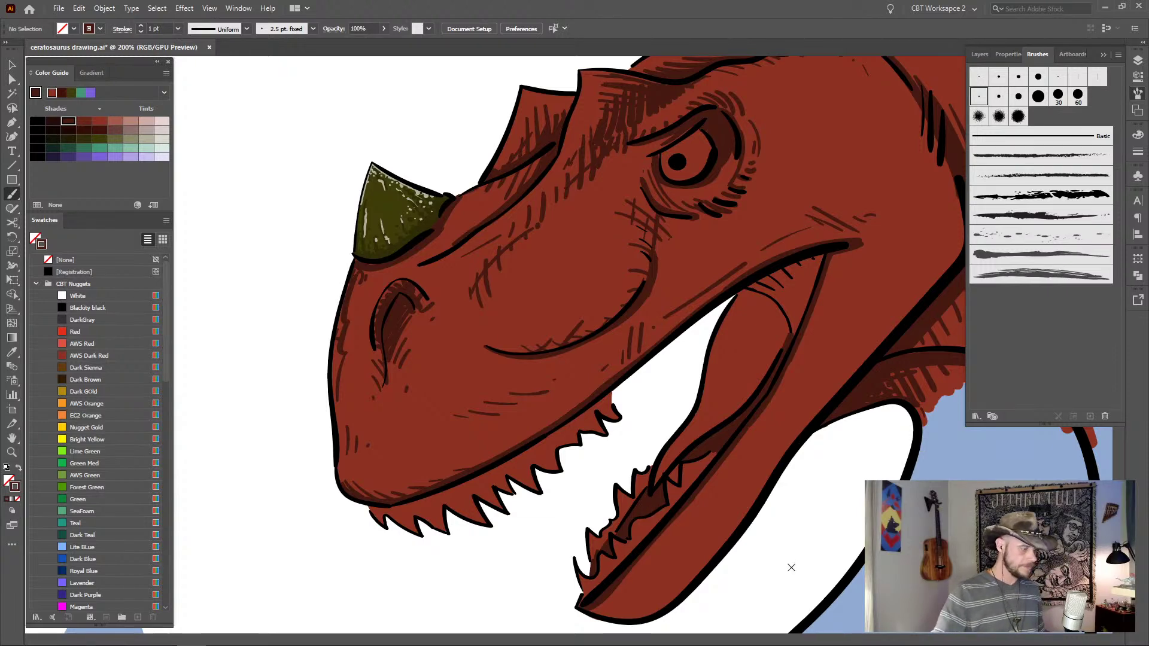
pyautogui.hotkey('ctrl', 's')
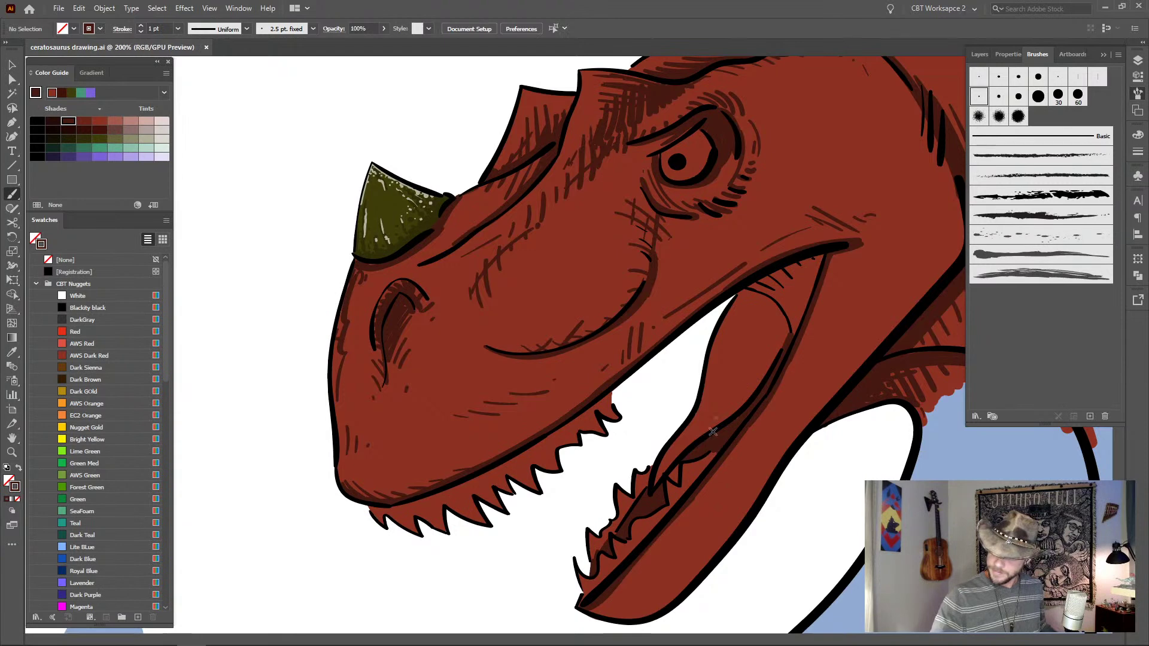
# - Hatch the skin fold inside the corner of the mouth with fine dark red strokes
pyautogui.moveTo(736, 420); pyautogui.dragTo(740, 426)
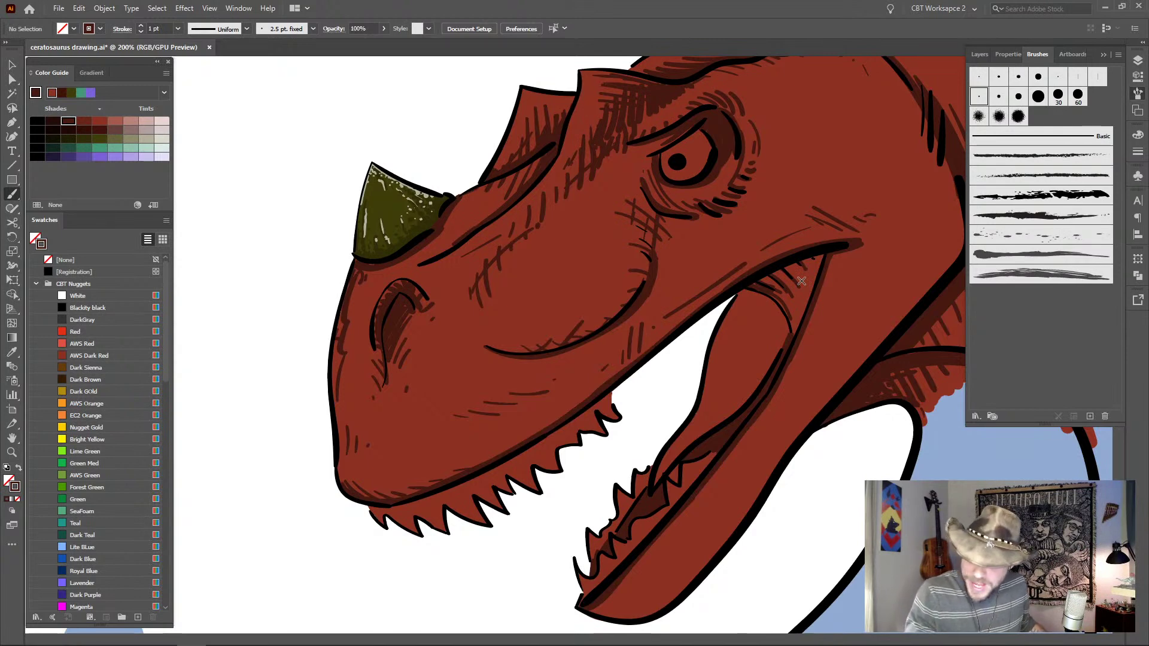
pyautogui.moveTo(760, 282)
pyautogui.mouseDown()
pyautogui.moveTo(831, 253)
pyautogui.moveTo(805, 304)
pyautogui.mouseUp()
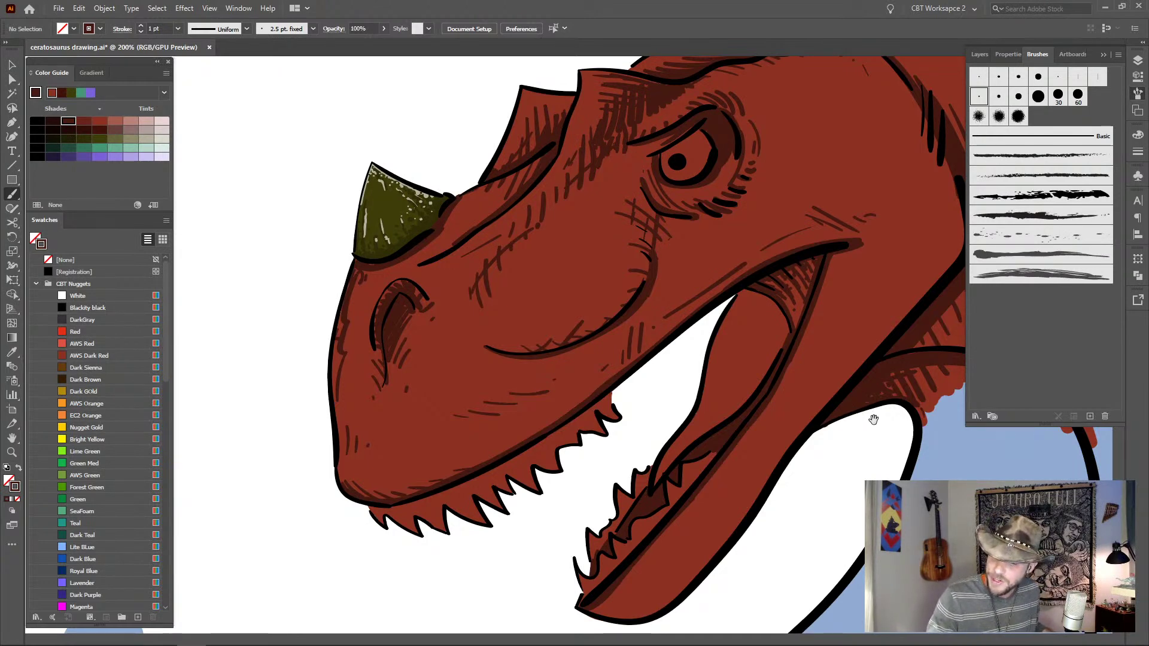
# - Shade the crease behind the jaw in dark red and paint a wavy wrinkle with small marks on the rear cheek
pyautogui.moveTo(874, 419); pyautogui.dragTo(779, 485)
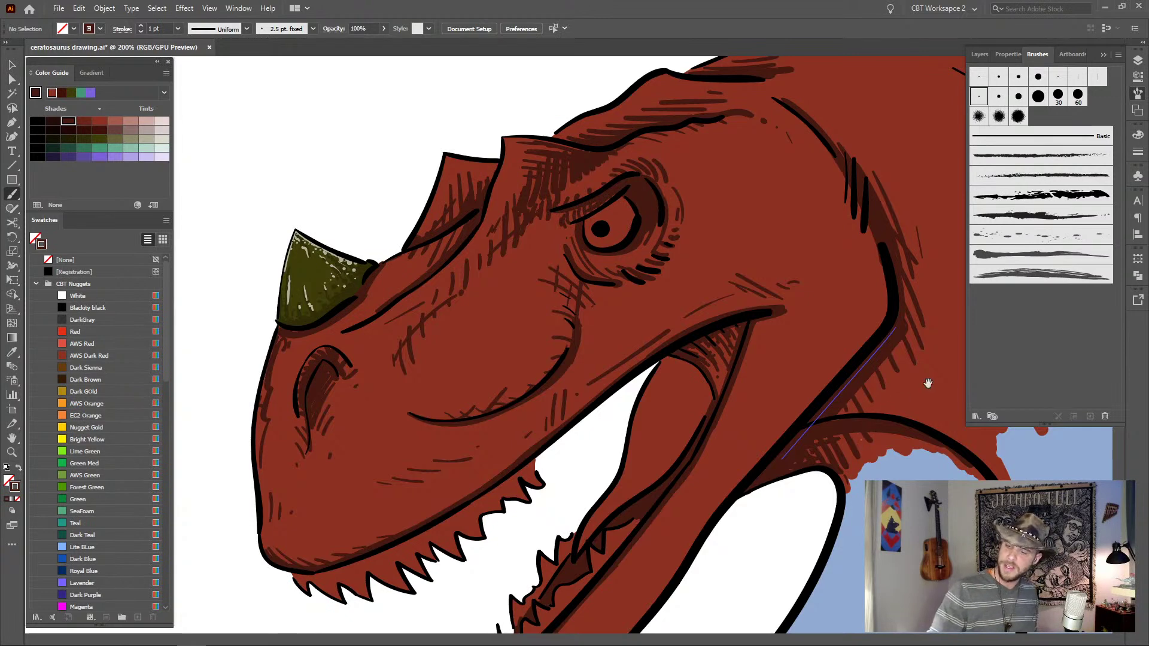
pyautogui.scroll(1, 861, 431)
pyautogui.hscroll(2, 851, 405)
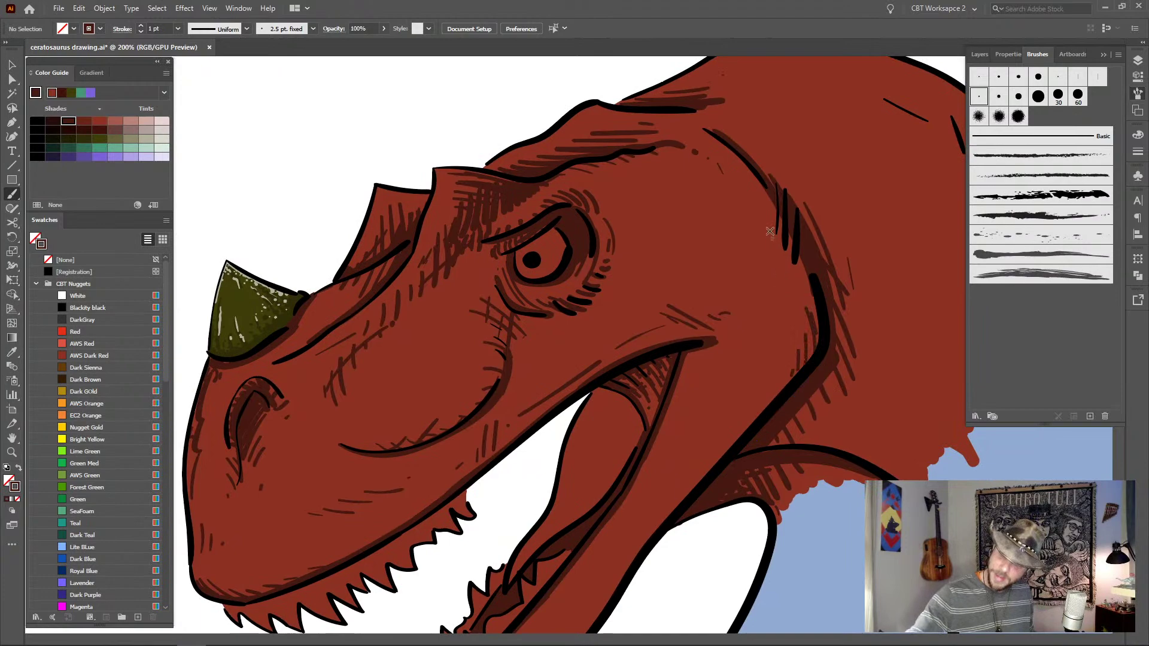
pyautogui.moveTo(766, 245); pyautogui.dragTo(781, 334)
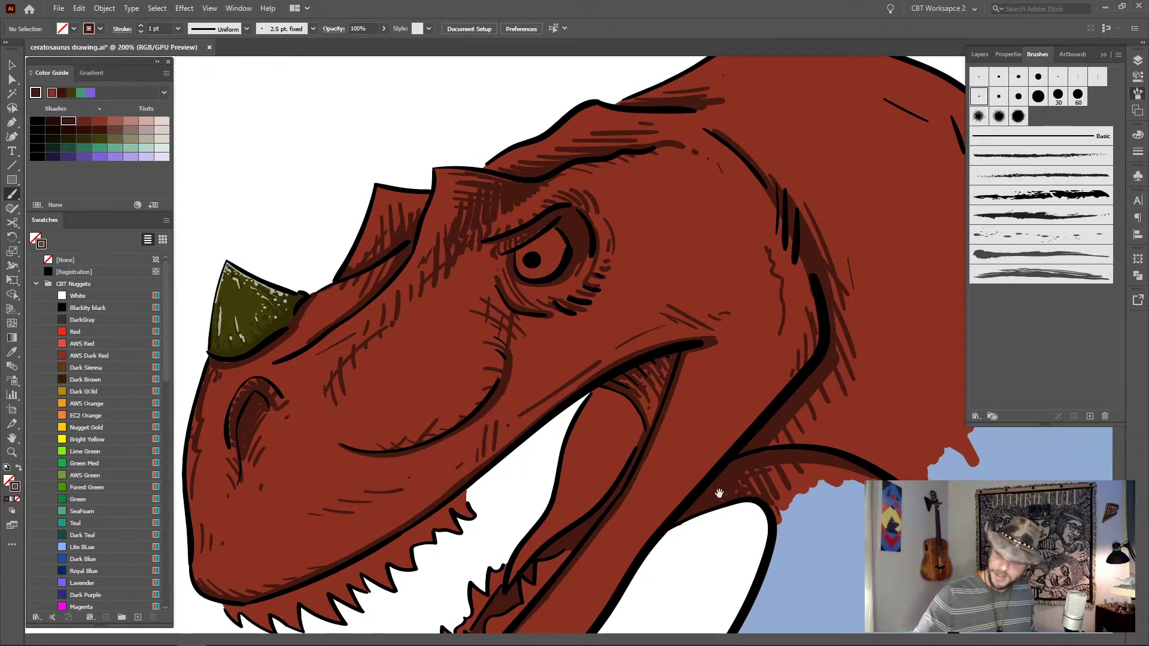
pyautogui.moveTo(719, 493); pyautogui.dragTo(790, 363)
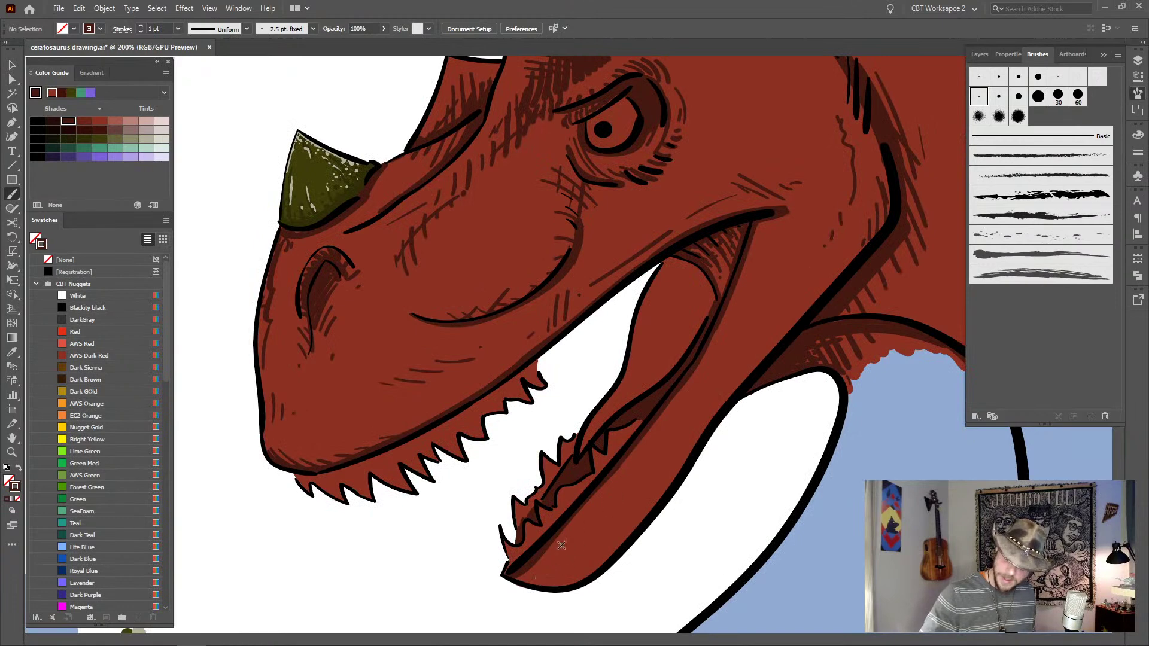
# - Hatch the side of the lower jaw and shade its lower edge up to the back of the cheek with the 10 pt. fixed brush
pyautogui.moveTo(561, 545); pyautogui.dragTo(652, 446)
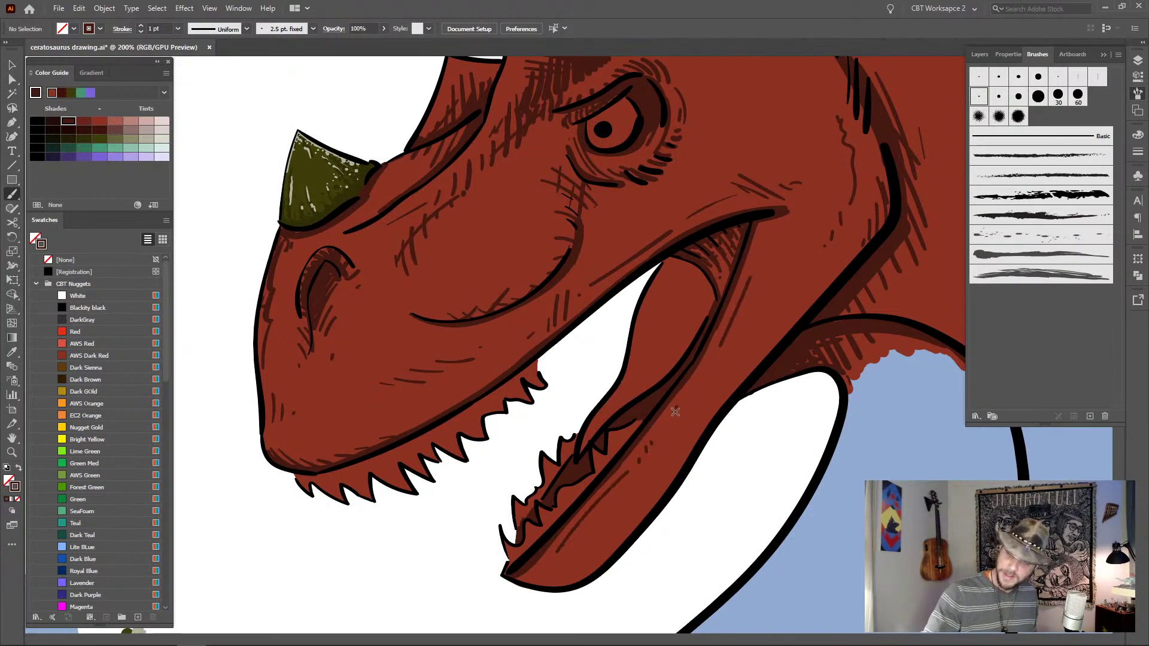
pyautogui.moveTo(693, 529); pyautogui.dragTo(646, 454)
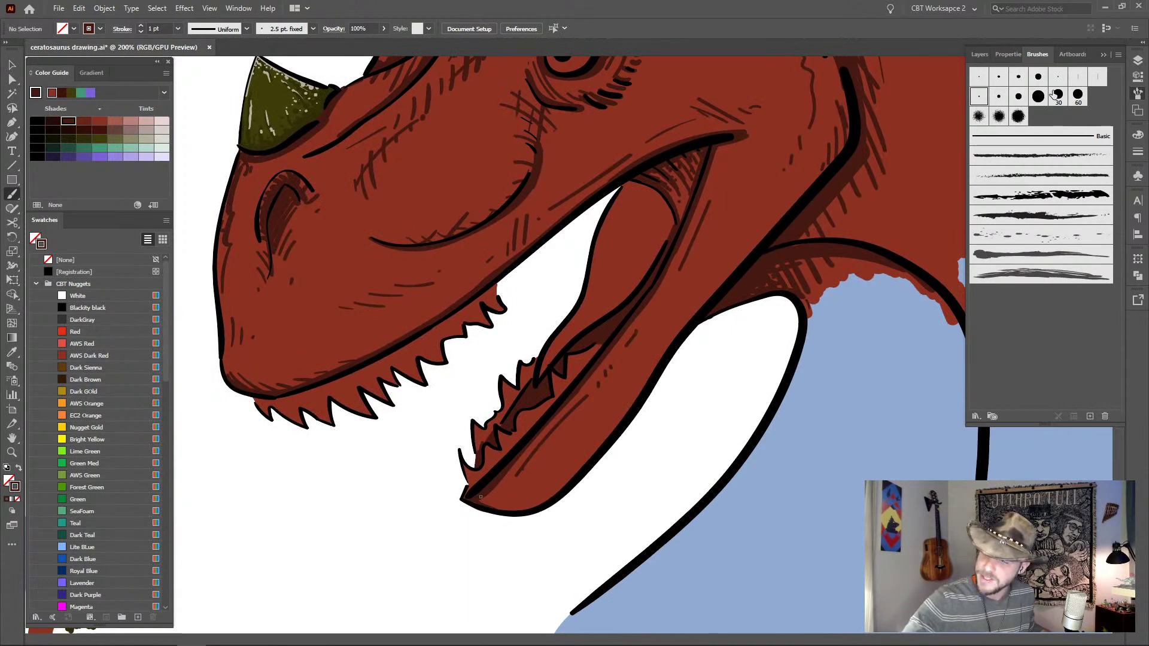
pyautogui.click(1019, 97)
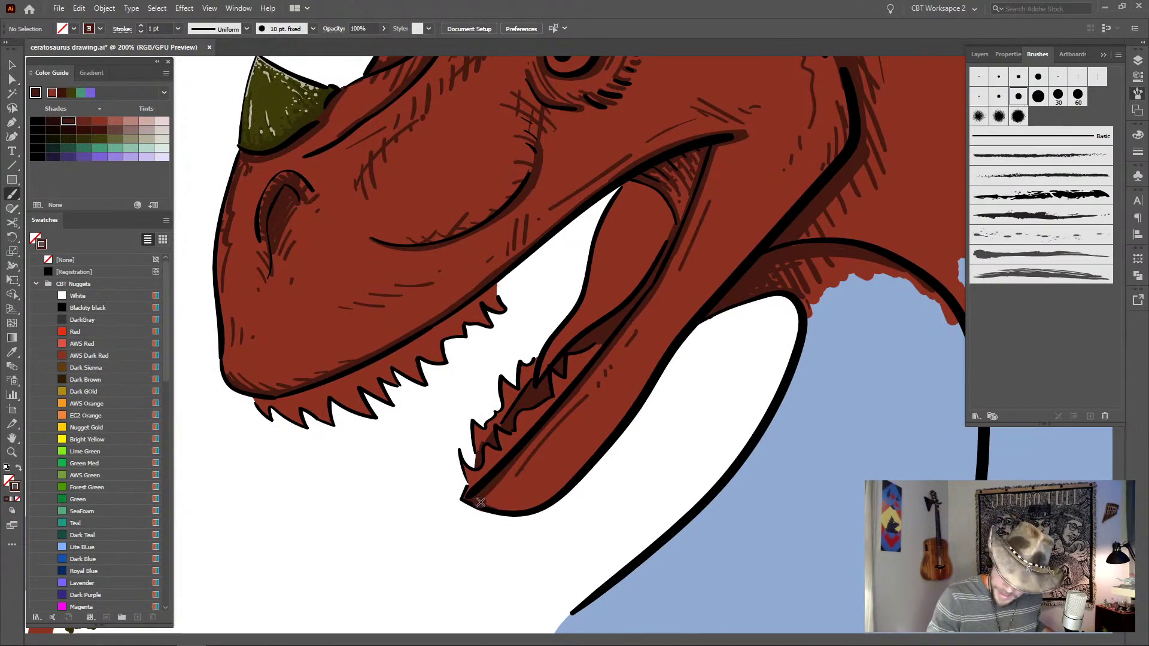
pyautogui.moveTo(481, 503)
pyautogui.mouseDown()
pyautogui.moveTo(549, 494)
pyautogui.moveTo(627, 409)
pyautogui.mouseUp()
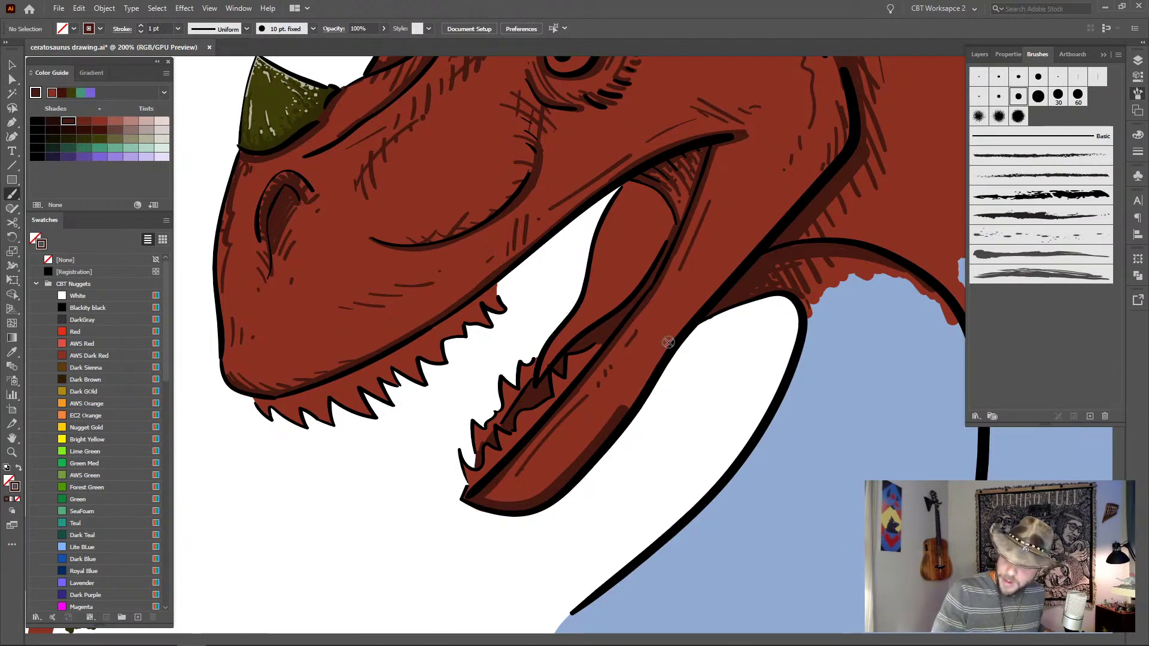
pyautogui.moveTo(669, 343)
pyautogui.mouseDown()
pyautogui.moveTo(615, 438)
pyautogui.moveTo(671, 356)
pyautogui.moveTo(622, 414)
pyautogui.moveTo(663, 353)
pyautogui.moveTo(724, 279)
pyautogui.mouseUp()
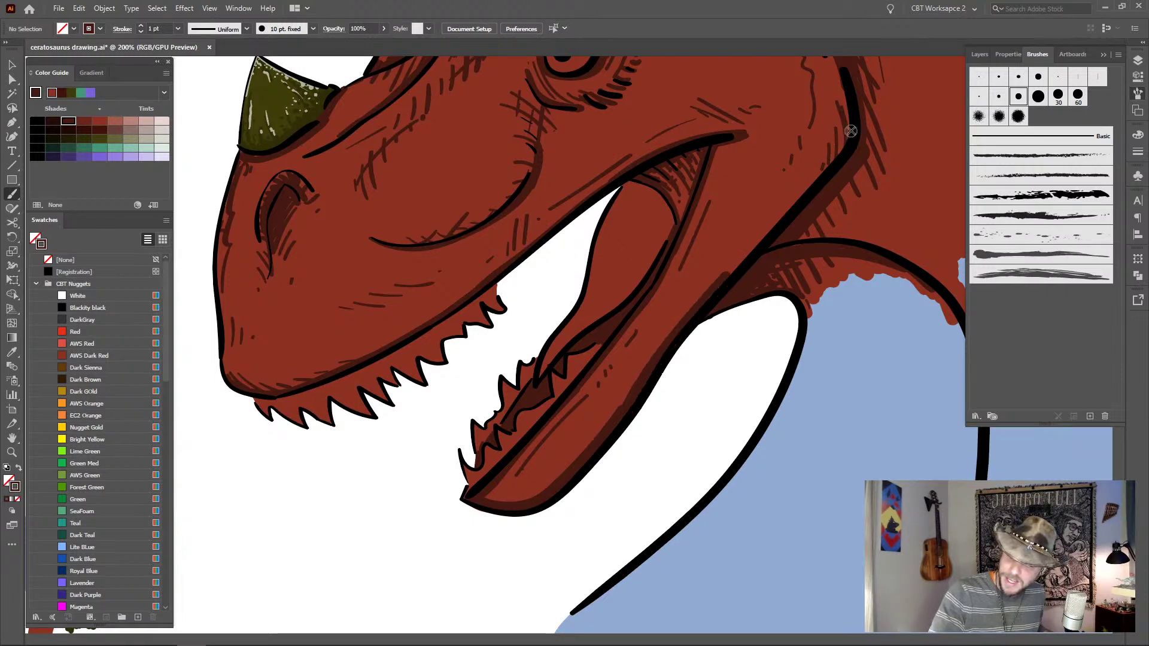
pyautogui.moveTo(851, 131); pyautogui.dragTo(726, 278)
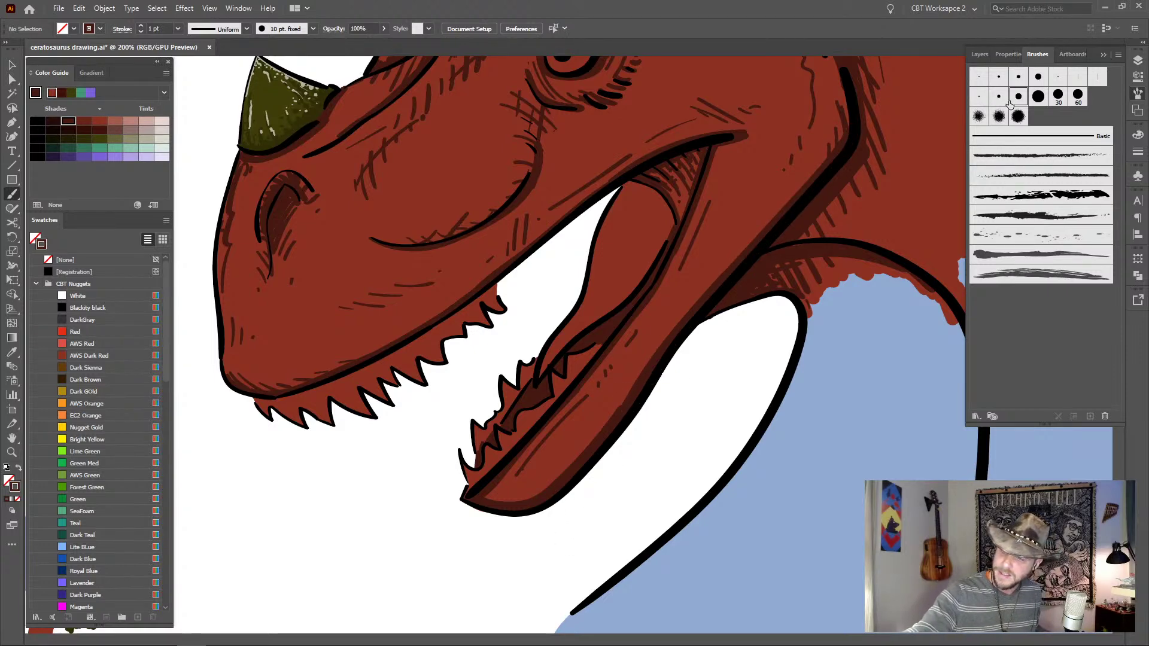
# - Roughen the lower jaw's shadow edge and stipple the throat's red-blue border in dark red with the 4 pt. round brush
pyautogui.click(999, 76)
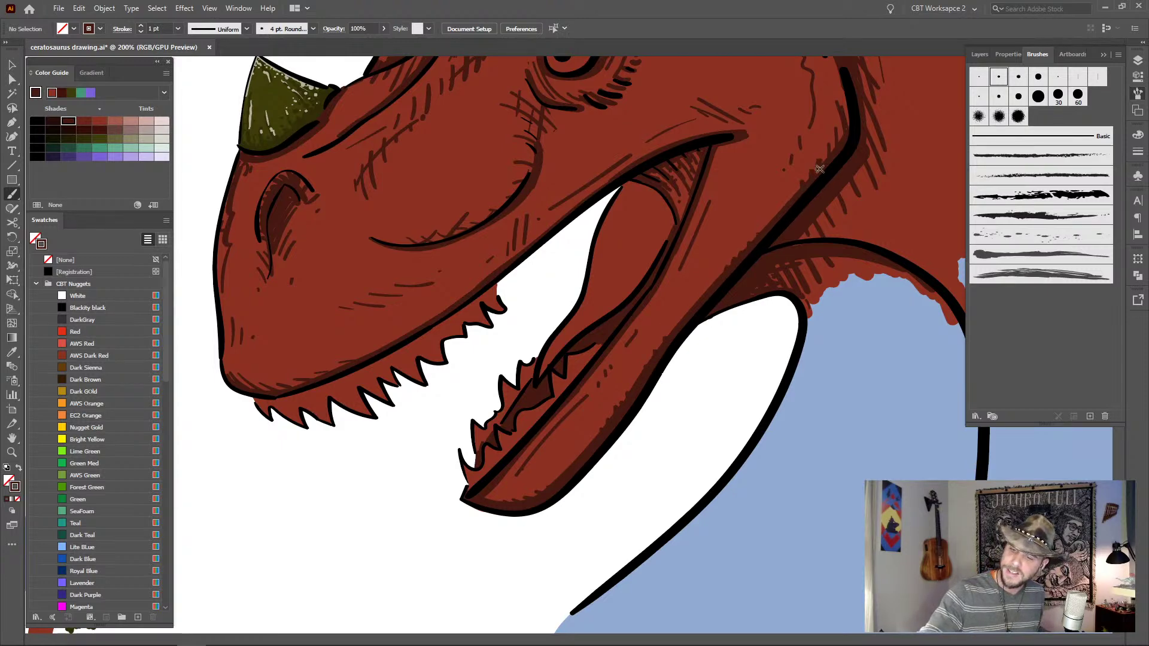
pyautogui.moveTo(911, 141); pyautogui.dragTo(605, 394)
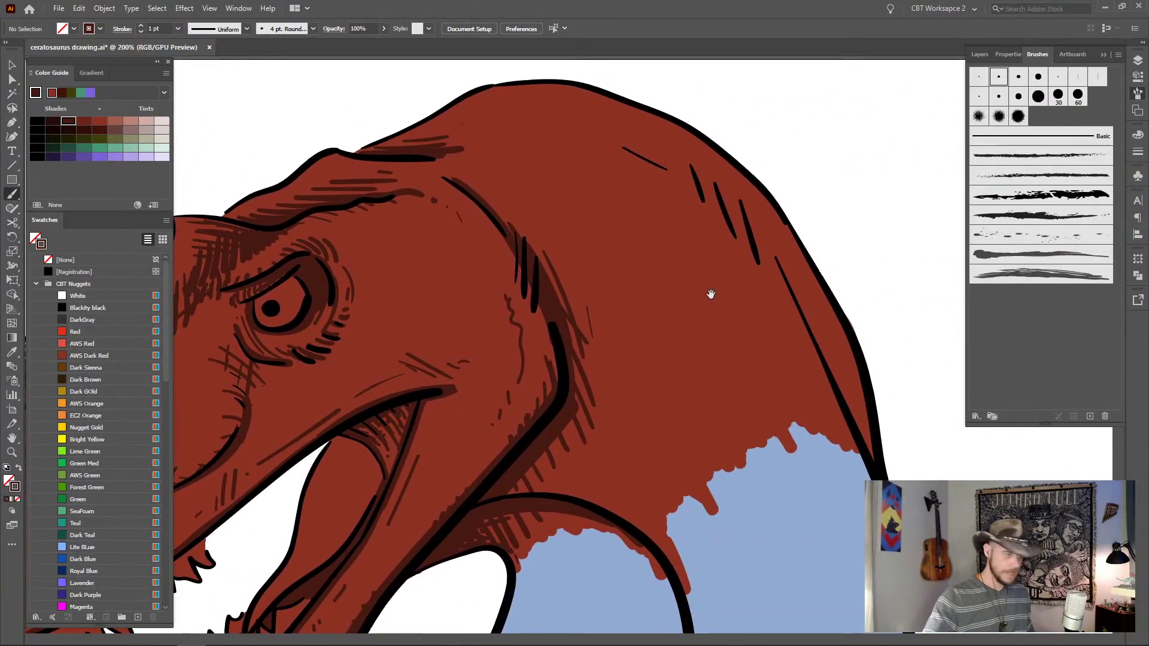
pyautogui.moveTo(711, 405); pyautogui.dragTo(665, 326)
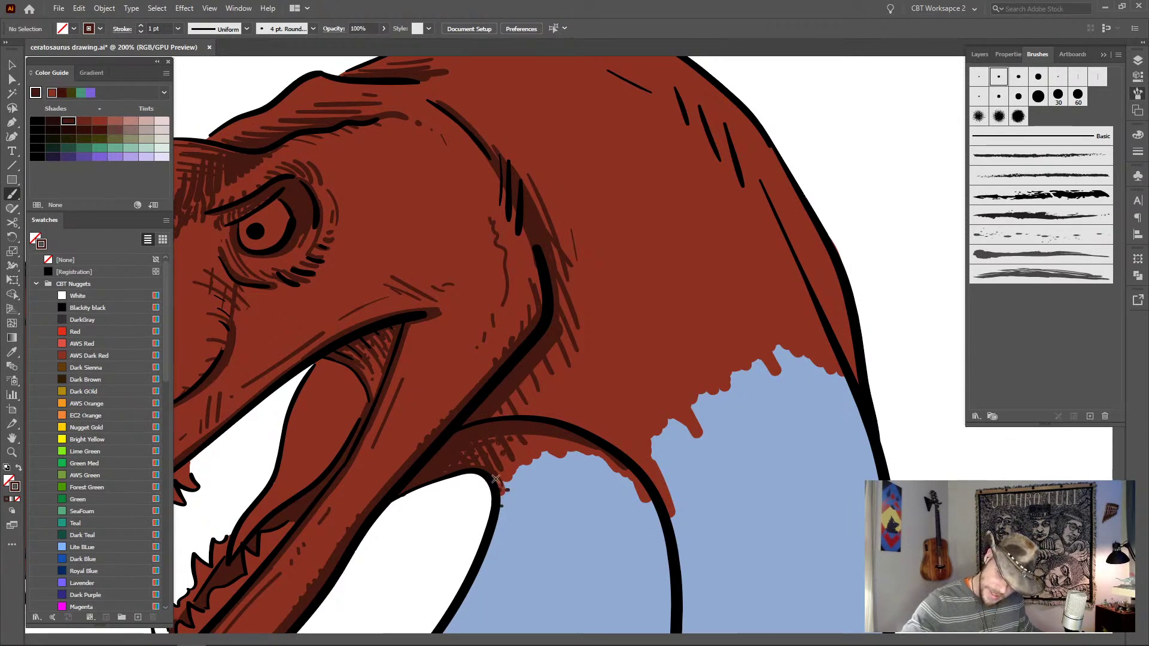
pyautogui.click(529, 470)
pyautogui.click(534, 462)
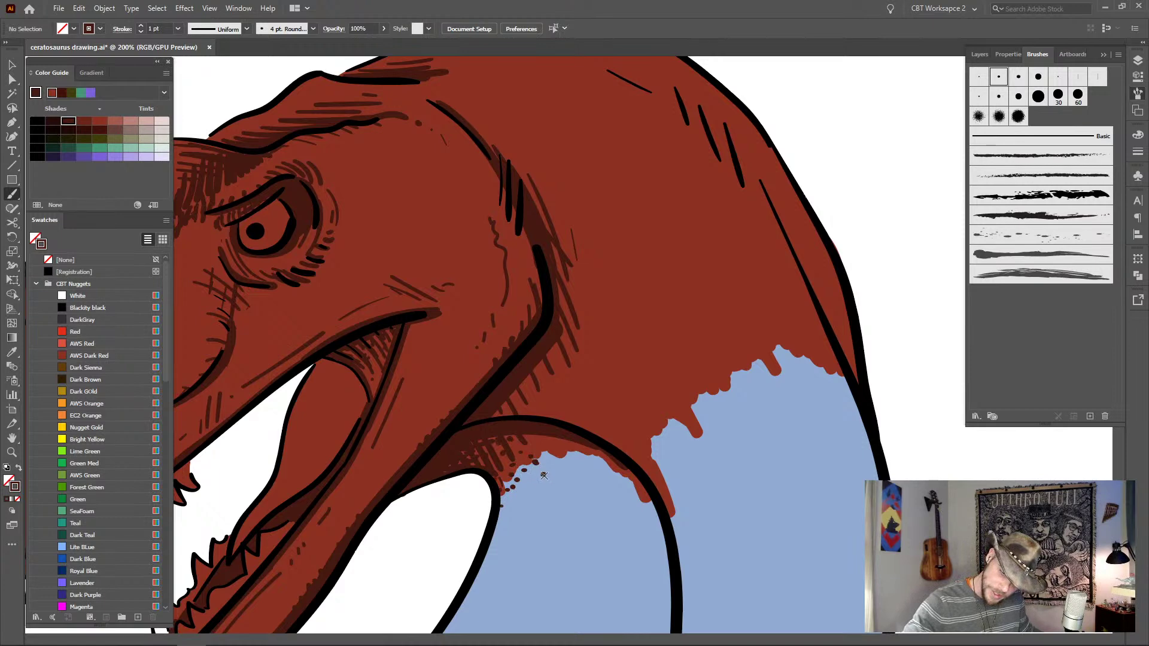
pyautogui.click(544, 495)
pyautogui.click(518, 469)
pyautogui.click(507, 476)
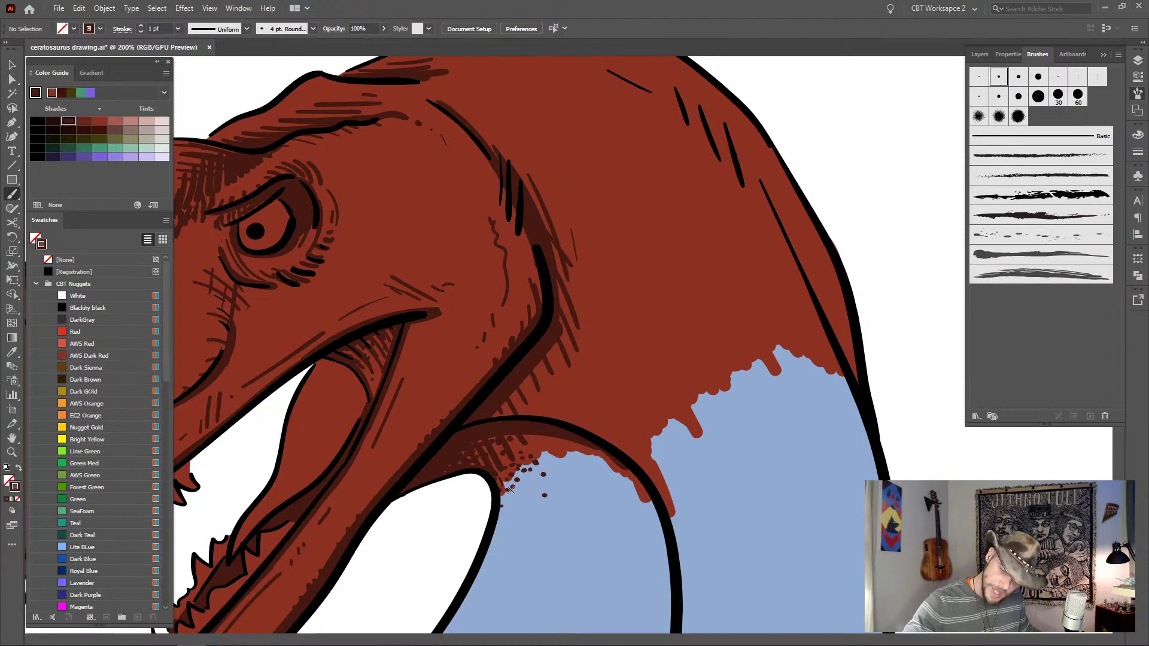
# - Add larger dark red dots along the upper part of the throat's red-blue border with the 6 pt. round brush
pyautogui.press(']')
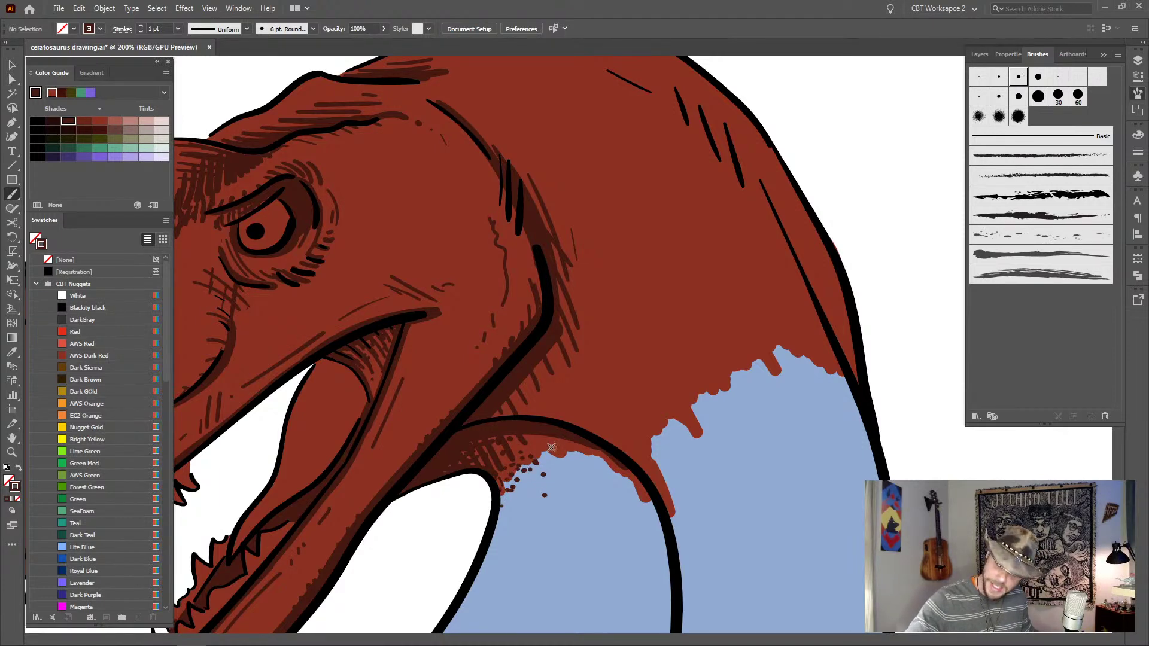
pyautogui.click(564, 453)
pyautogui.click(578, 464)
pyautogui.click(574, 445)
pyautogui.click(590, 456)
pyautogui.click(601, 459)
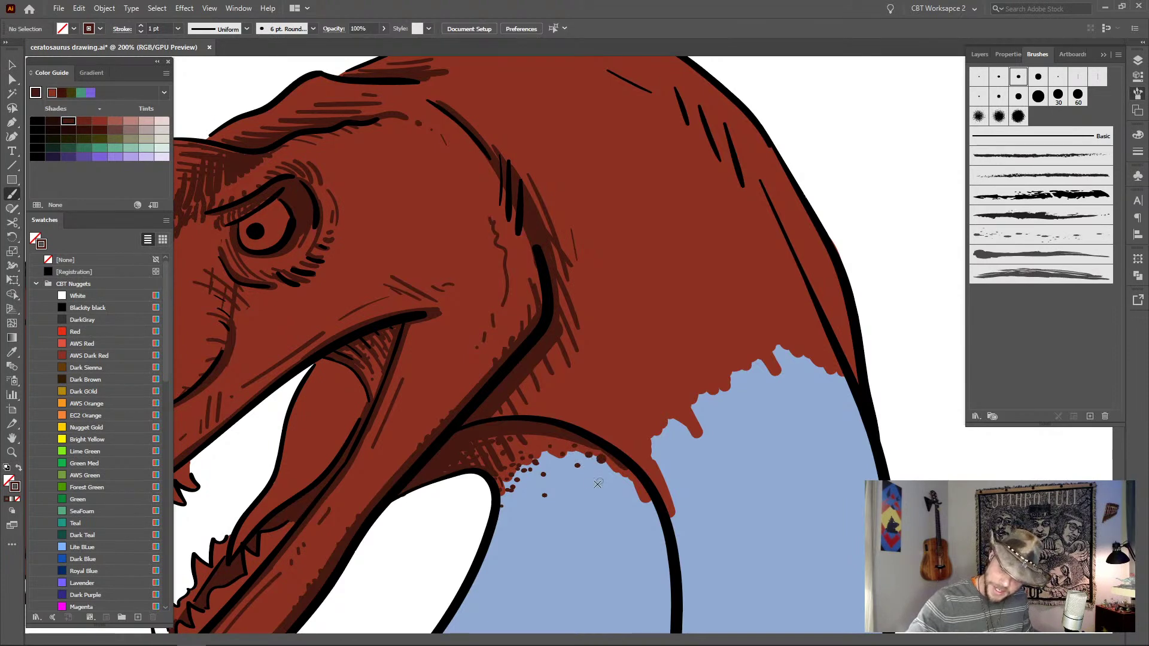
# - Stipple the rest of the throat border with the 4 pt. round brush and hatch the neck above the throat fold
pyautogui.click(999, 77)
pyautogui.click(634, 497)
pyautogui.click(649, 518)
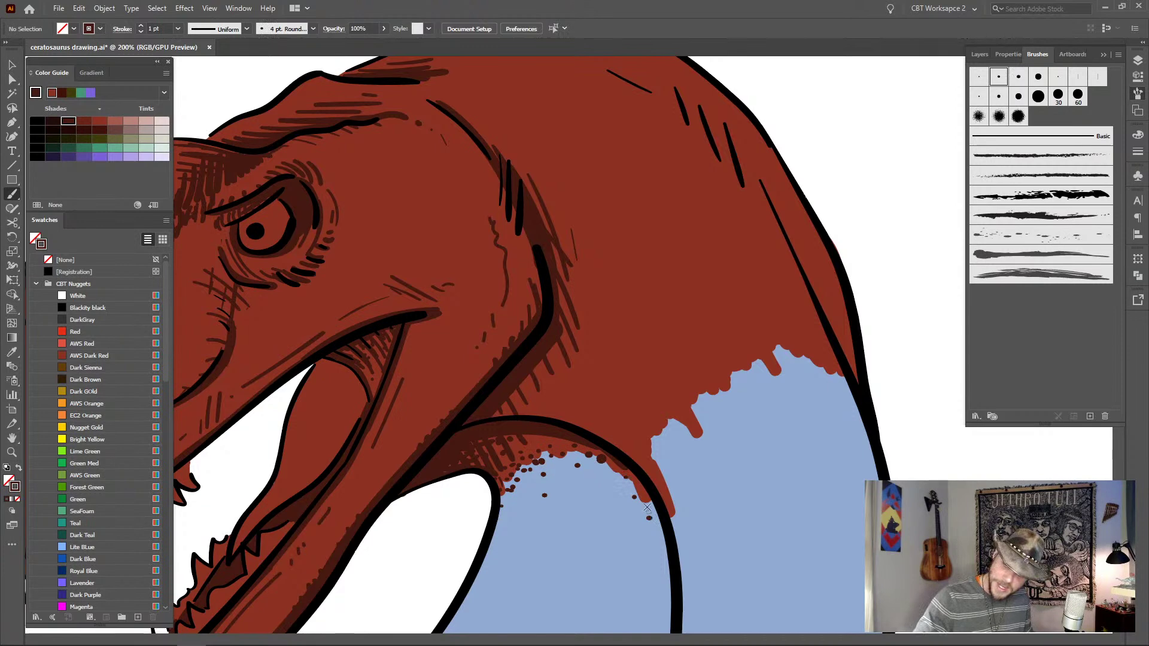
pyautogui.click(559, 446)
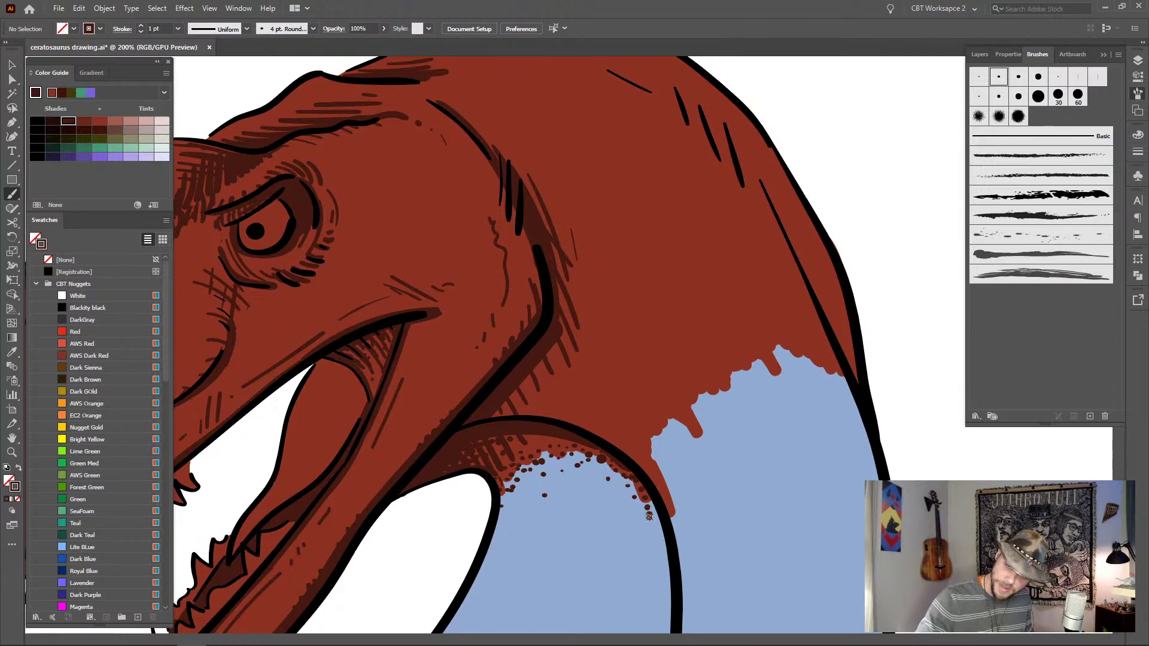
pyautogui.click(659, 537)
pyautogui.click(617, 492)
pyautogui.click(502, 529)
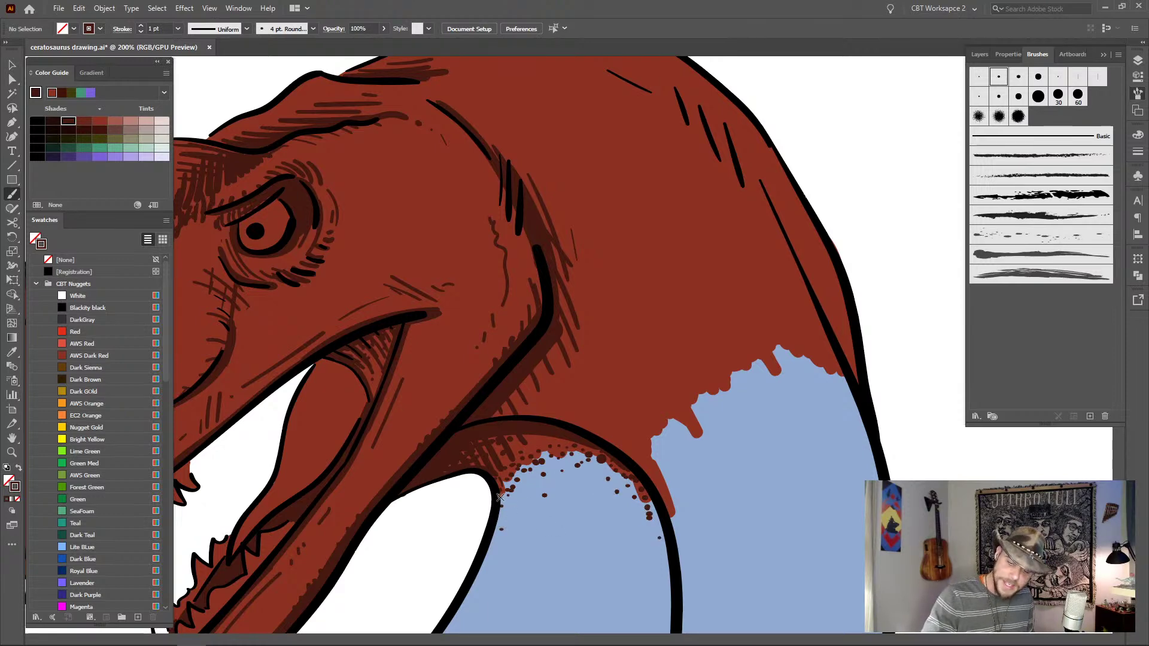
pyautogui.click(510, 502)
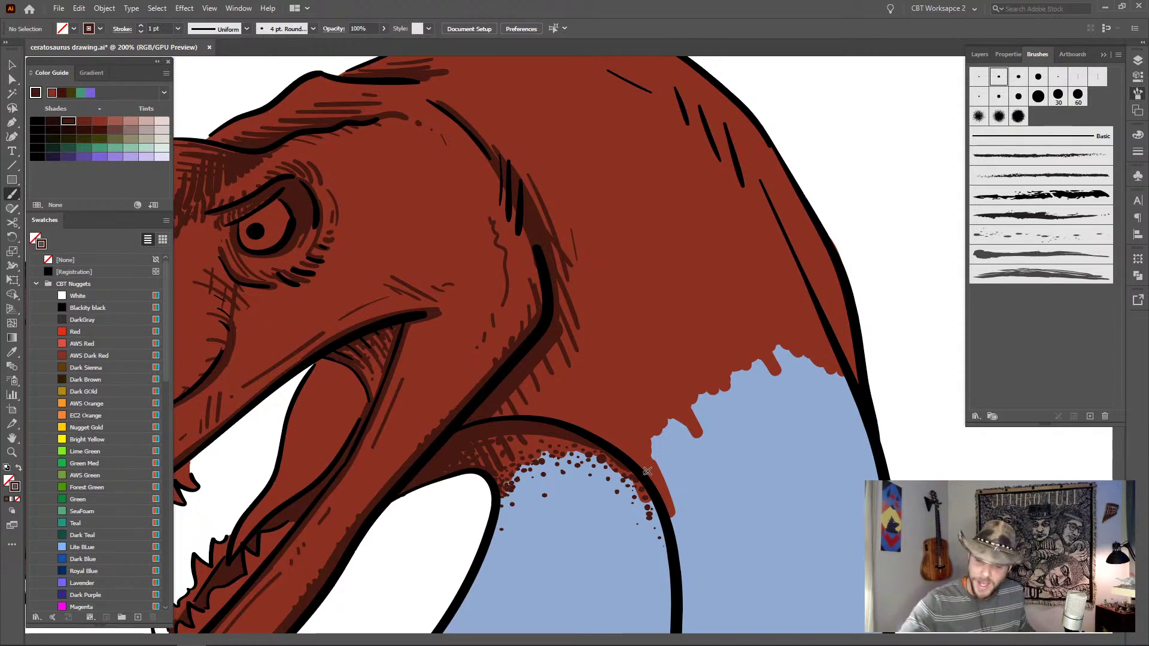
pyautogui.moveTo(563, 389); pyautogui.dragTo(647, 444)
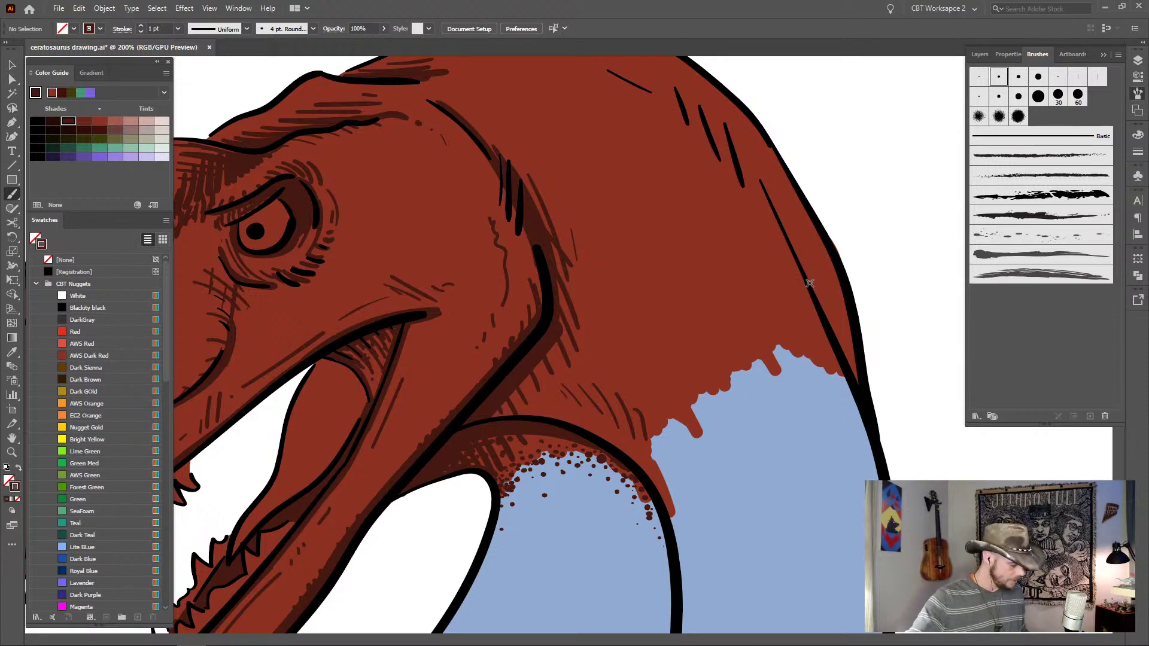
# - Shade the crease along the back of the neck in dark red with the 10 pt. fixed brush
pyautogui.moveTo(826, 283); pyautogui.dragTo(652, 407)
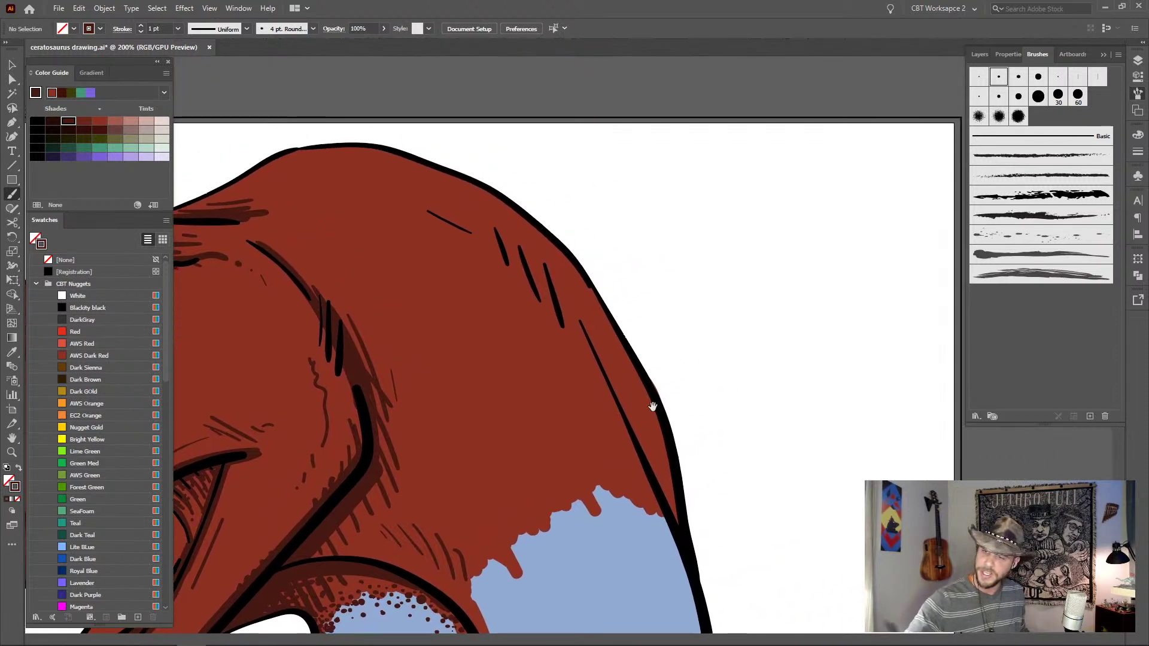
pyautogui.click(1018, 96)
pyautogui.moveTo(600, 351); pyautogui.dragTo(676, 518)
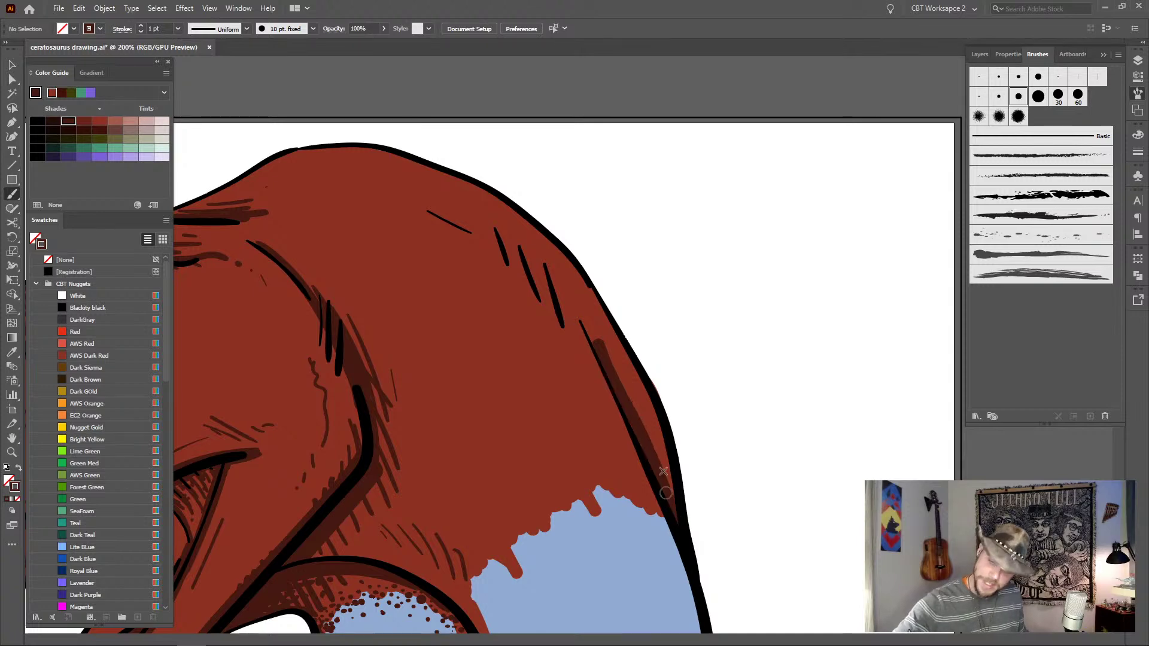
pyautogui.moveTo(426, 206)
pyautogui.mouseDown()
pyautogui.moveTo(525, 269)
pyautogui.moveTo(593, 347)
pyautogui.mouseUp()
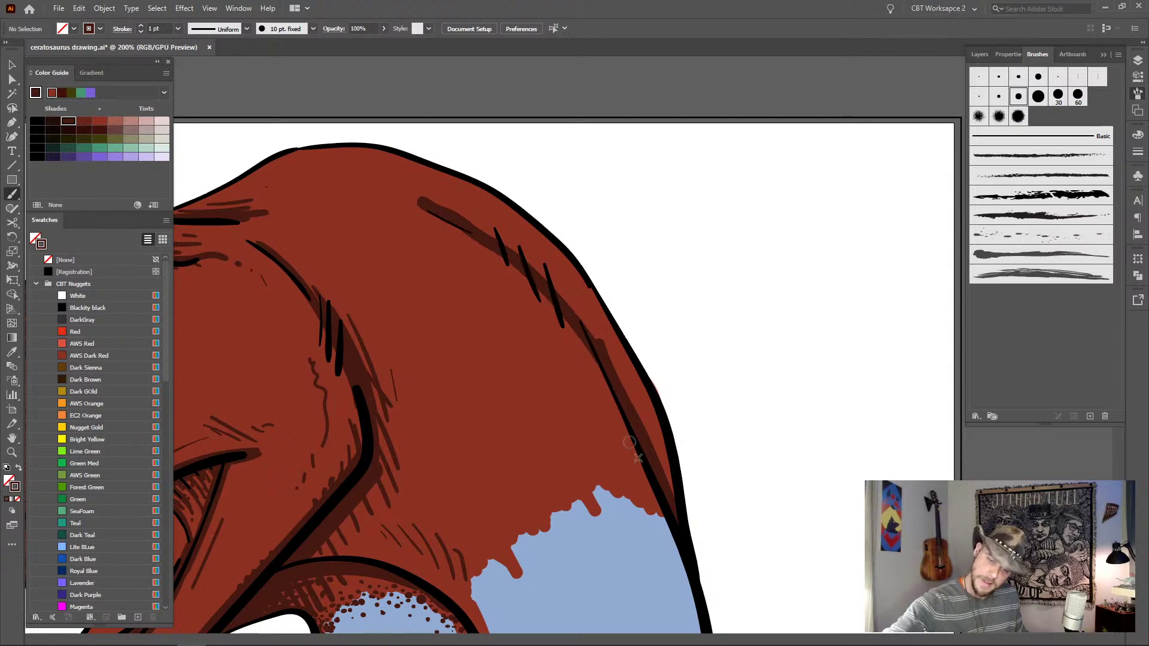
# - Hatch the back of the neck and stipple its red-blue border in dark red with the 4 pt. round brush
pyautogui.click(979, 96)
pyautogui.click(999, 76)
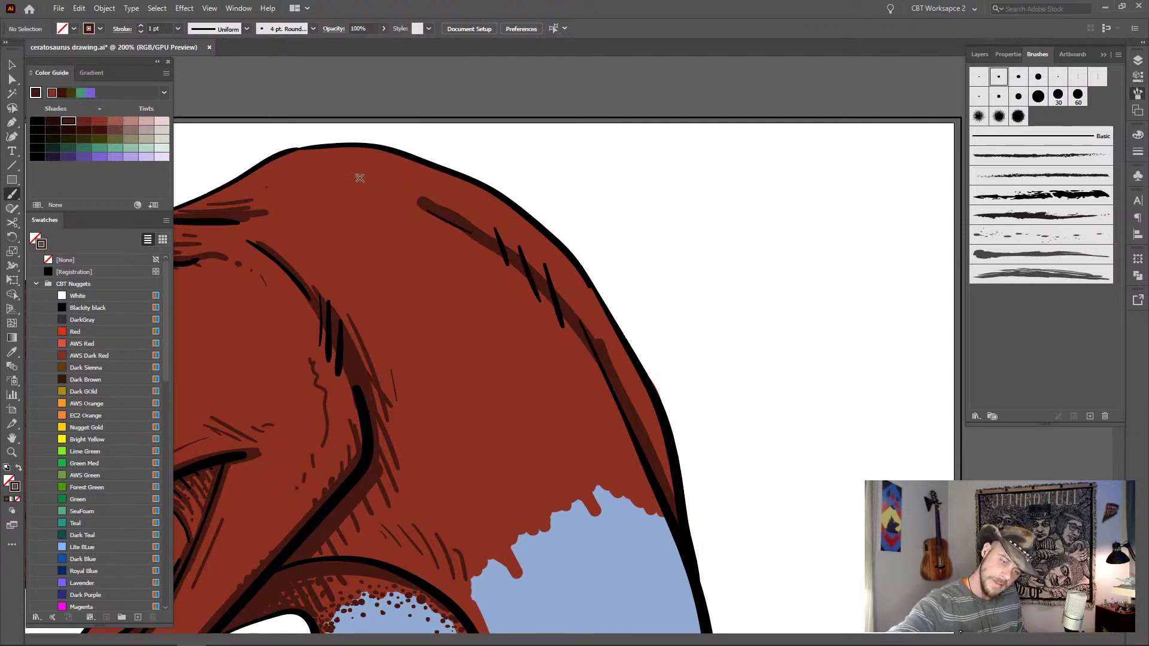
pyautogui.moveTo(352, 173)
pyautogui.mouseDown()
pyautogui.moveTo(399, 197)
pyautogui.moveTo(389, 176)
pyautogui.moveTo(446, 224)
pyautogui.moveTo(421, 185)
pyautogui.moveTo(465, 232)
pyautogui.moveTo(478, 220)
pyautogui.moveTo(526, 308)
pyautogui.moveTo(493, 228)
pyautogui.moveTo(509, 233)
pyautogui.moveTo(552, 320)
pyautogui.moveTo(545, 255)
pyautogui.moveTo(599, 366)
pyautogui.moveTo(598, 336)
pyautogui.moveTo(625, 399)
pyautogui.moveTo(635, 371)
pyautogui.moveTo(646, 425)
pyautogui.mouseUp()
pyautogui.moveTo(641, 395)
pyautogui.mouseDown()
pyautogui.moveTo(649, 467)
pyautogui.moveTo(660, 433)
pyautogui.moveTo(676, 494)
pyautogui.mouseUp()
pyautogui.hotkey('ctrl', '1')
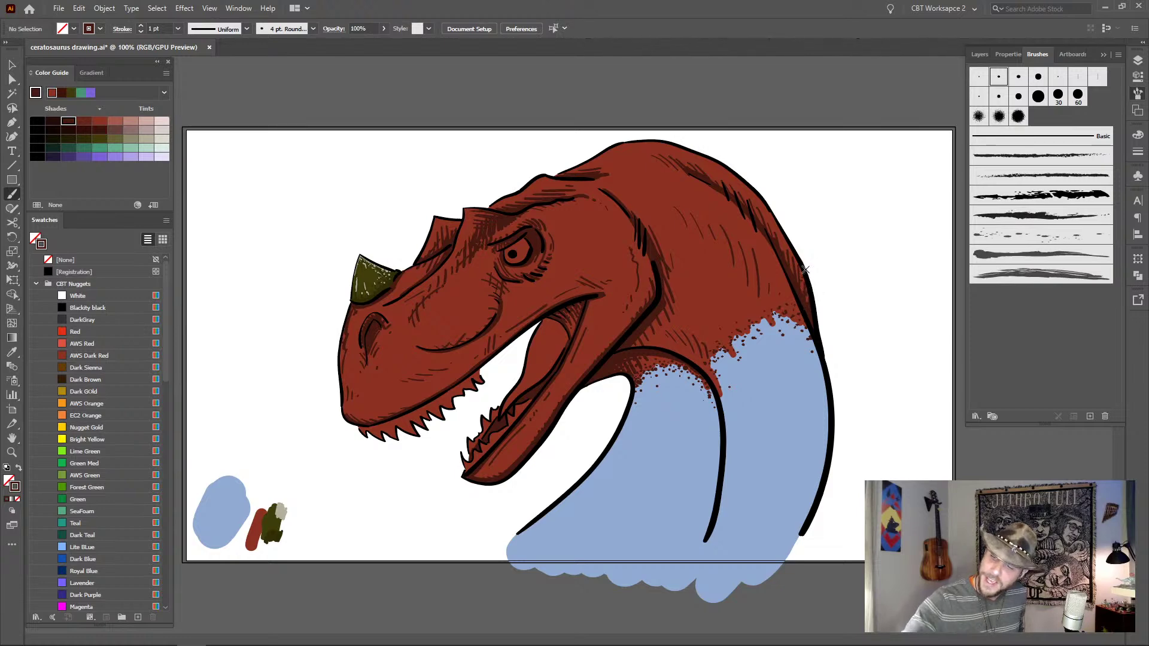
# - Scatter larger dark red dots along the neck's red-blue border, and return to the 4 pt. round brush
pyautogui.click(1039, 77)
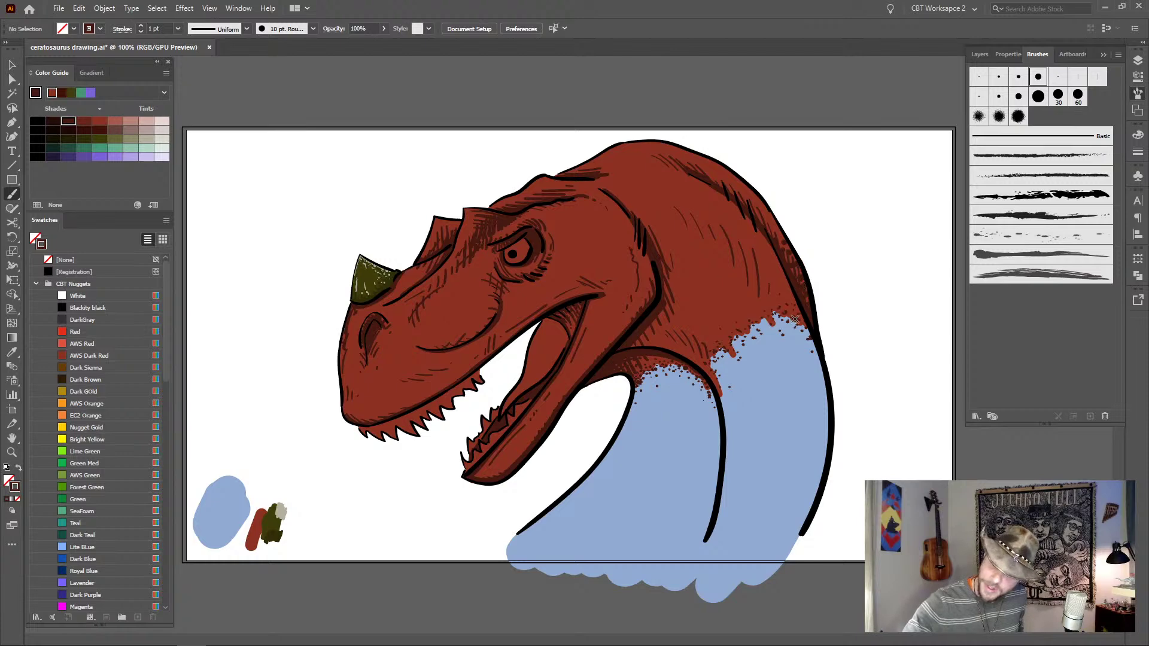
pyautogui.press('[')
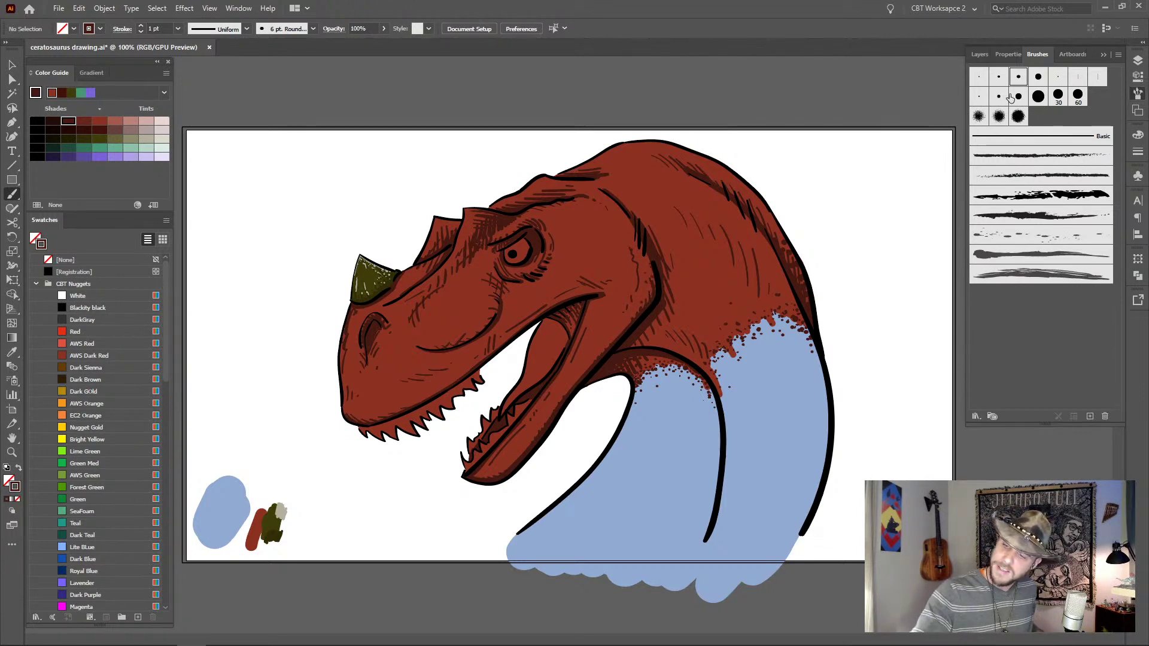
pyautogui.click(998, 77)
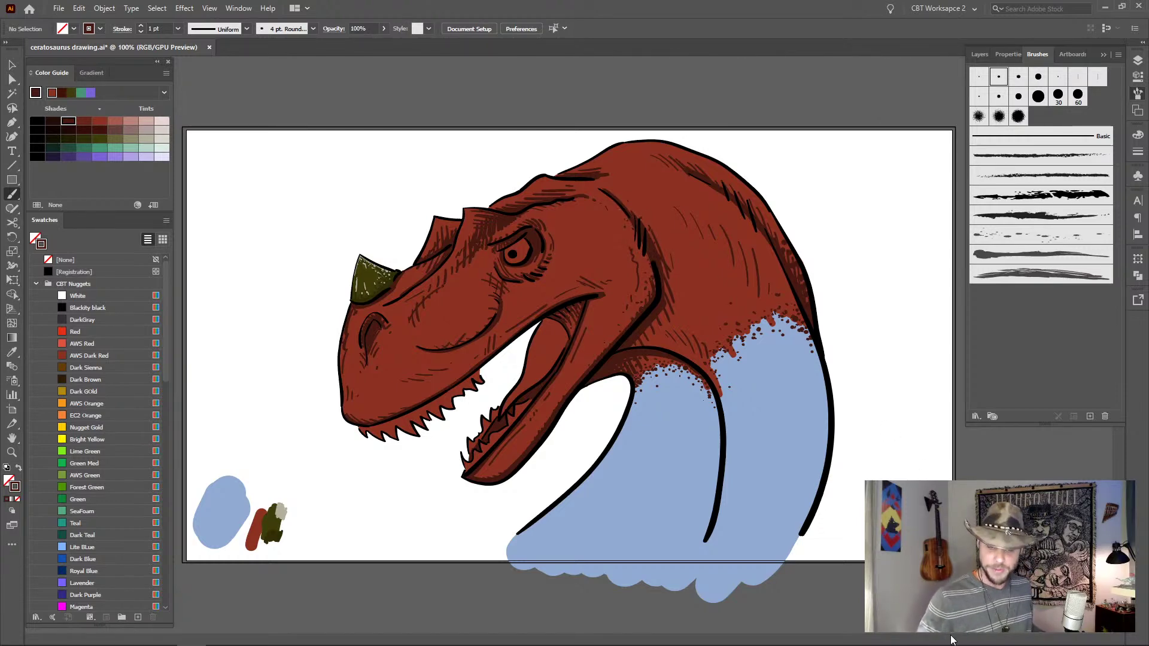
pyautogui.moveTo(471, 456); pyautogui.dragTo(539, 473)
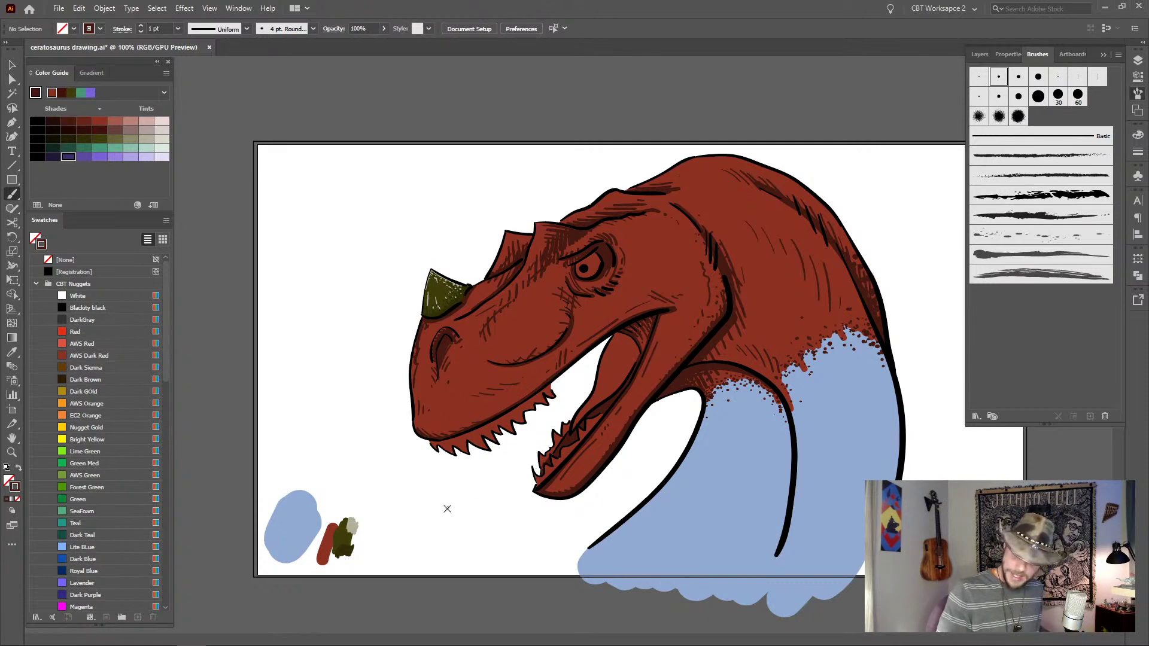
pyautogui.click(68, 157)
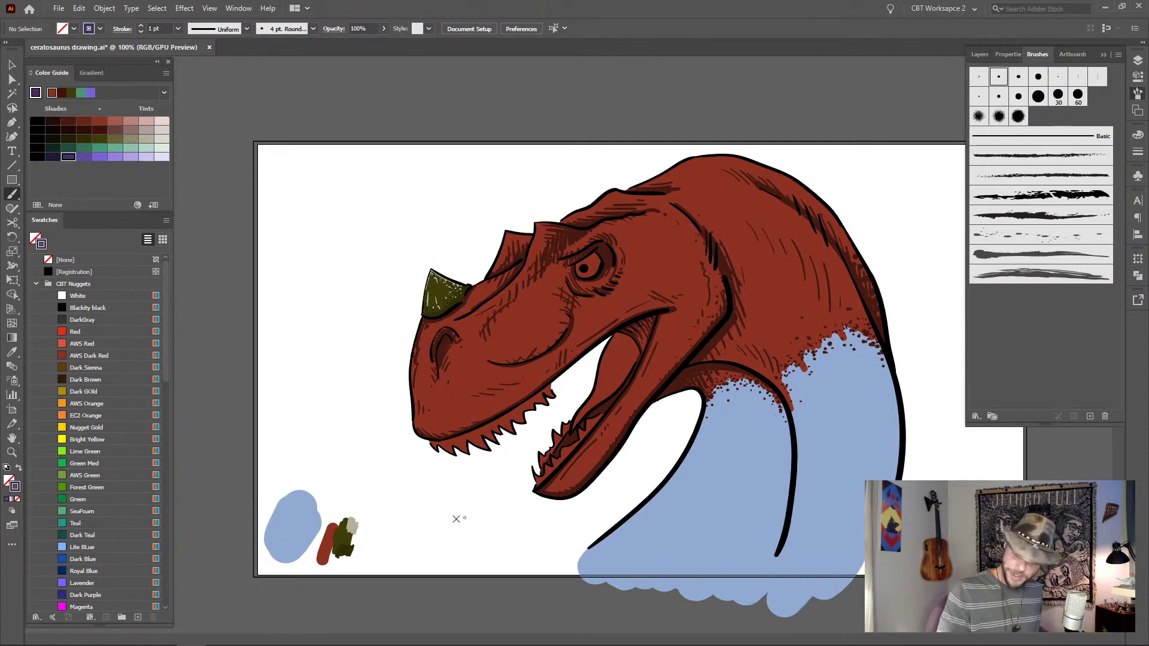
pyautogui.moveTo(456, 519); pyautogui.dragTo(436, 533)
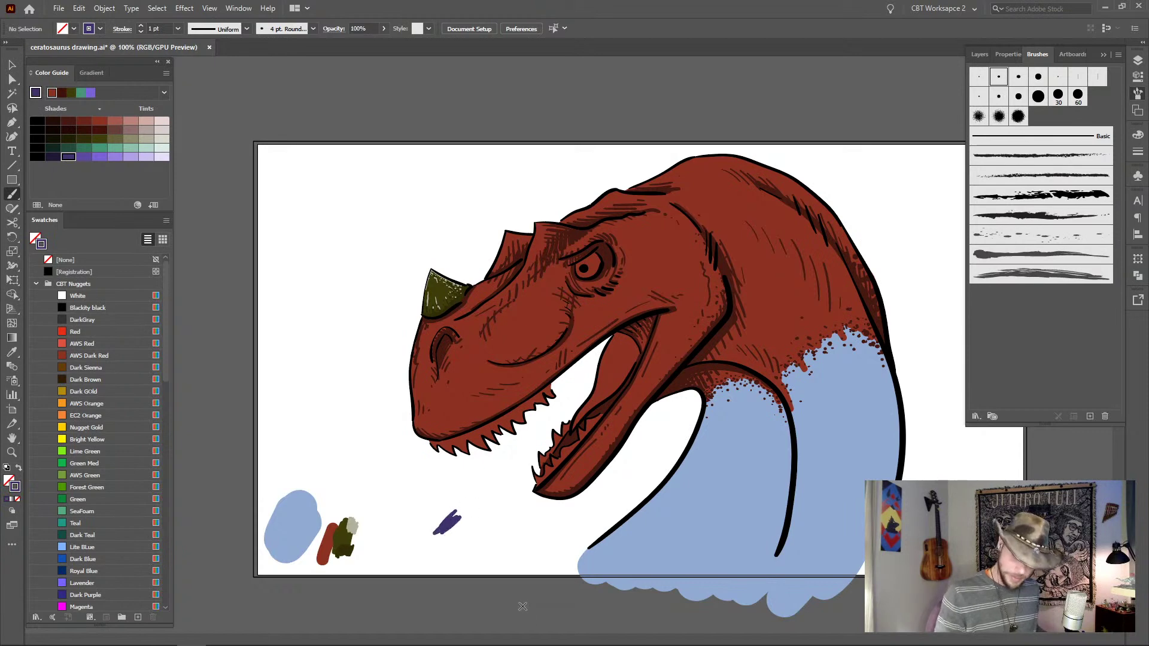
pyautogui.hotkey('ctrl', 'z')
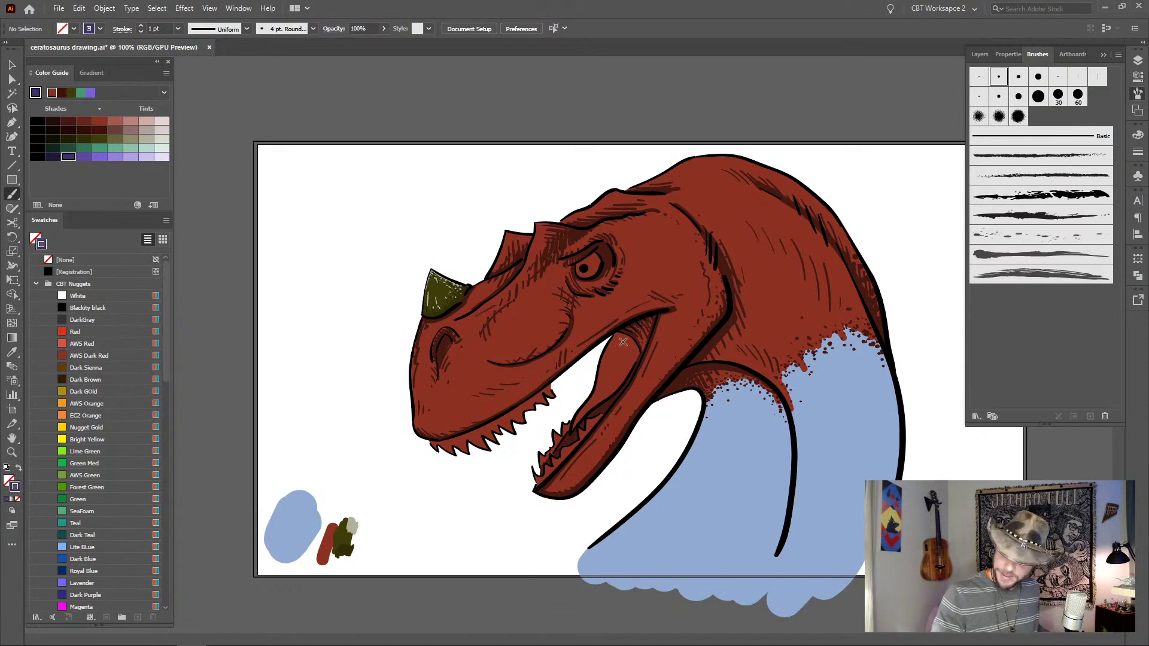
pyautogui.moveTo(606, 377)
pyautogui.mouseDown()
pyautogui.moveTo(620, 353)
pyautogui.moveTo(623, 366)
pyautogui.mouseUp()
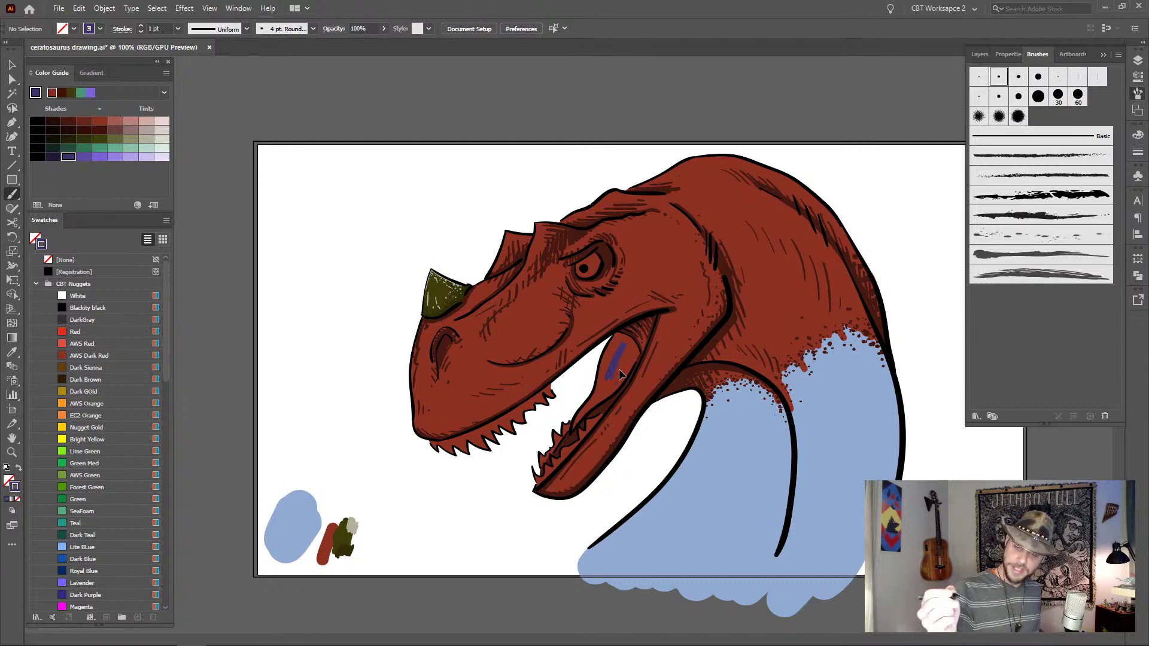
# - Paint the fleshy area inside the open mouth in very dark purple with the 10 pt. fixed brush, finishing its narrow tip with the 5 pt. fixed brush
pyautogui.click(53, 156)
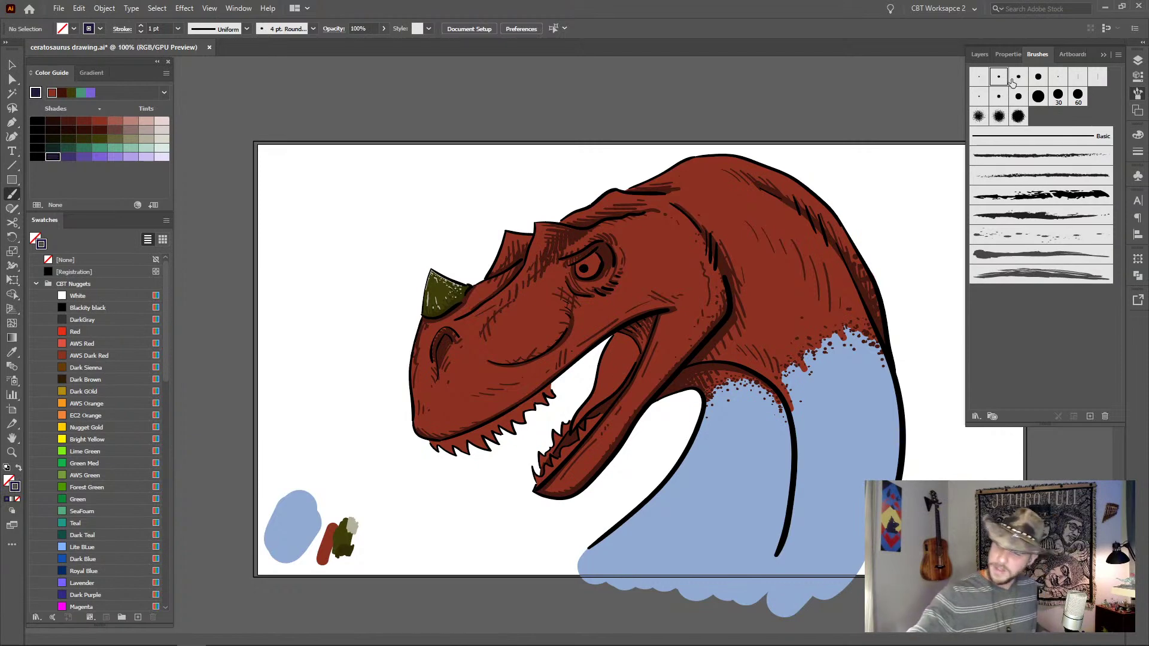
pyautogui.click(1018, 97)
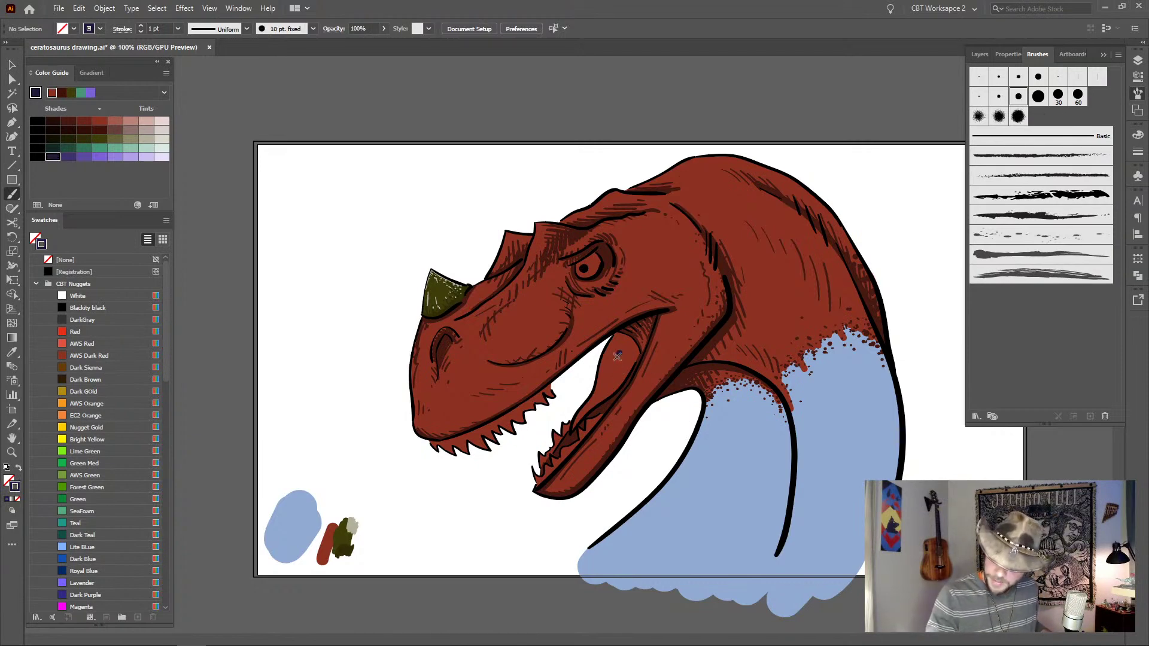
pyautogui.moveTo(617, 357)
pyautogui.mouseDown()
pyautogui.moveTo(608, 383)
pyautogui.moveTo(618, 343)
pyautogui.moveTo(603, 368)
pyautogui.mouseUp()
pyautogui.hotkey('ctrl', '=')
pyautogui.hotkey('ctrl', '=')
pyautogui.hotkey('ctrl', '=')
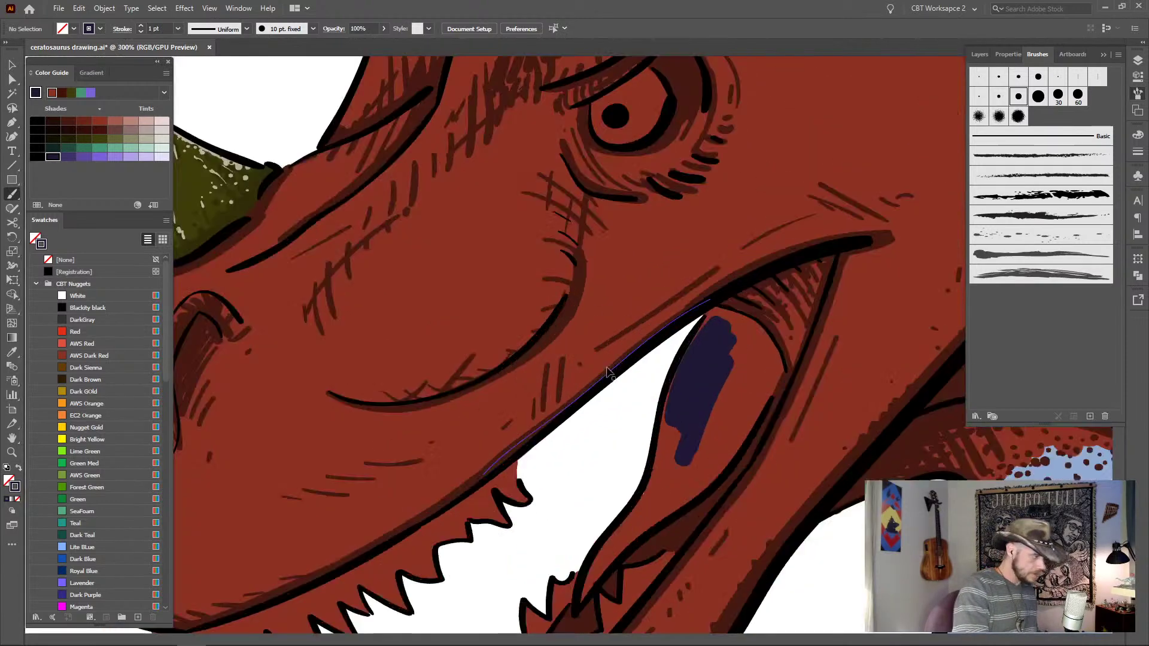
pyautogui.moveTo(765, 378); pyautogui.dragTo(715, 374)
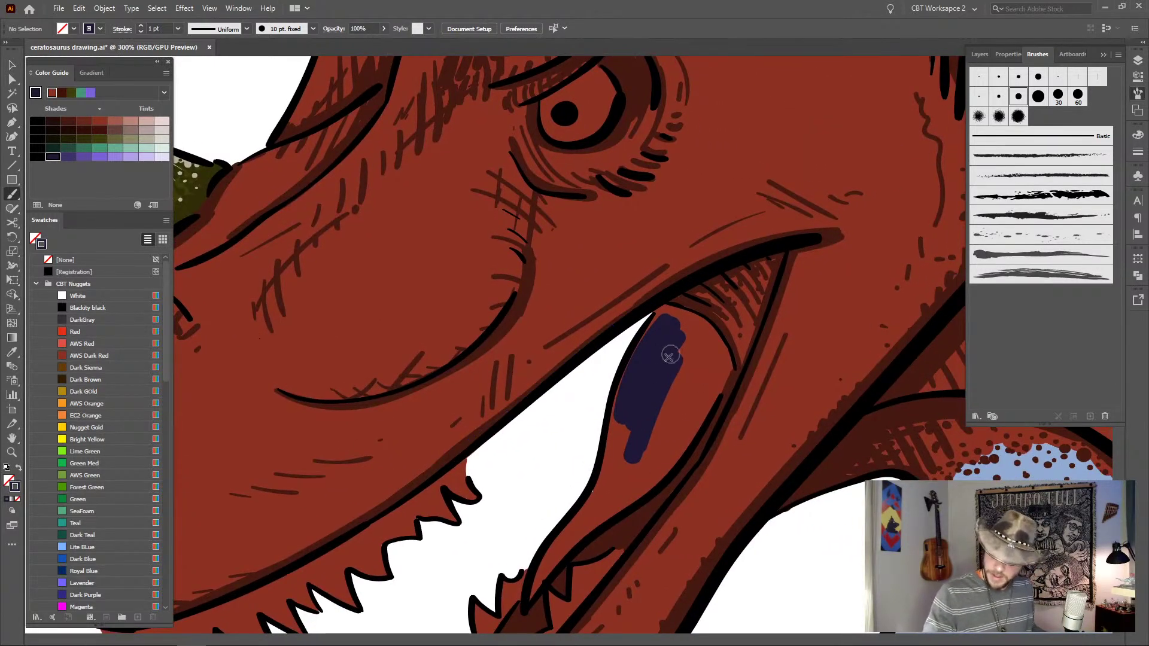
pyautogui.moveTo(661, 323)
pyautogui.mouseDown()
pyautogui.moveTo(605, 478)
pyautogui.moveTo(617, 471)
pyautogui.moveTo(592, 504)
pyautogui.moveTo(629, 422)
pyautogui.moveTo(640, 444)
pyautogui.moveTo(652, 439)
pyautogui.moveTo(533, 584)
pyautogui.moveTo(642, 487)
pyautogui.moveTo(606, 505)
pyautogui.moveTo(645, 463)
pyautogui.moveTo(678, 447)
pyautogui.moveTo(665, 426)
pyautogui.moveTo(638, 479)
pyautogui.moveTo(683, 424)
pyautogui.moveTo(640, 479)
pyautogui.mouseUp()
pyautogui.moveTo(718, 395)
pyautogui.mouseDown()
pyautogui.moveTo(724, 371)
pyautogui.moveTo(673, 445)
pyautogui.moveTo(682, 386)
pyautogui.moveTo(671, 391)
pyautogui.moveTo(650, 444)
pyautogui.moveTo(690, 369)
pyautogui.moveTo(696, 407)
pyautogui.moveTo(710, 363)
pyautogui.moveTo(662, 316)
pyautogui.moveTo(707, 332)
pyautogui.moveTo(724, 373)
pyautogui.moveTo(684, 324)
pyautogui.moveTo(680, 353)
pyautogui.mouseUp()
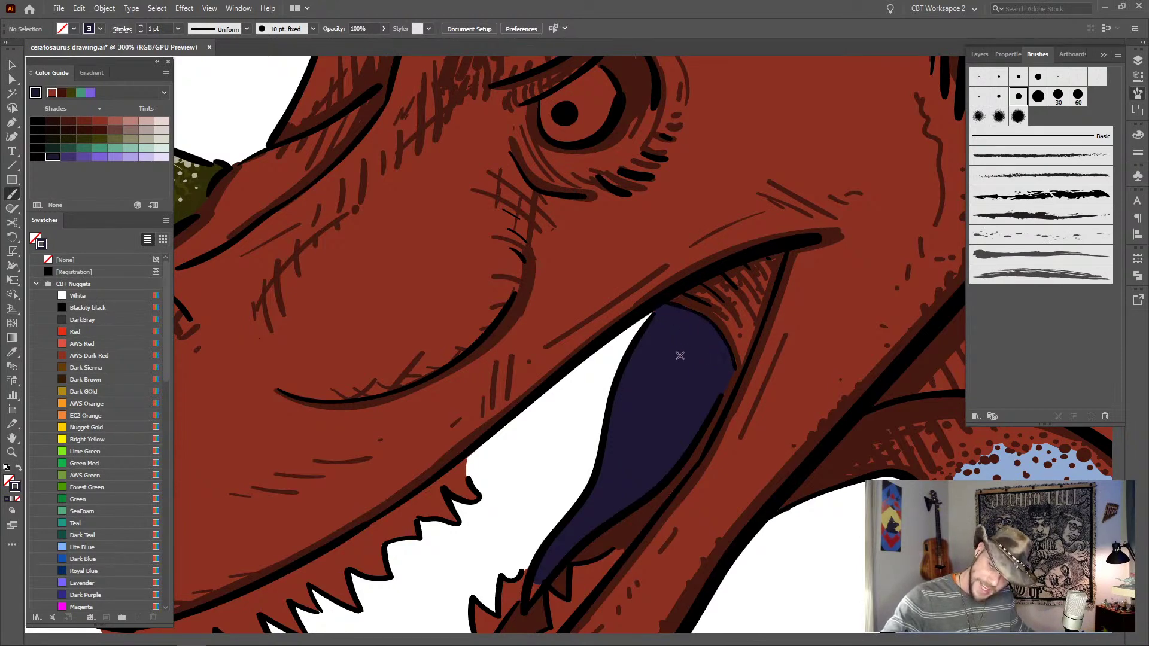
pyautogui.press('[')
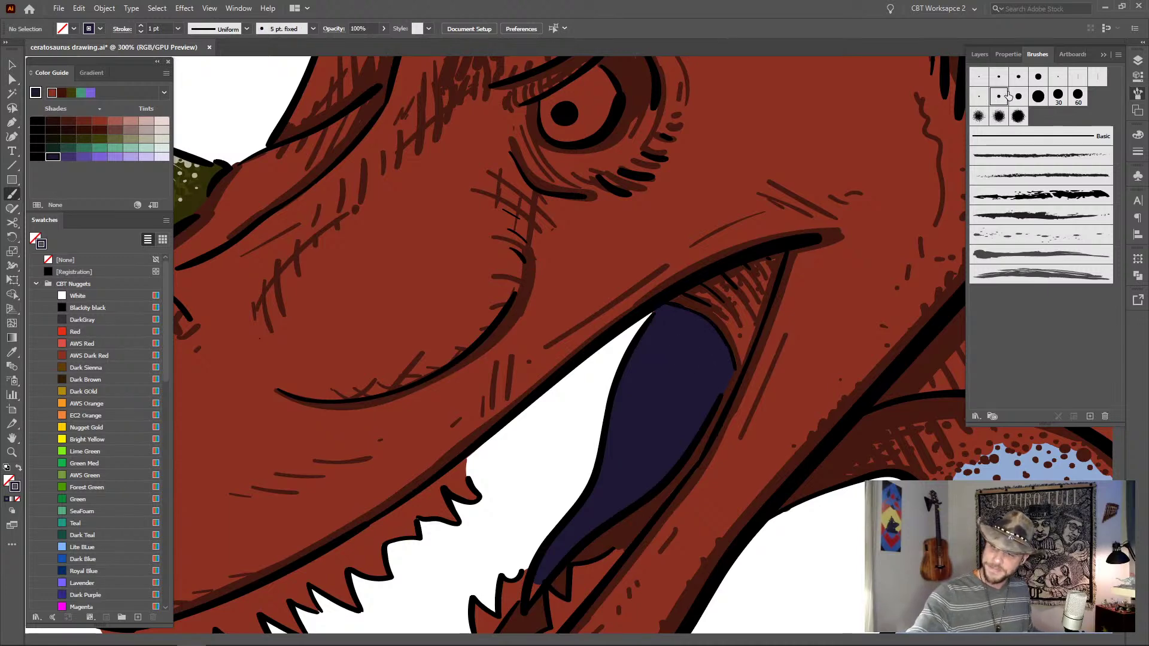
pyautogui.moveTo(534, 589)
pyautogui.mouseDown()
pyautogui.moveTo(539, 578)
pyautogui.moveTo(530, 598)
pyautogui.mouseUp()
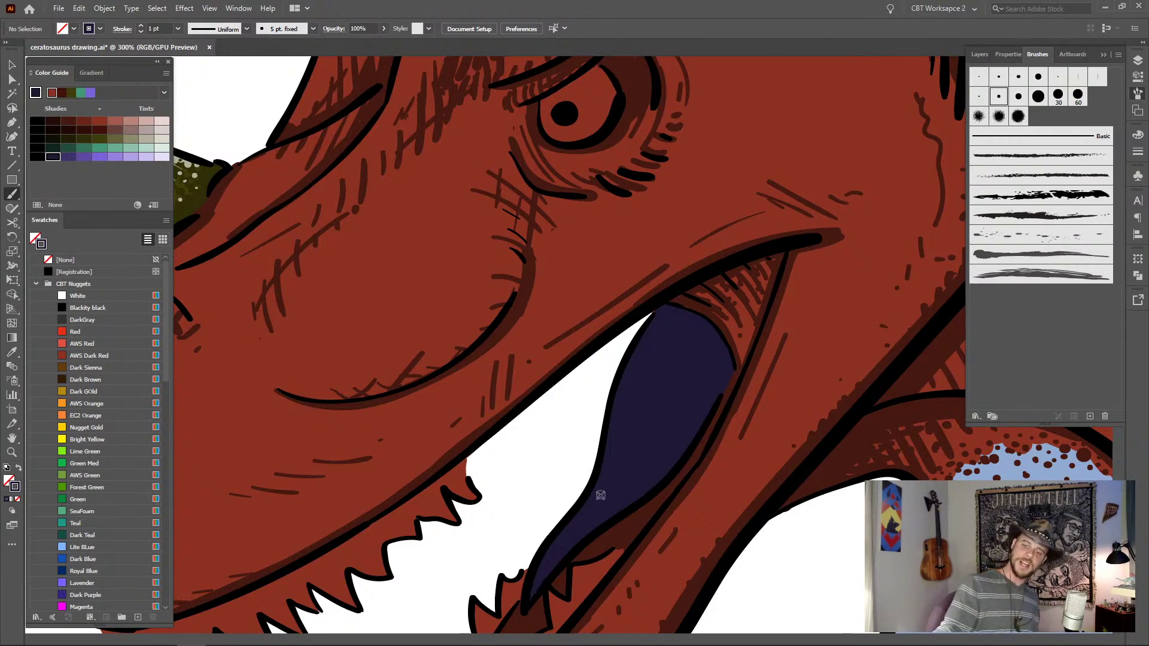
# - Paint lighter purple highlight streaks down the front side and tip of the dark purple mouth area with the 4 pt. round brush
pyautogui.click(67, 156)
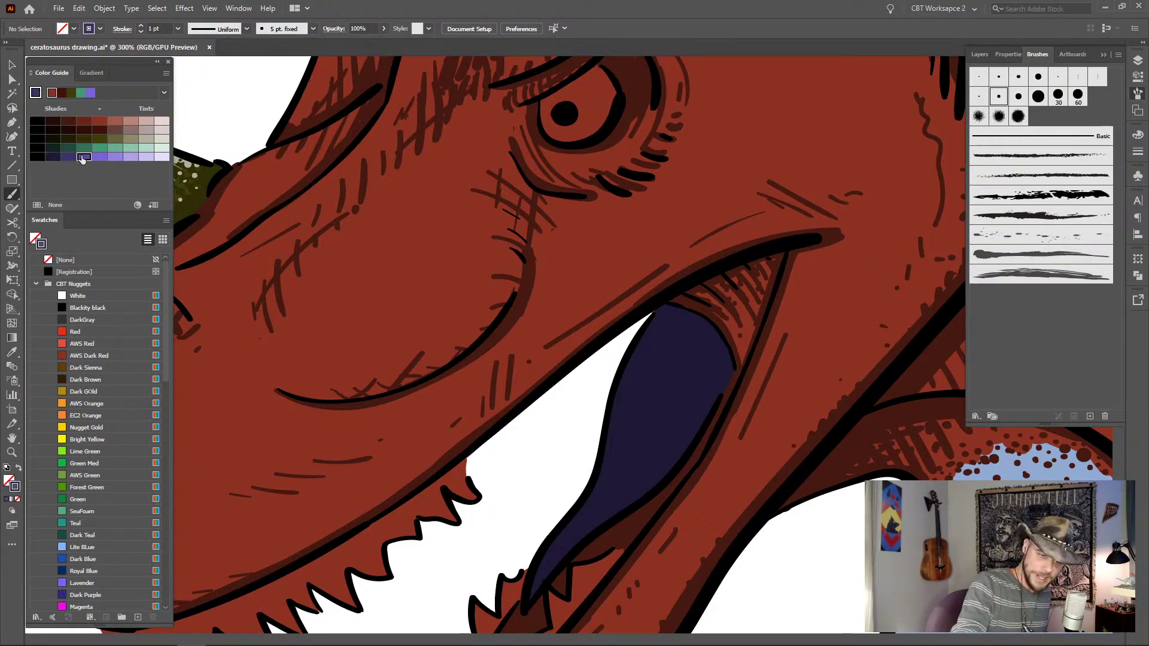
pyautogui.click(81, 156)
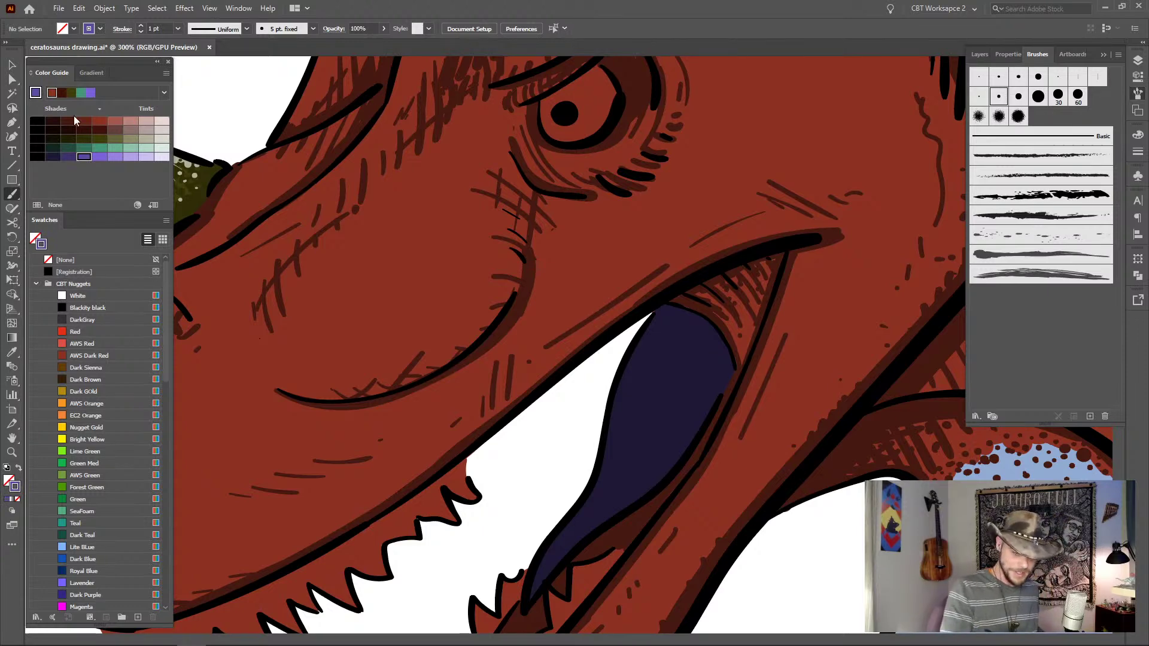
pyautogui.click(999, 77)
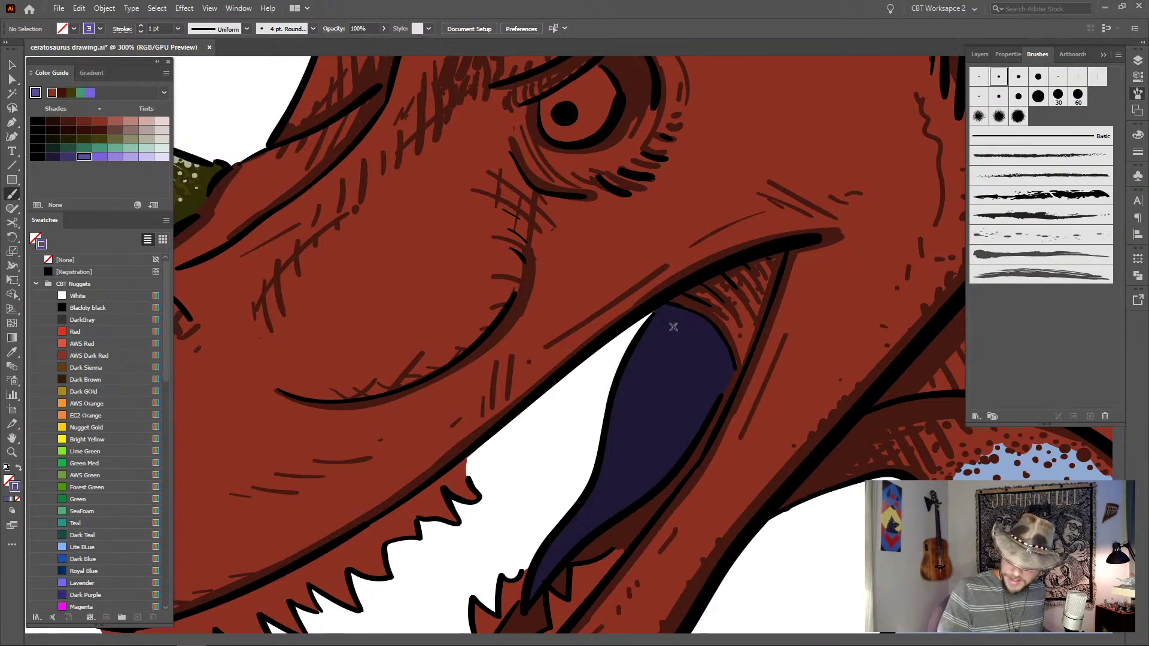
pyautogui.moveTo(674, 325); pyautogui.dragTo(616, 464)
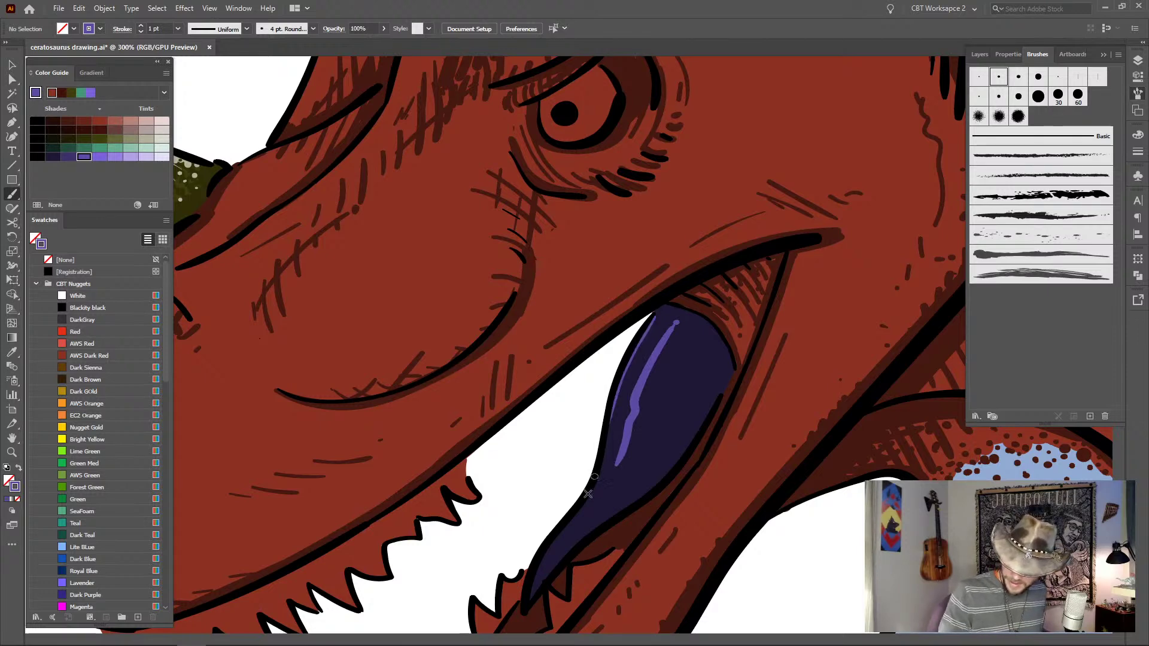
pyautogui.moveTo(560, 532); pyautogui.dragTo(530, 593)
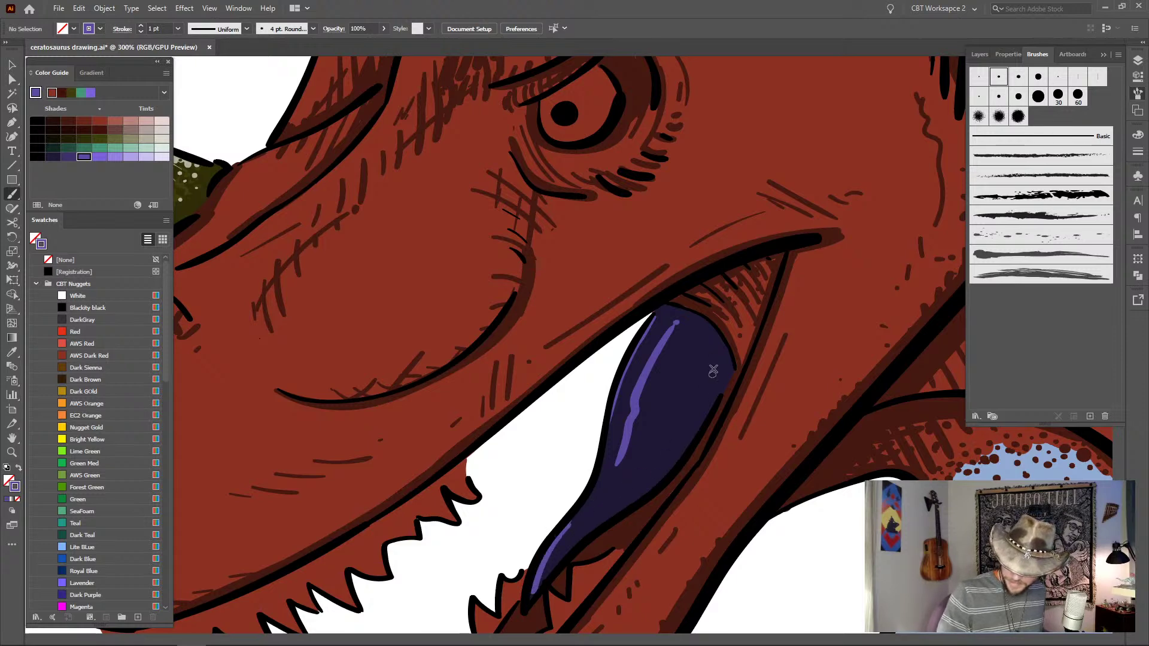
# - Add fine hatching and dots in the same lighter purple around the mouth highlights with the 2 pt. round brush
pyautogui.click(979, 78)
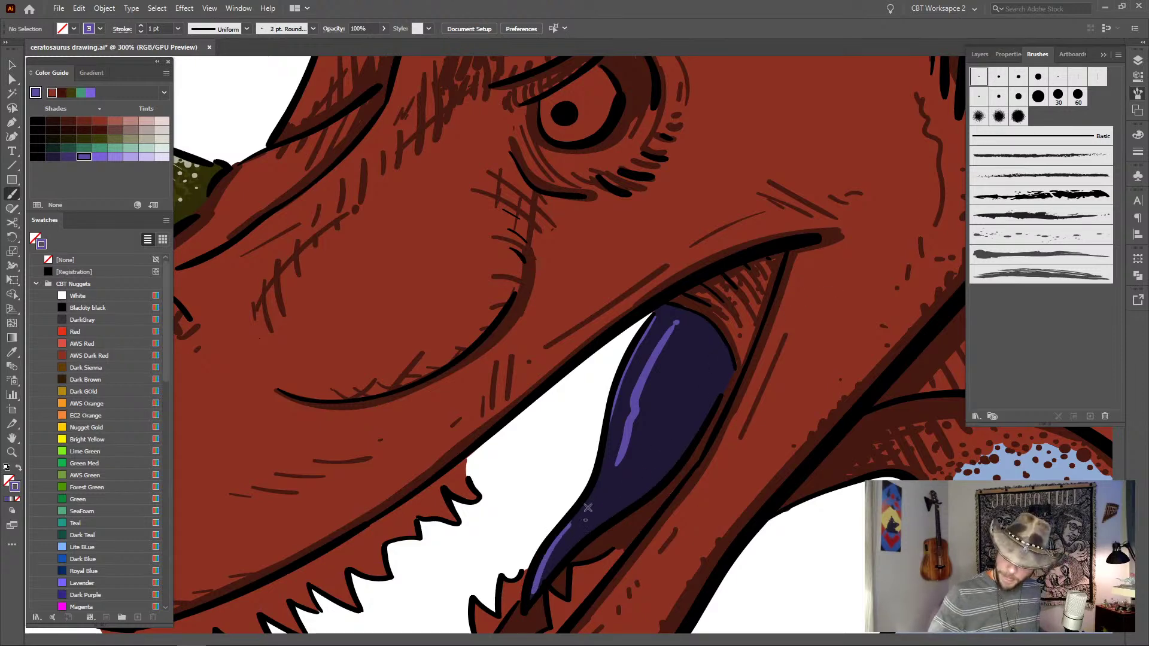
pyautogui.moveTo(583, 522); pyautogui.dragTo(606, 486)
pyautogui.moveTo(607, 489); pyautogui.dragTo(612, 473)
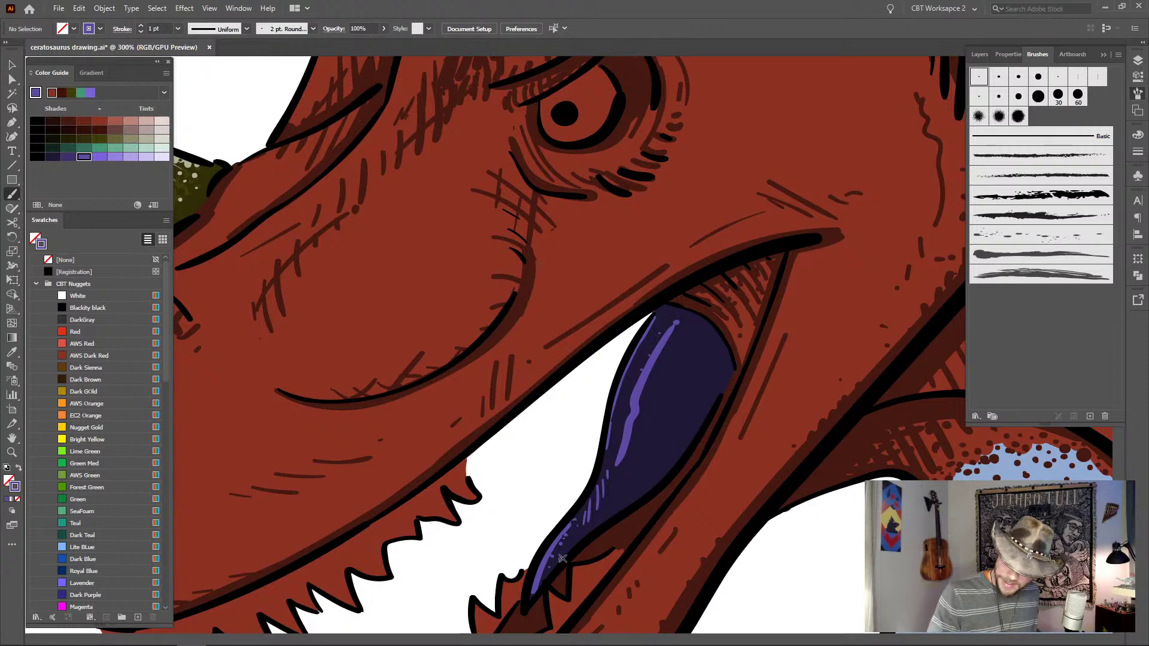
# - Shade the edge of the purple mouth area and stipple around its highlights in black with the 2 pt. round brush
pyautogui.click(37, 158)
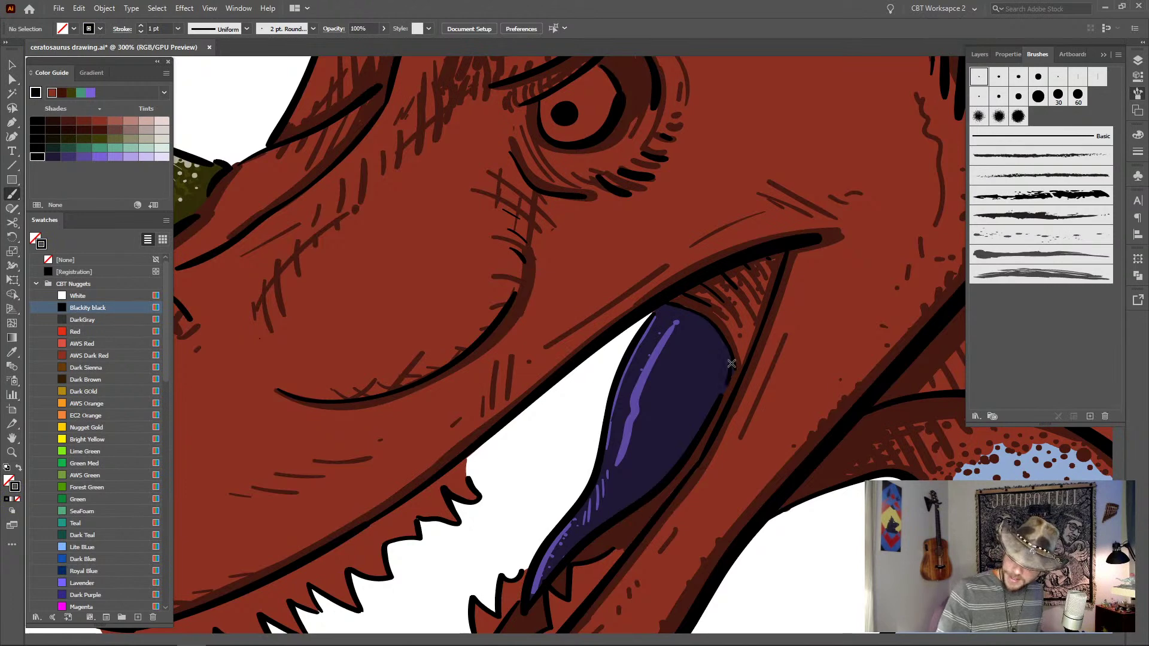
pyautogui.moveTo(731, 358)
pyautogui.mouseDown()
pyautogui.moveTo(682, 456)
pyautogui.moveTo(562, 565)
pyautogui.moveTo(688, 451)
pyautogui.moveTo(644, 498)
pyautogui.moveTo(676, 464)
pyautogui.moveTo(534, 569)
pyautogui.moveTo(583, 540)
pyautogui.moveTo(526, 603)
pyautogui.mouseUp()
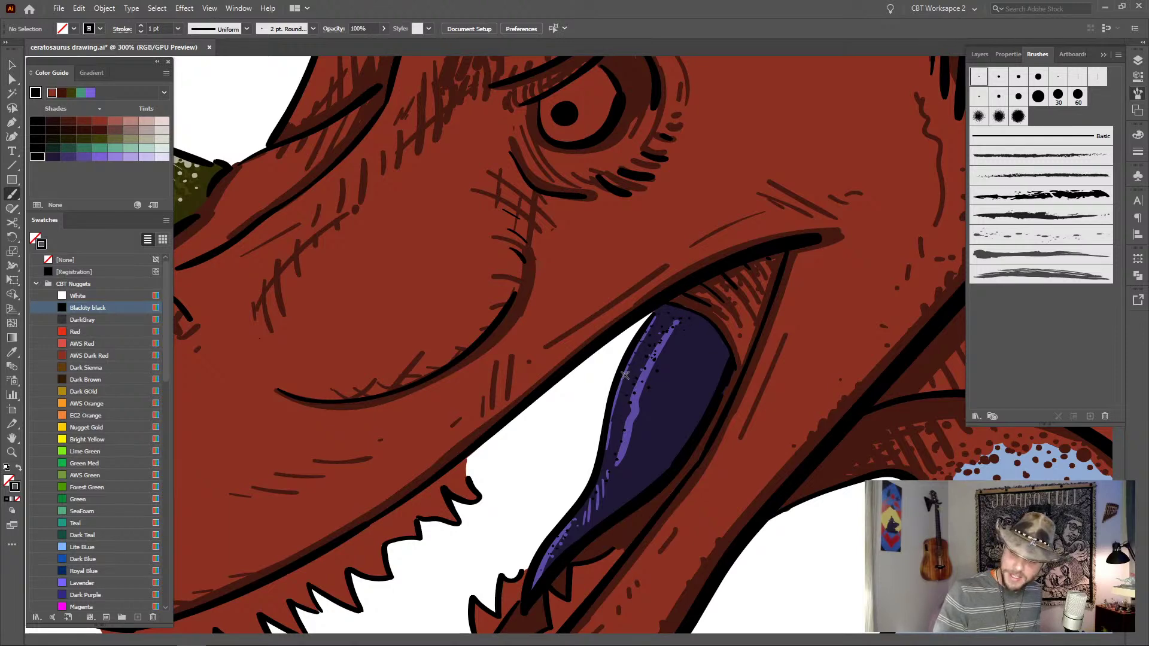
pyautogui.moveTo(731, 411); pyautogui.dragTo(675, 506)
pyautogui.hotkey('ctrl', '1')
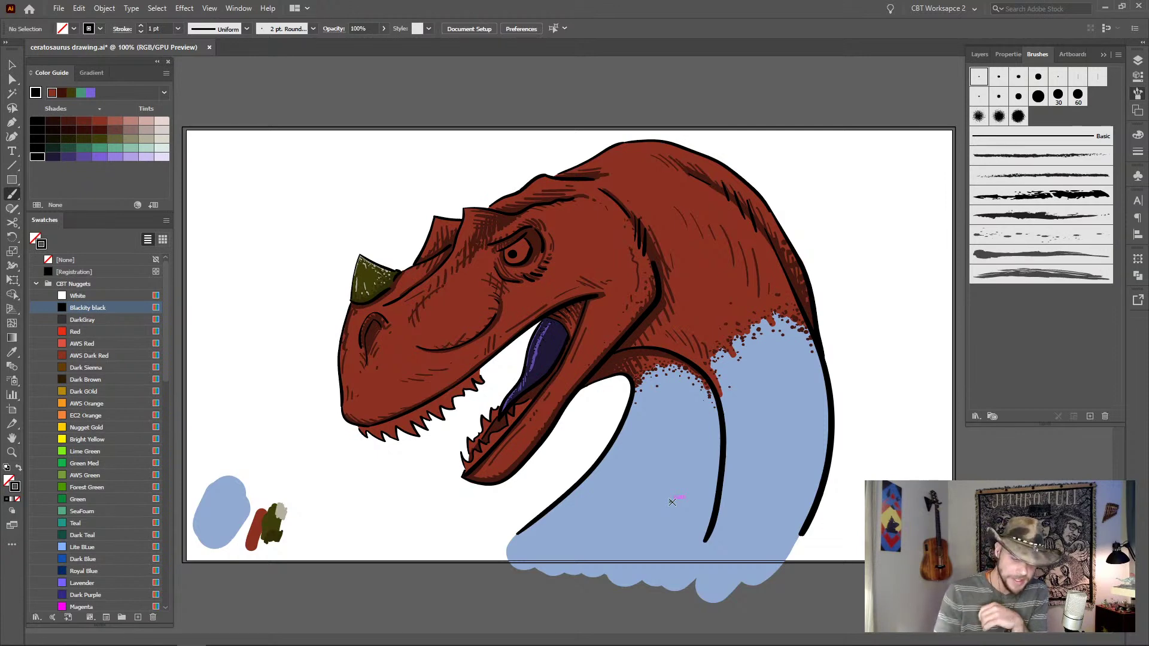
# - Shade along the inner neck fold in a dark shade based on the Lite Blue swatch with the 10 pt. fixed brush
pyautogui.click(91, 550)
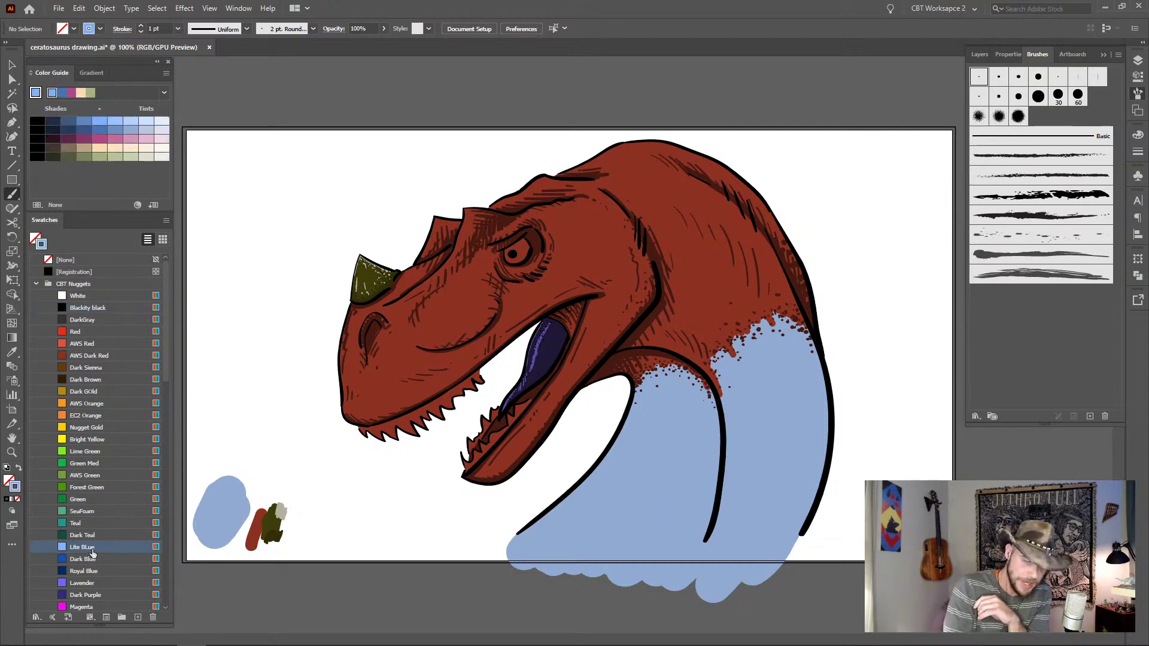
pyautogui.click(83, 130)
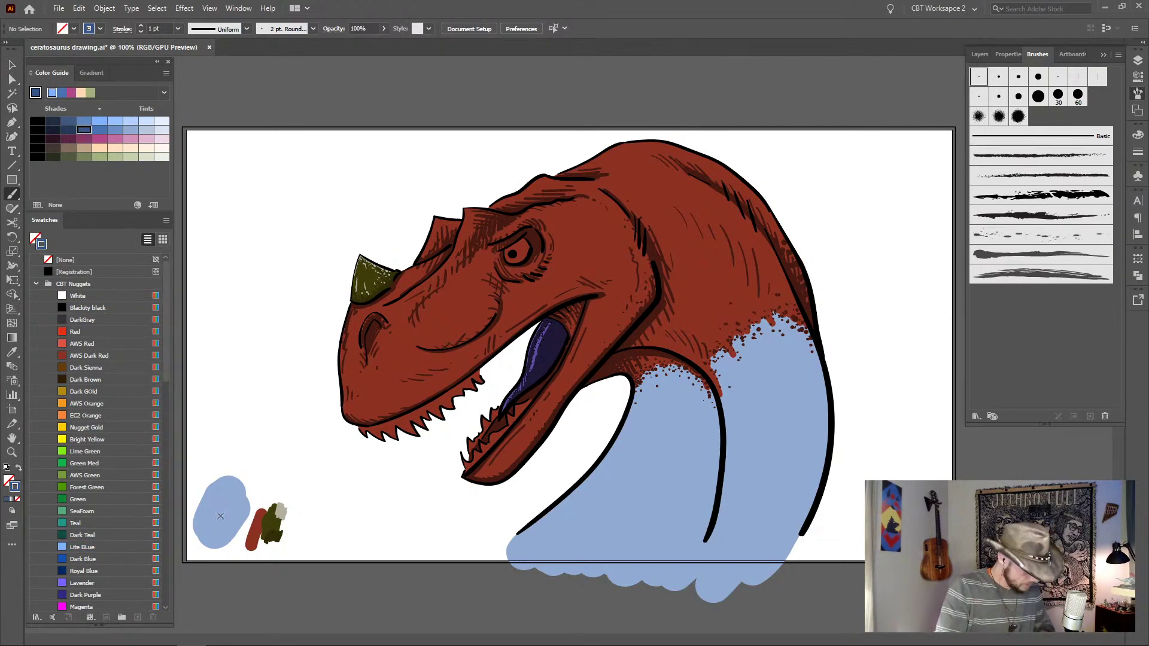
pyautogui.press('v')
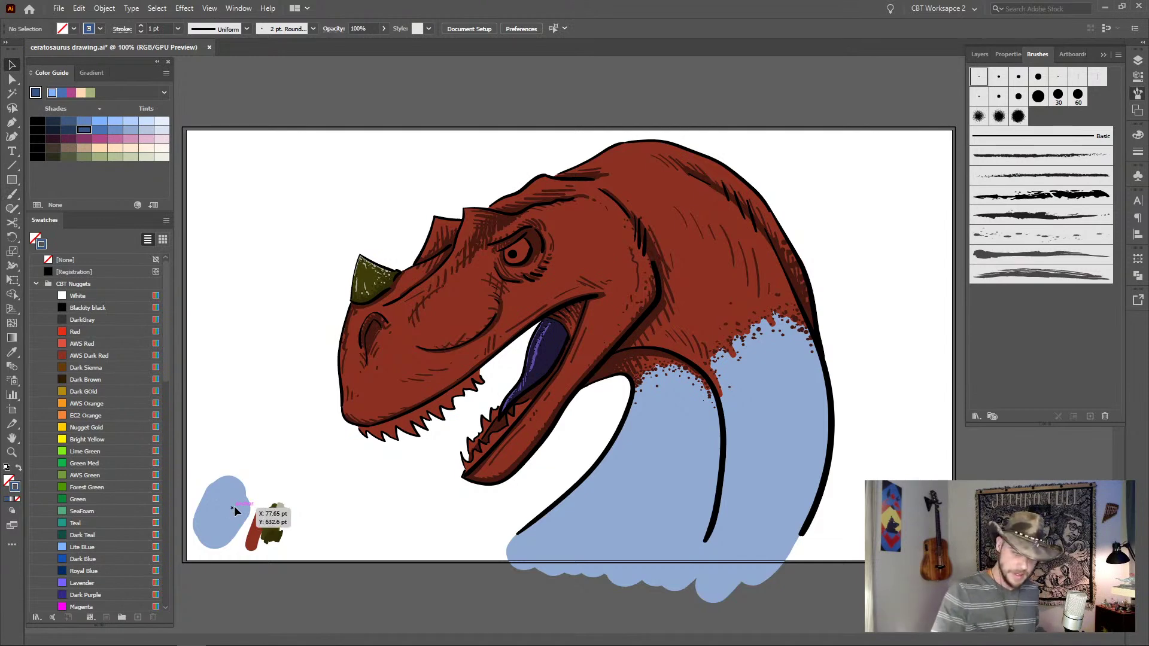
pyautogui.click(70, 131)
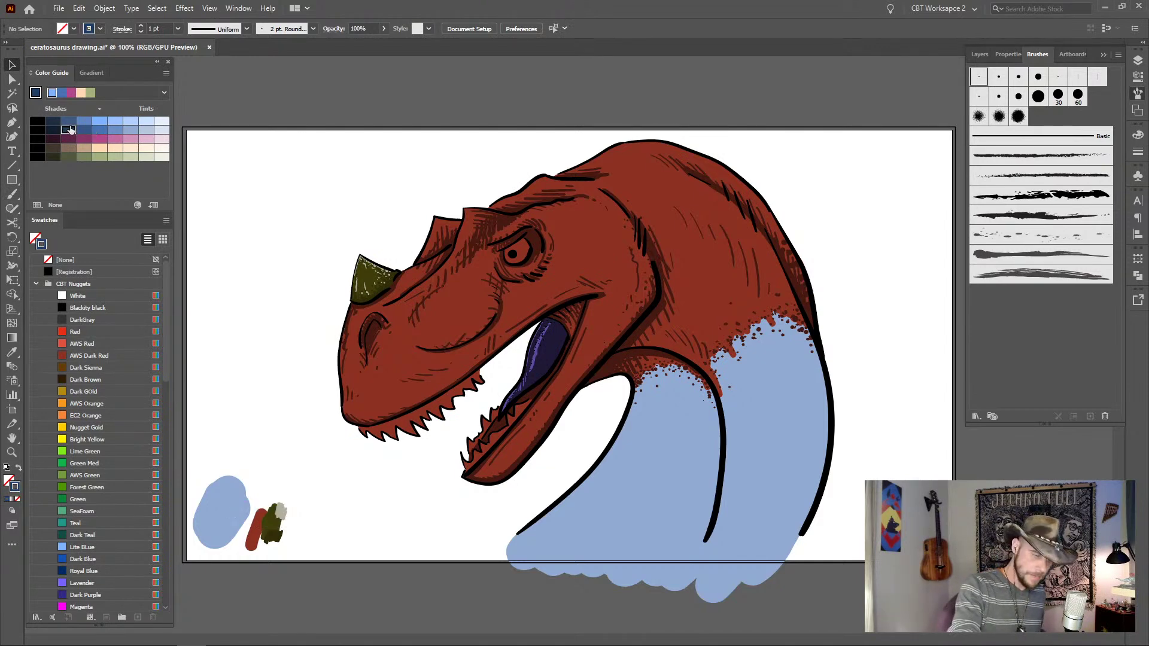
pyautogui.click(1020, 97)
pyautogui.press('b')
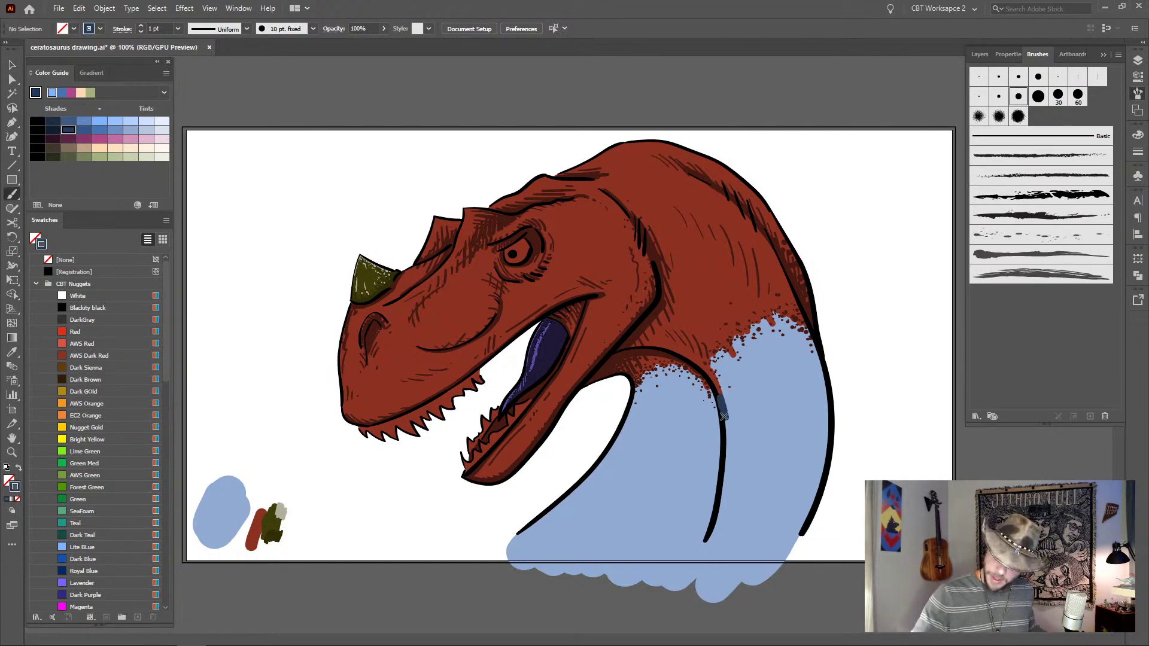
pyautogui.moveTo(724, 417); pyautogui.dragTo(727, 432)
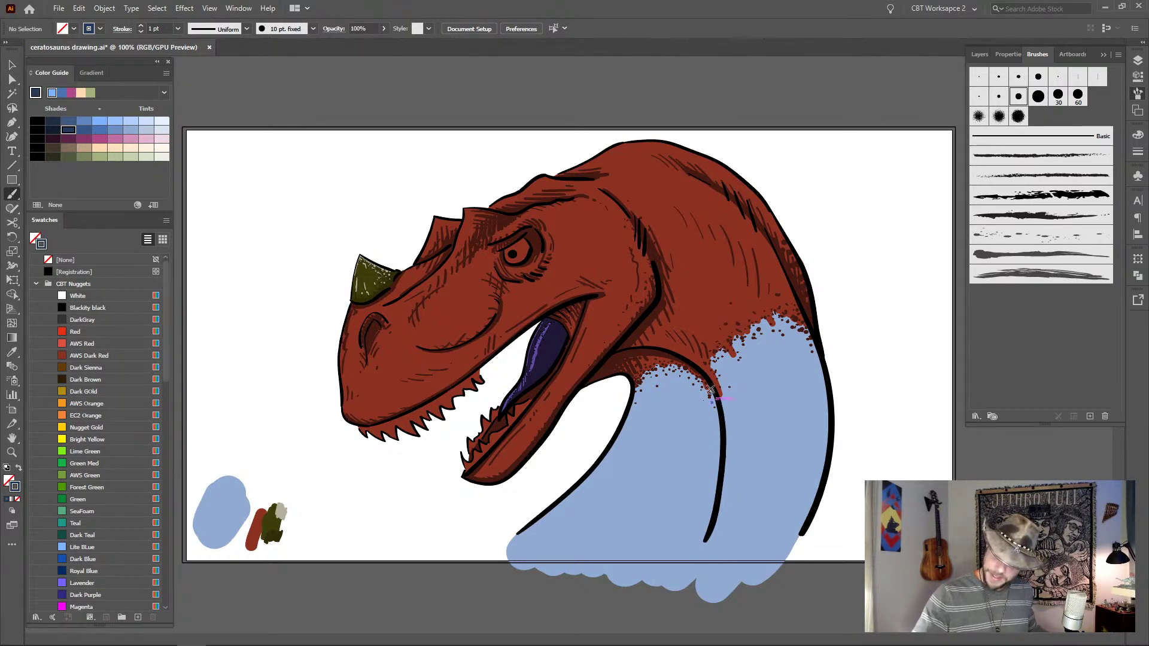
pyautogui.moveTo(712, 395)
pyautogui.mouseDown()
pyautogui.moveTo(720, 470)
pyautogui.moveTo(697, 539)
pyautogui.mouseUp()
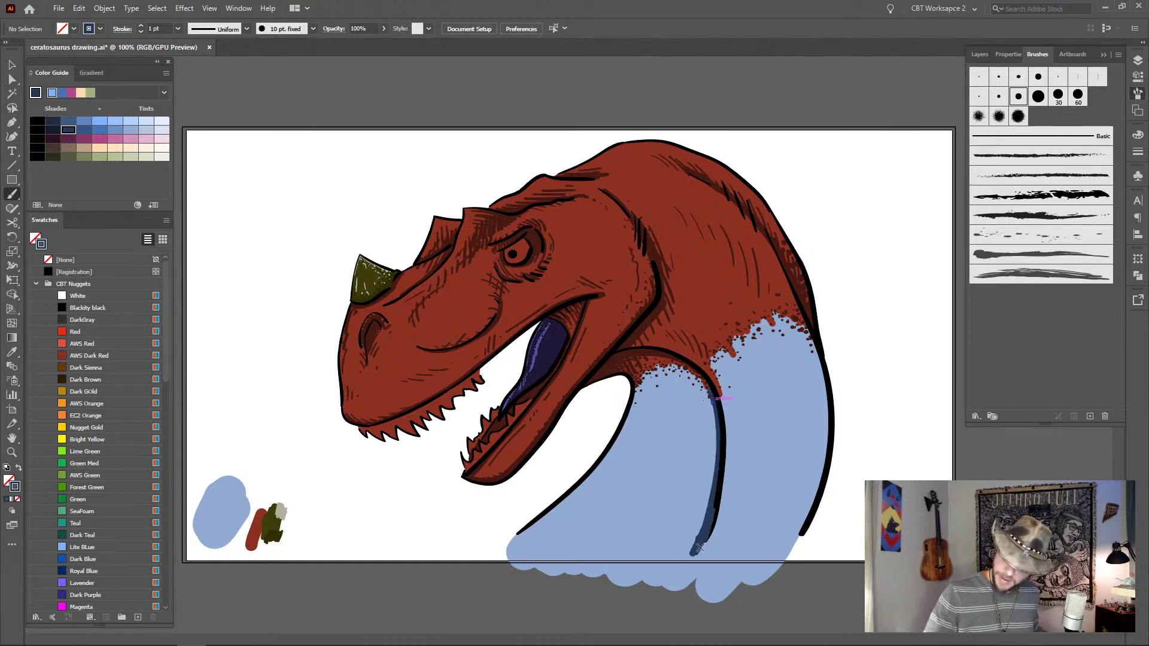
pyautogui.moveTo(712, 509); pyautogui.dragTo(693, 547)
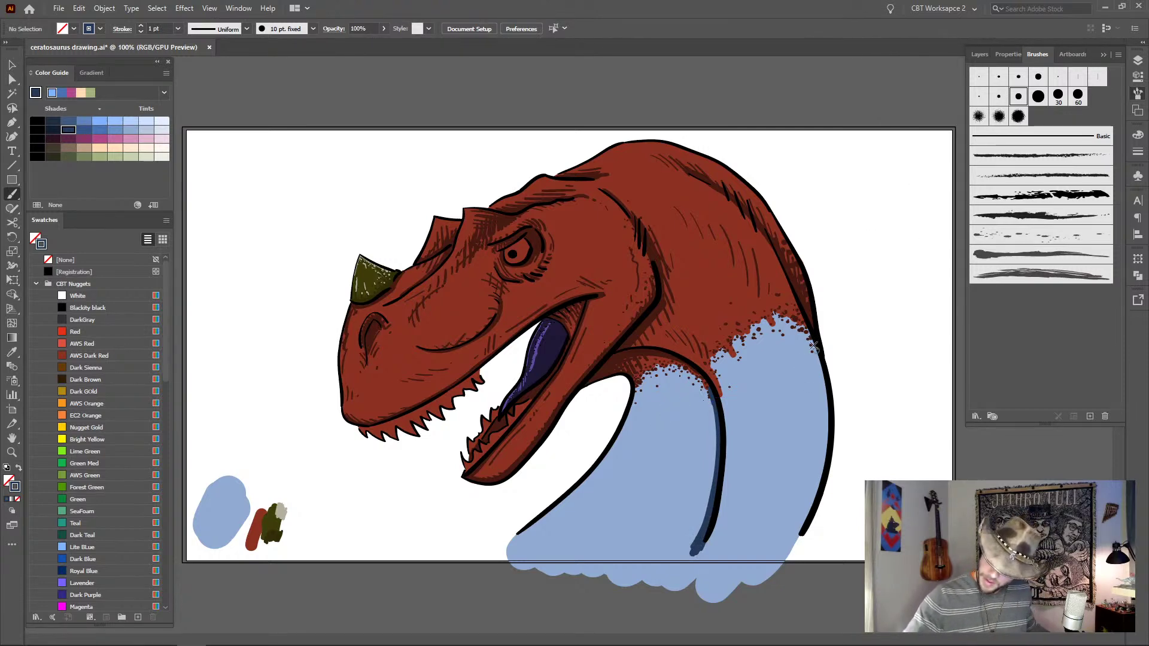
# - Shade the back edge of the blue neck with the 10 pt. fixed brush and hatch along that shadow with the 6 pt. round brush
pyautogui.moveTo(808, 328)
pyautogui.mouseDown()
pyautogui.moveTo(824, 421)
pyautogui.moveTo(809, 489)
pyautogui.moveTo(772, 561)
pyautogui.mouseUp()
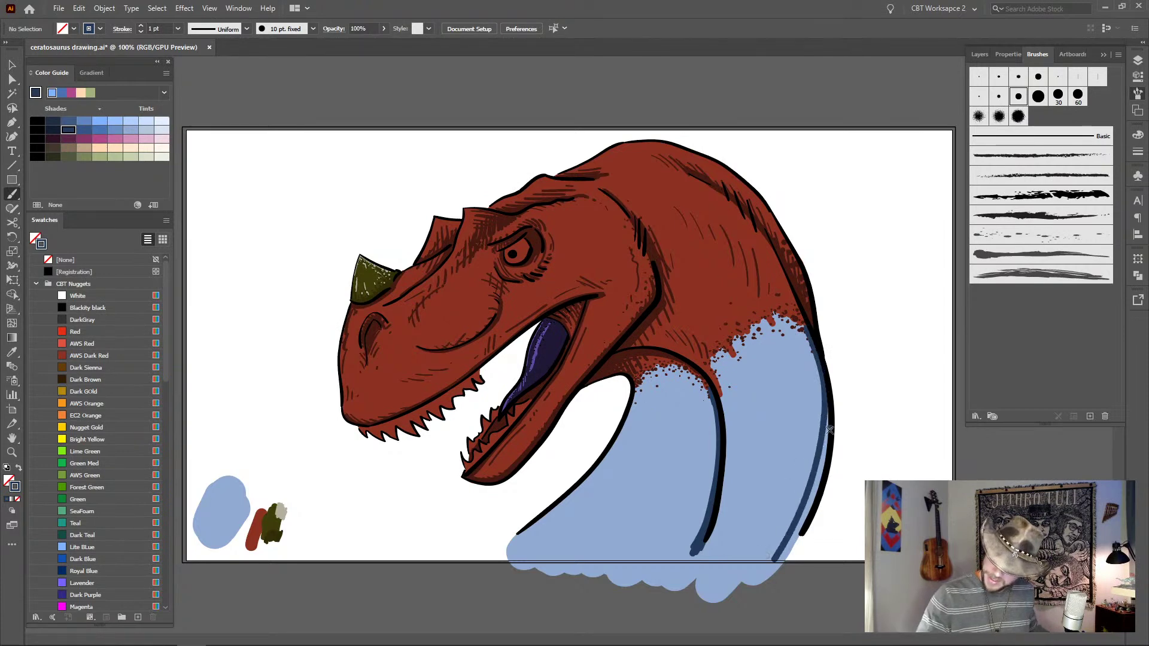
pyautogui.moveTo(829, 412); pyautogui.dragTo(787, 571)
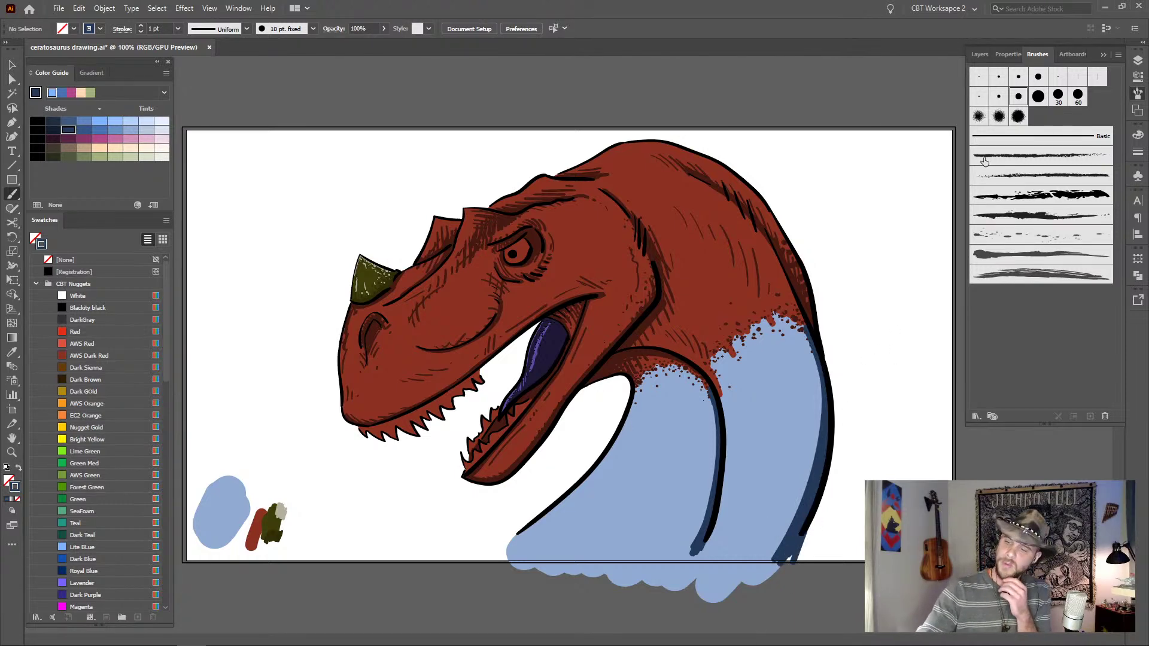
pyautogui.click(1020, 78)
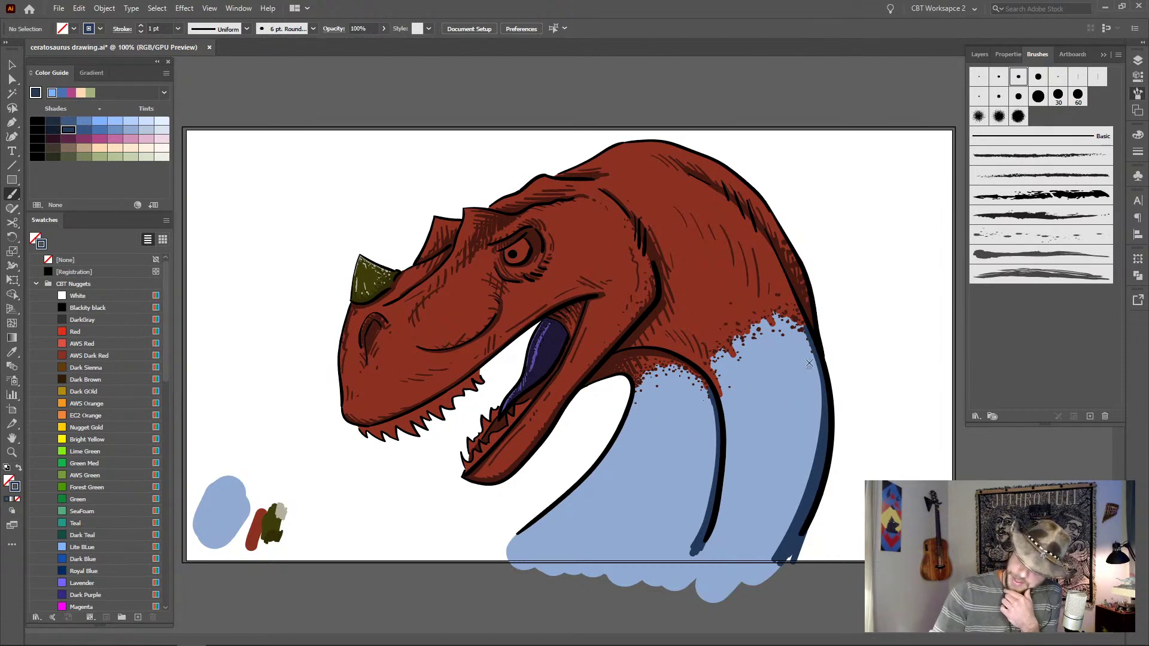
pyautogui.moveTo(820, 367)
pyautogui.mouseDown()
pyautogui.moveTo(807, 445)
pyautogui.moveTo(818, 468)
pyautogui.mouseUp()
pyautogui.moveTo(799, 509); pyautogui.dragTo(798, 530)
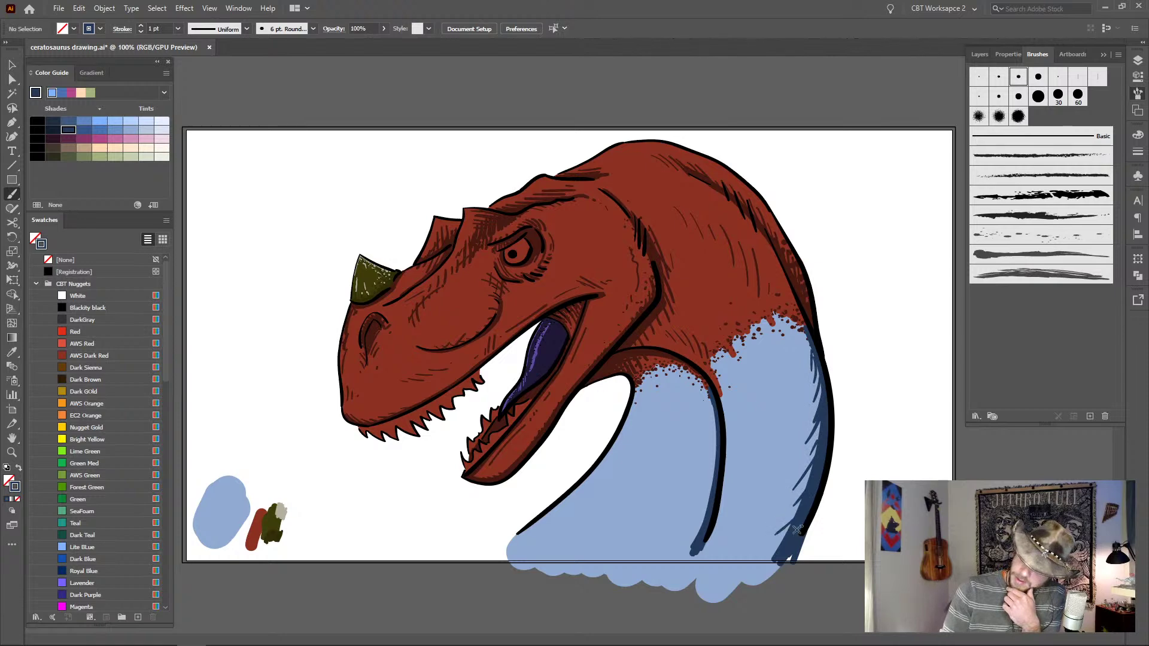
# - Hatch the front edge of the blue throat in dark blue and draw a long wavy crease down the chest
pyautogui.moveTo(521, 531)
pyautogui.mouseDown()
pyautogui.moveTo(517, 546)
pyautogui.moveTo(535, 521)
pyautogui.mouseUp()
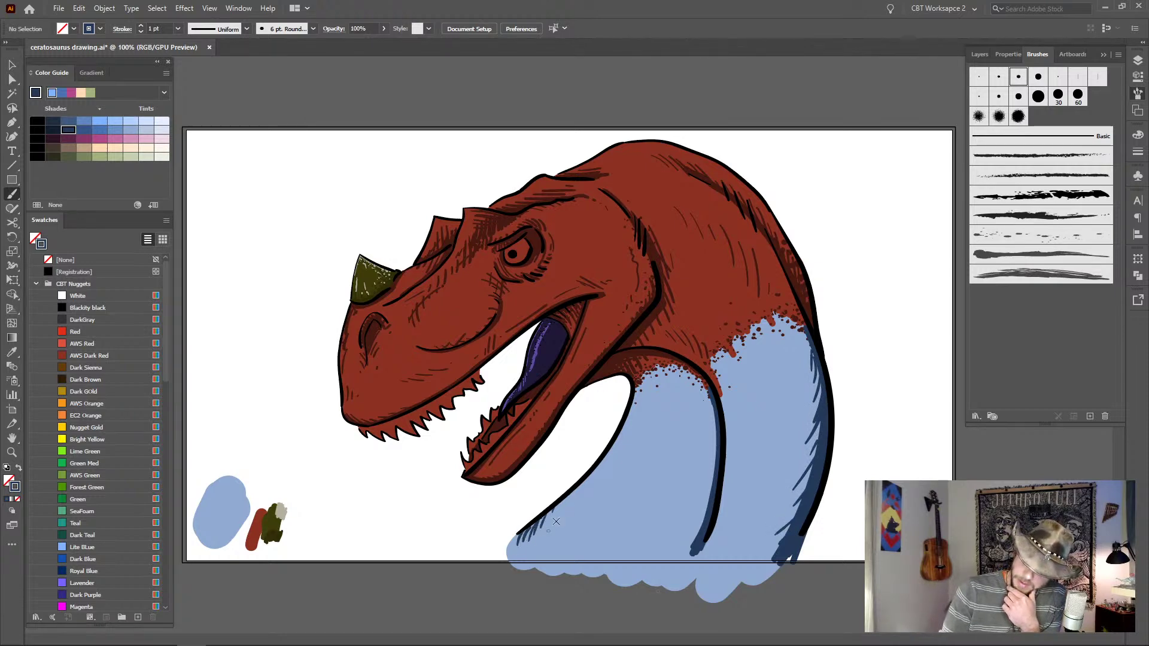
pyautogui.moveTo(534, 523)
pyautogui.mouseDown()
pyautogui.moveTo(565, 497)
pyautogui.moveTo(563, 515)
pyautogui.moveTo(580, 485)
pyautogui.moveTo(578, 506)
pyautogui.moveTo(612, 459)
pyautogui.moveTo(594, 469)
pyautogui.moveTo(594, 485)
pyautogui.moveTo(600, 458)
pyautogui.moveTo(600, 478)
pyautogui.moveTo(637, 384)
pyautogui.mouseUp()
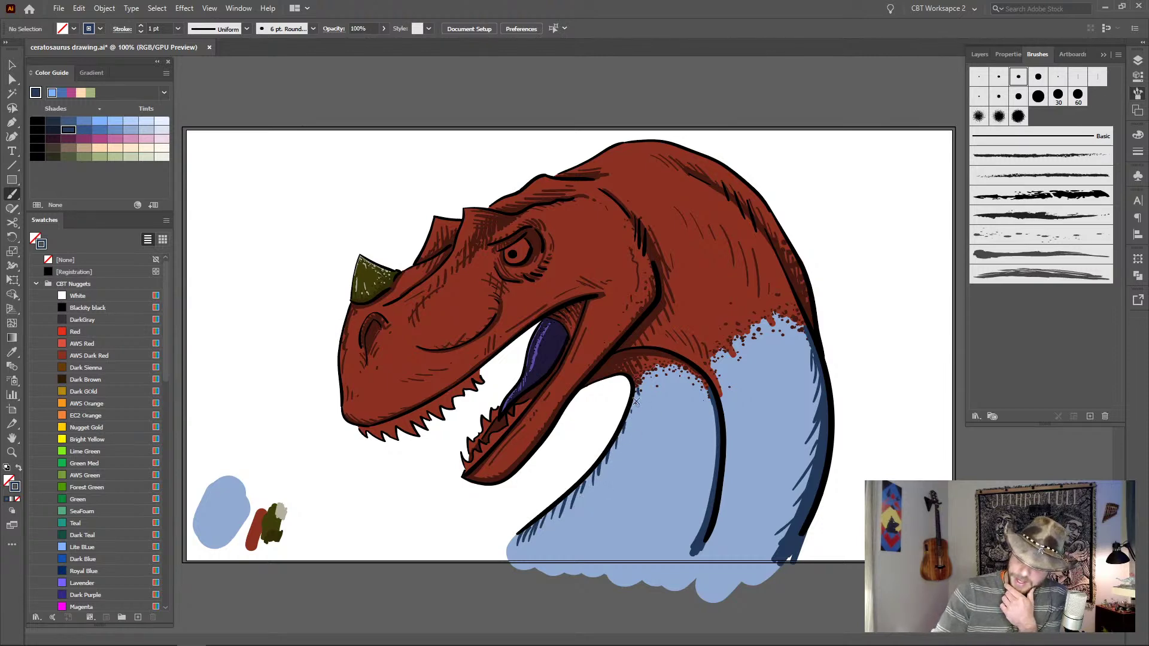
pyautogui.moveTo(639, 450)
pyautogui.mouseDown()
pyautogui.moveTo(589, 524)
pyautogui.moveTo(545, 561)
pyautogui.mouseUp()
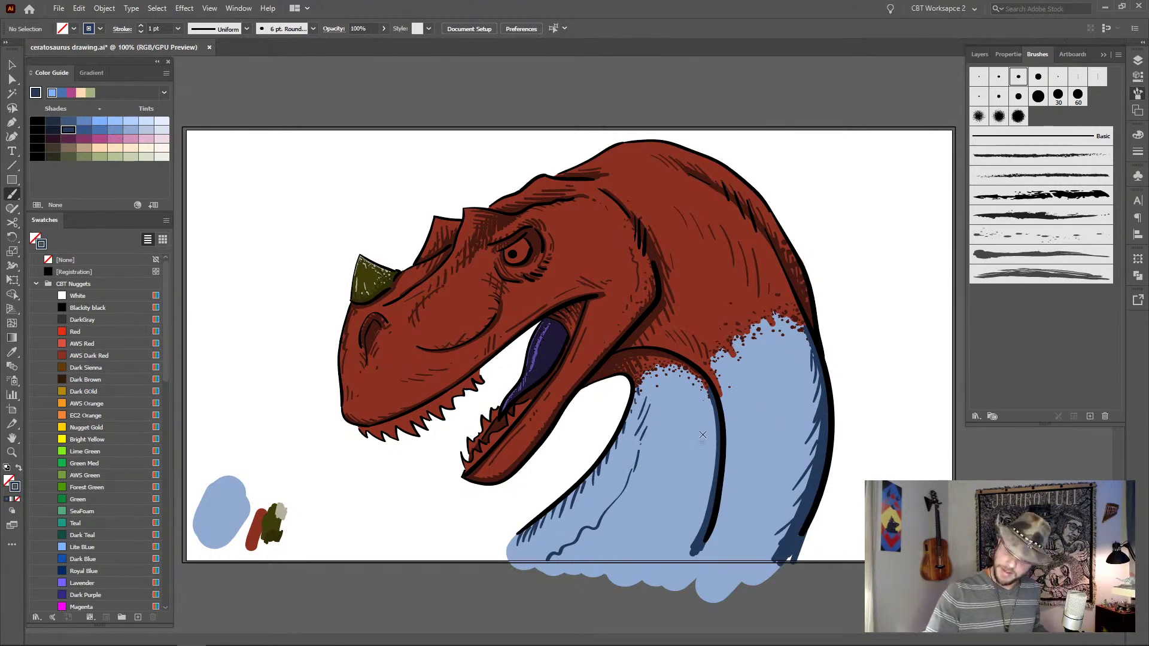
# - Hatch dark blue strokes beside the inner neck fold and across the upper blue area behind it
pyautogui.moveTo(708, 427); pyautogui.dragTo(669, 541)
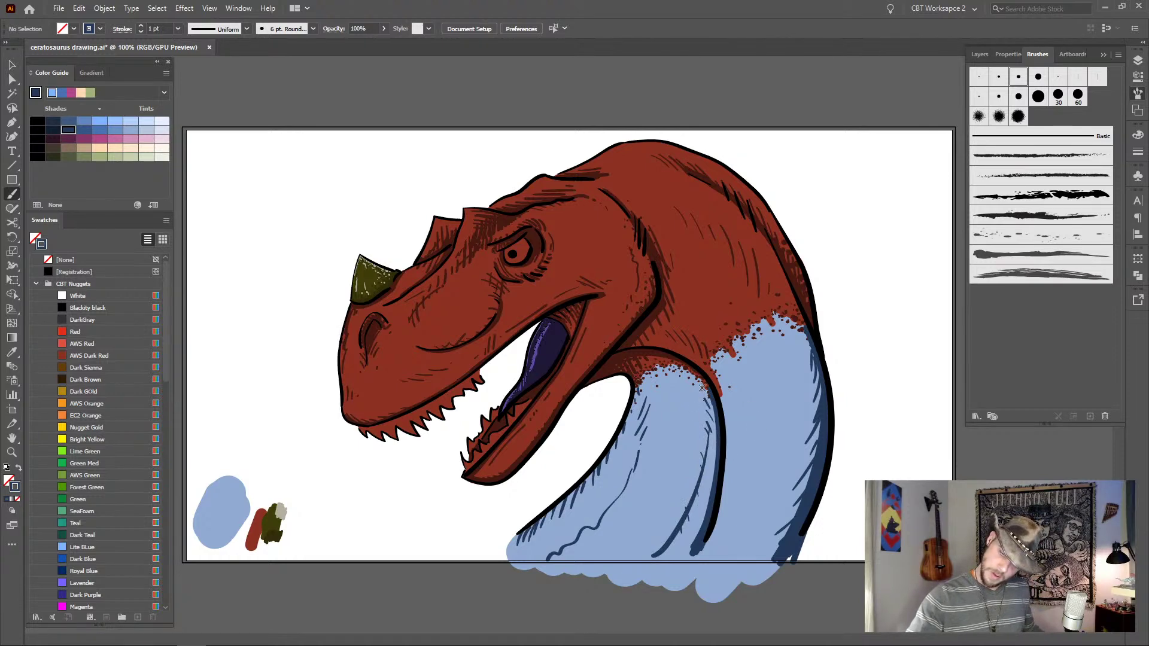
pyautogui.moveTo(741, 406); pyautogui.dragTo(751, 435)
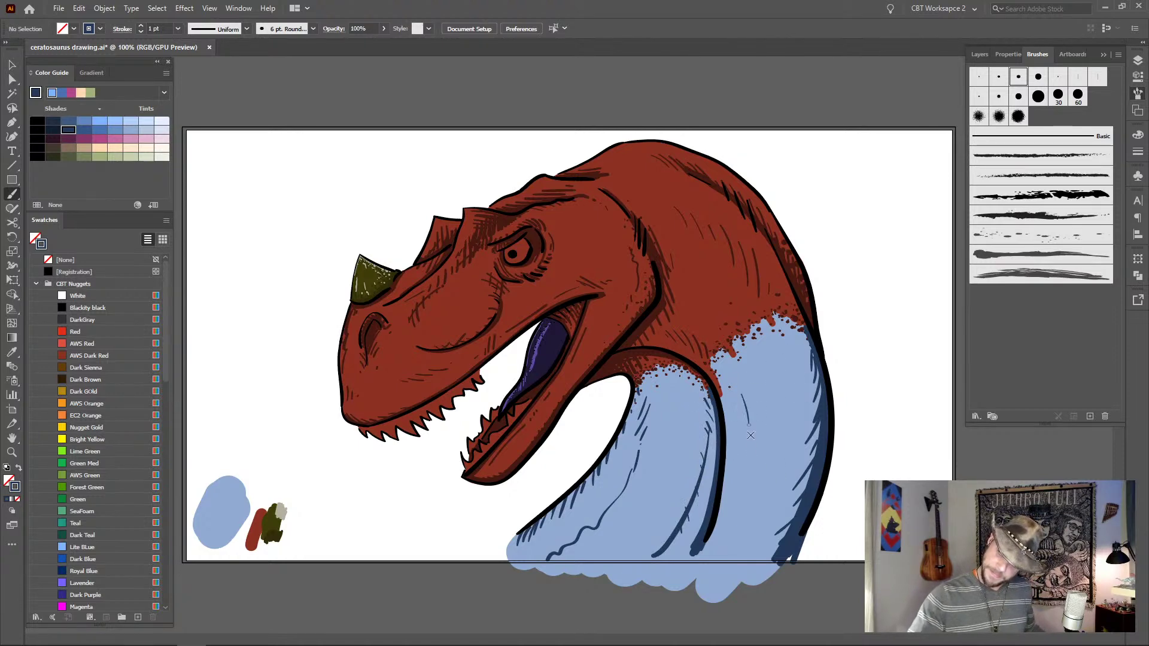
pyautogui.moveTo(785, 347); pyautogui.dragTo(769, 408)
pyautogui.moveTo(790, 392)
pyautogui.mouseDown()
pyautogui.moveTo(758, 434)
pyautogui.moveTo(801, 404)
pyautogui.moveTo(775, 464)
pyautogui.mouseUp()
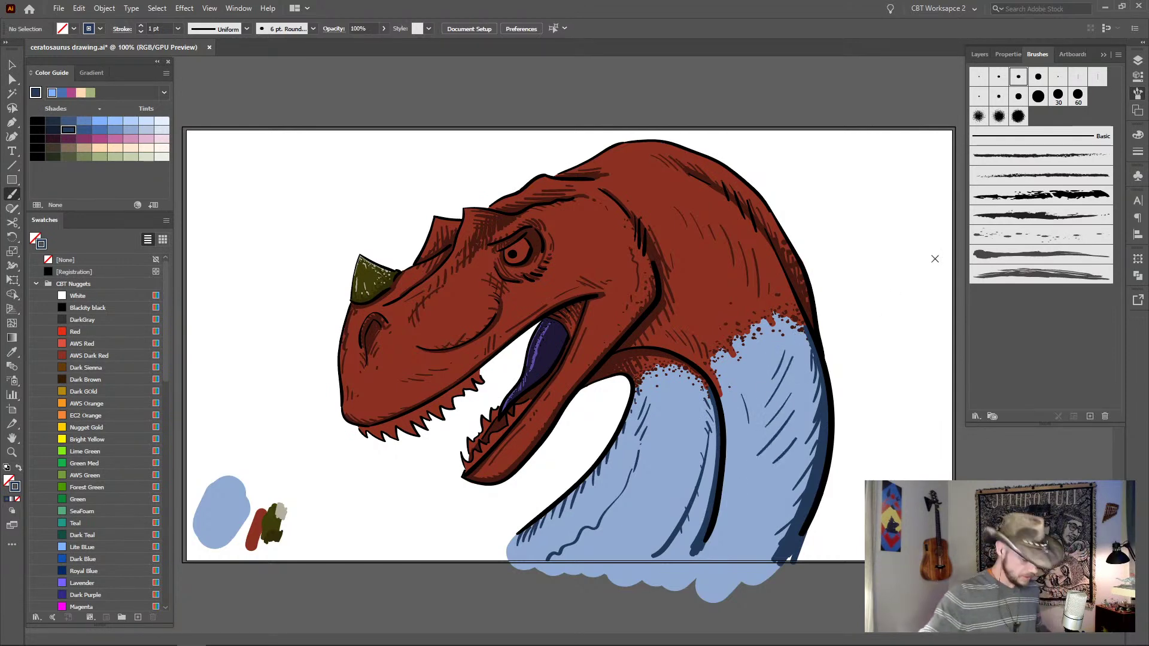
# - Undo the last dark blue hatch strokes across the upper blue neck behind the inner fold
pyautogui.hotkey('ctrl', 'z')
pyautogui.hotkey('ctrl', 'z')
pyautogui.hotkey('ctrl', 'z')
pyautogui.hotkey('ctrl', 'z')
pyautogui.hotkey('ctrl', 'z')
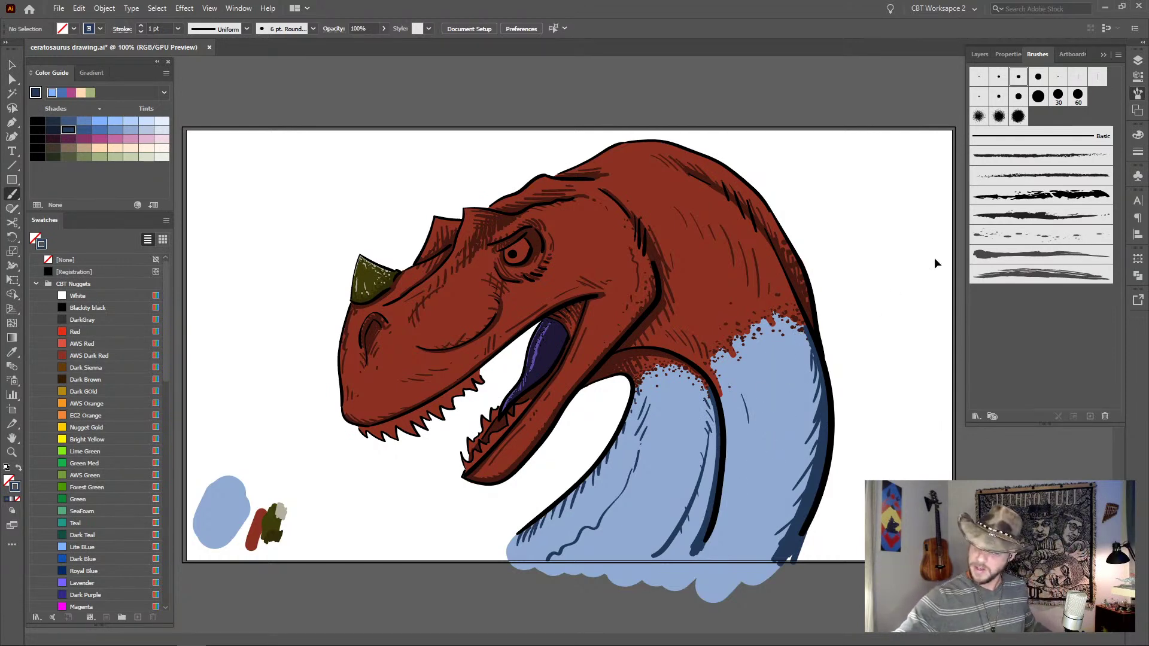
# - Cross-hatch the back of the blue neck with the 2 pt. round brush and stipple dark dots along the red-blue boundary using larger round brushes
pyautogui.click(980, 77)
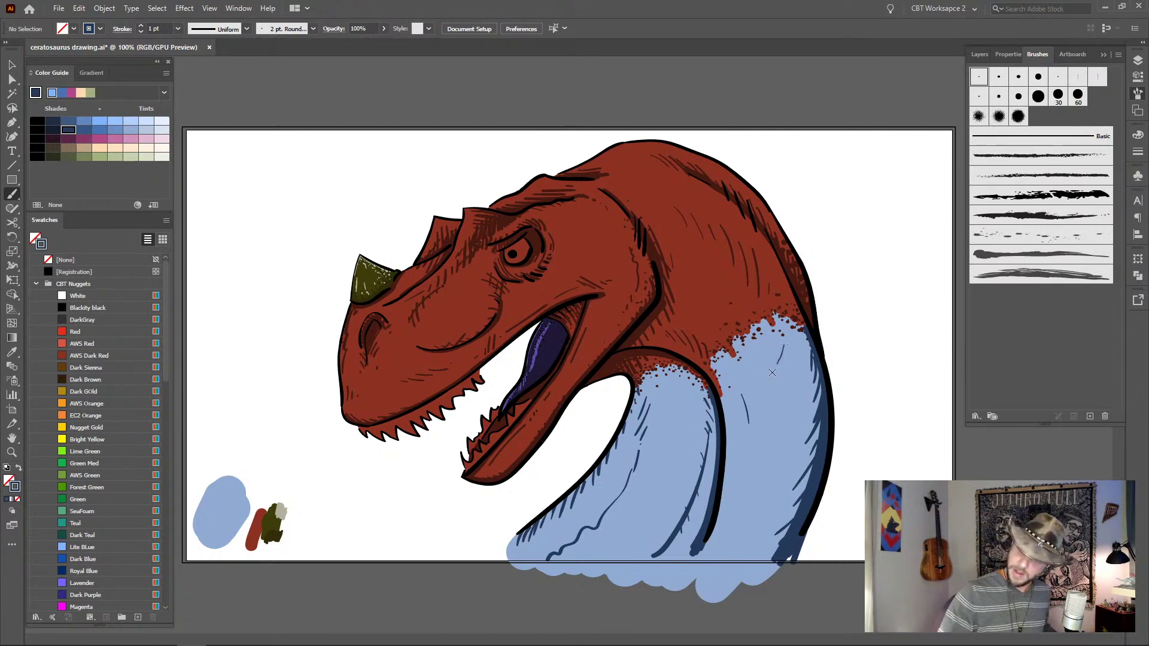
pyautogui.moveTo(796, 348)
pyautogui.mouseDown()
pyautogui.moveTo(771, 394)
pyautogui.moveTo(761, 491)
pyautogui.mouseUp()
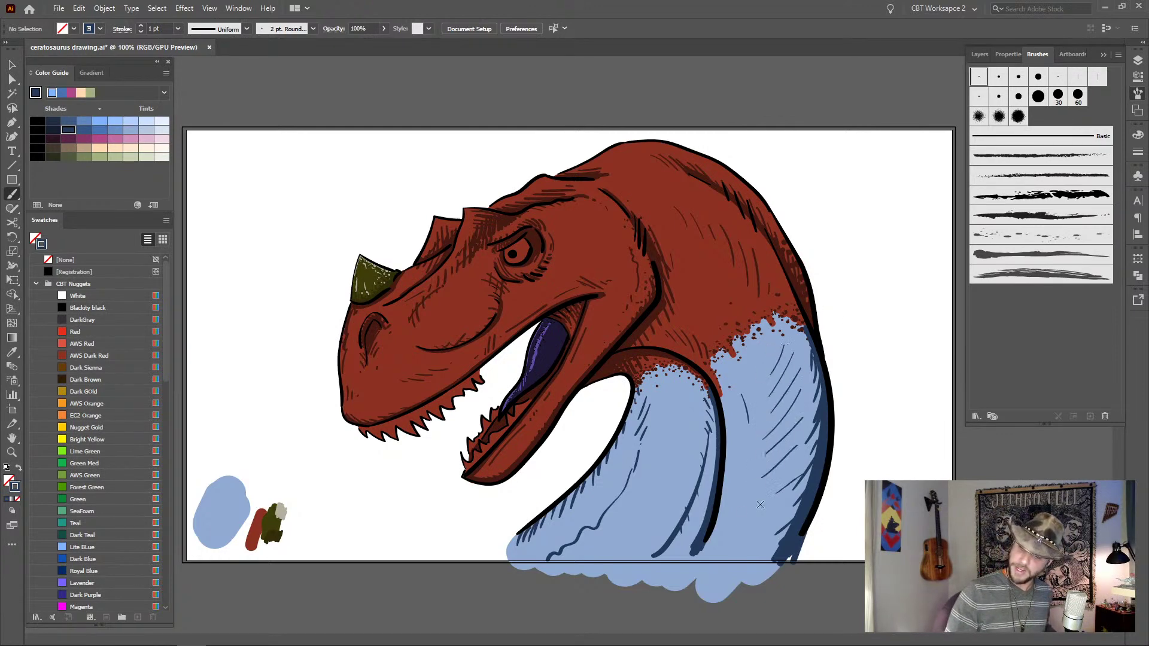
pyautogui.moveTo(782, 364)
pyautogui.mouseDown()
pyautogui.moveTo(775, 438)
pyautogui.moveTo(780, 344)
pyautogui.moveTo(784, 442)
pyautogui.moveTo(793, 351)
pyautogui.moveTo(796, 461)
pyautogui.moveTo(804, 375)
pyautogui.moveTo(796, 470)
pyautogui.mouseUp()
pyautogui.moveTo(811, 386); pyautogui.dragTo(807, 484)
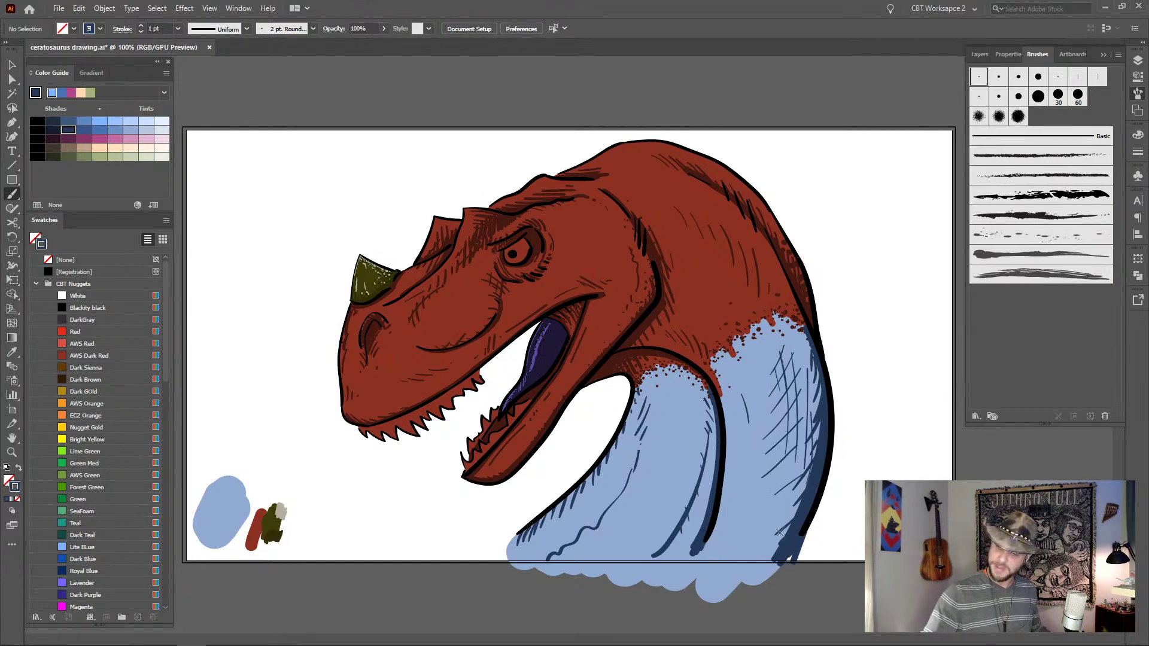
pyautogui.moveTo(799, 422); pyautogui.dragTo(791, 492)
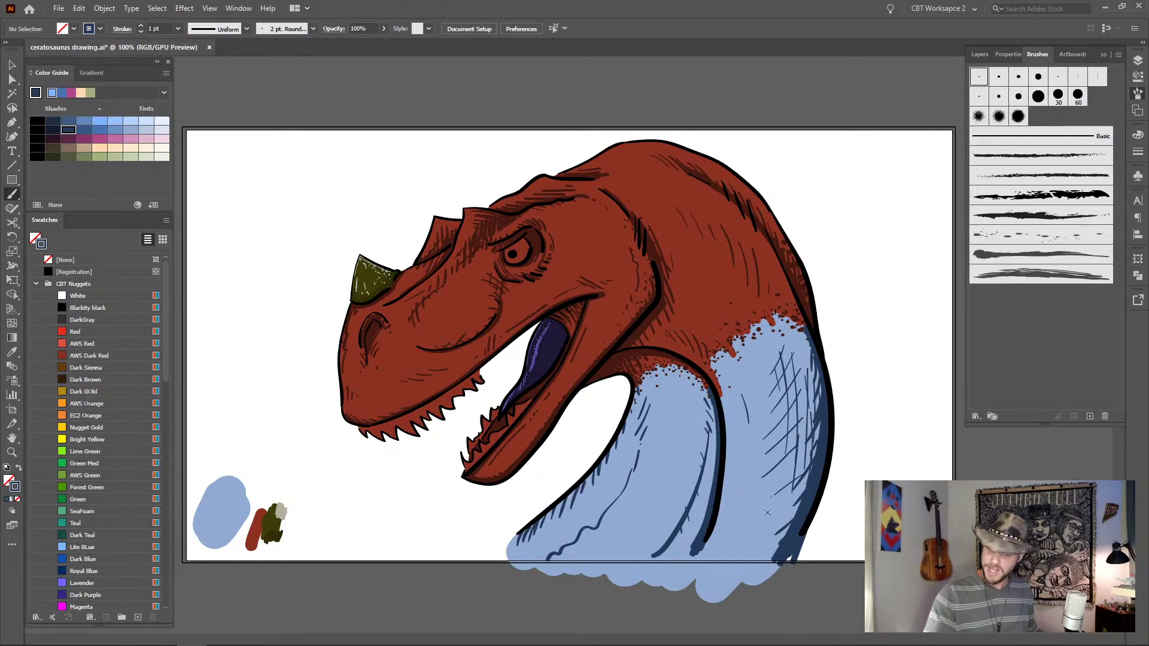
pyautogui.moveTo(783, 474)
pyautogui.mouseDown()
pyautogui.moveTo(758, 538)
pyautogui.moveTo(798, 463)
pyautogui.moveTo(787, 530)
pyautogui.moveTo(756, 522)
pyautogui.mouseUp()
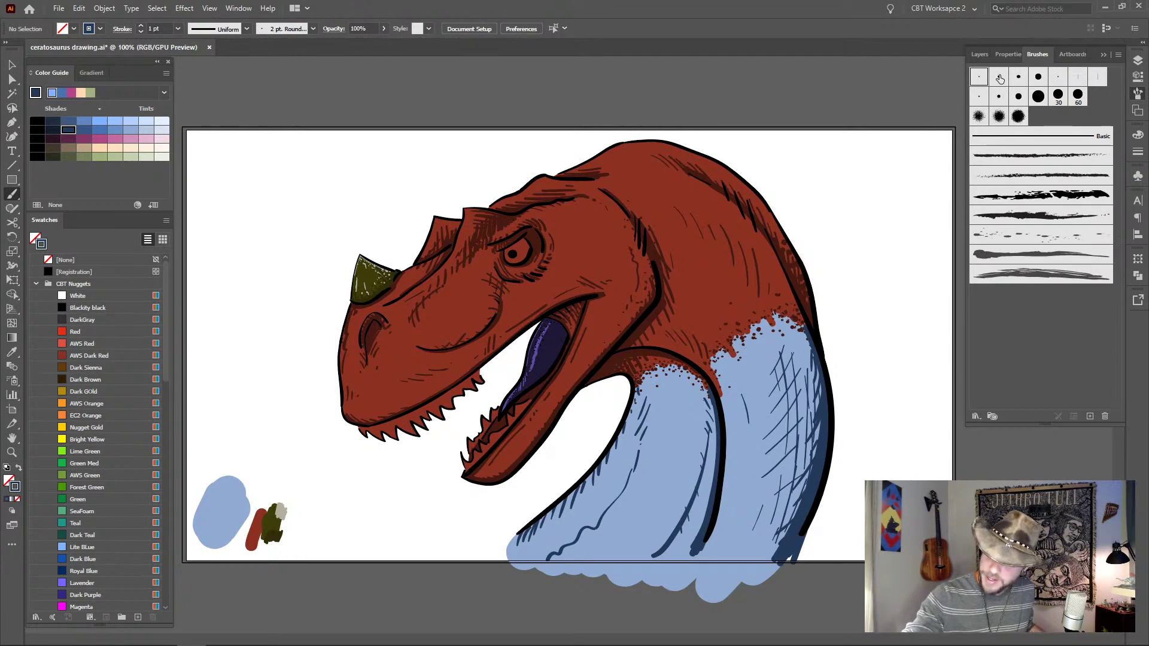
pyautogui.press(']')
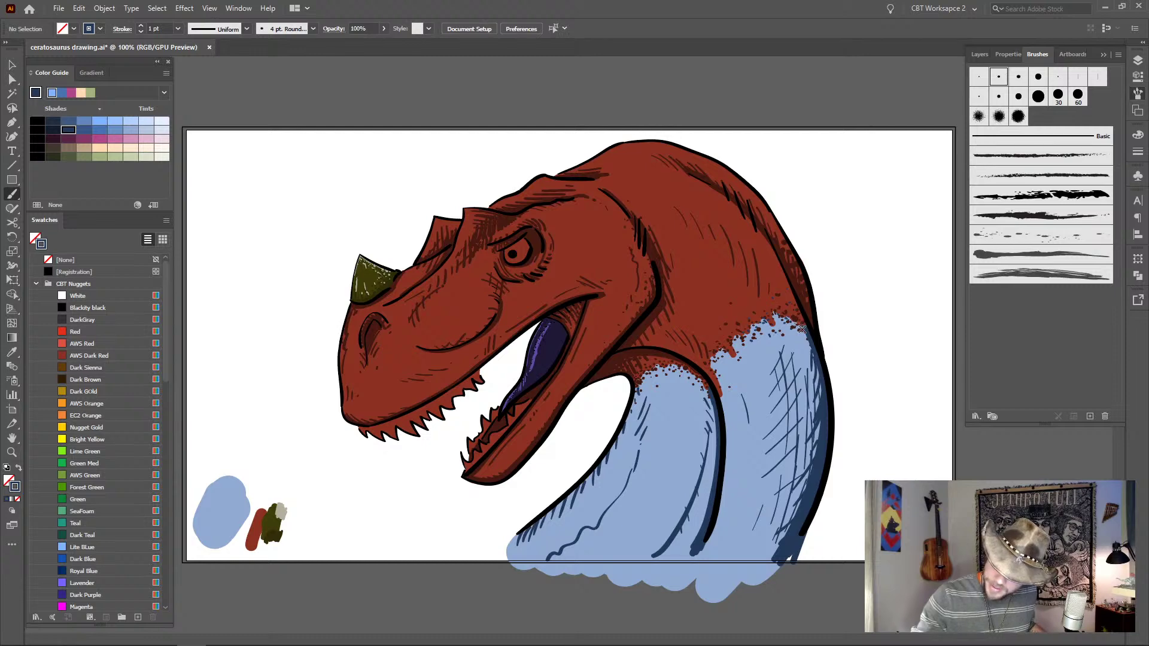
pyautogui.click(1017, 79)
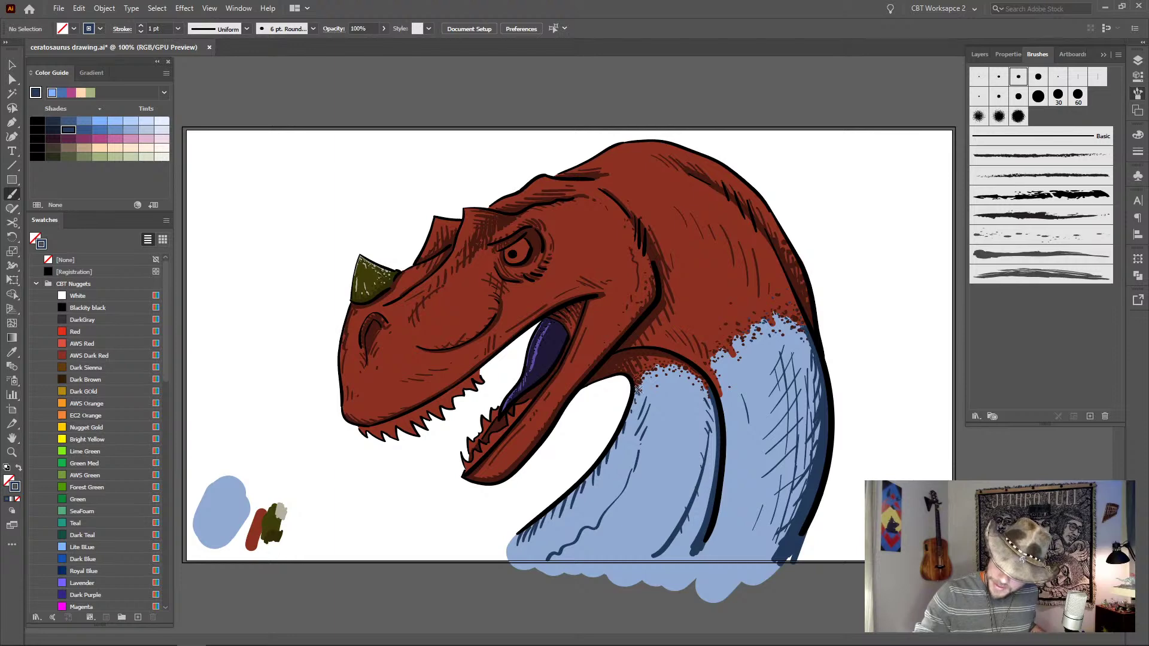
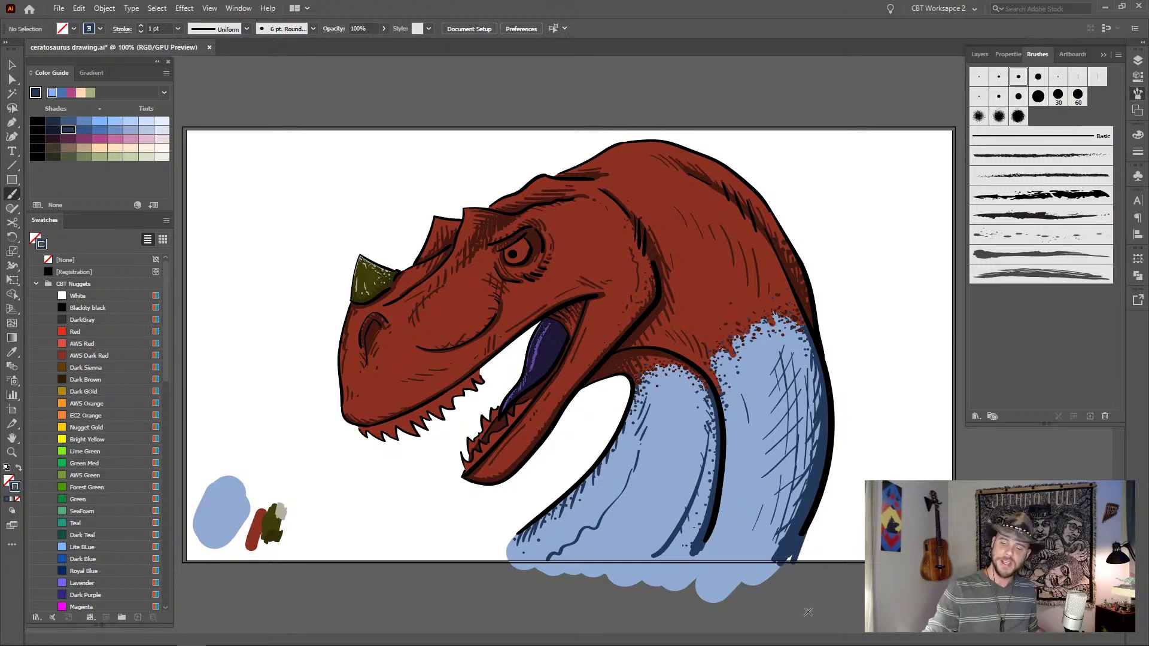
# - Hatch highlights in a light tint of Lite Blue on the throat and both sides of the inner neck fold with the 2 pt. round brush
pyautogui.click(146, 131)
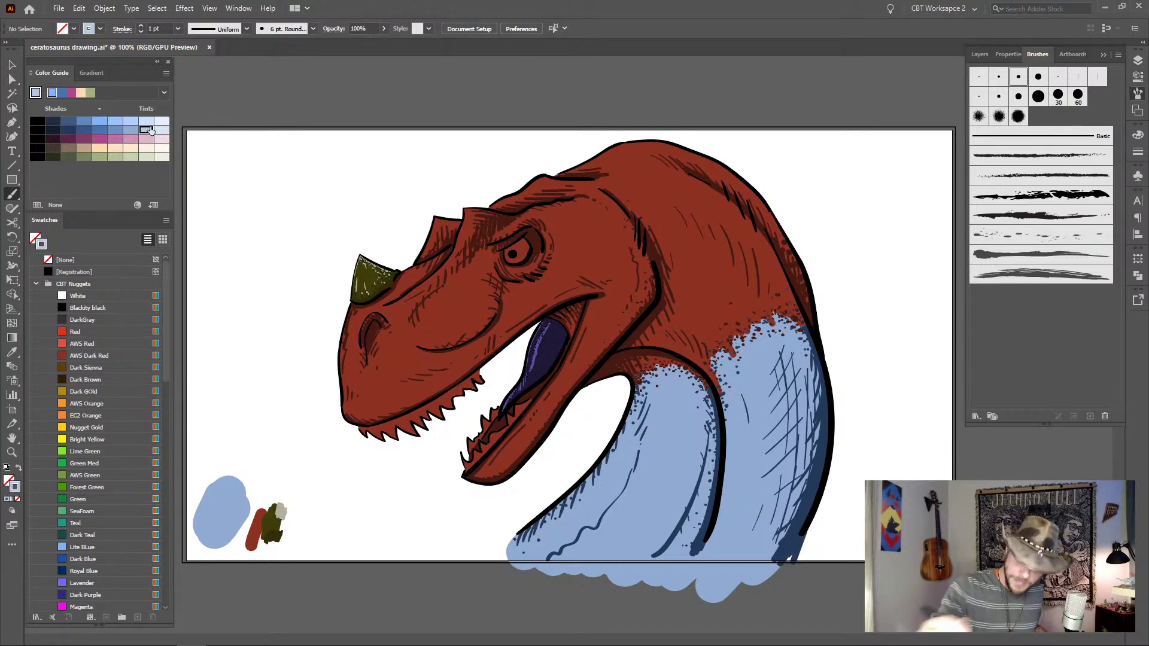
pyautogui.moveTo(639, 386); pyautogui.dragTo(612, 476)
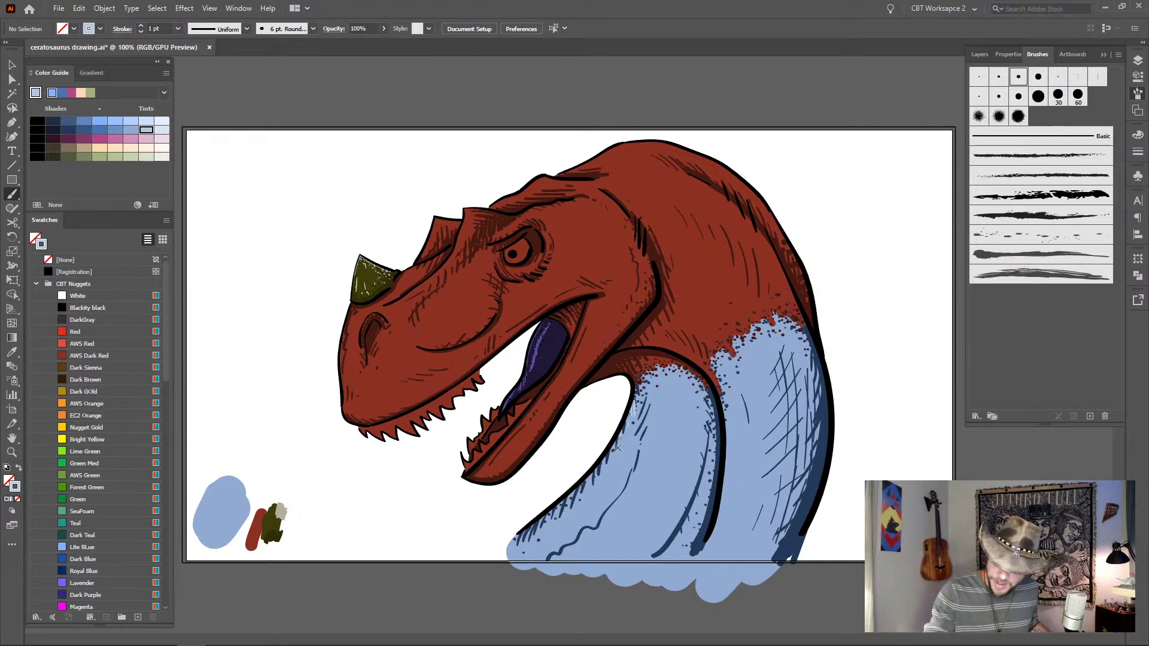
pyautogui.click(980, 77)
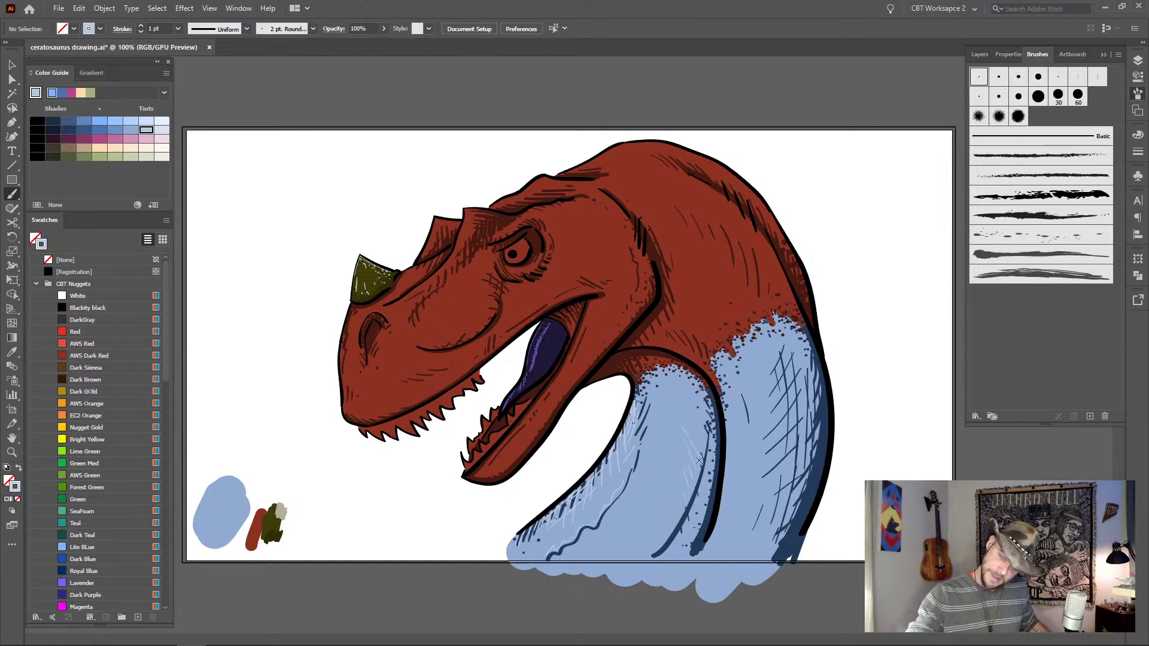
pyautogui.moveTo(689, 389)
pyautogui.mouseDown()
pyautogui.moveTo(688, 435)
pyautogui.moveTo(700, 407)
pyautogui.moveTo(693, 473)
pyautogui.moveTo(709, 434)
pyautogui.moveTo(693, 494)
pyautogui.mouseUp()
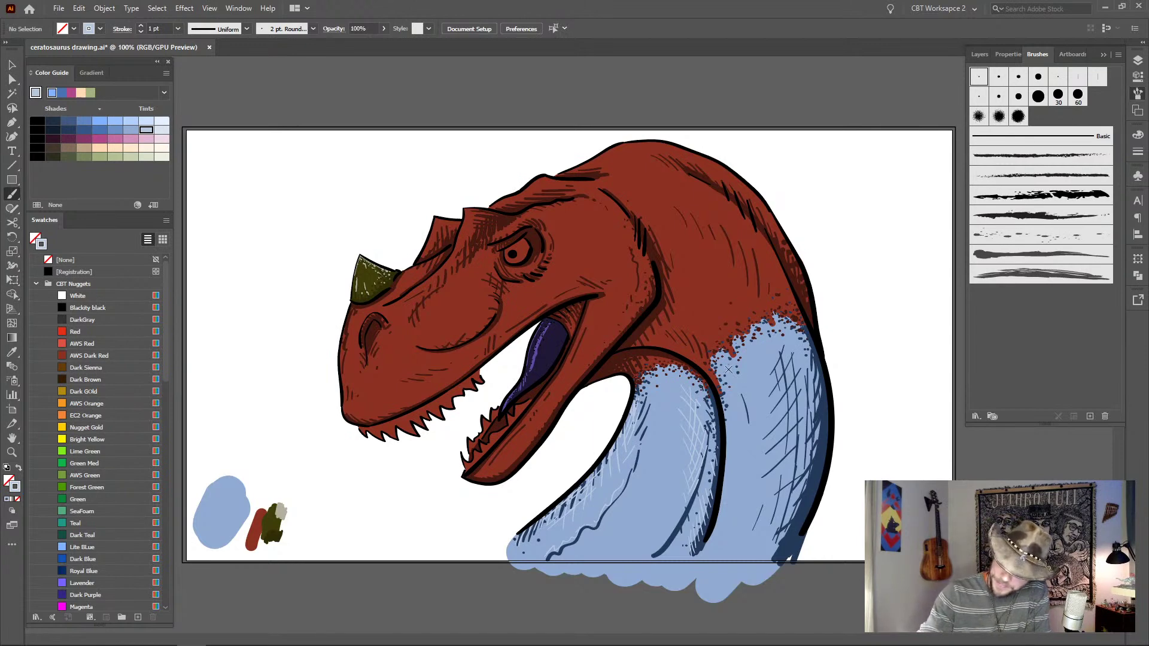
pyautogui.moveTo(757, 365)
pyautogui.mouseDown()
pyautogui.moveTo(737, 465)
pyautogui.moveTo(756, 394)
pyautogui.moveTo(750, 497)
pyautogui.mouseUp()
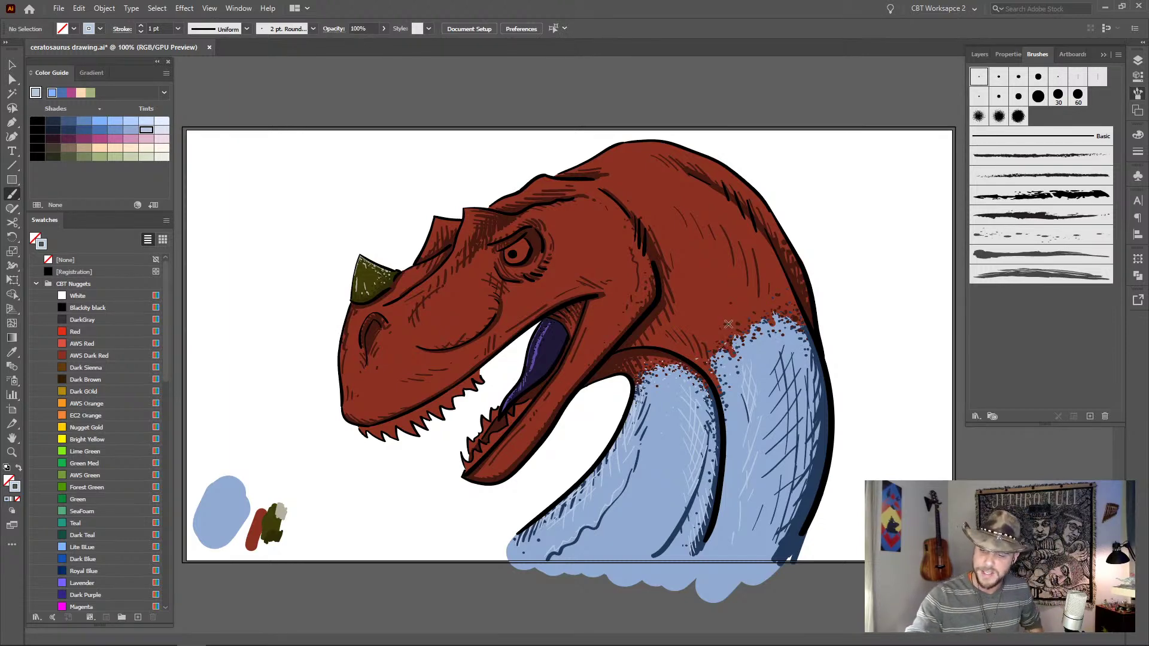
# - Add fine light blue highlight strokes down the shaded back edge of the neck with the 2 pt. round brush
pyautogui.click(1001, 78)
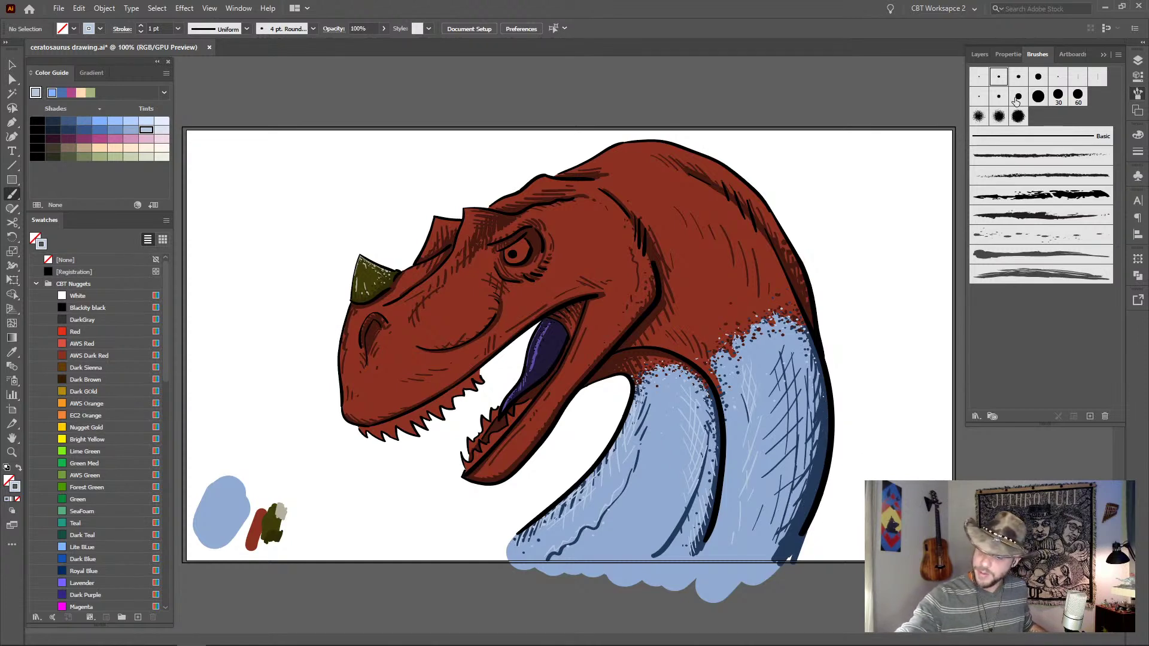
pyautogui.click(980, 76)
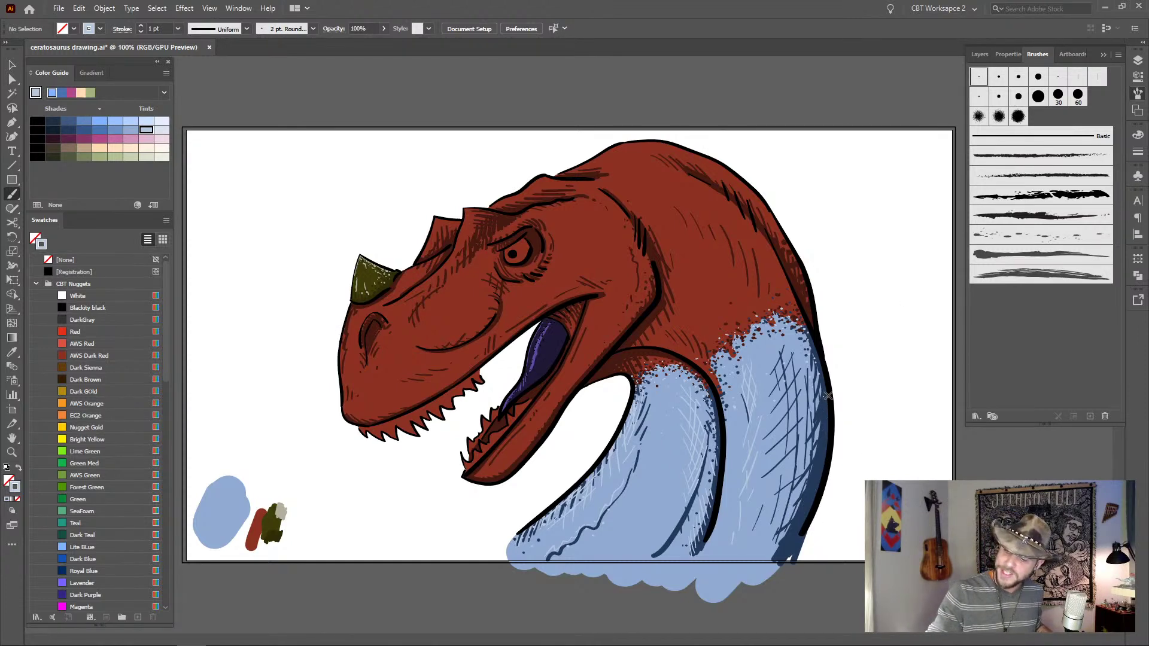
pyautogui.moveTo(828, 396)
pyautogui.mouseDown()
pyautogui.moveTo(817, 426)
pyautogui.moveTo(832, 424)
pyautogui.moveTo(789, 500)
pyautogui.moveTo(828, 459)
pyautogui.moveTo(788, 528)
pyautogui.moveTo(825, 470)
pyautogui.moveTo(828, 422)
pyautogui.moveTo(810, 508)
pyautogui.moveTo(784, 542)
pyautogui.mouseUp()
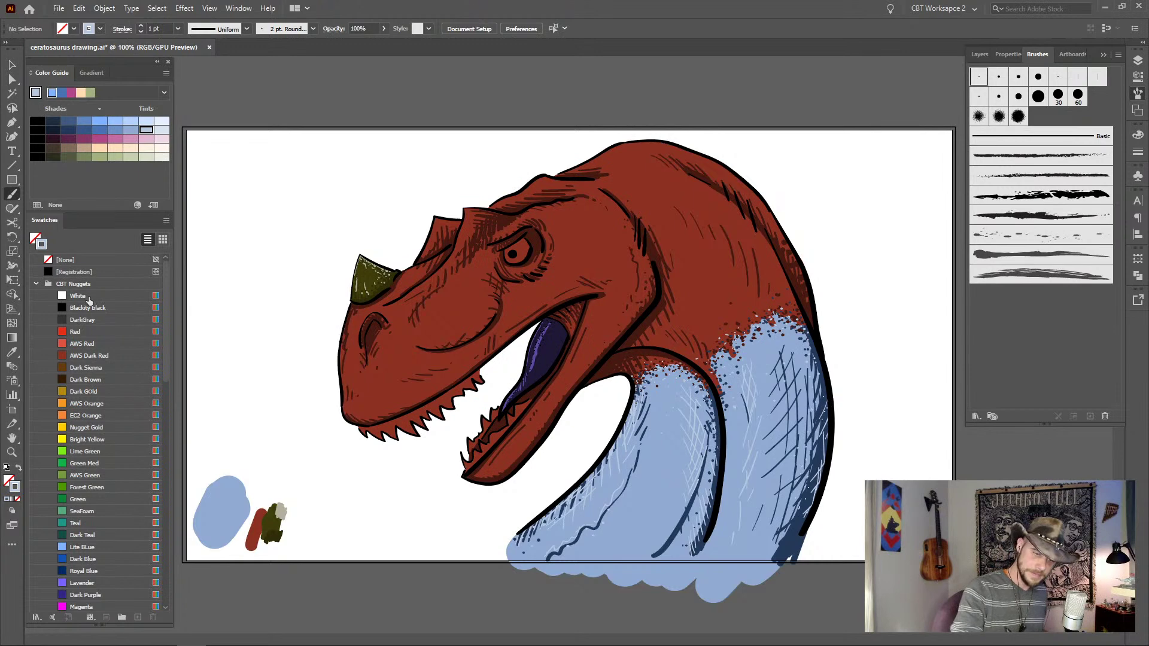
pyautogui.click(83, 129)
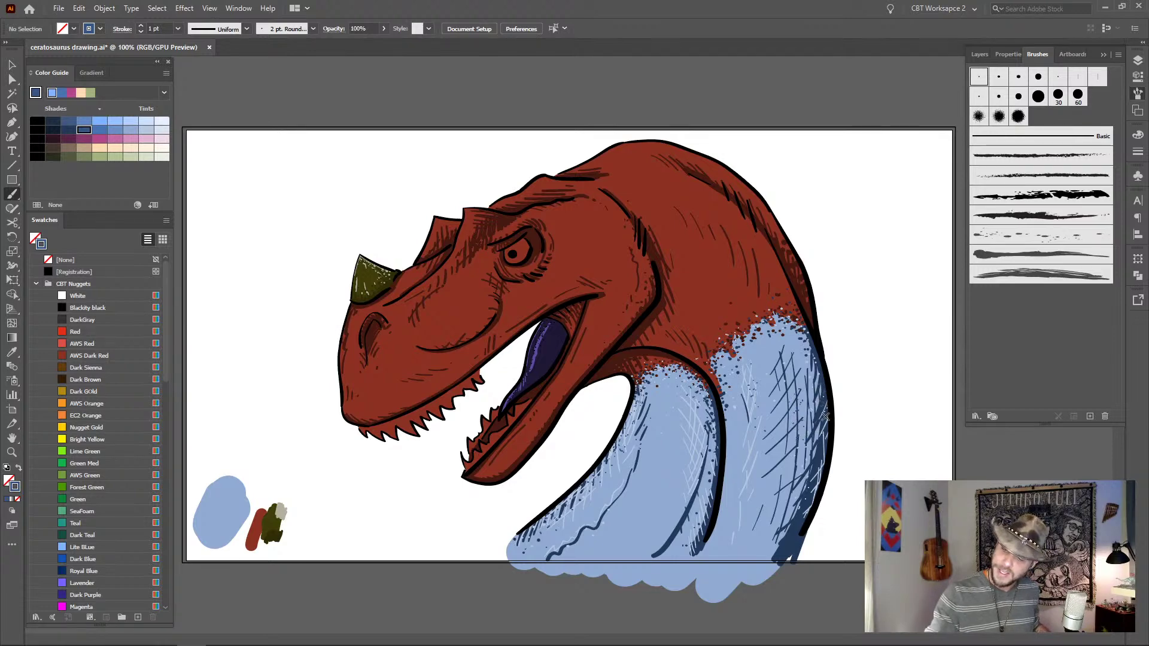
pyautogui.click(1016, 78)
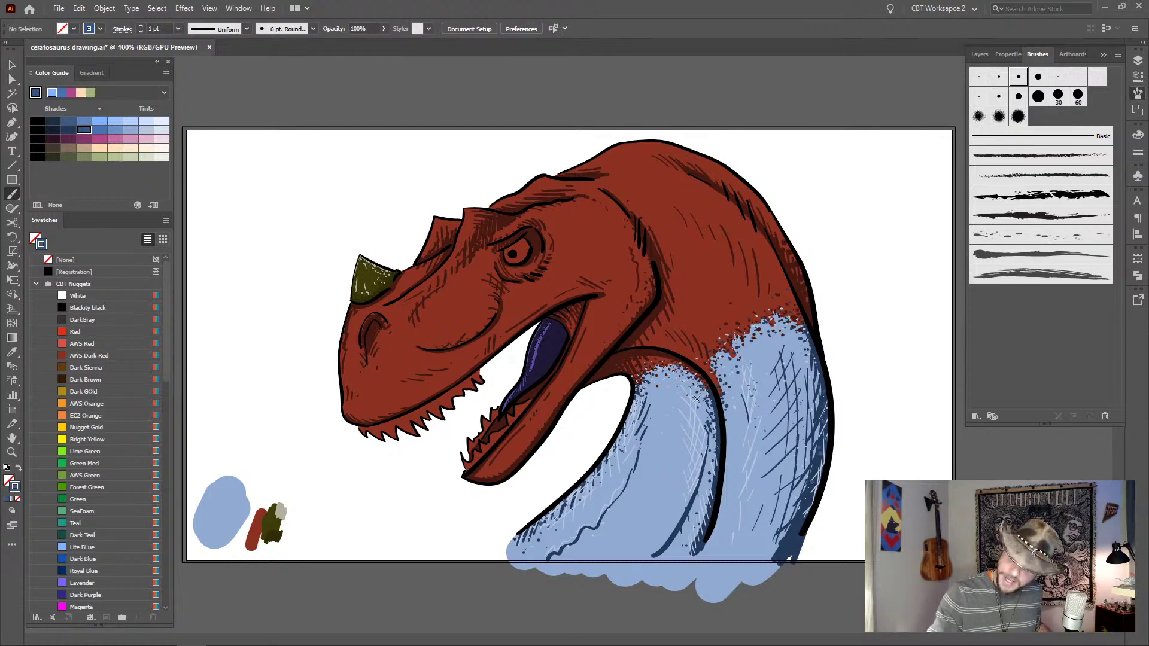
pyautogui.click(1000, 79)
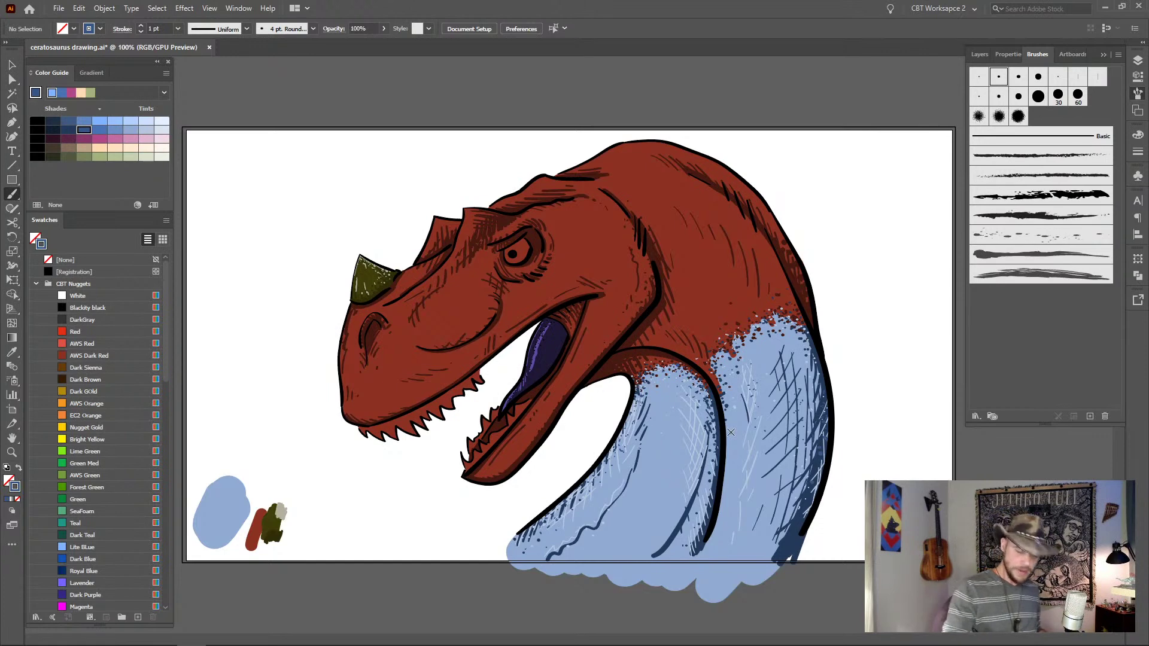
# - Choose a light tint of AWS Dark Red for the brush stroke and paint a sample above the red colour sample beside the drawing
pyautogui.press('v')
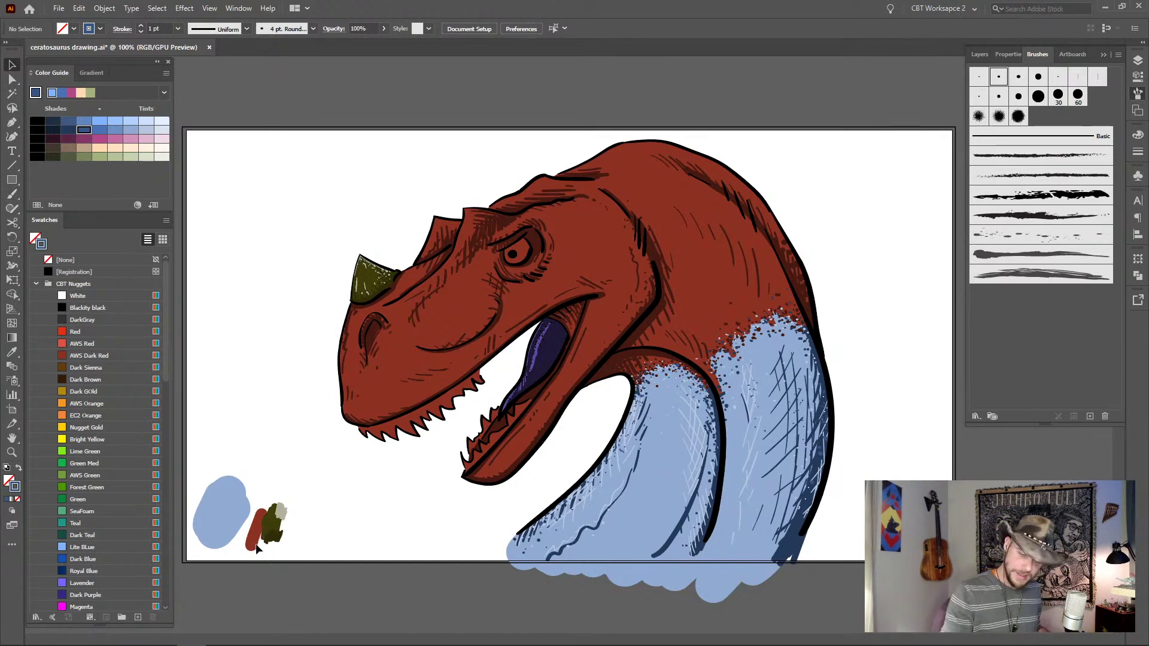
pyautogui.click(90, 355)
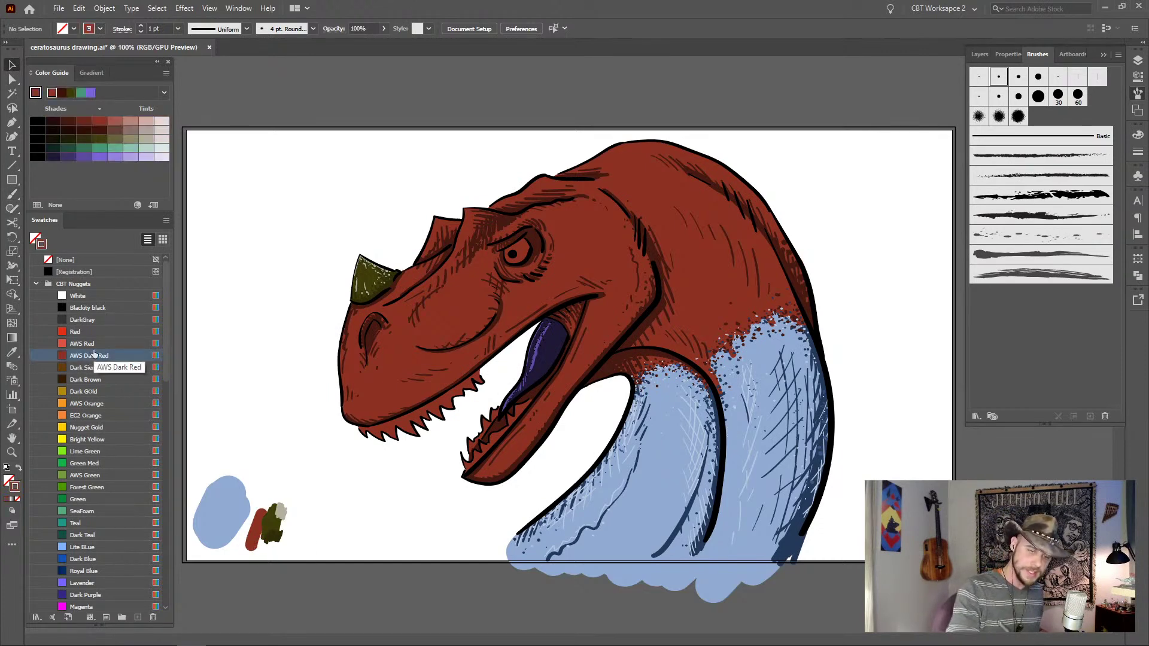
pyautogui.click(131, 122)
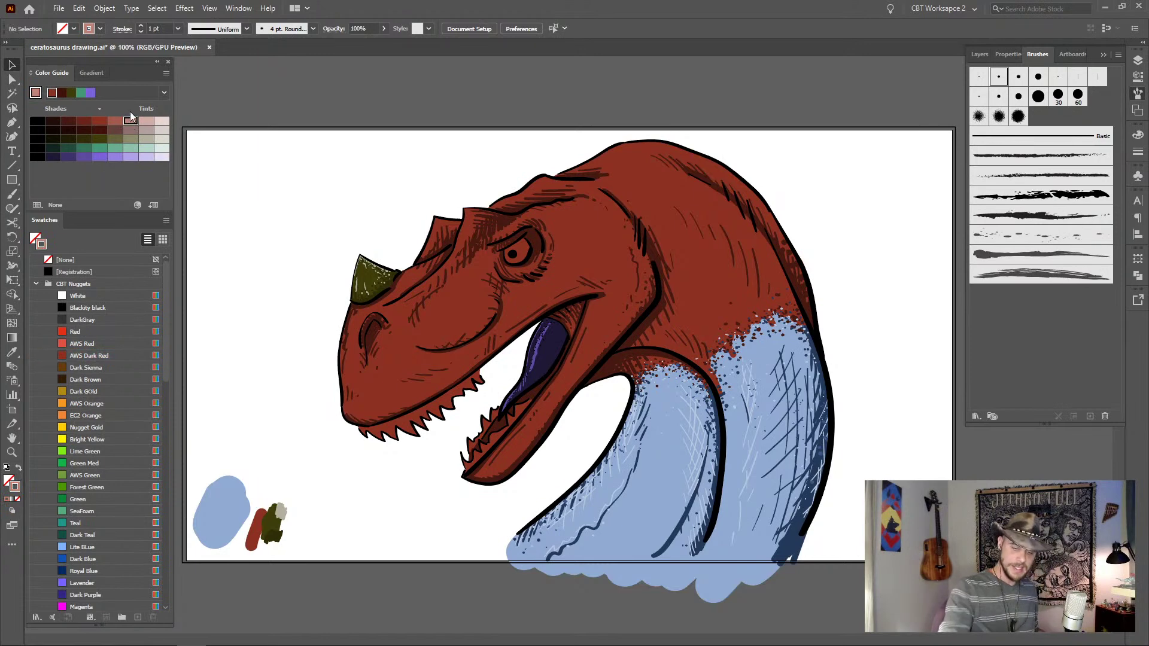
pyautogui.press('b')
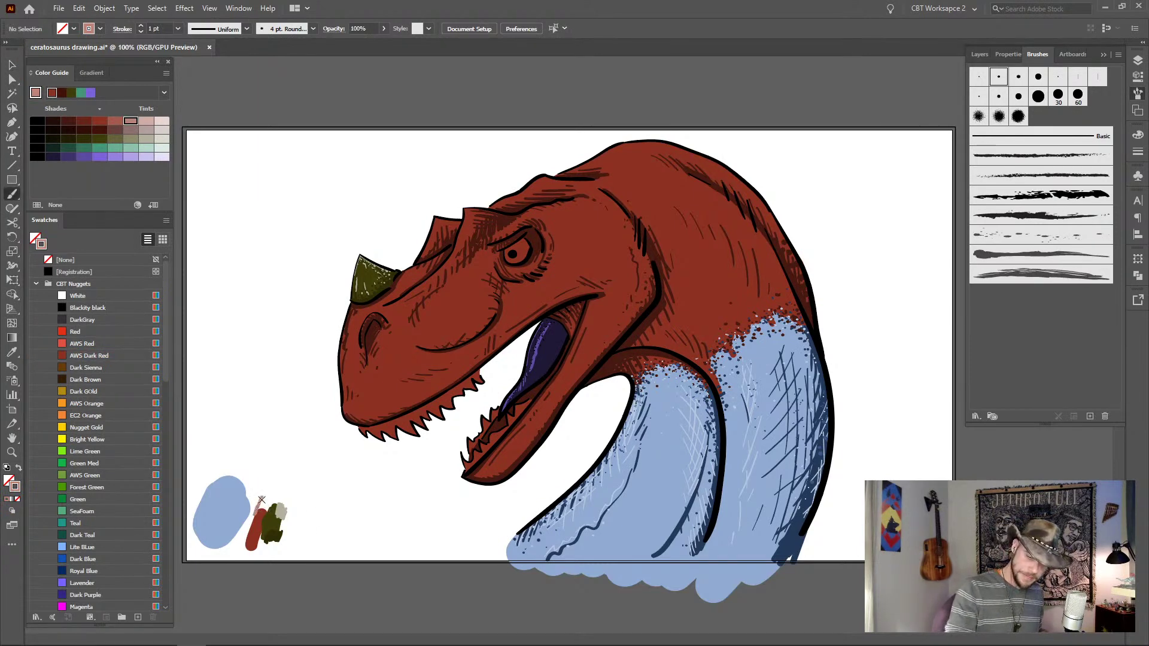
pyautogui.moveTo(261, 515); pyautogui.dragTo(273, 511)
# - Highlight the front edge of the snout and the skin below the horn in the light red tint with the 2 pt. round brush
pyautogui.hotkey('ctrl', '=')
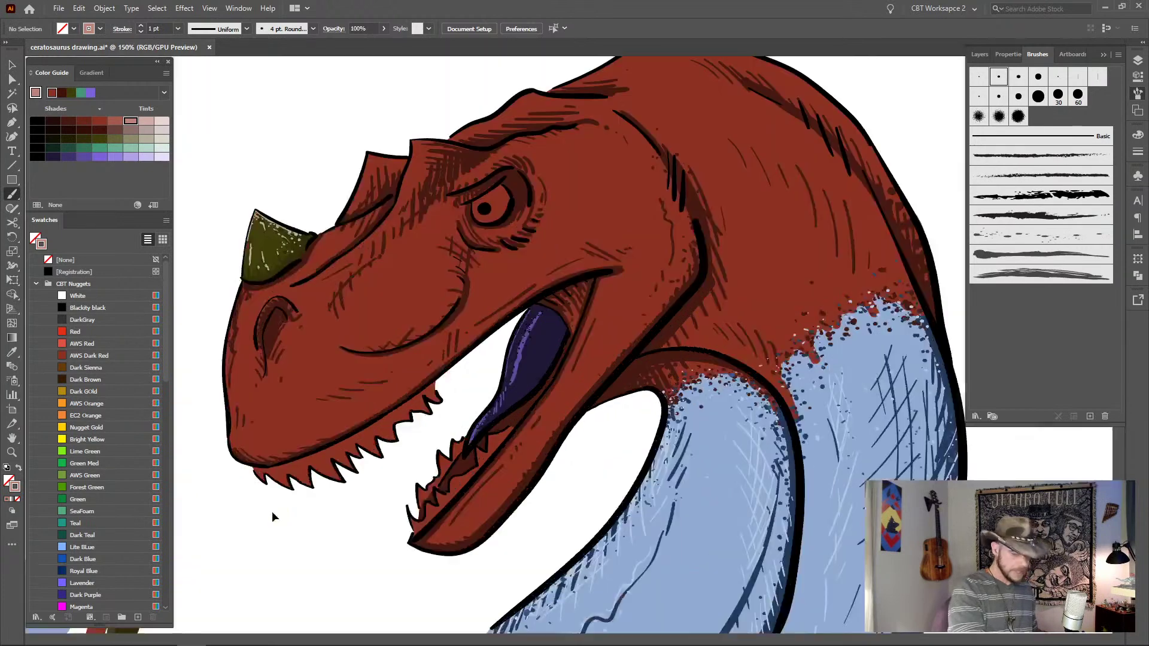
pyautogui.hotkey('ctrl', '=')
pyautogui.moveTo(282, 297); pyautogui.dragTo(708, 383)
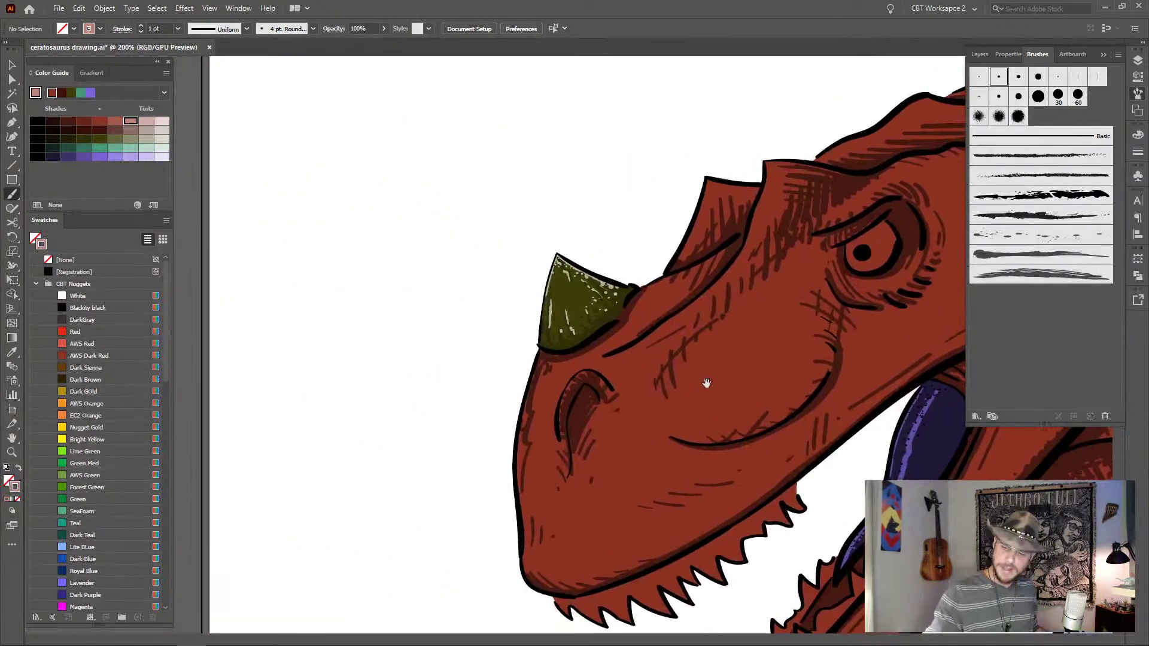
pyautogui.click(984, 76)
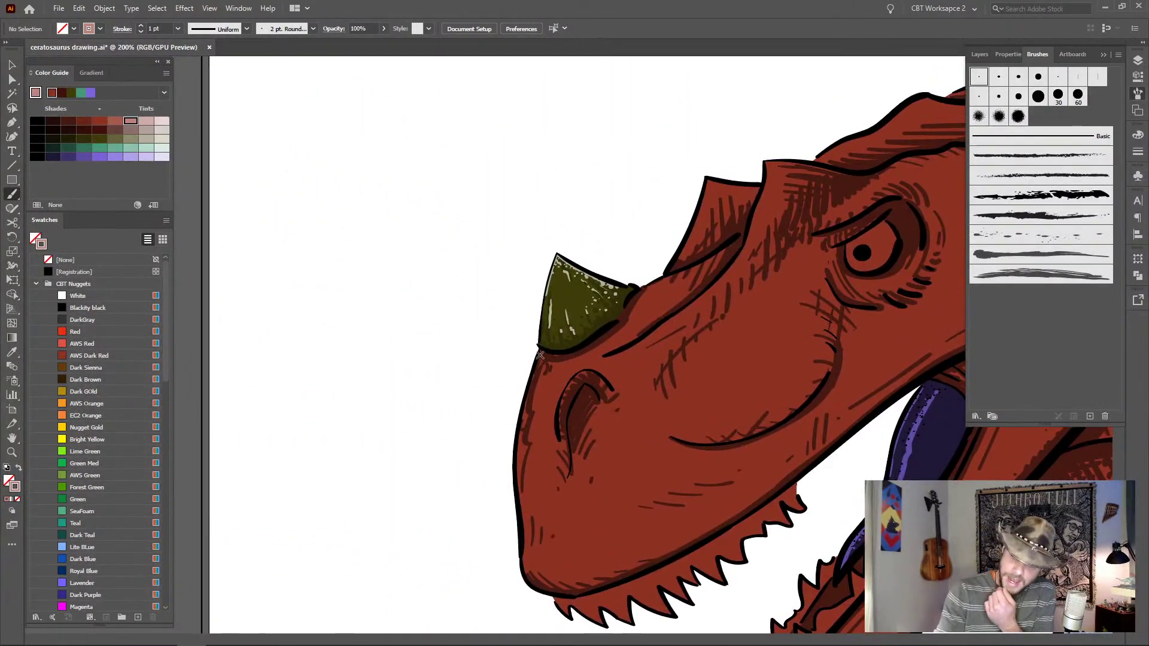
pyautogui.moveTo(540, 357)
pyautogui.mouseDown()
pyautogui.moveTo(517, 473)
pyautogui.moveTo(519, 560)
pyautogui.moveTo(525, 569)
pyautogui.moveTo(530, 546)
pyautogui.moveTo(551, 590)
pyautogui.mouseUp()
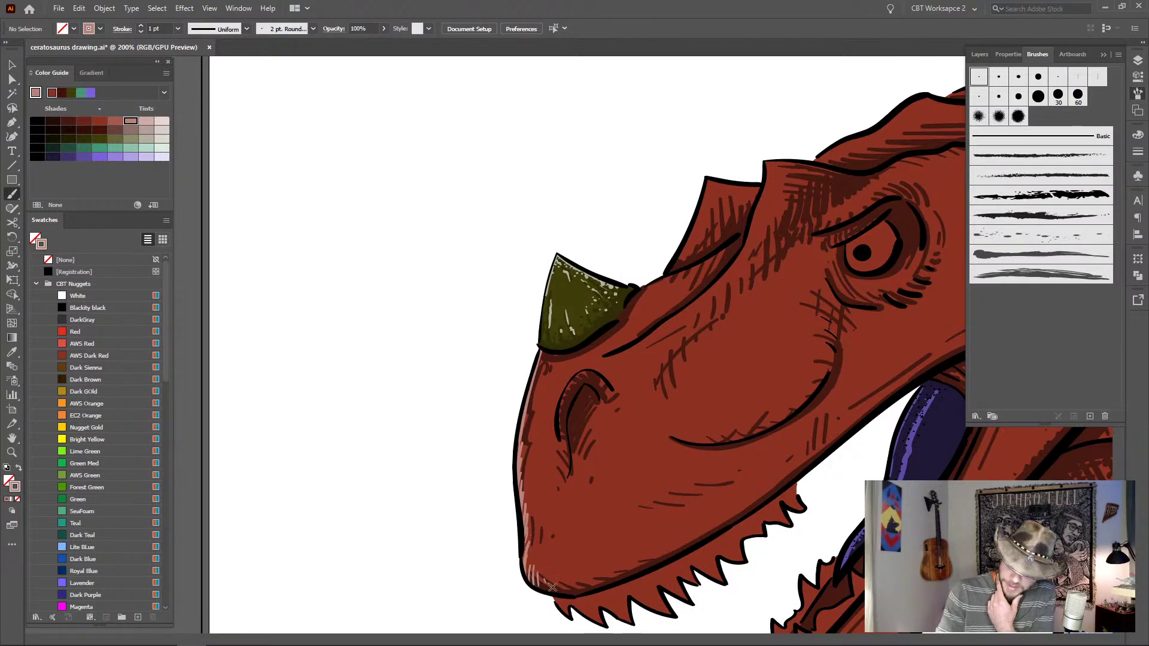
pyautogui.moveTo(530, 383)
pyautogui.mouseDown()
pyautogui.moveTo(583, 354)
pyautogui.moveTo(580, 419)
pyautogui.moveTo(586, 354)
pyautogui.moveTo(572, 359)
pyautogui.moveTo(601, 346)
pyautogui.moveTo(539, 381)
pyautogui.mouseUp()
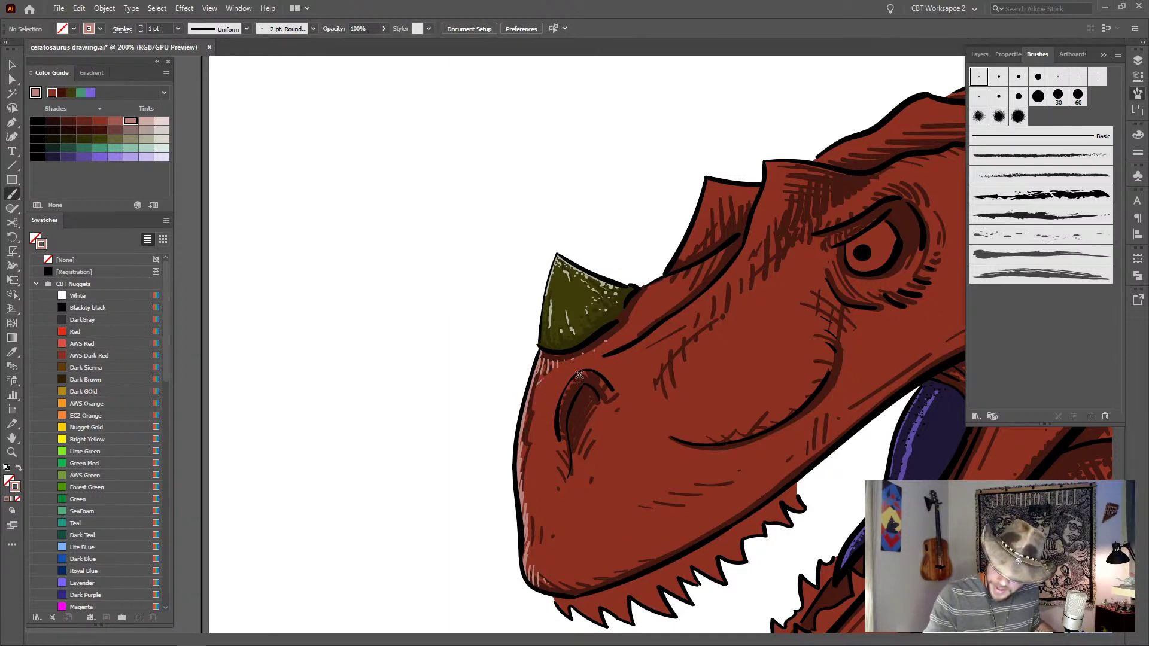
# - Highlight the nostril rim and cross-hatch the skin behind the nostril with fine light red strokes
pyautogui.moveTo(578, 376); pyautogui.dragTo(552, 453)
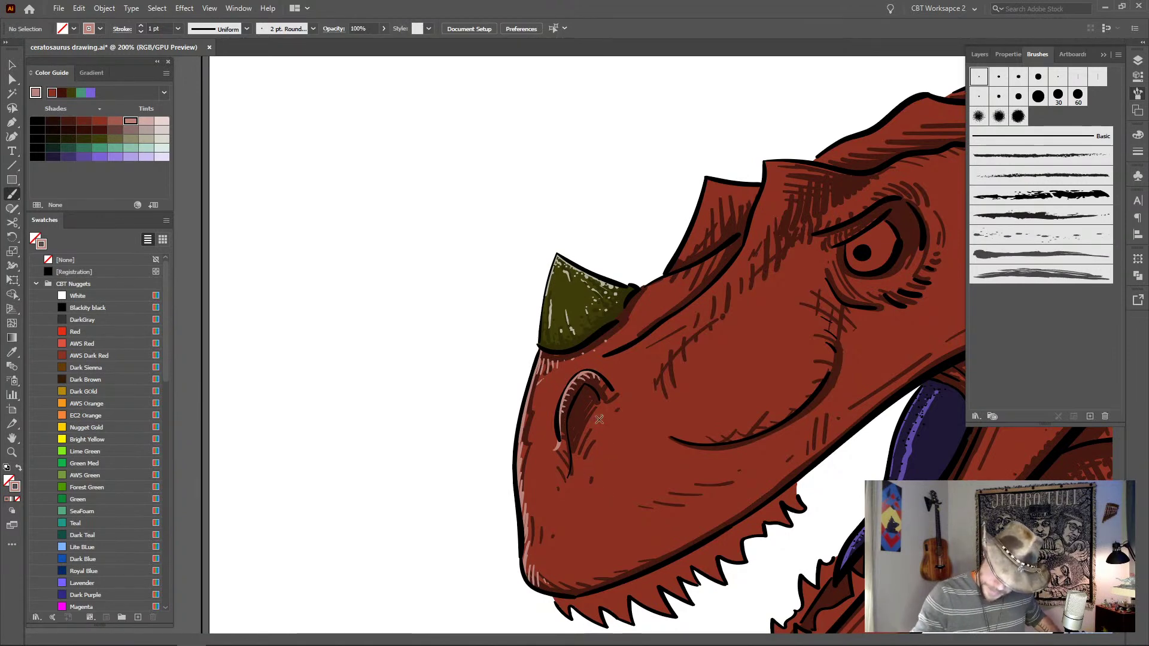
pyautogui.moveTo(591, 425)
pyautogui.mouseDown()
pyautogui.moveTo(579, 450)
pyautogui.moveTo(594, 476)
pyautogui.mouseUp()
pyautogui.moveTo(582, 434); pyautogui.dragTo(599, 478)
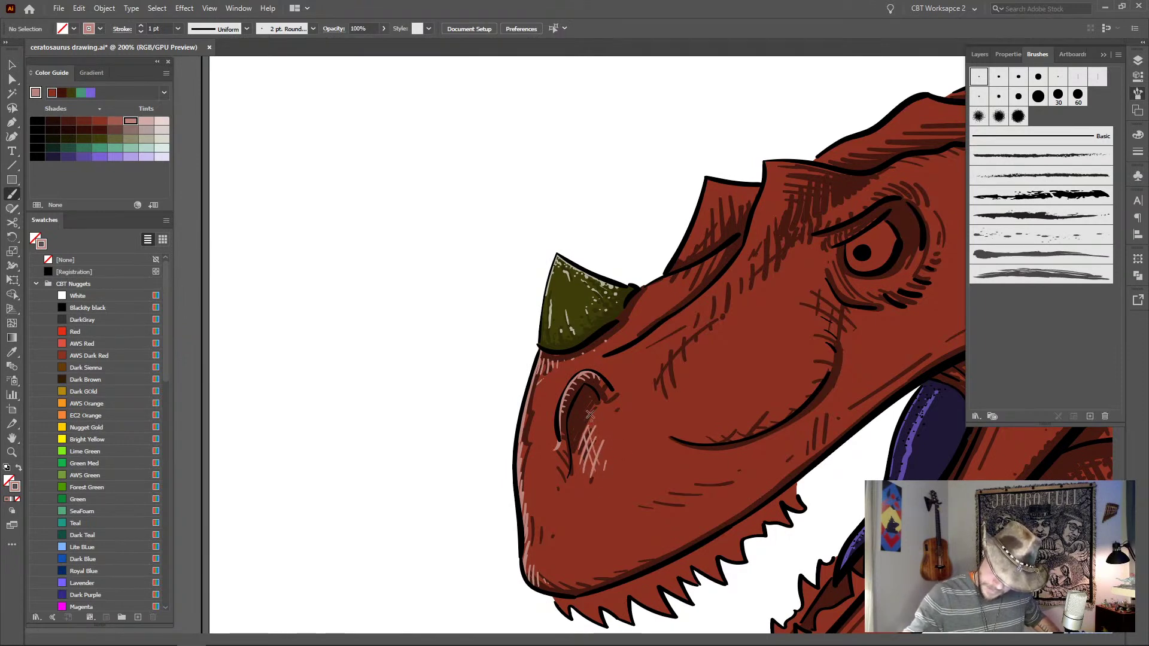
pyautogui.moveTo(589, 419); pyautogui.dragTo(606, 464)
pyautogui.moveTo(593, 411)
pyautogui.mouseDown()
pyautogui.moveTo(601, 441)
pyautogui.moveTo(602, 407)
pyautogui.mouseUp()
# - Cross-hatch a light red highlight on the side of the snout and line the front edge of the crest above the eye
pyautogui.moveTo(796, 425); pyautogui.dragTo(691, 517)
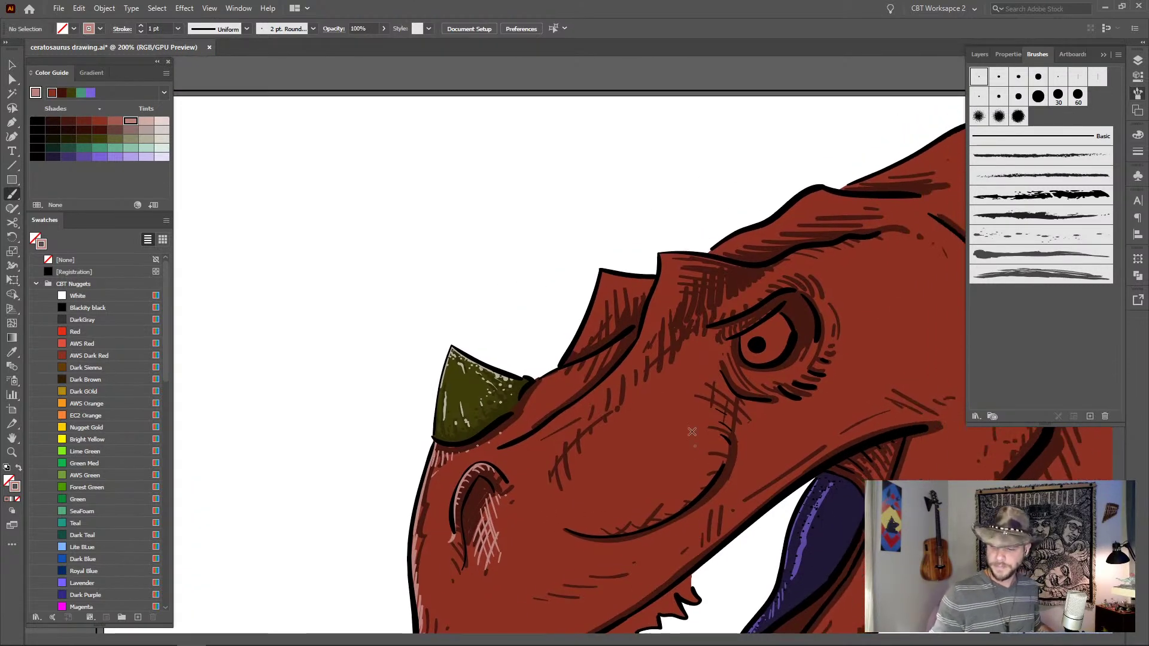
pyautogui.moveTo(588, 438)
pyautogui.mouseDown()
pyautogui.moveTo(561, 481)
pyautogui.moveTo(580, 460)
pyautogui.moveTo(568, 510)
pyautogui.mouseUp()
pyautogui.moveTo(624, 427)
pyautogui.mouseDown()
pyautogui.moveTo(586, 493)
pyautogui.moveTo(612, 477)
pyautogui.mouseUp()
pyautogui.moveTo(608, 425)
pyautogui.mouseDown()
pyautogui.moveTo(561, 472)
pyautogui.moveTo(577, 473)
pyautogui.mouseUp()
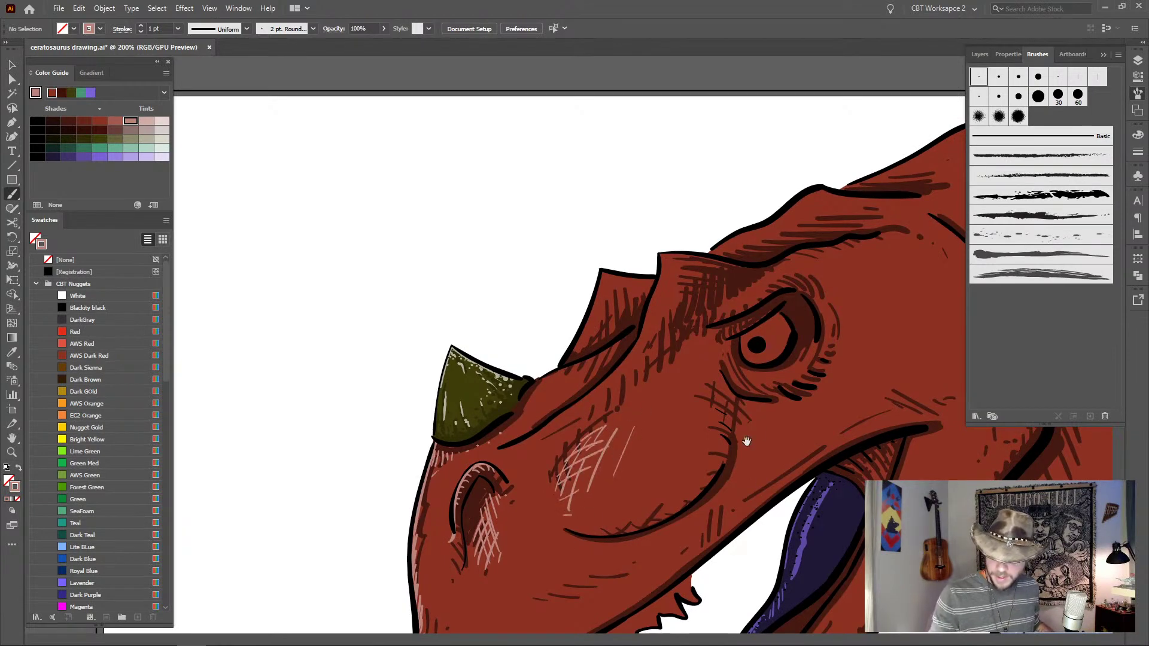
pyautogui.moveTo(797, 407); pyautogui.dragTo(774, 446)
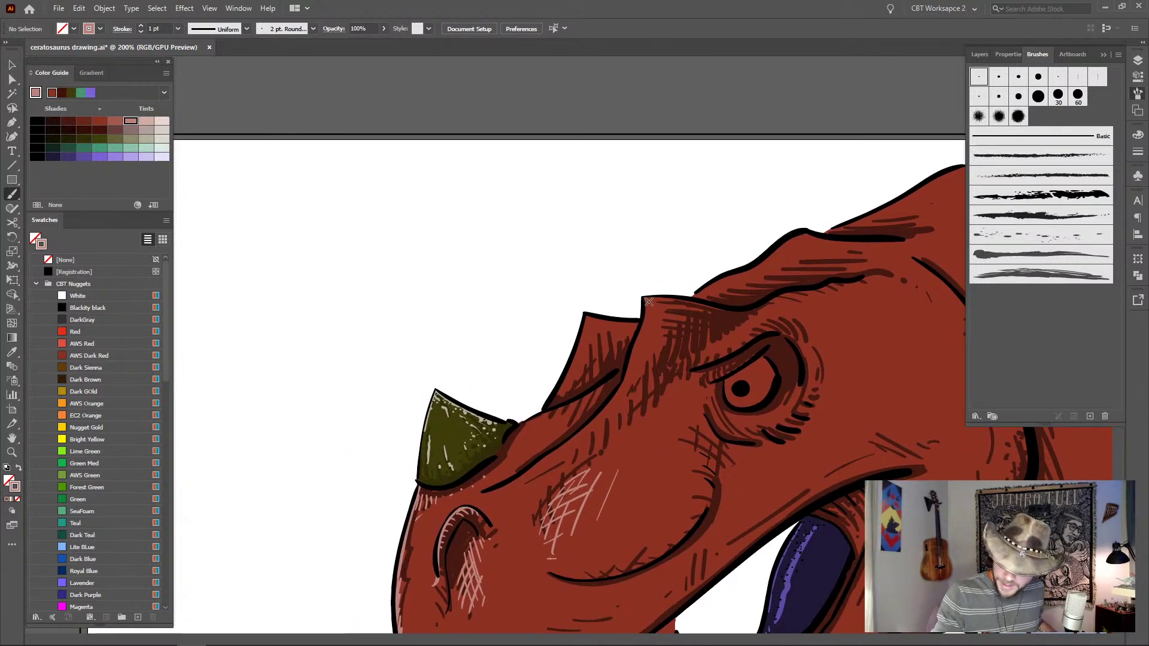
pyautogui.moveTo(645, 298)
pyautogui.mouseDown()
pyautogui.moveTo(627, 384)
pyautogui.moveTo(628, 367)
pyautogui.moveTo(579, 430)
pyautogui.moveTo(508, 479)
pyautogui.moveTo(592, 423)
pyautogui.moveTo(538, 464)
pyautogui.mouseUp()
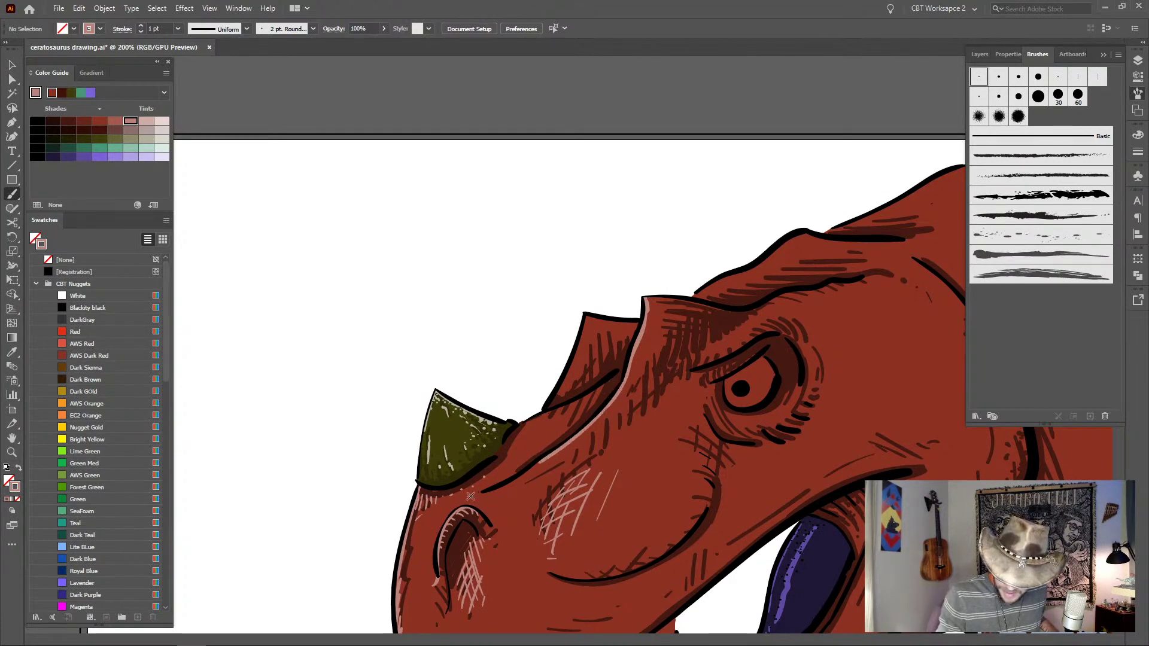
# - Line the snout ridges between the horn and crests in light red and highlight the front edge and tip of the far crest
pyautogui.moveTo(470, 496); pyautogui.dragTo(536, 467)
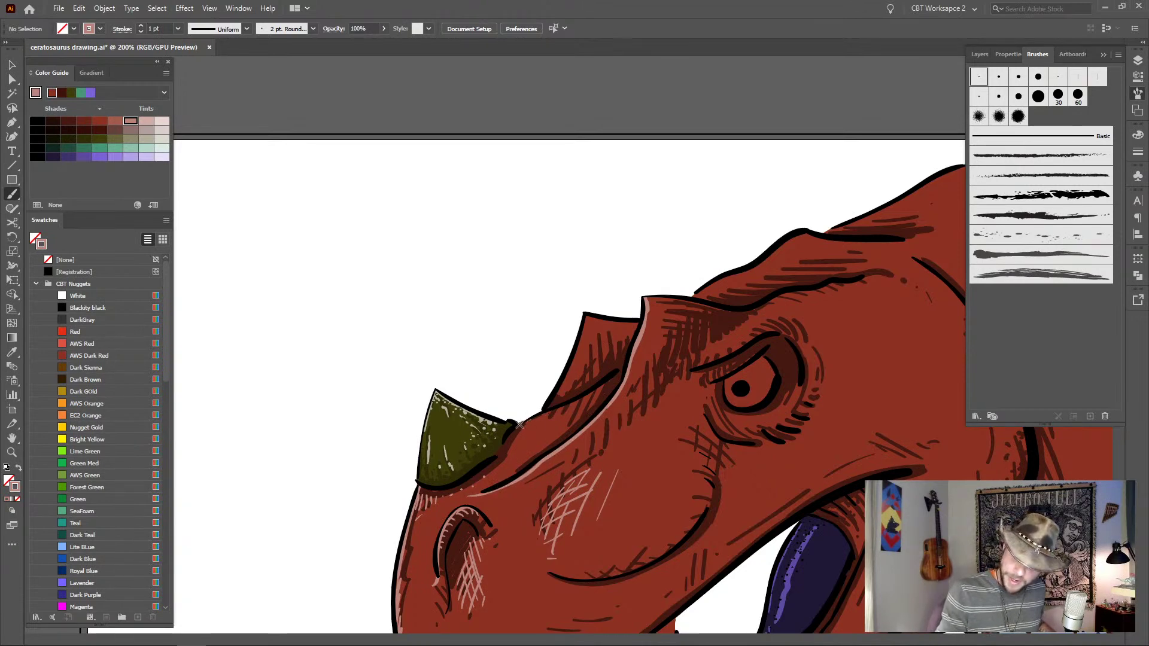
pyautogui.moveTo(521, 422); pyautogui.dragTo(620, 376)
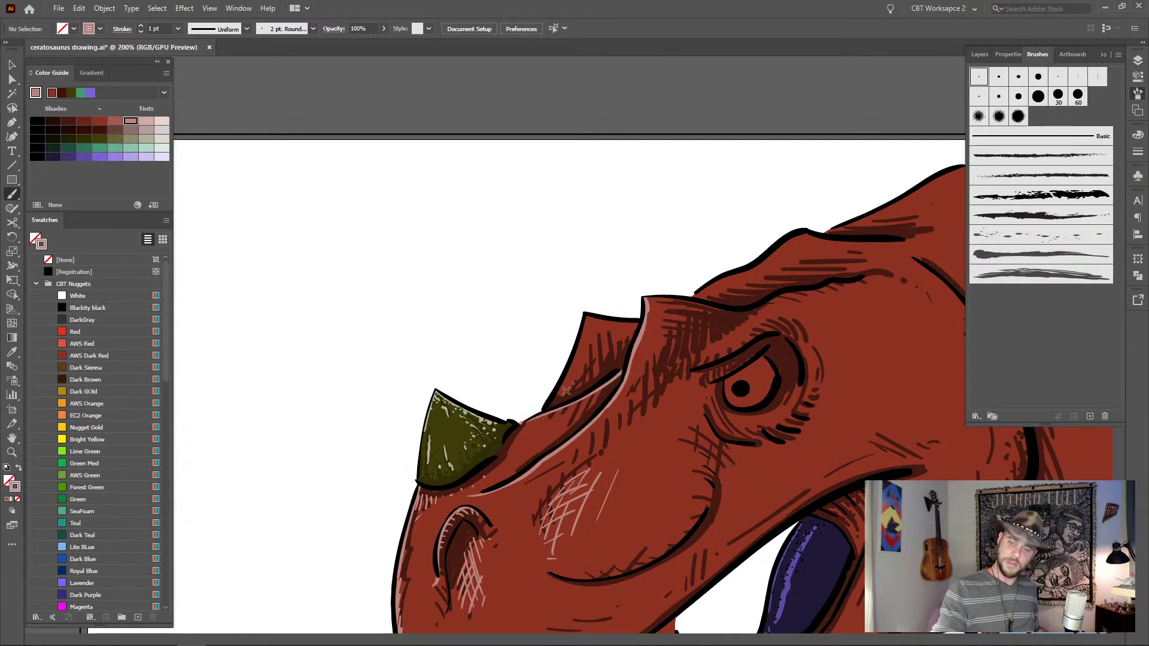
pyautogui.moveTo(581, 337); pyautogui.dragTo(542, 413)
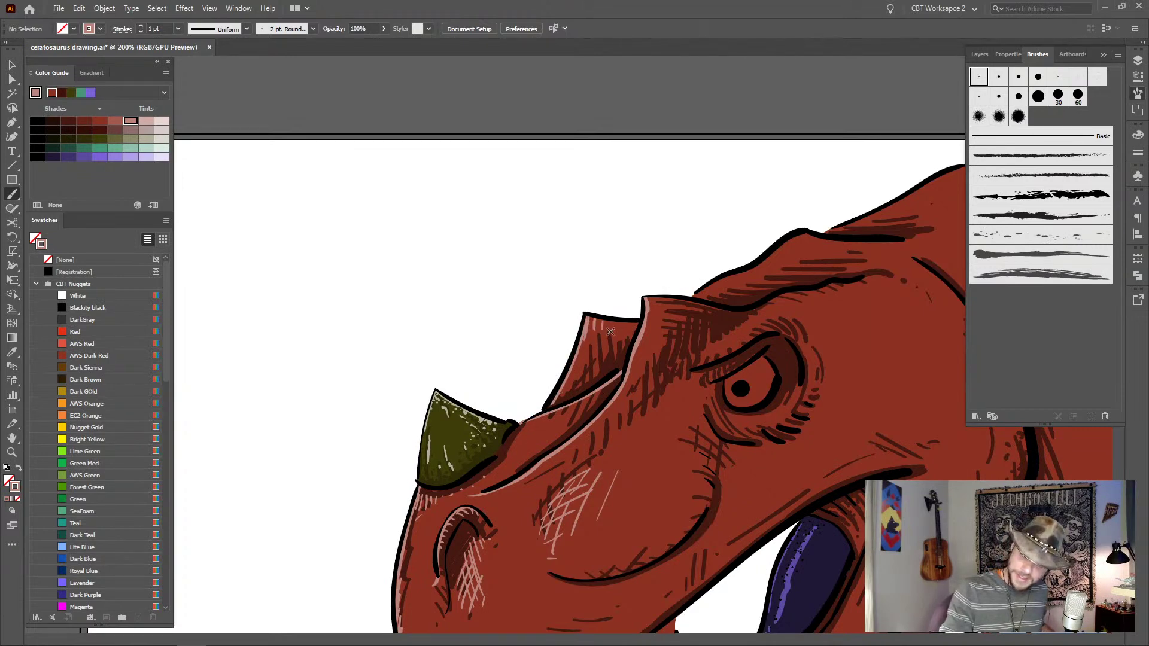
pyautogui.moveTo(580, 343); pyautogui.dragTo(574, 366)
pyautogui.moveTo(600, 318); pyautogui.dragTo(594, 331)
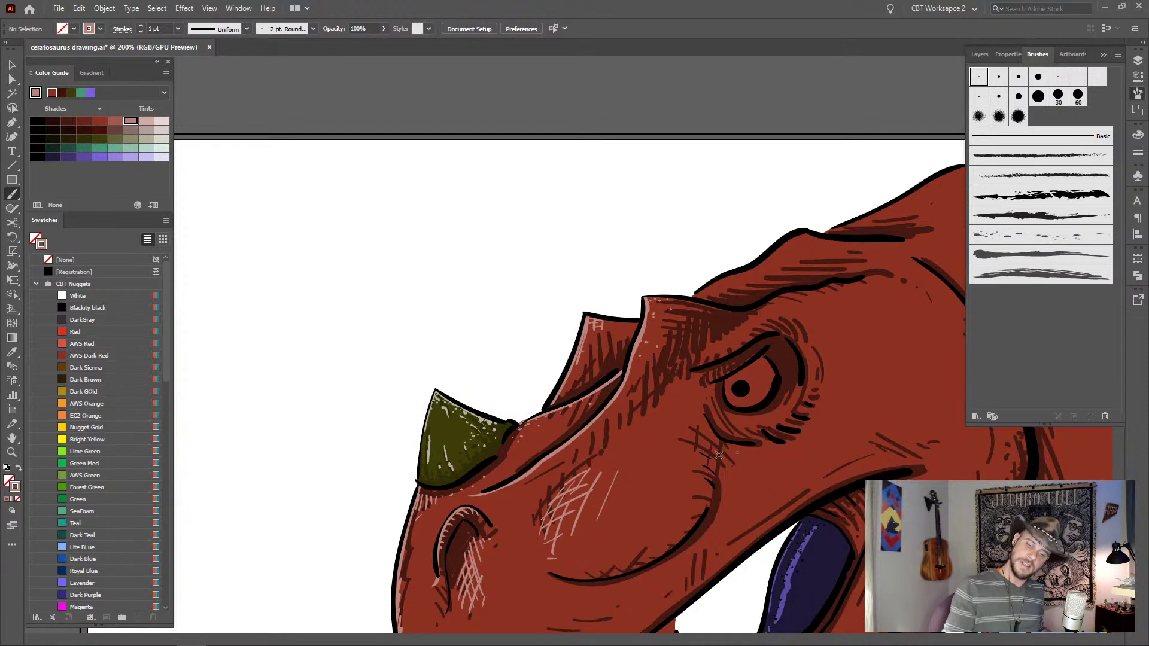
# - Add short light red highlight strokes and dots to the skin along the base of the horn
pyautogui.scroll(-3, 599, 393)
pyautogui.hscroll(-2, 592, 388)
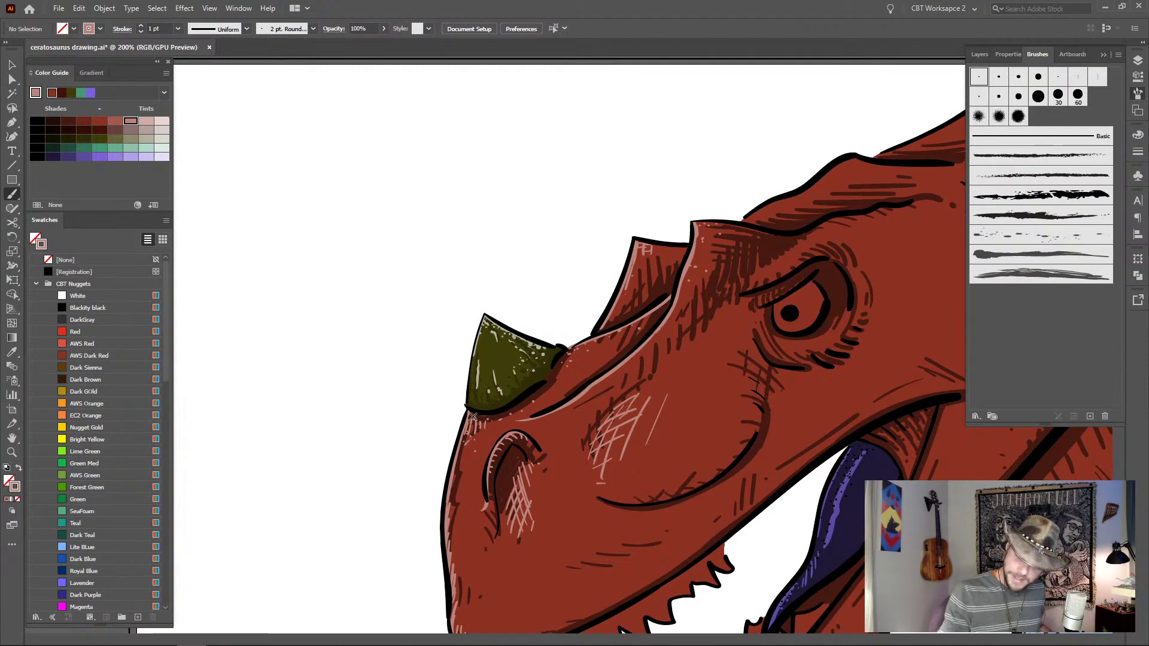
pyautogui.moveTo(480, 415); pyautogui.dragTo(507, 407)
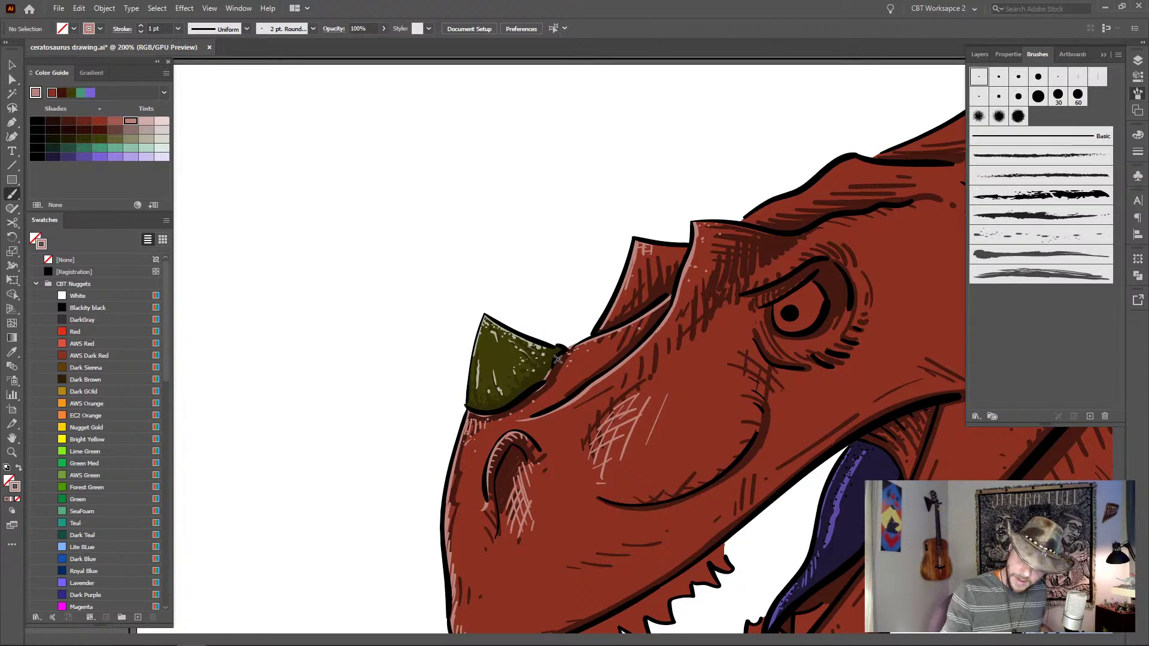
pyautogui.moveTo(564, 353); pyautogui.dragTo(544, 382)
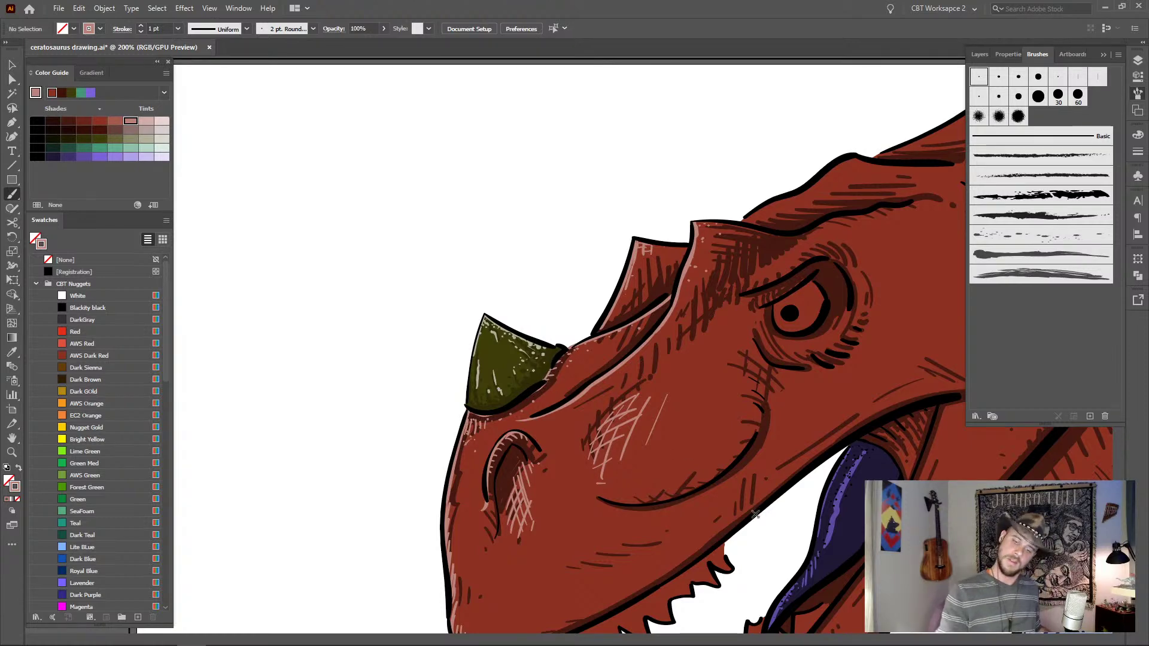
# - Hatch a light red highlight on the skin just behind the curved cheek crease
pyautogui.scroll(-2, 736, 502)
pyautogui.hscroll(2, 737, 503)
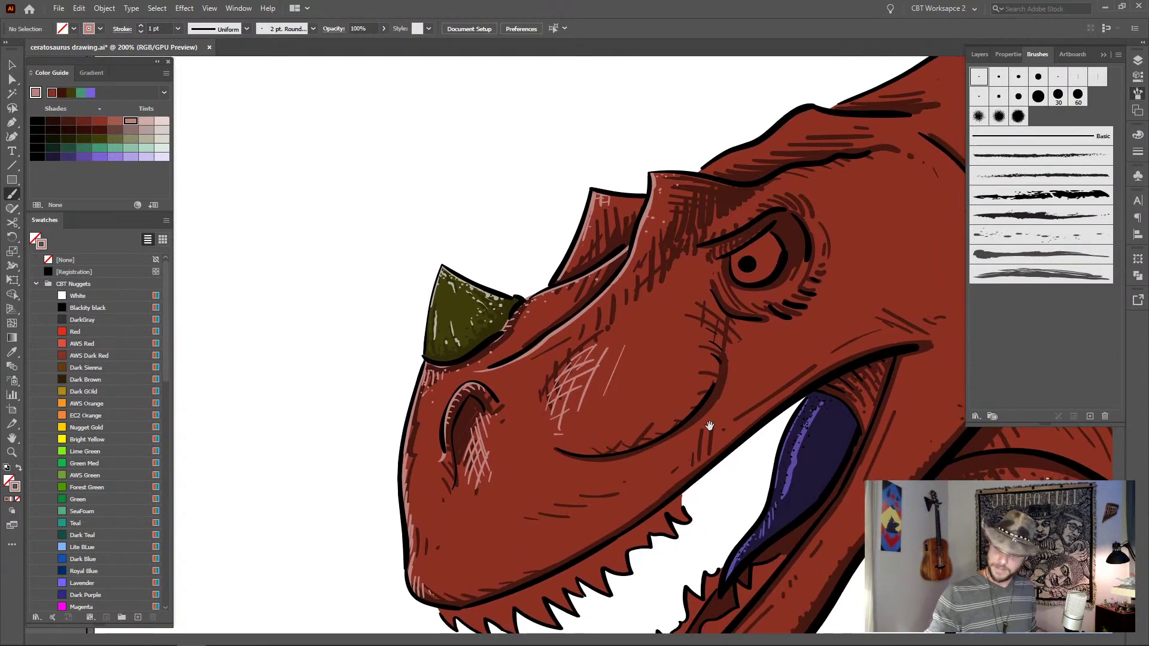
pyautogui.moveTo(737, 339)
pyautogui.mouseDown()
pyautogui.moveTo(725, 381)
pyautogui.moveTo(742, 365)
pyautogui.moveTo(726, 393)
pyautogui.mouseUp()
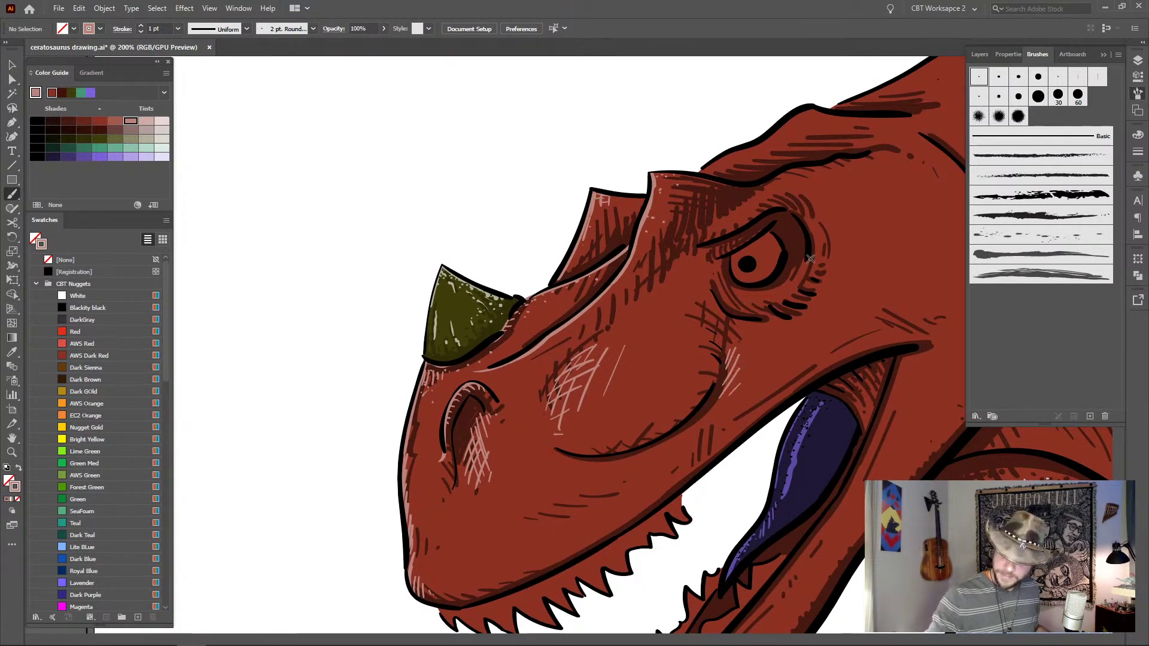
# - Hatch light red highlights into the wrinkles behind and below the eye and along the brow above it
pyautogui.moveTo(814, 238)
pyautogui.mouseDown()
pyautogui.moveTo(814, 267)
pyautogui.moveTo(816, 227)
pyautogui.moveTo(799, 298)
pyautogui.mouseUp()
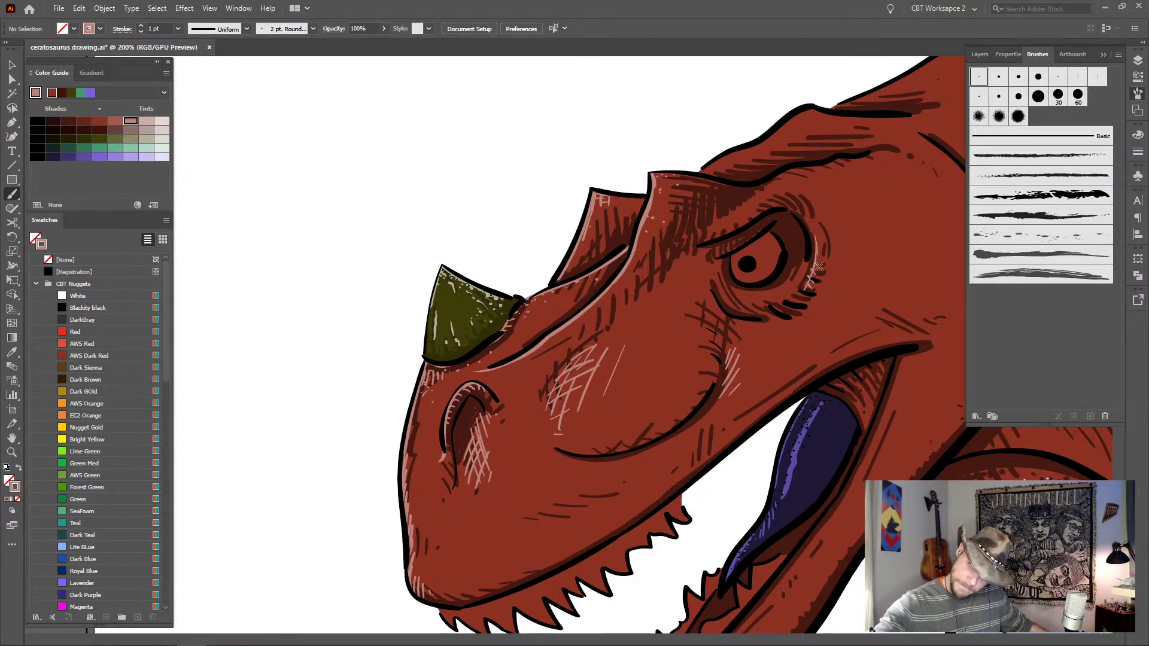
pyautogui.moveTo(800, 204)
pyautogui.mouseDown()
pyautogui.moveTo(793, 219)
pyautogui.moveTo(814, 228)
pyautogui.mouseUp()
pyautogui.moveTo(824, 268)
pyautogui.mouseDown()
pyautogui.moveTo(810, 314)
pyautogui.moveTo(793, 296)
pyautogui.moveTo(768, 296)
pyautogui.moveTo(792, 263)
pyautogui.moveTo(790, 273)
pyautogui.moveTo(807, 268)
pyautogui.moveTo(808, 247)
pyautogui.moveTo(795, 281)
pyautogui.mouseUp()
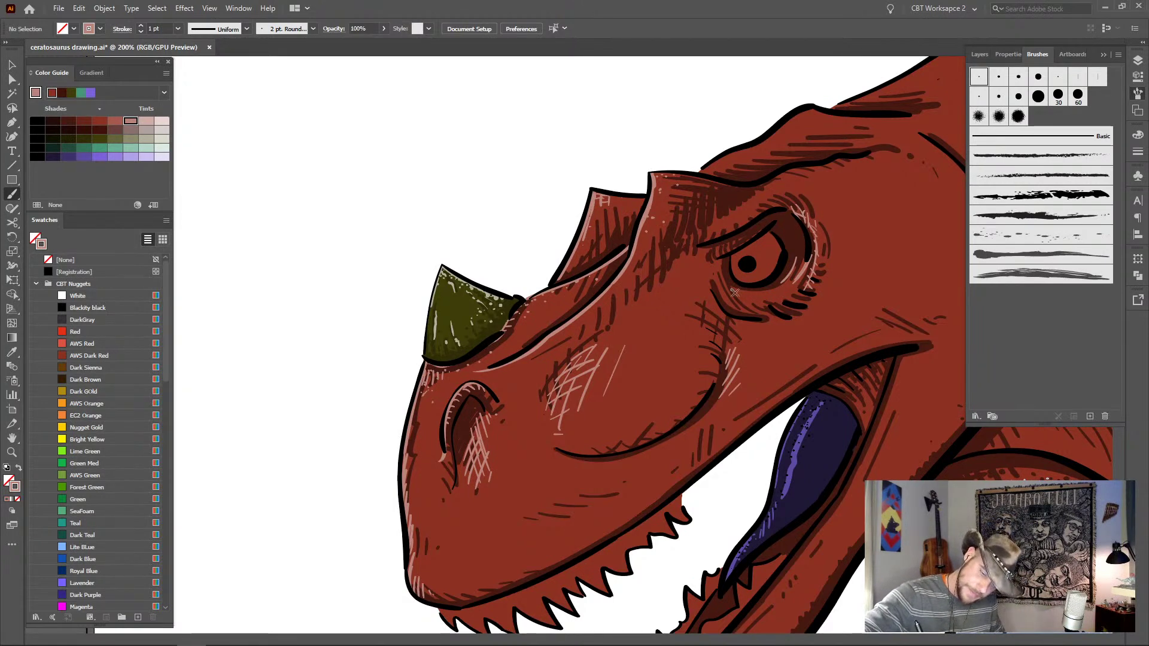
pyautogui.moveTo(731, 288)
pyautogui.mouseDown()
pyautogui.moveTo(761, 298)
pyautogui.moveTo(752, 292)
pyautogui.moveTo(778, 285)
pyautogui.mouseUp()
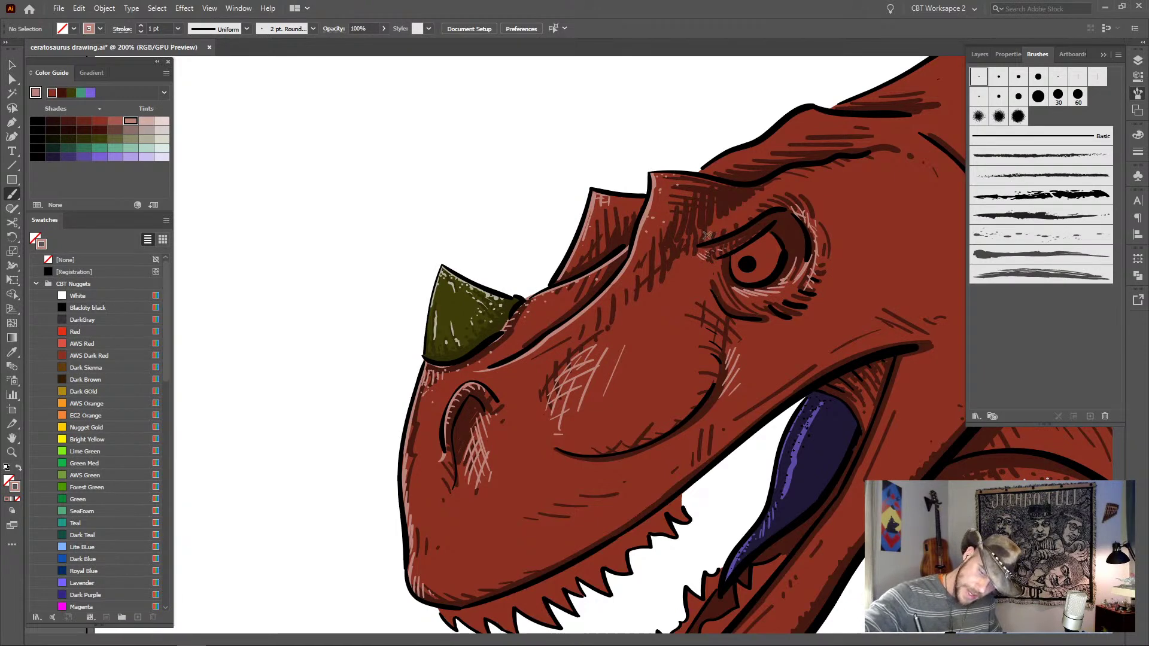
pyautogui.moveTo(720, 225); pyautogui.dragTo(791, 197)
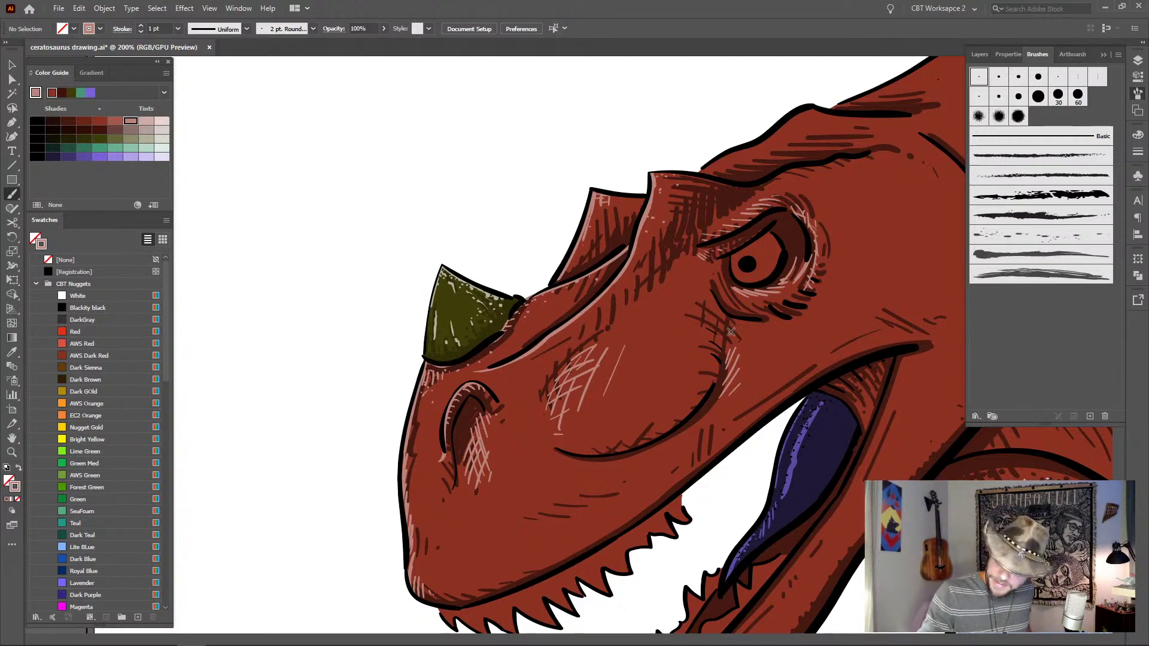
# - Extend the light red hatching up towards the eye and add short highlight strokes along the upper lip edge
pyautogui.moveTo(734, 319)
pyautogui.mouseDown()
pyautogui.moveTo(727, 348)
pyautogui.moveTo(744, 321)
pyautogui.moveTo(751, 344)
pyautogui.mouseUp()
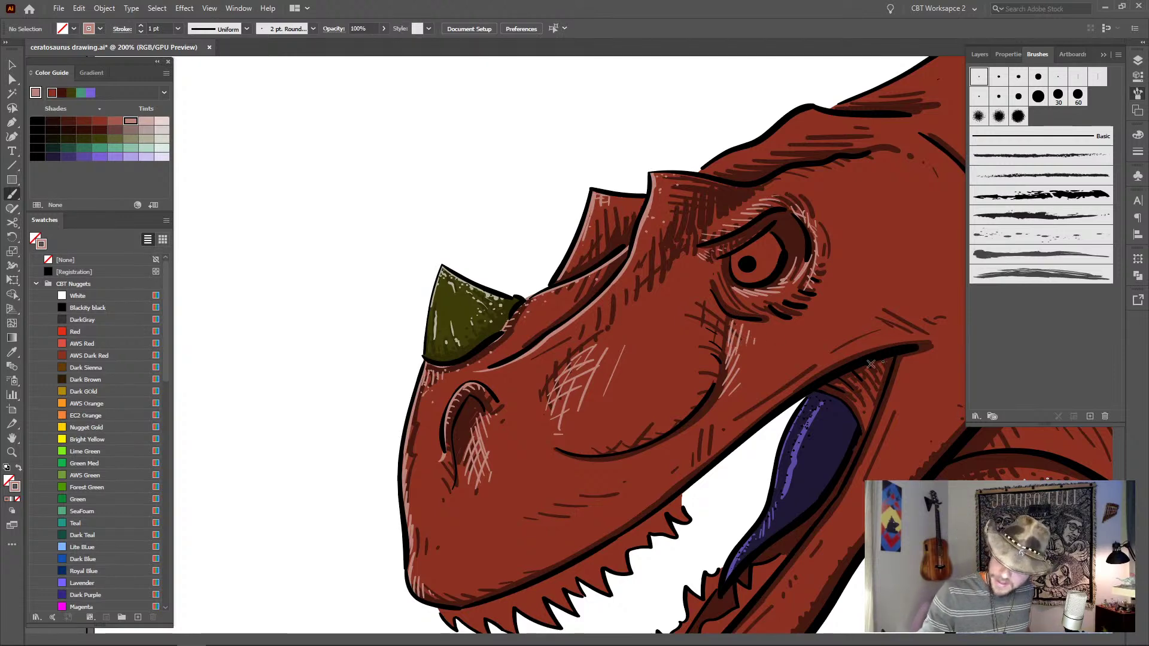
pyautogui.moveTo(734, 424)
pyautogui.mouseDown()
pyautogui.moveTo(794, 380)
pyautogui.moveTo(794, 397)
pyautogui.moveTo(816, 365)
pyautogui.moveTo(875, 332)
pyautogui.mouseUp()
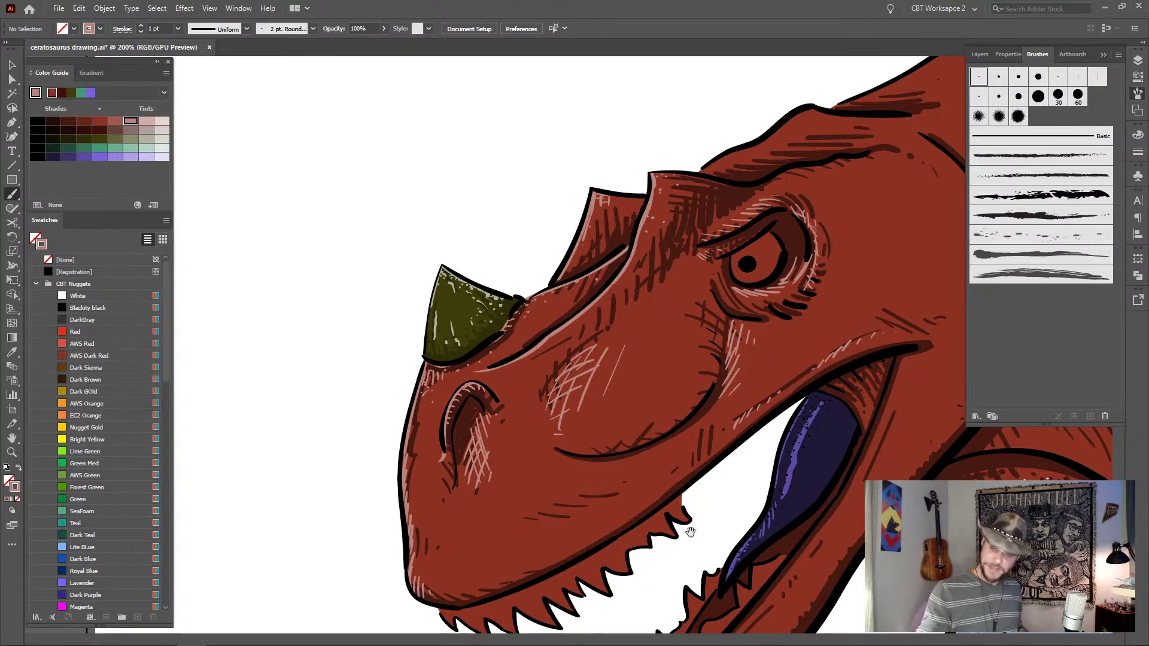
pyautogui.scroll(-3, 685, 525)
pyautogui.hscroll(-3, 685, 526)
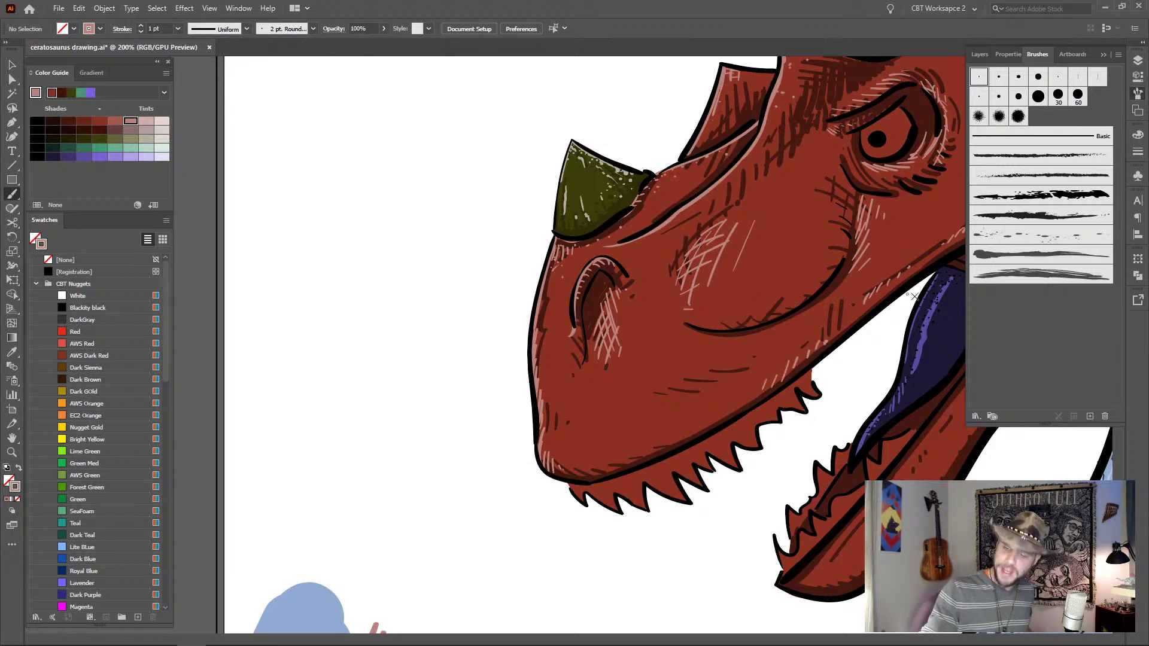
# - Add light red strokes inside the folds around the eye and hatch the snout ridge between the horn and the crest
pyautogui.moveTo(868, 455); pyautogui.dragTo(734, 570)
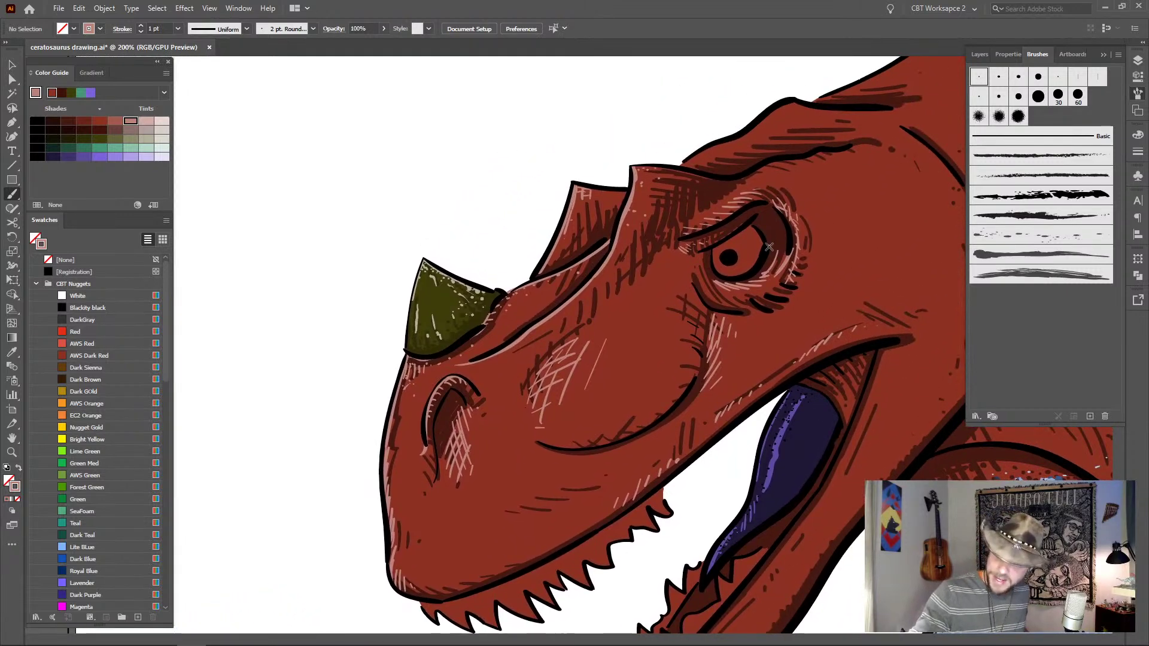
pyautogui.moveTo(765, 229); pyautogui.dragTo(760, 274)
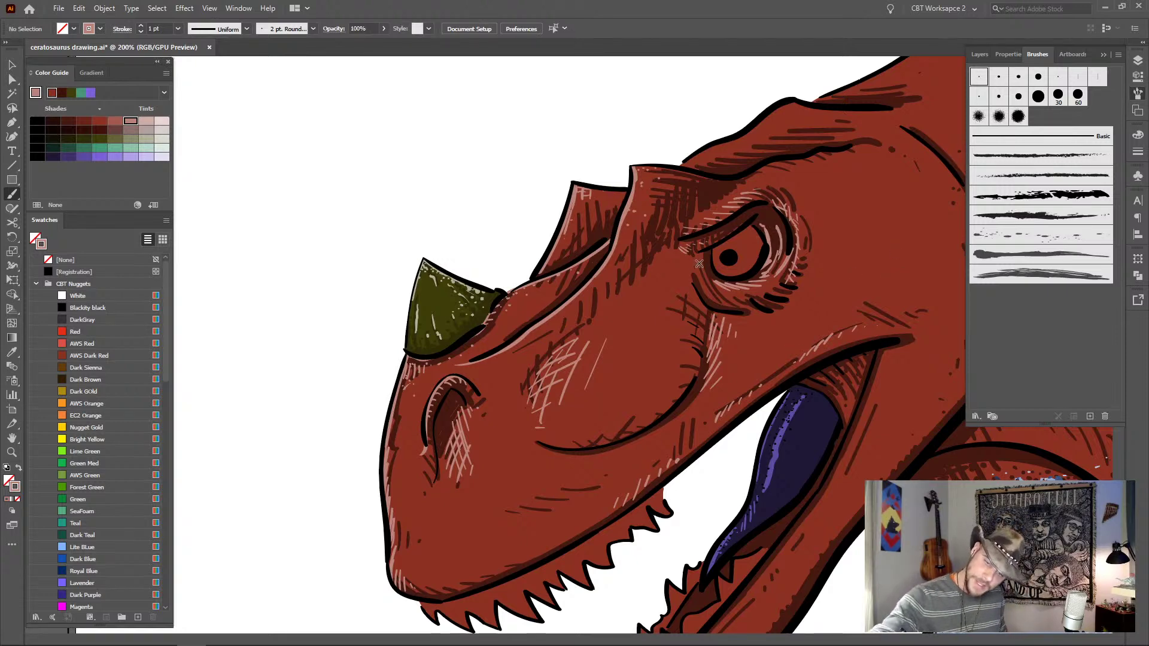
pyautogui.moveTo(701, 258); pyautogui.dragTo(717, 293)
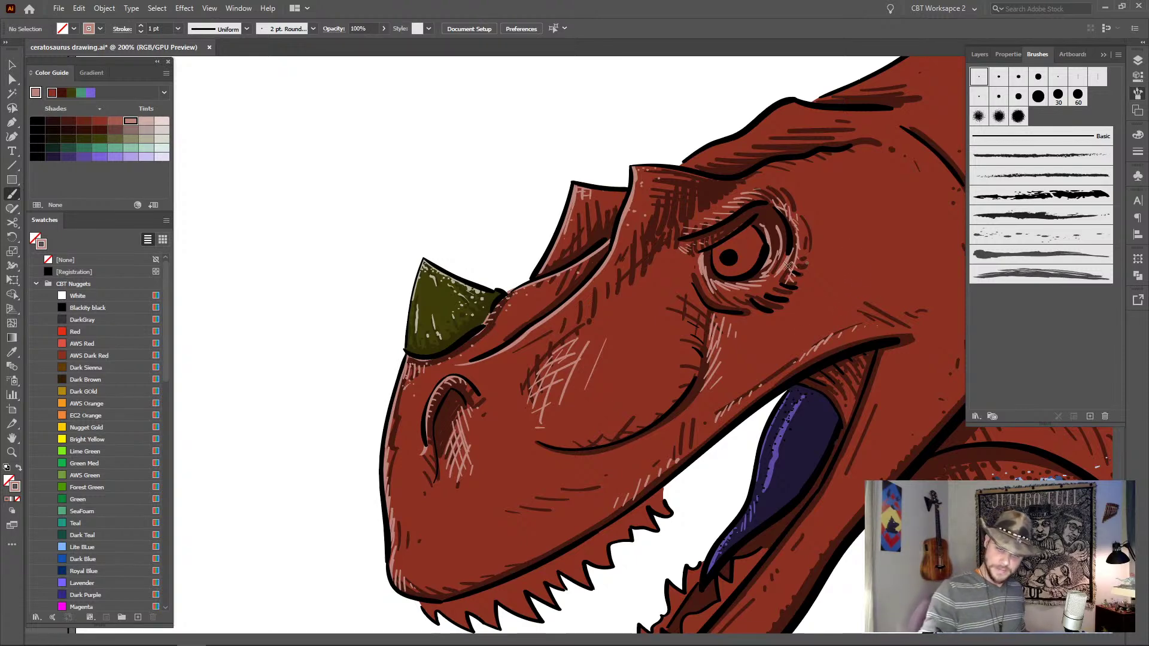
pyautogui.moveTo(502, 340)
pyautogui.mouseDown()
pyautogui.moveTo(514, 310)
pyautogui.moveTo(551, 282)
pyautogui.mouseUp()
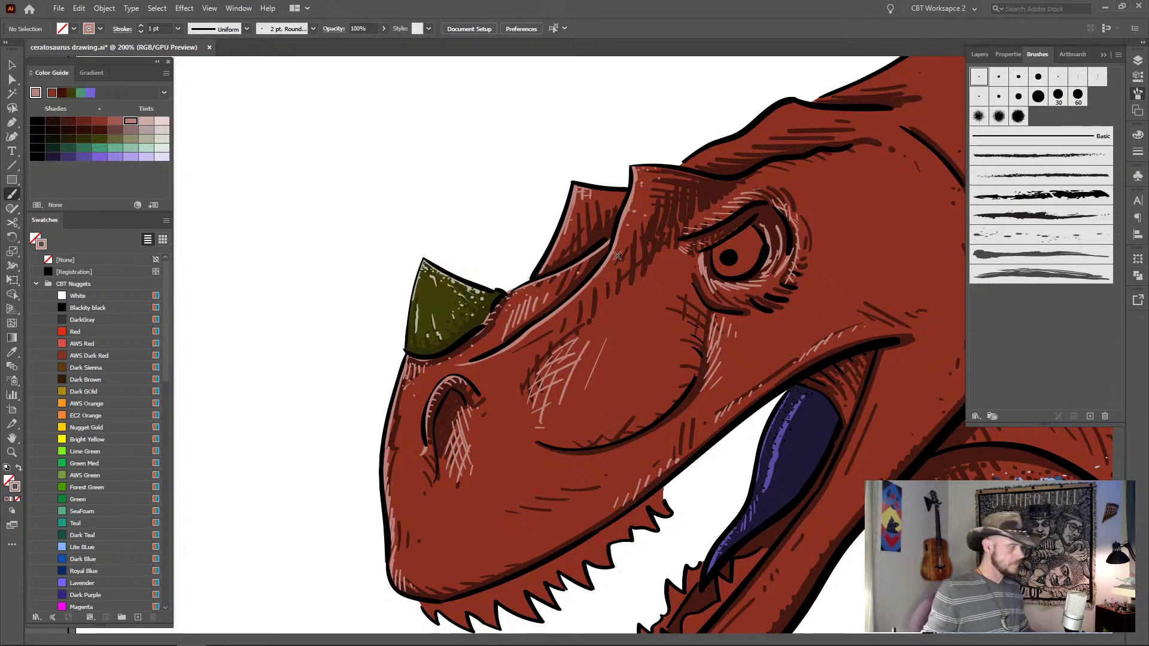
# - Hatch light red highlights on the jaw skin just behind the corner of the mouth
pyautogui.hotkey('ctrl', '1')
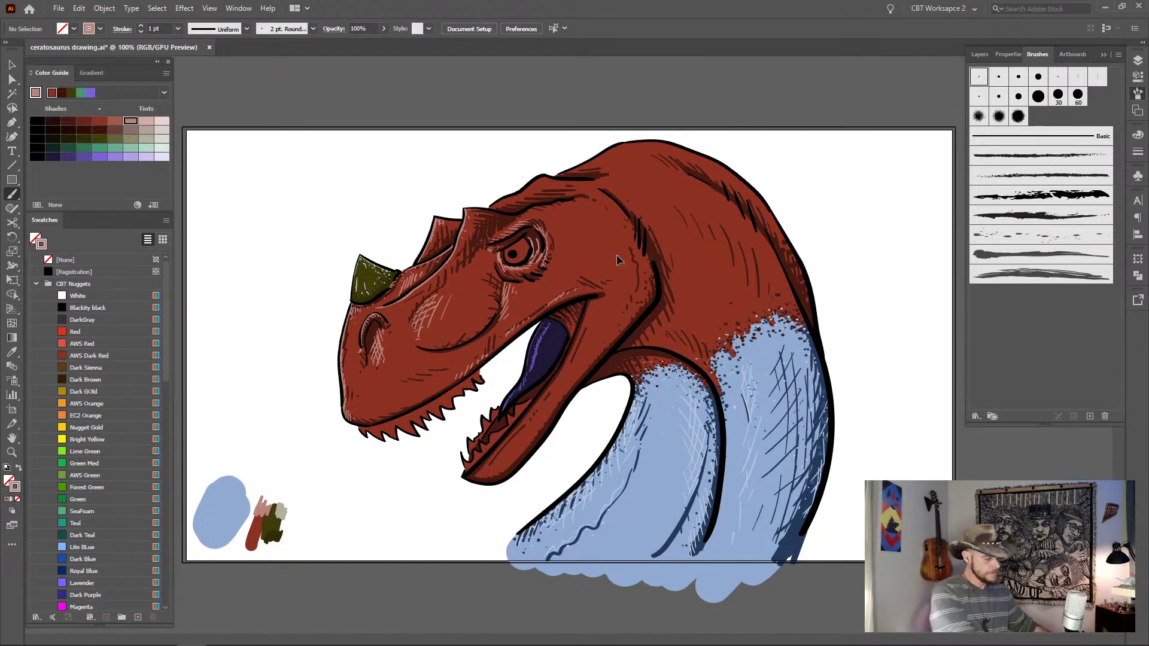
pyautogui.scroll(3, 617, 254)
pyautogui.moveTo(617, 254); pyautogui.dragTo(678, 233)
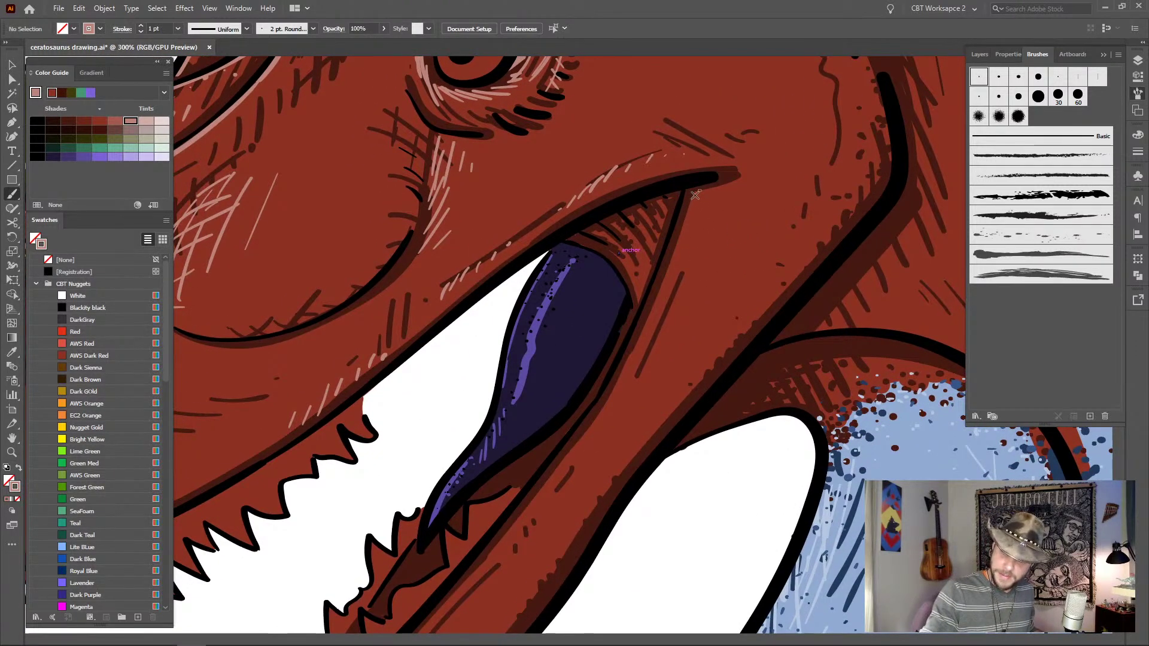
pyautogui.moveTo(702, 193); pyautogui.dragTo(680, 223)
pyautogui.moveTo(698, 204); pyautogui.dragTo(670, 257)
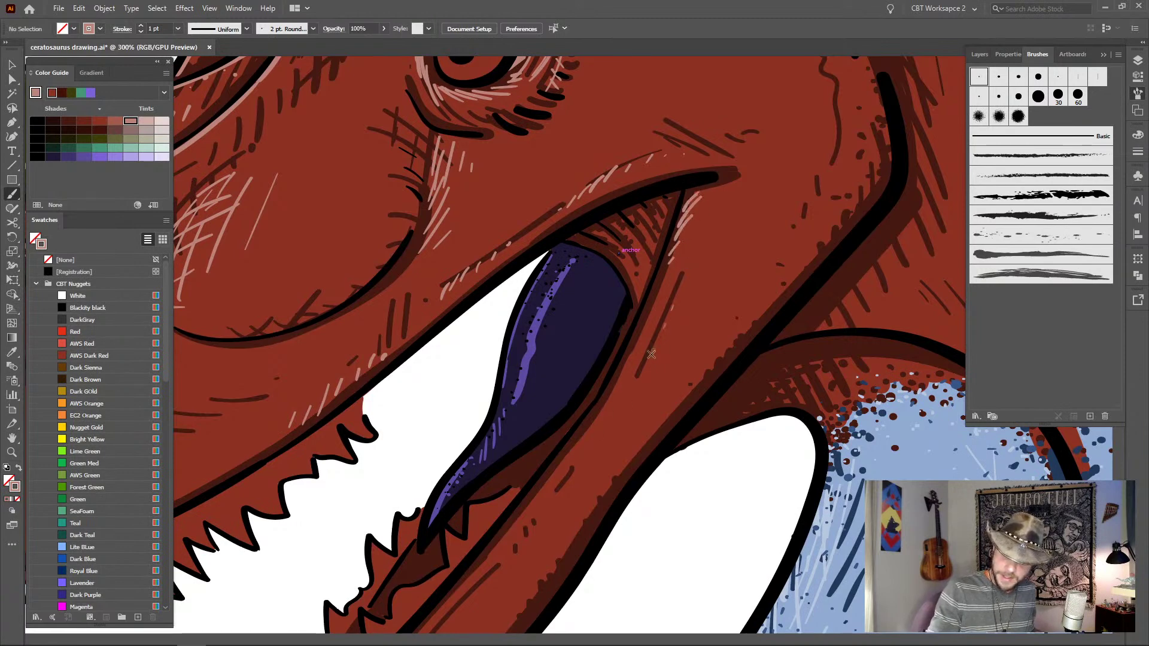
pyautogui.moveTo(669, 325); pyautogui.dragTo(648, 363)
# - Add short light red highlight strokes along the lower jaw from its tip towards the middle
pyautogui.moveTo(538, 528); pyautogui.dragTo(665, 350)
pyautogui.moveTo(449, 540); pyautogui.dragTo(490, 513)
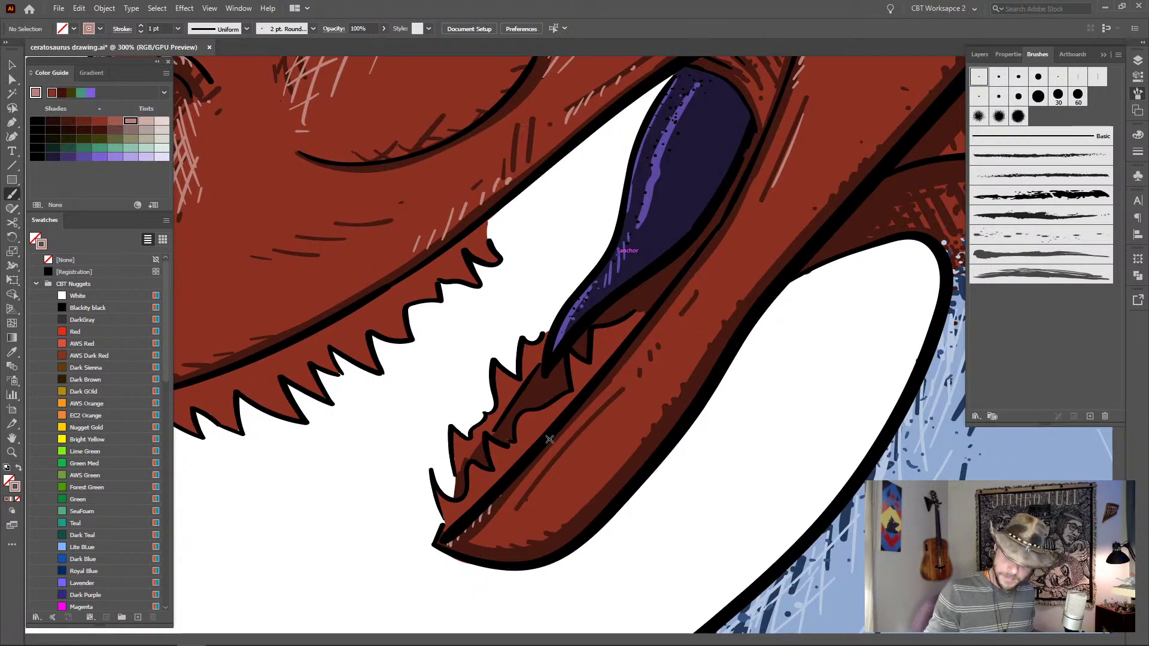
pyautogui.moveTo(623, 397); pyautogui.dragTo(558, 455)
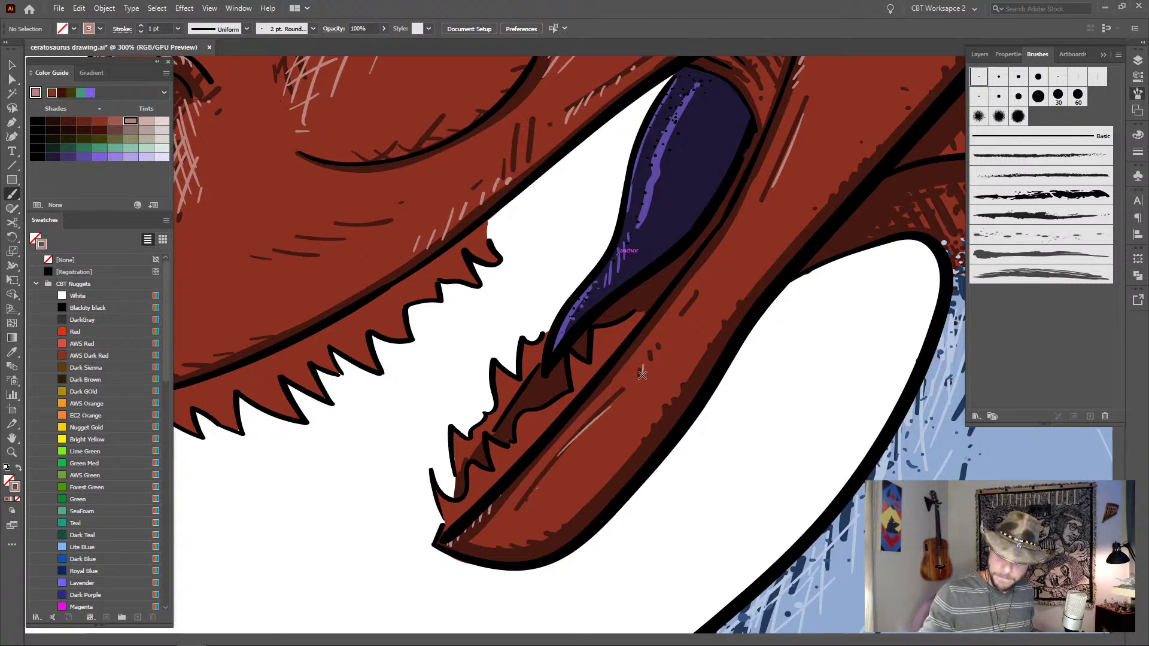
pyautogui.moveTo(653, 354); pyautogui.dragTo(662, 339)
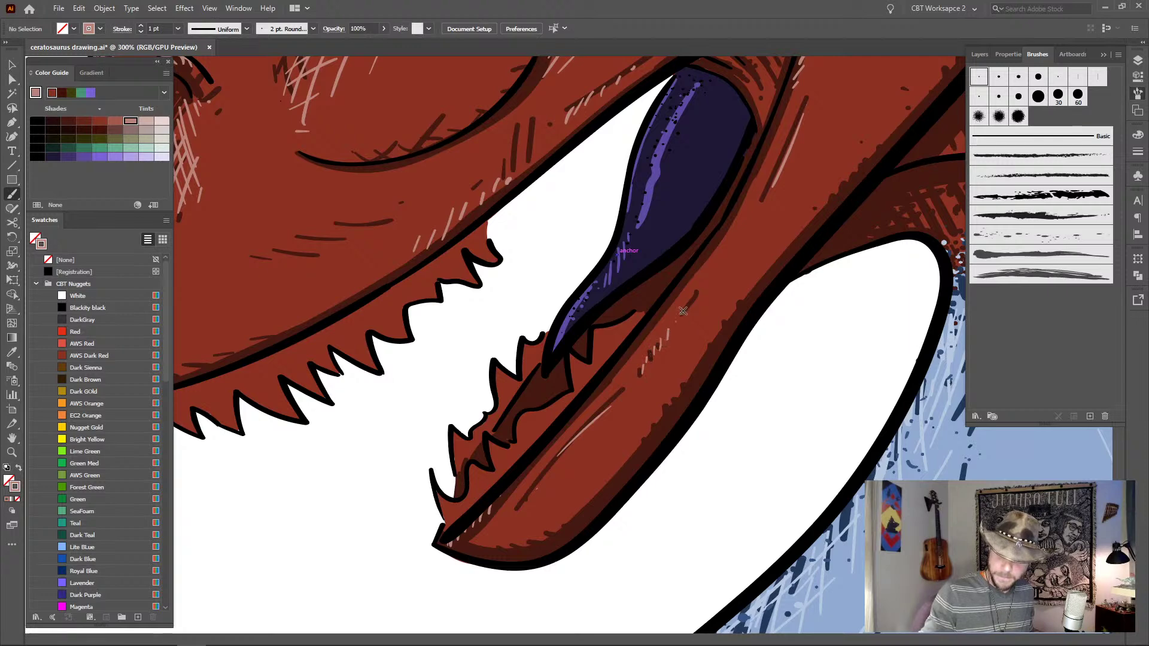
# - Highlight the upper edge of the ridge above the eye and the start of the head outline behind it in light red
pyautogui.moveTo(789, 216); pyautogui.dragTo(703, 368)
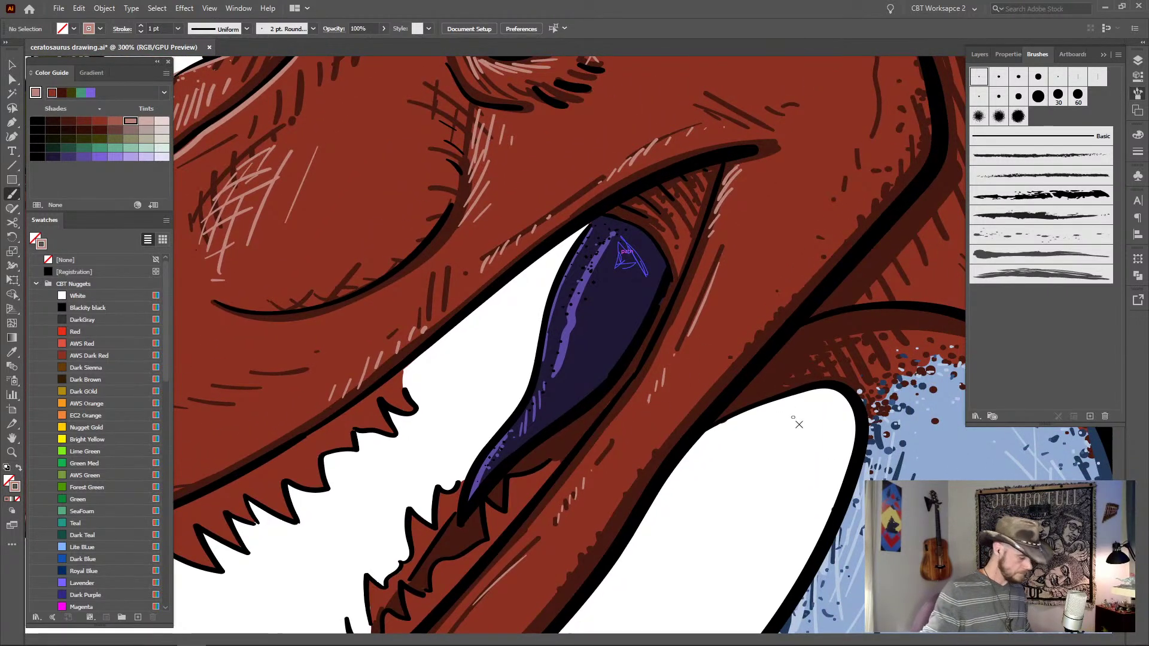
pyautogui.press('v')
pyautogui.press('b')
pyautogui.moveTo(817, 208)
pyautogui.mouseDown()
pyautogui.moveTo(790, 290)
pyautogui.moveTo(784, 377)
pyautogui.mouseUp()
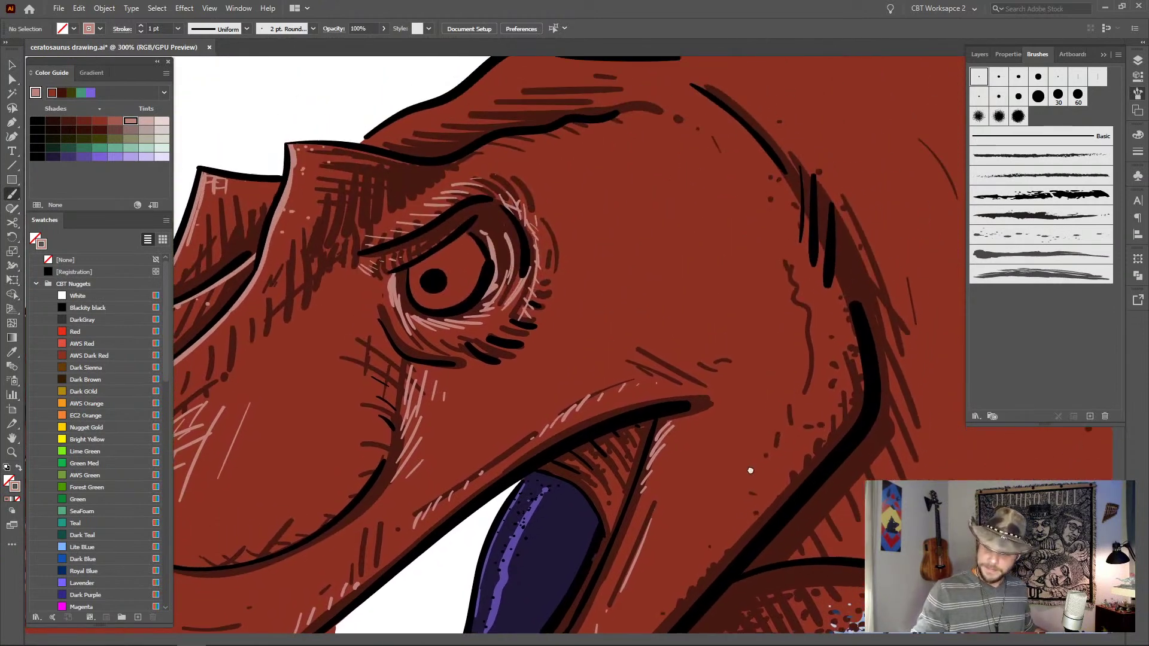
pyautogui.moveTo(826, 317)
pyautogui.mouseDown()
pyautogui.moveTo(882, 453)
pyautogui.moveTo(939, 489)
pyautogui.mouseUp()
pyautogui.moveTo(476, 311)
pyautogui.mouseDown()
pyautogui.moveTo(547, 291)
pyautogui.moveTo(506, 292)
pyautogui.moveTo(561, 276)
pyautogui.moveTo(639, 223)
pyautogui.mouseUp()
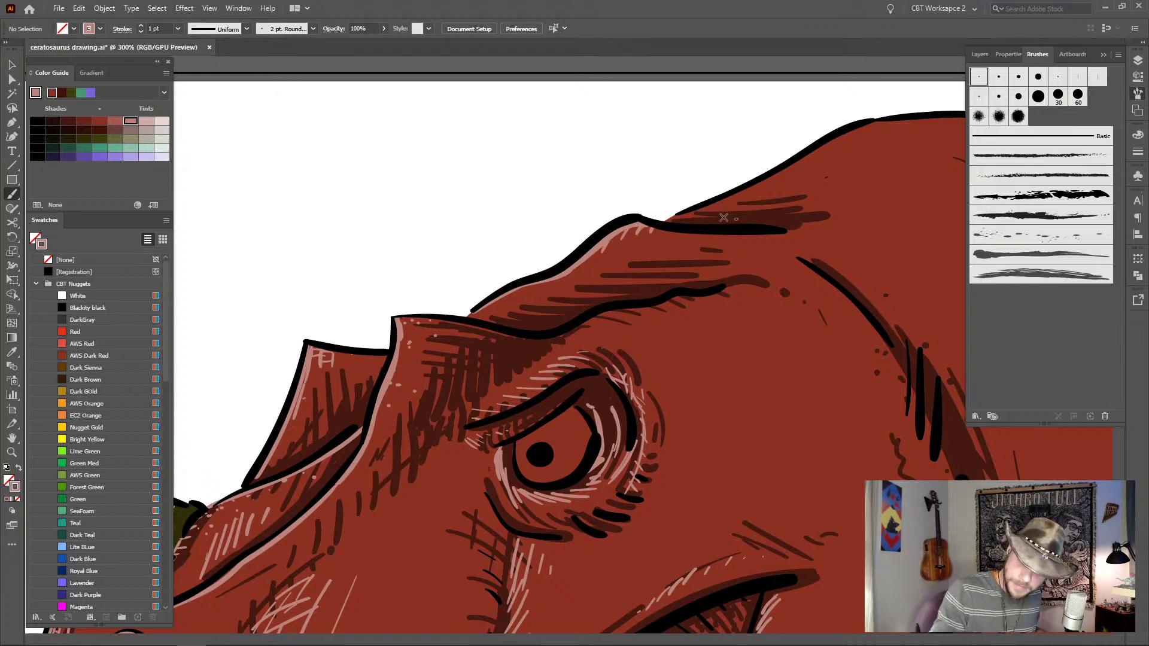
pyautogui.moveTo(668, 221); pyautogui.dragTo(769, 178)
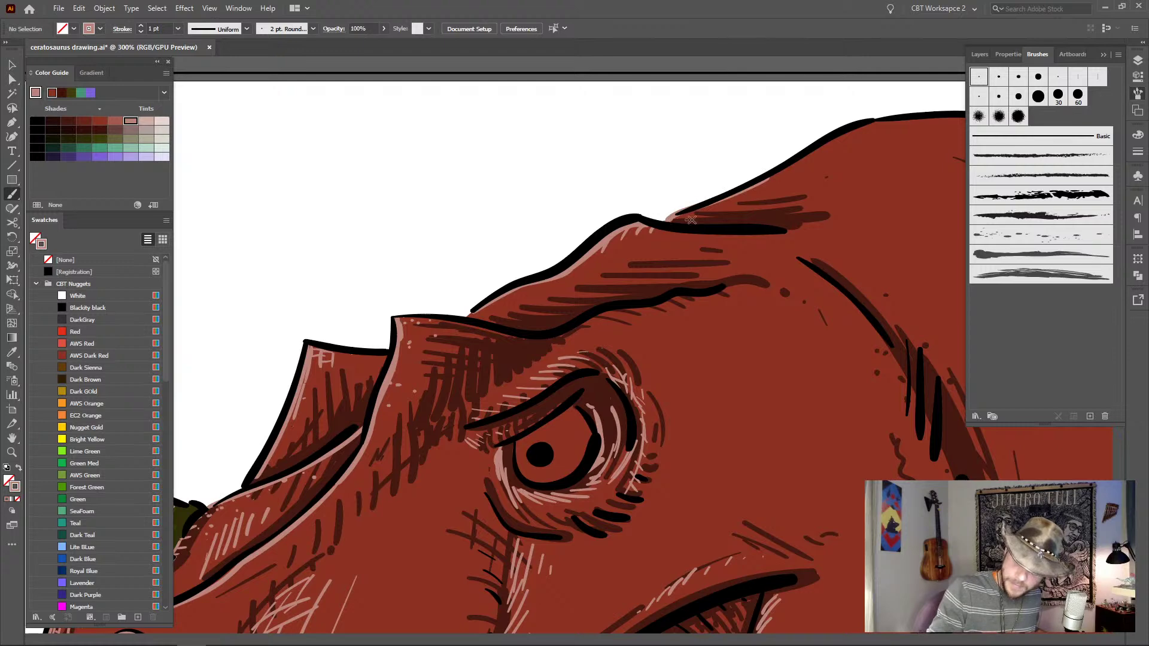
# - Hatch light red highlights along the upper side of the dark crease behind the eye ridge
pyautogui.moveTo(885, 264); pyautogui.dragTo(506, 470)
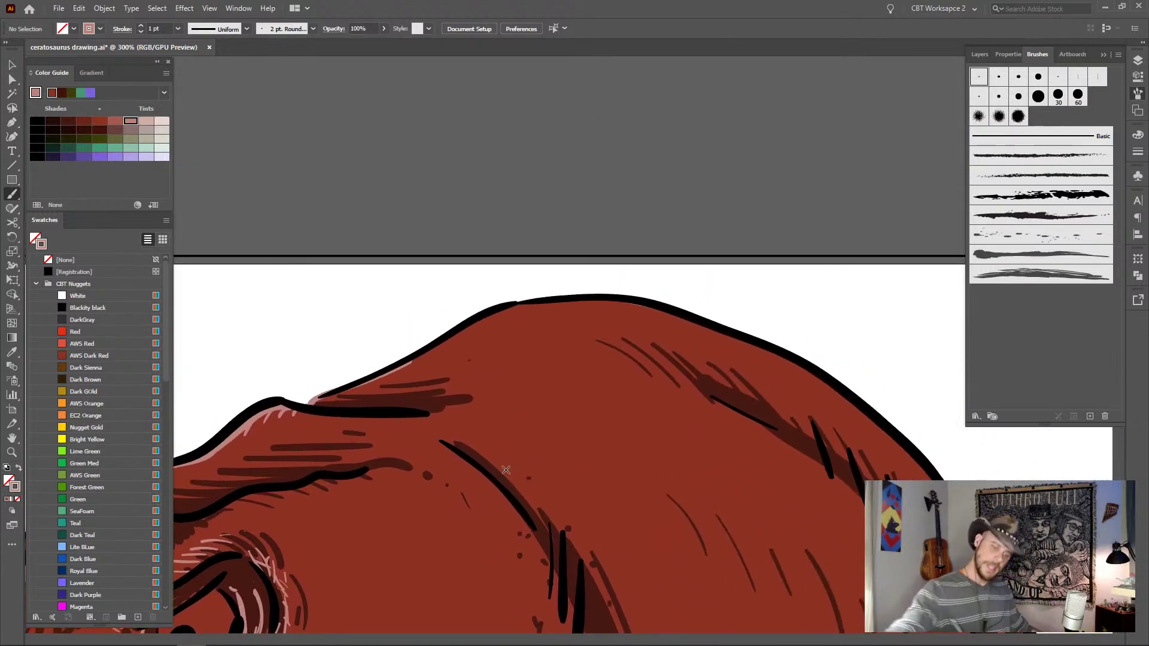
pyautogui.moveTo(388, 430)
pyautogui.mouseDown()
pyautogui.moveTo(419, 446)
pyautogui.moveTo(460, 445)
pyautogui.moveTo(508, 475)
pyautogui.mouseUp()
pyautogui.moveTo(458, 420); pyautogui.dragTo(491, 449)
pyautogui.moveTo(490, 450)
pyautogui.mouseDown()
pyautogui.moveTo(533, 492)
pyautogui.moveTo(523, 461)
pyautogui.mouseUp()
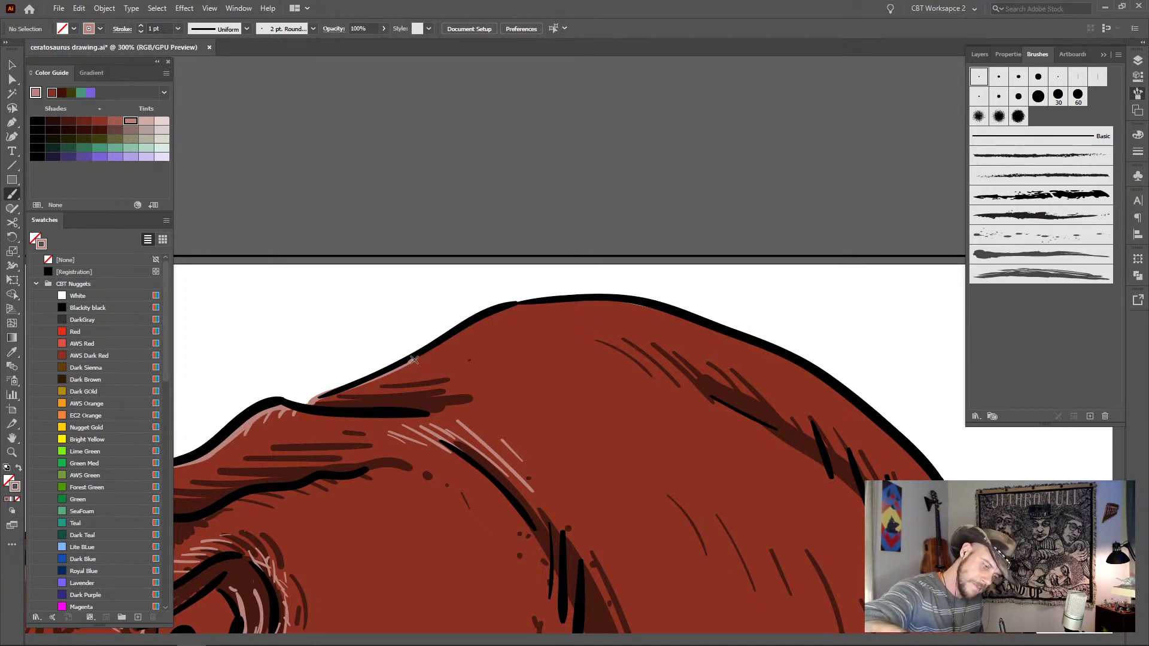
# - Line the inside of the outline over the top of the head in light red and hatch a highlight across the crown
pyautogui.moveTo(414, 360)
pyautogui.mouseDown()
pyautogui.moveTo(525, 306)
pyautogui.moveTo(619, 302)
pyautogui.moveTo(738, 340)
pyautogui.moveTo(845, 399)
pyautogui.mouseUp()
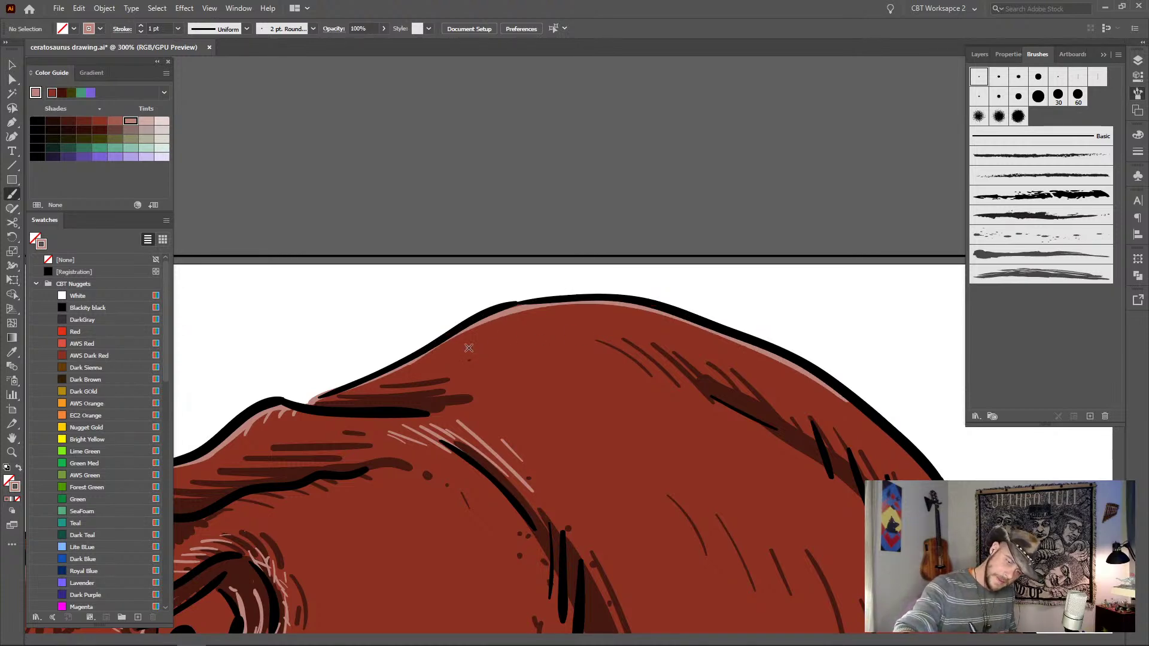
pyautogui.moveTo(473, 343); pyautogui.dragTo(637, 367)
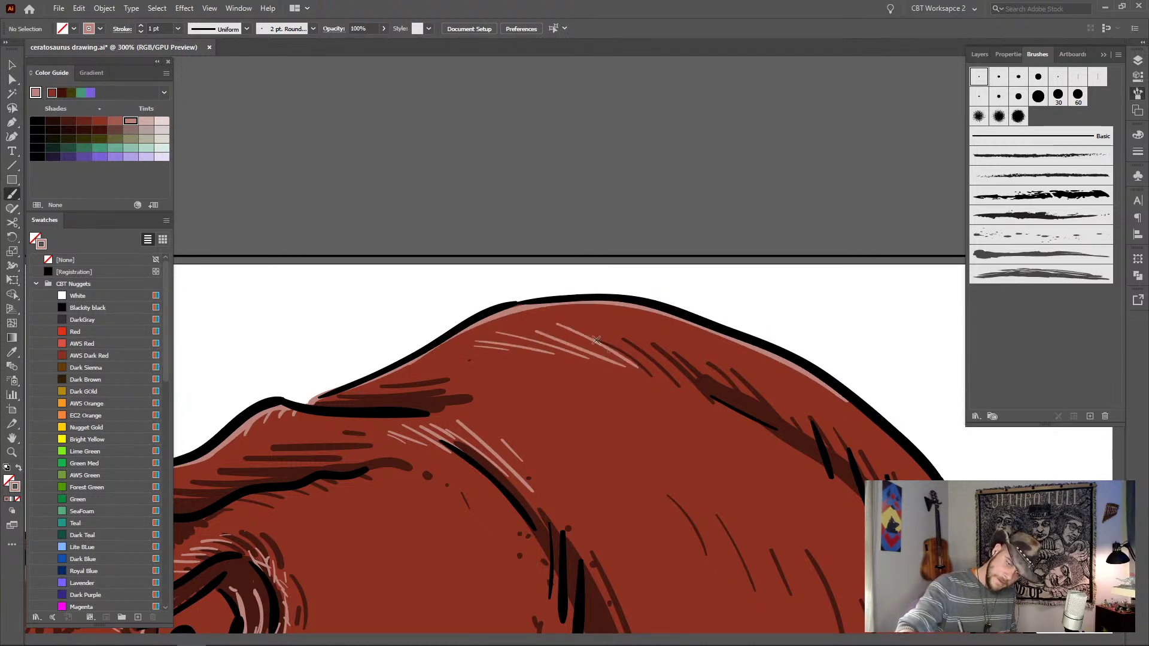
pyautogui.moveTo(589, 331); pyautogui.dragTo(643, 362)
pyautogui.moveTo(604, 330); pyautogui.dragTo(656, 359)
pyautogui.moveTo(648, 333)
pyautogui.mouseDown()
pyautogui.moveTo(675, 342)
pyautogui.moveTo(712, 362)
pyautogui.mouseUp()
pyautogui.moveTo(702, 349); pyautogui.dragTo(722, 363)
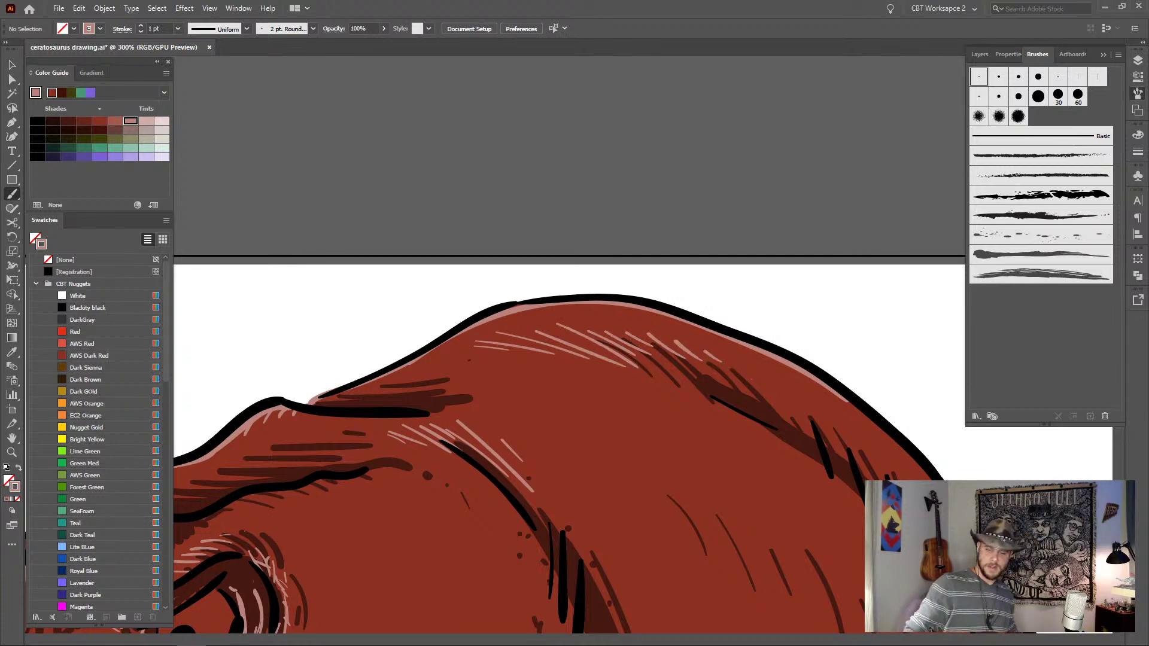
# - Hatch light red highlights along the lower side of the dark crease at the back of the head and inside the neighbouring outline
pyautogui.moveTo(940, 557); pyautogui.dragTo(898, 407)
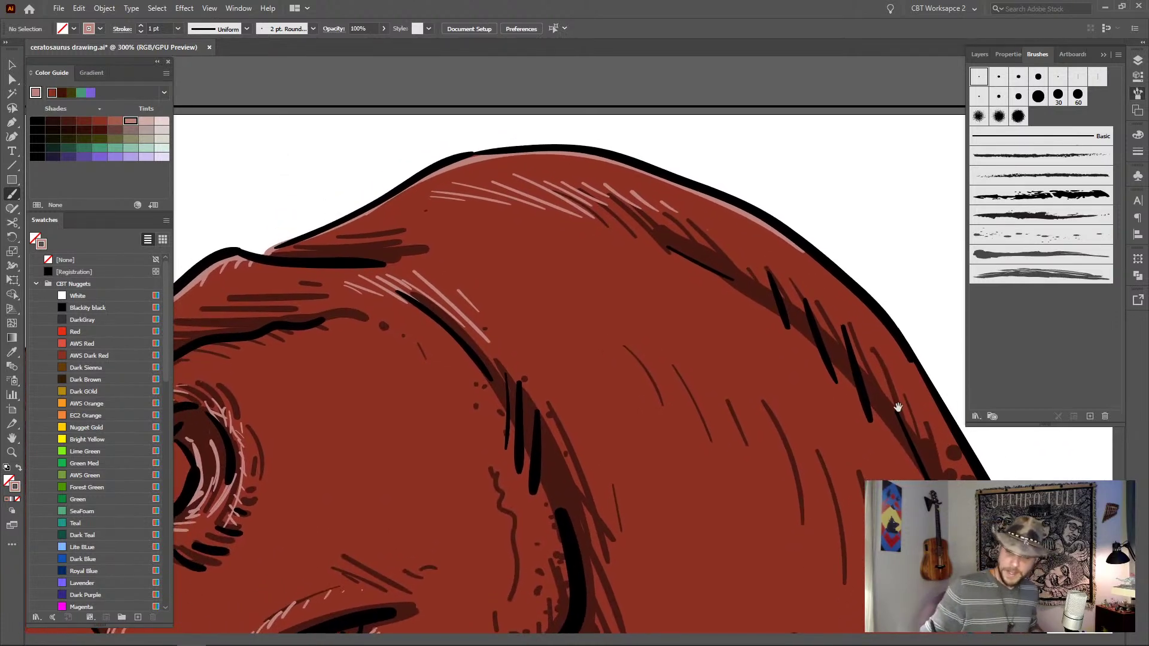
pyautogui.moveTo(536, 244)
pyautogui.mouseDown()
pyautogui.moveTo(590, 277)
pyautogui.moveTo(635, 277)
pyautogui.mouseUp()
pyautogui.moveTo(601, 252)
pyautogui.mouseDown()
pyautogui.moveTo(640, 290)
pyautogui.moveTo(688, 307)
pyautogui.mouseUp()
pyautogui.moveTo(665, 261); pyautogui.dragTo(733, 320)
pyautogui.moveTo(699, 266)
pyautogui.mouseDown()
pyautogui.moveTo(738, 287)
pyautogui.moveTo(796, 362)
pyautogui.mouseUp()
pyautogui.moveTo(772, 312); pyautogui.dragTo(810, 357)
pyautogui.moveTo(805, 340)
pyautogui.mouseDown()
pyautogui.moveTo(832, 386)
pyautogui.moveTo(926, 478)
pyautogui.mouseUp()
pyautogui.moveTo(984, 519); pyautogui.dragTo(859, 376)
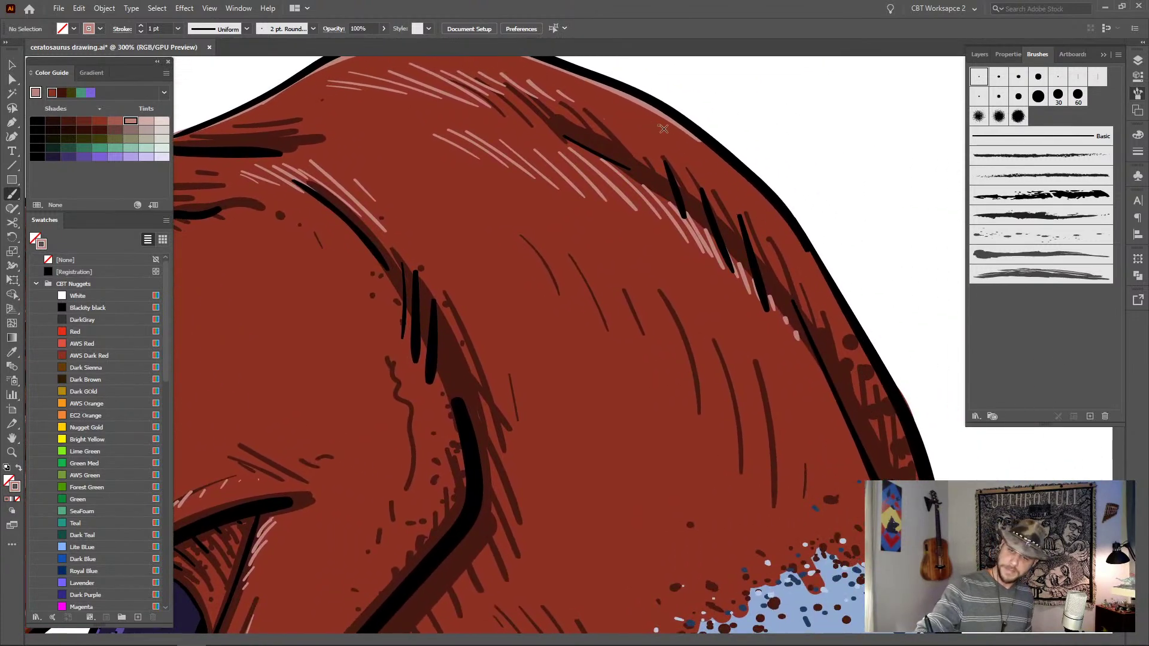
pyautogui.moveTo(651, 110)
pyautogui.mouseDown()
pyautogui.moveTo(741, 170)
pyautogui.moveTo(775, 216)
pyautogui.mouseUp()
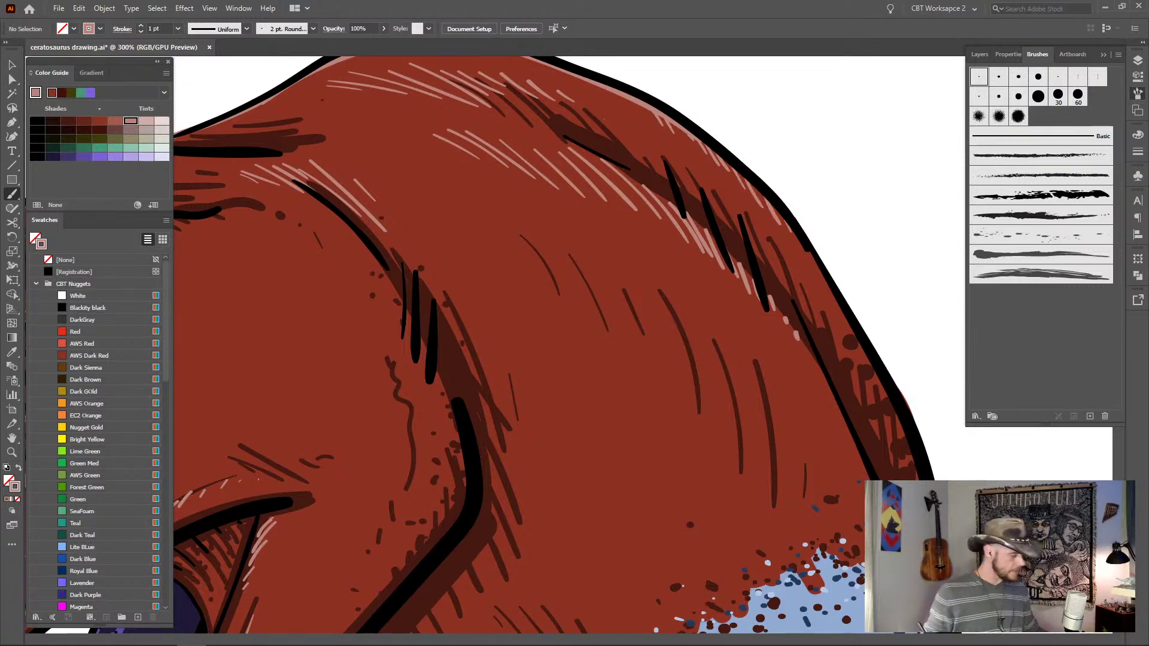
# - Add sparse light red texture strokes to the rear cheek, the lower snout and the area behind the eye
pyautogui.hotkey('ctrl', '1')
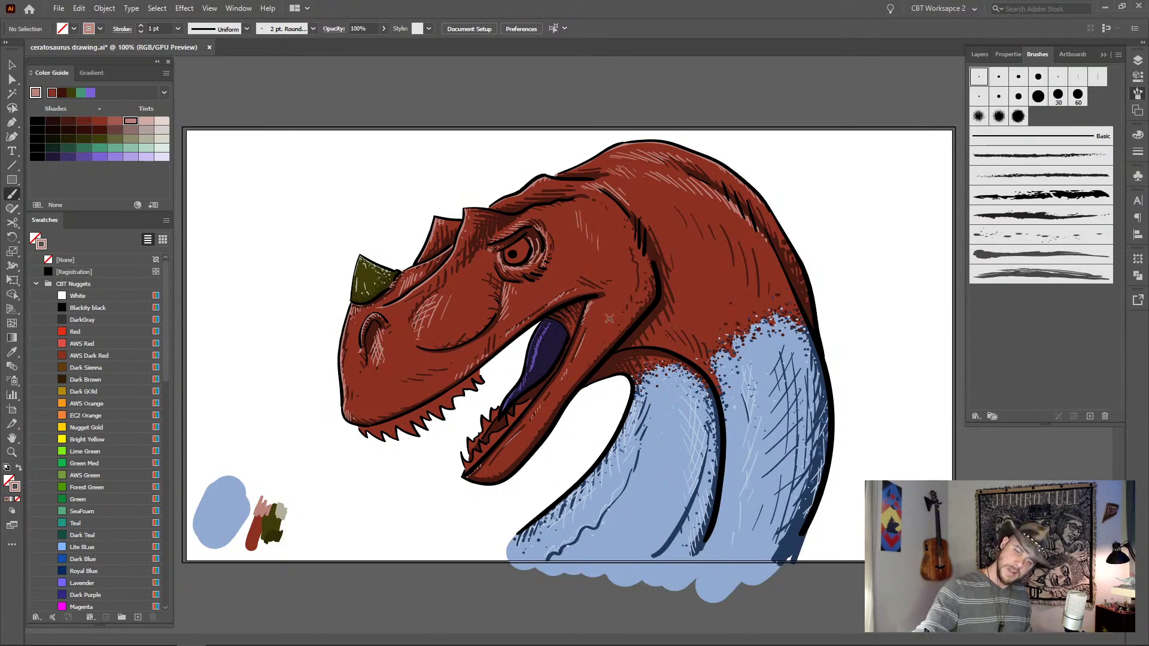
pyautogui.moveTo(632, 248); pyautogui.dragTo(625, 265)
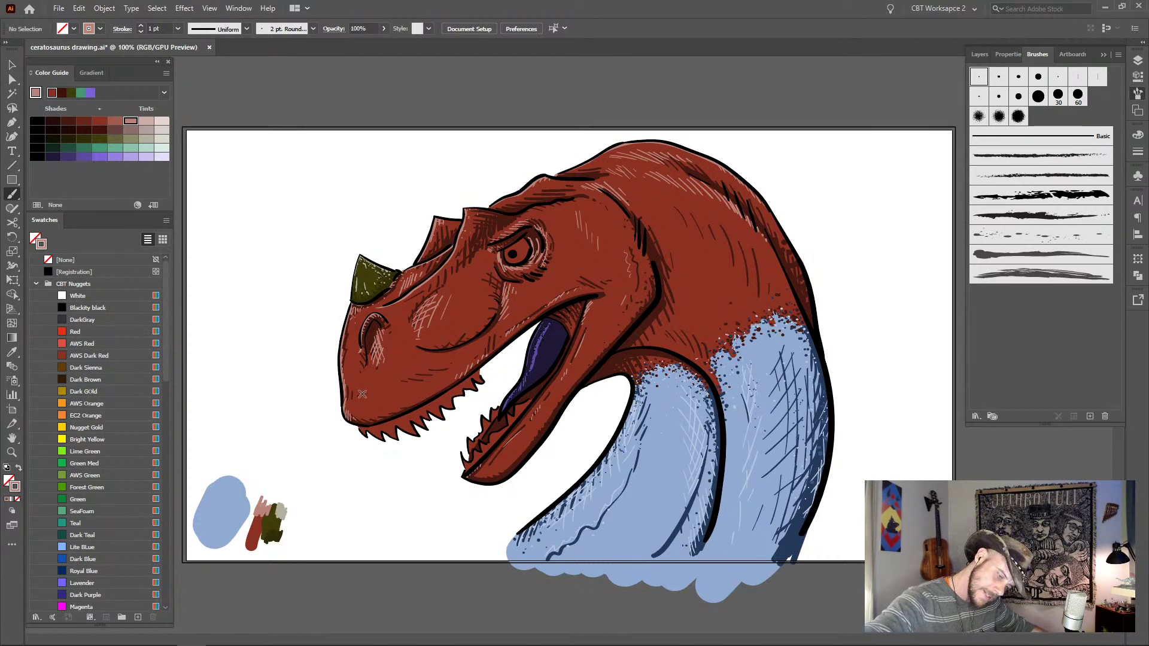
pyautogui.moveTo(372, 387); pyautogui.dragTo(407, 389)
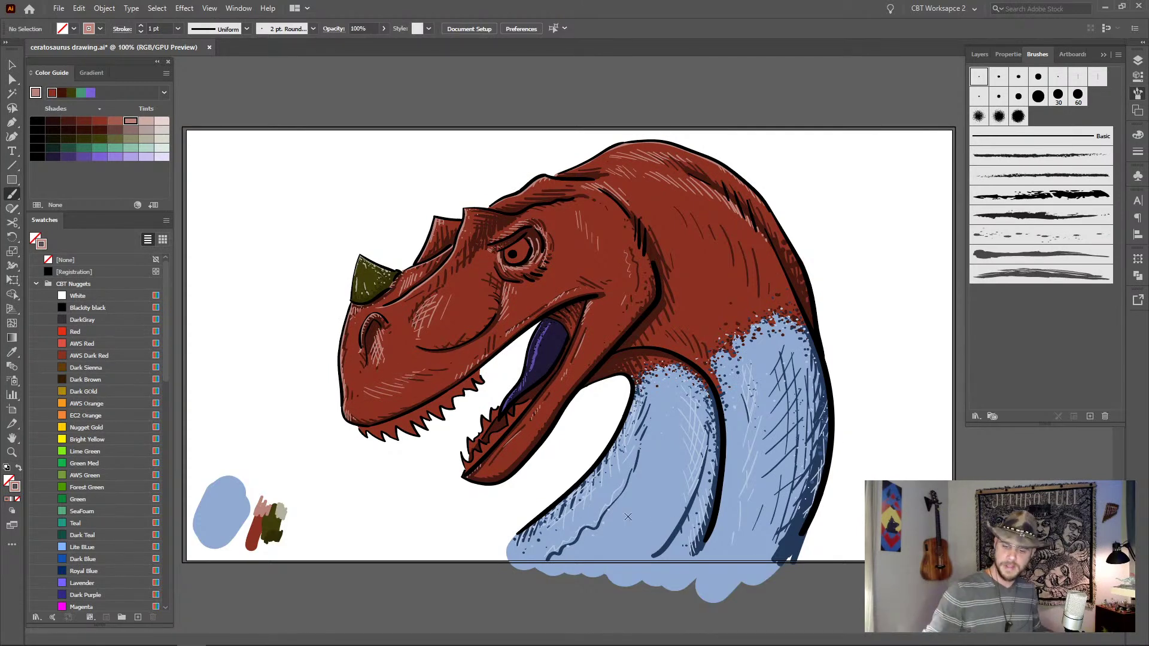
pyautogui.scroll(-2, 681, 442)
pyautogui.hscroll(-2, 681, 442)
pyautogui.moveTo(681, 442); pyautogui.dragTo(653, 524)
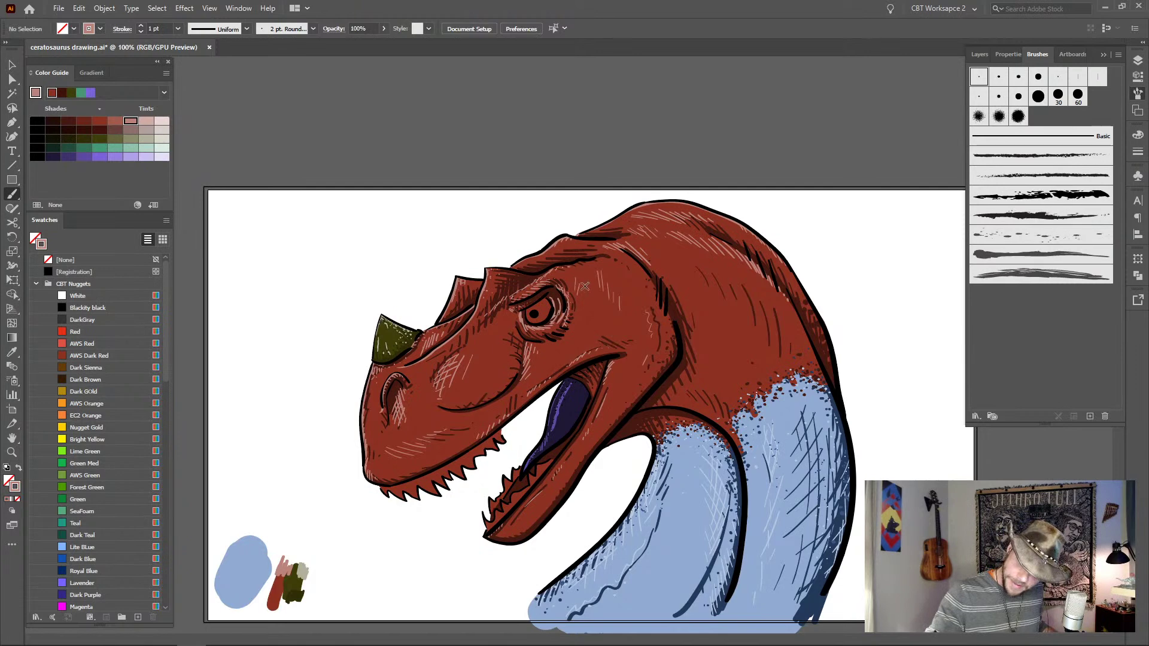
pyautogui.moveTo(584, 286); pyautogui.dragTo(586, 307)
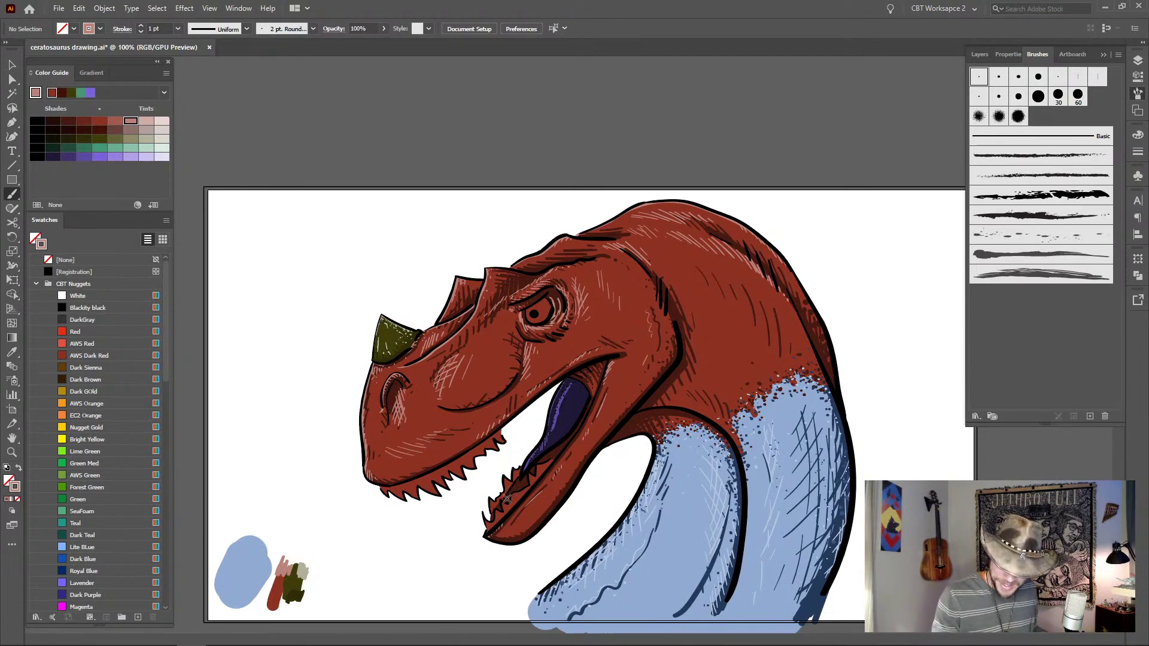
# - Collapse layer C1 and paint the edges of the eyeball white with the 2 pt. round brush
pyautogui.scroll(3, 512, 465)
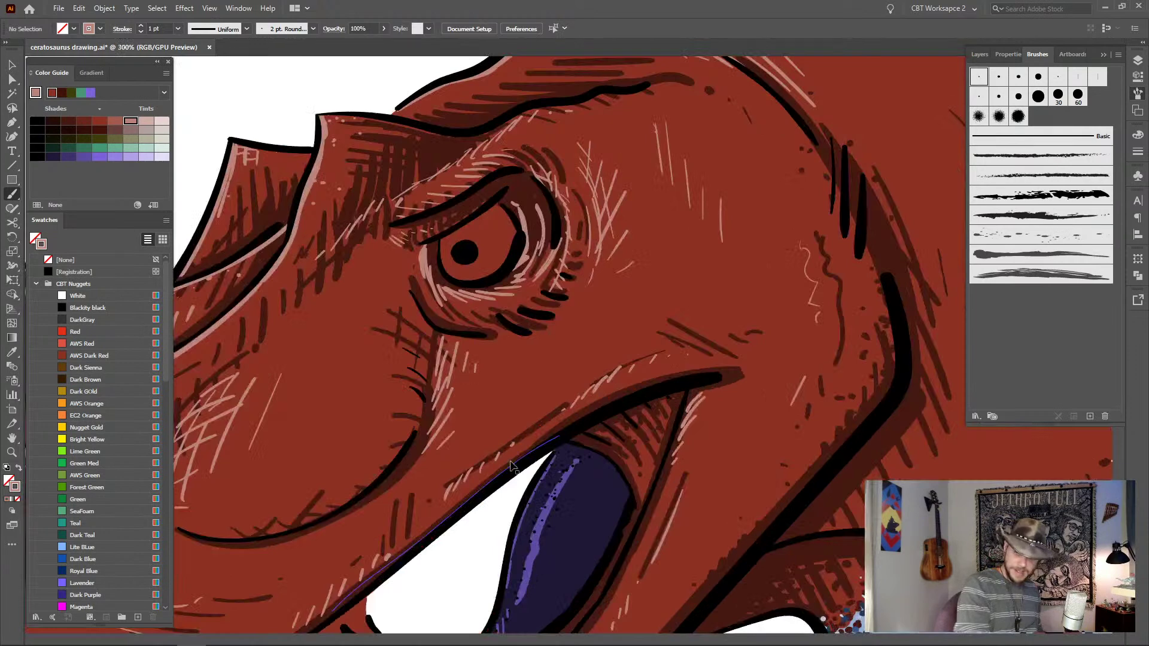
pyautogui.moveTo(641, 239); pyautogui.dragTo(664, 391)
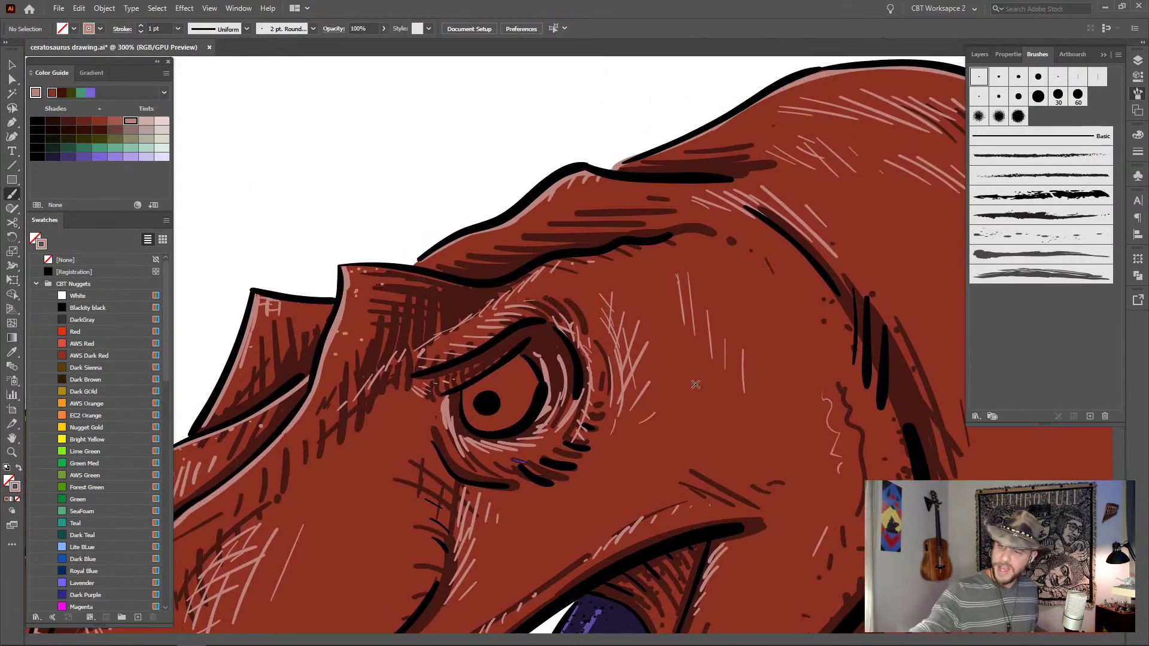
pyautogui.click(980, 54)
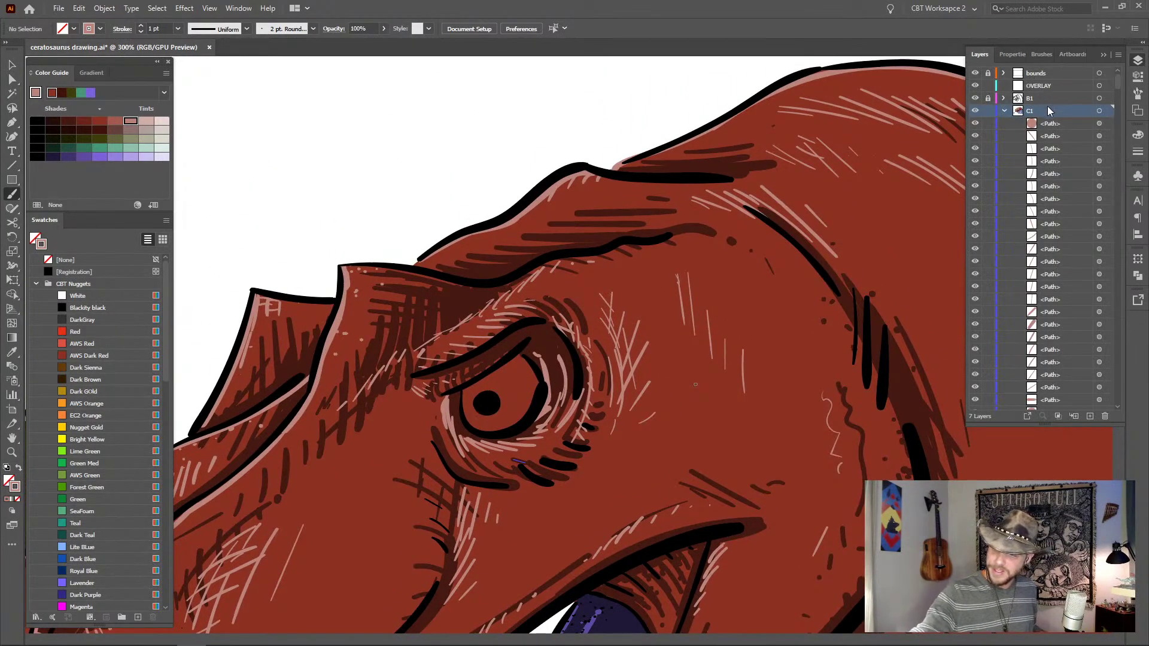
pyautogui.click(1005, 111)
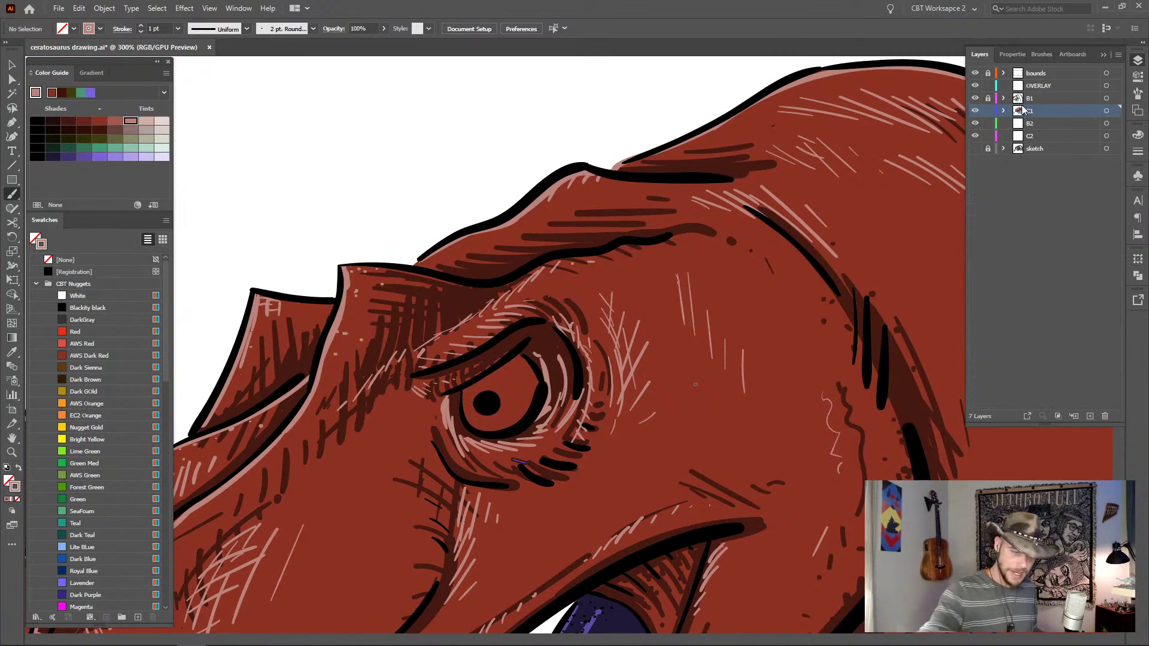
pyautogui.click(74, 297)
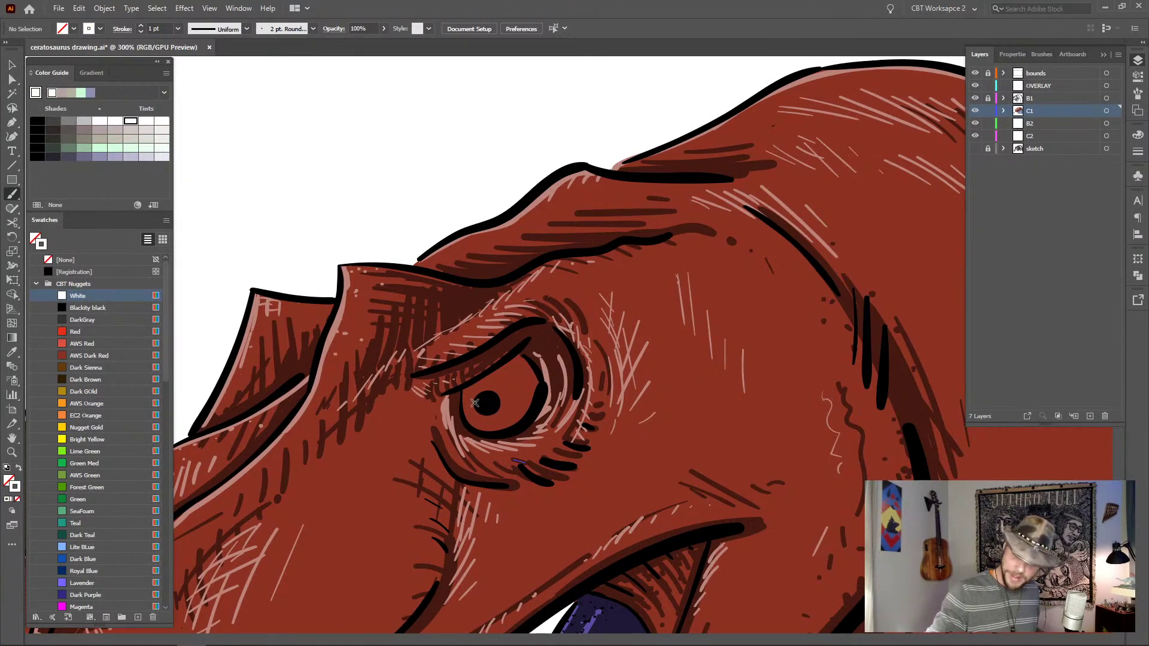
pyautogui.moveTo(469, 400)
pyautogui.mouseDown()
pyautogui.moveTo(474, 389)
pyautogui.moveTo(467, 418)
pyautogui.moveTo(487, 378)
pyautogui.moveTo(525, 357)
pyautogui.moveTo(539, 394)
pyautogui.mouseUp()
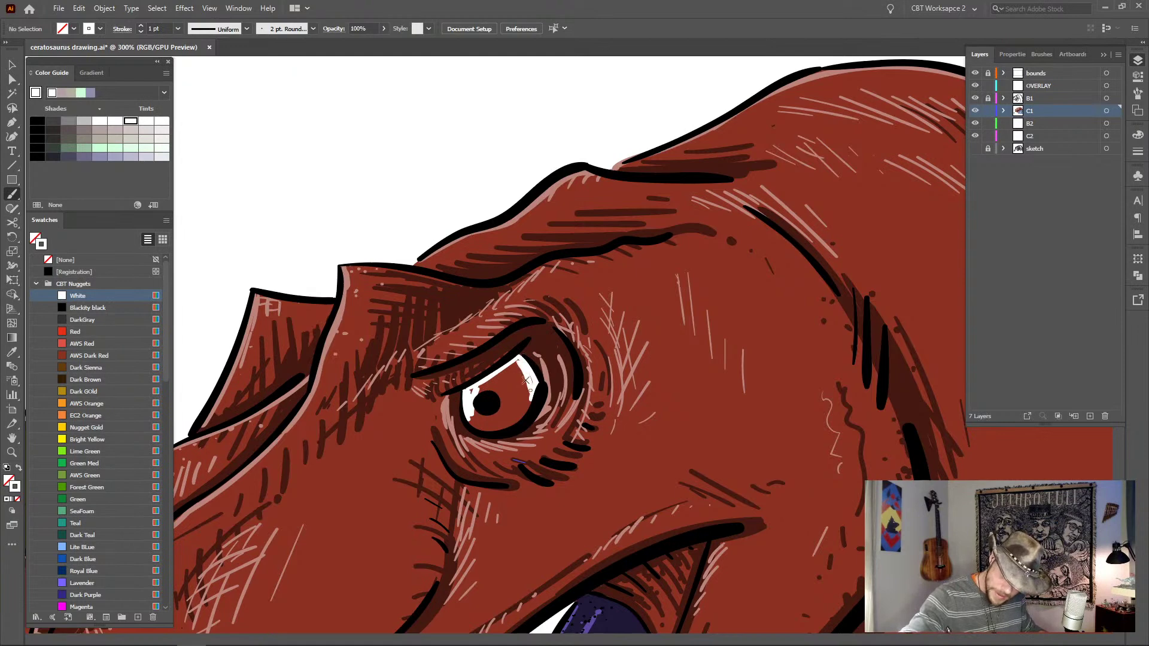
# - Fill the rest of the eyeball around the pupil with white using the 6 pt. round brush
pyautogui.click(1042, 55)
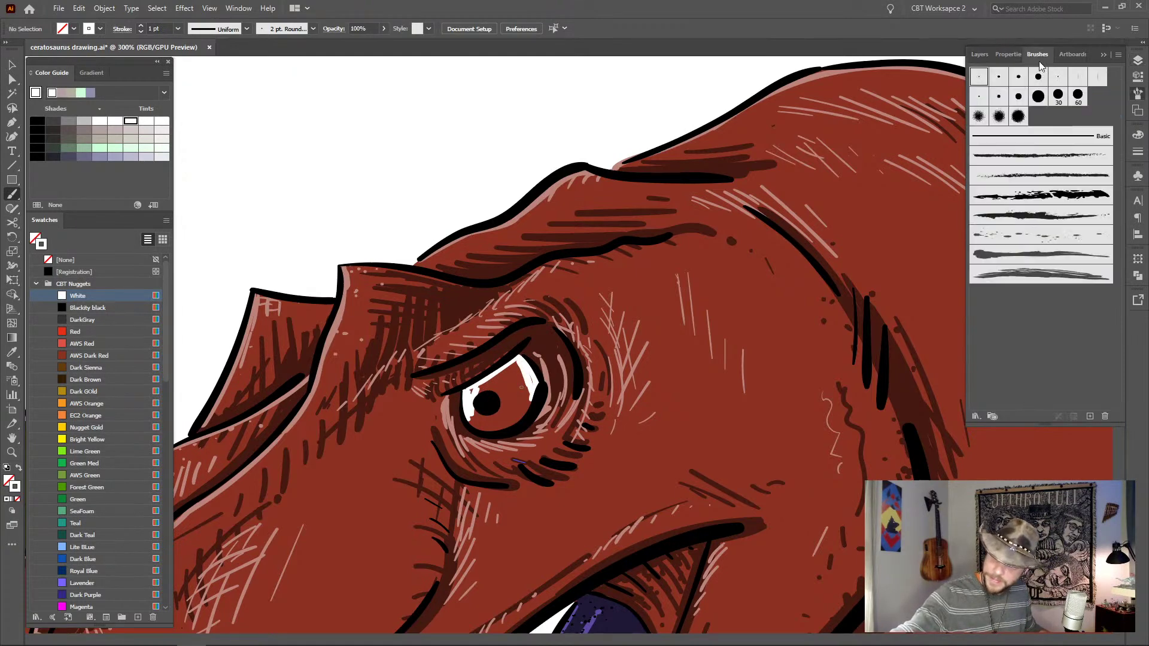
pyautogui.click(1018, 76)
pyautogui.moveTo(469, 401); pyautogui.dragTo(517, 363)
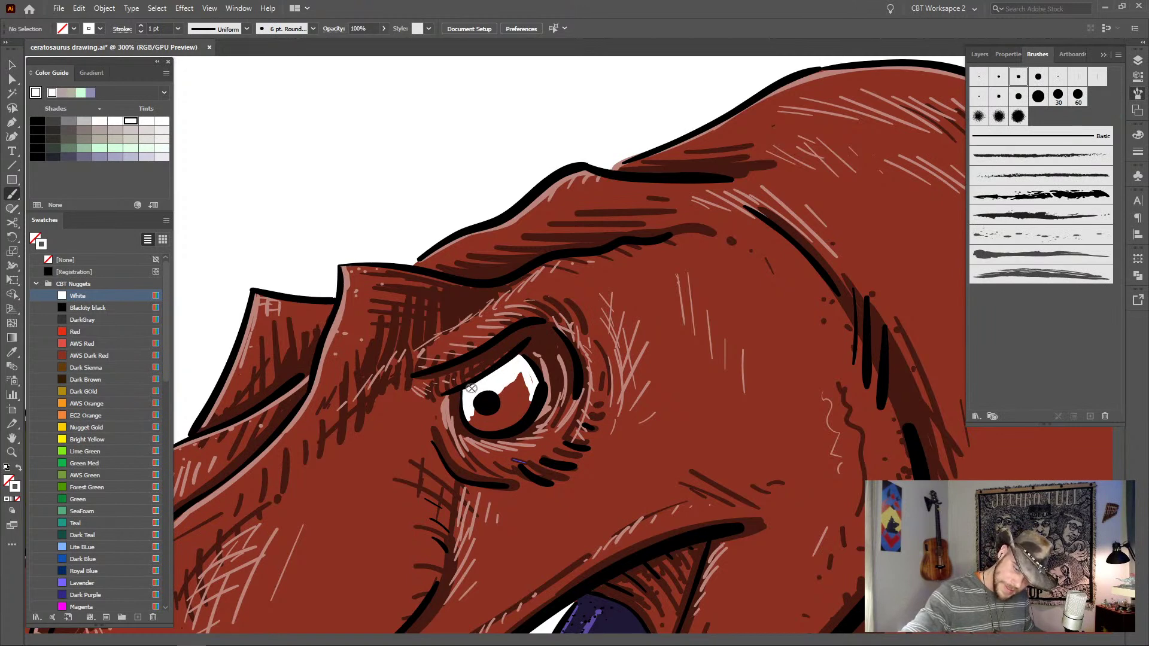
pyautogui.moveTo(469, 403)
pyautogui.mouseDown()
pyautogui.moveTo(509, 407)
pyautogui.moveTo(519, 376)
pyautogui.moveTo(531, 383)
pyautogui.moveTo(523, 414)
pyautogui.moveTo(496, 427)
pyautogui.moveTo(528, 398)
pyautogui.moveTo(536, 411)
pyautogui.moveTo(551, 389)
pyautogui.mouseUp()
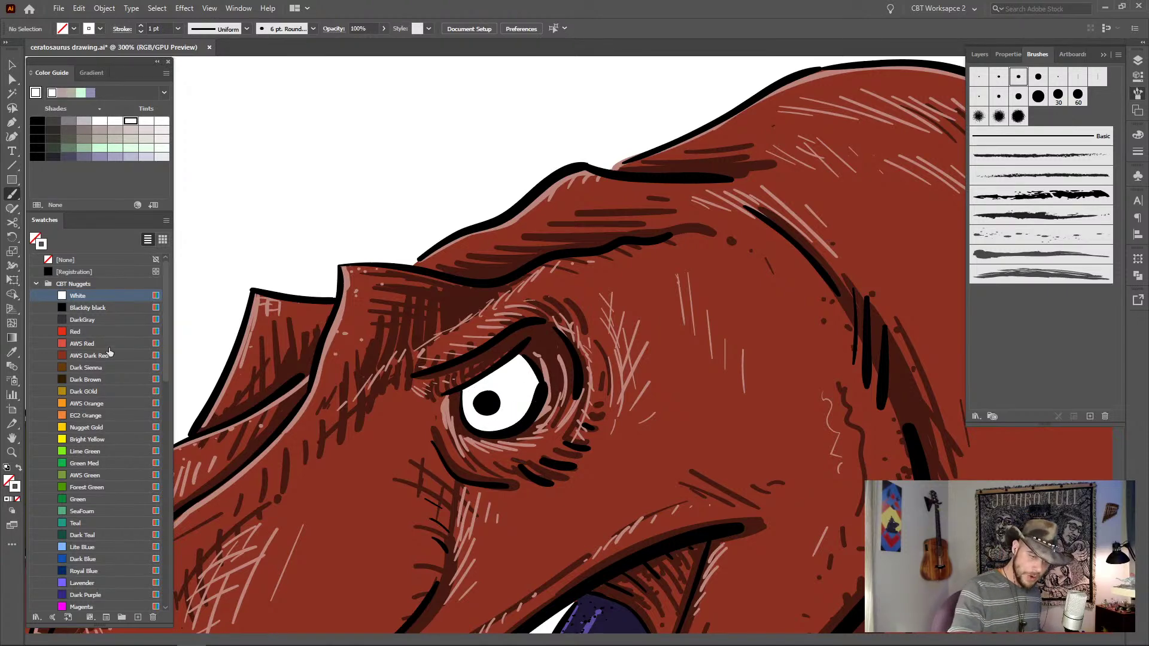
# - Shade the eyeball's rim in light grey with the 4 pt. round brush and hatch finer 2 pt. strokes under the eyelid
pyautogui.click(85, 121)
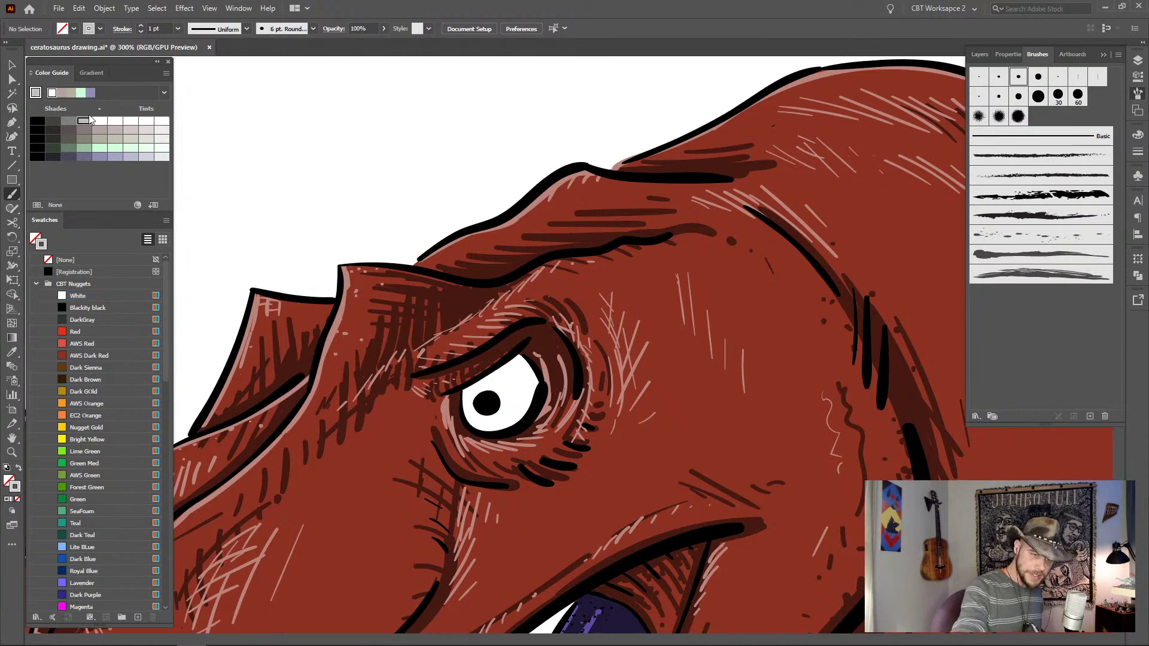
pyautogui.click(1000, 76)
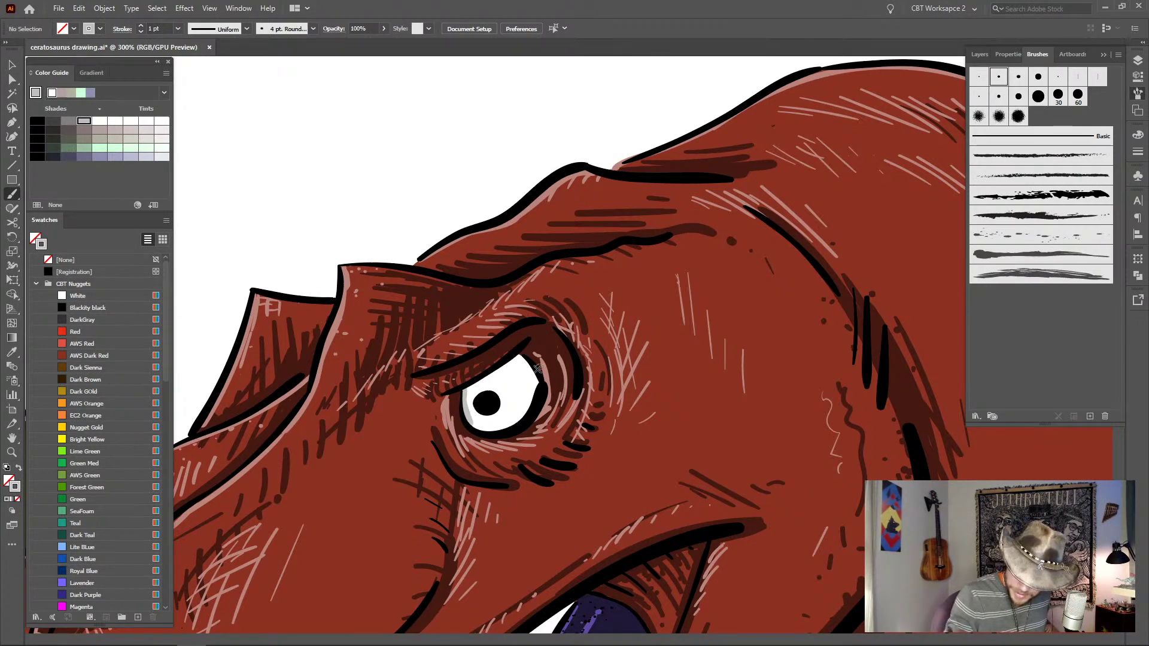
pyautogui.moveTo(519, 358)
pyautogui.mouseDown()
pyautogui.moveTo(524, 420)
pyautogui.moveTo(506, 433)
pyautogui.moveTo(472, 425)
pyautogui.moveTo(504, 432)
pyautogui.moveTo(531, 396)
pyautogui.mouseUp()
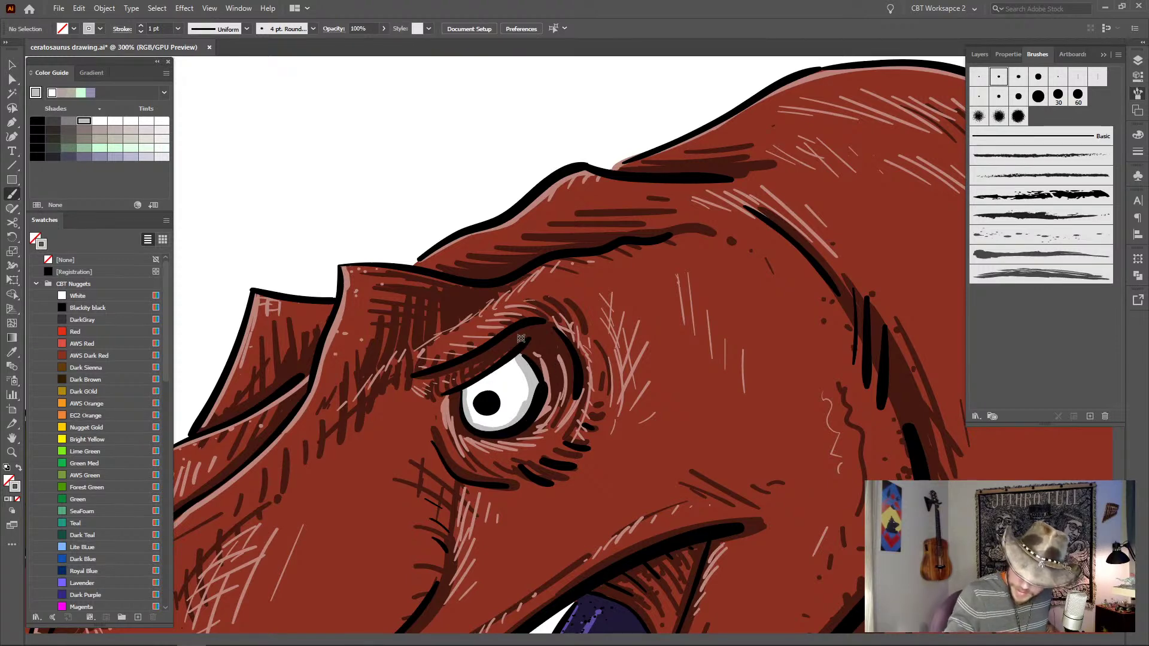
pyautogui.press('[')
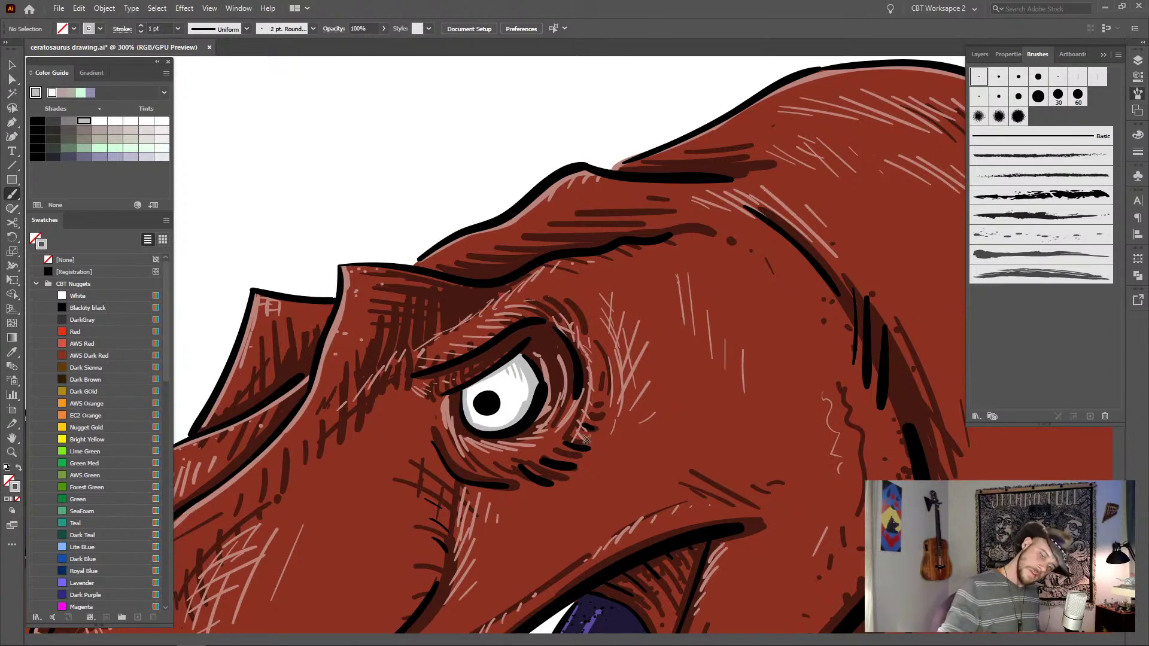
# - Unlock layer B1 and paint a small white highlight in the pupil on it
pyautogui.scroll(-2, 586, 440)
pyautogui.hscroll(-5, 586, 440)
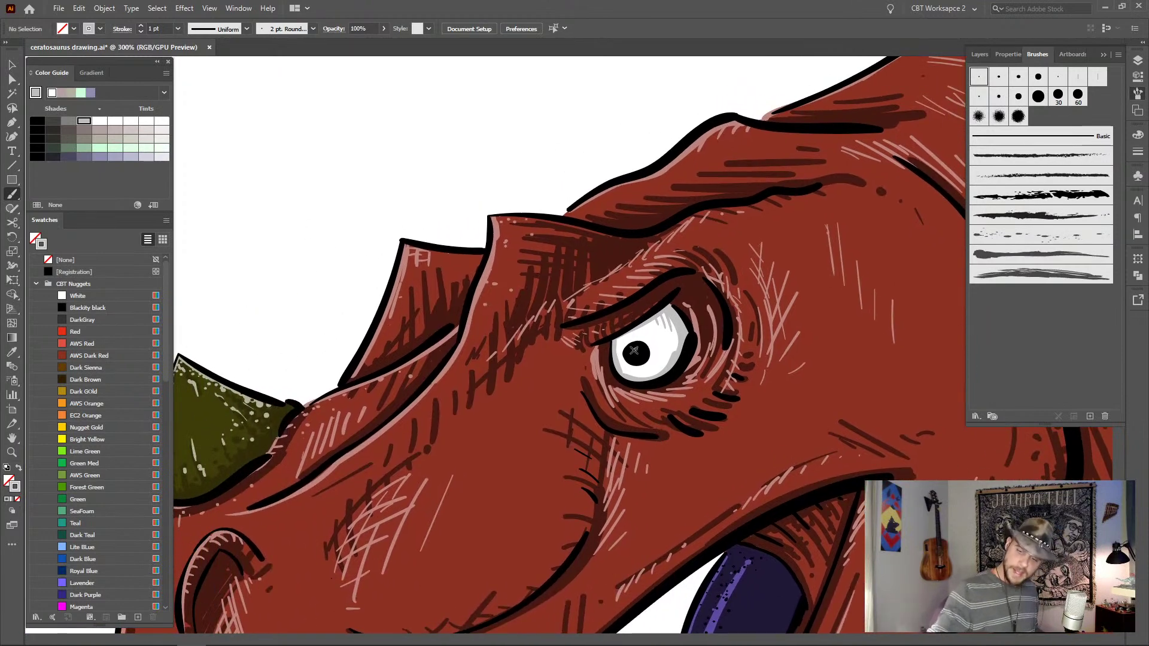
pyautogui.click(980, 54)
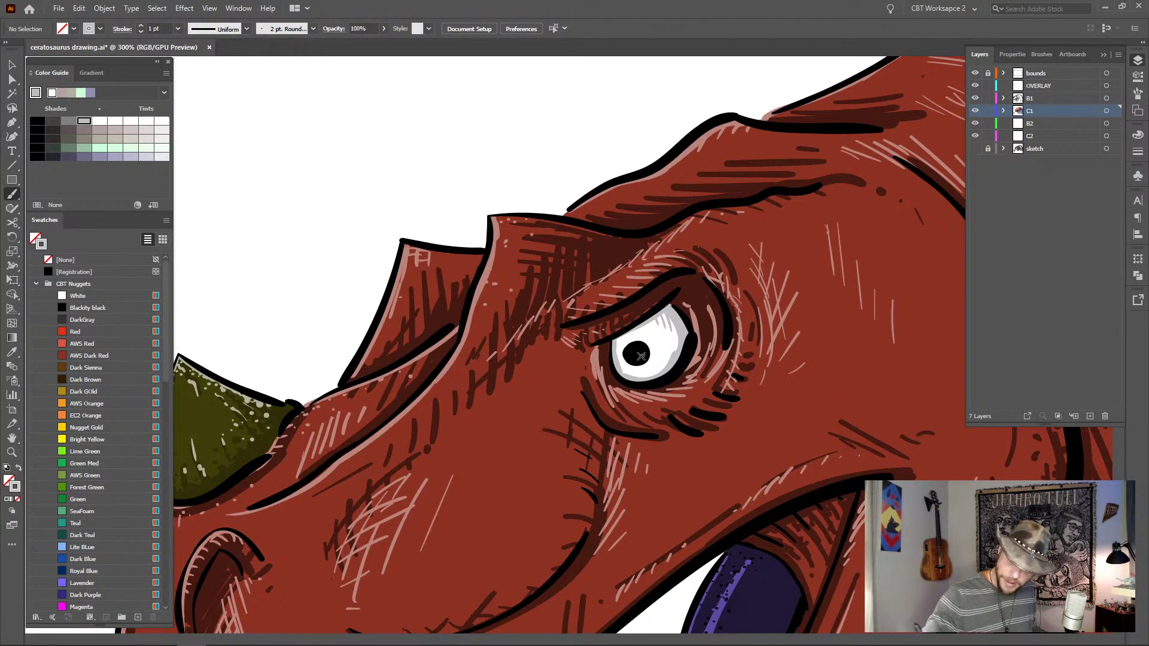
pyautogui.click(1031, 99)
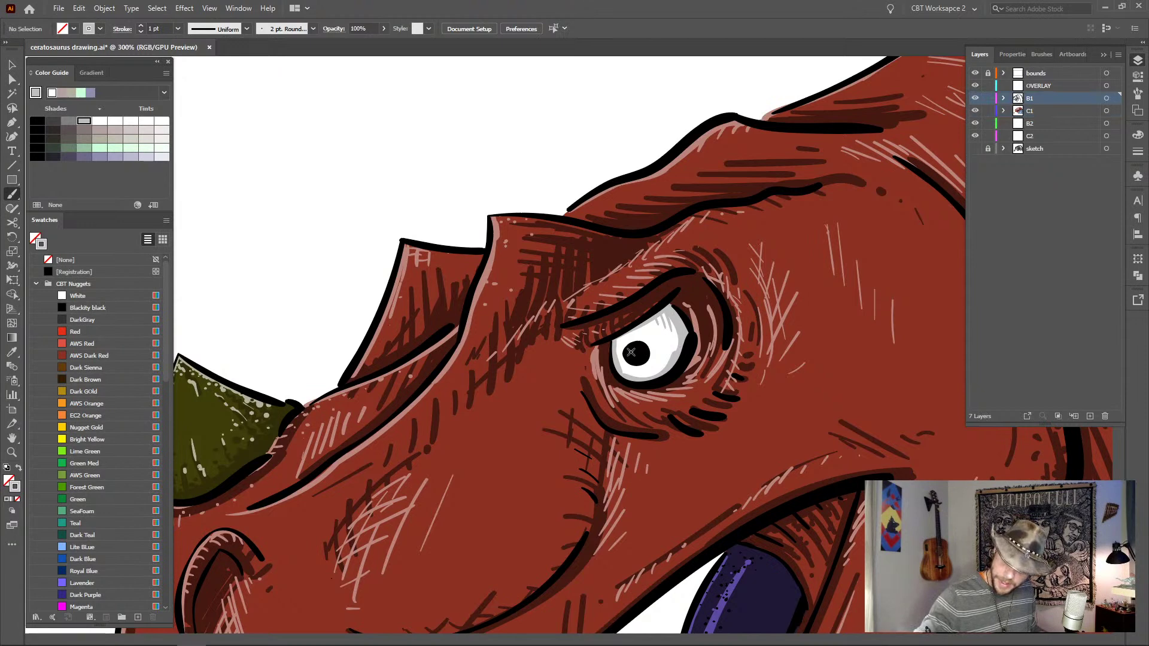
pyautogui.click(89, 294)
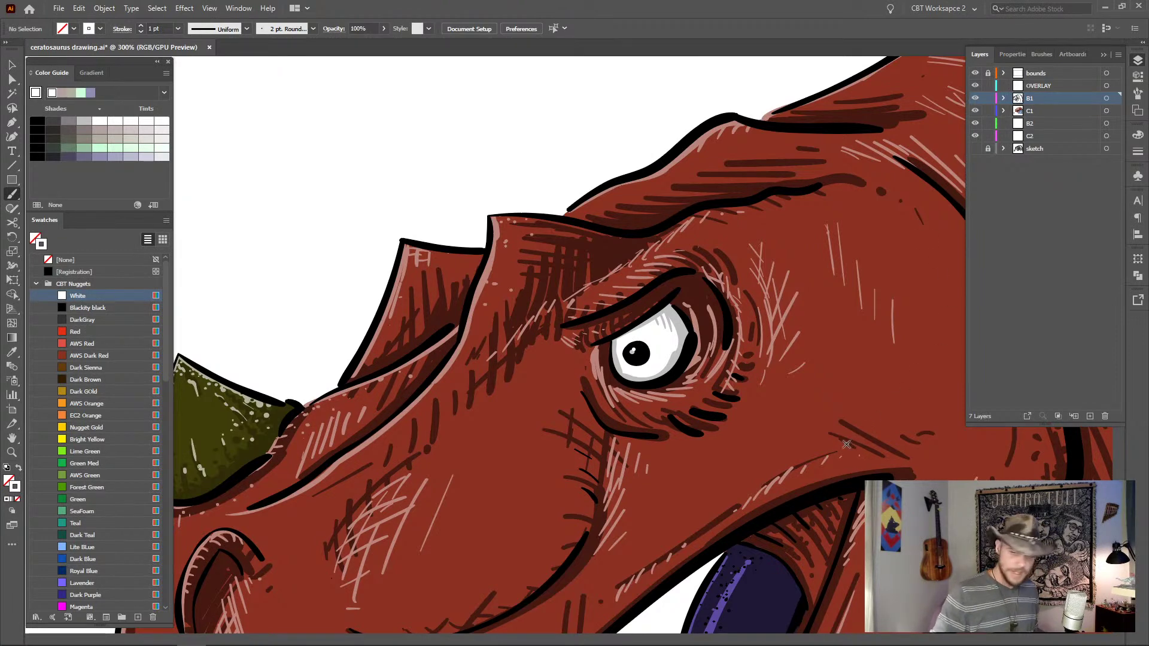
# - Lock layer B1 and paint the frontmost upper teeth white on layer C1 with the 5 pt. fixed brush, undoing stray strokes
pyautogui.moveTo(592, 489); pyautogui.dragTo(596, 447)
pyautogui.moveTo(856, 503); pyautogui.dragTo(740, 392)
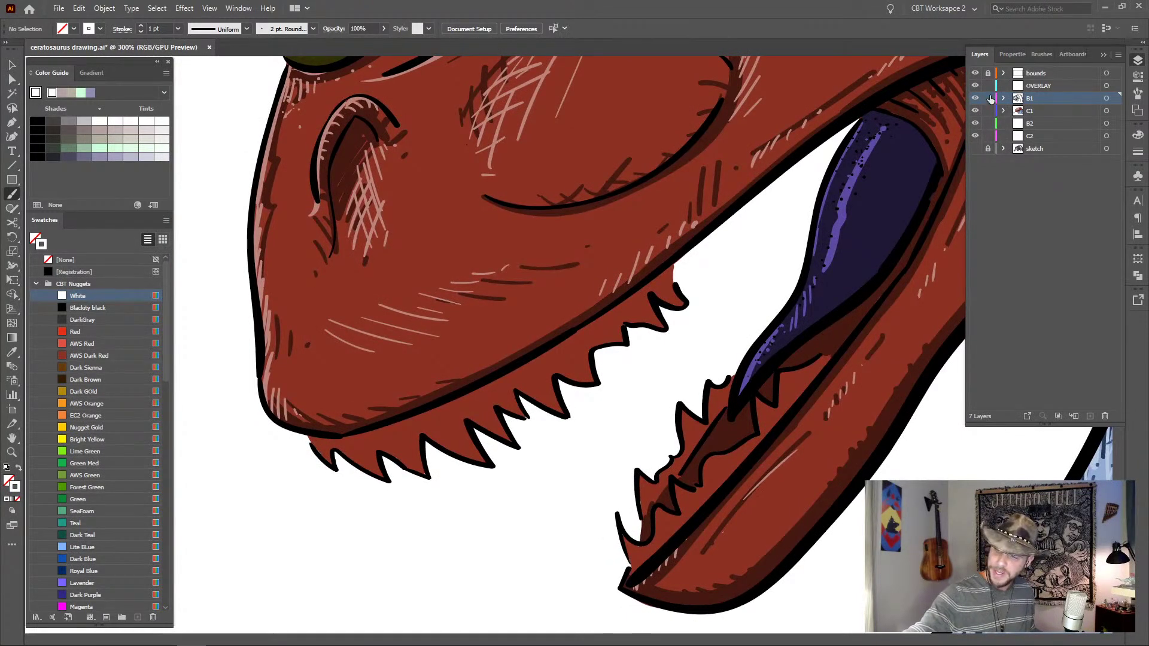
pyautogui.click(1051, 112)
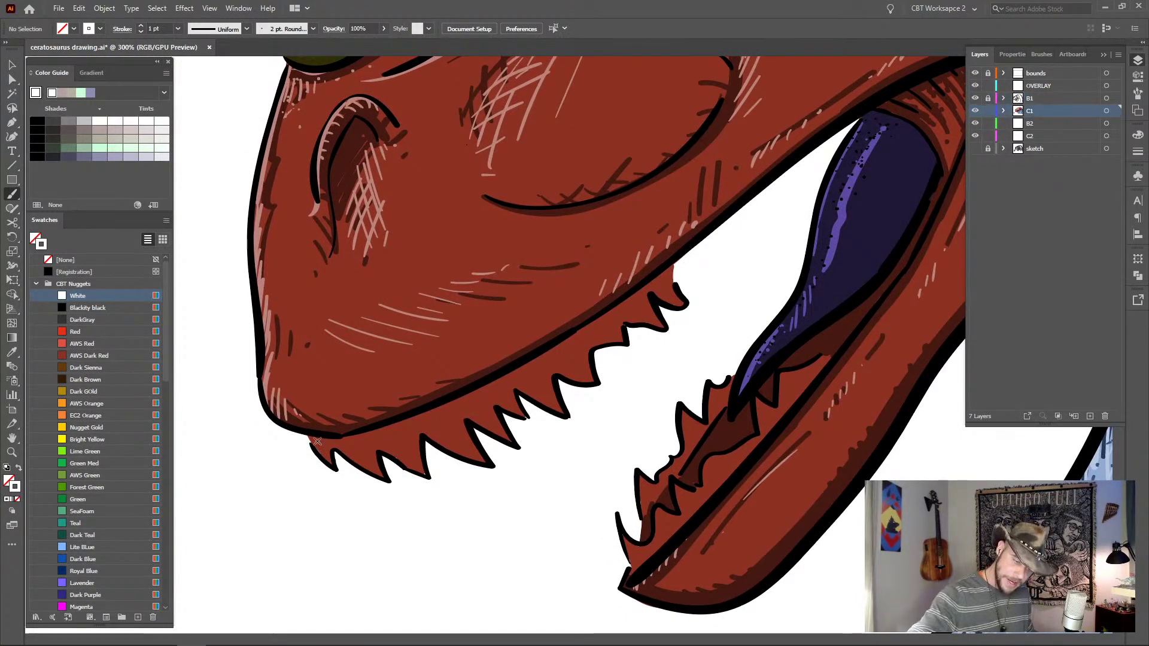
pyautogui.click(1042, 54)
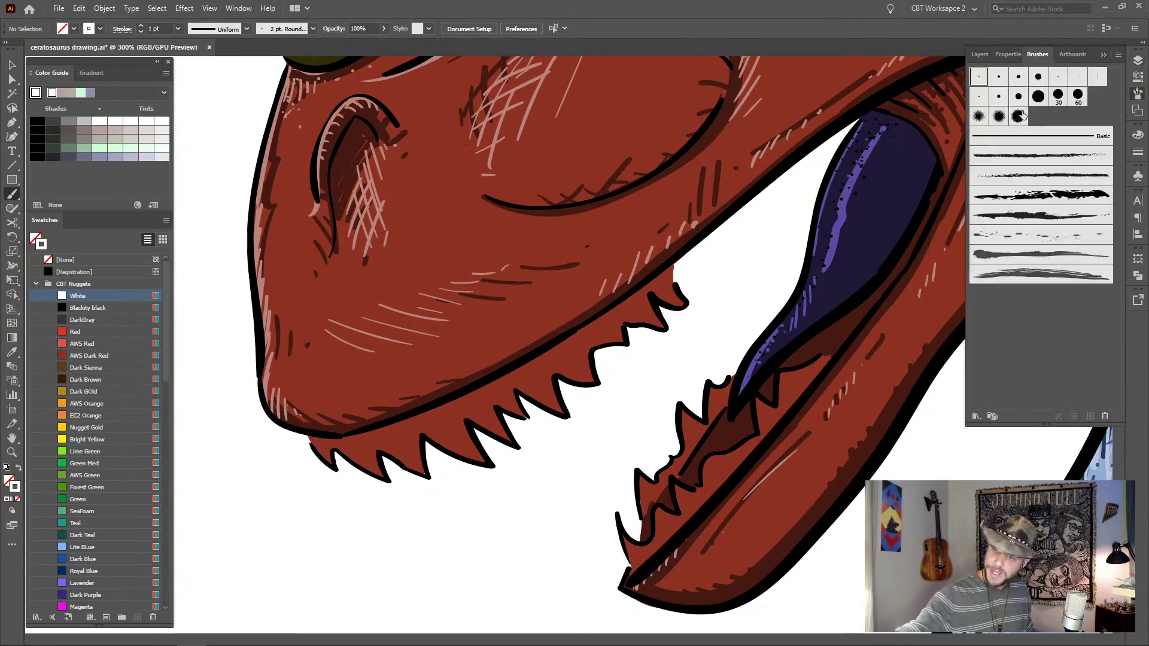
pyautogui.click(999, 97)
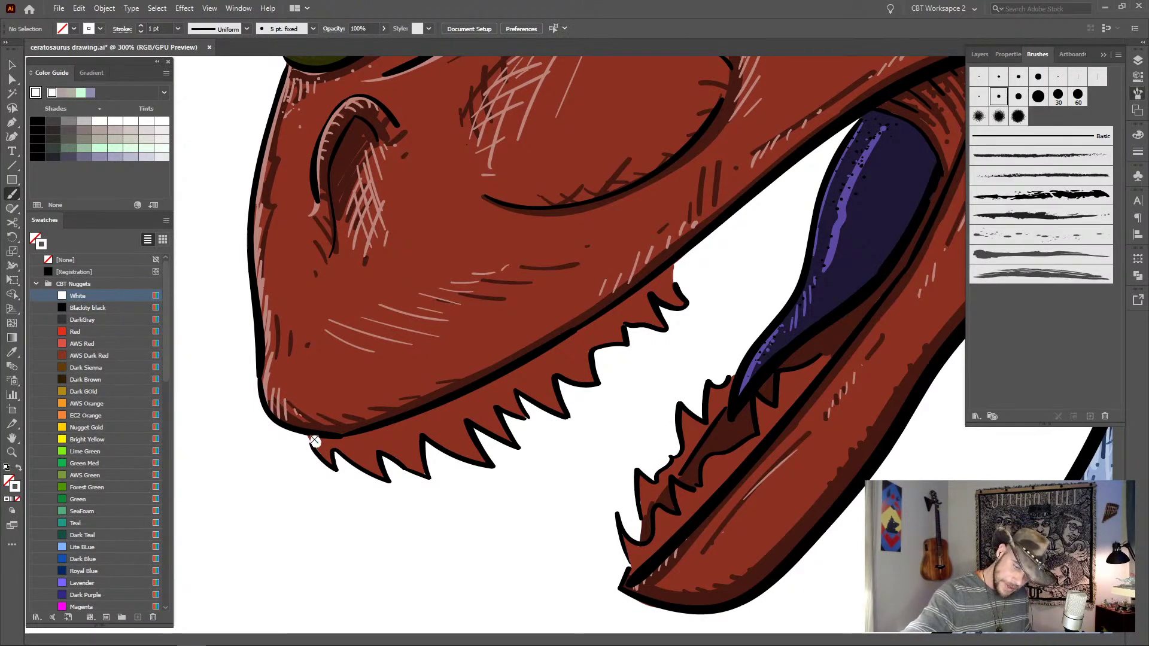
pyautogui.moveTo(324, 457)
pyautogui.mouseDown()
pyautogui.moveTo(381, 476)
pyautogui.moveTo(362, 455)
pyautogui.moveTo(372, 450)
pyautogui.moveTo(365, 422)
pyautogui.moveTo(399, 453)
pyautogui.moveTo(342, 441)
pyautogui.moveTo(427, 413)
pyautogui.mouseUp()
pyautogui.hotkey('ctrl', 'z')
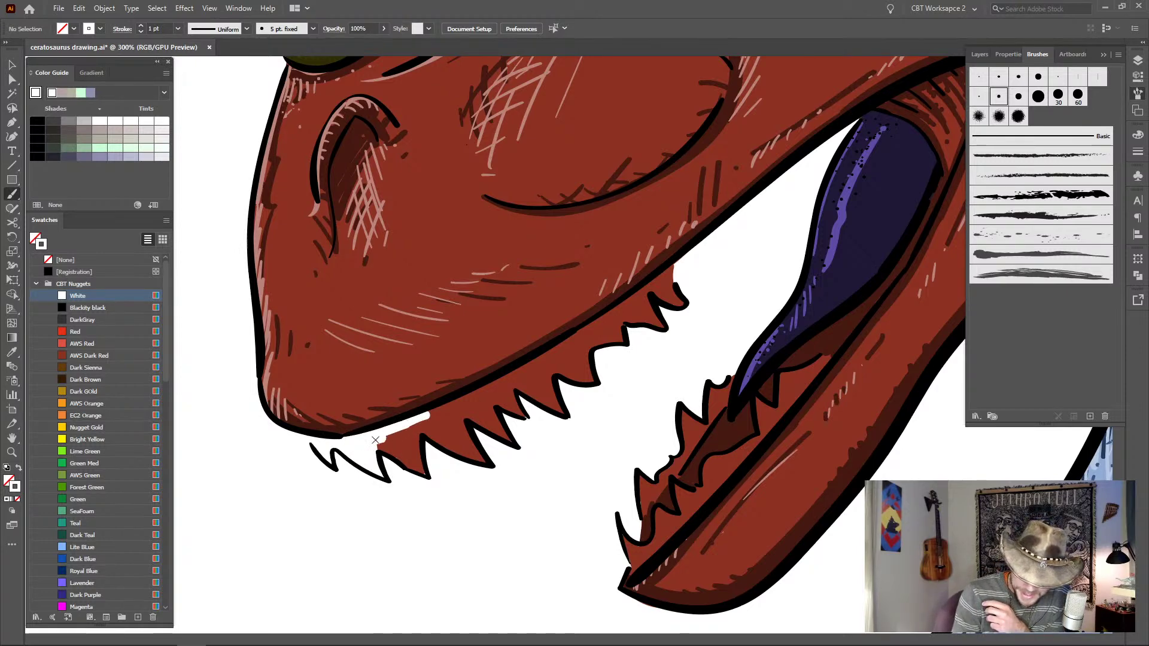
# - Continue filling the upper teeth with white up to the middle of the row, undoing strokes that stray
pyautogui.moveTo(366, 444)
pyautogui.mouseDown()
pyautogui.moveTo(392, 441)
pyautogui.moveTo(389, 431)
pyautogui.moveTo(388, 452)
pyautogui.moveTo(422, 472)
pyautogui.mouseUp()
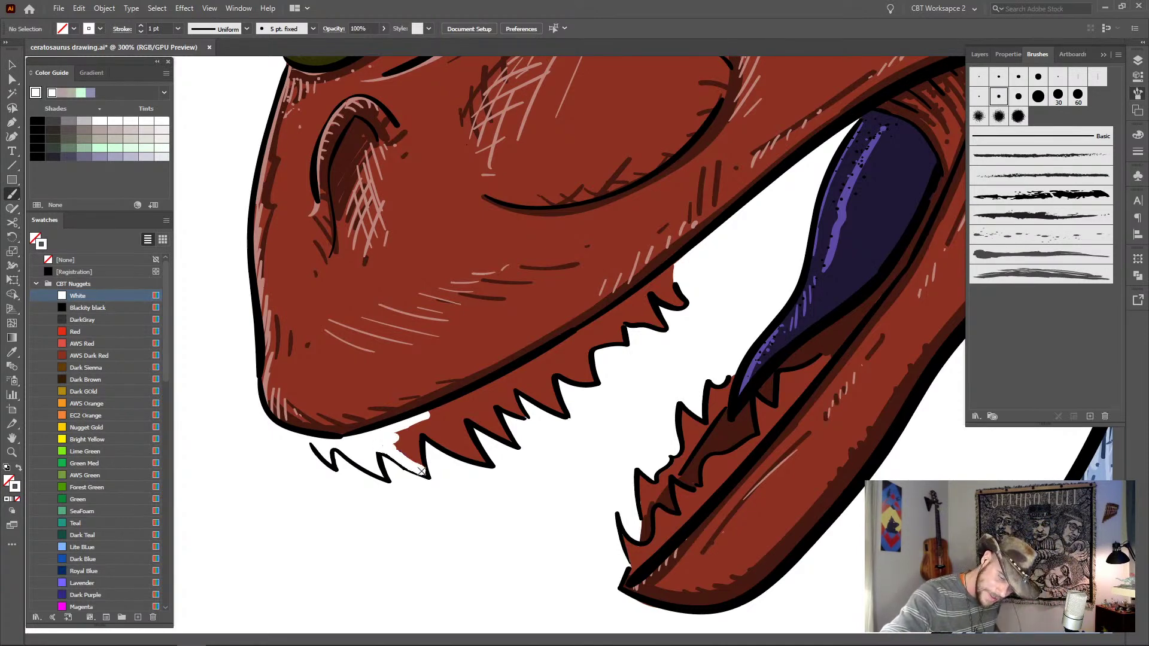
pyautogui.hotkey('ctrl', 'z')
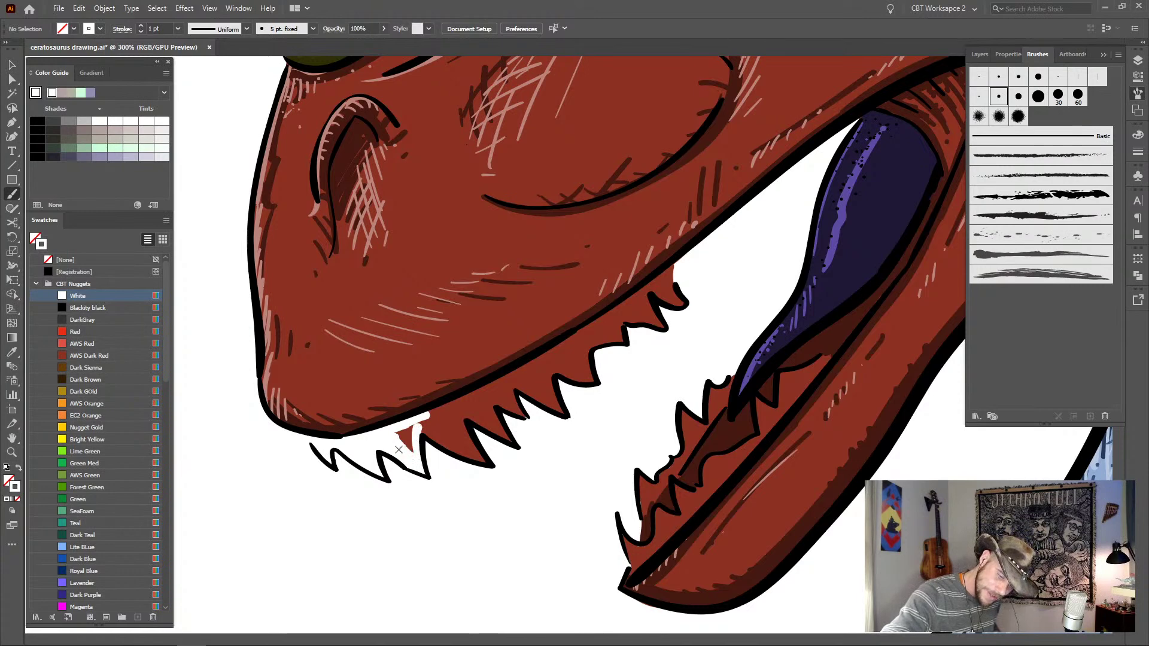
pyautogui.moveTo(412, 443)
pyautogui.mouseDown()
pyautogui.moveTo(484, 461)
pyautogui.moveTo(461, 412)
pyautogui.moveTo(443, 441)
pyautogui.moveTo(459, 449)
pyautogui.moveTo(446, 430)
pyautogui.moveTo(456, 434)
pyautogui.moveTo(456, 413)
pyautogui.moveTo(477, 414)
pyautogui.moveTo(457, 423)
pyautogui.moveTo(457, 412)
pyautogui.moveTo(432, 414)
pyautogui.moveTo(480, 394)
pyautogui.moveTo(454, 404)
pyautogui.moveTo(482, 398)
pyautogui.moveTo(468, 414)
pyautogui.moveTo(508, 439)
pyautogui.moveTo(489, 399)
pyautogui.moveTo(499, 429)
pyautogui.moveTo(469, 408)
pyautogui.moveTo(496, 398)
pyautogui.moveTo(521, 413)
pyautogui.moveTo(515, 371)
pyautogui.mouseUp()
pyautogui.hotkey('ctrl', 'z')
pyautogui.hotkey('ctrl', 'z')
pyautogui.hotkey('ctrl', 'z')
pyautogui.hotkey('ctrl', 'z')
pyautogui.hotkey('ctrl', 'z')
pyautogui.hotkey('ctrl', 'z')
# - Paint the upper teeth white from mid-row toward the back with the 2.5 pt. fixed brush, undoing stray strokes
pyautogui.press('[')
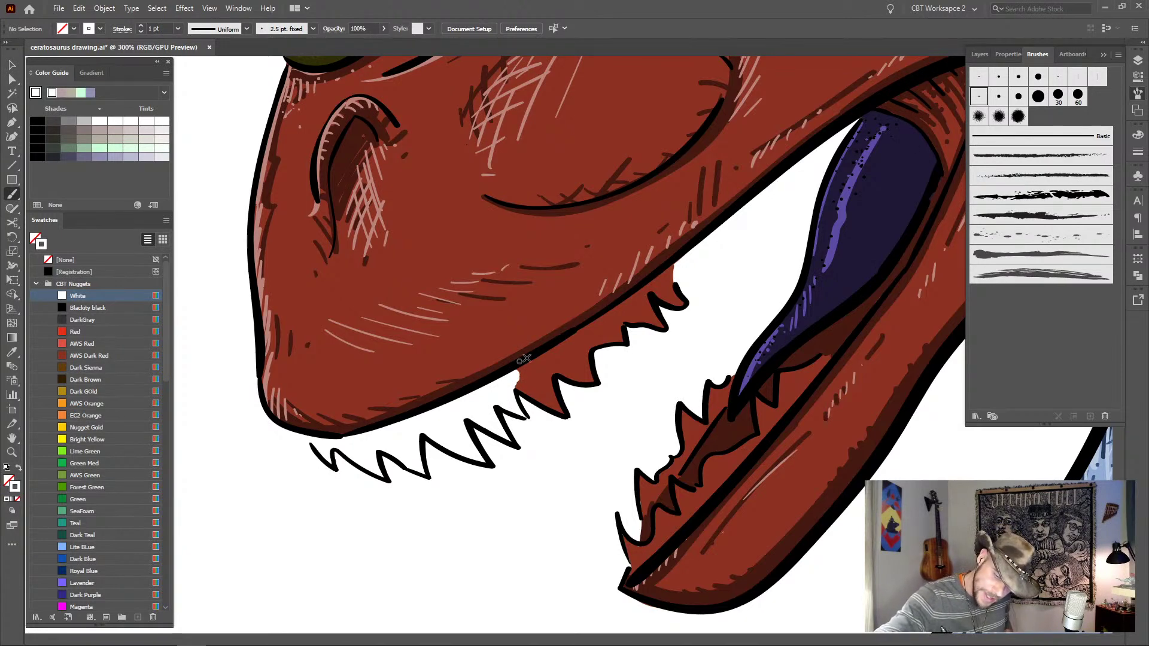
pyautogui.moveTo(521, 389)
pyautogui.mouseDown()
pyautogui.moveTo(555, 404)
pyautogui.moveTo(551, 373)
pyautogui.moveTo(560, 409)
pyautogui.moveTo(533, 379)
pyautogui.moveTo(546, 370)
pyautogui.moveTo(517, 372)
pyautogui.moveTo(551, 361)
pyautogui.moveTo(531, 380)
pyautogui.moveTo(546, 378)
pyautogui.moveTo(556, 352)
pyautogui.moveTo(543, 356)
pyautogui.moveTo(602, 321)
pyautogui.mouseUp()
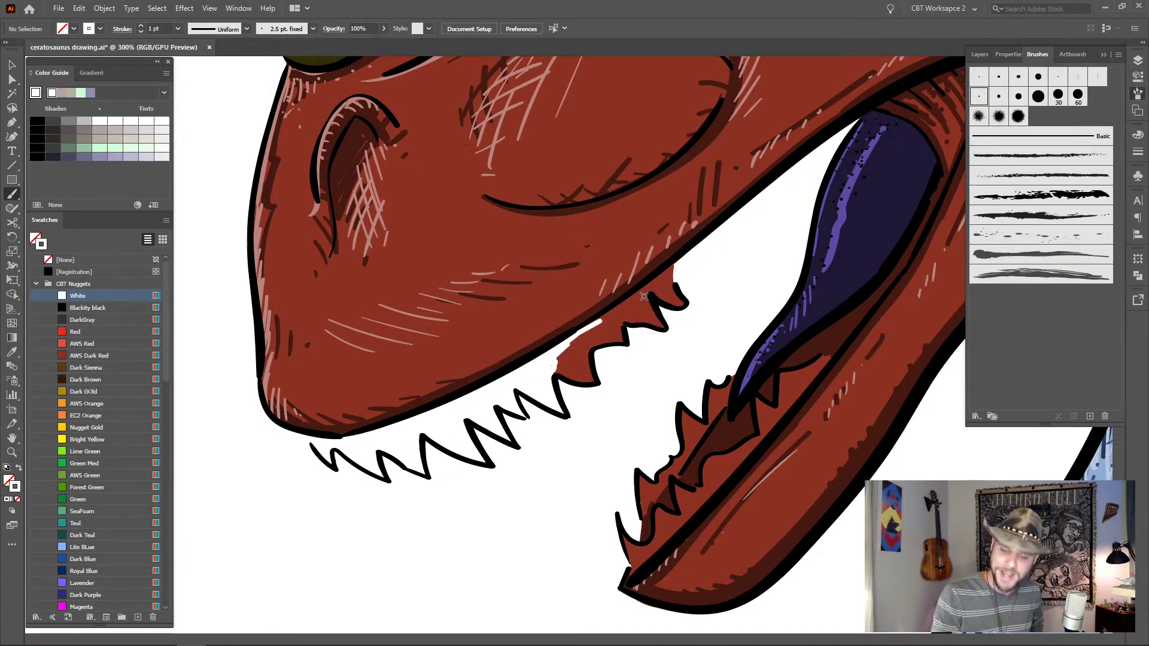
pyautogui.moveTo(553, 365)
pyautogui.mouseDown()
pyautogui.moveTo(580, 383)
pyautogui.moveTo(576, 367)
pyautogui.moveTo(556, 361)
pyautogui.moveTo(578, 370)
pyautogui.moveTo(569, 363)
pyautogui.moveTo(584, 348)
pyautogui.moveTo(591, 362)
pyautogui.mouseUp()
pyautogui.hotkey('ctrl', 'z')
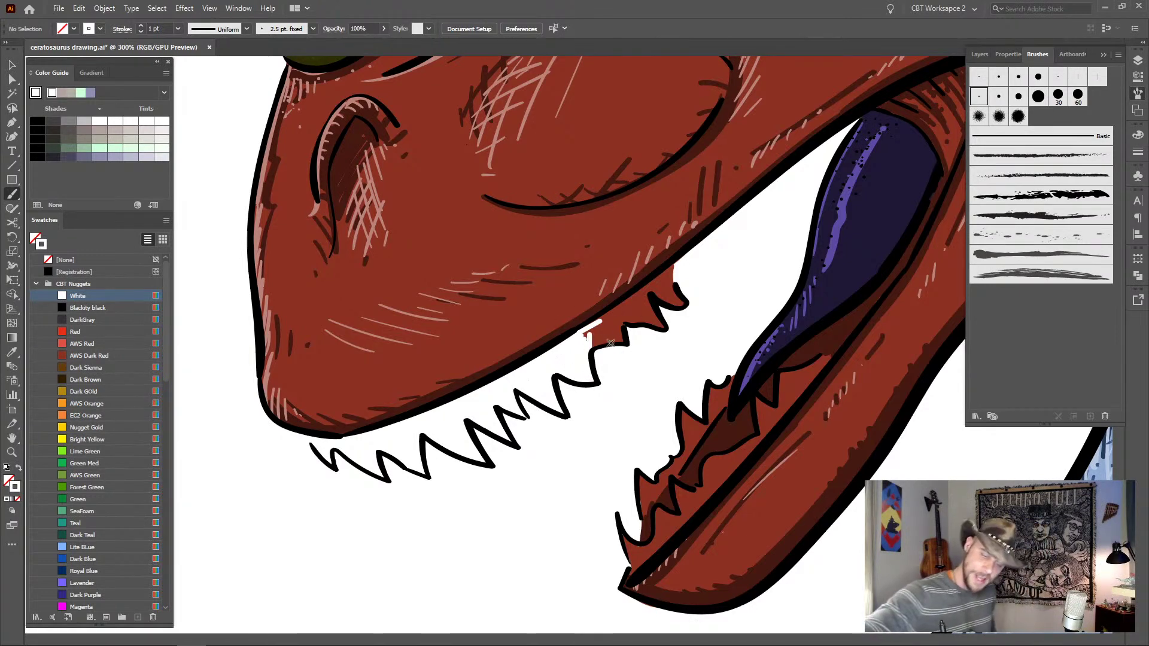
# - Fill the rearmost upper teeth with white up to the jaw line using the 5 pt. fixed brush, undoing stray strokes
pyautogui.click(998, 96)
pyautogui.moveTo(589, 339)
pyautogui.mouseDown()
pyautogui.moveTo(610, 324)
pyautogui.moveTo(592, 344)
pyautogui.moveTo(622, 339)
pyautogui.moveTo(639, 296)
pyautogui.moveTo(613, 322)
pyautogui.moveTo(658, 325)
pyautogui.moveTo(646, 291)
pyautogui.moveTo(632, 320)
pyautogui.moveTo(658, 319)
pyautogui.moveTo(620, 317)
pyautogui.mouseUp()
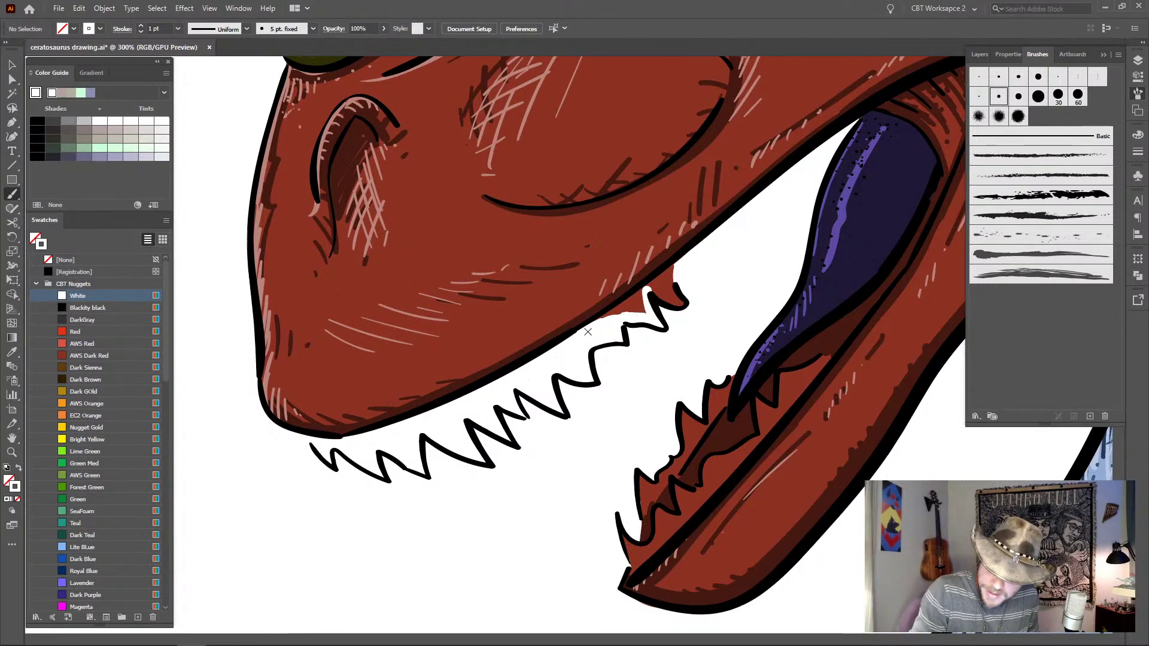
pyautogui.moveTo(615, 313)
pyautogui.mouseDown()
pyautogui.moveTo(649, 287)
pyautogui.moveTo(636, 305)
pyautogui.moveTo(648, 315)
pyautogui.moveTo(669, 266)
pyautogui.mouseUp()
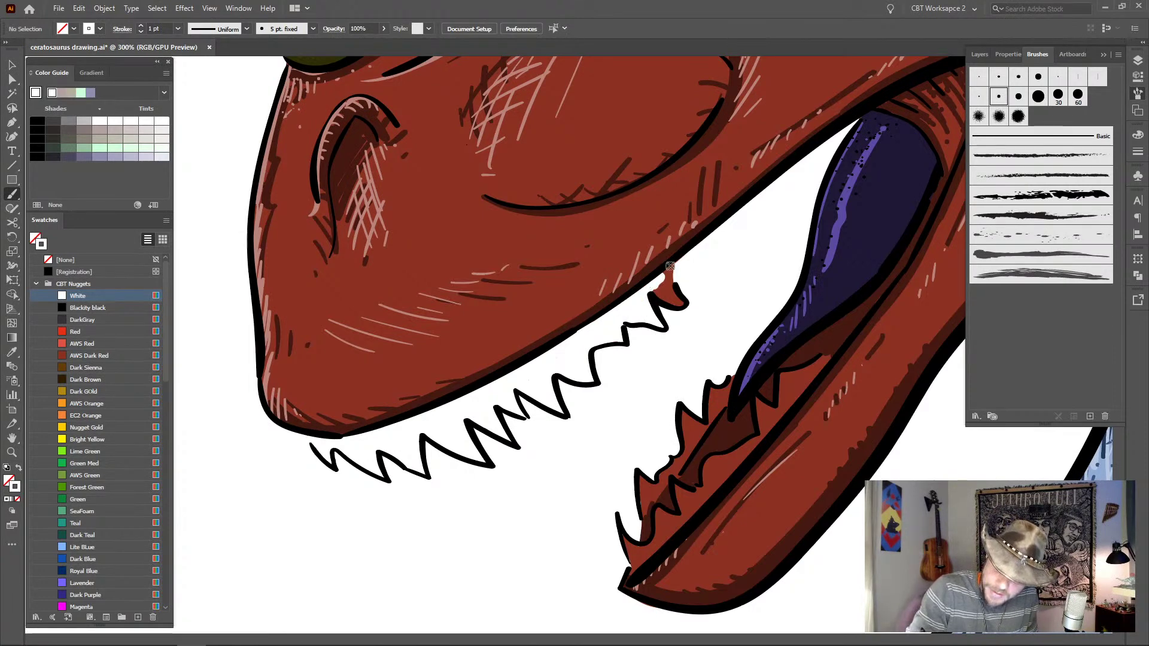
pyautogui.hotkey('ctrl', 'z')
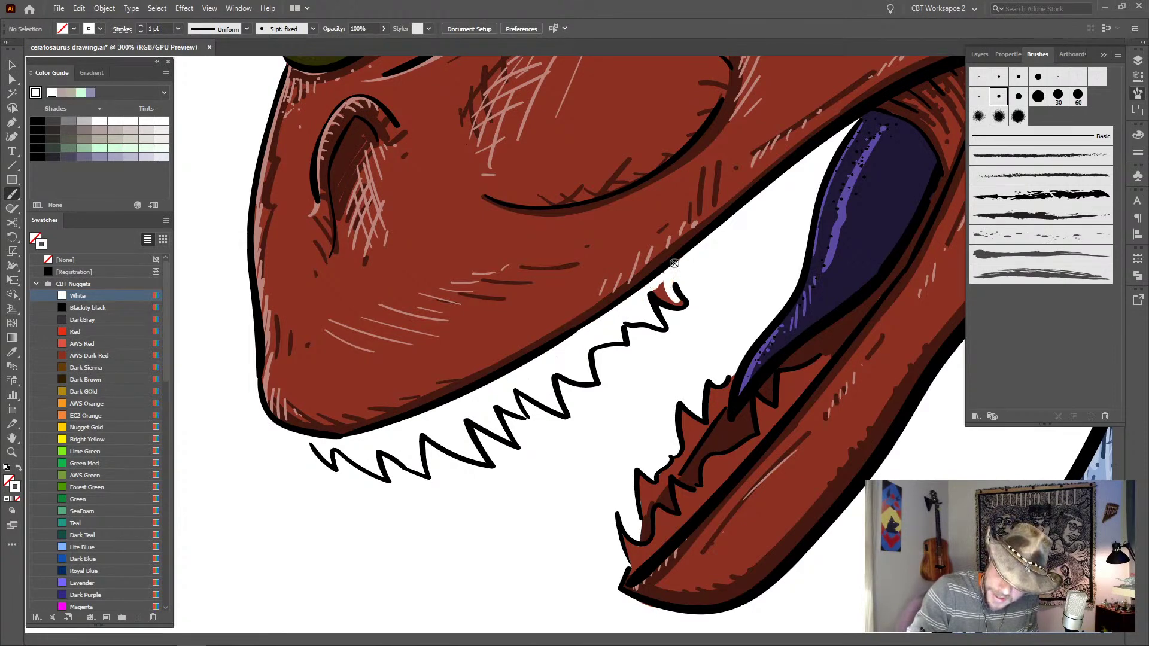
pyautogui.moveTo(673, 290)
pyautogui.mouseDown()
pyautogui.moveTo(664, 272)
pyautogui.moveTo(670, 299)
pyautogui.mouseUp()
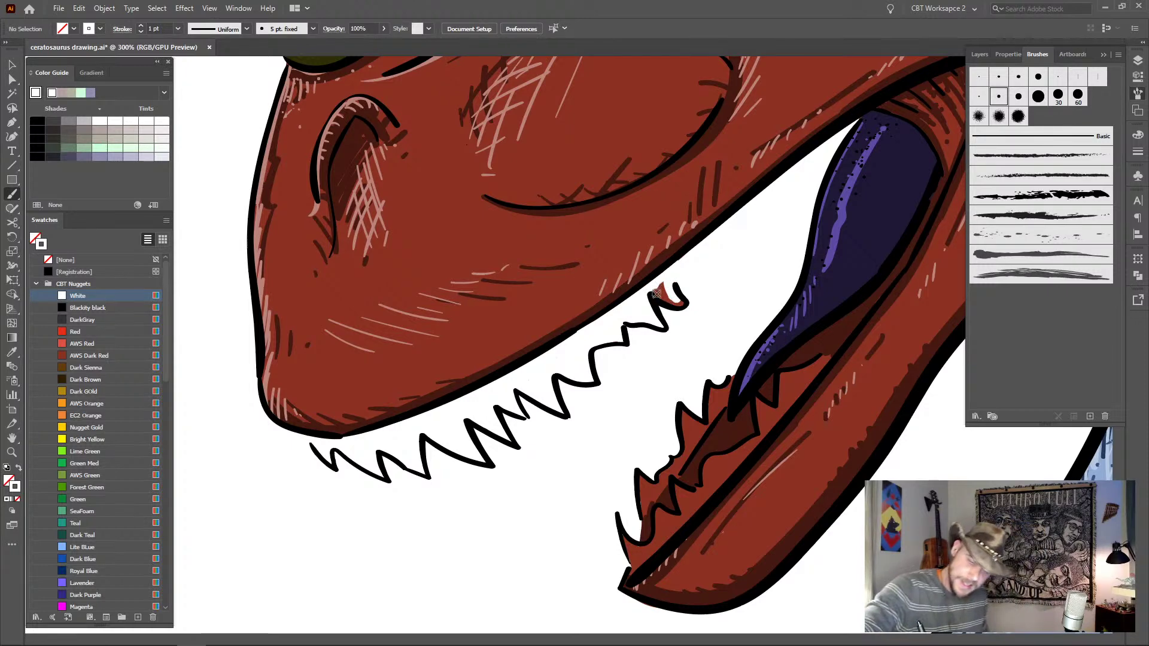
pyautogui.hotkey('ctrl', 'z')
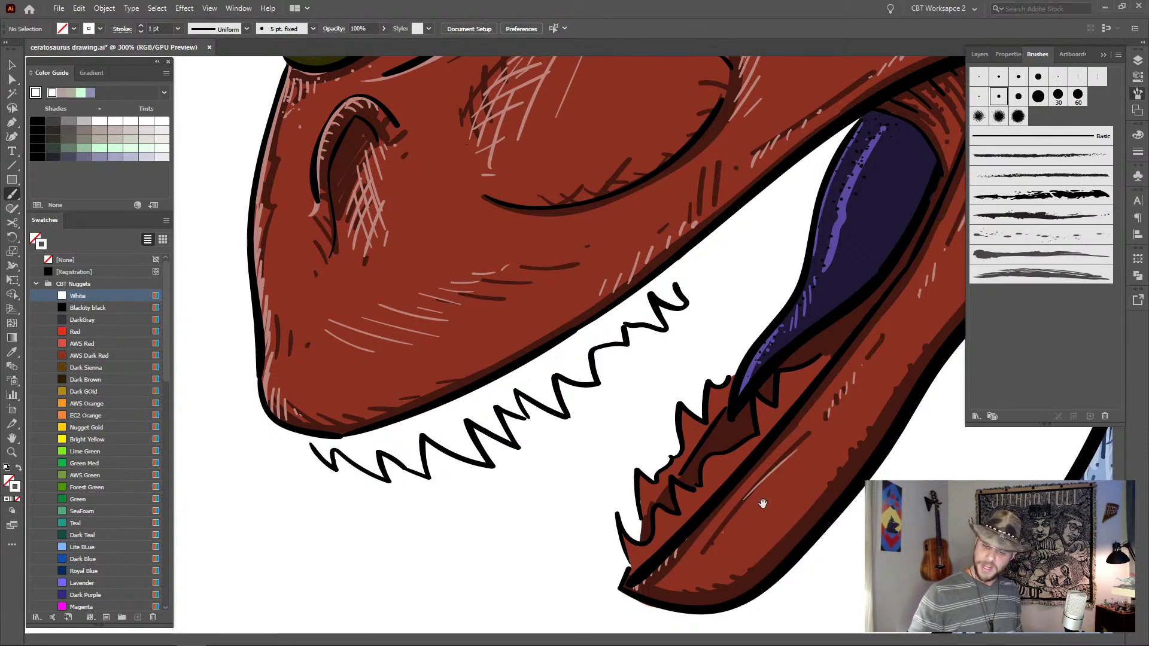
# - Paint the near row of lower teeth white along the jaw edge, from the front tip to the back, undoing stray strokes
pyautogui.moveTo(761, 502); pyautogui.dragTo(710, 406)
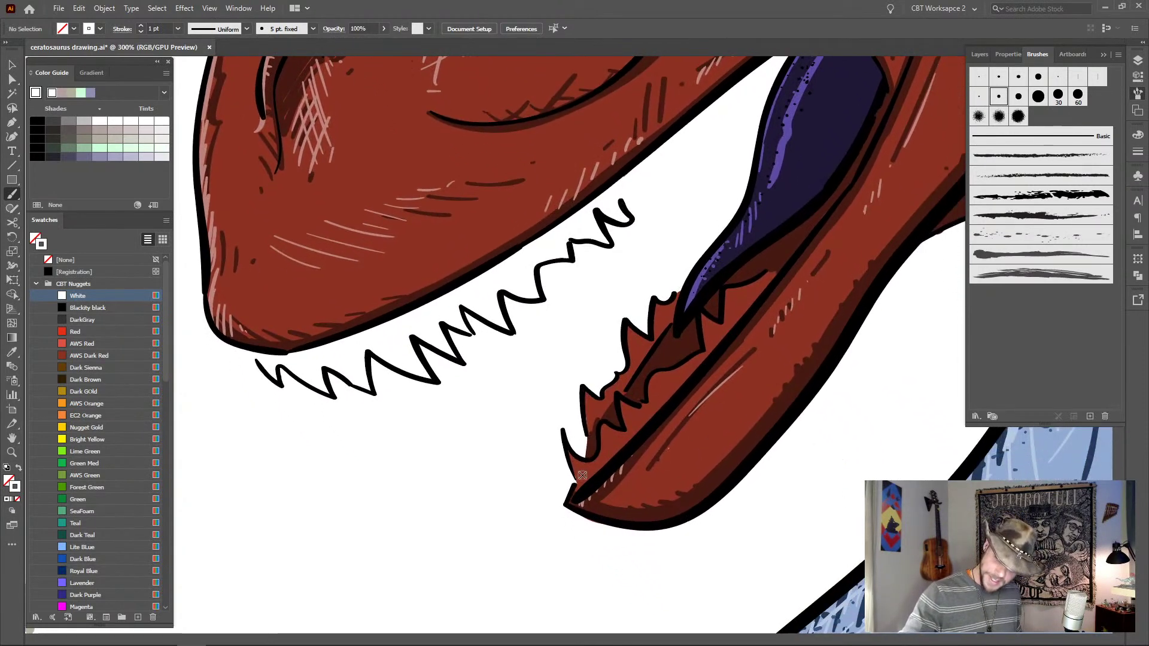
pyautogui.moveTo(569, 455)
pyautogui.mouseDown()
pyautogui.moveTo(581, 481)
pyautogui.moveTo(578, 462)
pyautogui.moveTo(600, 460)
pyautogui.moveTo(607, 426)
pyautogui.moveTo(638, 439)
pyautogui.moveTo(643, 423)
pyautogui.moveTo(612, 455)
pyautogui.mouseUp()
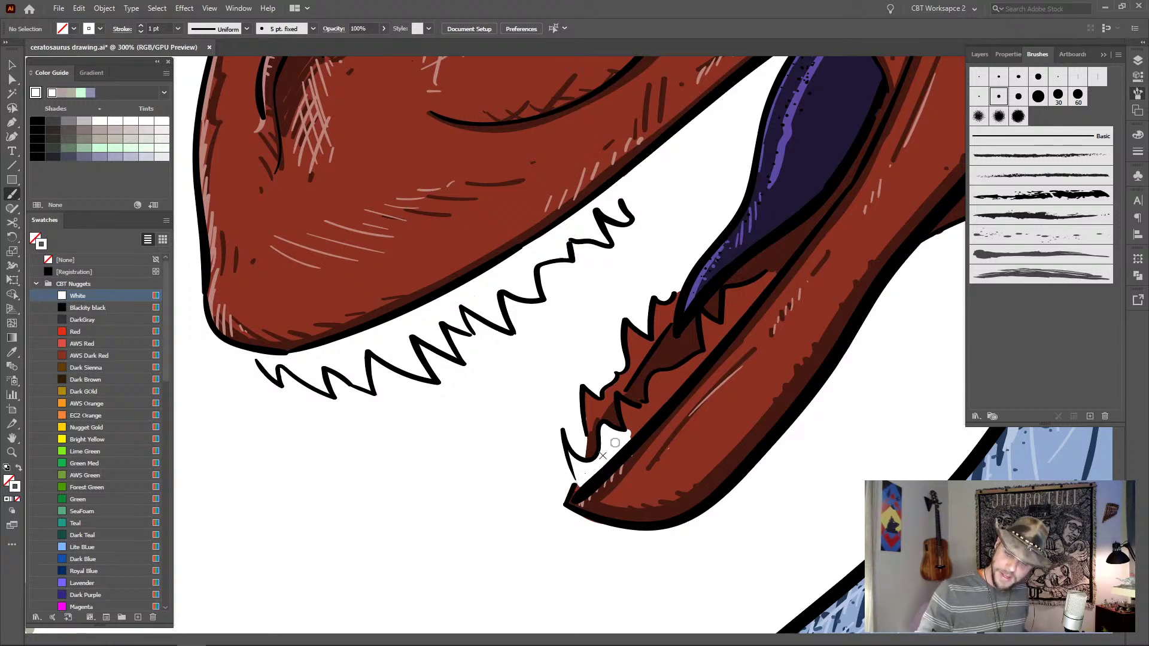
pyautogui.moveTo(636, 429)
pyautogui.mouseDown()
pyautogui.moveTo(621, 405)
pyautogui.moveTo(629, 429)
pyautogui.moveTo(623, 402)
pyautogui.moveTo(641, 422)
pyautogui.moveTo(658, 381)
pyautogui.mouseUp()
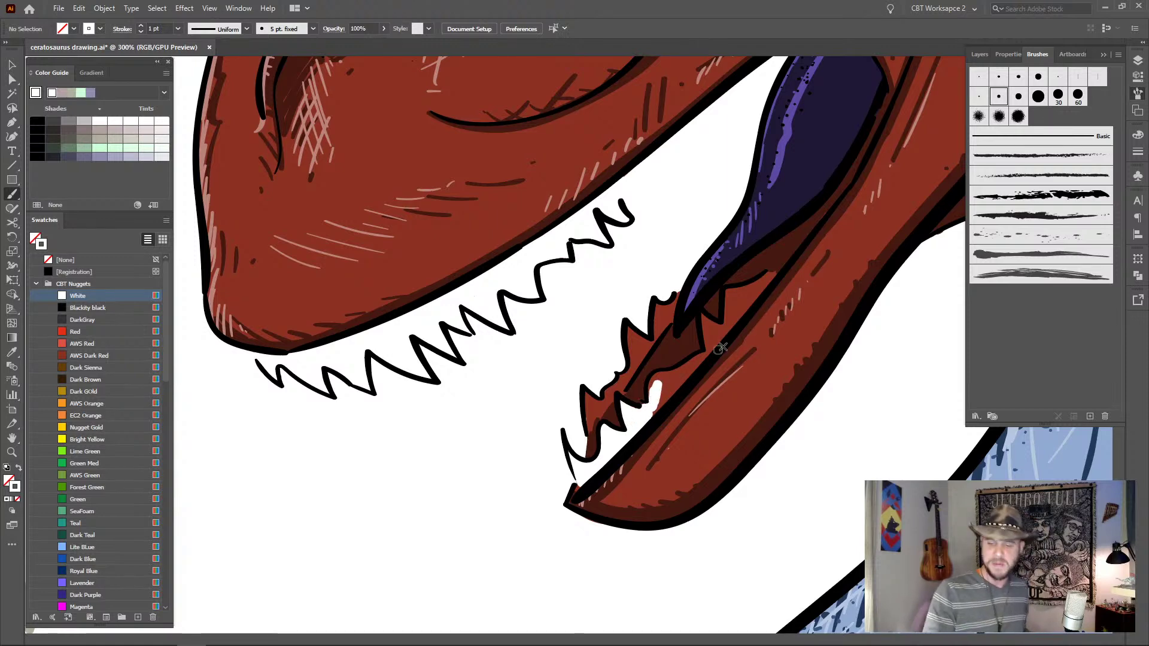
pyautogui.scroll(2, 719, 365)
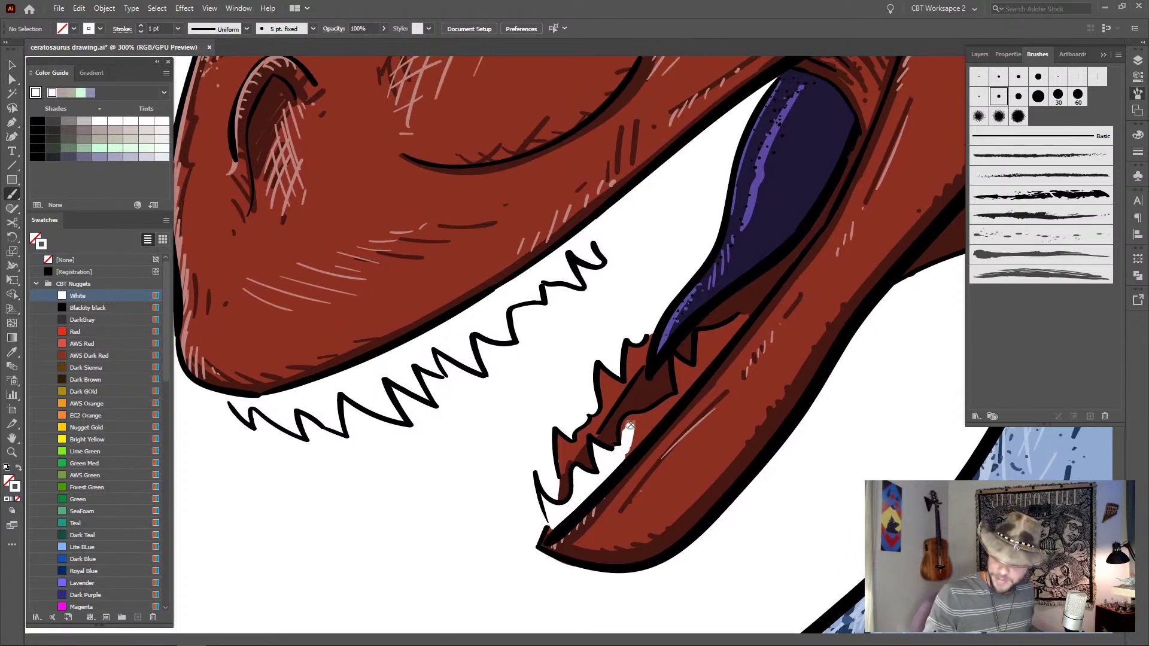
pyautogui.moveTo(623, 431)
pyautogui.mouseDown()
pyautogui.moveTo(676, 398)
pyautogui.moveTo(641, 435)
pyautogui.moveTo(641, 422)
pyautogui.moveTo(622, 458)
pyautogui.mouseUp()
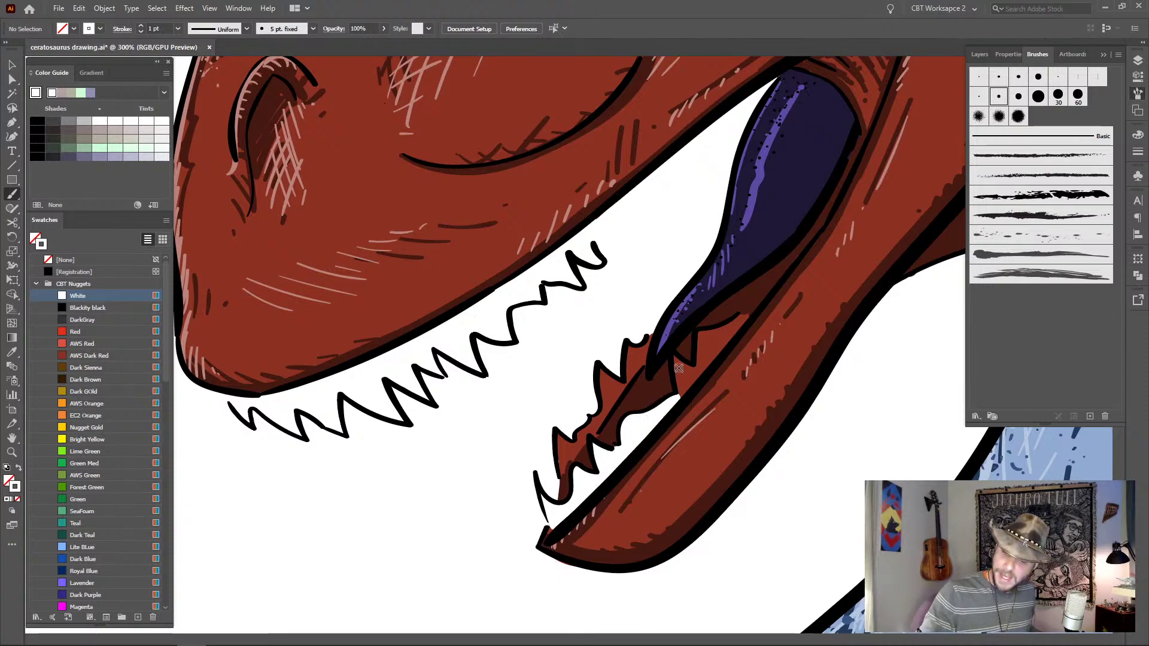
pyautogui.moveTo(676, 361)
pyautogui.mouseDown()
pyautogui.moveTo(682, 396)
pyautogui.moveTo(678, 365)
pyautogui.moveTo(699, 374)
pyautogui.moveTo(683, 373)
pyautogui.moveTo(688, 387)
pyautogui.moveTo(742, 322)
pyautogui.mouseUp()
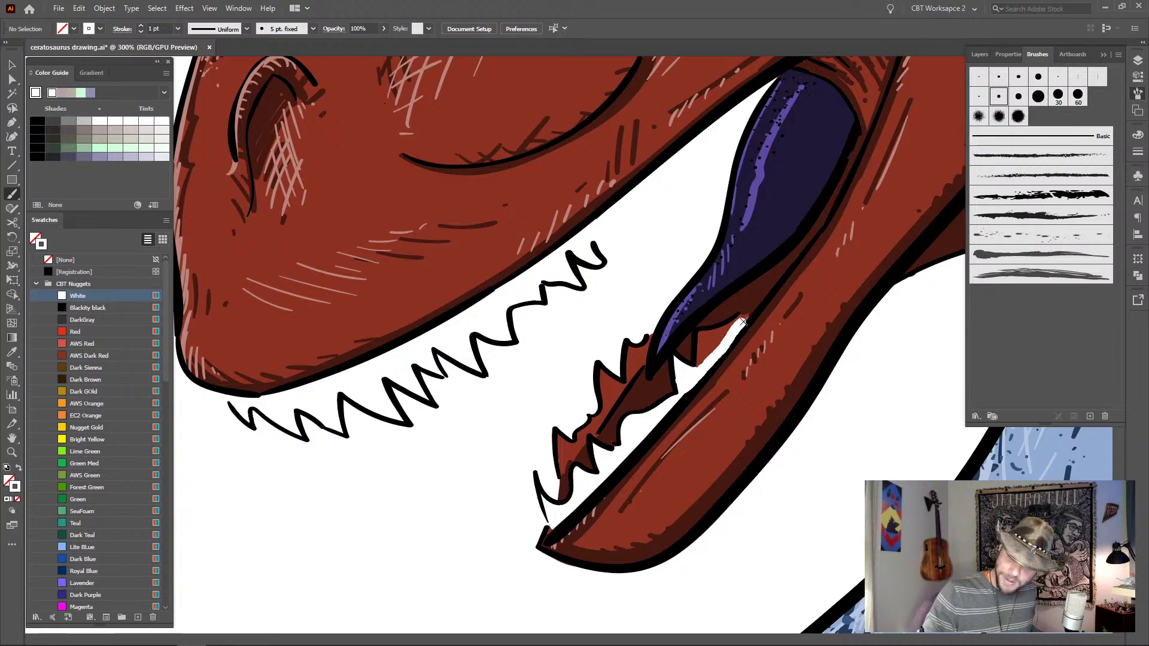
pyautogui.hotkey('ctrl', 'z')
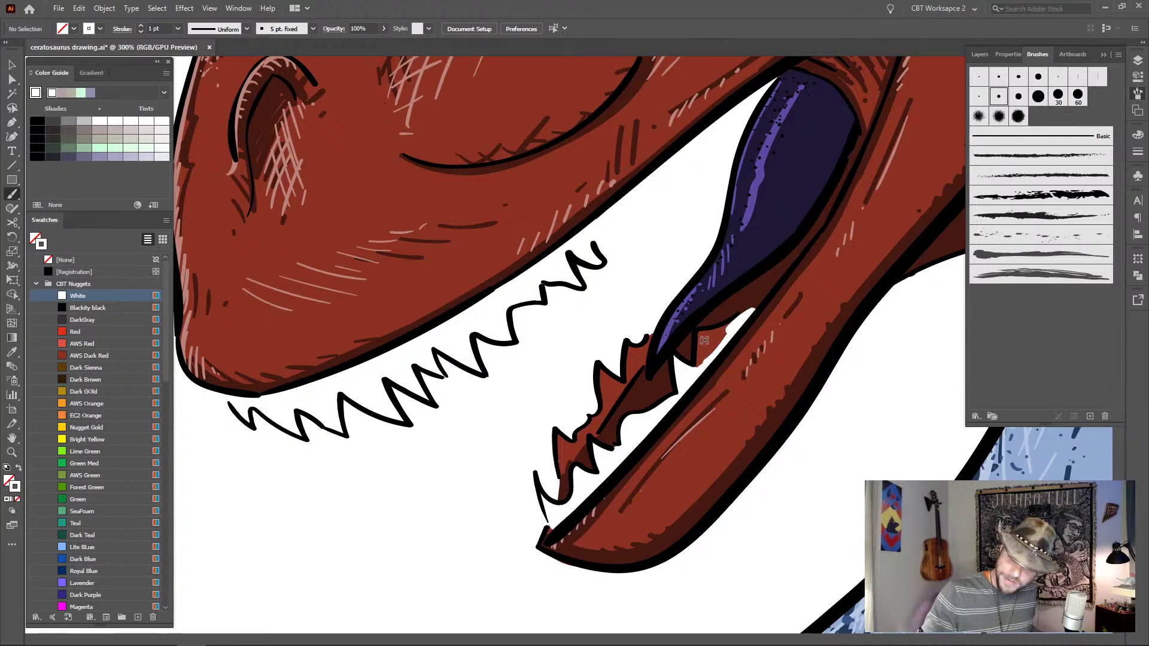
pyautogui.click(704, 335)
pyautogui.moveTo(700, 356)
pyautogui.mouseDown()
pyautogui.moveTo(728, 334)
pyautogui.moveTo(708, 334)
pyautogui.moveTo(755, 310)
pyautogui.mouseUp()
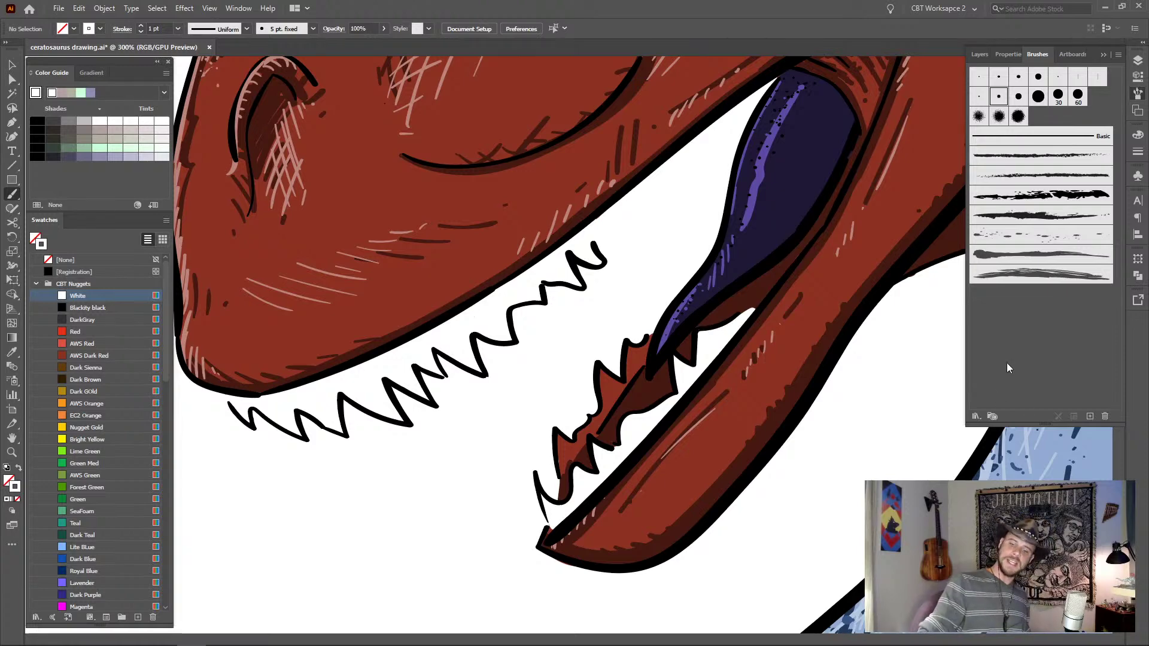
# - Fill the far row of lower teeth with white using the 2.5 pt. fixed brush, undoing stray strokes
pyautogui.press('[')
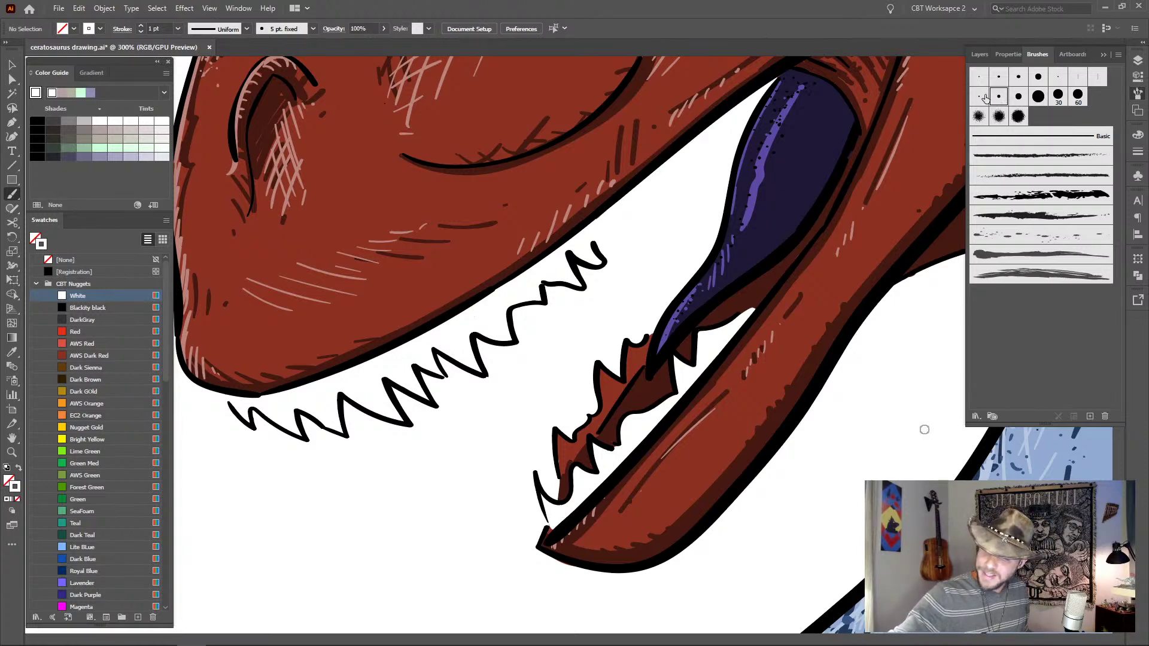
pyautogui.moveTo(561, 448)
pyautogui.mouseDown()
pyautogui.moveTo(559, 468)
pyautogui.moveTo(584, 444)
pyautogui.mouseUp()
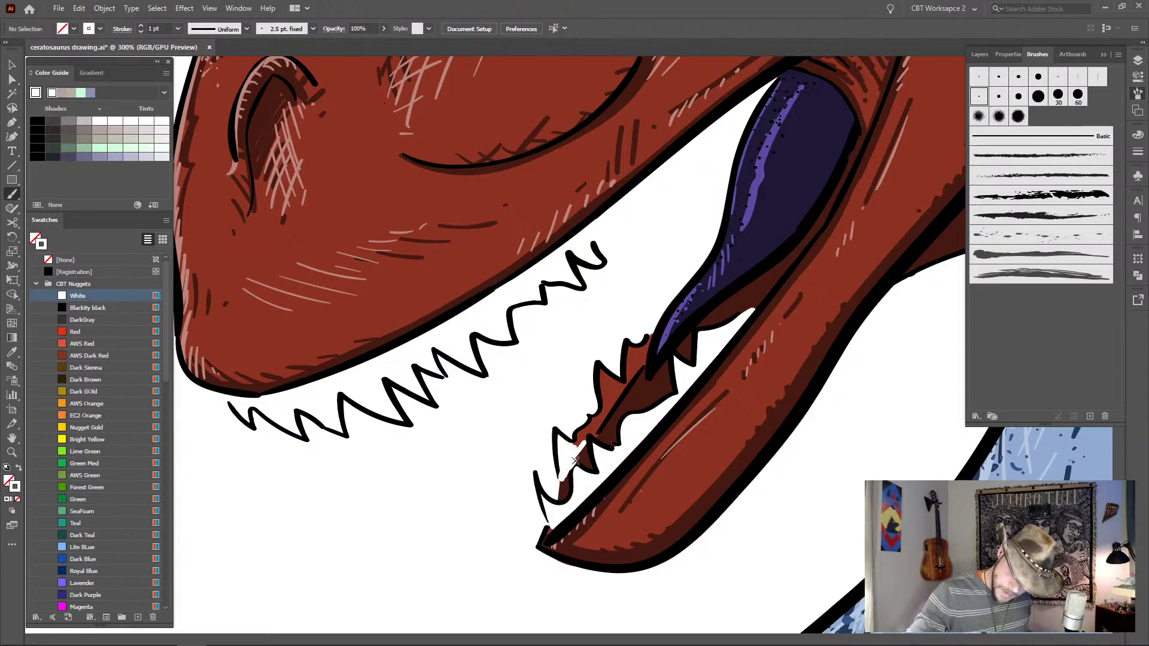
pyautogui.hotkey('ctrl', 'z')
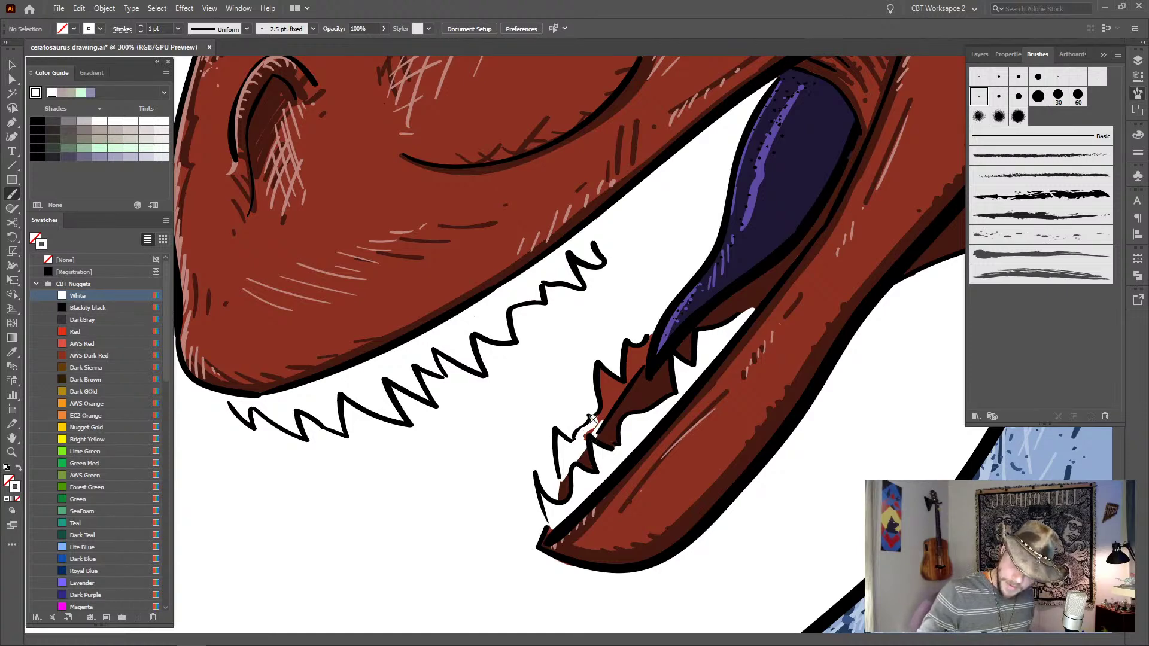
pyautogui.moveTo(591, 421)
pyautogui.mouseDown()
pyautogui.moveTo(626, 381)
pyautogui.moveTo(603, 391)
pyautogui.mouseUp()
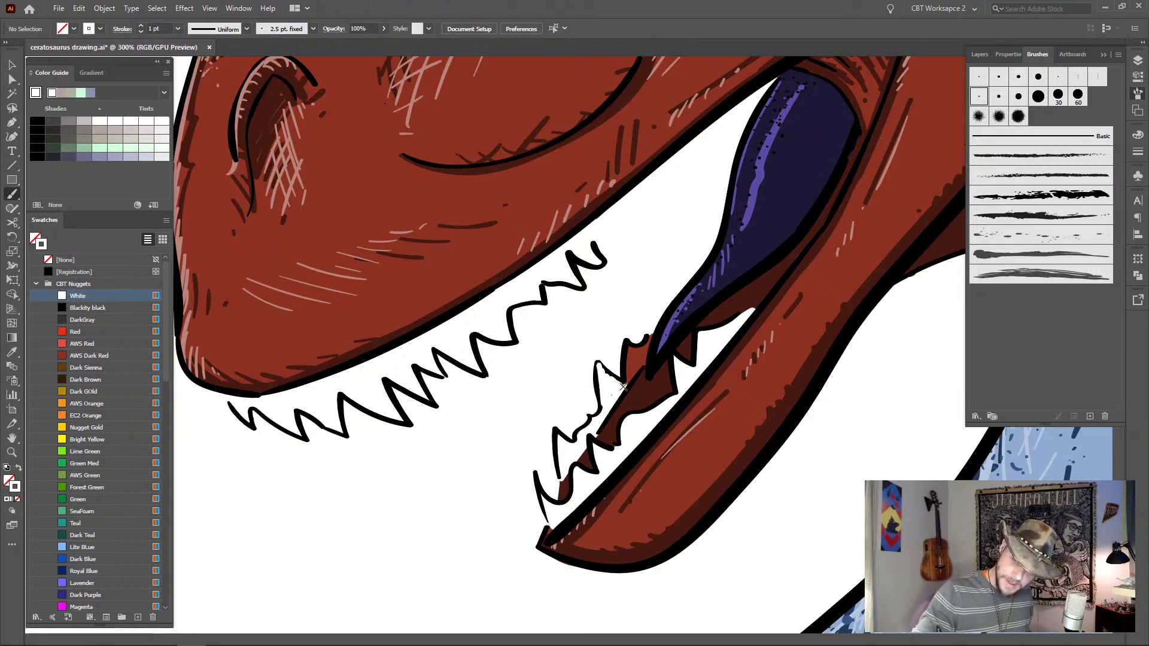
pyautogui.hotkey('ctrl', 'z')
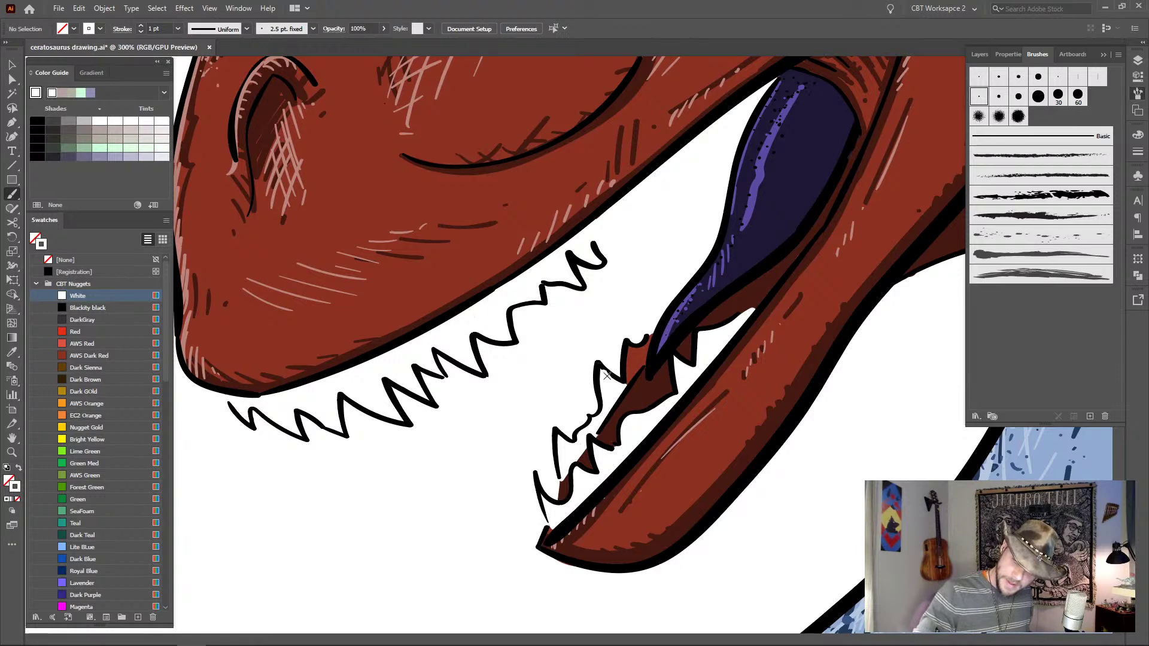
pyautogui.moveTo(631, 357); pyautogui.dragTo(648, 345)
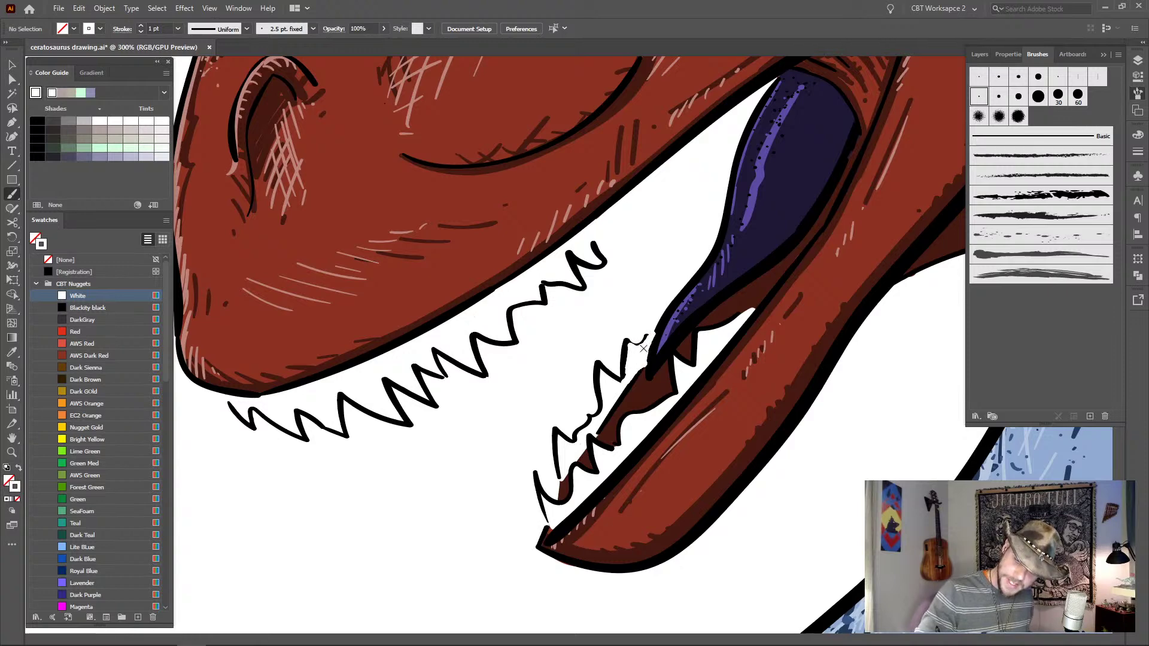
pyautogui.hotkey('ctrl', 'z')
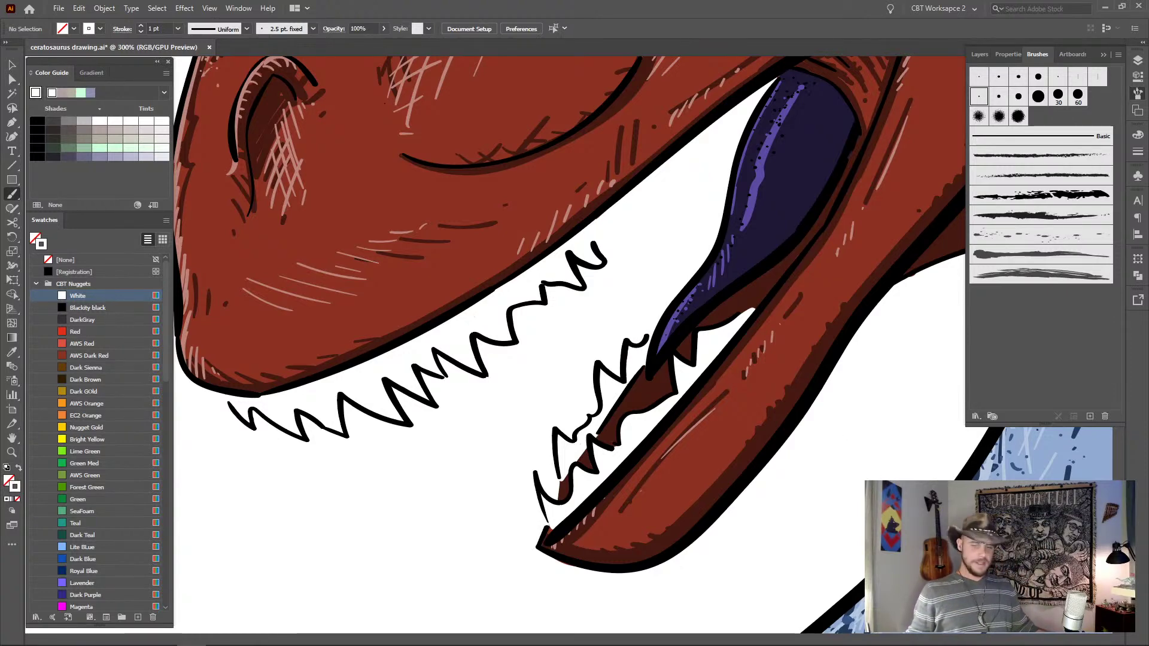
# - Shade the gum lines in mid grey (R=128 G=128), using the 5 pt. fixed brush along the upper teeth and 2.5 pt. along the lower
pyautogui.click(68, 122)
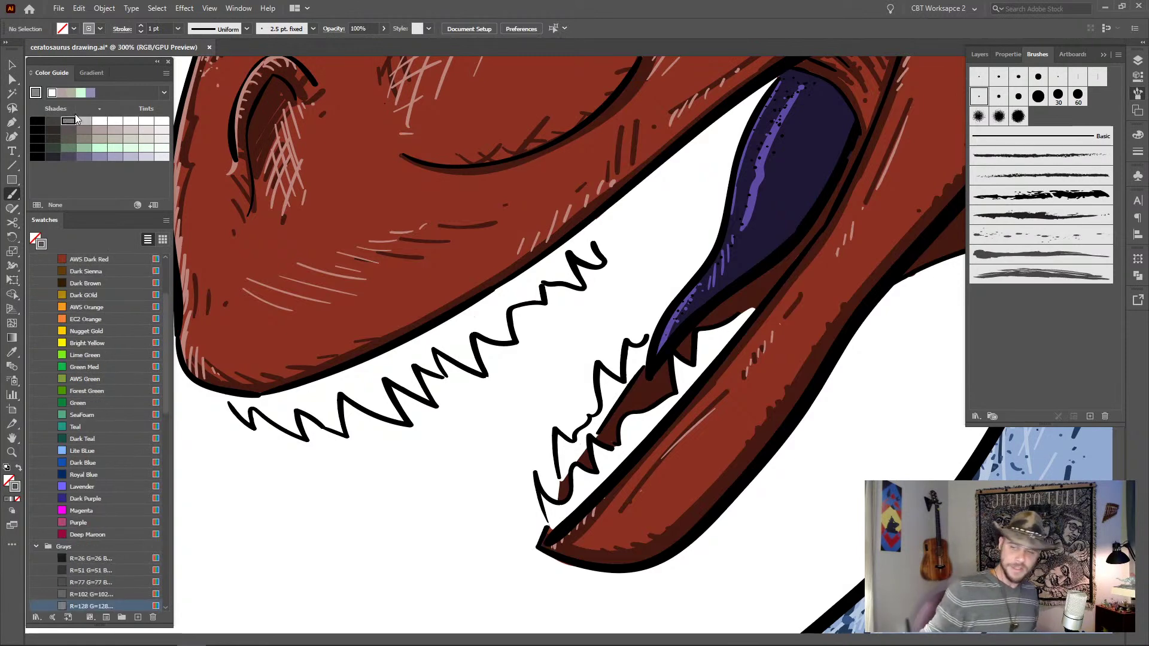
pyautogui.click(999, 97)
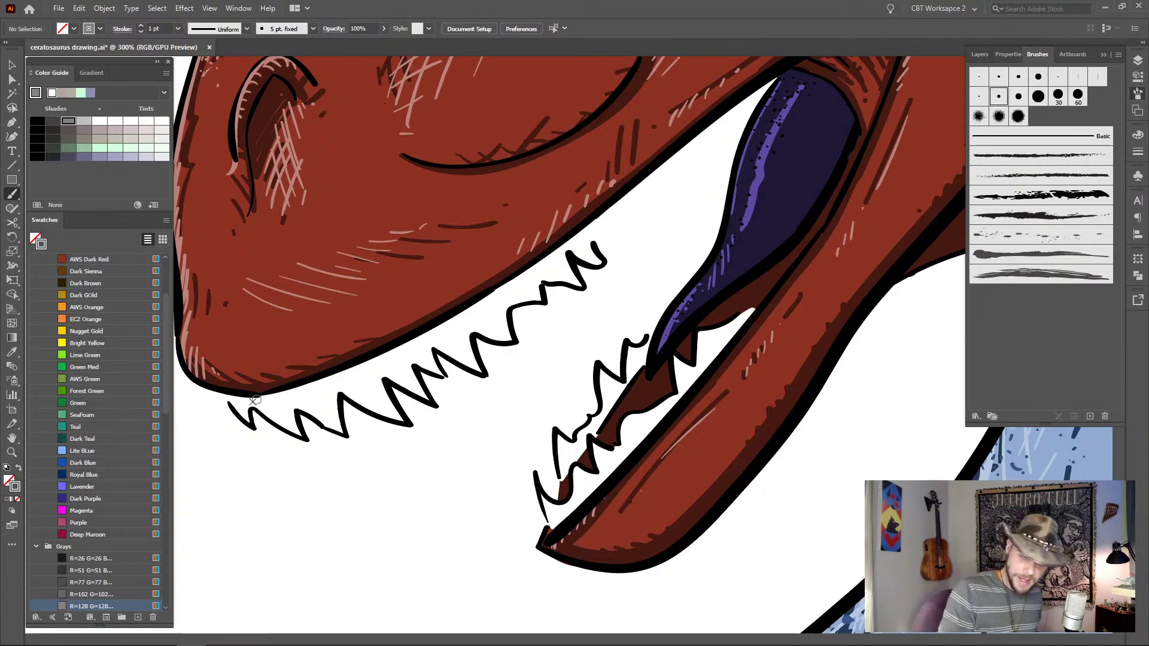
pyautogui.moveTo(243, 399)
pyautogui.mouseDown()
pyautogui.moveTo(400, 353)
pyautogui.moveTo(390, 350)
pyautogui.moveTo(496, 293)
pyautogui.mouseUp()
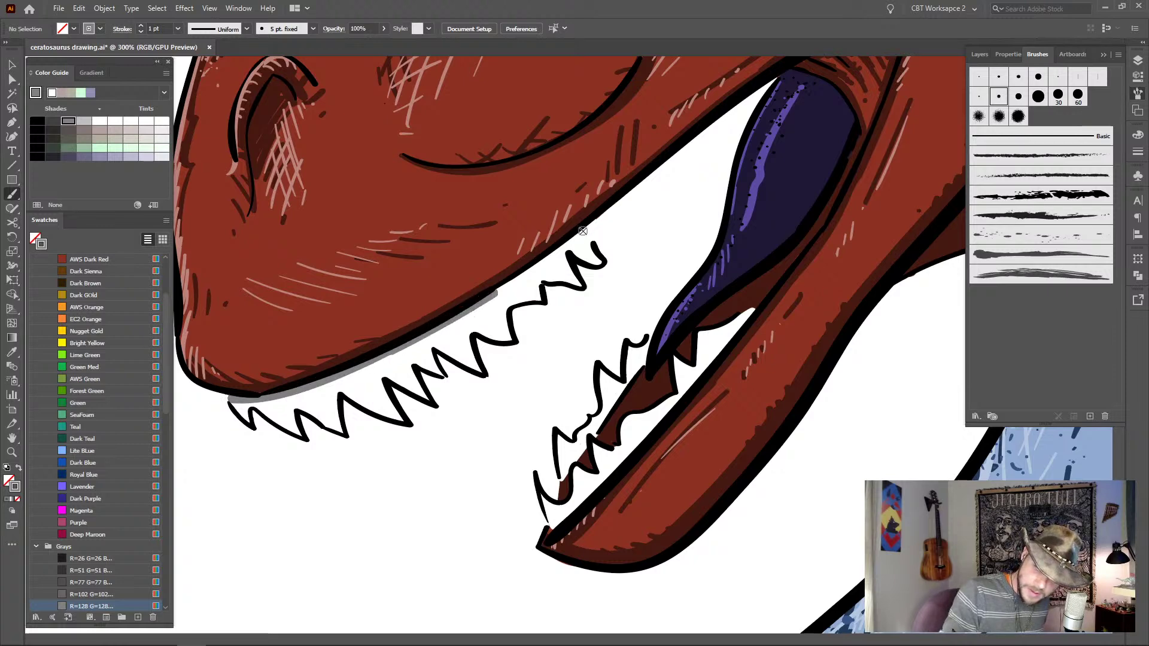
pyautogui.moveTo(582, 231); pyautogui.dragTo(488, 297)
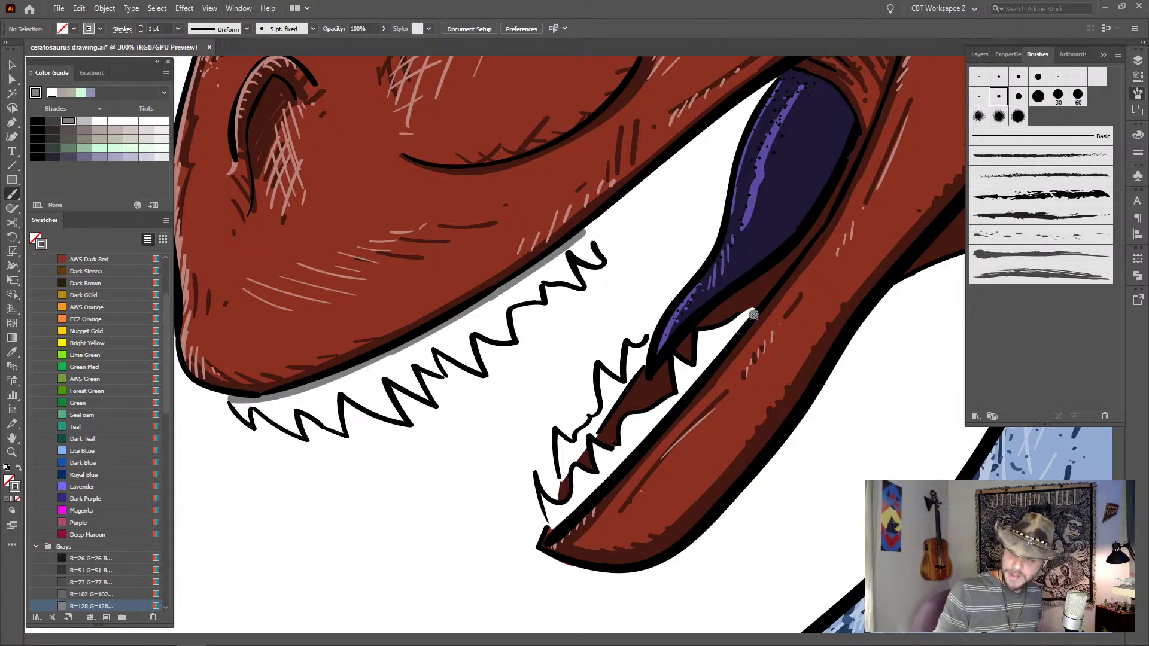
pyautogui.moveTo(752, 315); pyautogui.dragTo(687, 397)
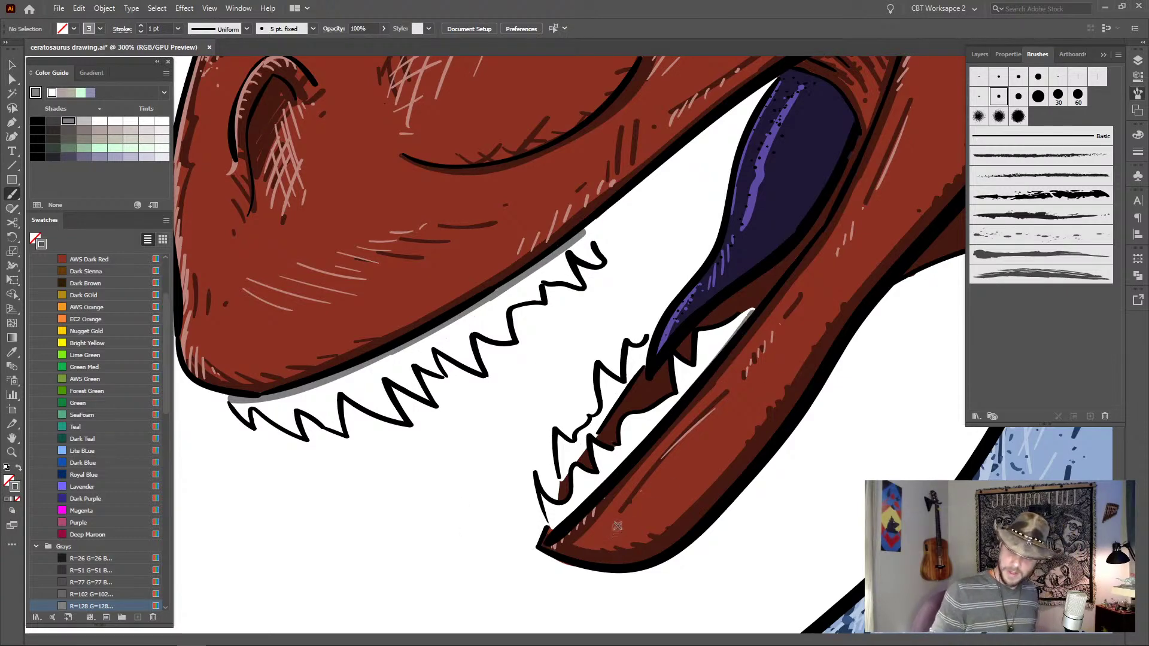
pyautogui.press('[')
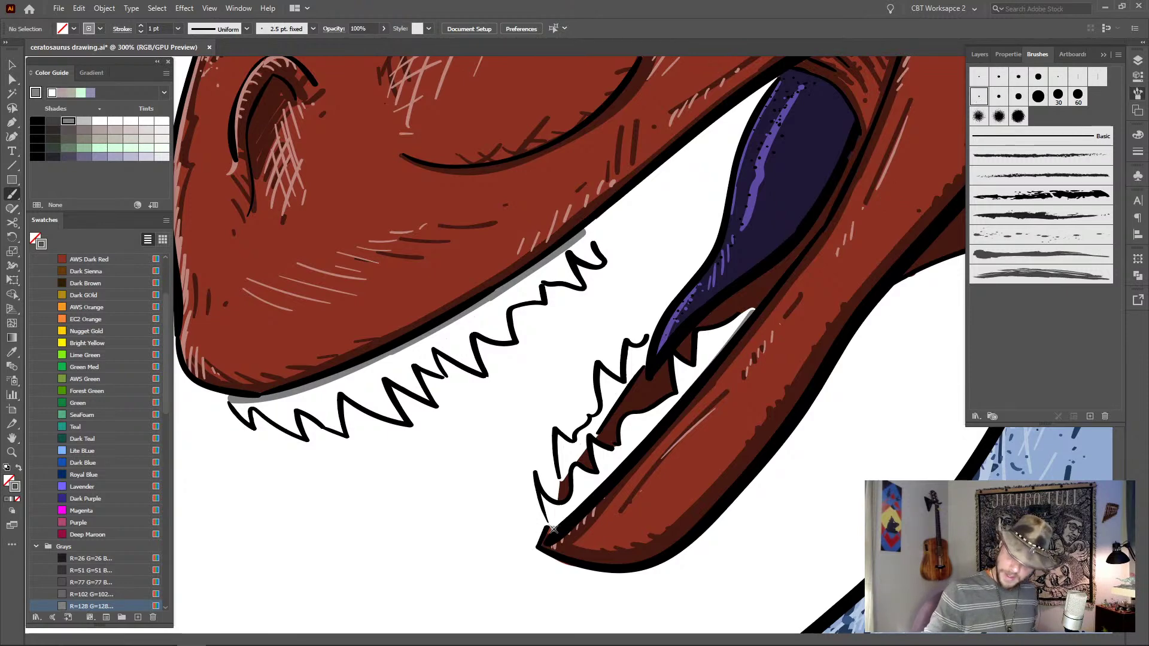
pyautogui.moveTo(552, 528); pyautogui.dragTo(756, 312)
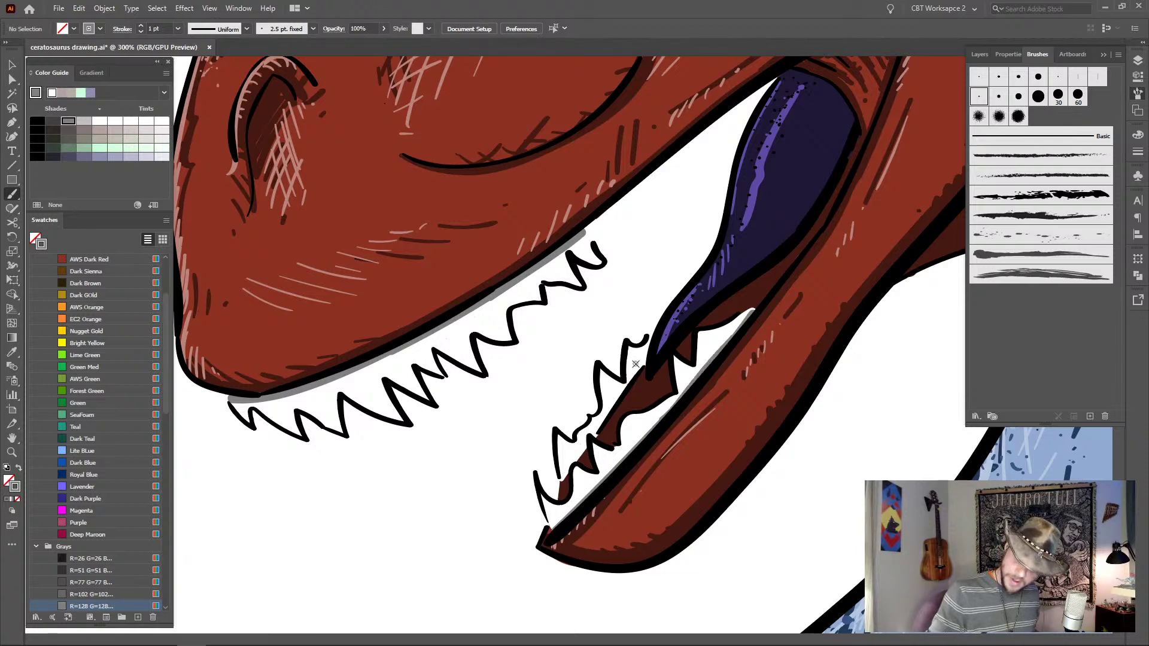
# - Add grey shadow strokes along the edges of the individual upper teeth with the 2 pt. round brush
pyautogui.click(983, 78)
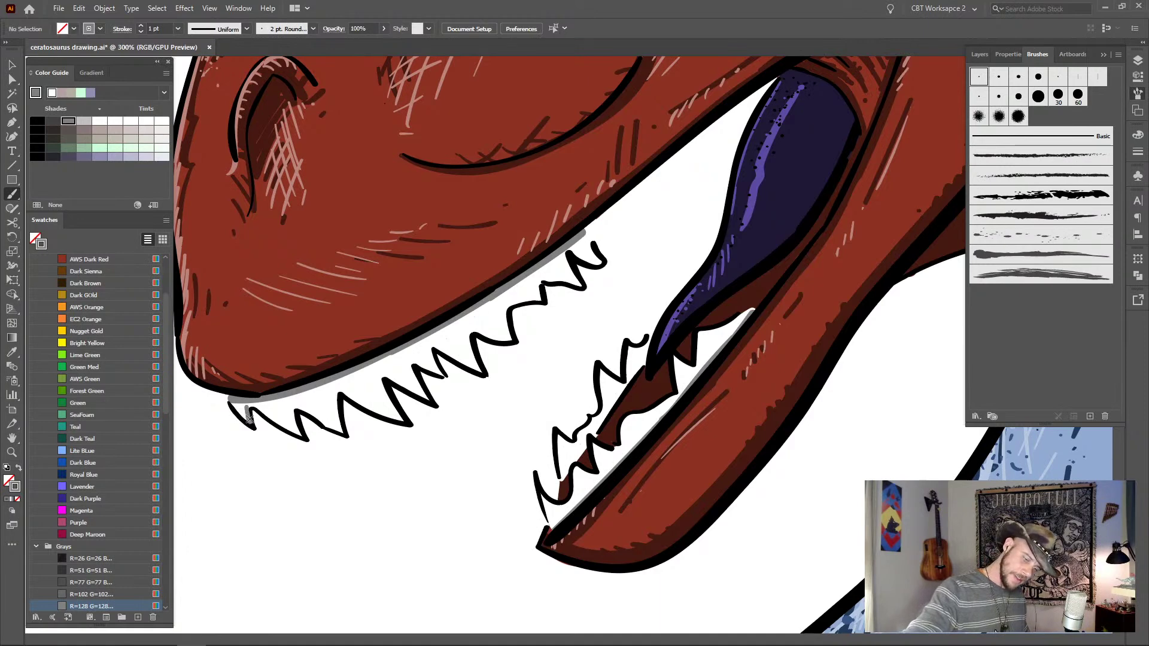
pyautogui.moveTo(295, 422)
pyautogui.mouseDown()
pyautogui.moveTo(340, 424)
pyautogui.moveTo(337, 393)
pyautogui.mouseUp()
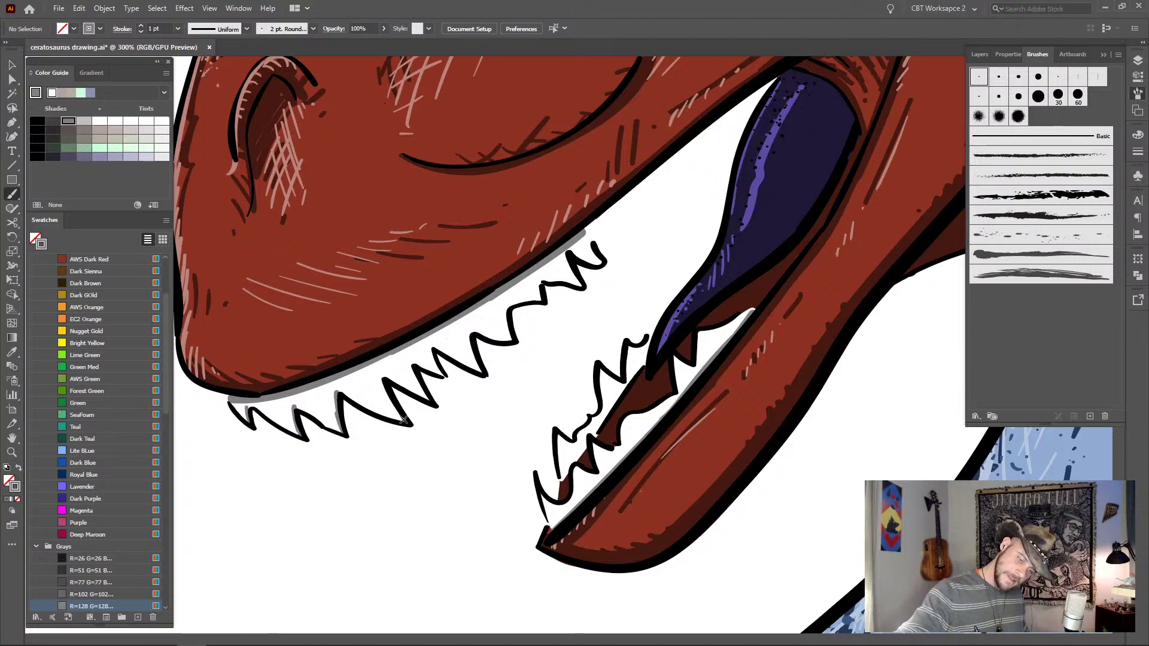
pyautogui.moveTo(406, 423)
pyautogui.mouseDown()
pyautogui.moveTo(382, 385)
pyautogui.moveTo(406, 366)
pyautogui.moveTo(429, 399)
pyautogui.moveTo(414, 379)
pyautogui.moveTo(426, 349)
pyautogui.moveTo(443, 373)
pyautogui.moveTo(428, 345)
pyautogui.mouseUp()
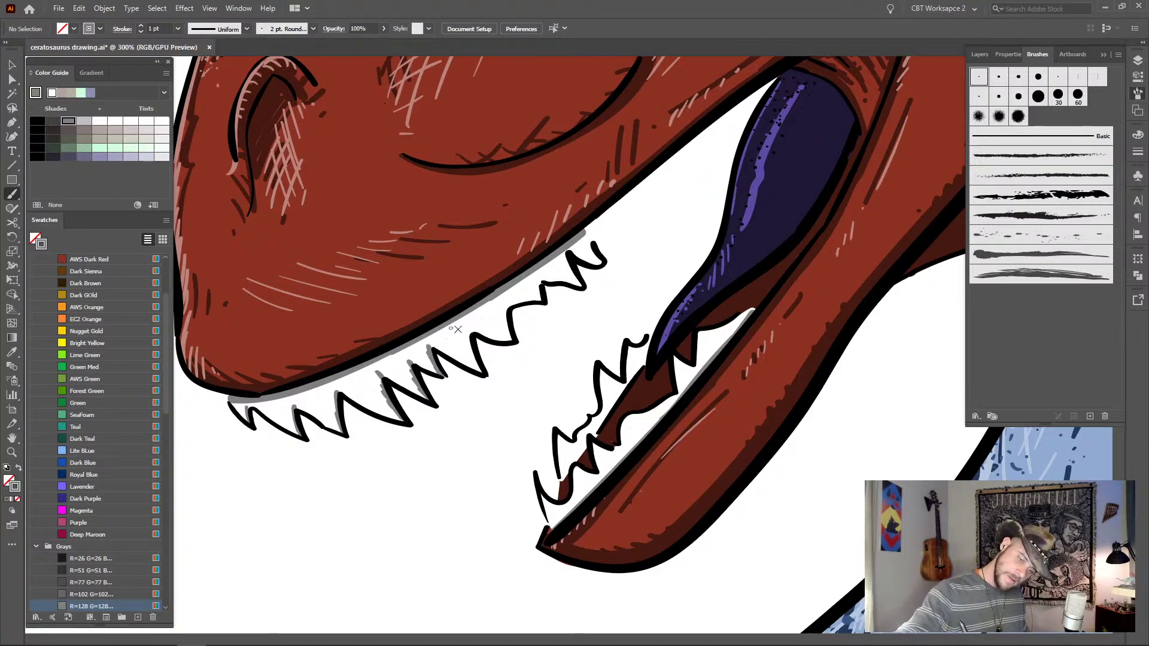
pyautogui.moveTo(482, 374)
pyautogui.mouseDown()
pyautogui.moveTo(469, 301)
pyautogui.moveTo(508, 317)
pyautogui.moveTo(500, 302)
pyautogui.moveTo(539, 298)
pyautogui.moveTo(549, 265)
pyautogui.moveTo(542, 299)
pyautogui.moveTo(581, 286)
pyautogui.moveTo(567, 258)
pyautogui.moveTo(610, 262)
pyautogui.moveTo(589, 230)
pyautogui.moveTo(604, 262)
pyautogui.mouseUp()
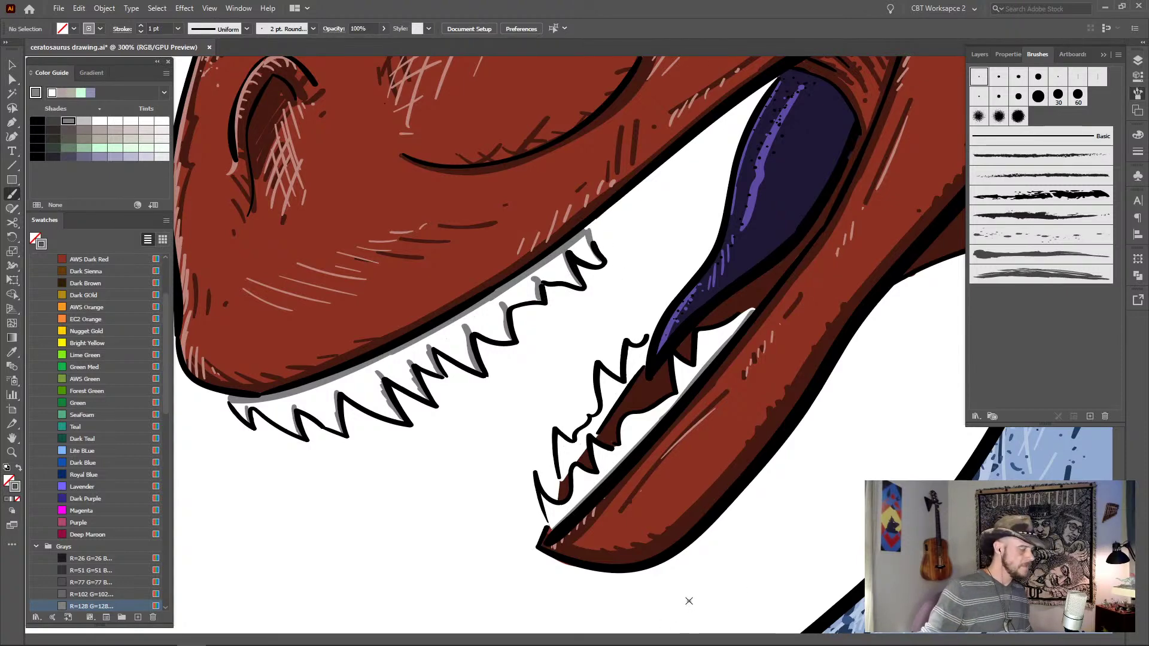
pyautogui.hotkey('ctrl', '1')
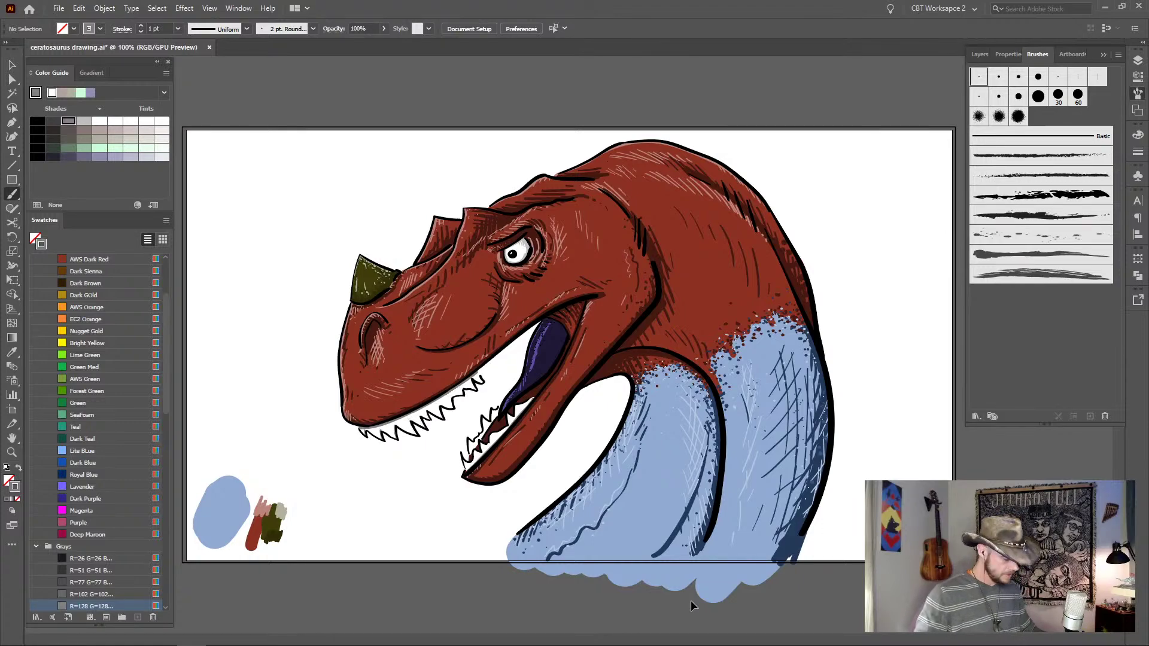
# - Add grey shadow strokes along the edges of the middle and back upper teeth with the 2 pt. round brush
pyautogui.hotkey('ctrl', '+')
pyautogui.hotkey('ctrl', '+')
pyautogui.hotkey('ctrl', '+')
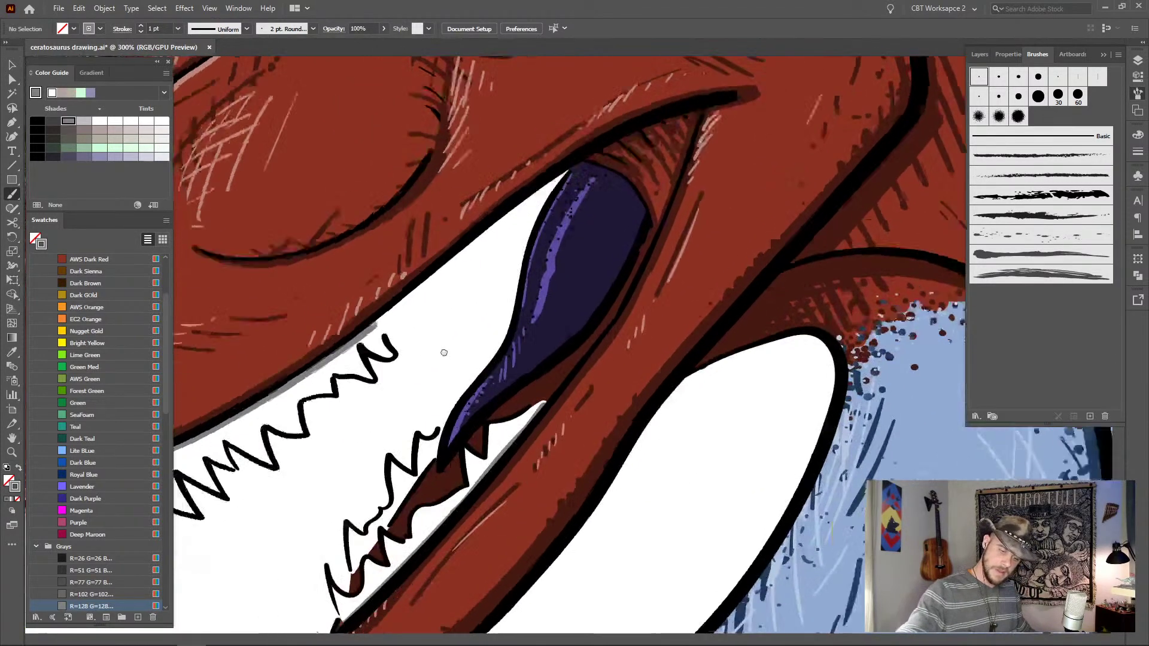
pyautogui.moveTo(444, 352); pyautogui.dragTo(595, 274)
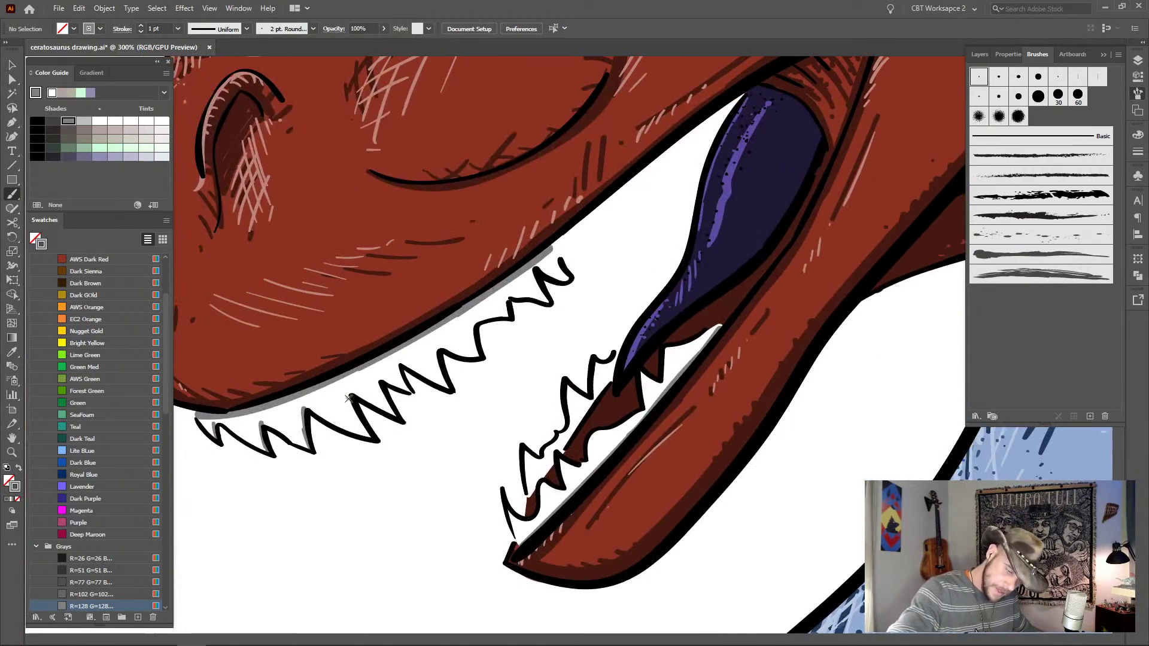
pyautogui.moveTo(350, 392); pyautogui.dragTo(399, 417)
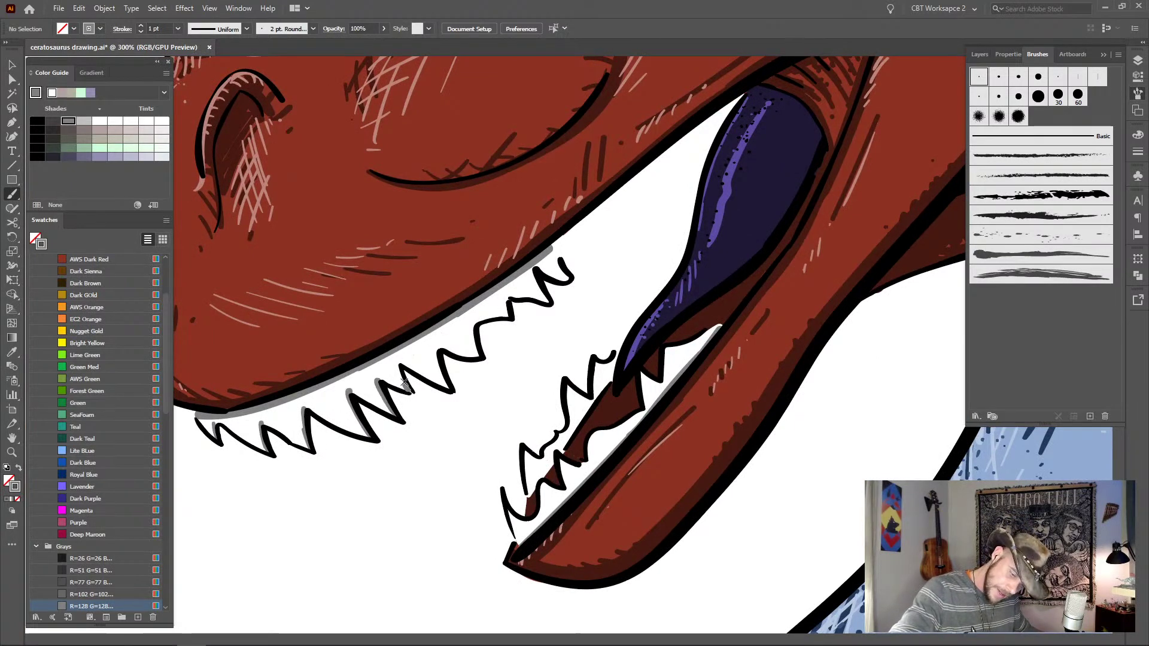
pyautogui.moveTo(396, 363)
pyautogui.mouseDown()
pyautogui.moveTo(453, 354)
pyautogui.moveTo(451, 389)
pyautogui.moveTo(436, 344)
pyautogui.moveTo(489, 350)
pyautogui.moveTo(479, 355)
pyautogui.moveTo(474, 338)
pyautogui.moveTo(492, 292)
pyautogui.moveTo(510, 317)
pyautogui.mouseUp()
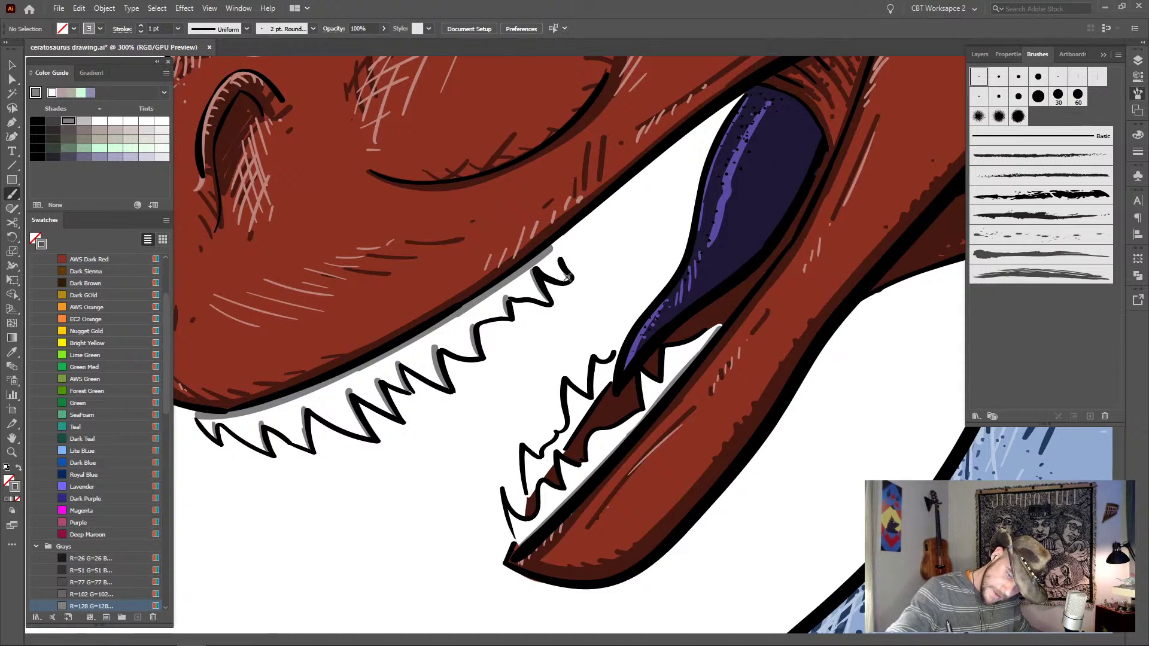
pyautogui.moveTo(566, 279); pyautogui.dragTo(557, 256)
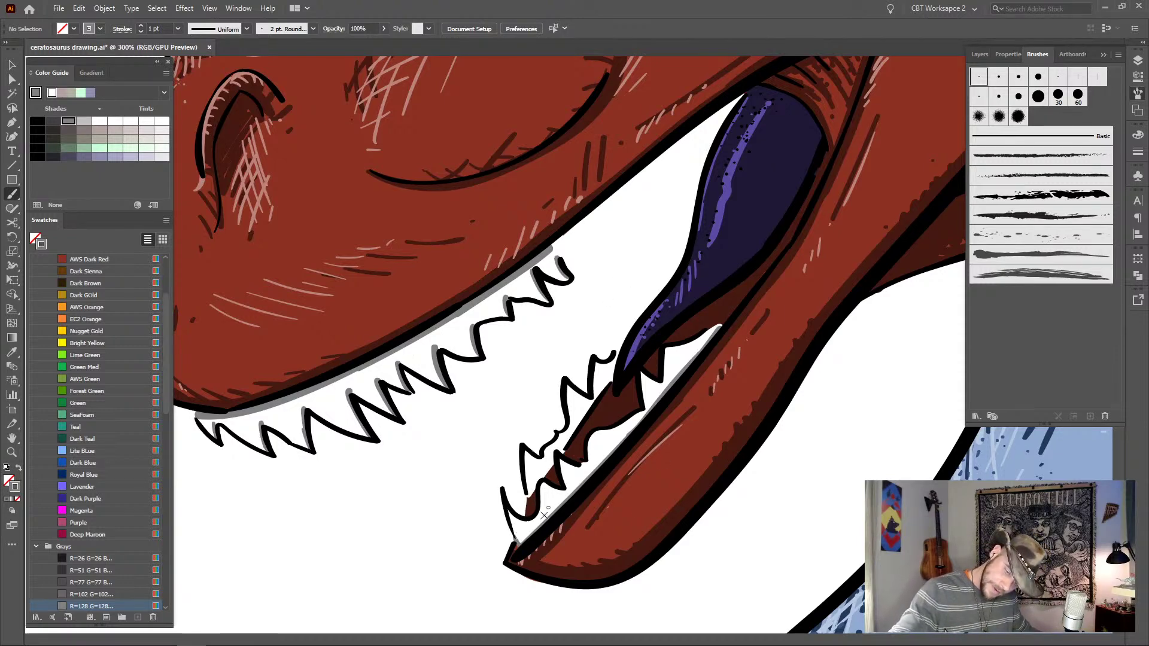
# - Shade the edges of the near and far lower teeth with short grey strokes, from the front tip to the back
pyautogui.moveTo(543, 484)
pyautogui.mouseDown()
pyautogui.moveTo(566, 492)
pyautogui.moveTo(580, 466)
pyautogui.mouseUp()
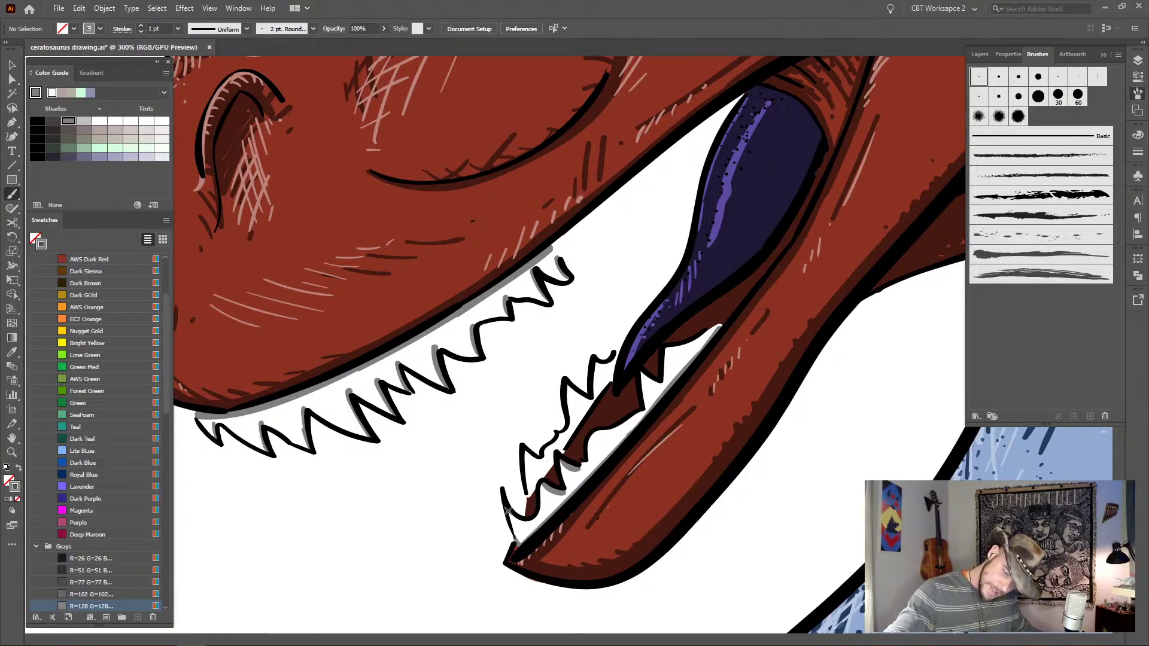
pyautogui.moveTo(508, 508); pyautogui.dragTo(519, 521)
pyautogui.moveTo(523, 450); pyautogui.dragTo(545, 462)
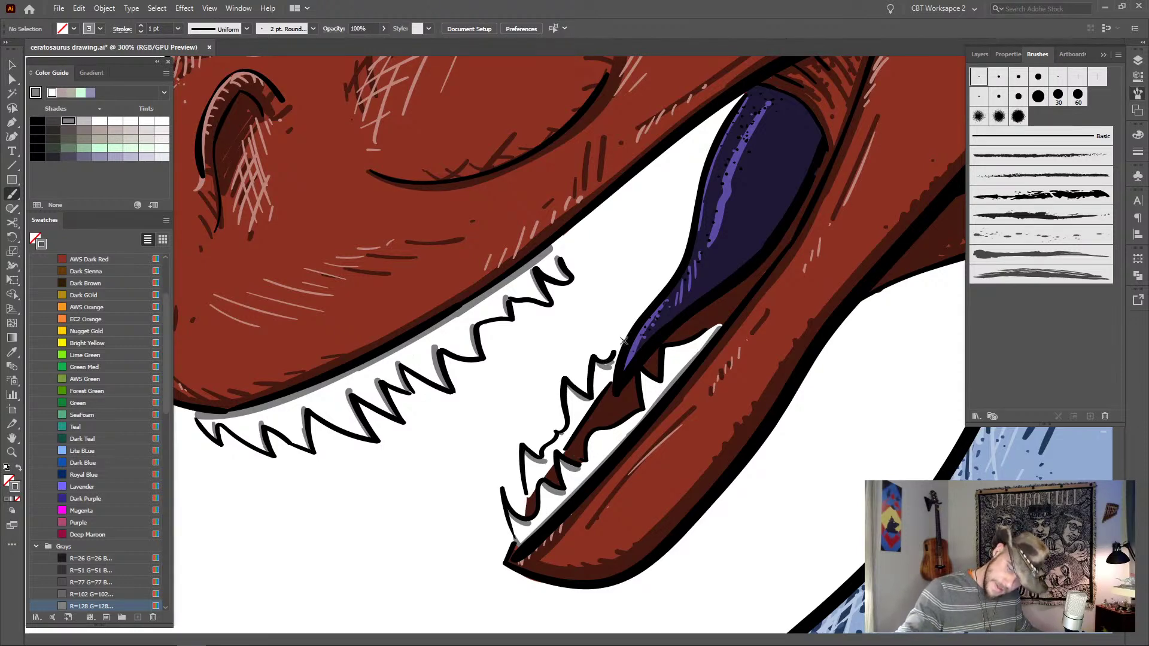
pyautogui.moveTo(641, 374); pyautogui.dragTo(665, 387)
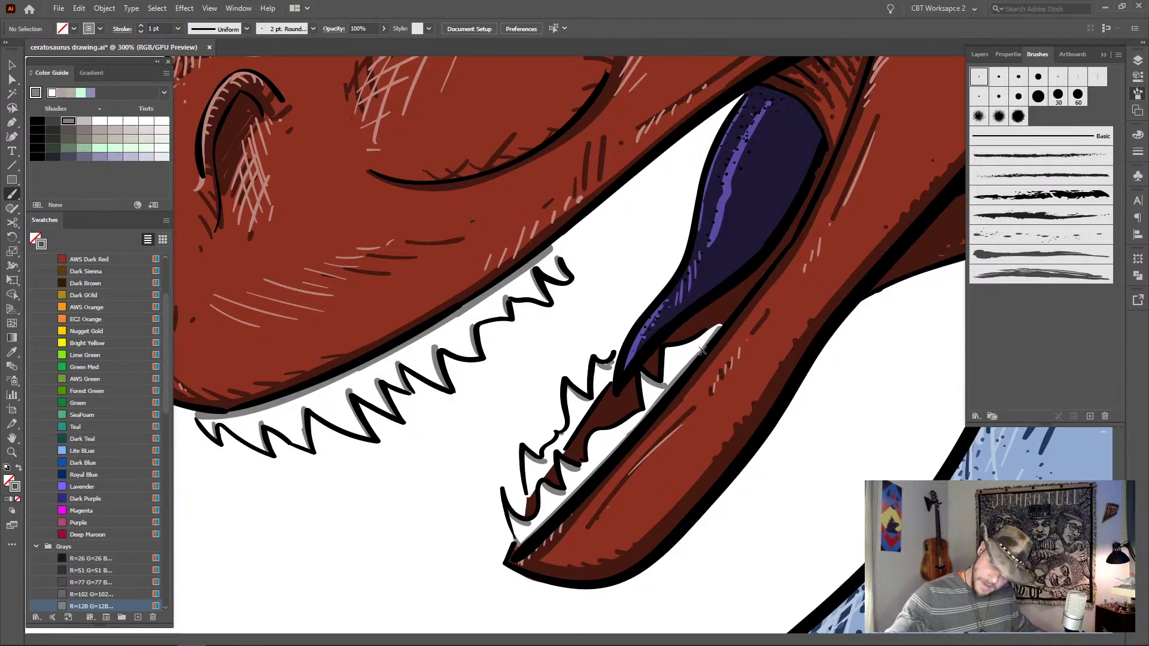
pyautogui.moveTo(681, 347); pyautogui.dragTo(703, 337)
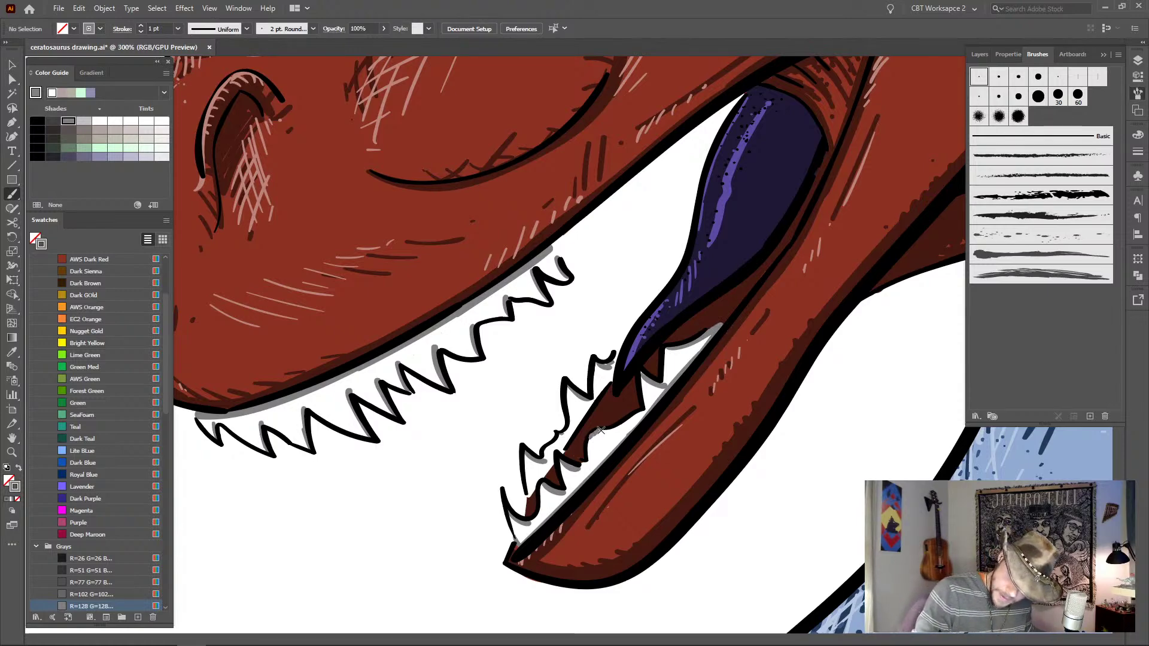
pyautogui.moveTo(592, 436); pyautogui.dragTo(620, 427)
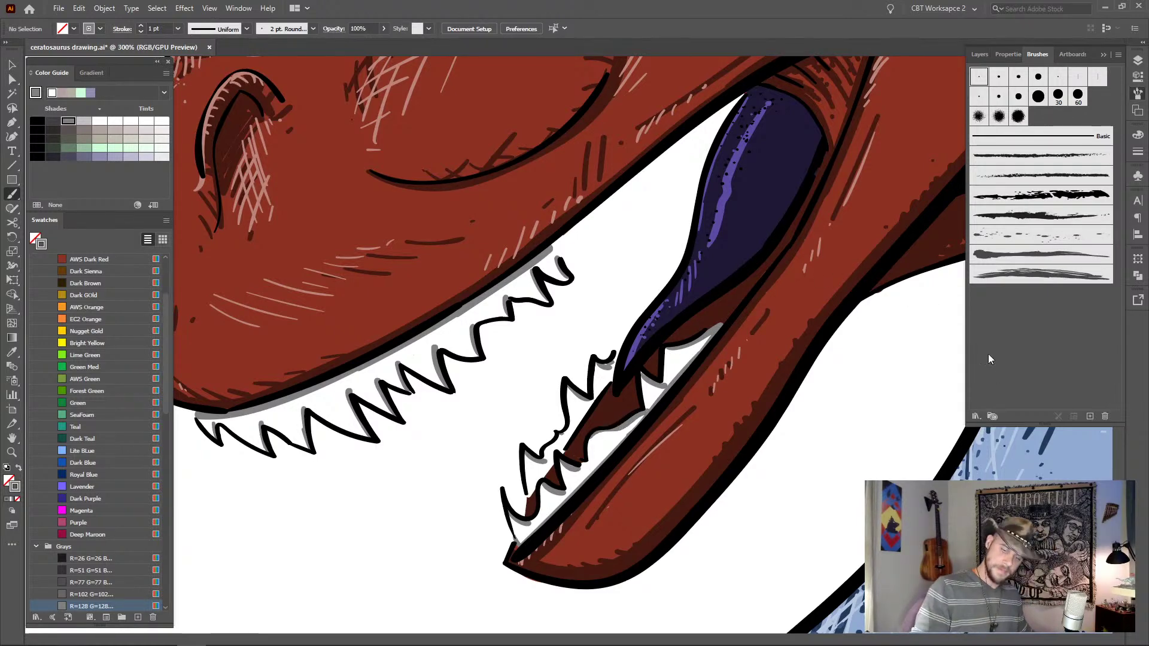
# - Place the yellow SolidNuggets1 symbol on the red upper neck, about 107 by 105 pt, slightly tilted and arranged behind the shading strokes
pyautogui.scroll(1, 883, 187)
pyautogui.scroll(1, 870, 343)
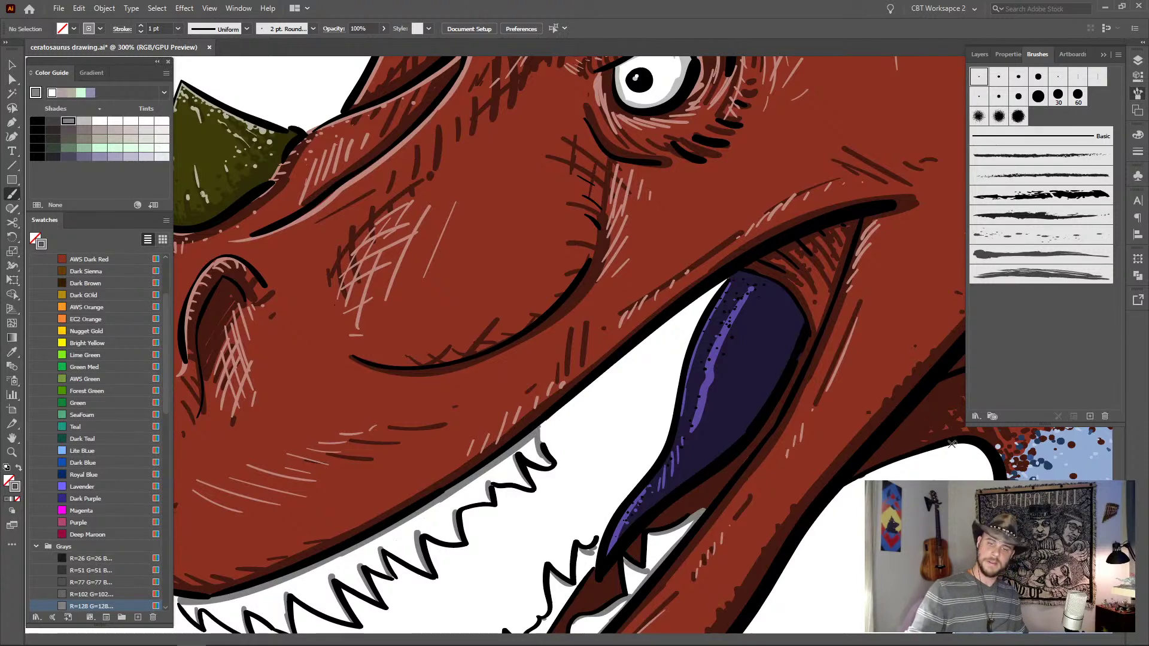
pyautogui.moveTo(922, 447); pyautogui.dragTo(943, 442)
pyautogui.hotkey('ctrl', '1')
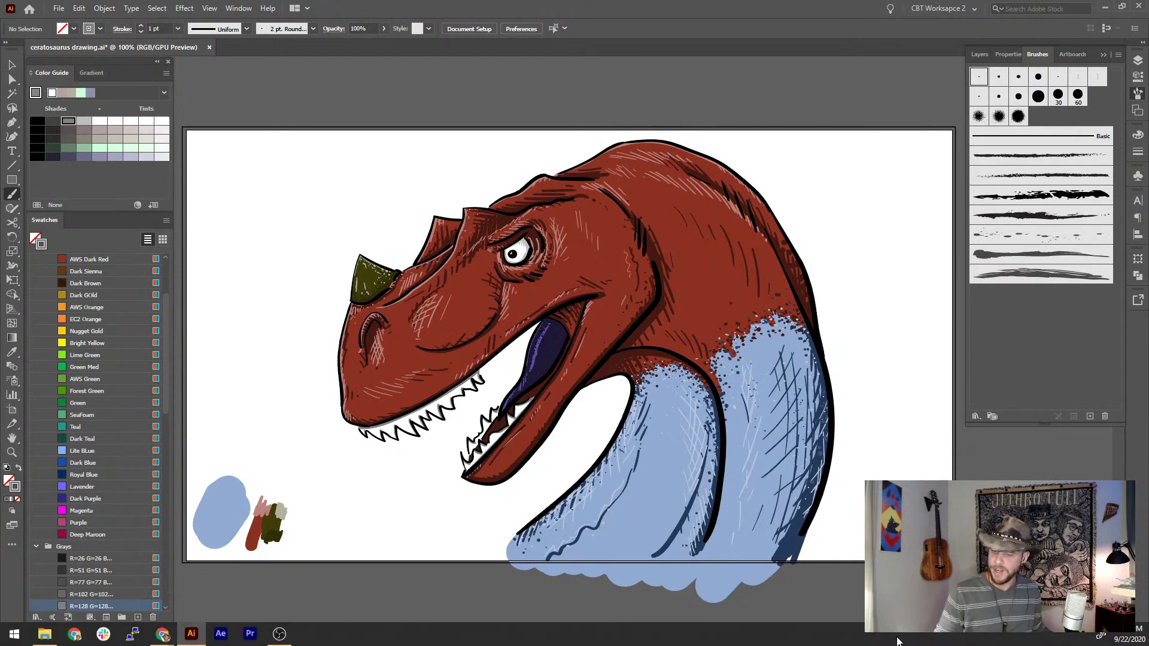
pyautogui.click(1138, 178)
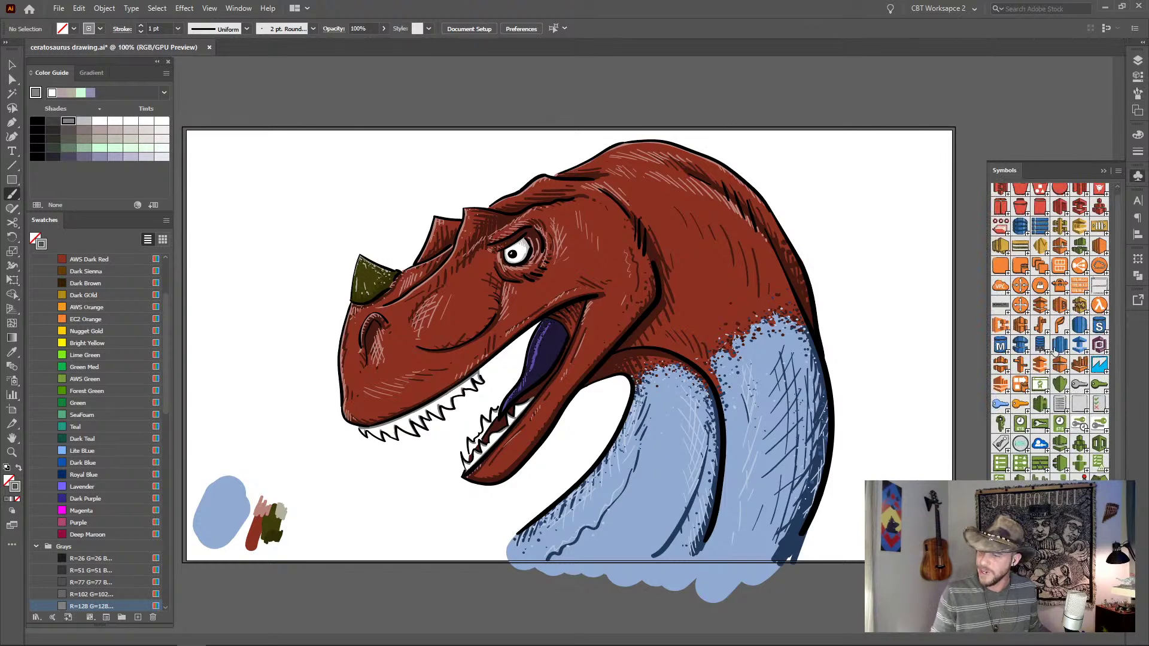
pyautogui.scroll(-3, 1056, 360)
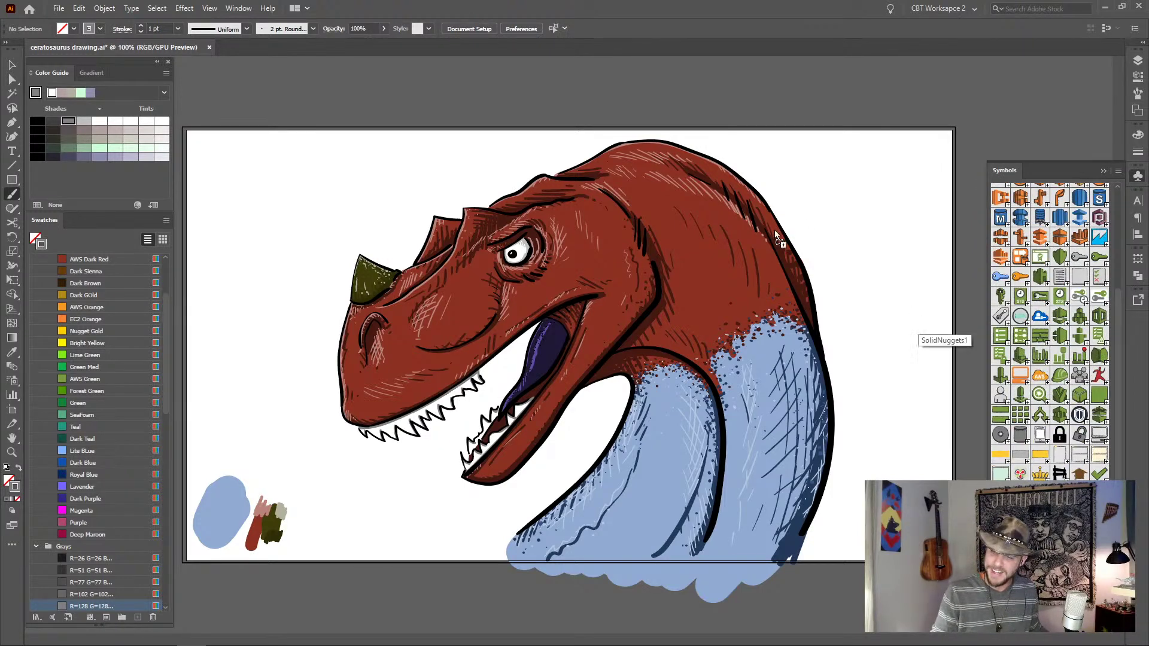
pyautogui.moveTo(716, 264)
pyautogui.mouseDown()
pyautogui.moveTo(764, 291)
pyautogui.moveTo(746, 289)
pyautogui.mouseUp()
pyautogui.press('v')
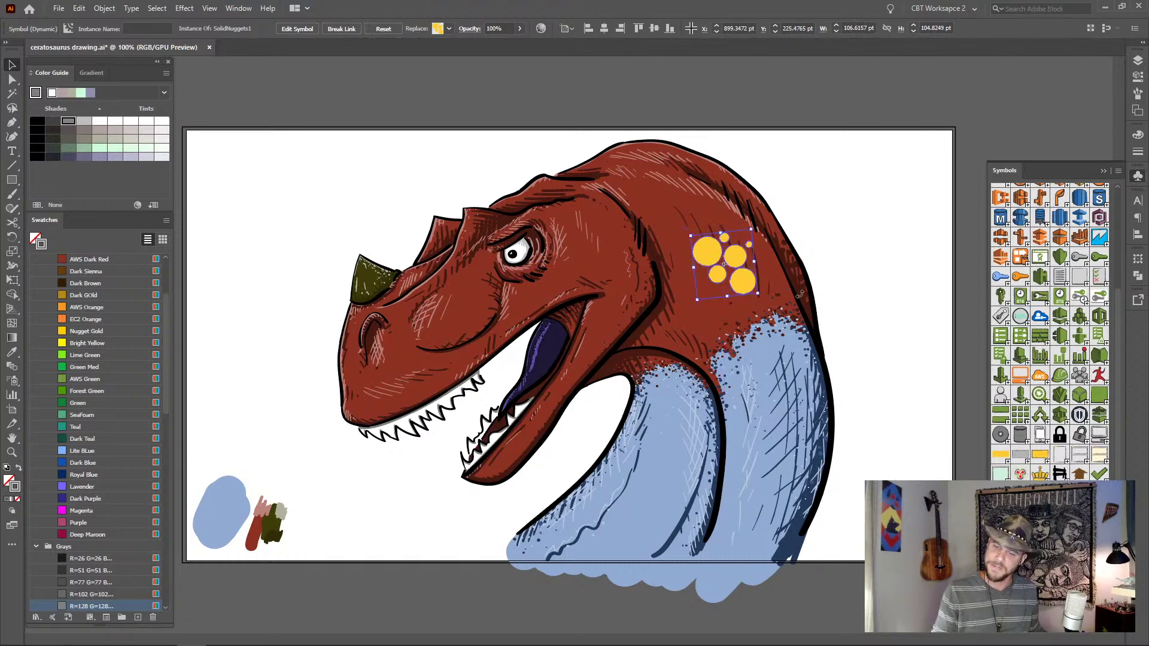
pyautogui.click(903, 196)
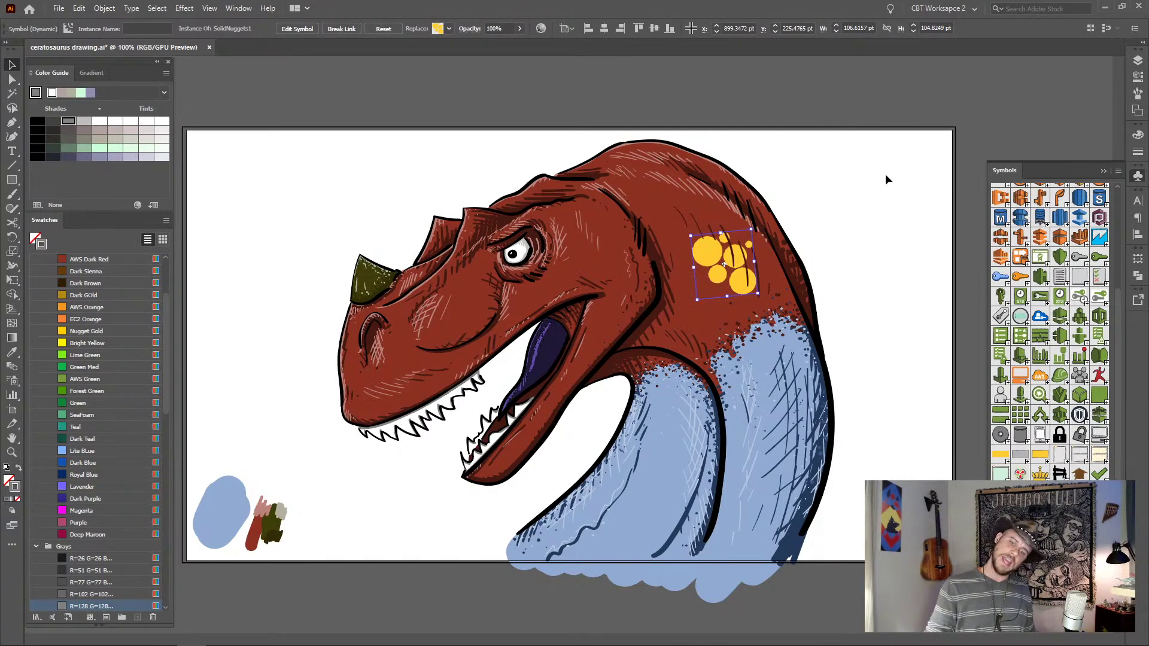
pyautogui.click(878, 180)
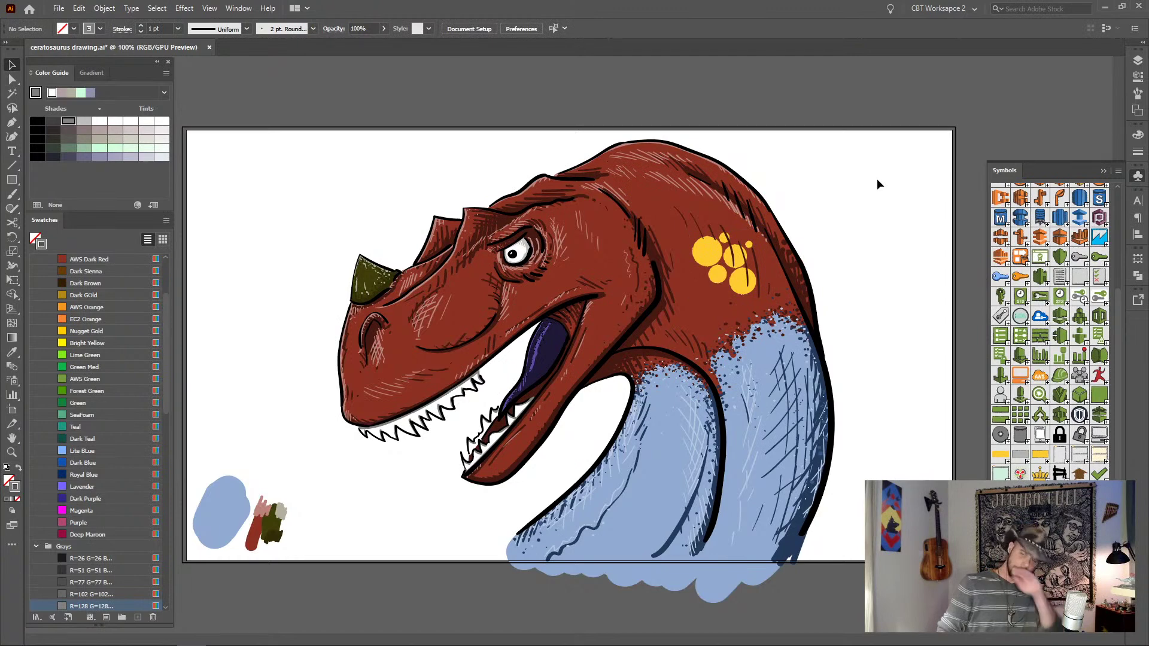